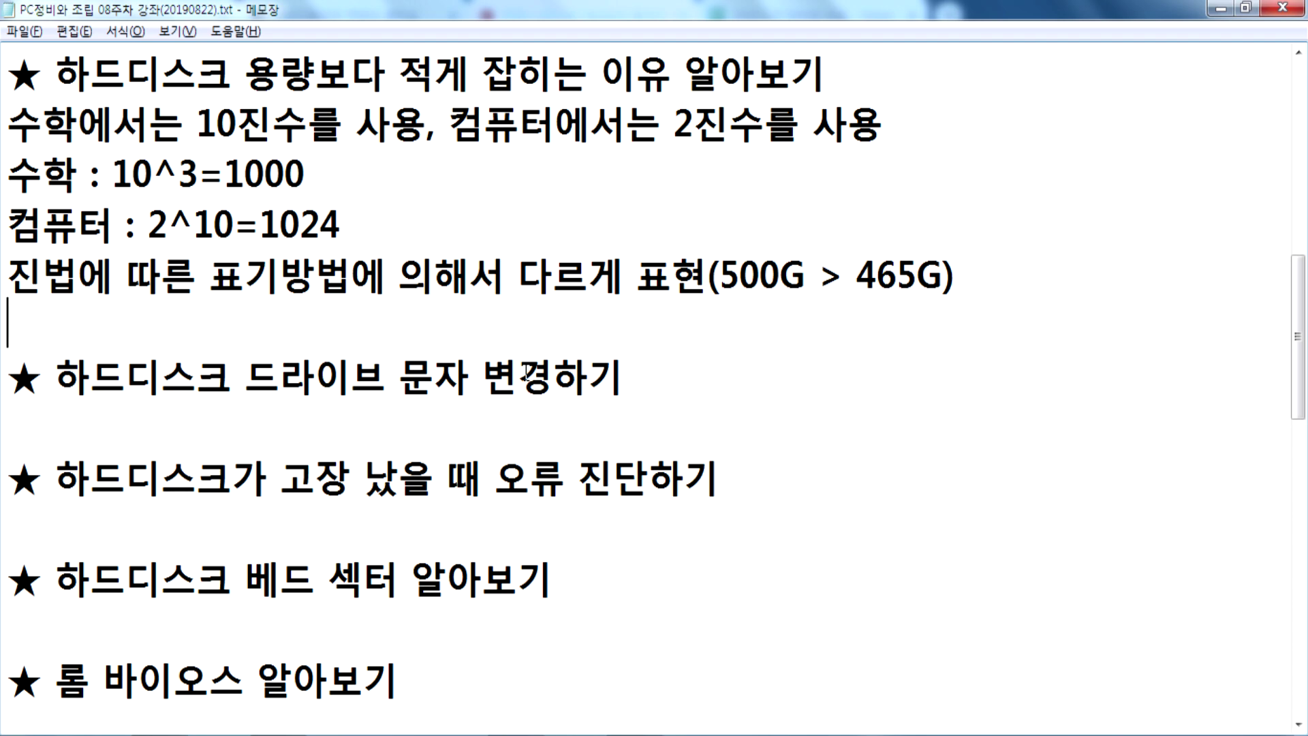
key("alt+Tab")
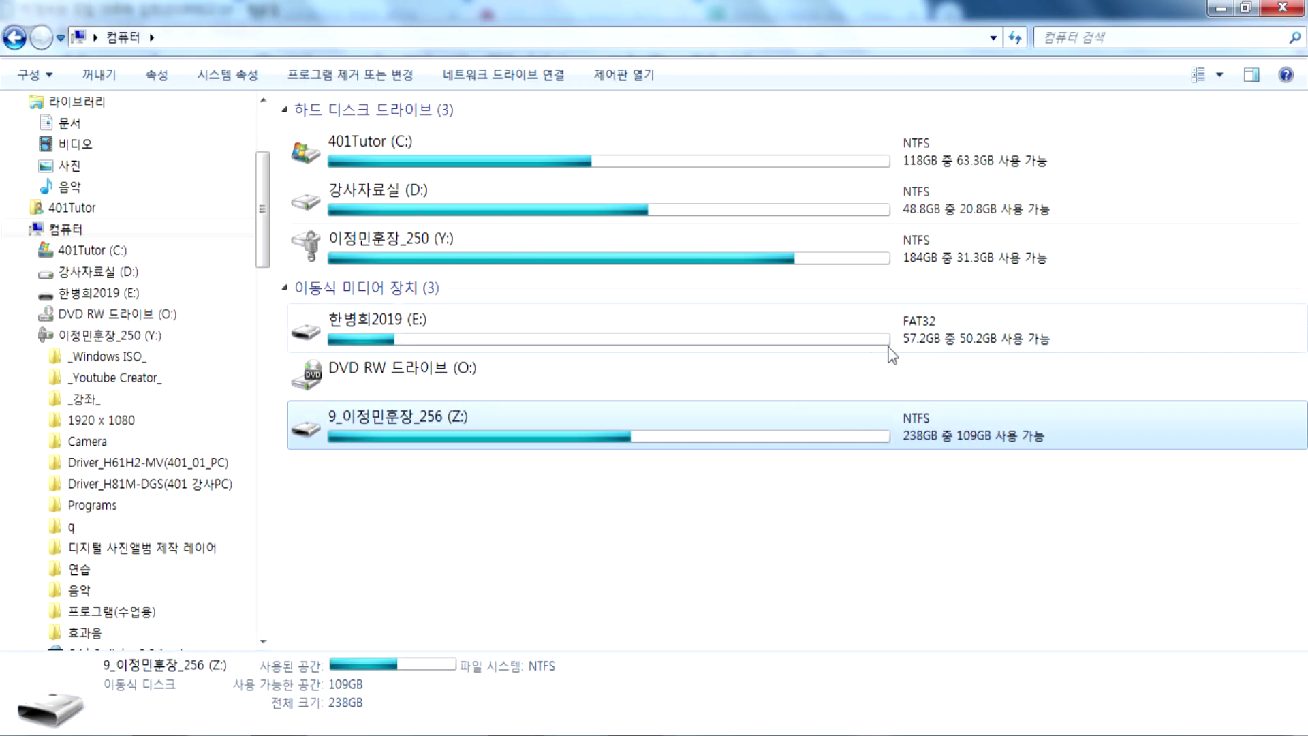
left_click(370, 325)
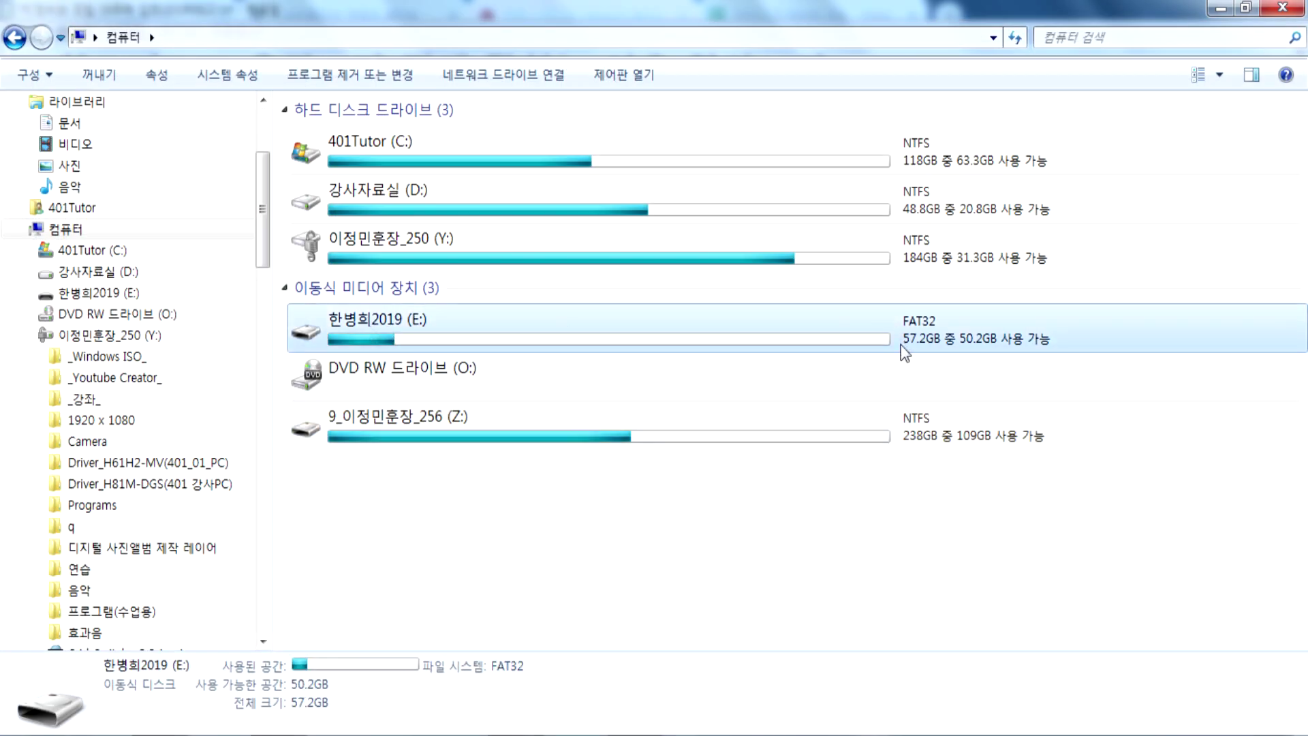
left_click(508, 430)
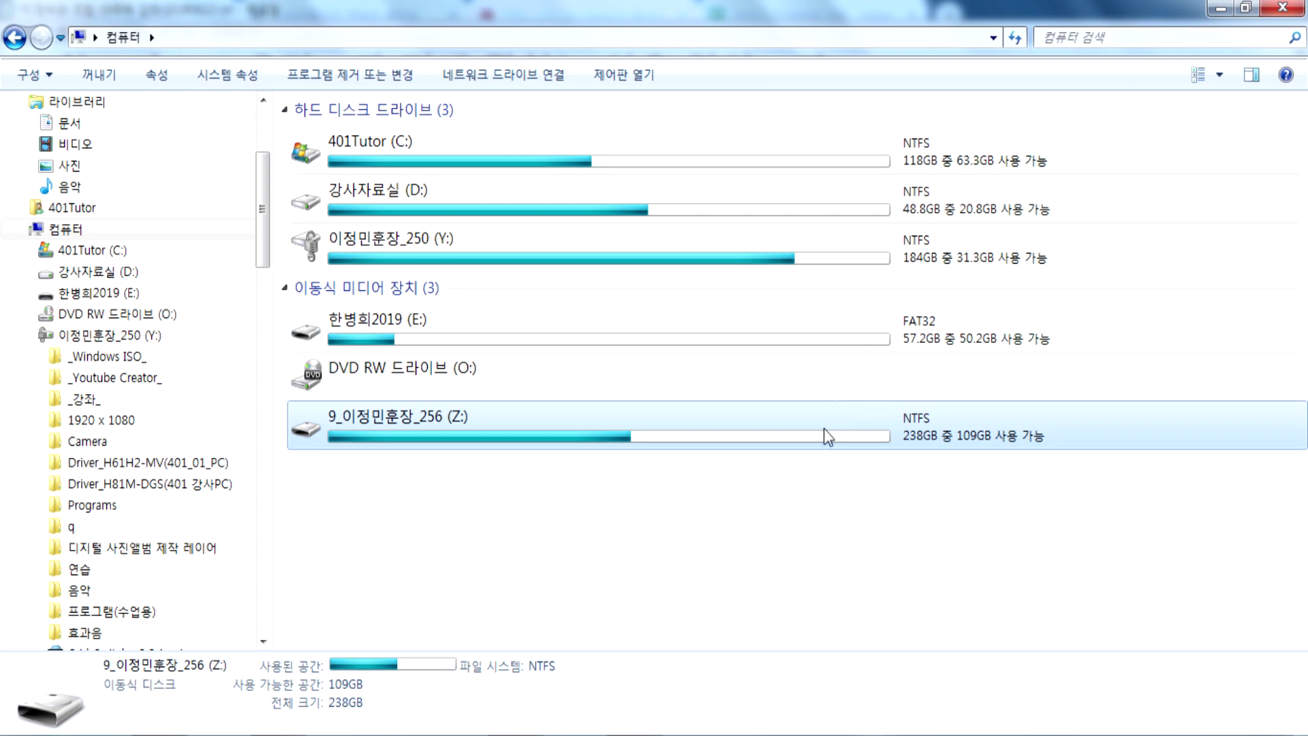
Wait for the 114GB exFAT drive 이정민훈장_128 to appear as drive E:.
mouse_move(826, 440)
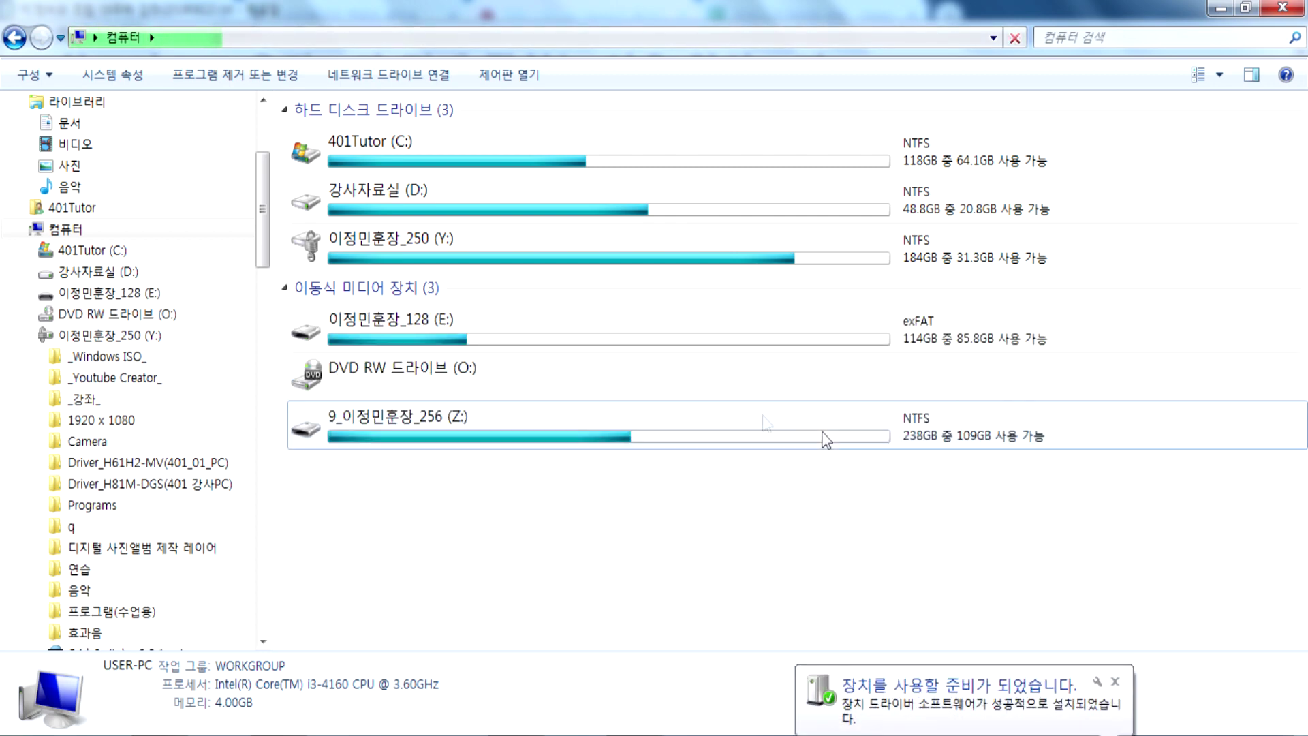
Check the exFAT 이정민훈장_128 (E:) drive's details, then return to the Notepad notes.
left_click(913, 331)
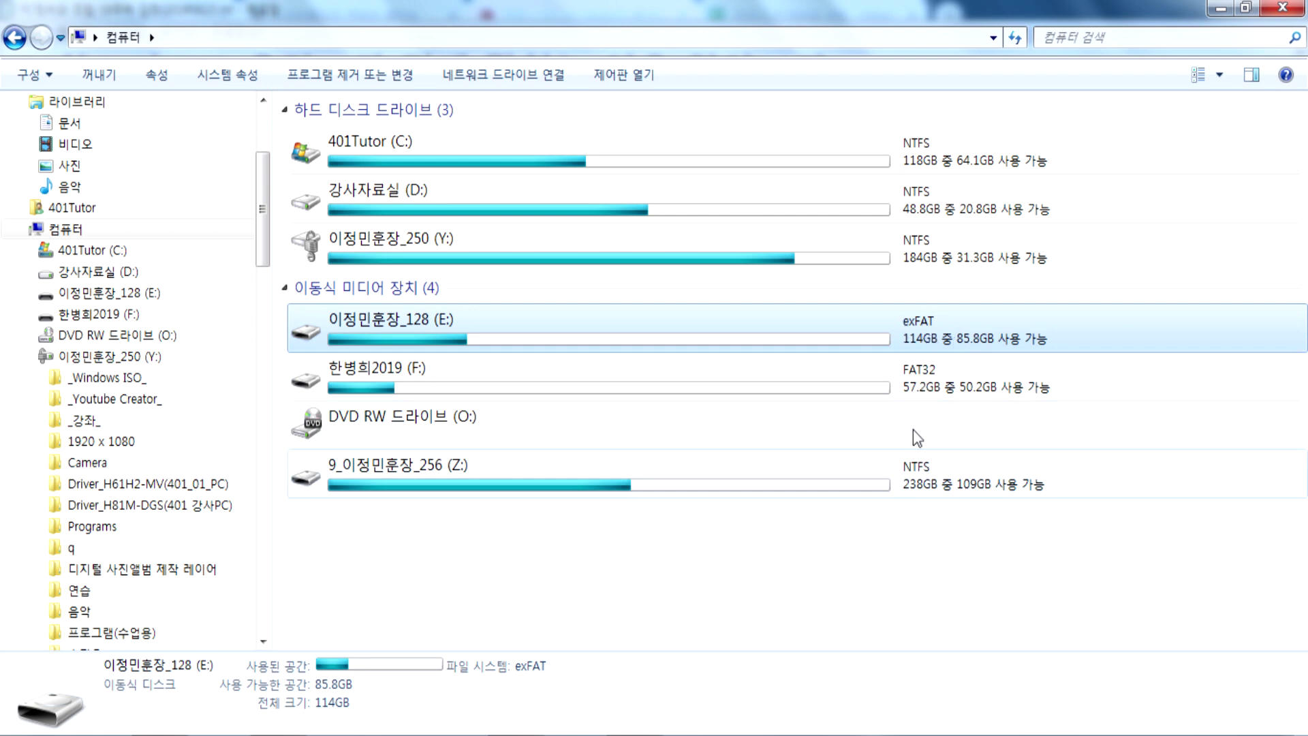
key("alt+Tab")
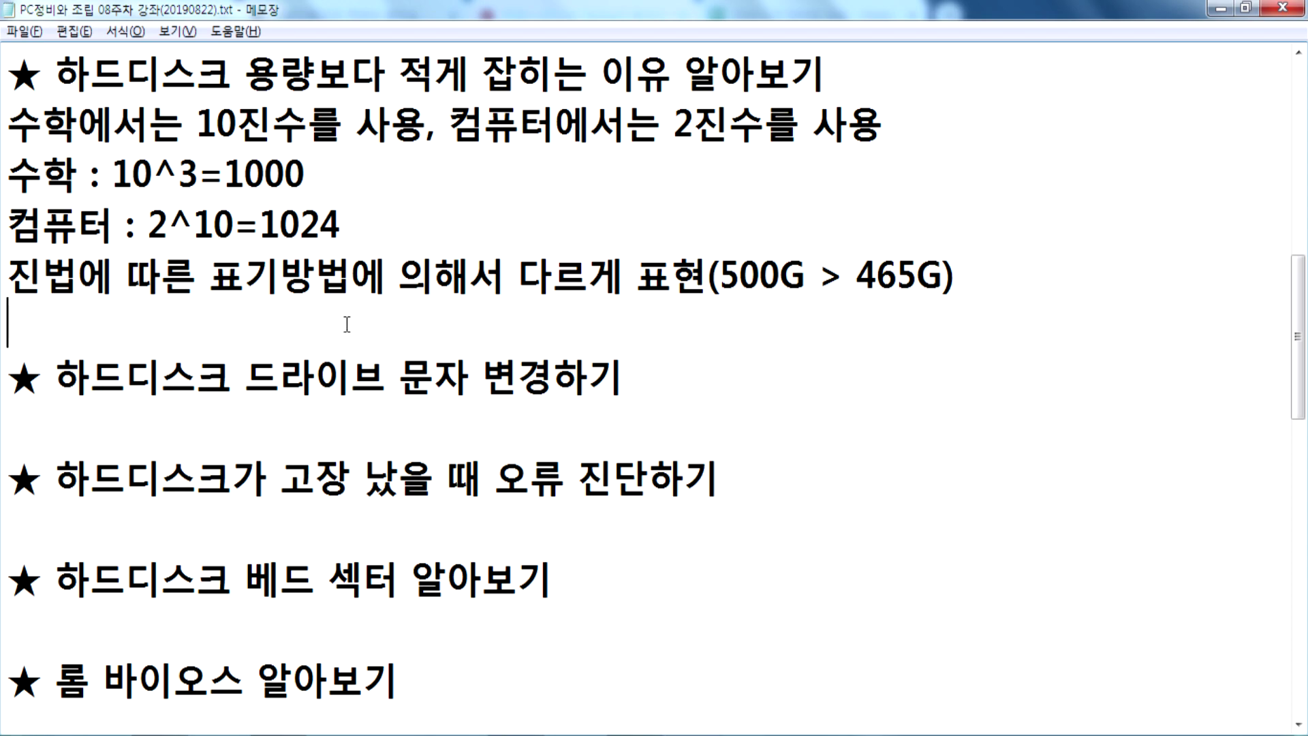
Add a new '* File System(파일 시스템)' heading after a blank line.
key("Return")
key("Return")
key("Return")
key("Return")
key("Return")
key("Return")
left_click(63, 90)
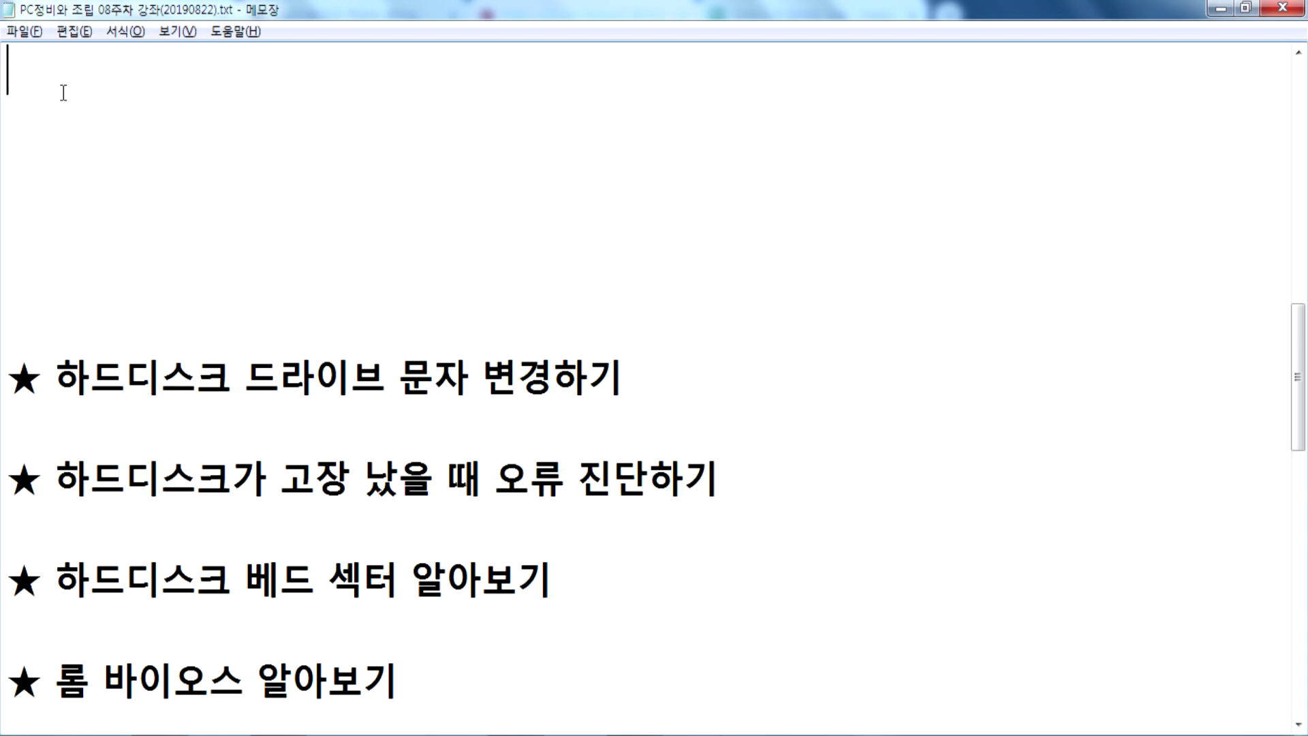
scroll(92, 211, "up", 2)
type("* File S")
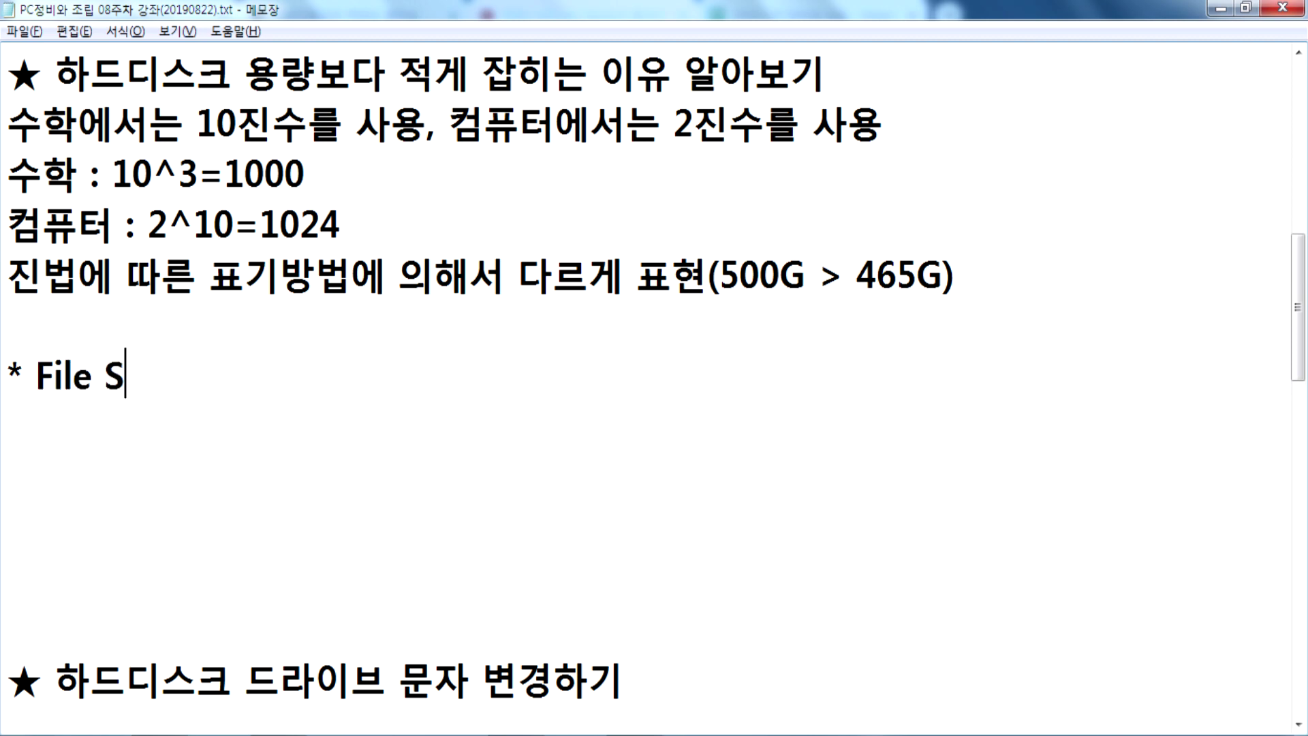
type("ystem(ㅍ파일 시스템)")
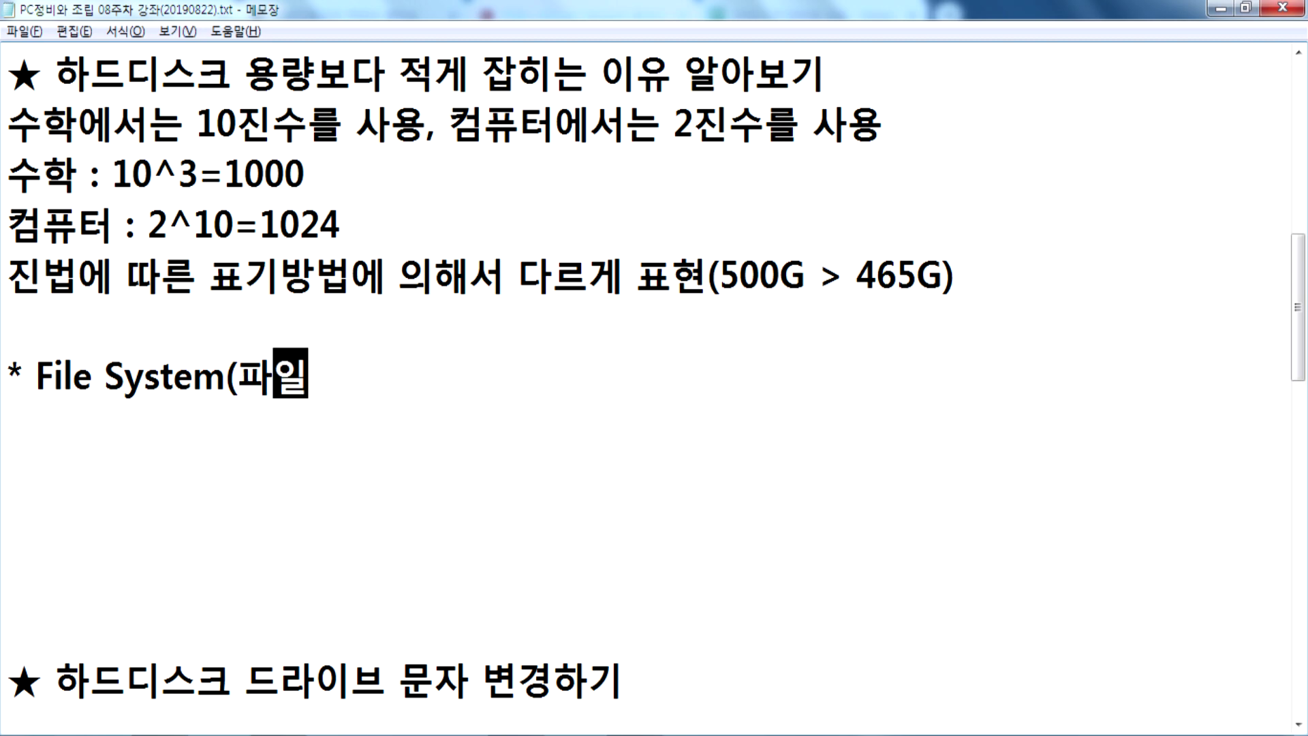
key("Return")
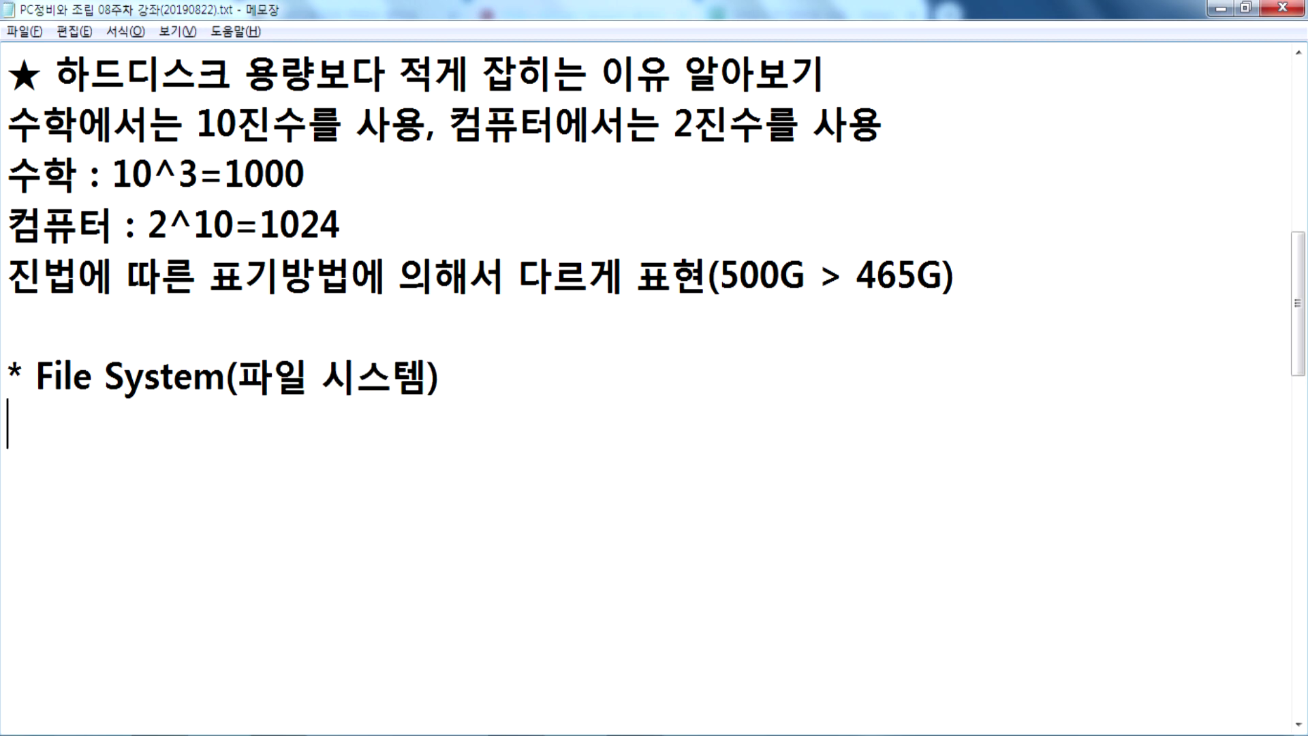
List 'FAT, FAT32', 'NTFS' and 'ex-Fat' under the heading, then go to Explorer.
type("NTFS")
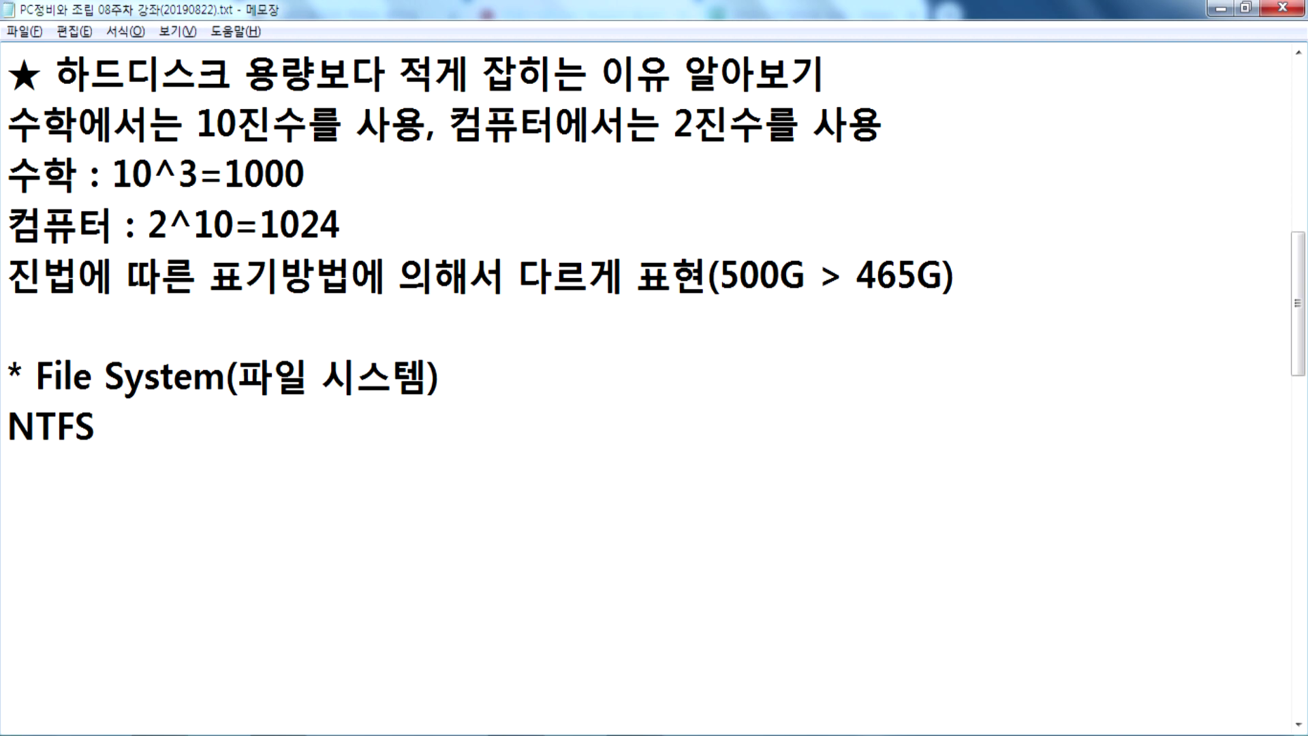
key("Return")
key("Up")
key("Return")
type("F")
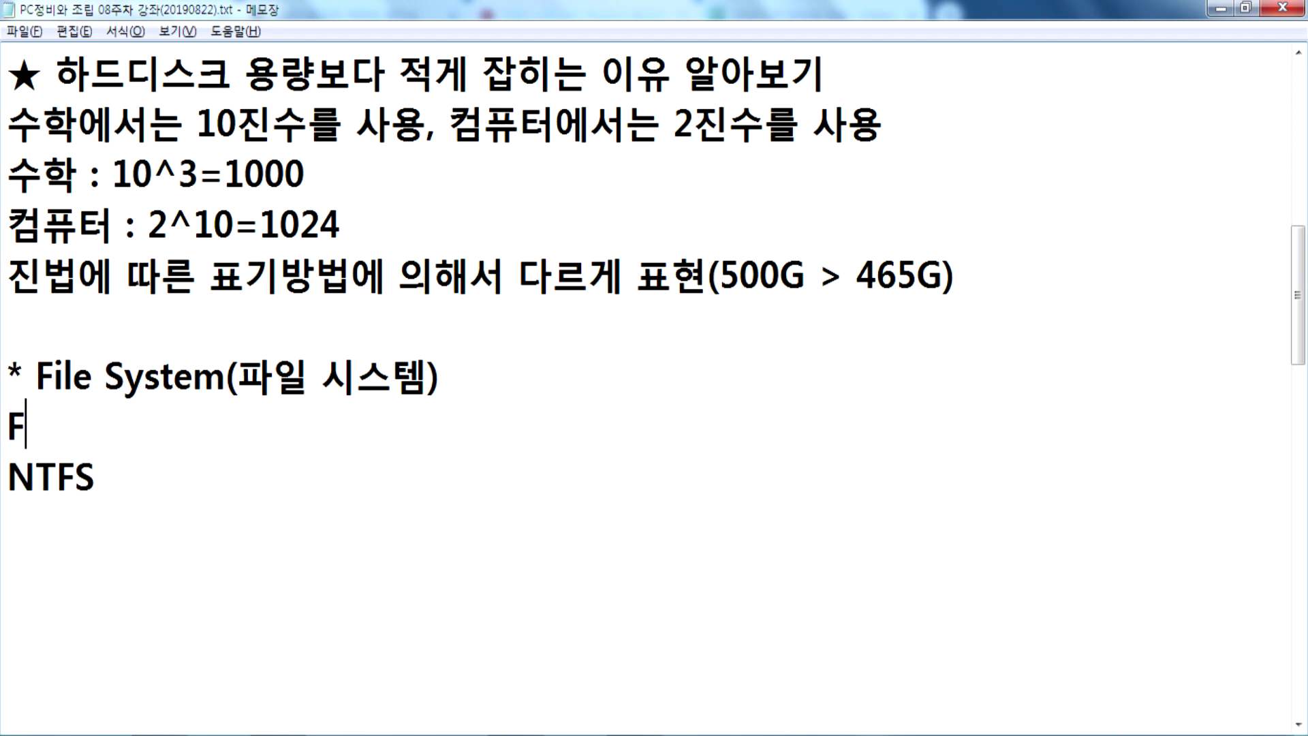
type("SA")
key("BackSpace")
key("BackSpace")
type("AT")
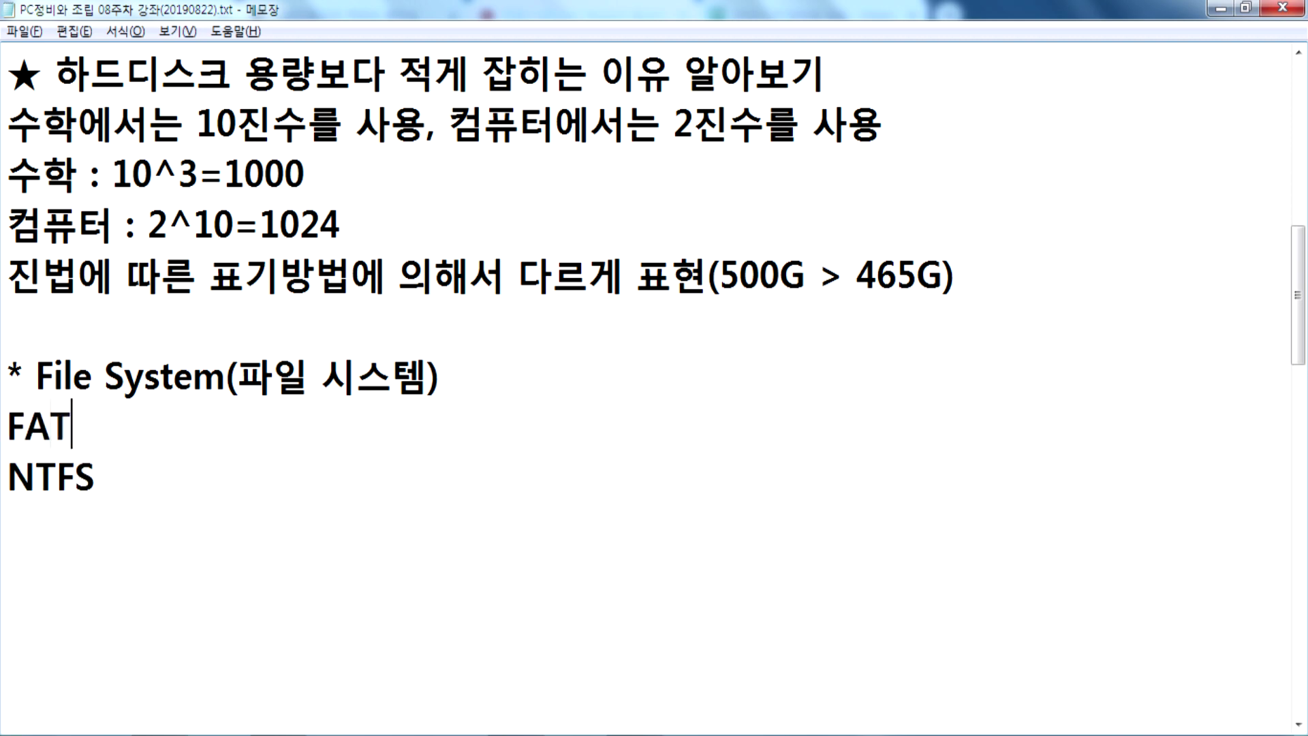
type(", FAT32")
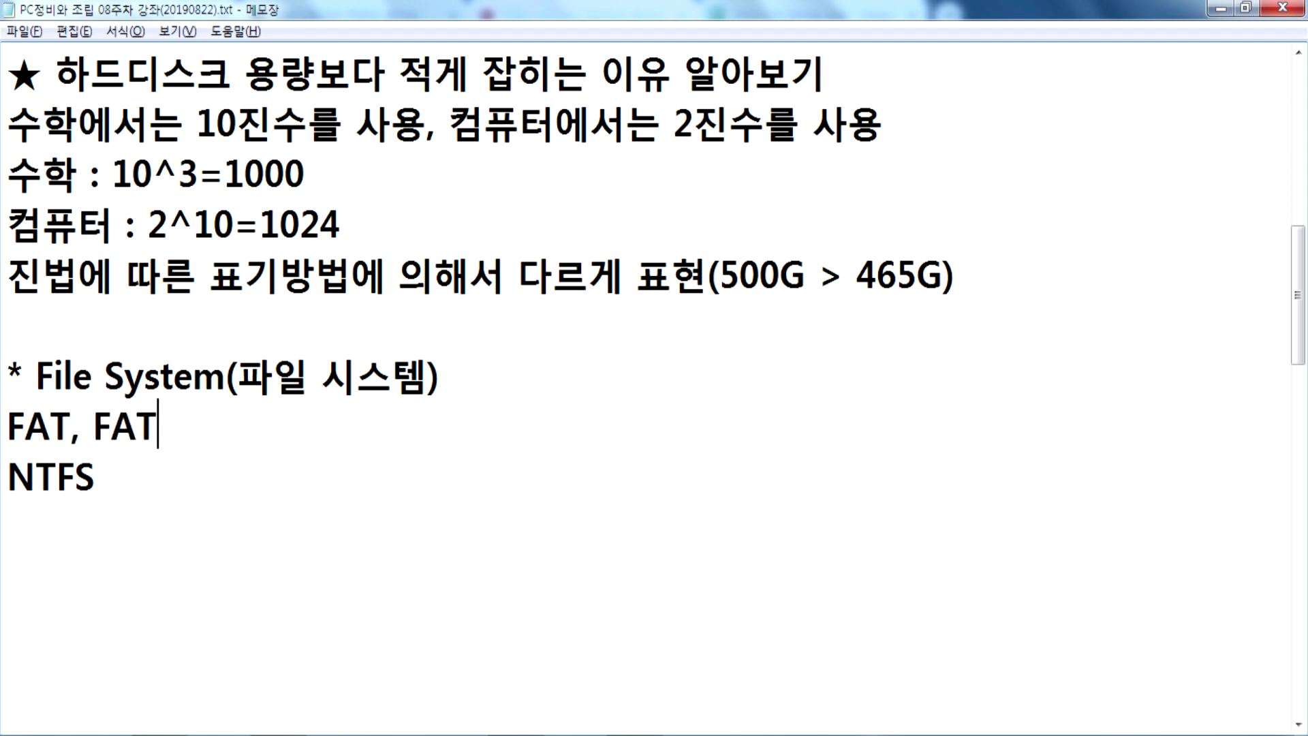
left_click(95, 477)
key("Return")
type("ex-Fat")
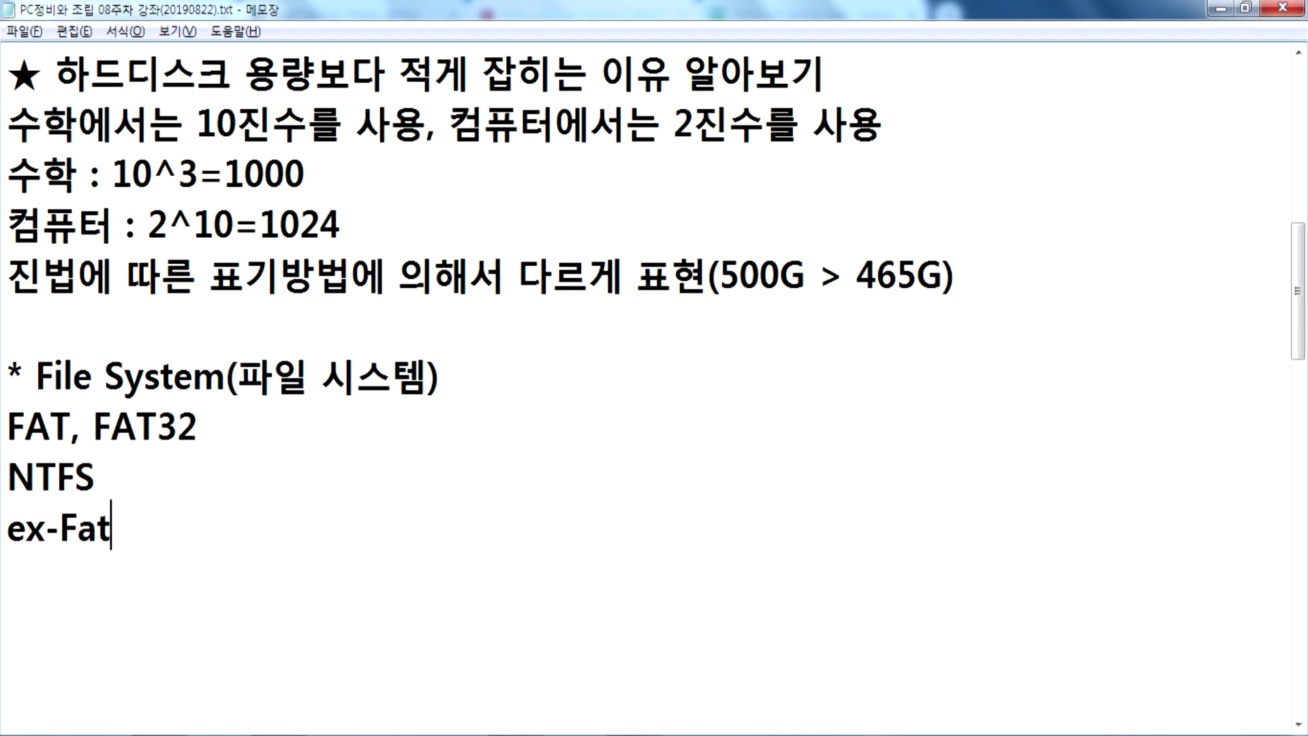
key("BackSpace")
key("alt+Tab")
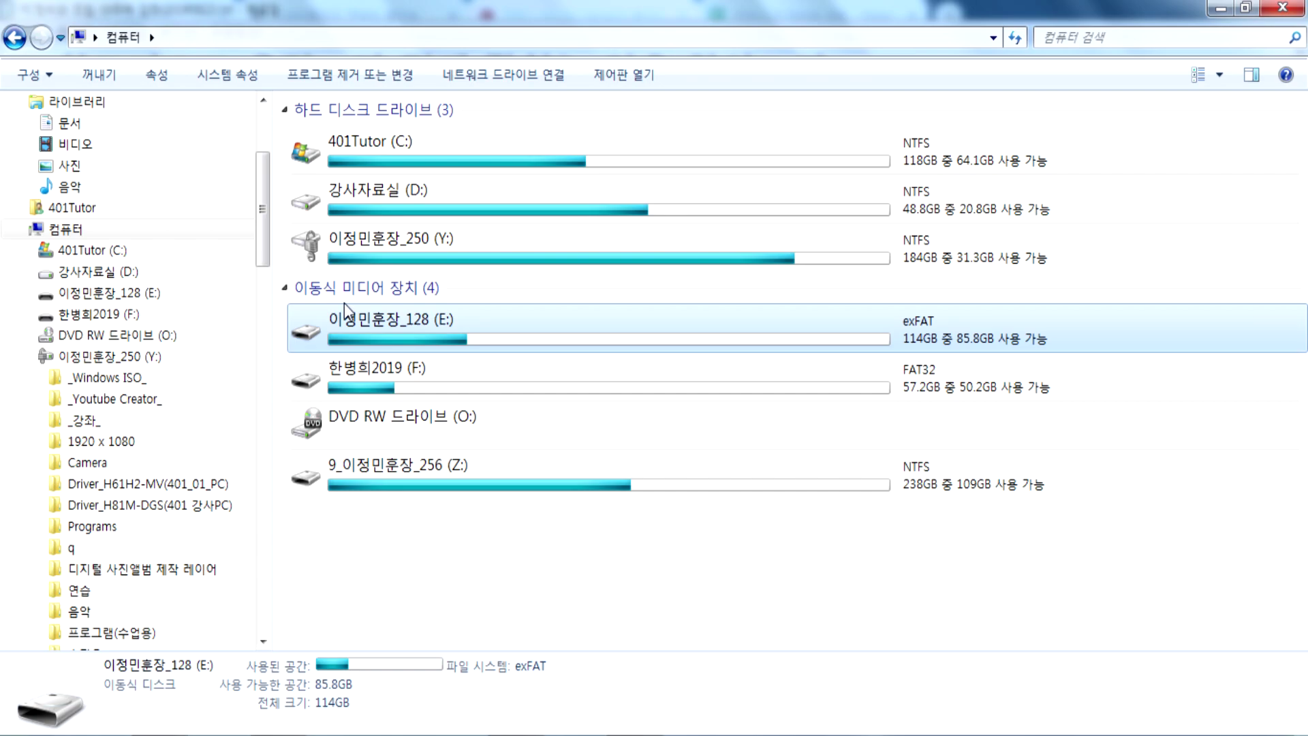
Correct the last entry to 'exFAT' and open a parenthesis after FAT.
key("alt+Tab")
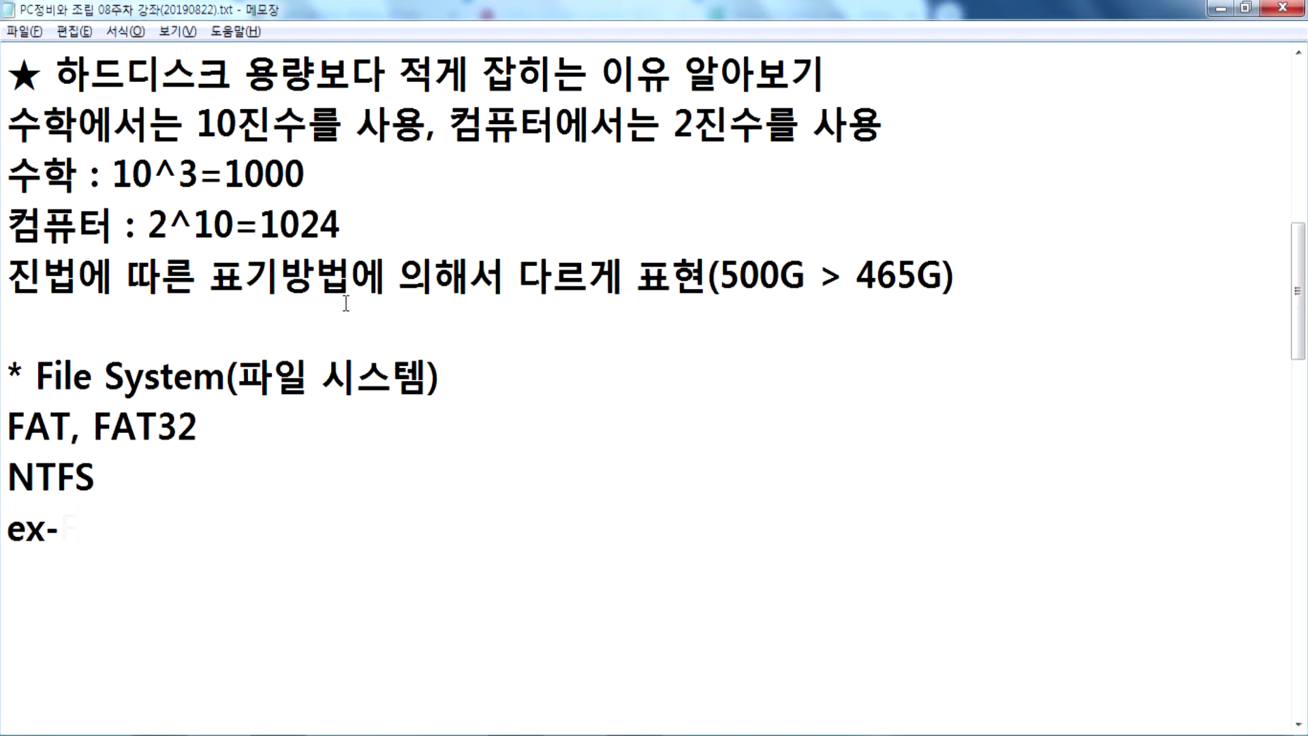
type("FAT")
key("Left")
key("Left")
key("Left")
key("Left")
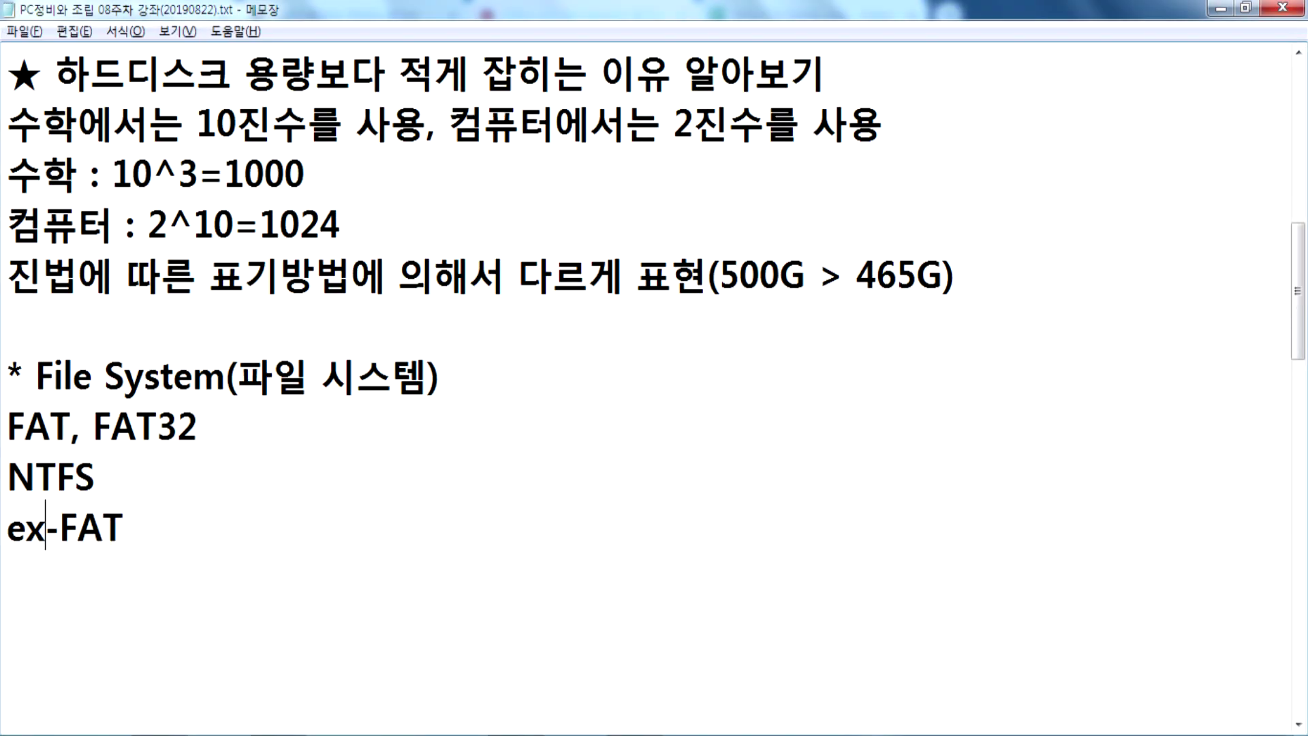
key("Delete")
key("Up")
key("Up")
key("End")
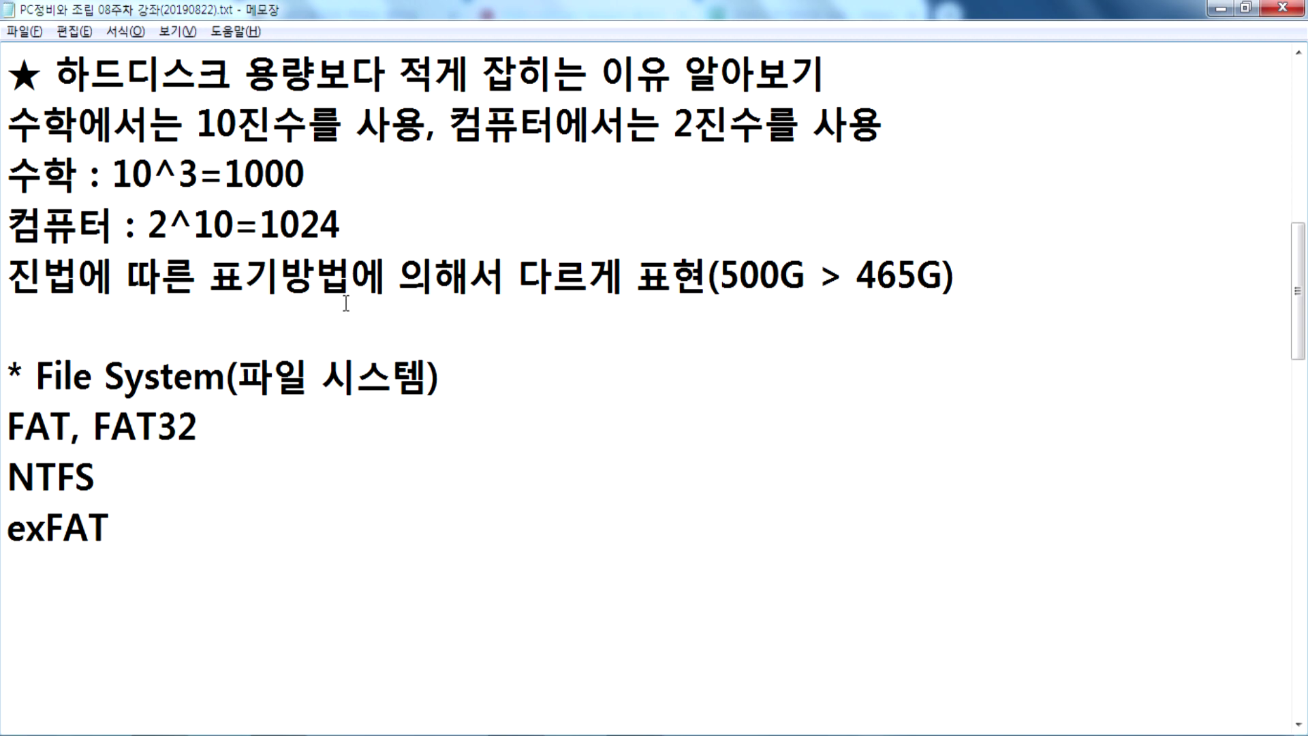
key("Left")
key("Left")
key("Left")
key("Left")
key("Left")
key("Left")
key("Left")
type("(")
key("Return")
type("라")
key("BackSpace")
key("BackSpace")
key("BackSpace")
Spell out FAT as '(File Allocation Table)', fixing the typos along the way.
type("file ")
type("Alooca")
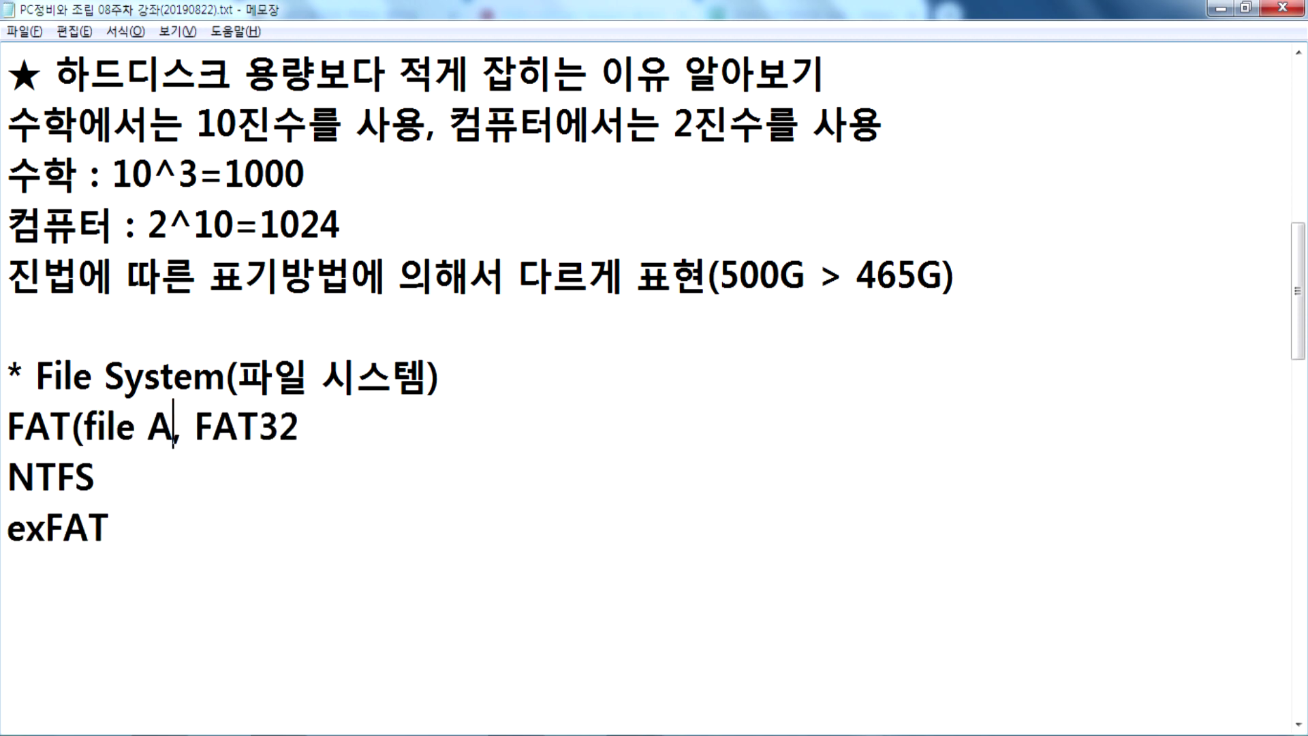
key("BackSpace")
key("BackSpace")
key("BackSpace")
key("BackSpace")
type("ocatio")
type("n TAbel")
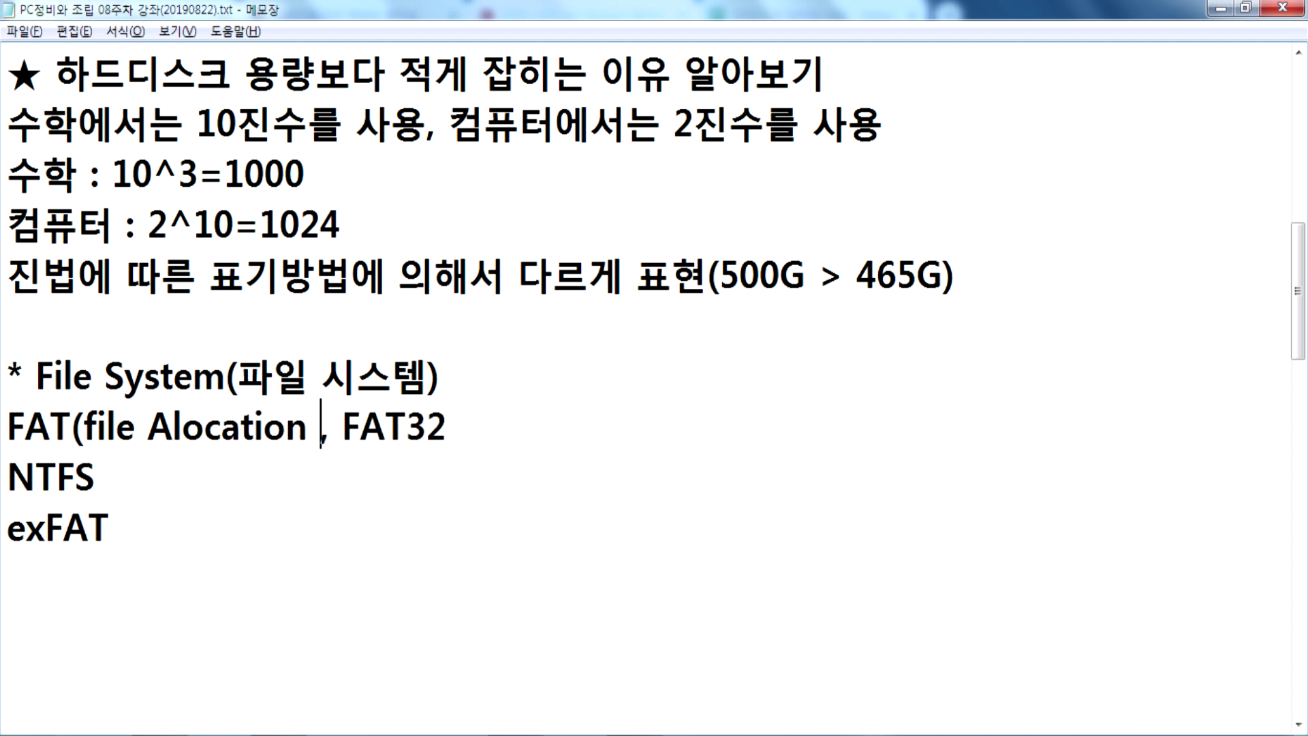
key("Left")
key("Left")
type("l")
key("Delete")
key("Left")
key("Left")
key("Left")
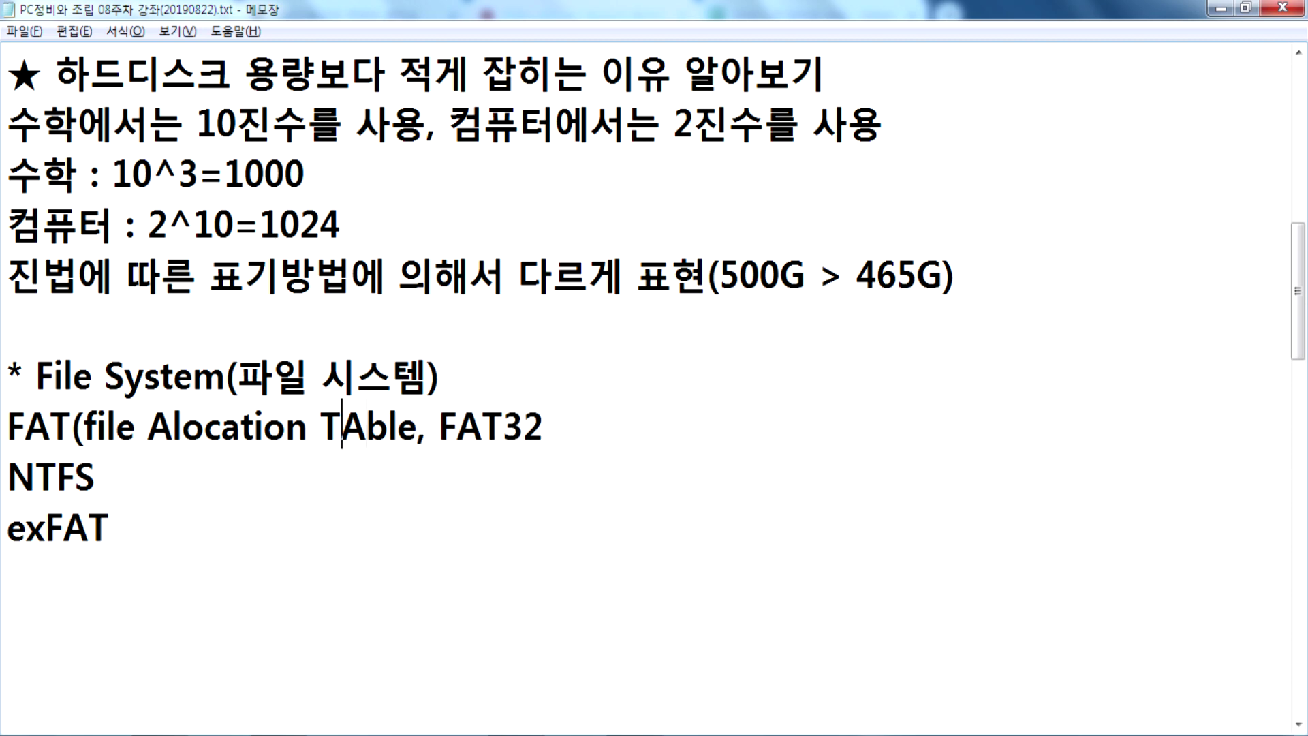
type("a")
key("Delete")
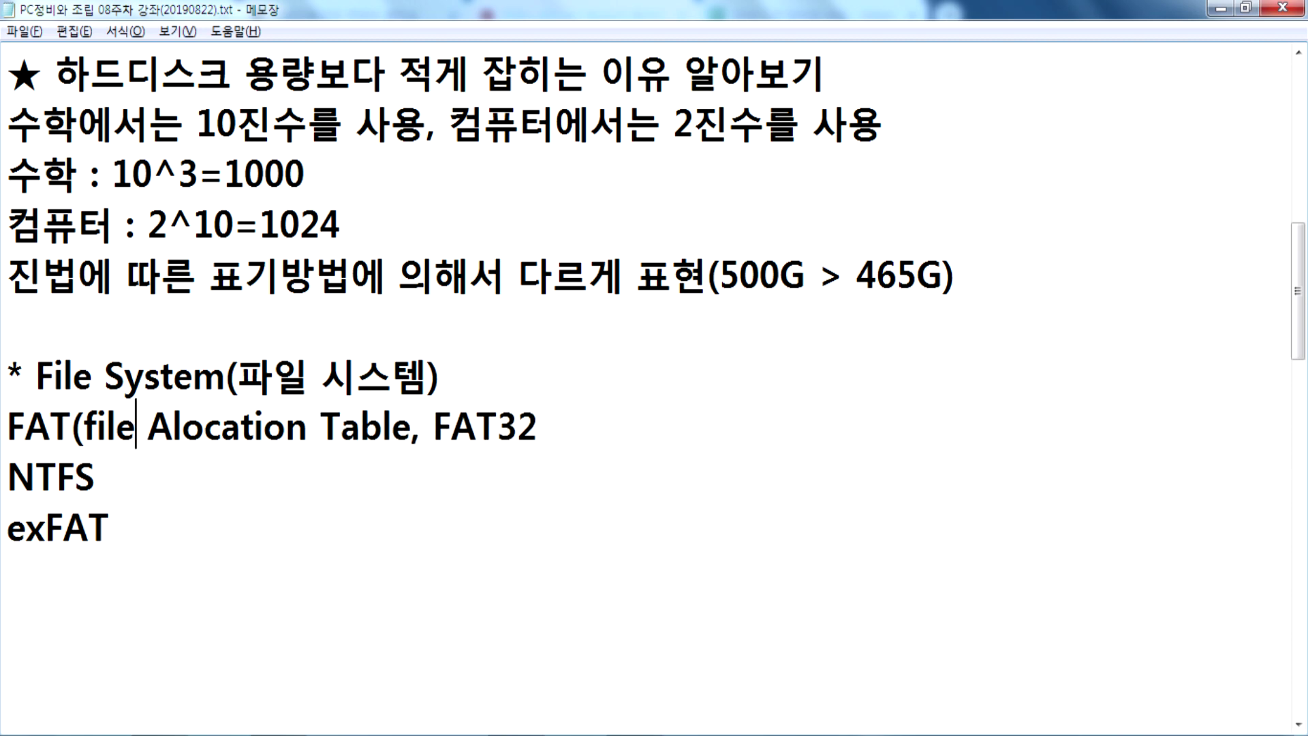
left_click(174, 426)
type("l")
key("Left")
key("Left")
key("Left")
key("Left")
key("Left")
key("Left")
key("Left")
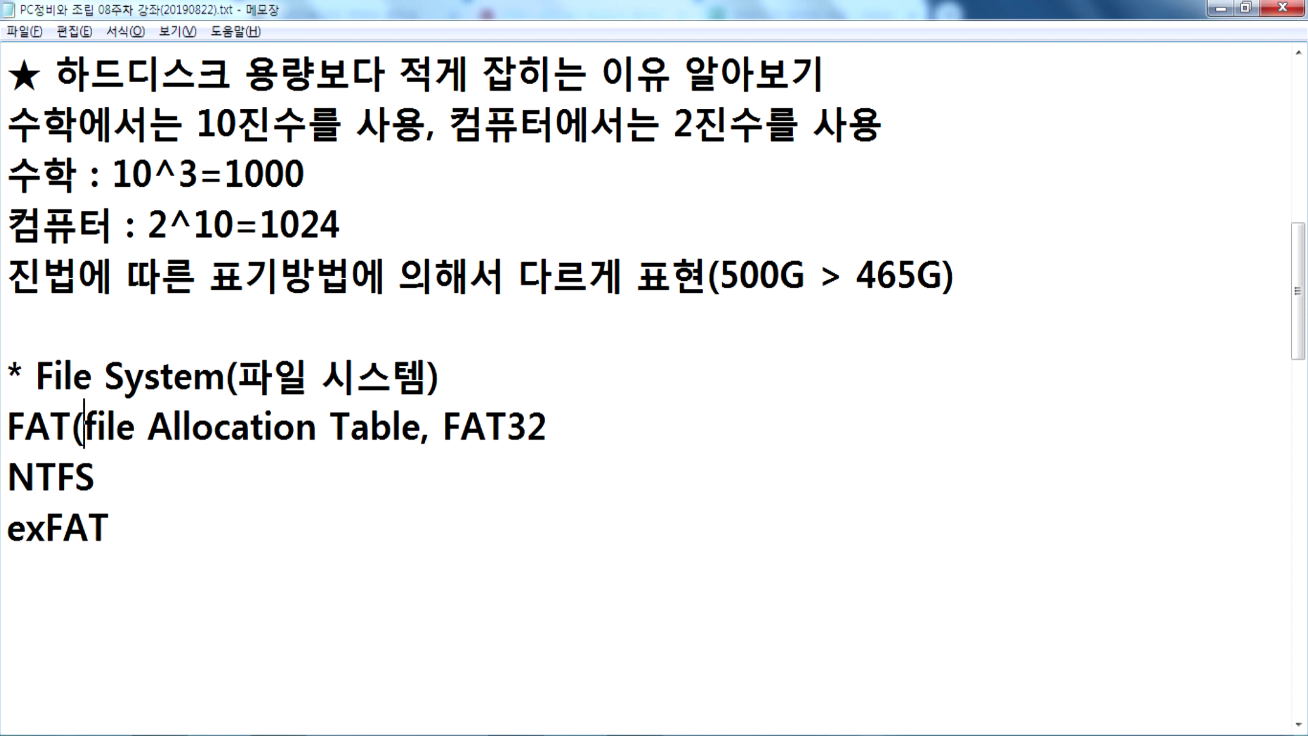
type("F")
key("Delete")
key("Right")
key("Right")
key("Right")
key("Right")
key("Right")
key("Right")
key("Right")
key("Right")
key("Right")
key("Right")
key("Right")
key("Right")
key("Right")
key("Right")
key("Right")
key("Right")
key("Right")
key("Right")
key("Right")
key("Right")
key("Right")
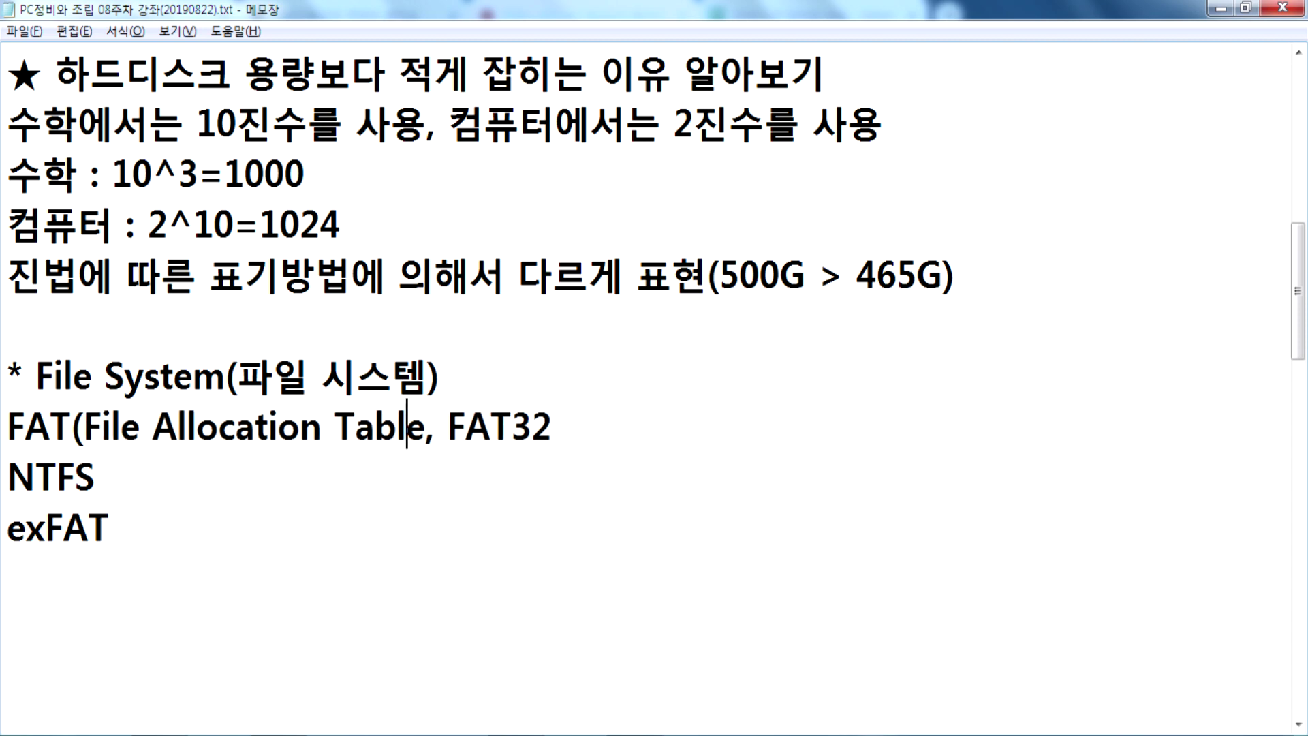
type(")")
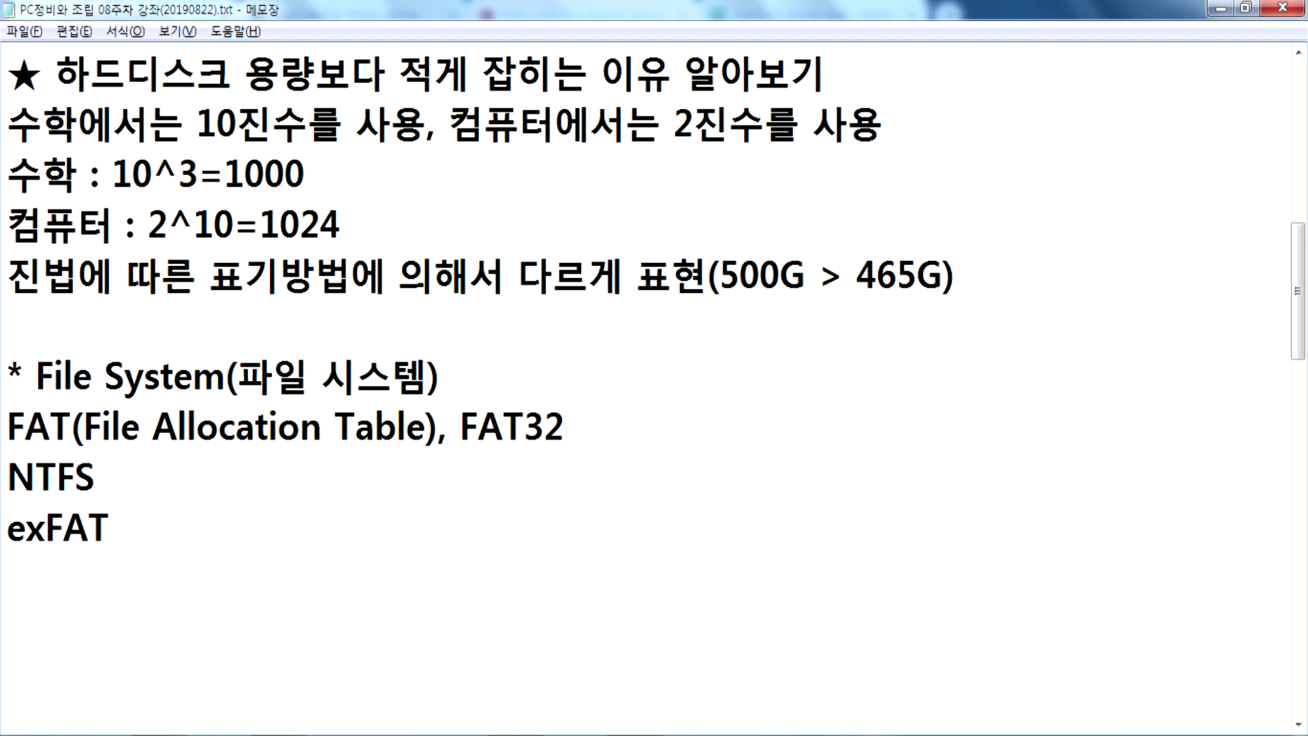
Open the E: drive and browse its 필독, Music and Install folders.
left_click(341, 728)
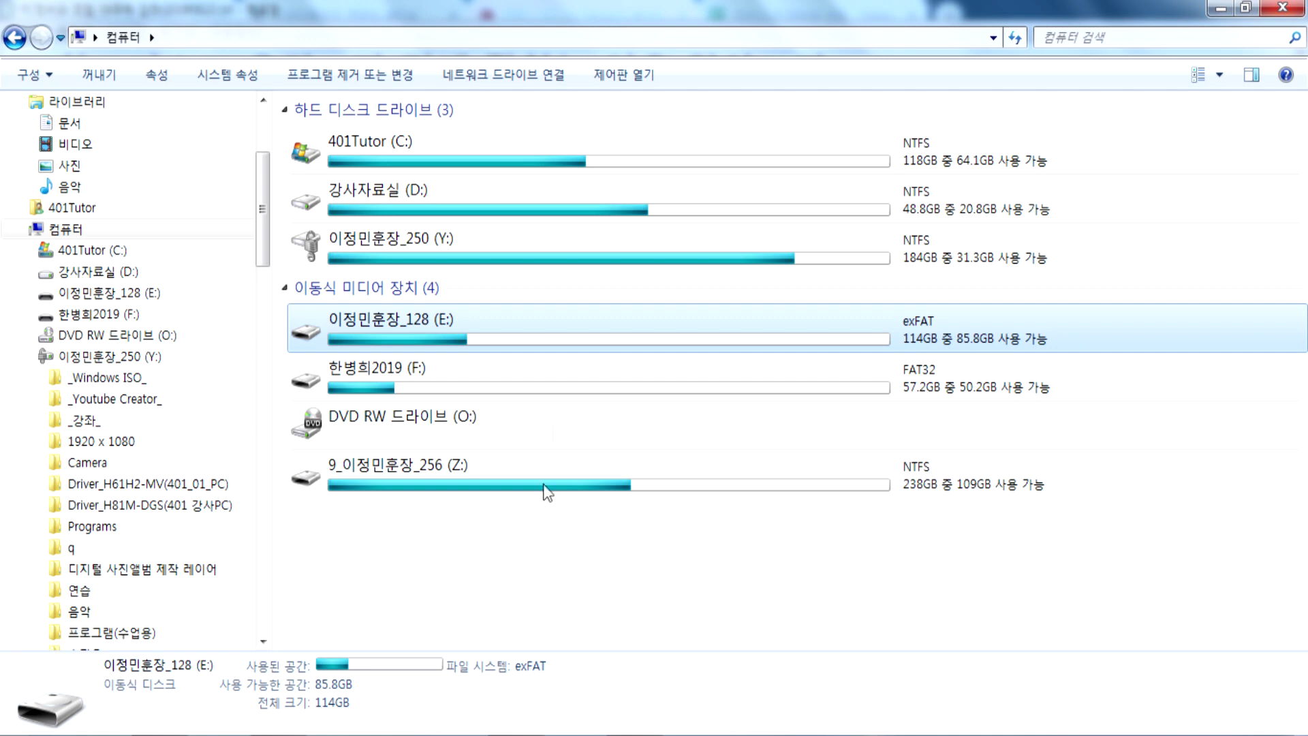
double_click(375, 329)
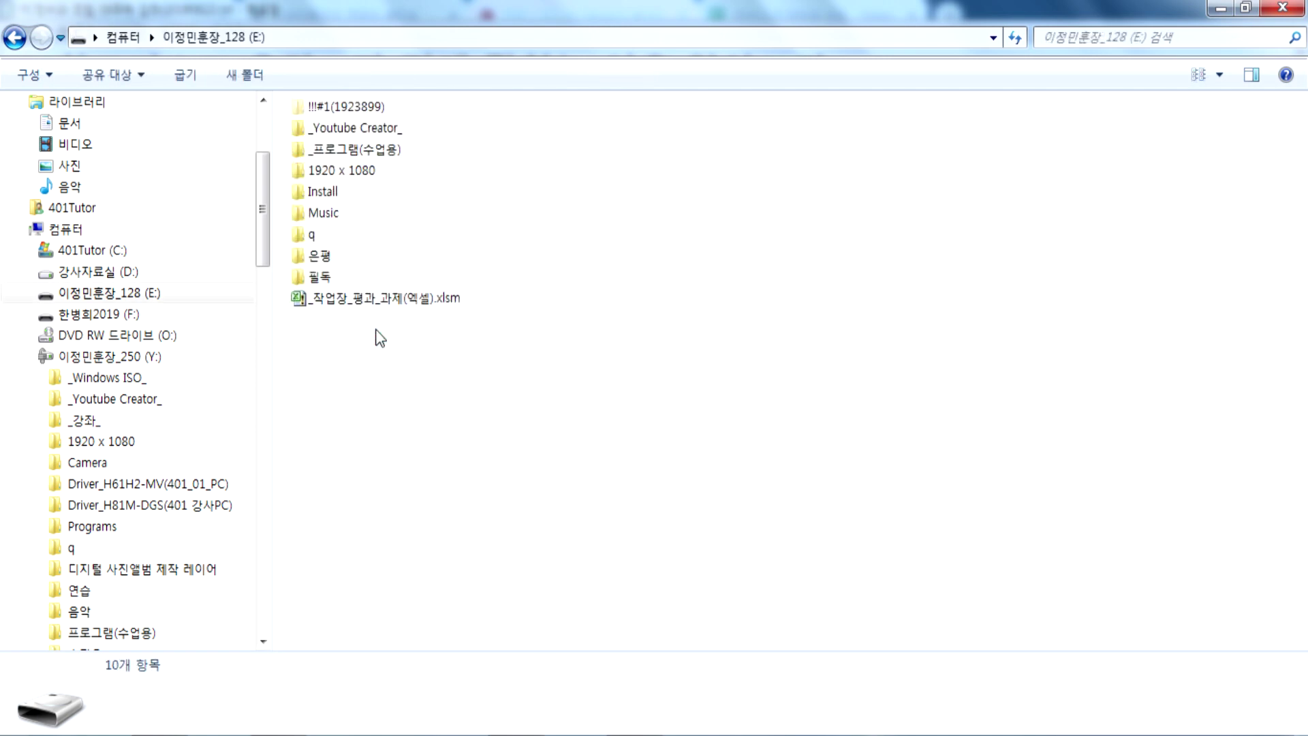
double_click(319, 276)
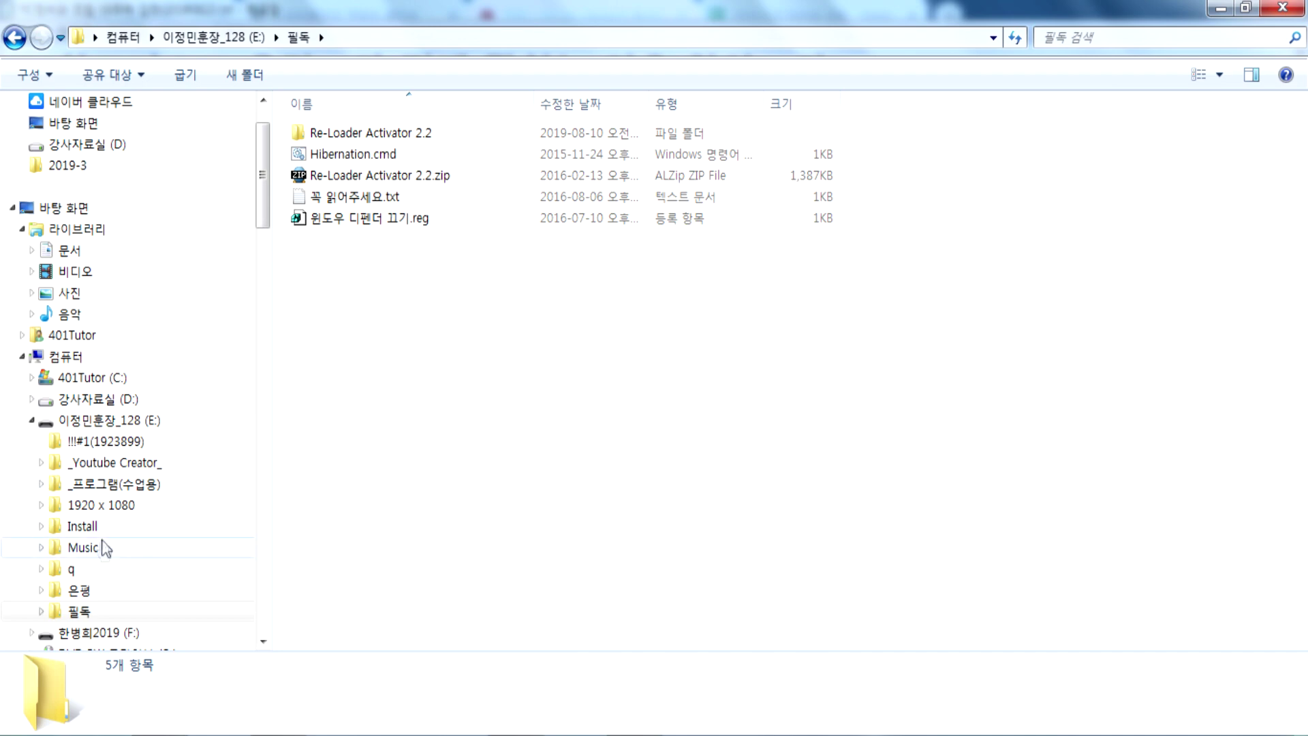
left_click(105, 547)
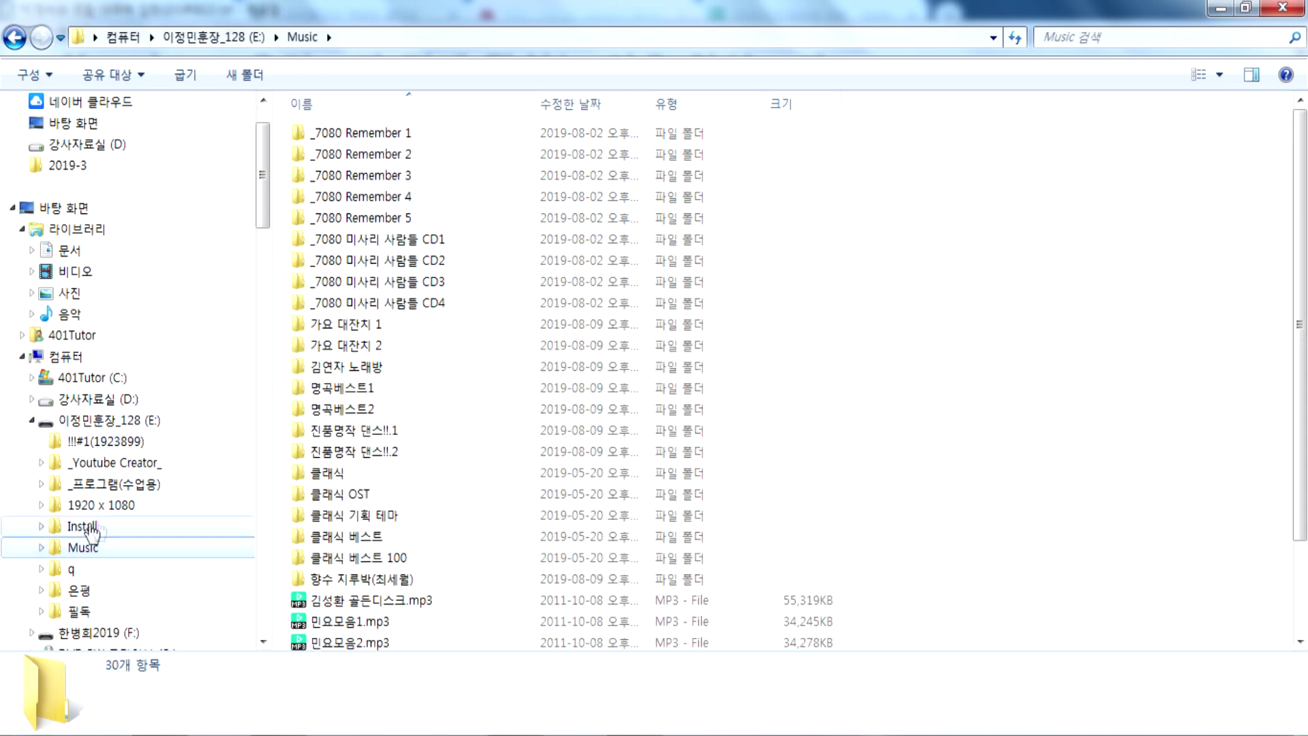
left_click(83, 527)
View the 1920 x 1080 folder, then the E: drive's _Youtube Creator_ folder.
mouse_move(373, 219)
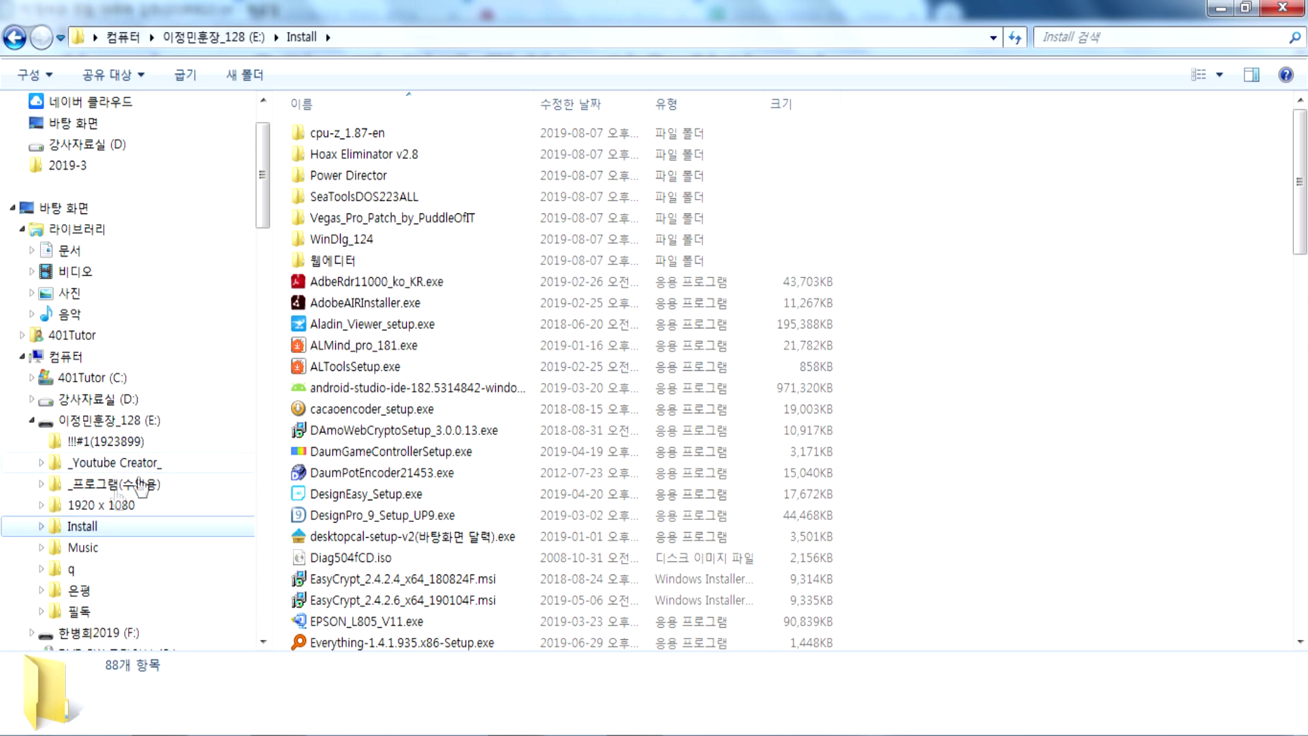
left_click(92, 505)
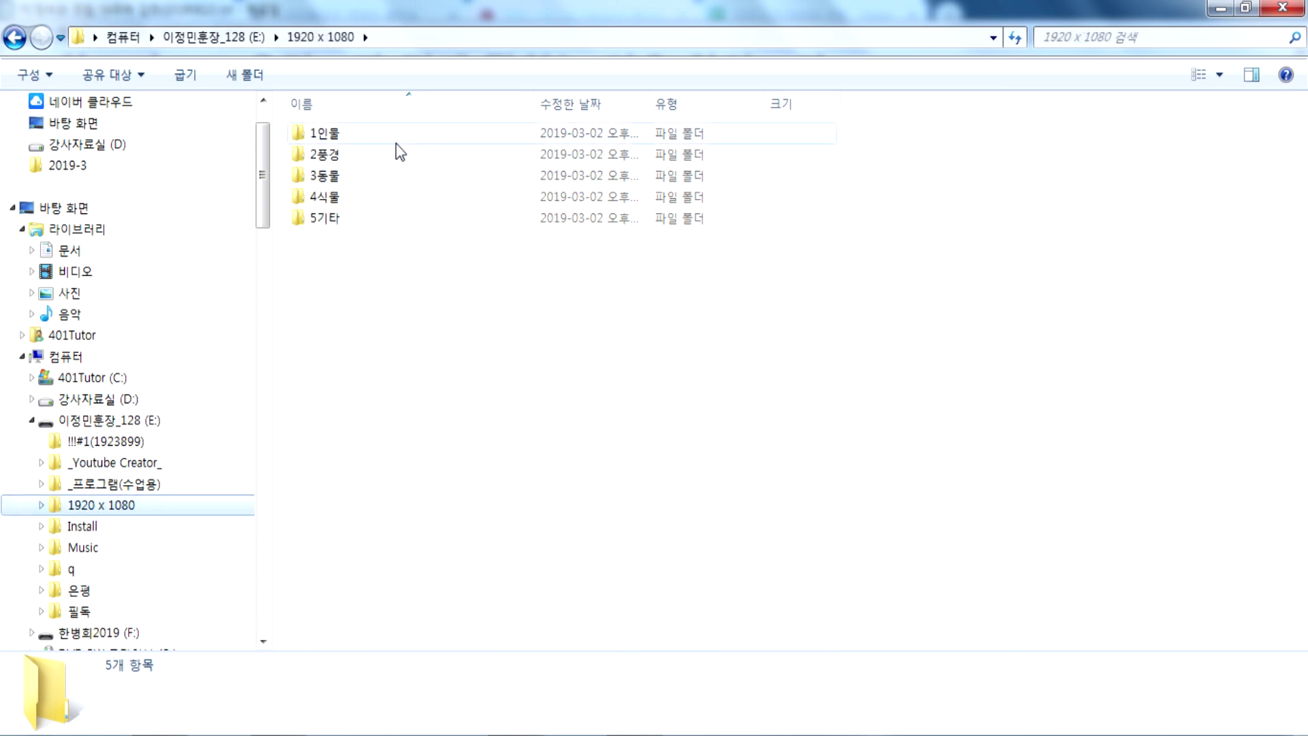
left_click(75, 422)
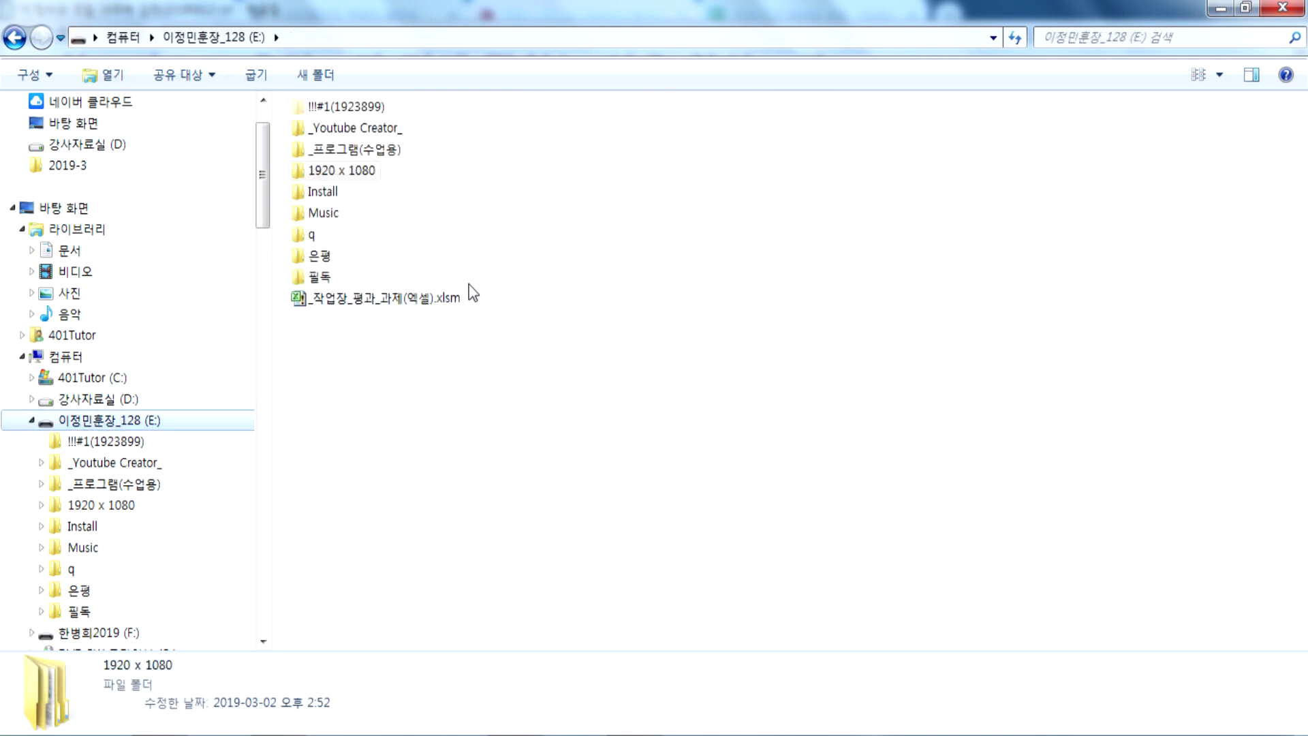
left_click(109, 464)
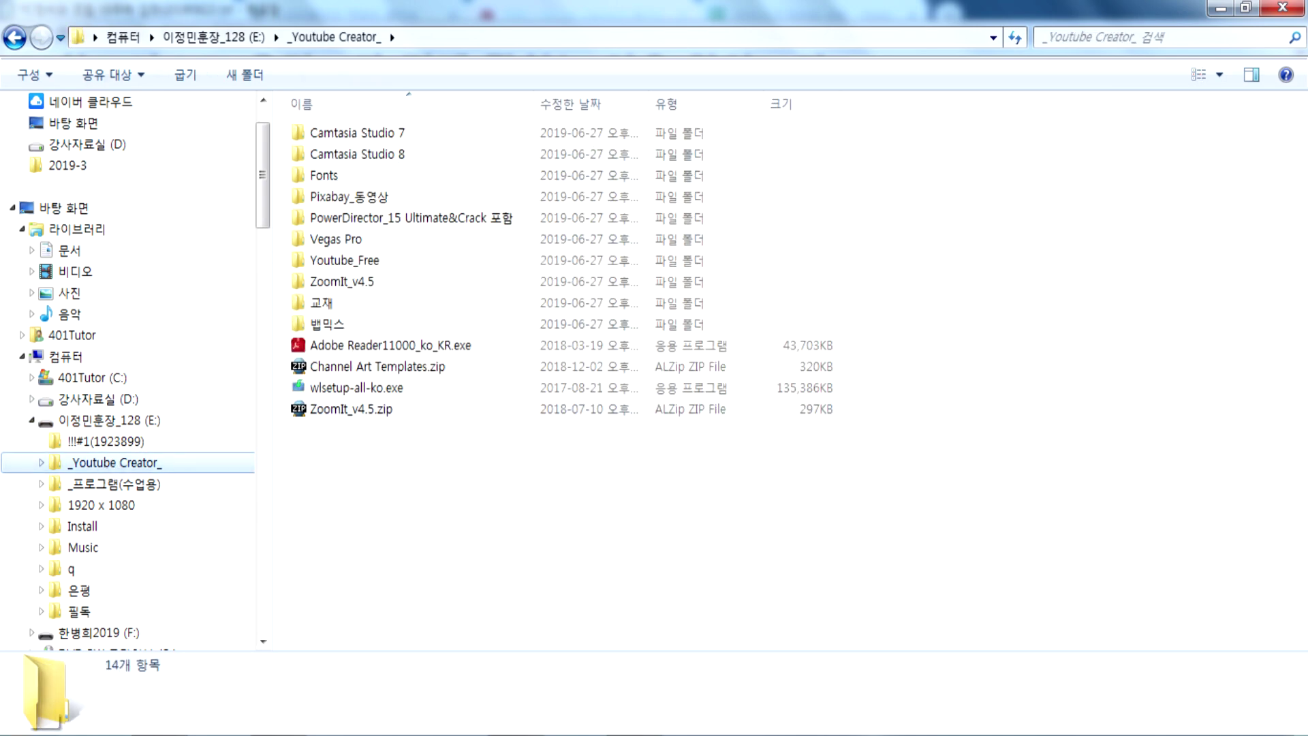
left_click(42, 722)
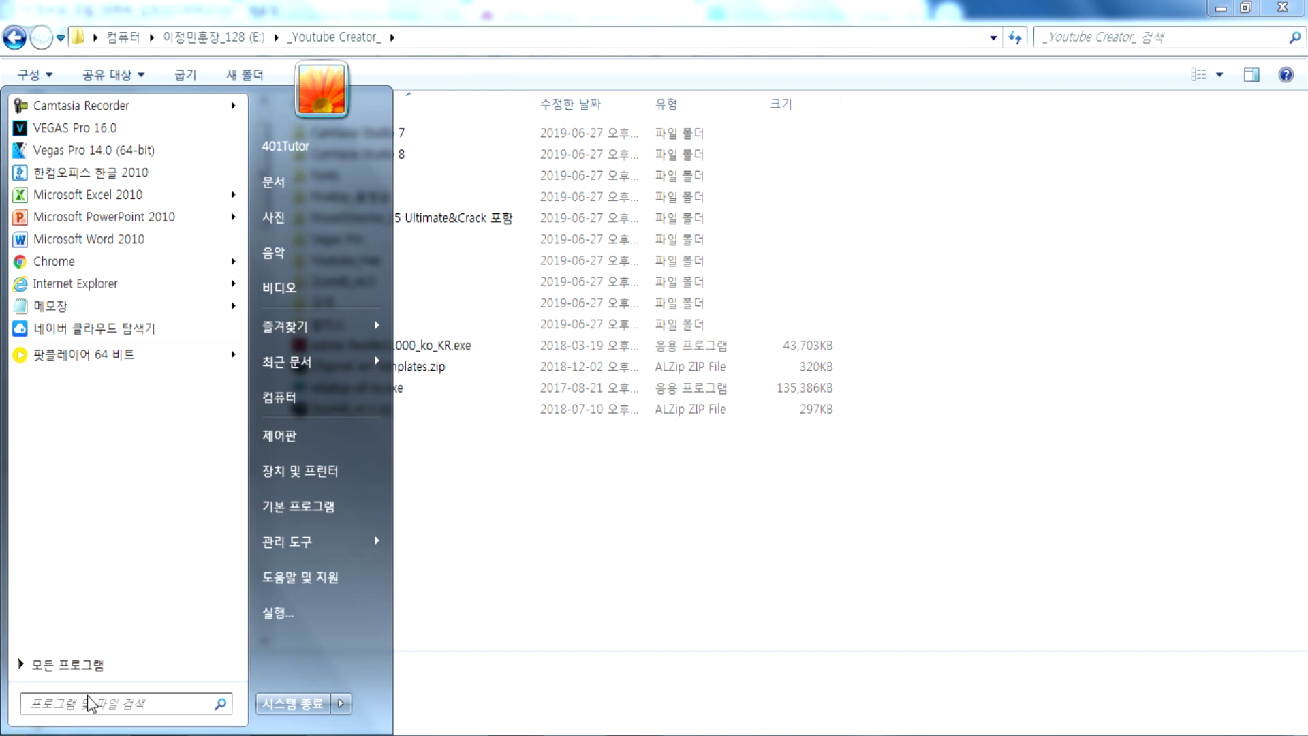
Open Command Prompt and list the C: drive root with cd\ and dir.
type("cmd")
key("Return")
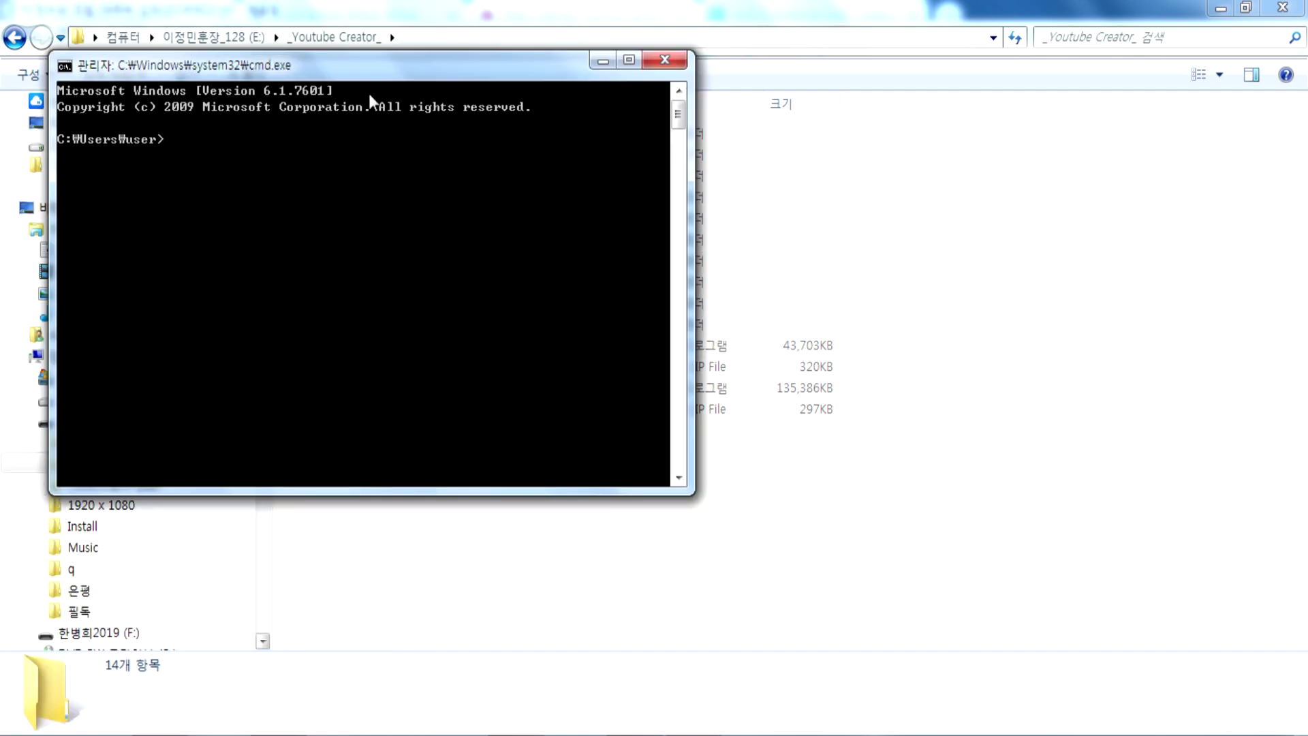
double_click(383, 68)
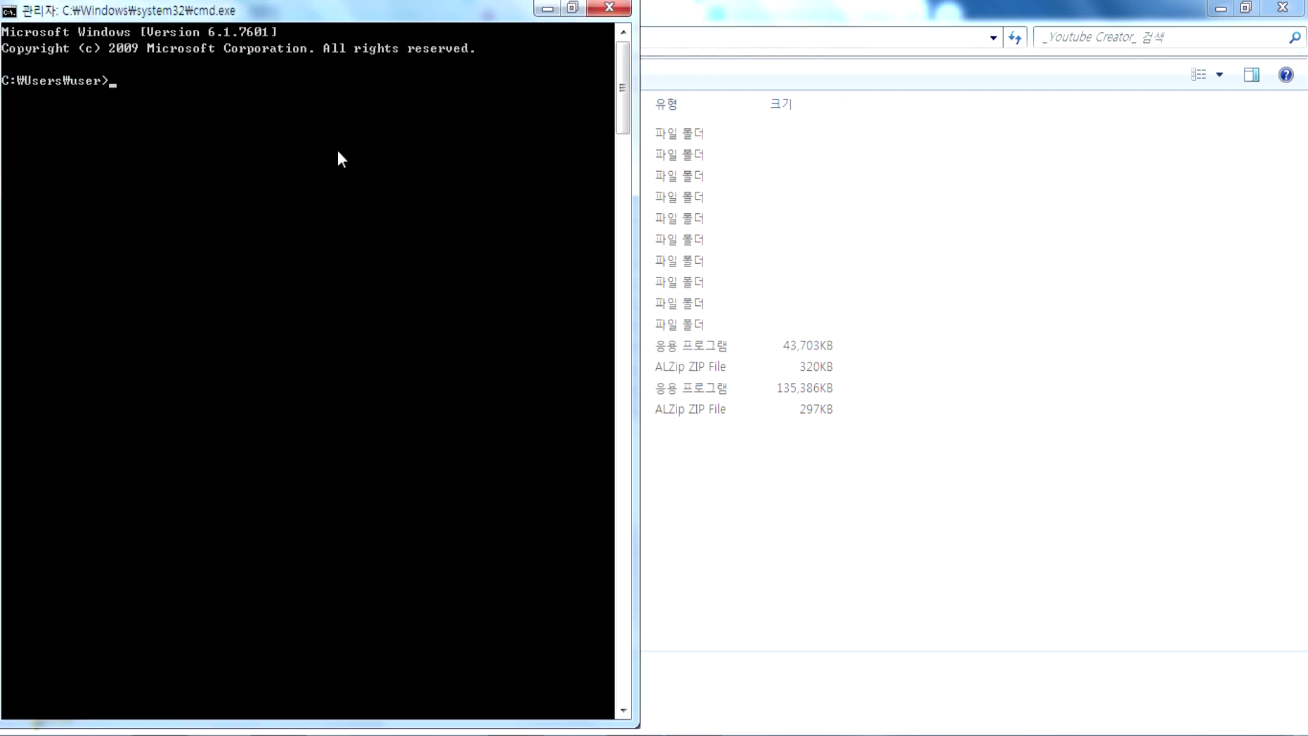
type("cd\\")
key("Return")
type("dir")
key("Return")
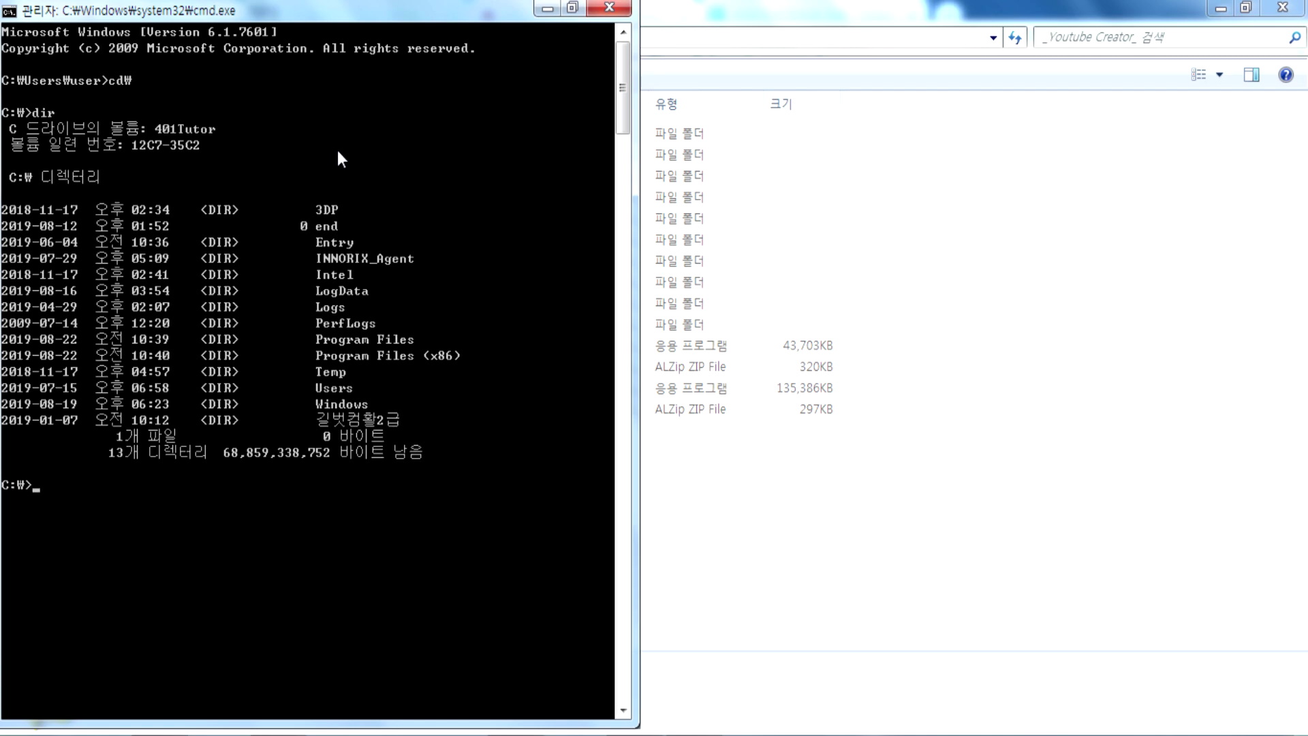
key("alt+F4")
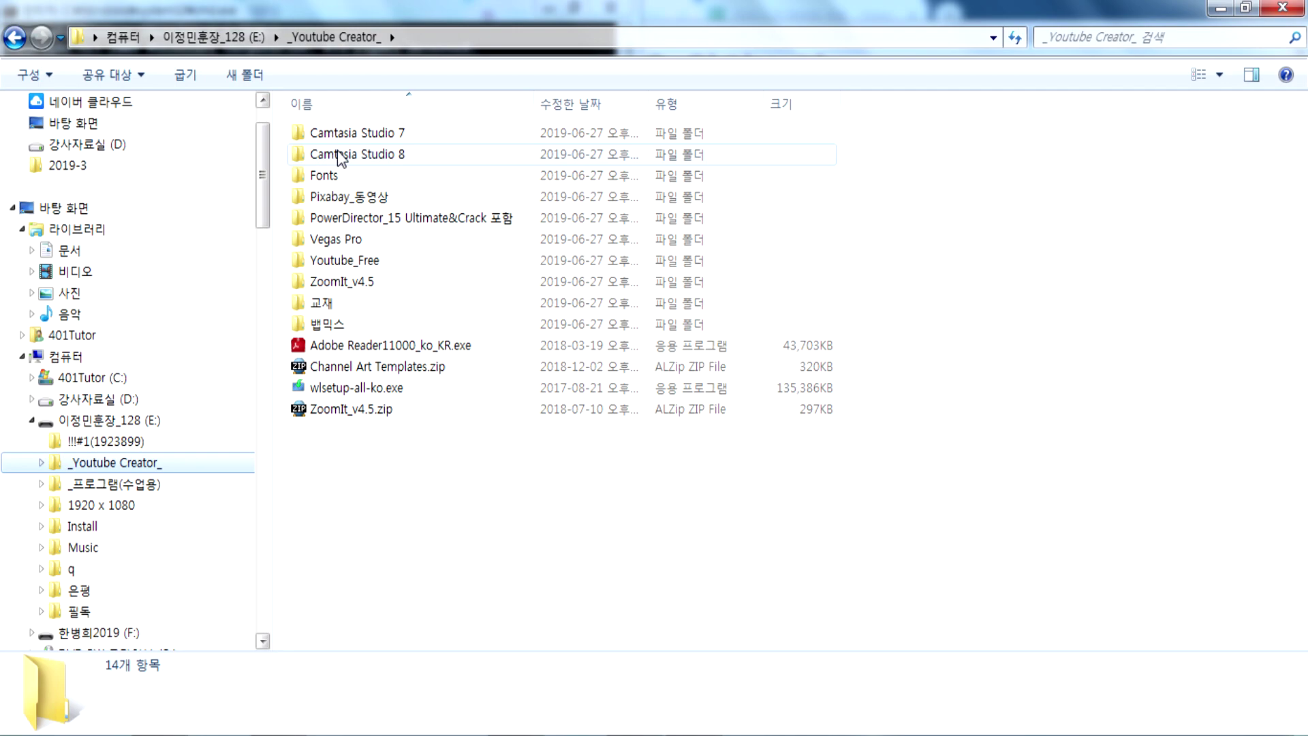
key("alt+Tab")
List the contents of the E: drive and its Install folder with dir.
type("e:")
key("Return")
type("dir")
key("Return")
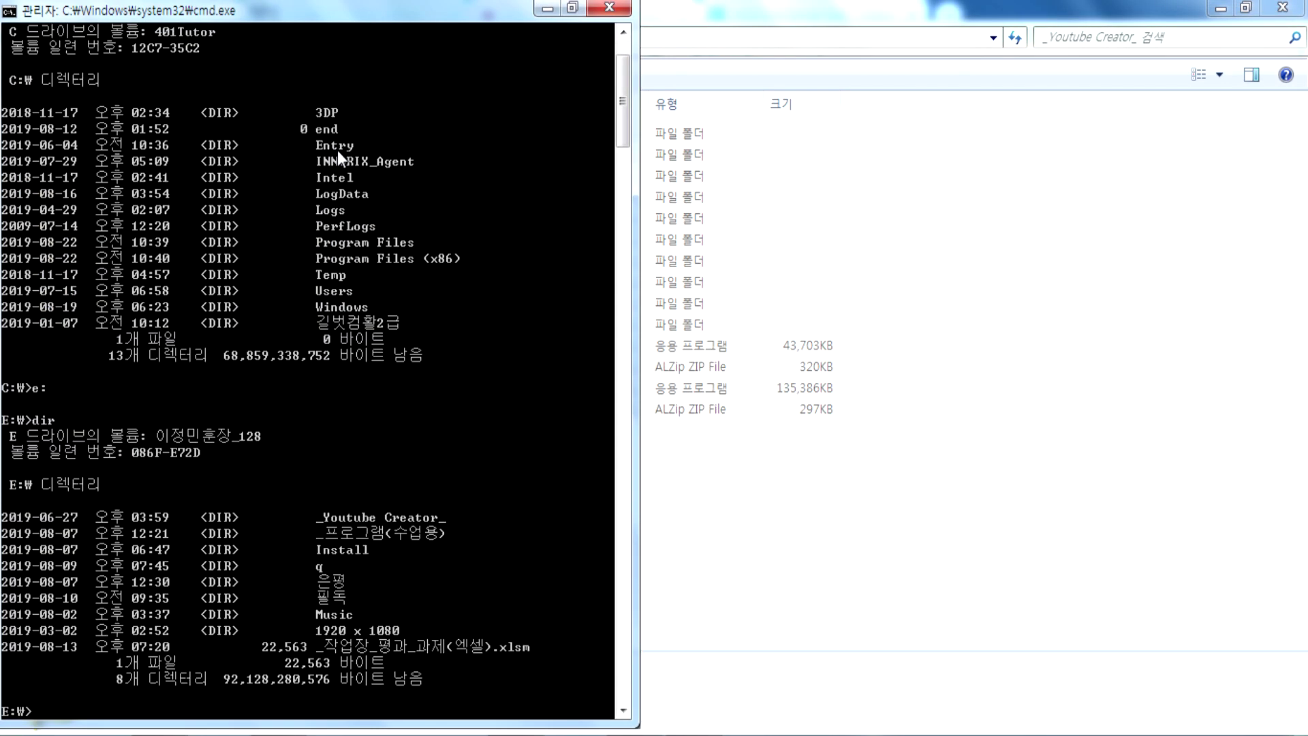
scroll(288, 204, "down", 4)
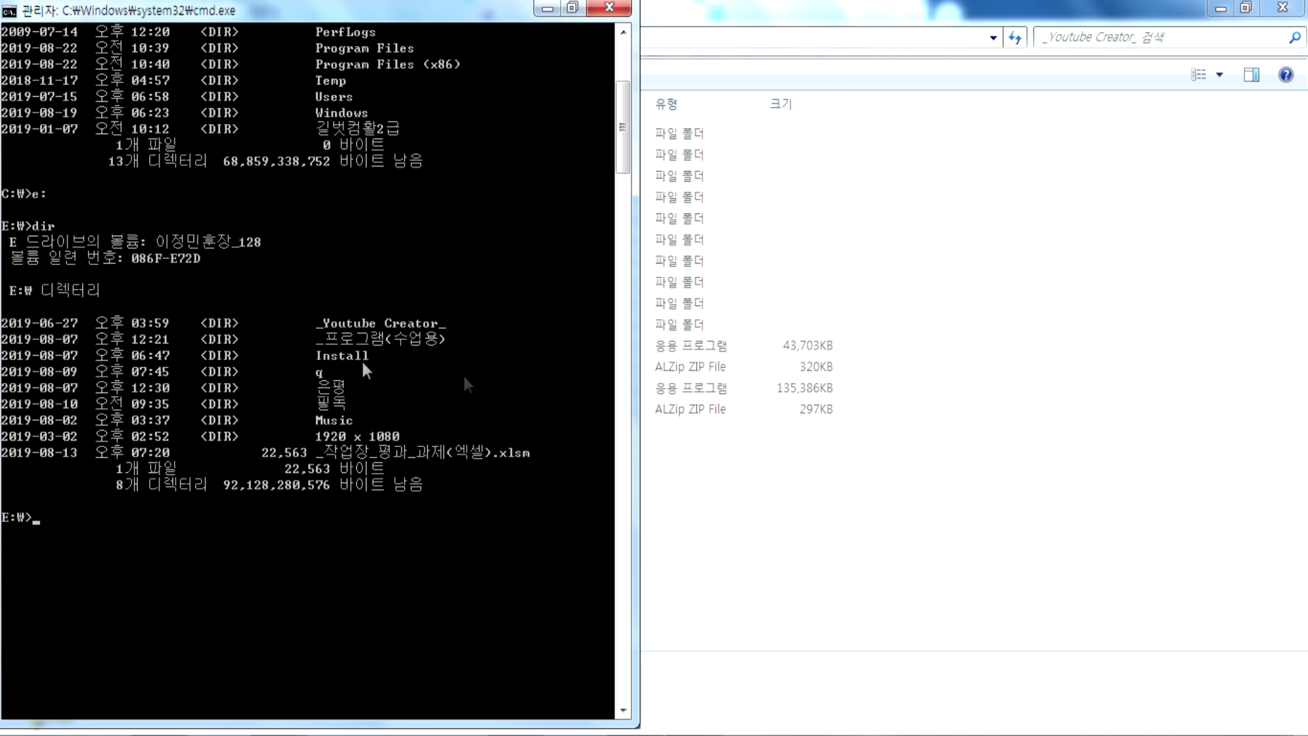
type("cd install")
key("Return")
type("dir")
key("Return")
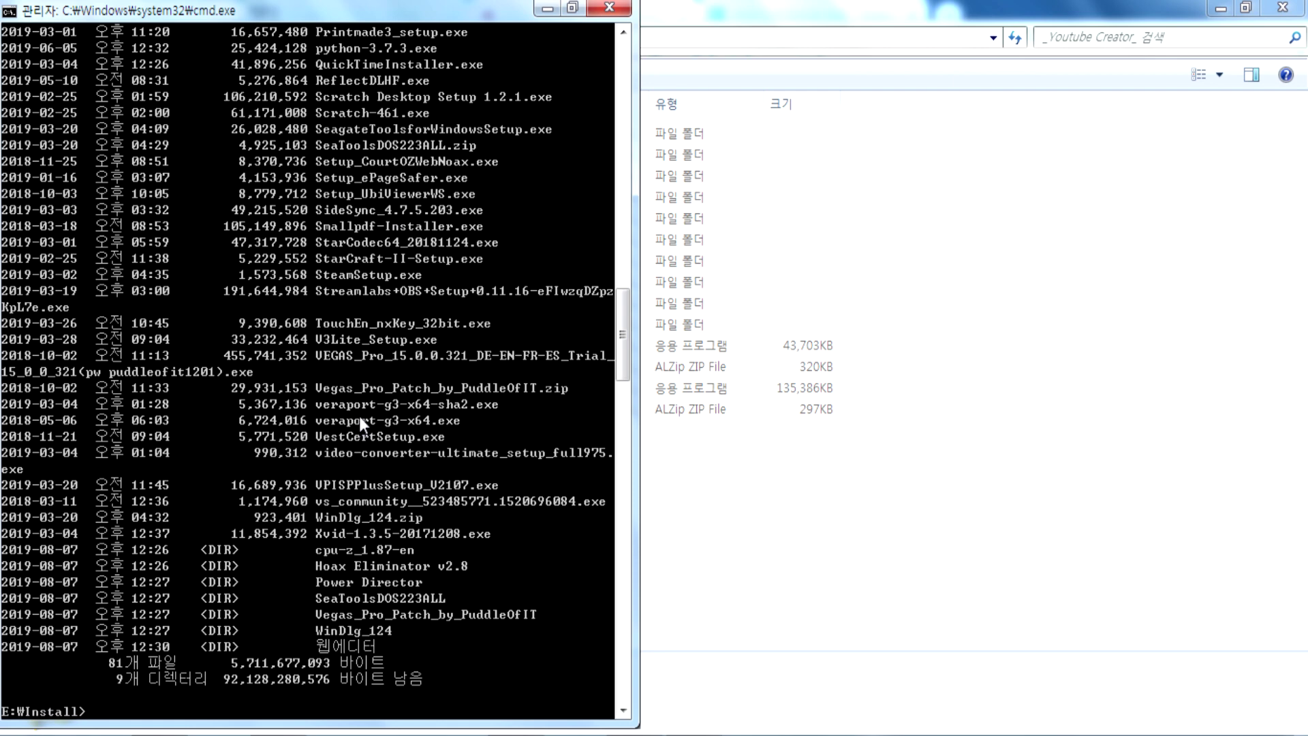
Return to Explorer and open the Fonts folder.
left_click(999, 309)
left_click(326, 179)
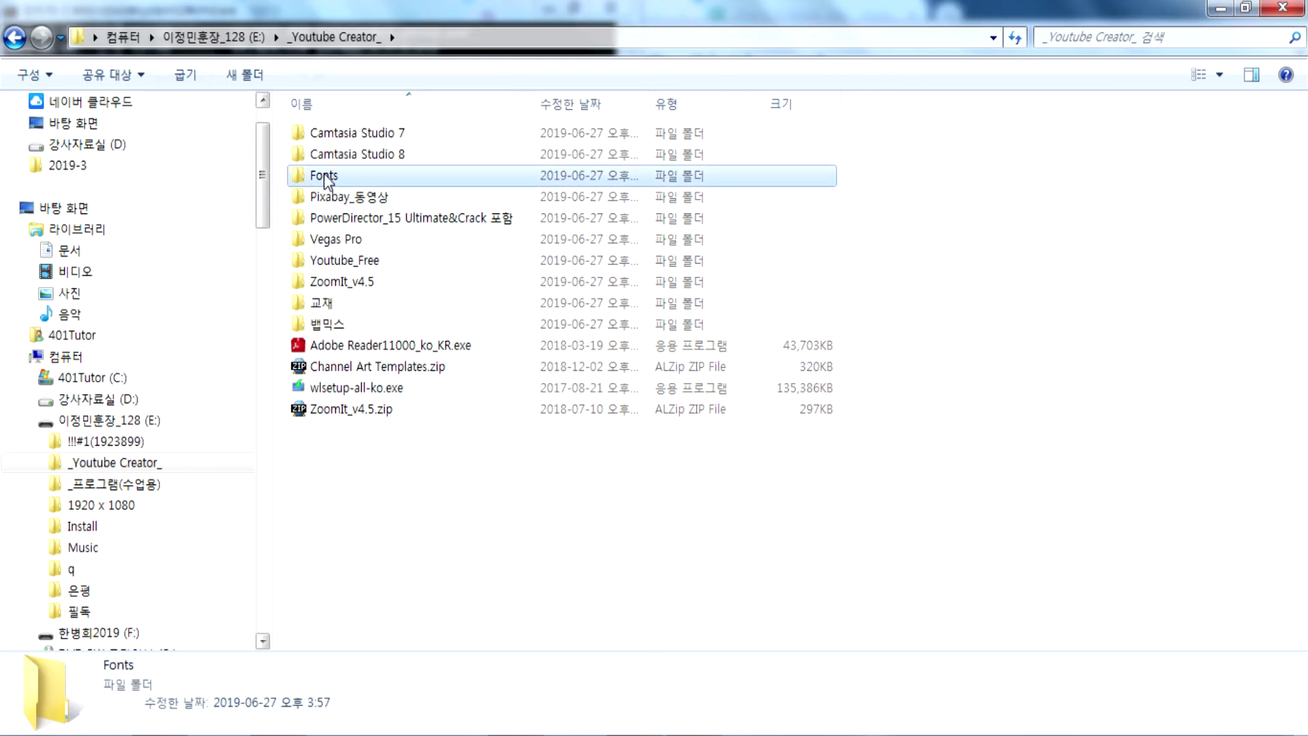
double_click(325, 178)
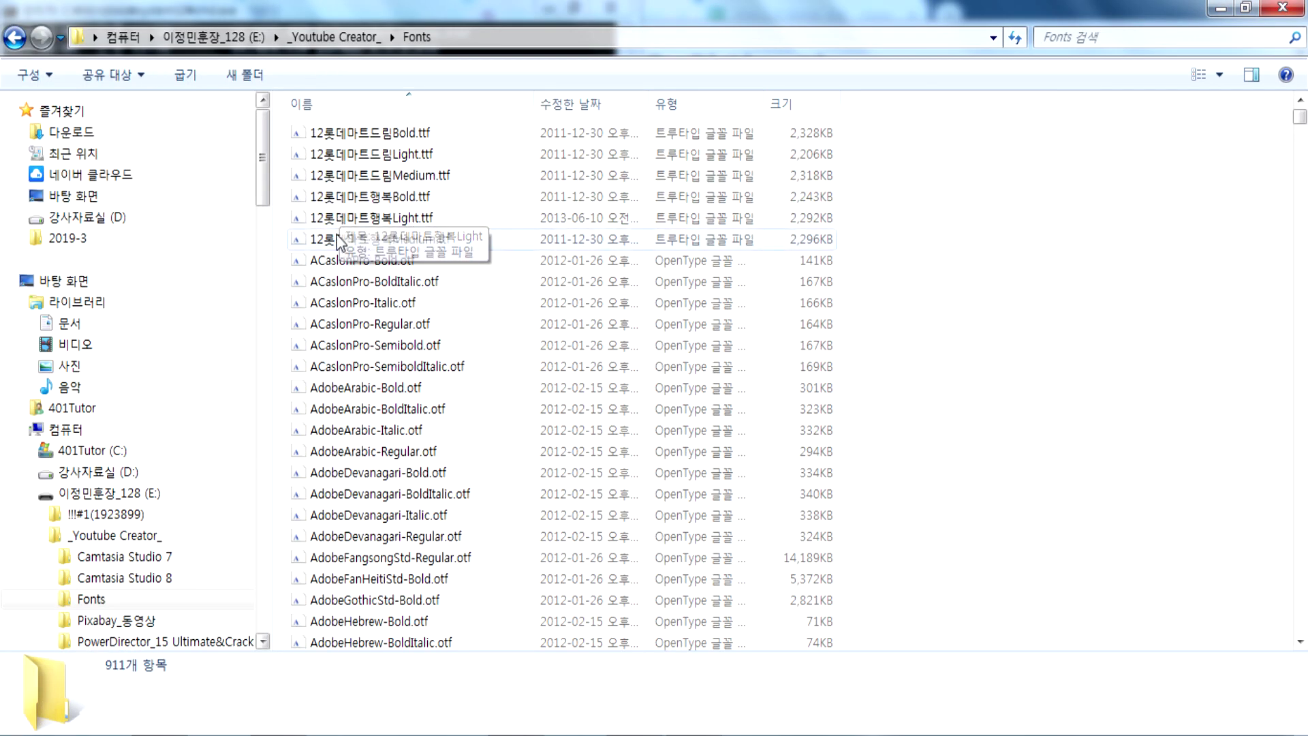
Go back to the E: drive and view 1_0002.jpg in the 1920 x 1080\1인물 folder.
key("BackSpace")
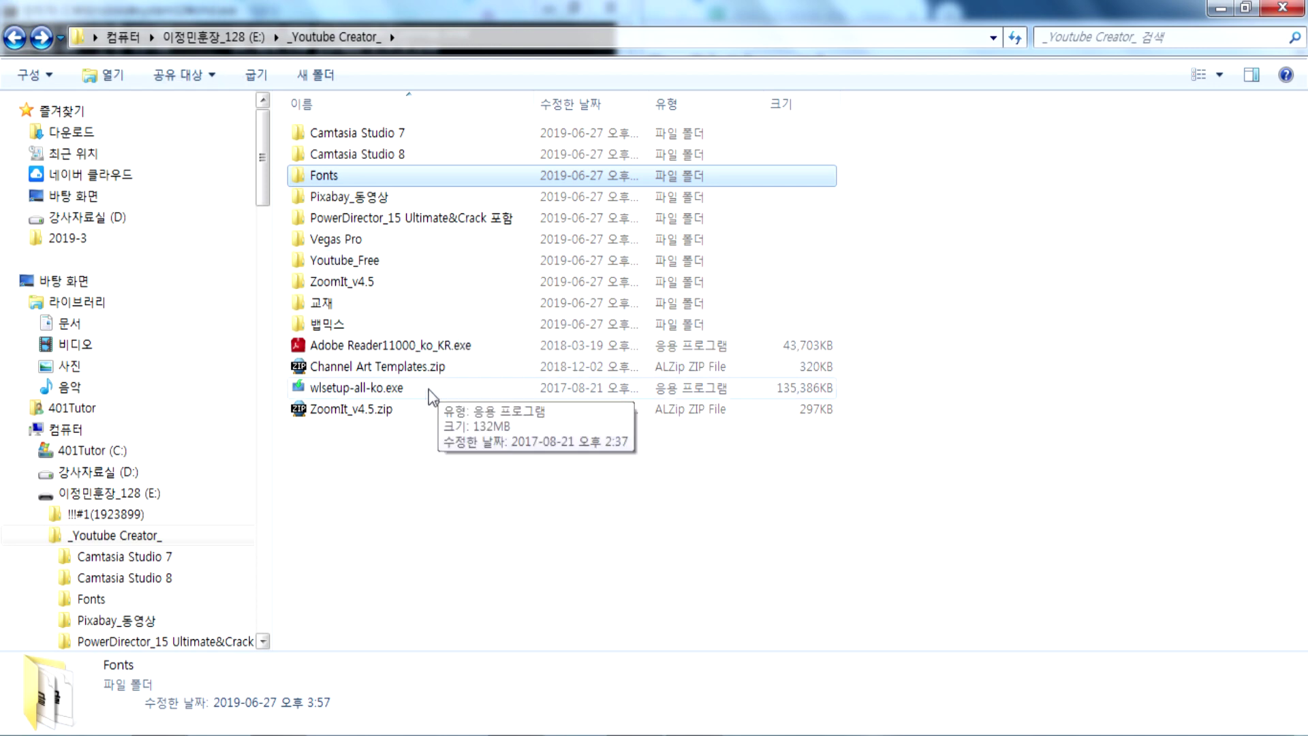
key("BackSpace")
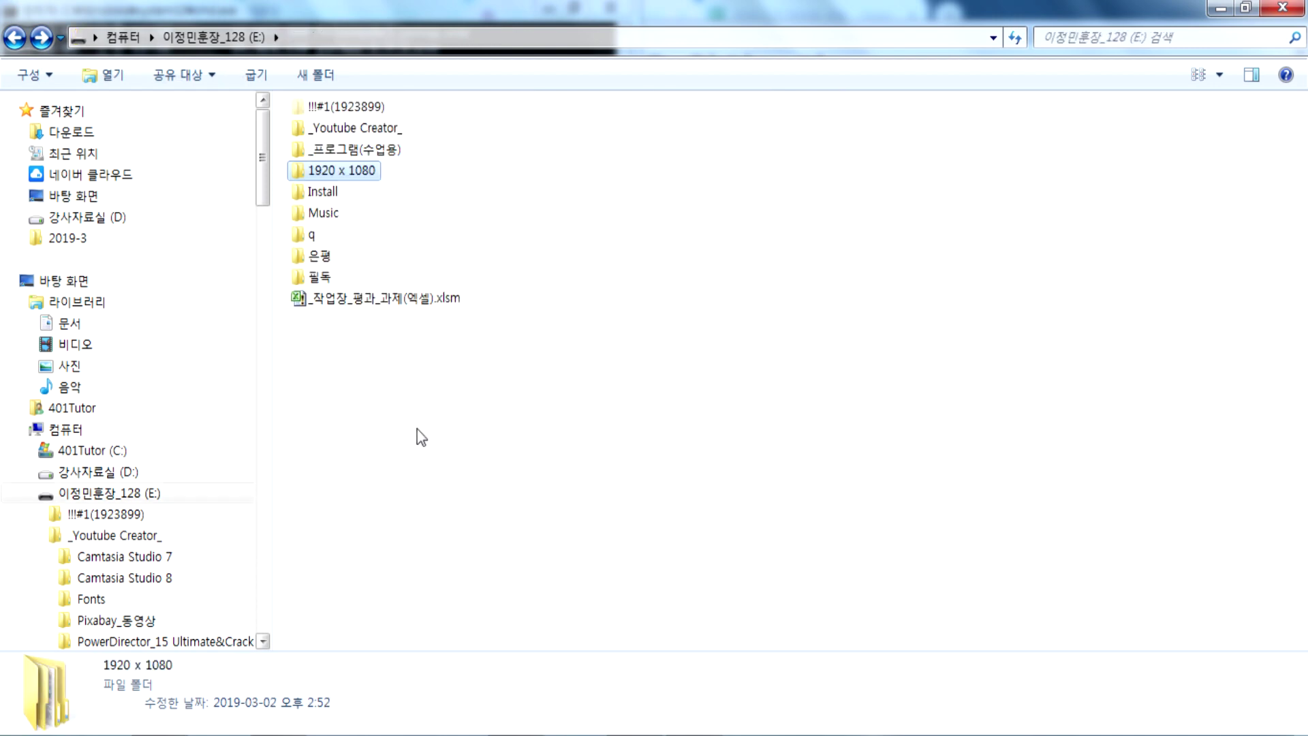
double_click(329, 171)
double_click(318, 134)
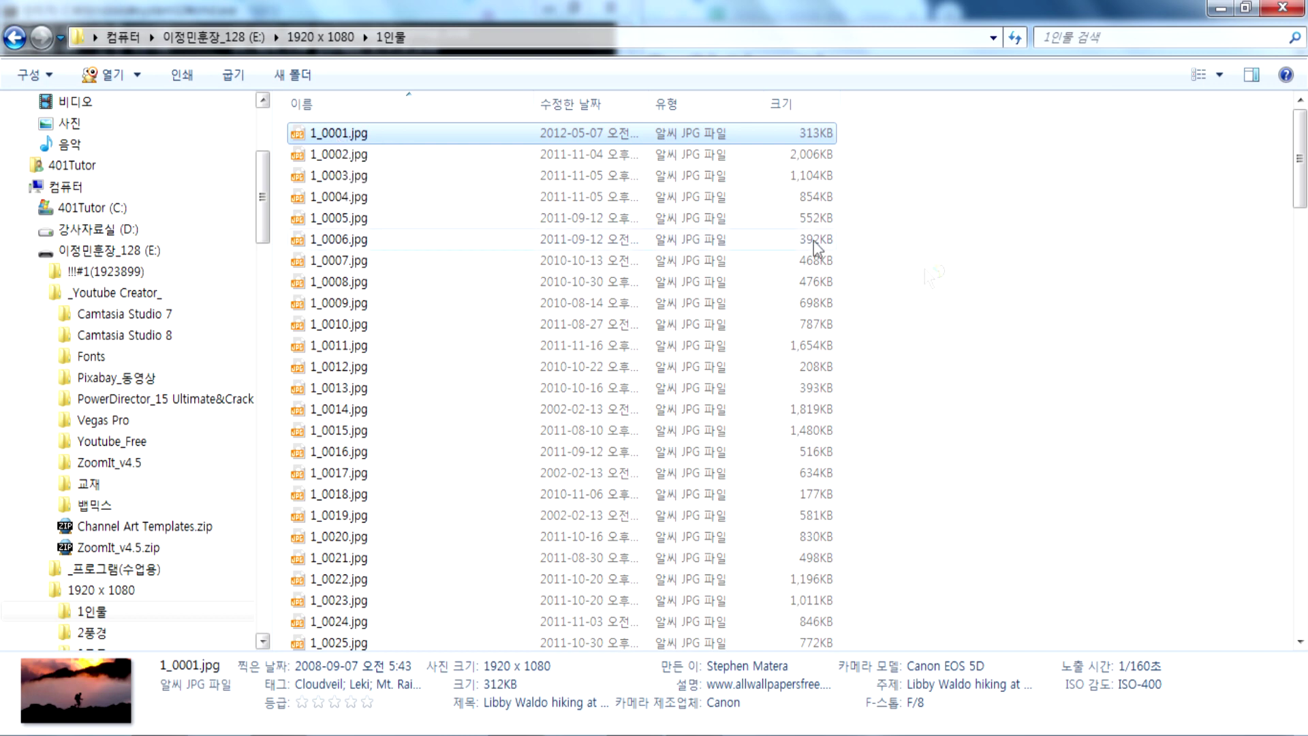
left_click(339, 156)
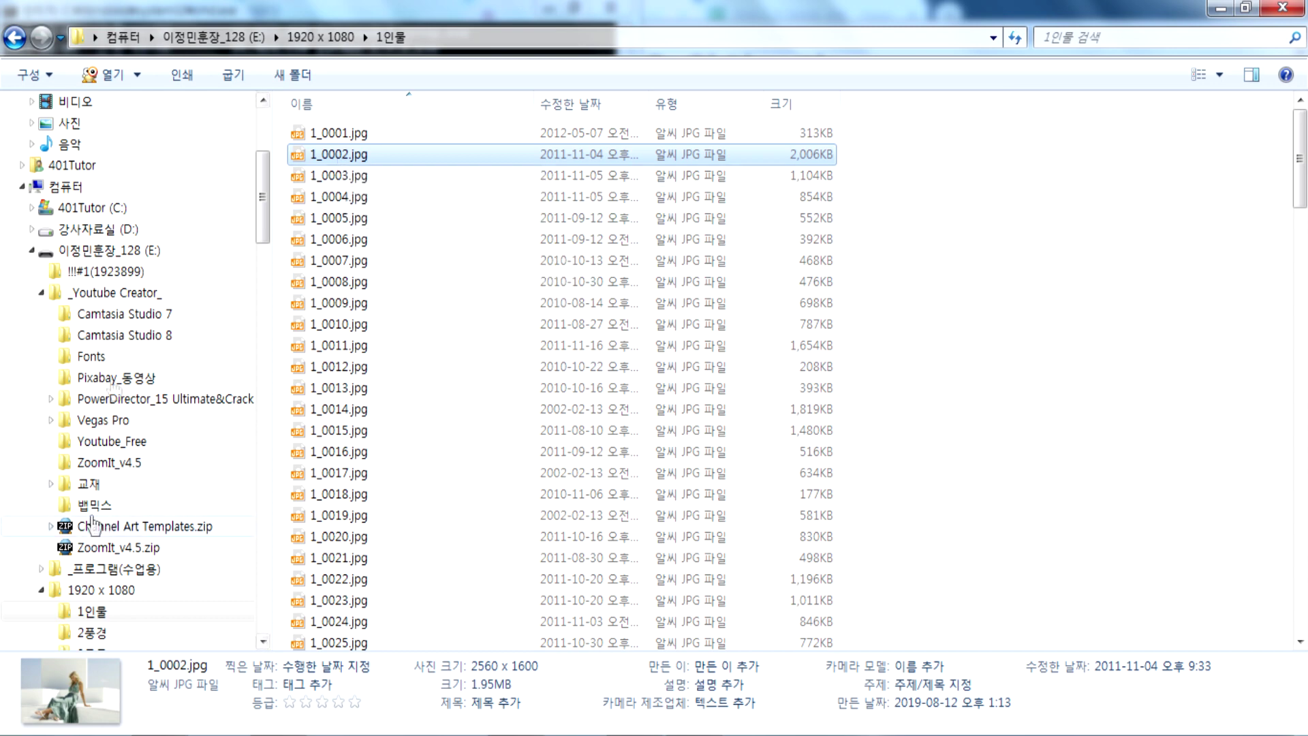
Reopen the _Youtube Creator_ folder, then bring the Notepad lecture notes forward.
left_click(83, 251)
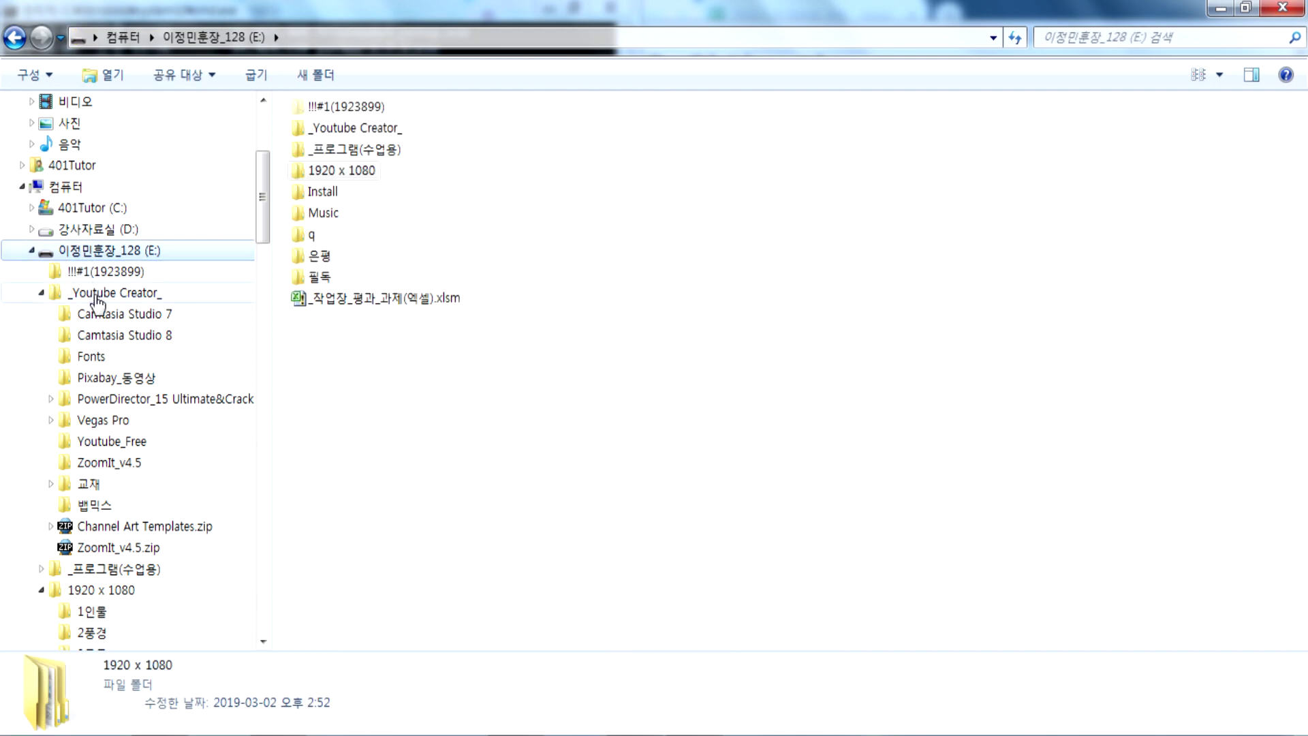
left_click(150, 294)
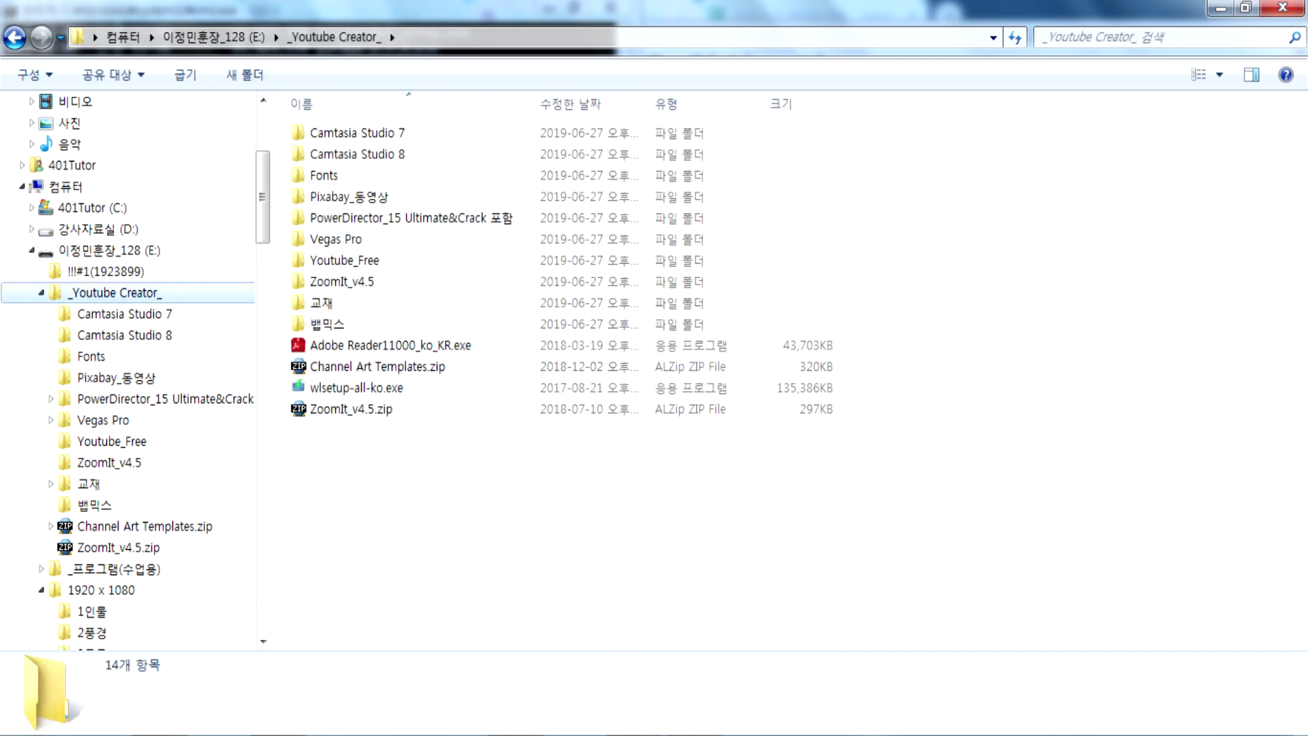
left_click(217, 722)
scroll(467, 436, "down", 1)
Append ': 실제 파일과 파일이 존재하는 위치를 기록' to the File System line.
left_click(516, 222)
type(": tlf")
key("BackSpace")
key("BackSpace")
key("BackSpace")
key("Hangul")
type("실제 파이일과 파일이 존재하는 위치")
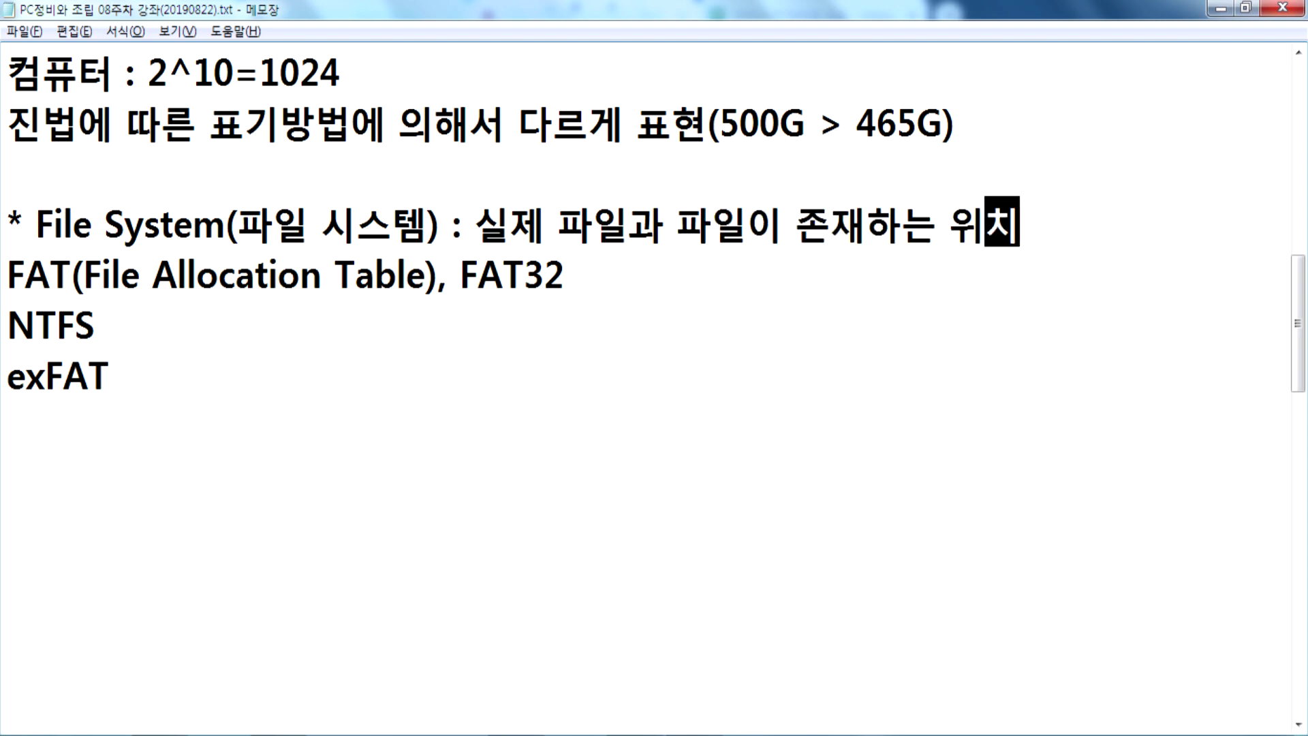
type("를 기록")
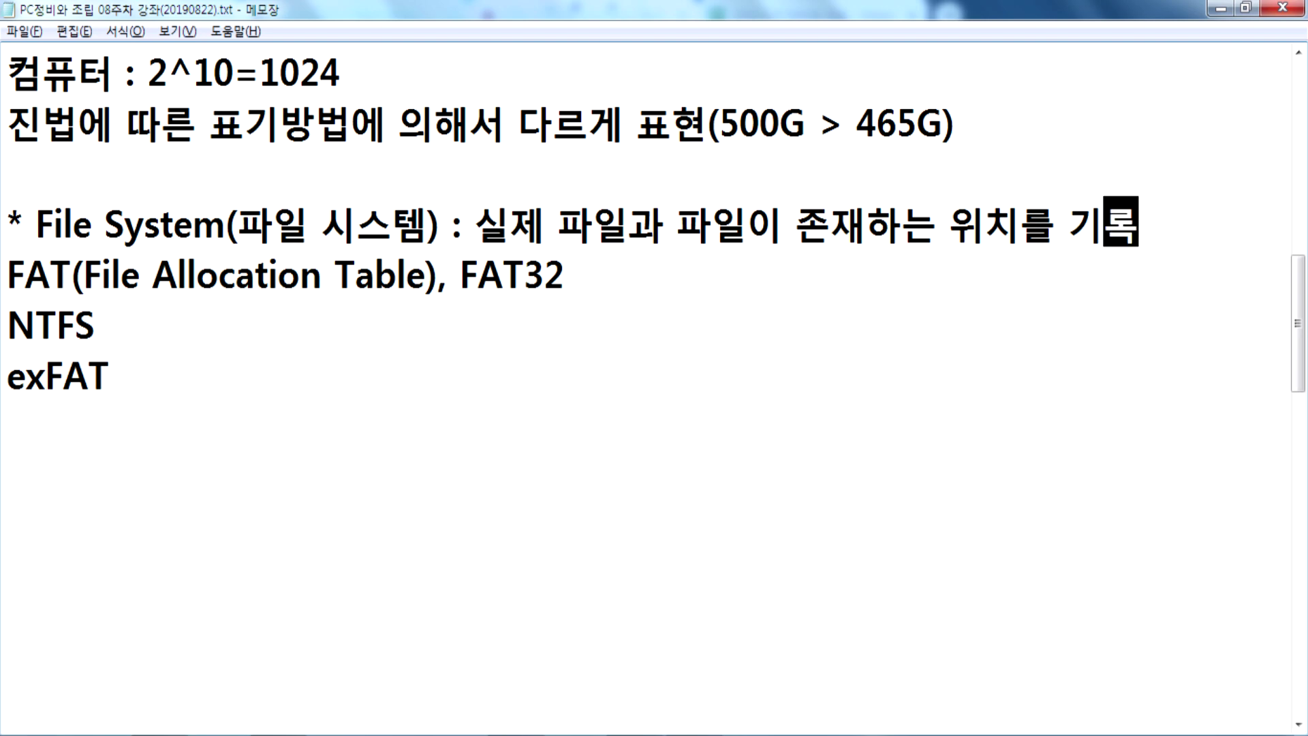
Highlight '실제 파일' and the file-location phrase in the definition for emphasis.
left_click_drag(664, 225, 986, 225)
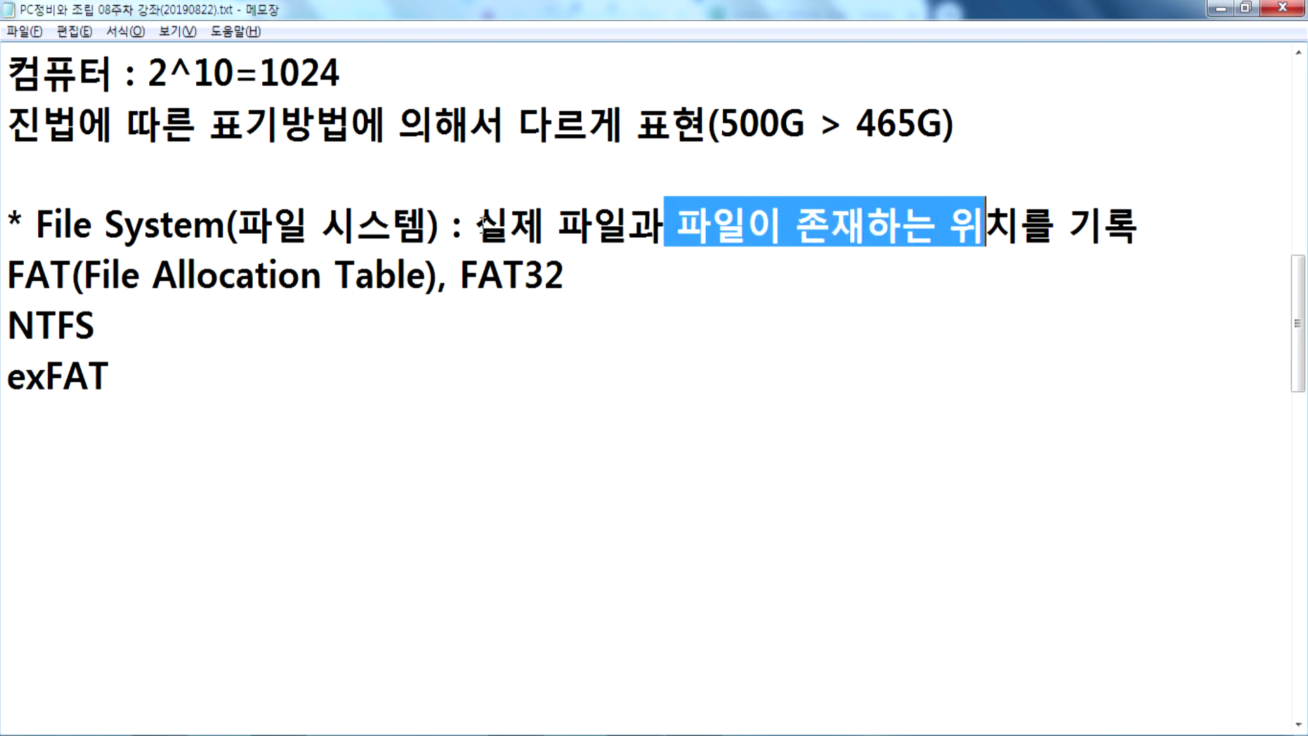
left_click_drag(482, 225, 628, 225)
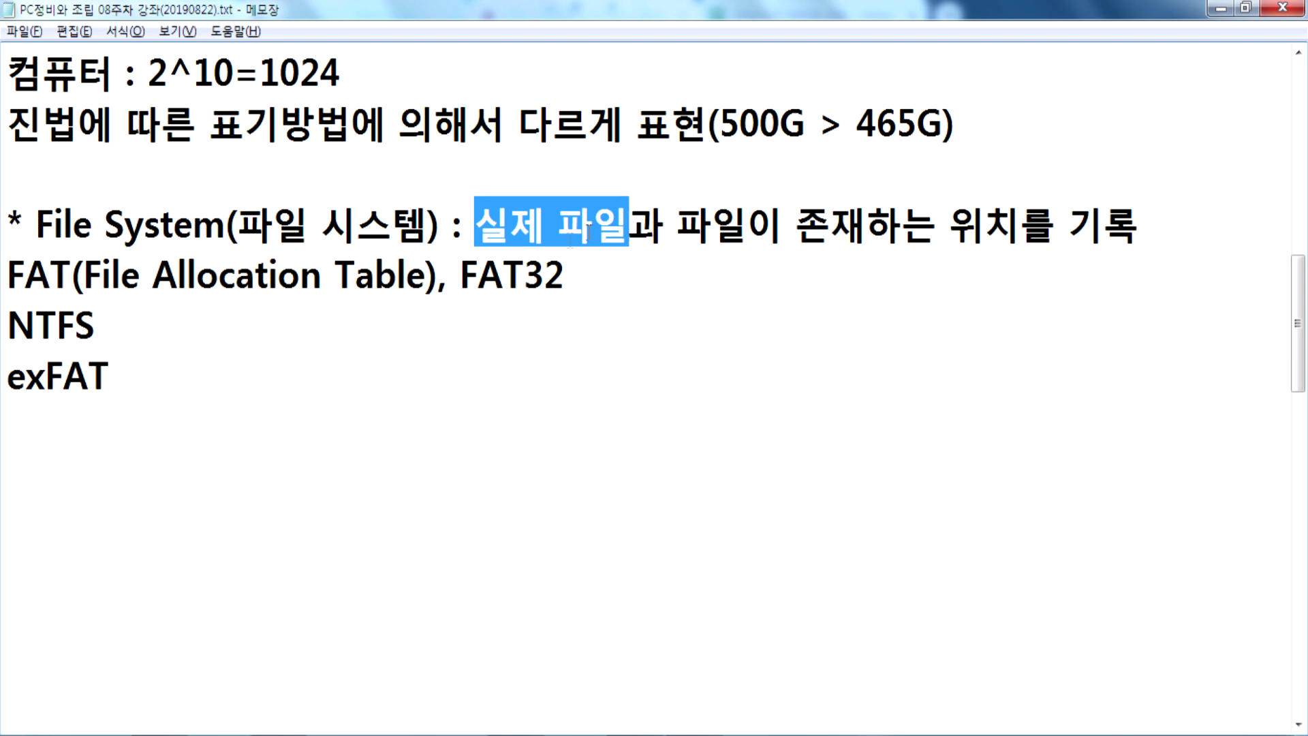
left_click(558, 228)
left_click_drag(475, 228, 628, 228)
left_click(688, 229)
left_click_drag(688, 230, 985, 225)
left_click(776, 227)
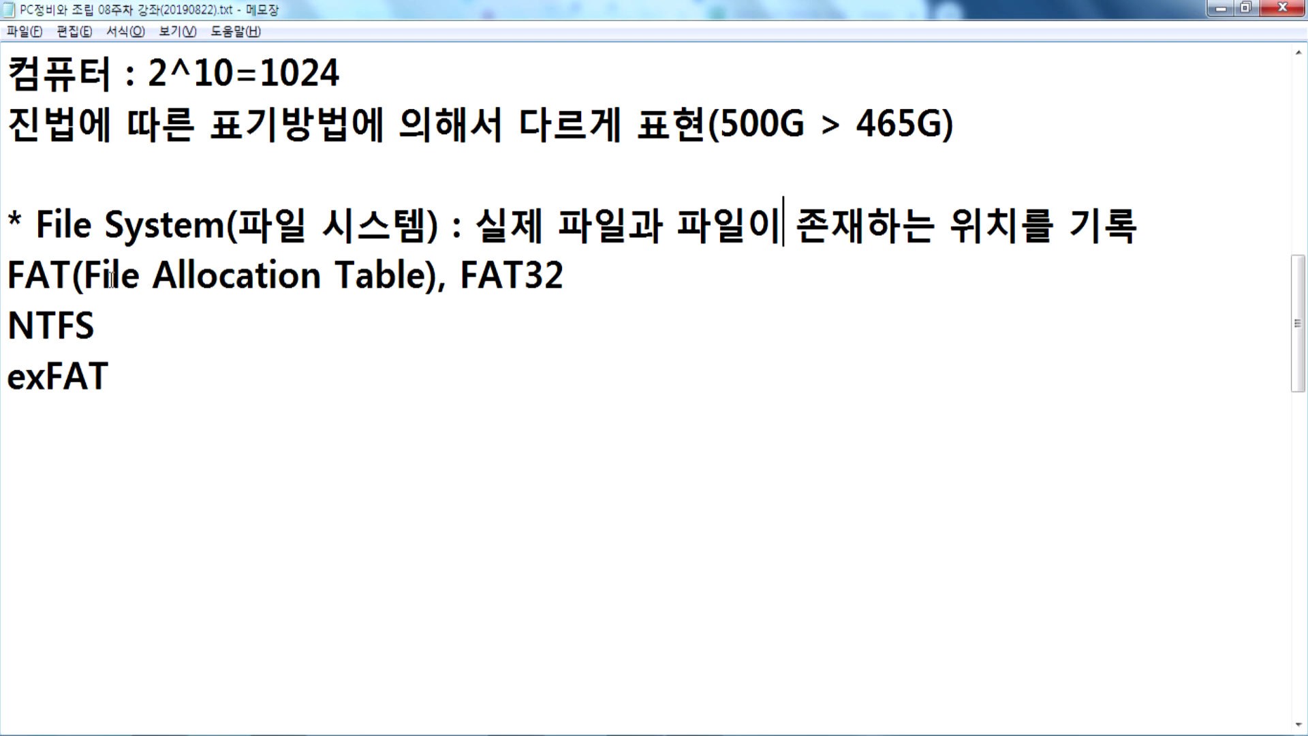
left_click(576, 274)
Annotate NTFS with '(NT가 사용하는 파일시스템)' on its line.
left_click(374, 325)
type("(NT가 사용")
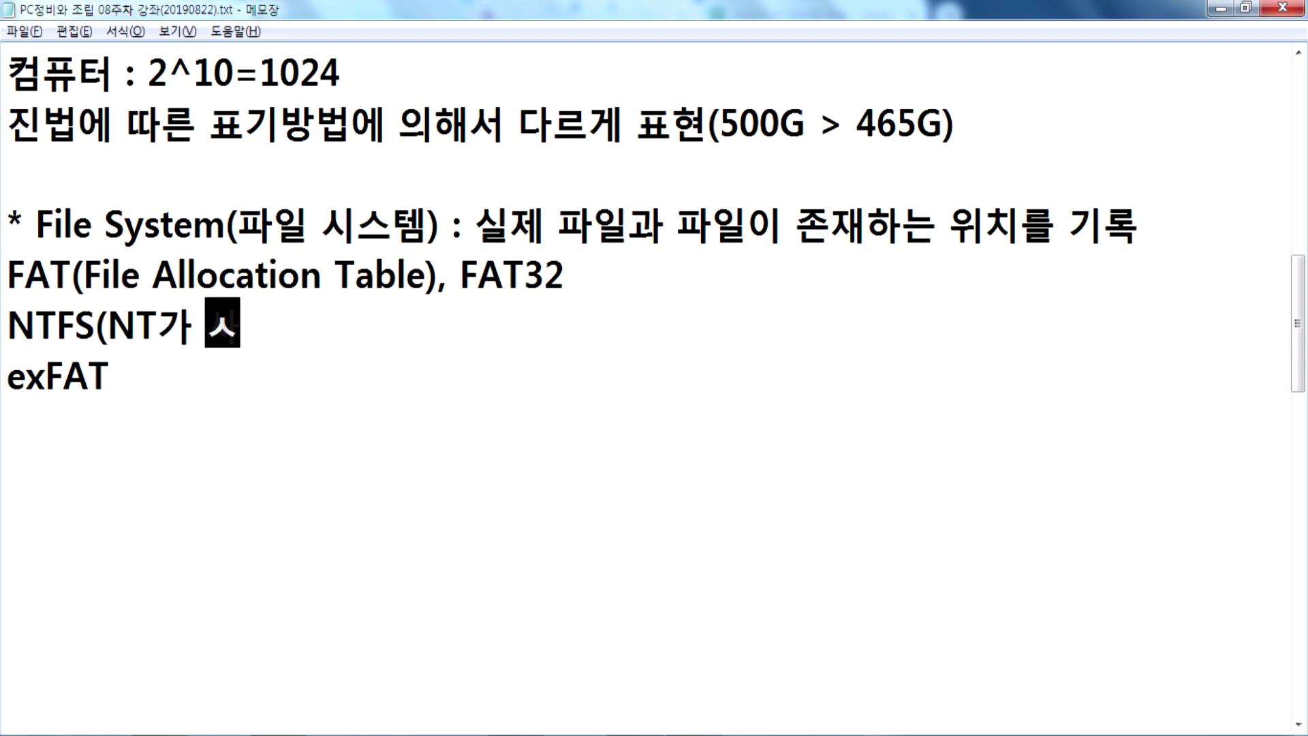
type("하는")
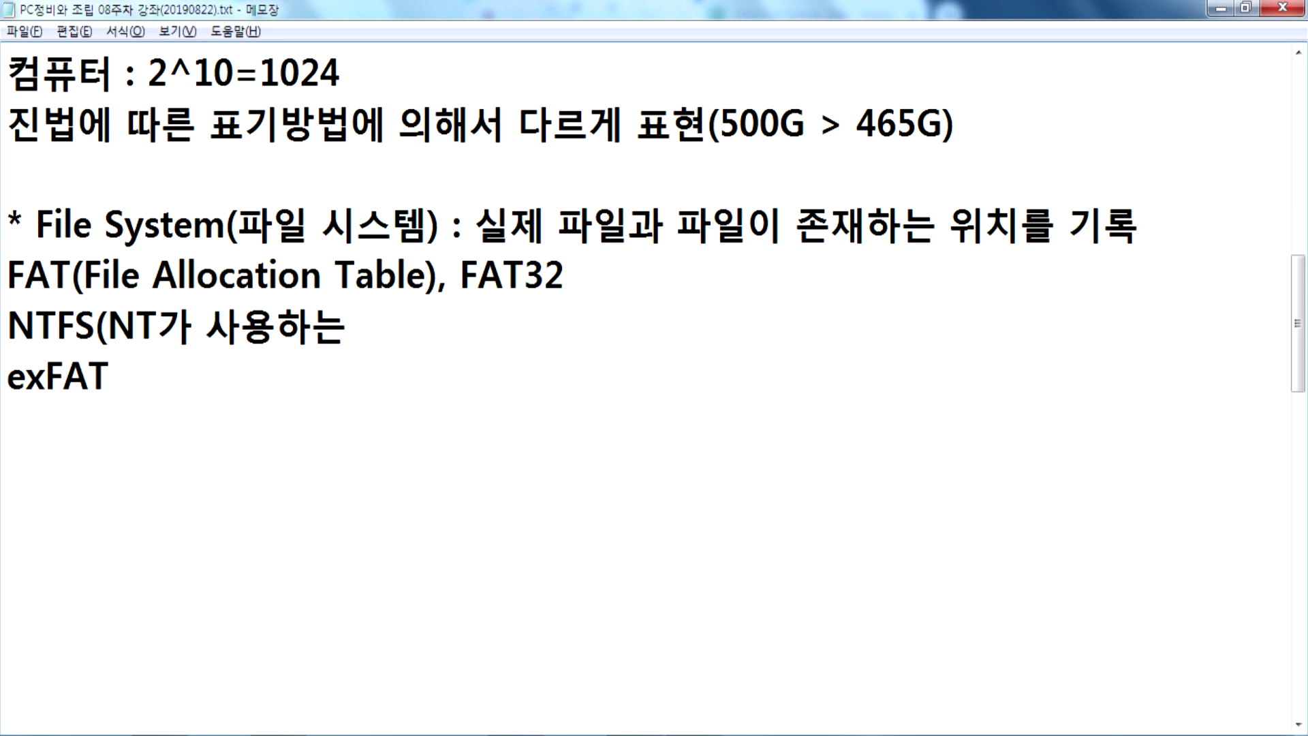
type(" 광일시스템")
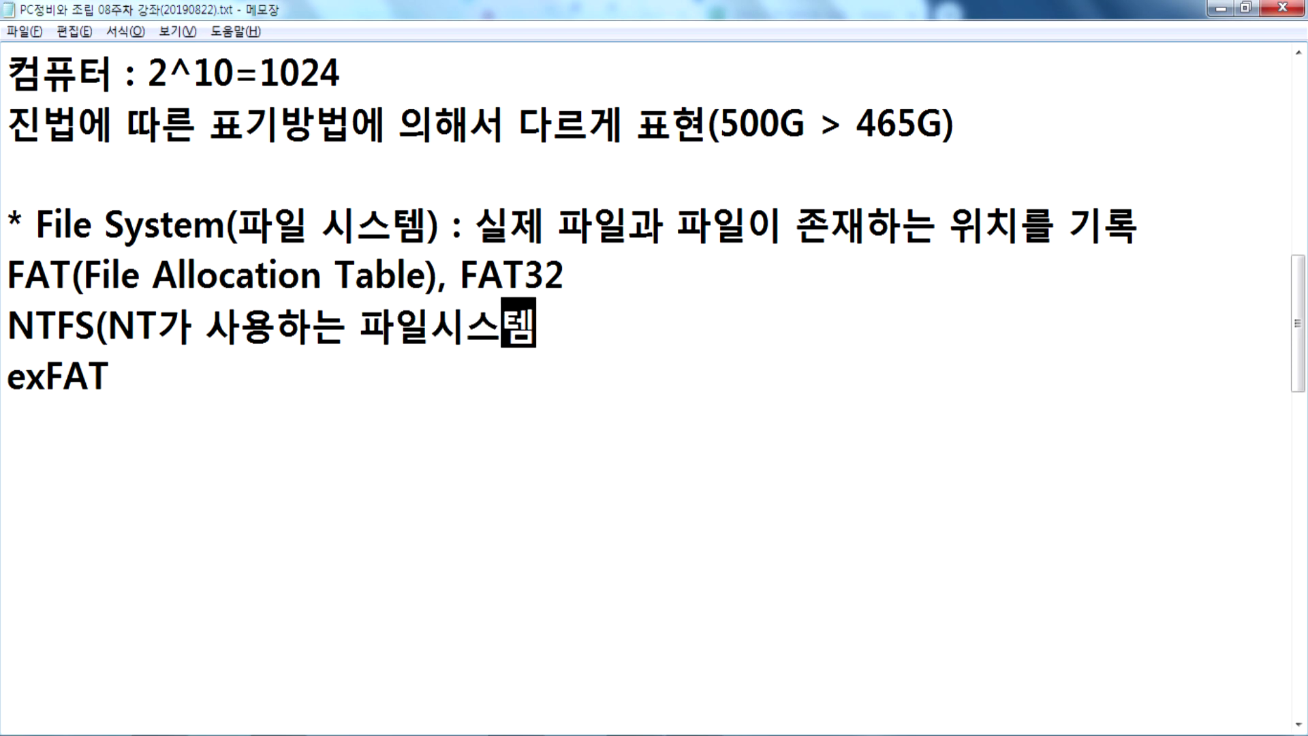
type(") : ㅜ")
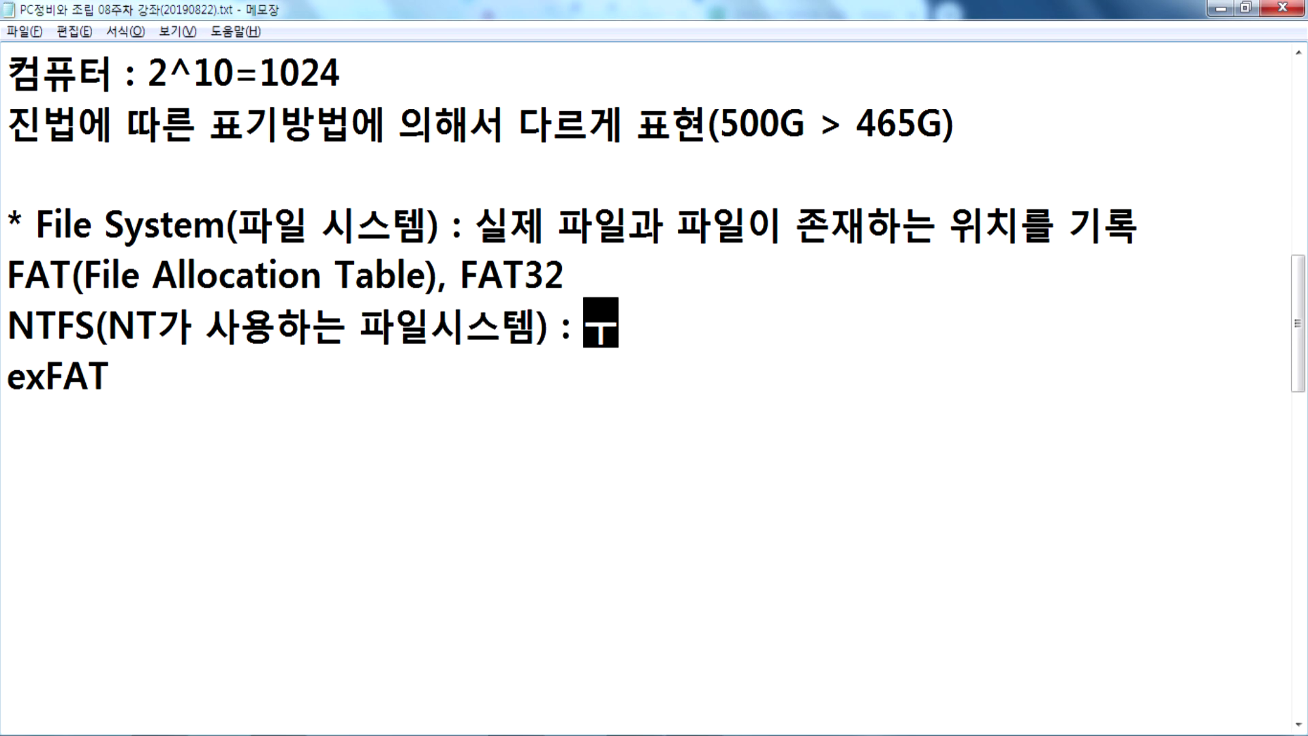
key("BackSpace")
Add 'NT(서버용 윈도우)' to the NTFS line, then show Explorer's Computer drive list.
key("Hangul")
type("NT(")
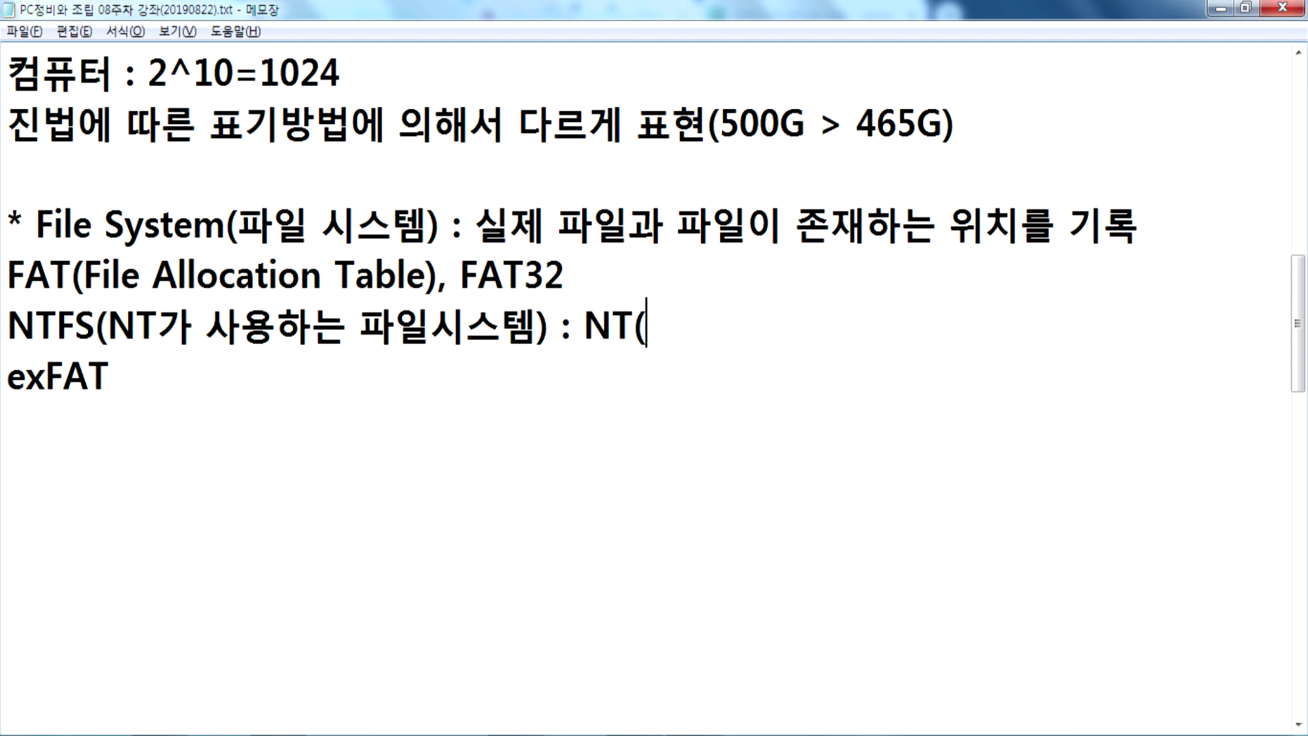
key("Hangul")
type("서버용")
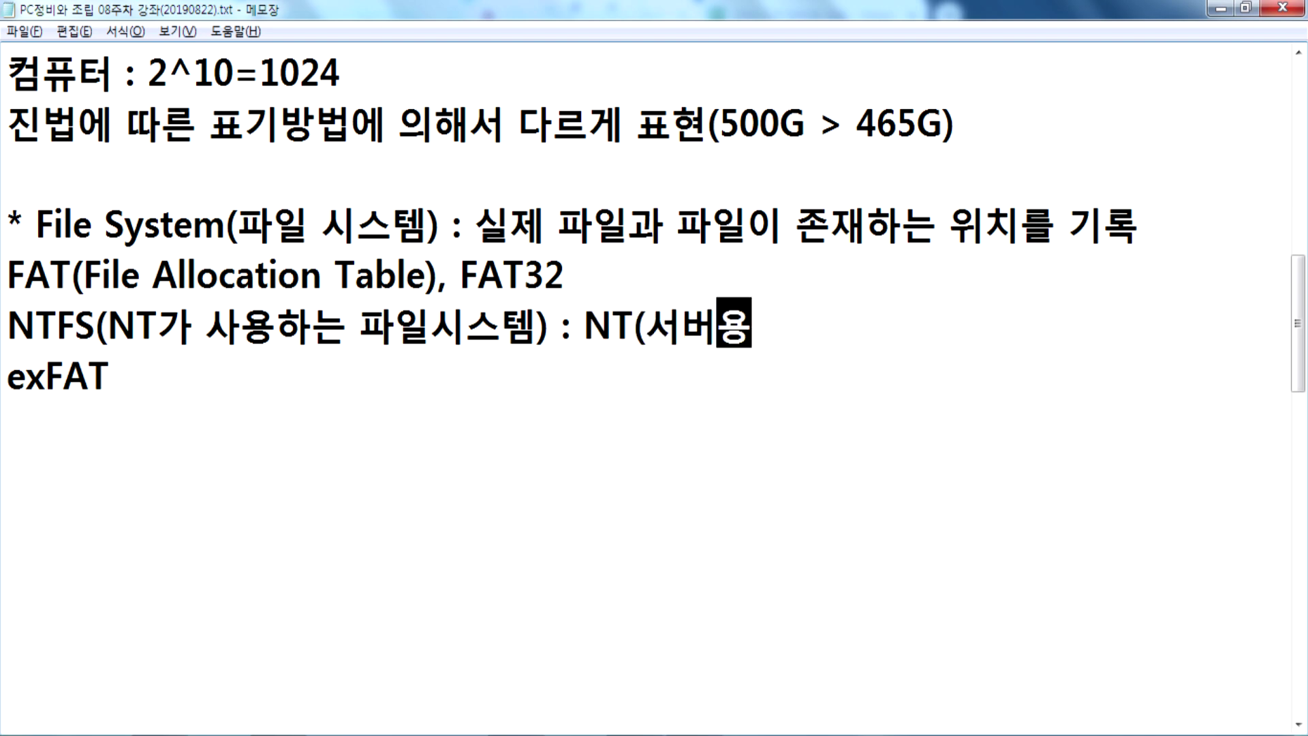
type(" 유ㄴ도우)")
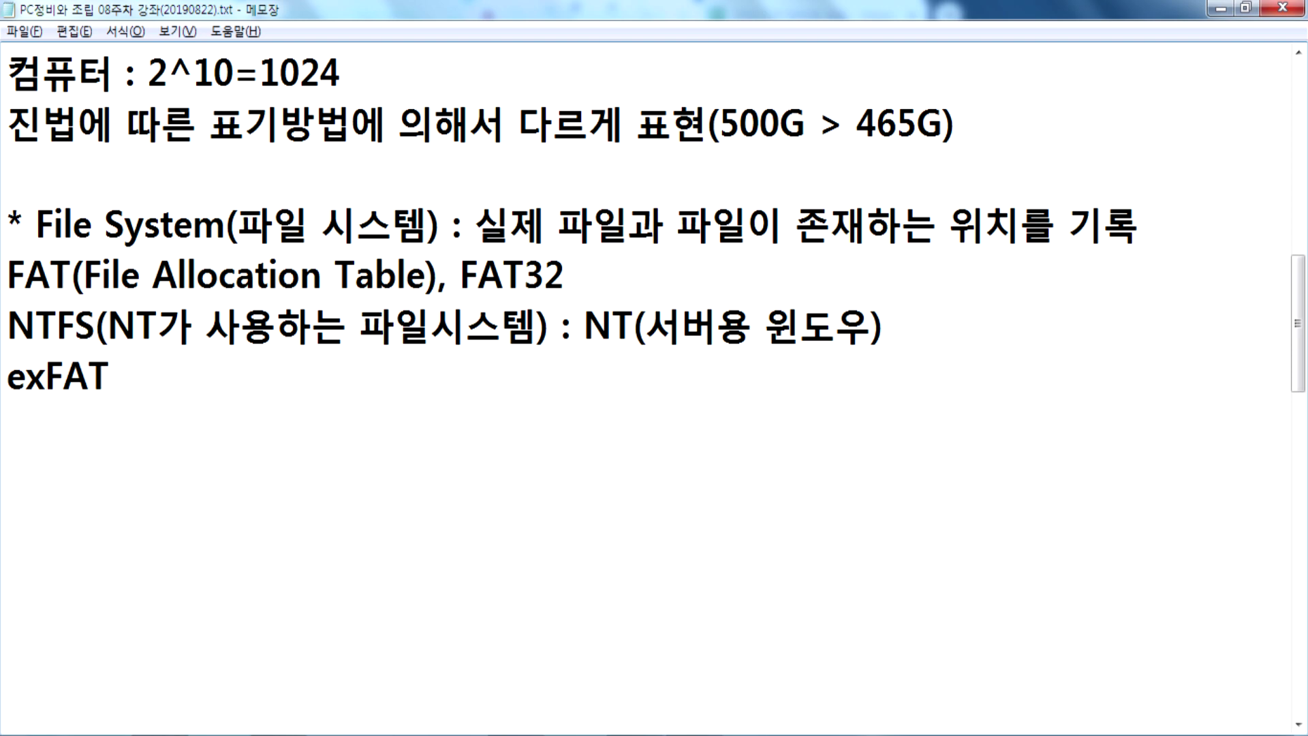
key("alt+Tab")
left_click(76, 188)
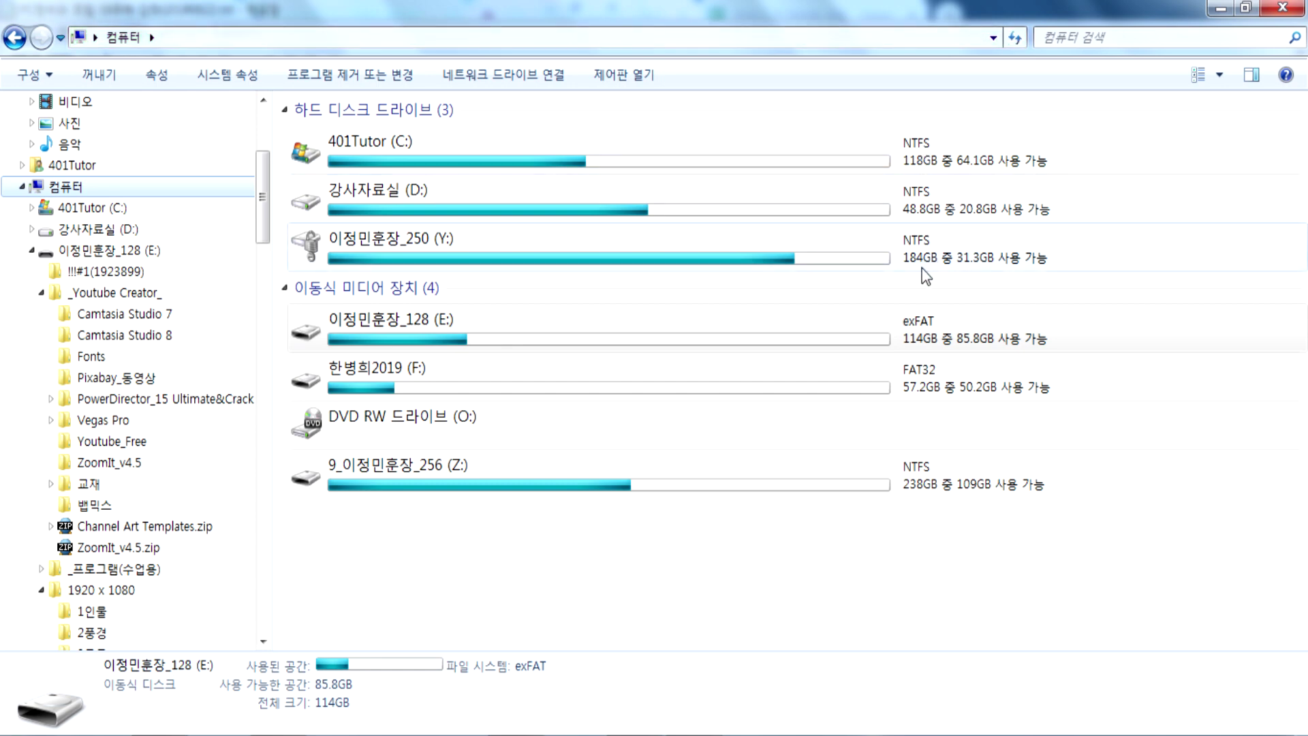
right_click(909, 251)
left_click(949, 480)
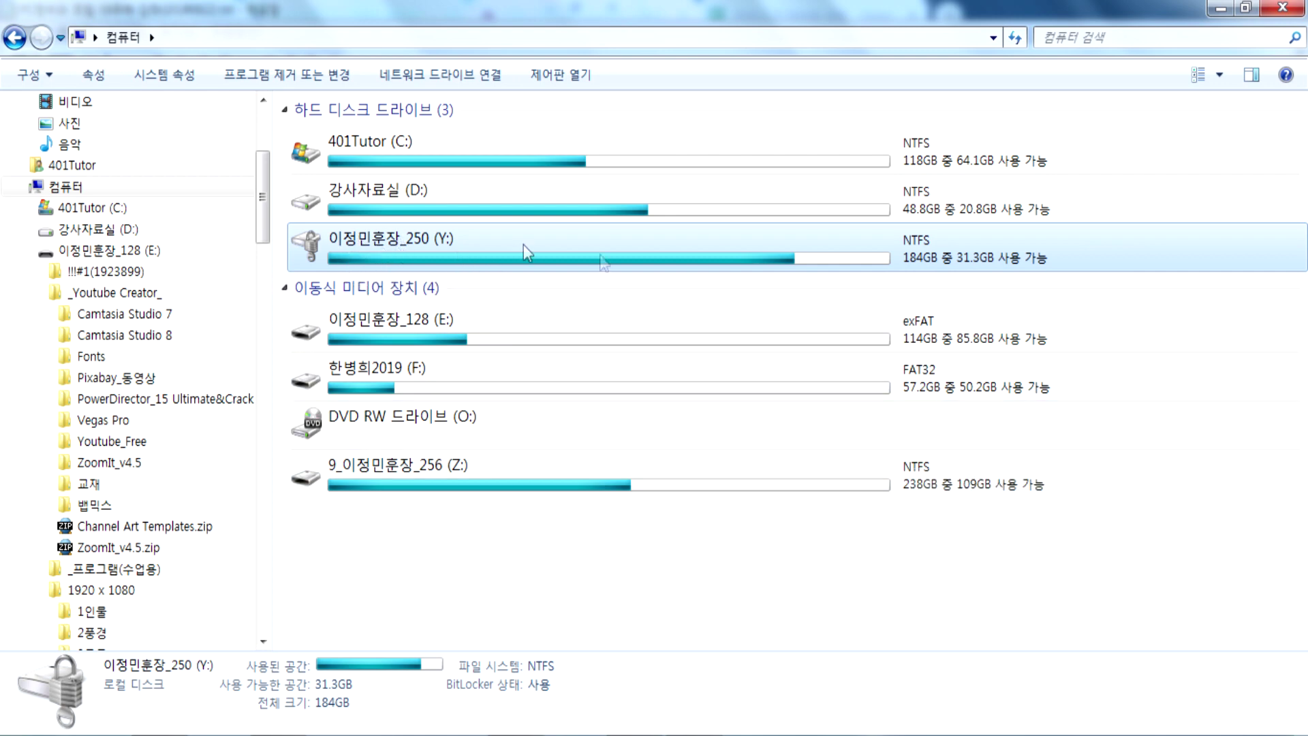
left_click(759, 580)
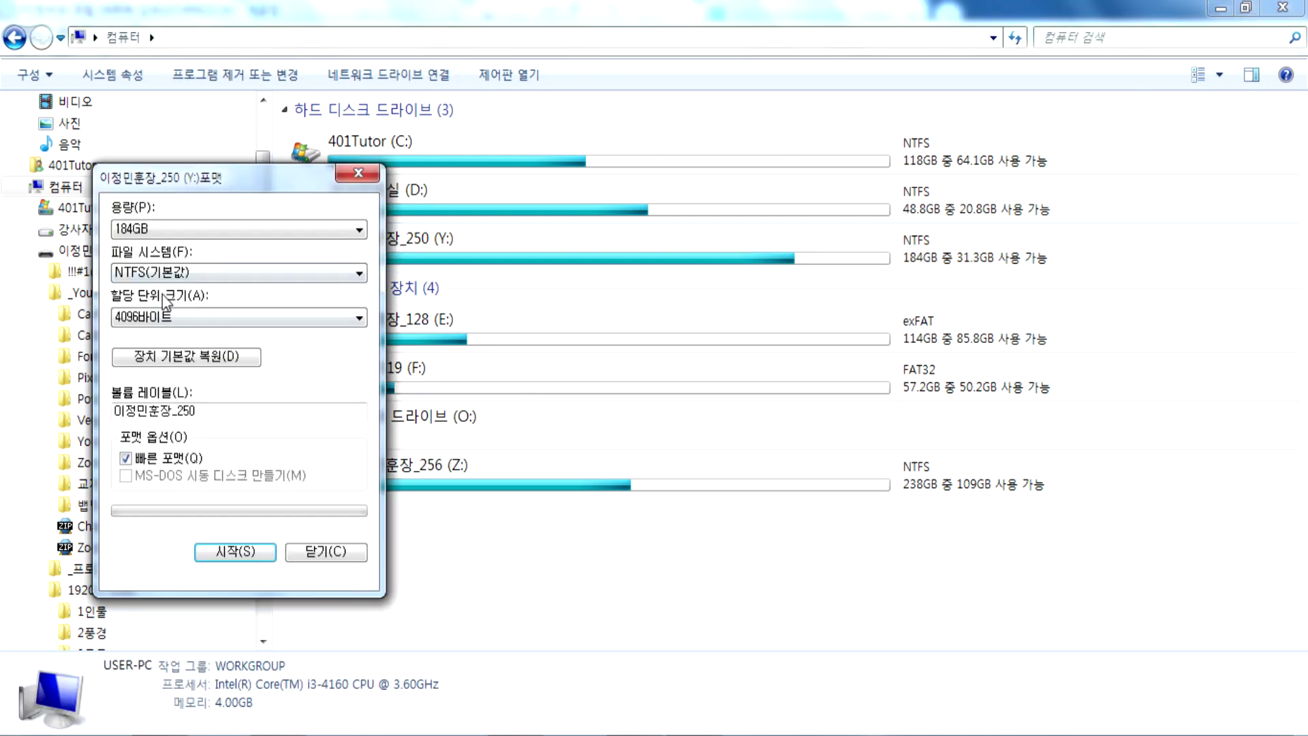
left_click(157, 273)
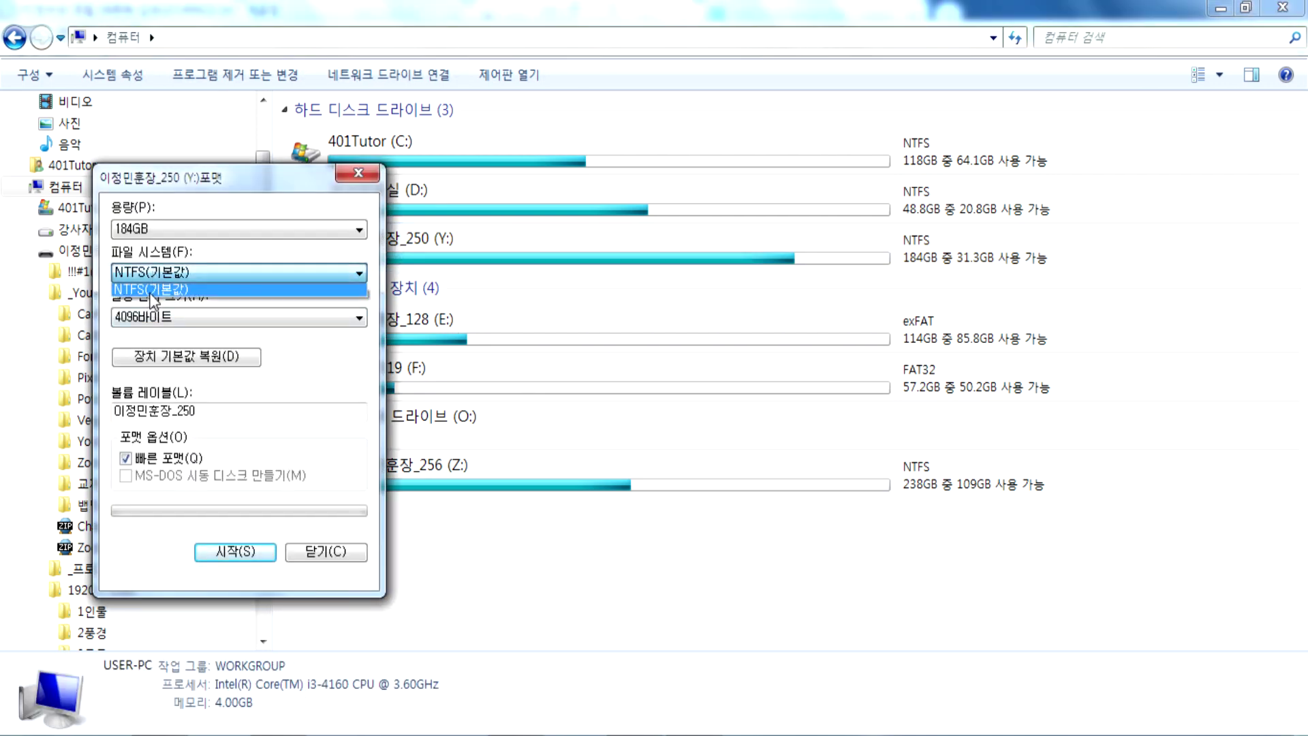
left_click(361, 177)
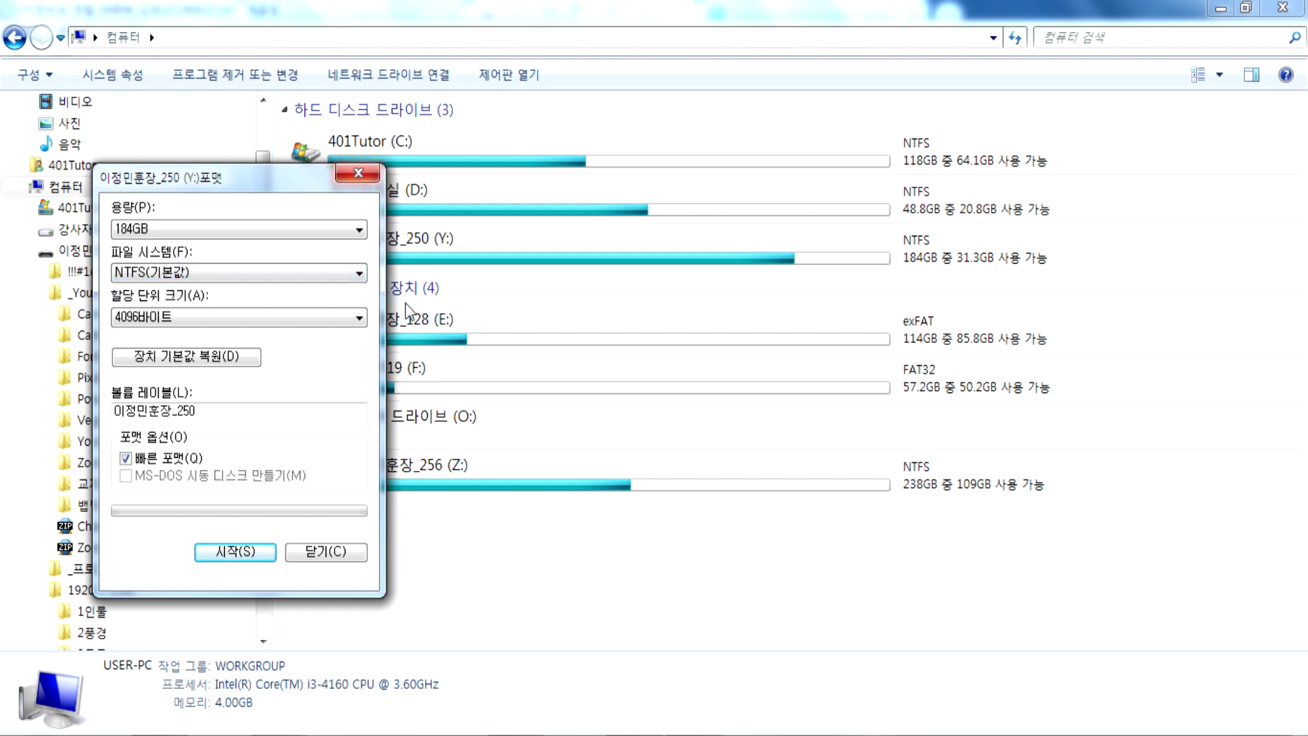
left_click(357, 173)
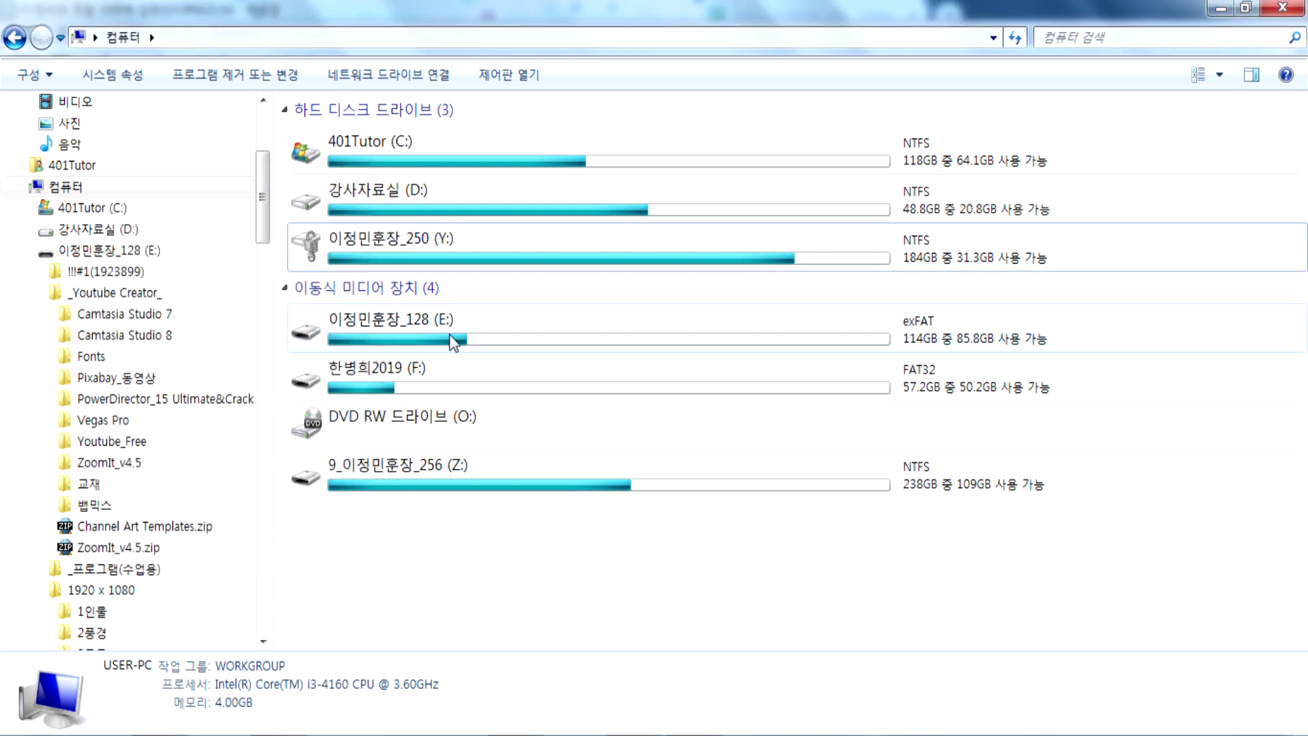
left_click(419, 477)
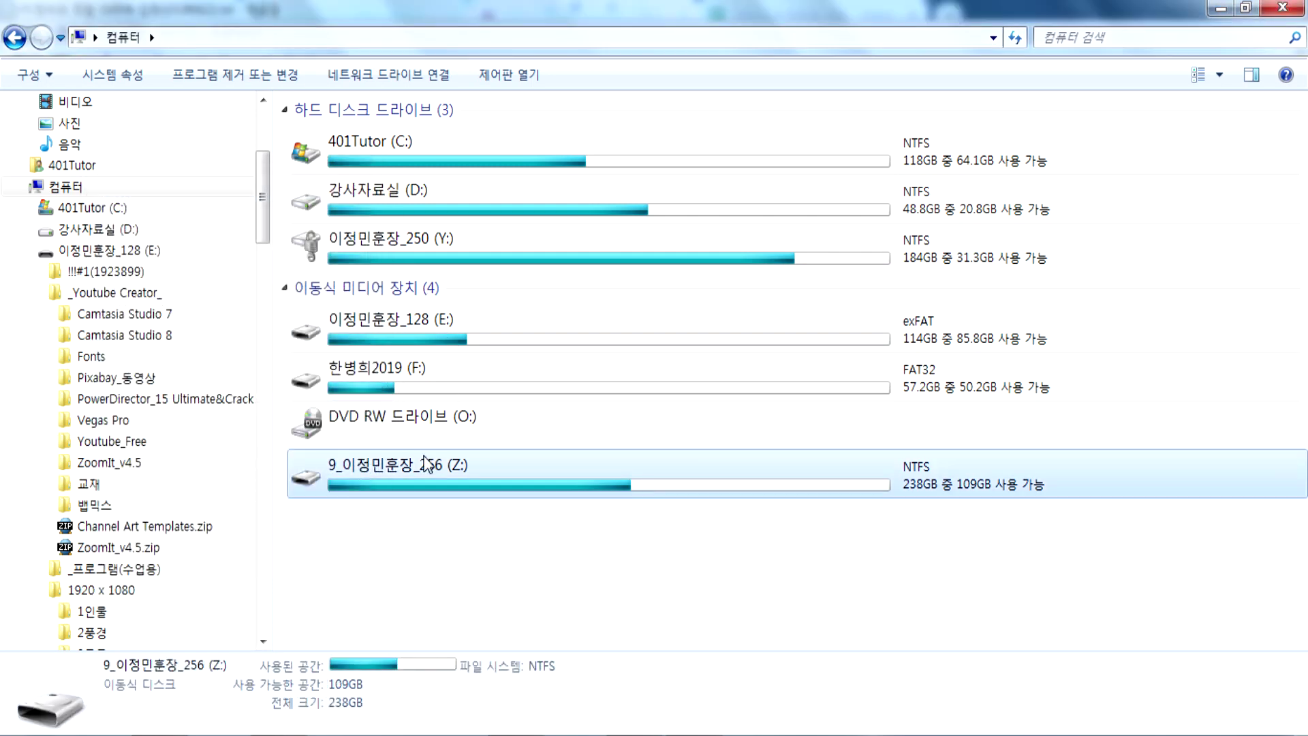
left_click(394, 325)
left_click(395, 374)
left_click(395, 471)
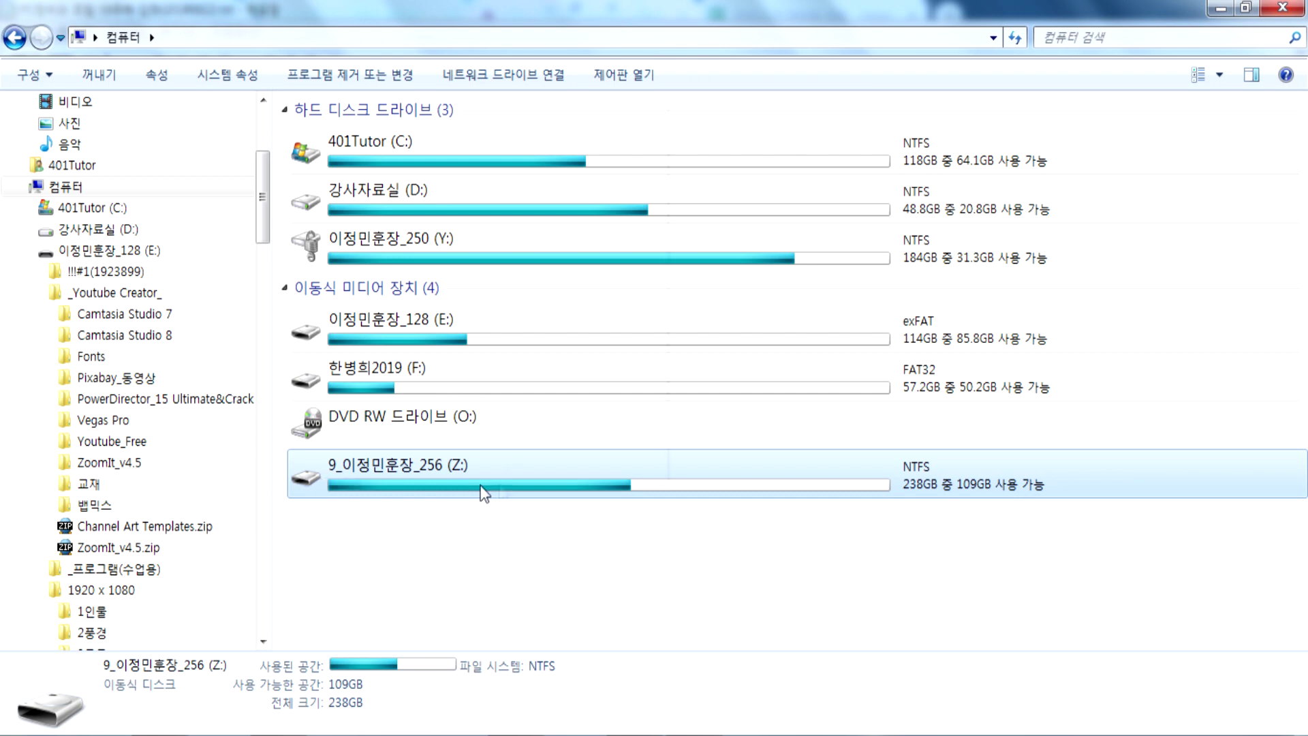
right_click(455, 488)
left_click(511, 293)
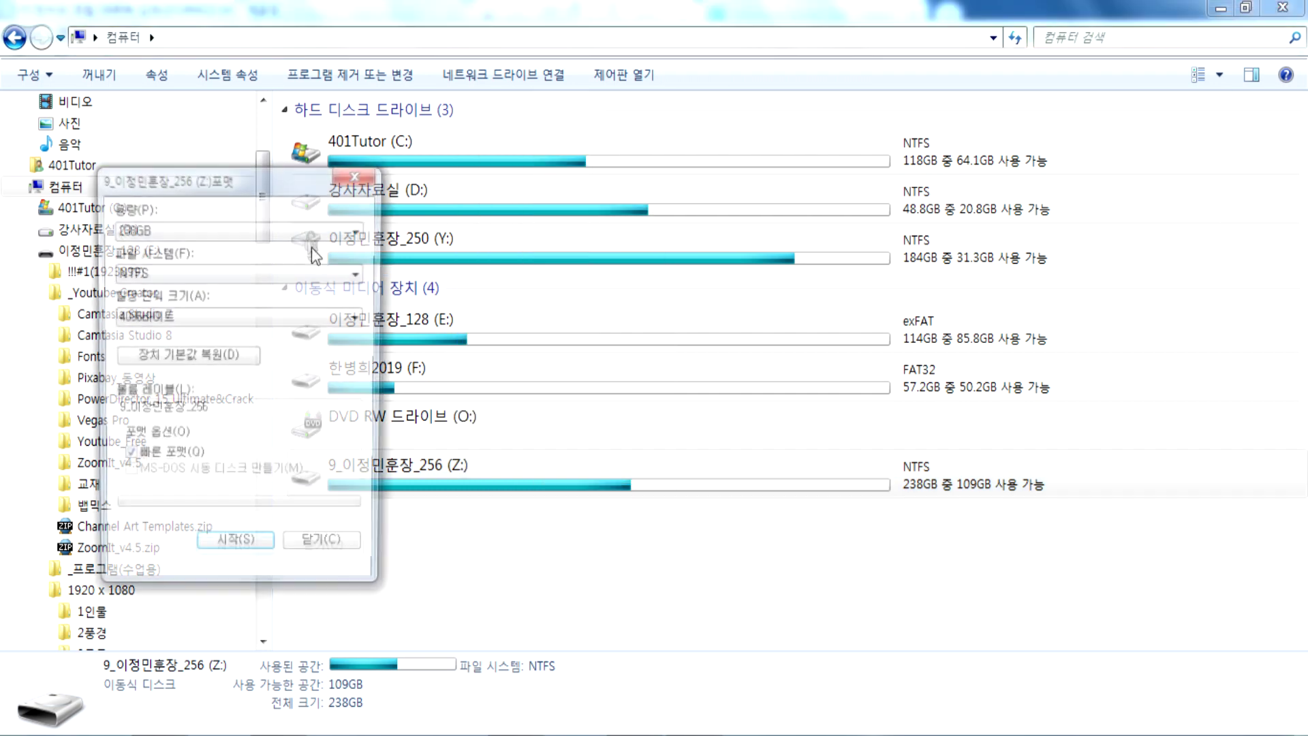
left_click(162, 277)
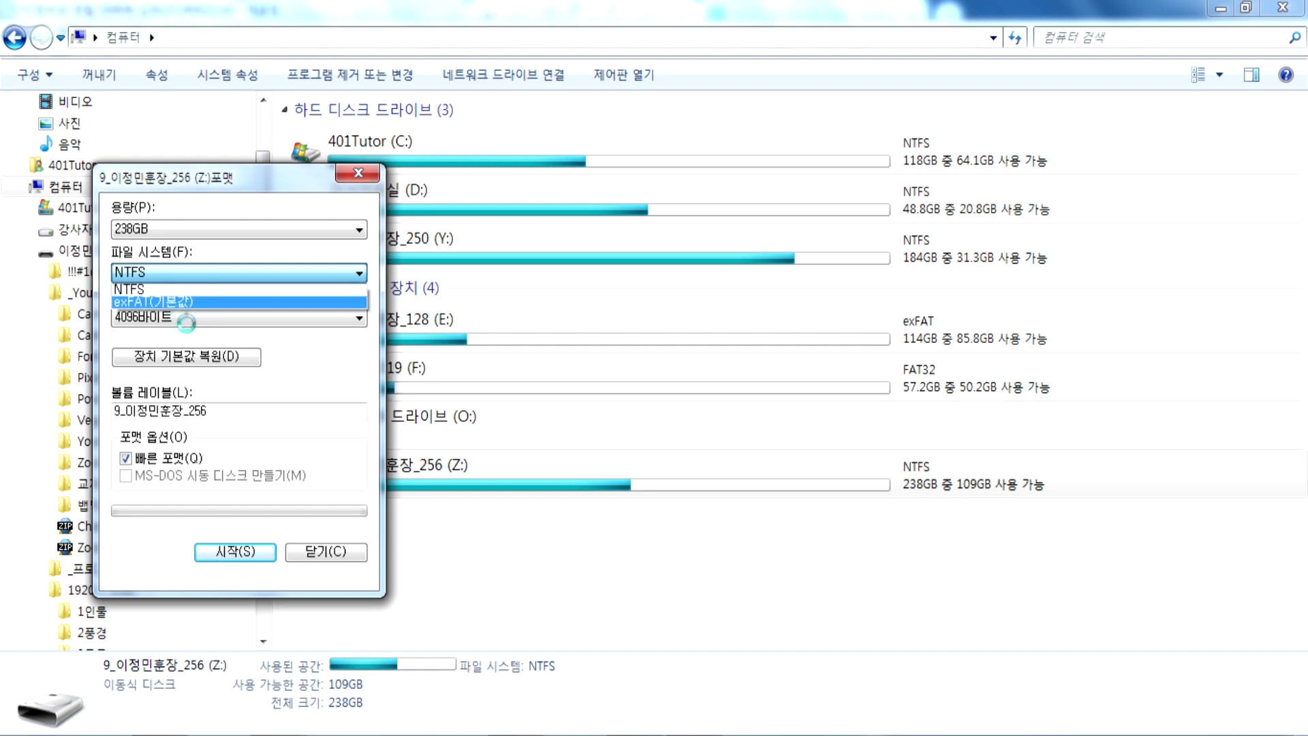
left_click(363, 177)
left_click(345, 550)
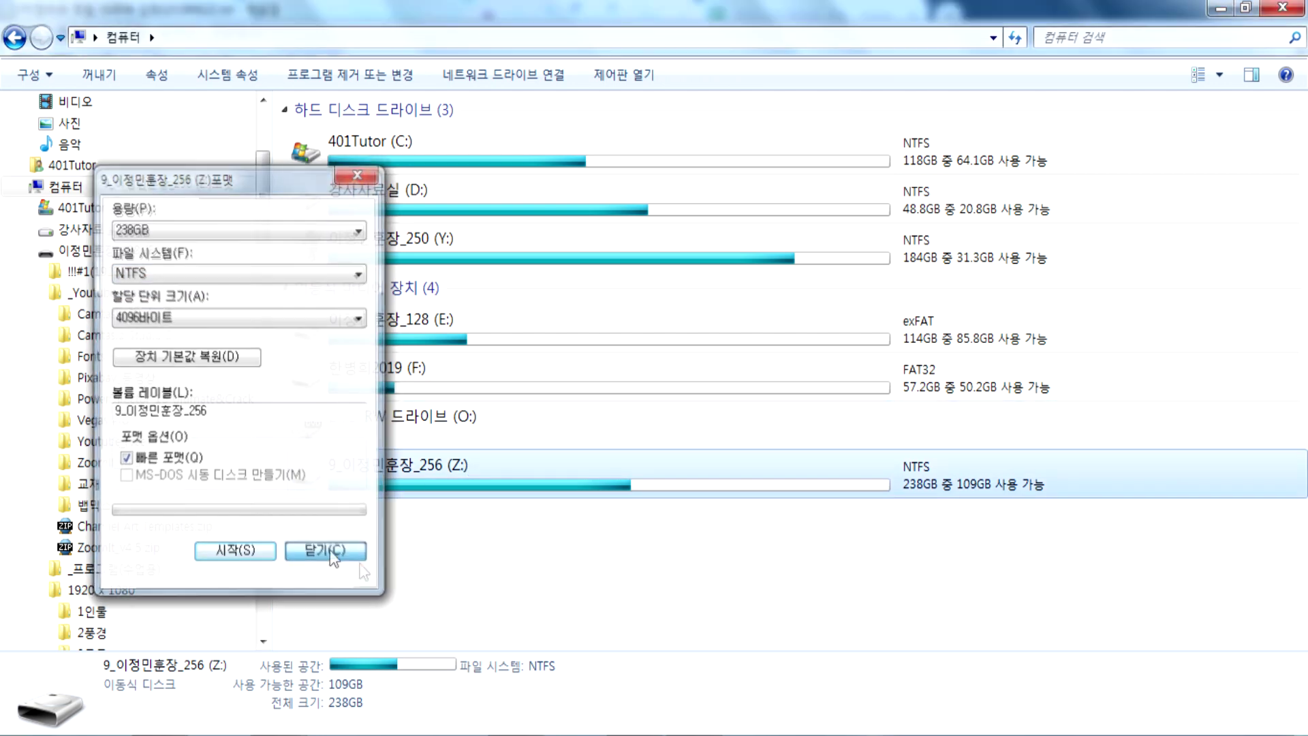
left_click(380, 377)
right_click(380, 377)
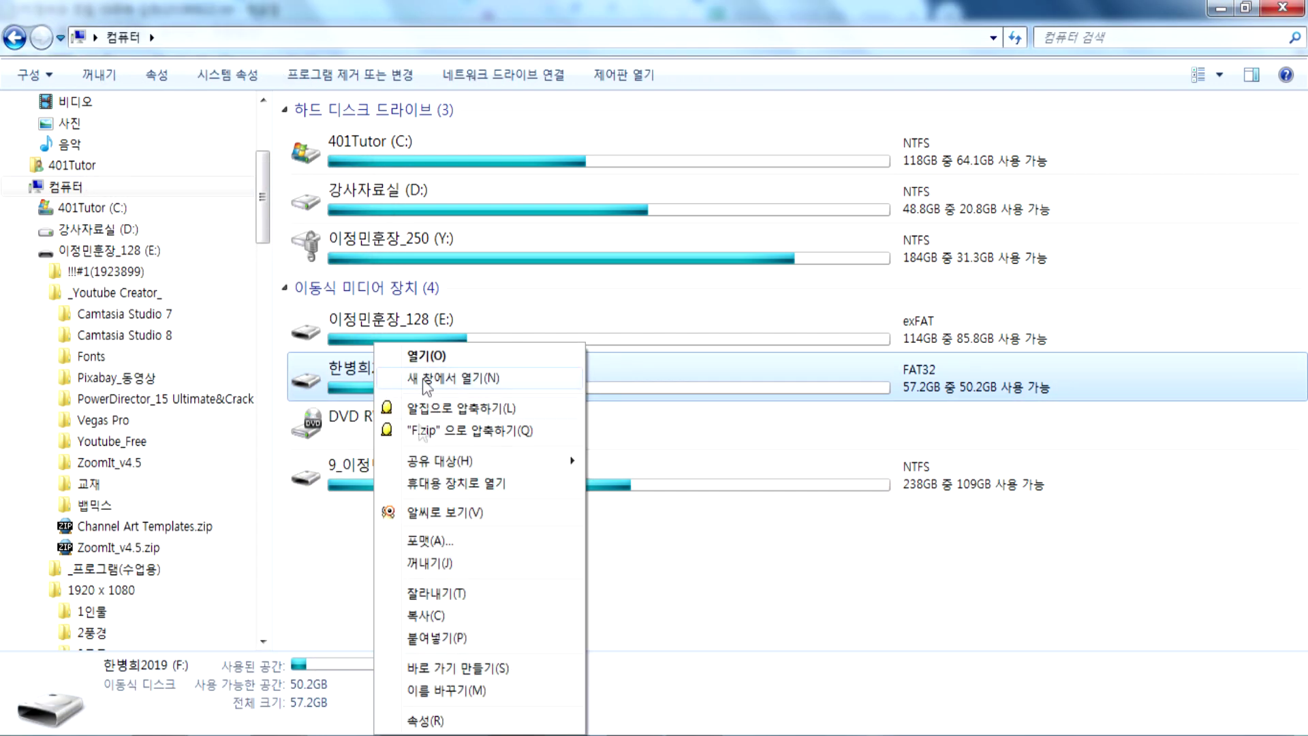
left_click(436, 545)
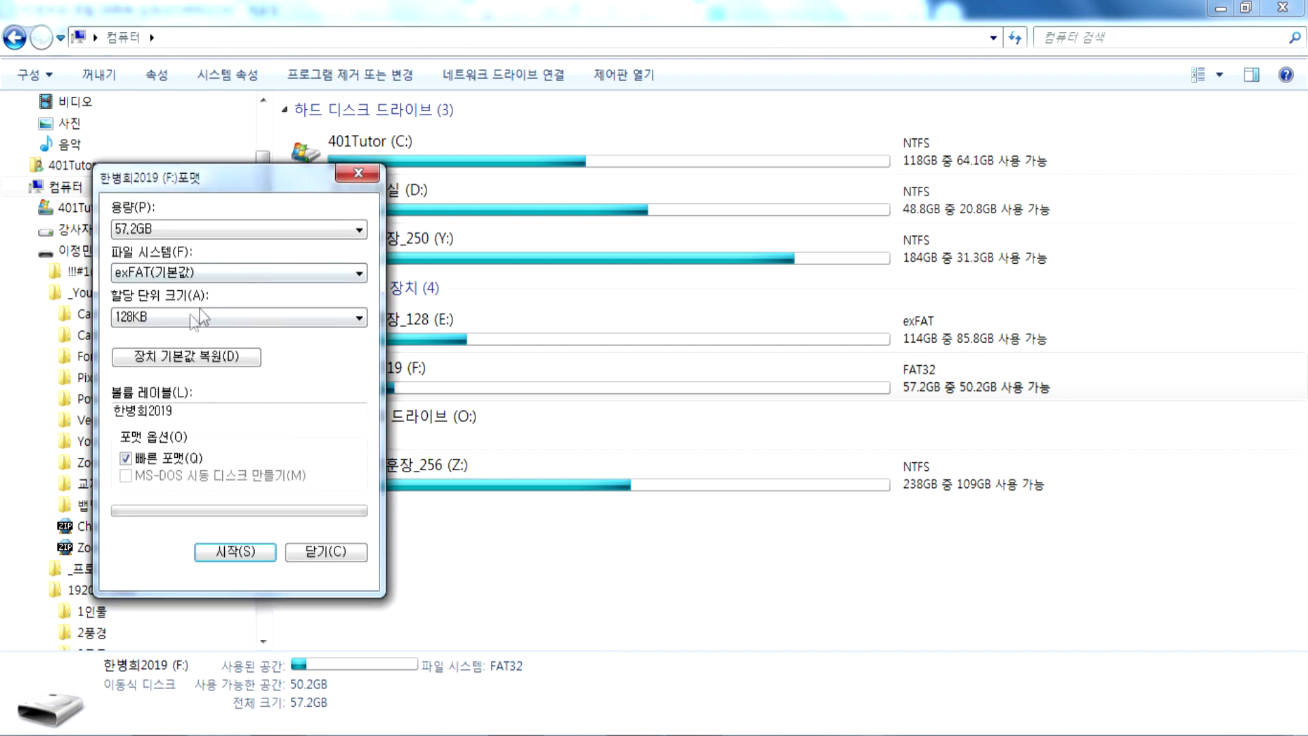
left_click(185, 274)
left_click(172, 289)
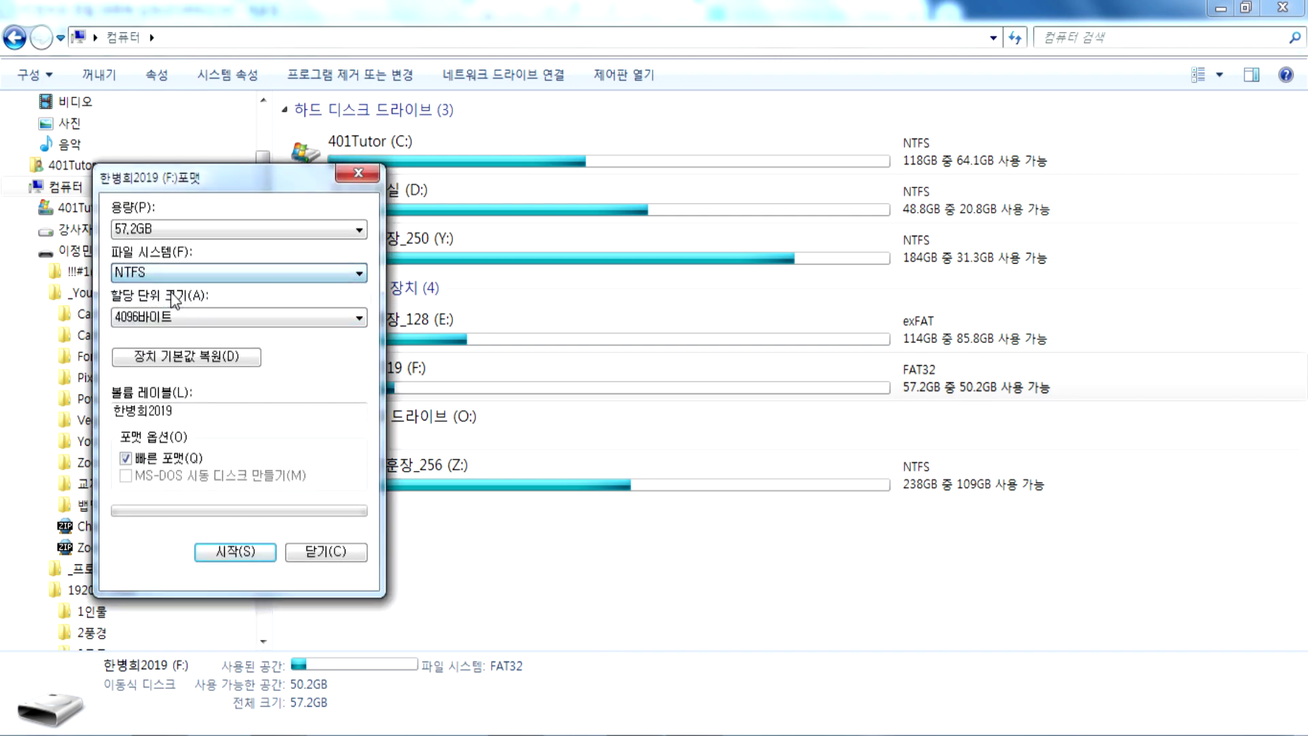
left_click(174, 274)
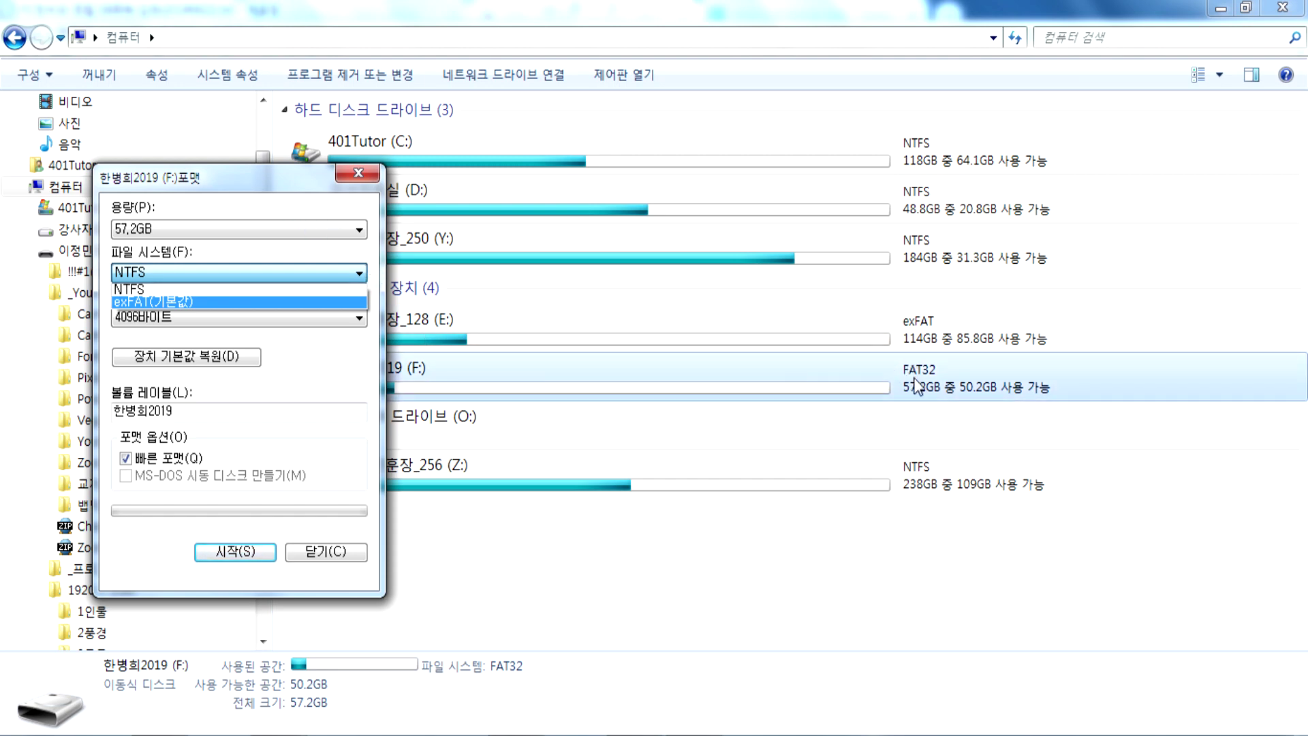
key("Escape")
key("Escape")
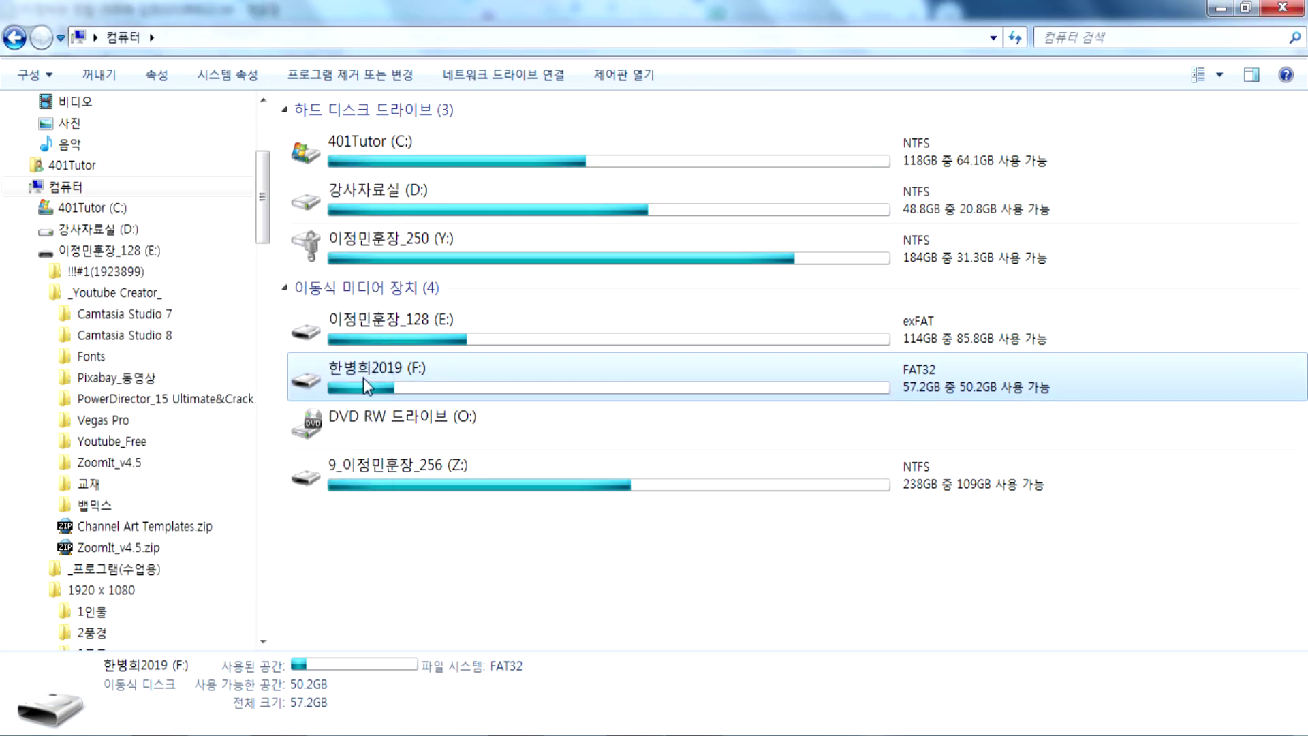
Open the 한병희2019 (F:) drive and select all of its items.
double_click(371, 368)
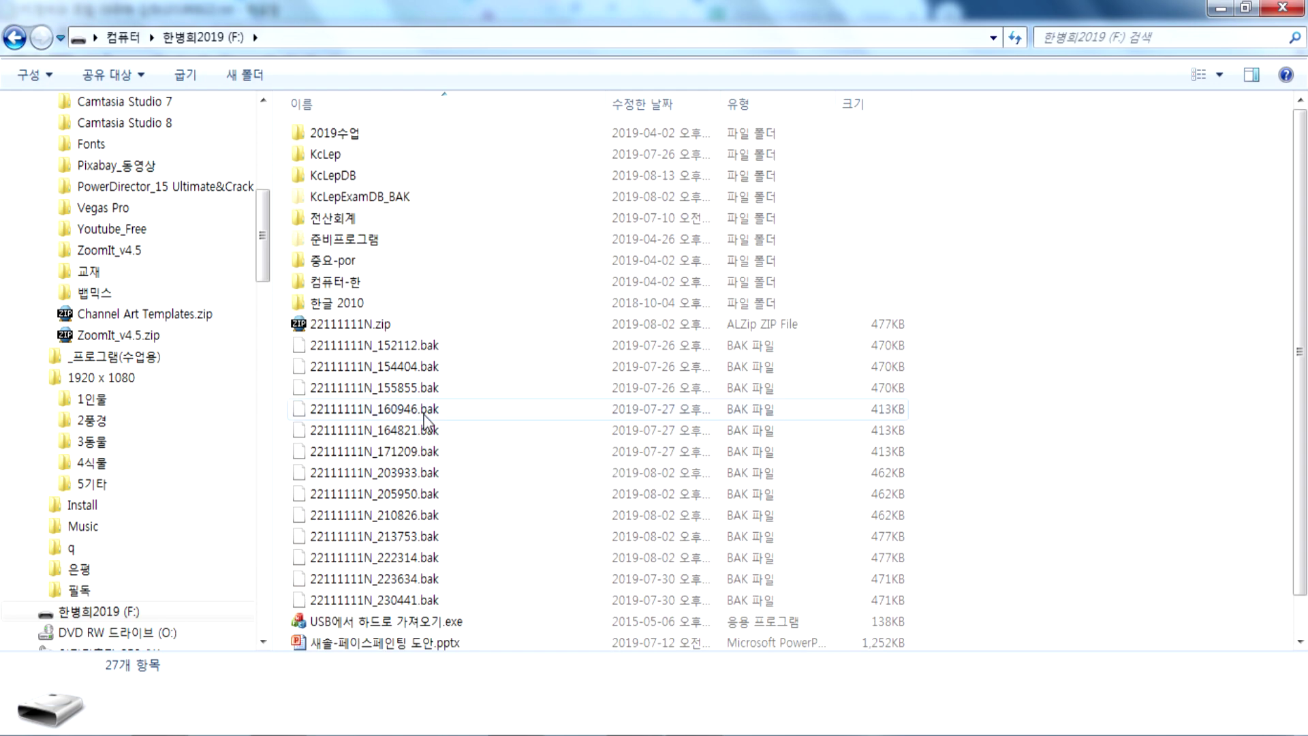
key("ctrl+a")
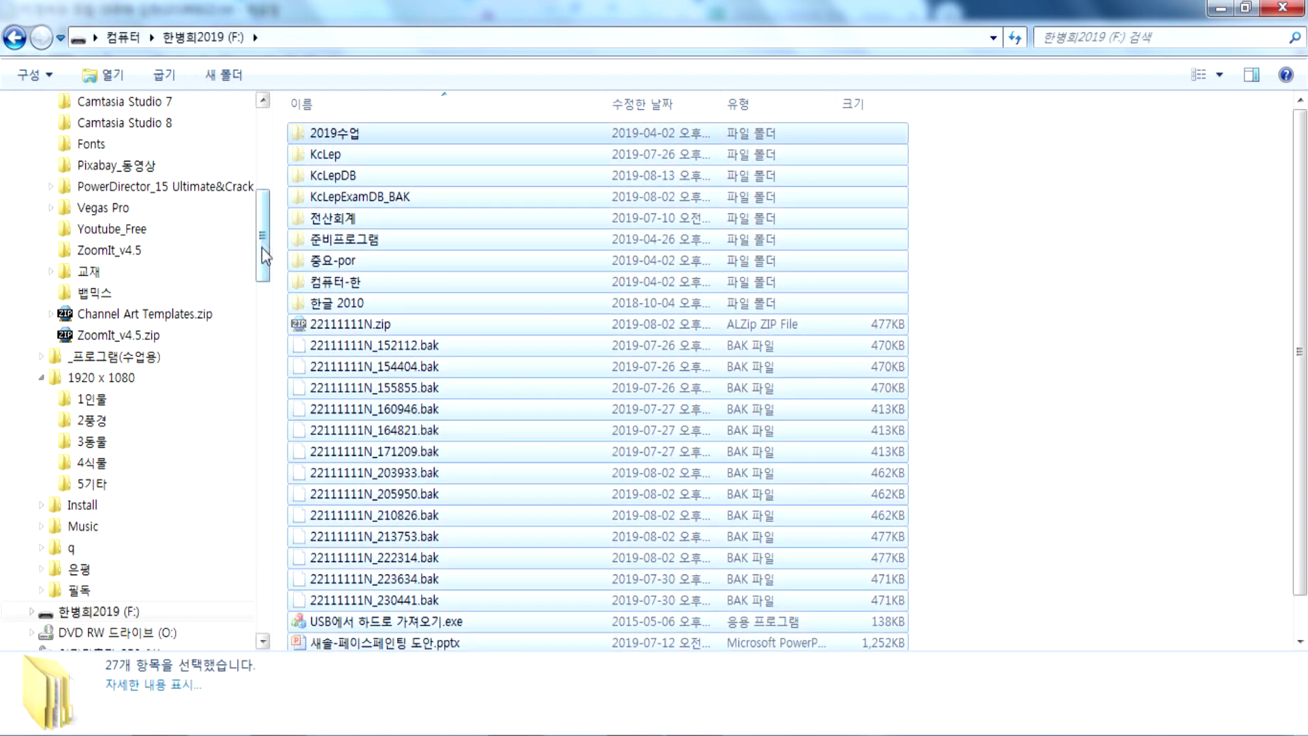
scroll(249, 286, "up", 7)
scroll(252, 227, "down", 6)
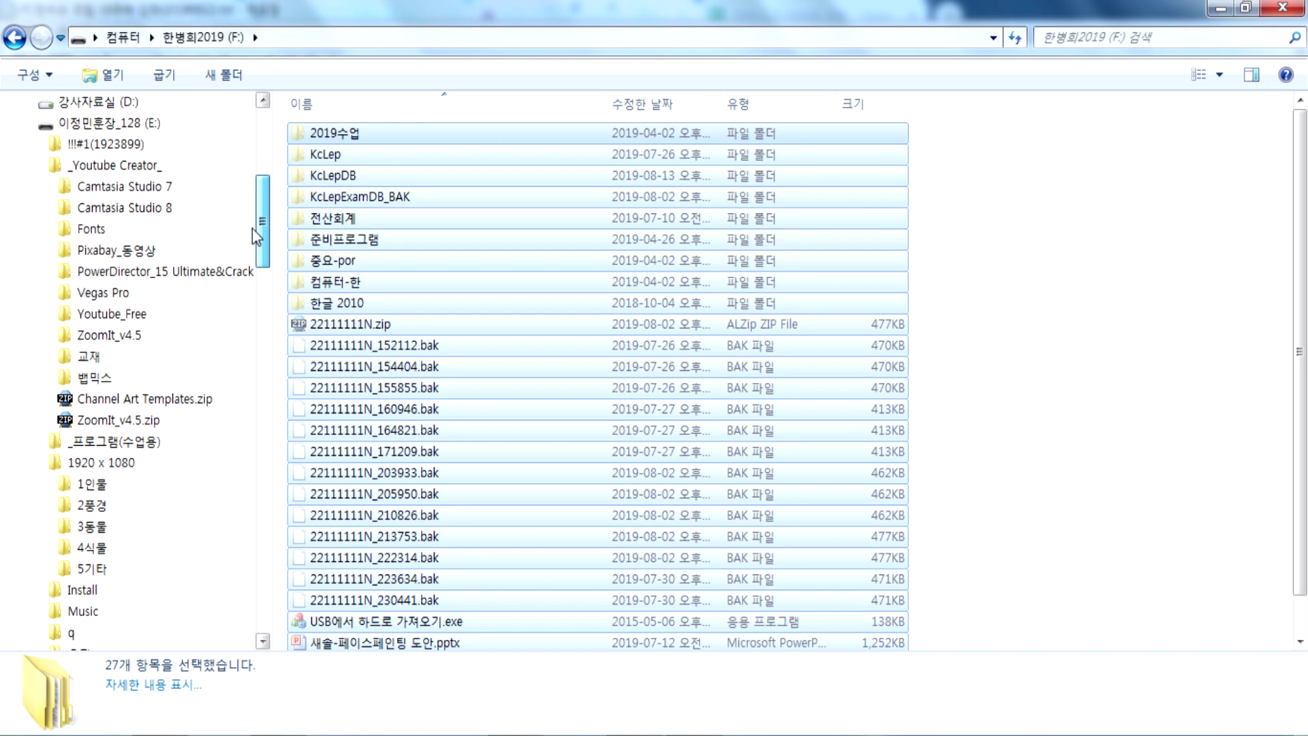
left_click(83, 104)
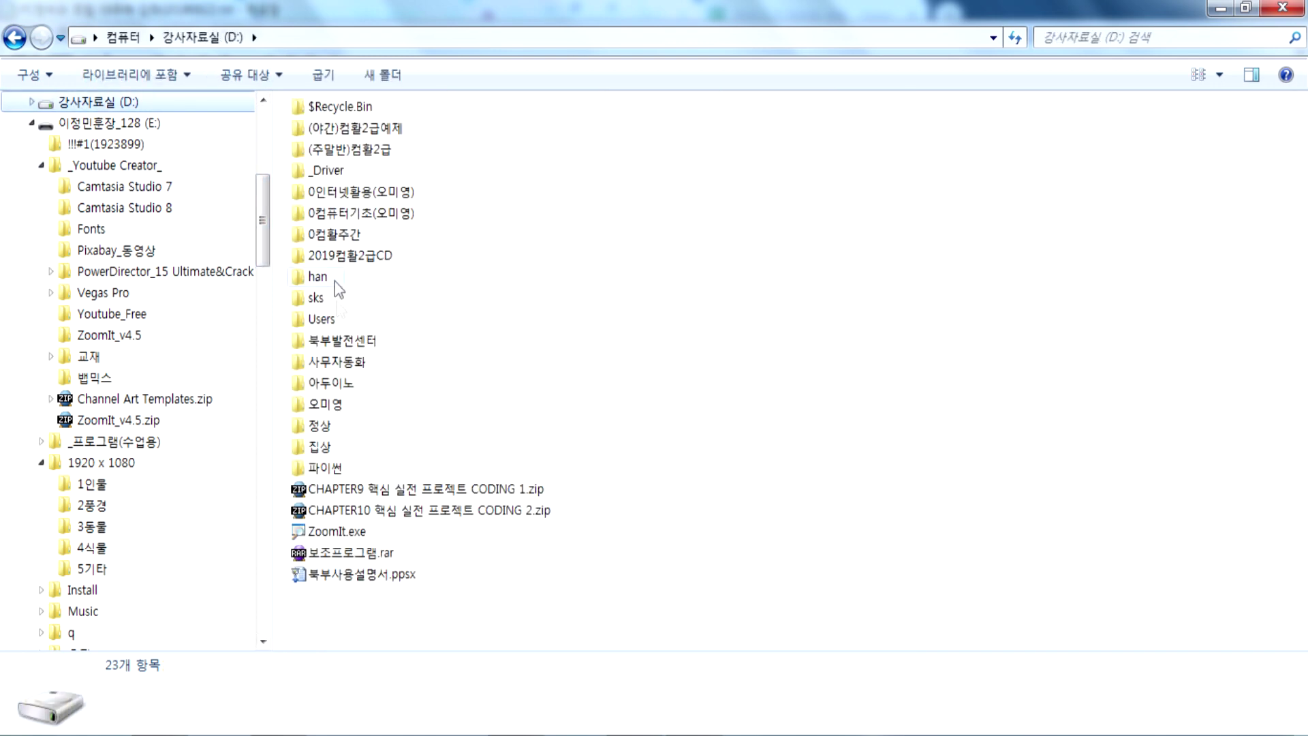
left_click(124, 124)
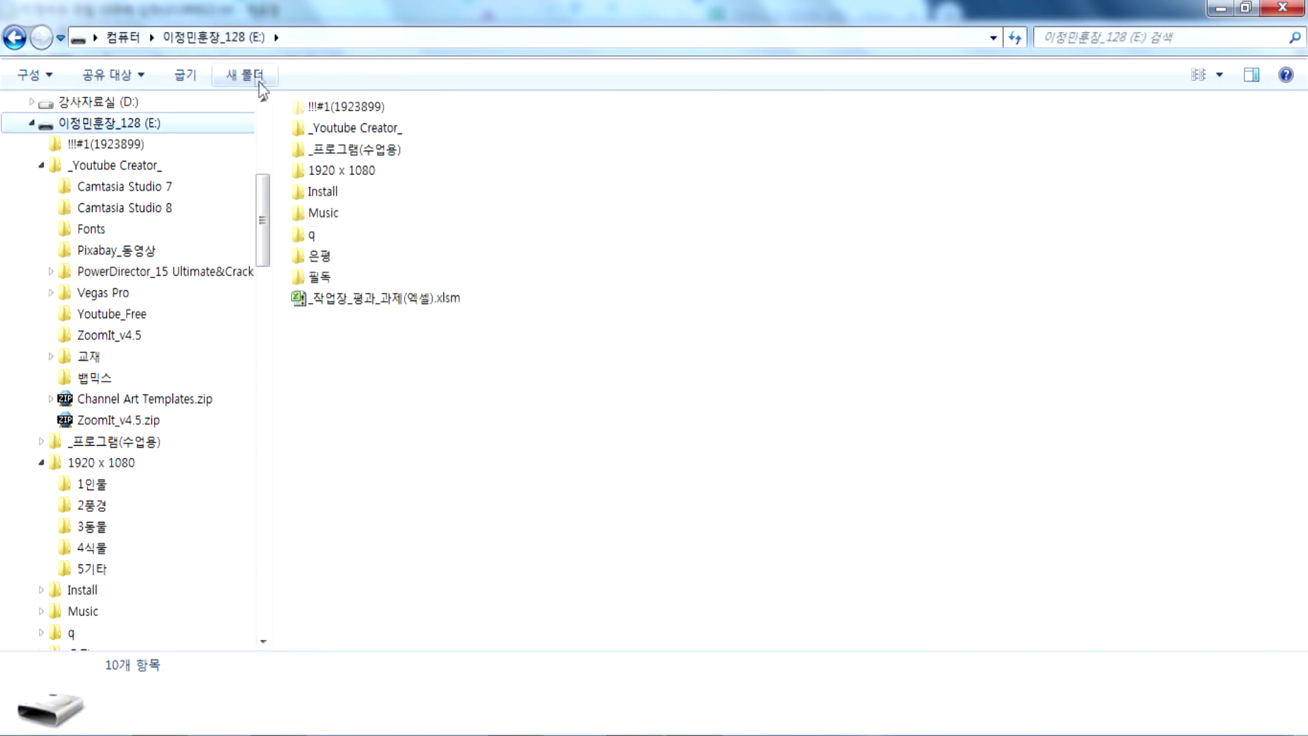
type("한병희")
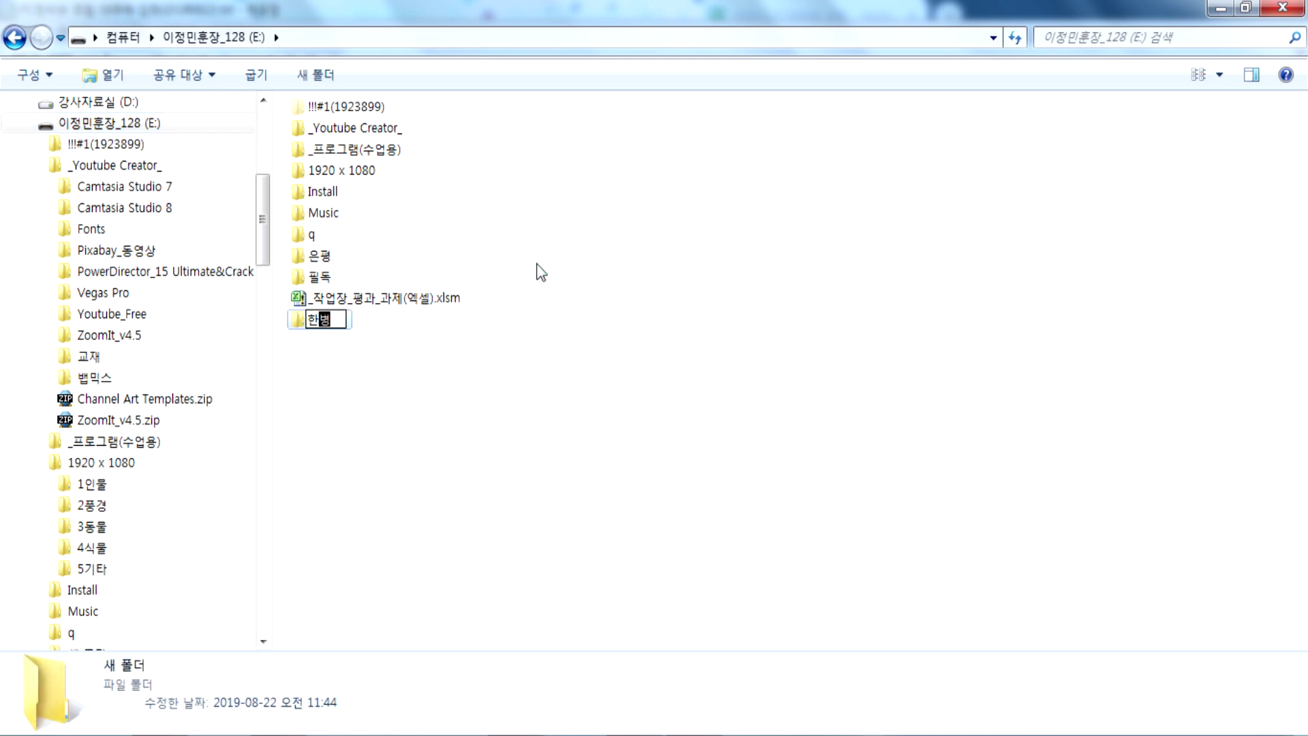
key("Return")
key("Return")
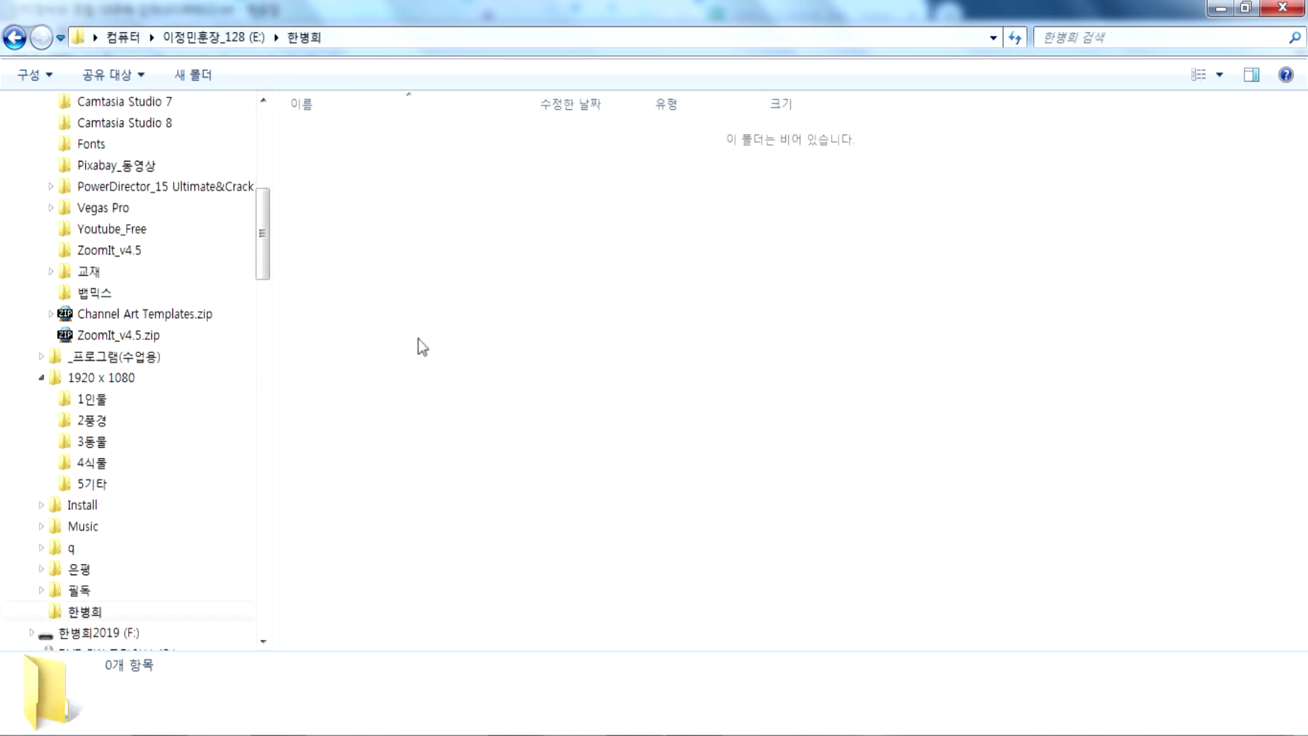
key("ctrl+v")
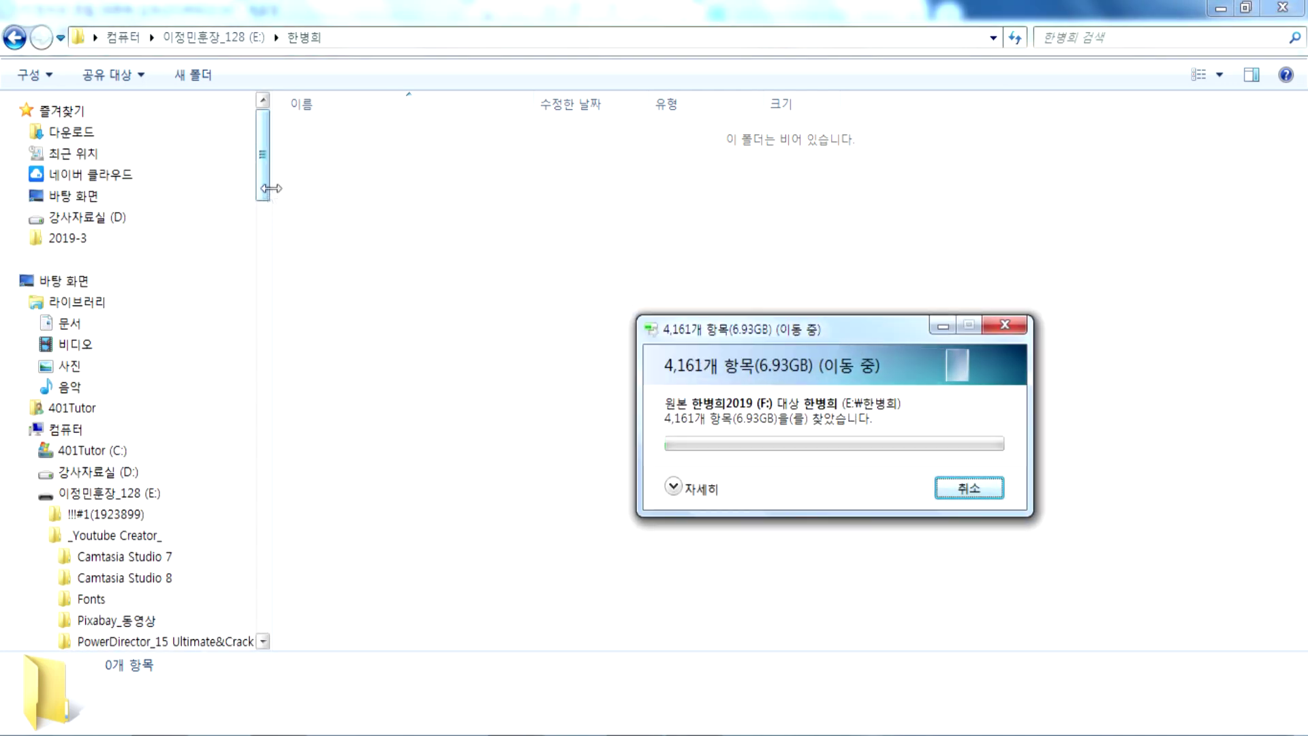
left_click_drag(265, 192, 271, 247)
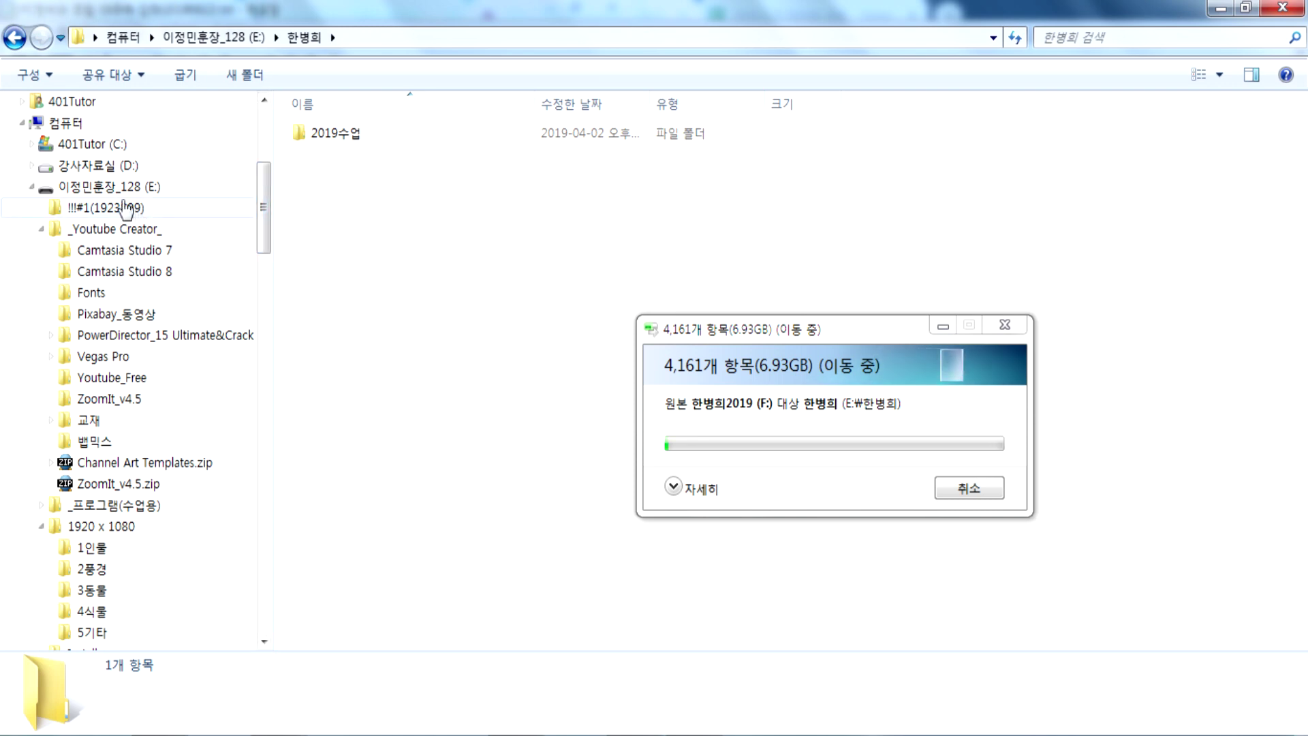
left_click(60, 124)
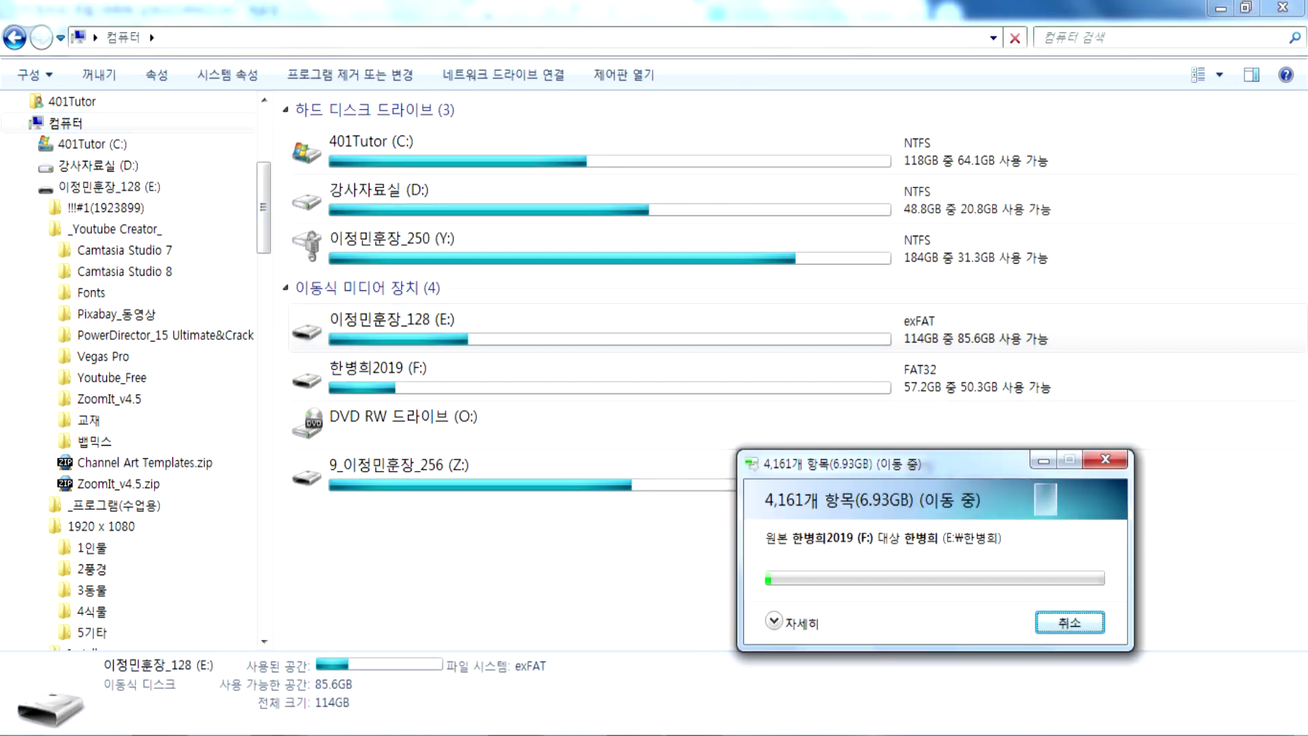
key("alt+Tab")
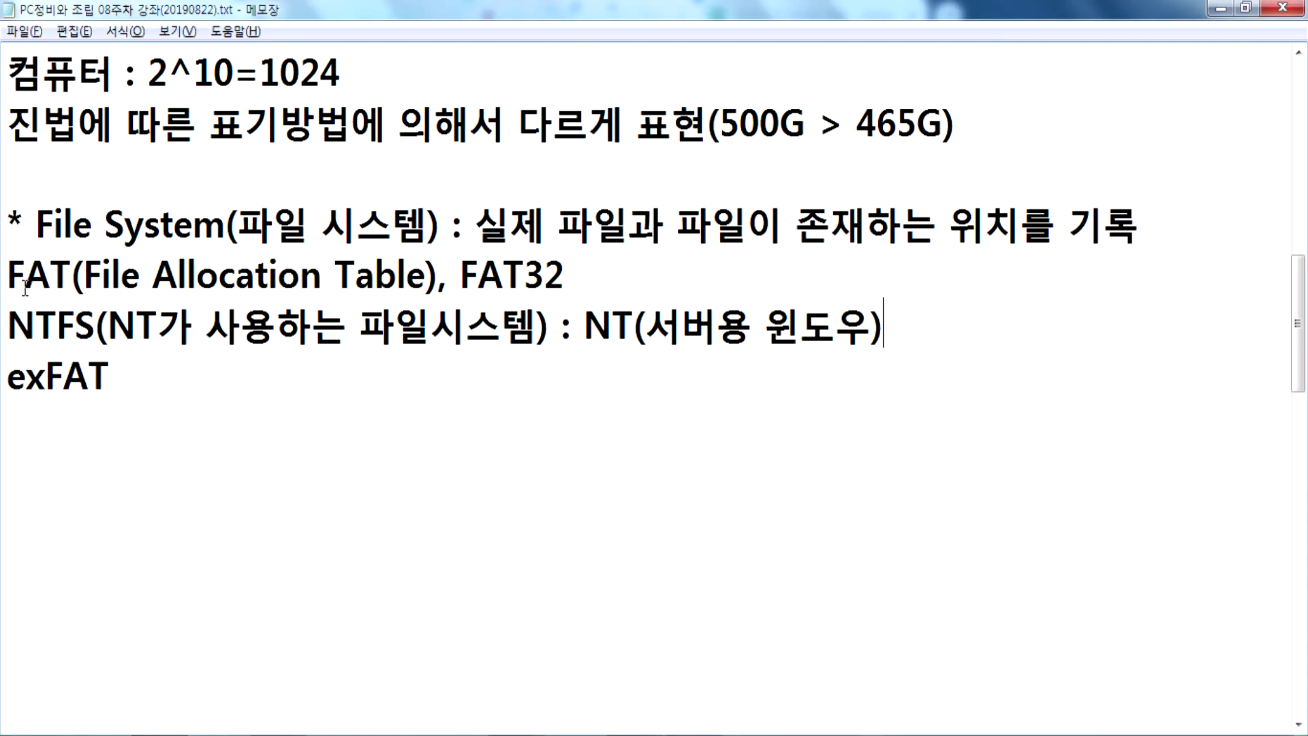
Add ': 느린 방식' after FAT32 and start a new line below exFAT.
left_click(599, 272)
type(": ")
type("느린 방ㅅ")
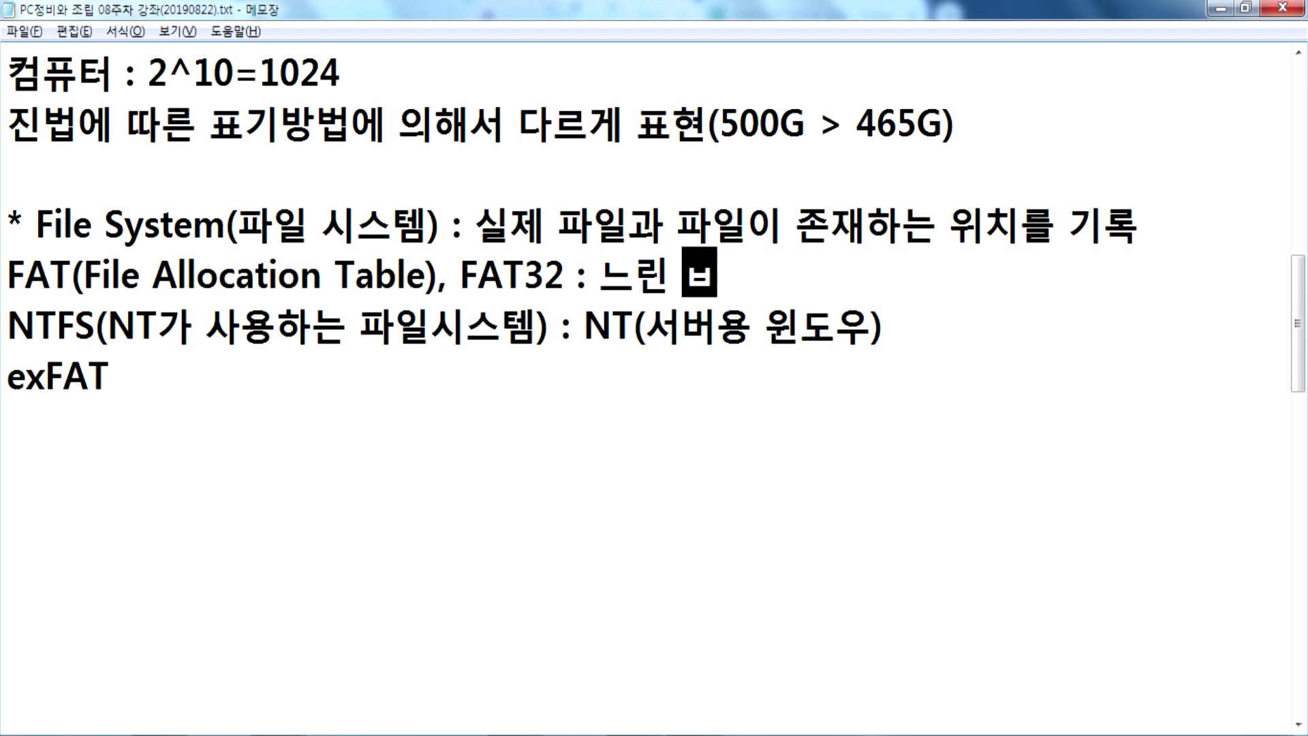
type("ㅣㄱ")
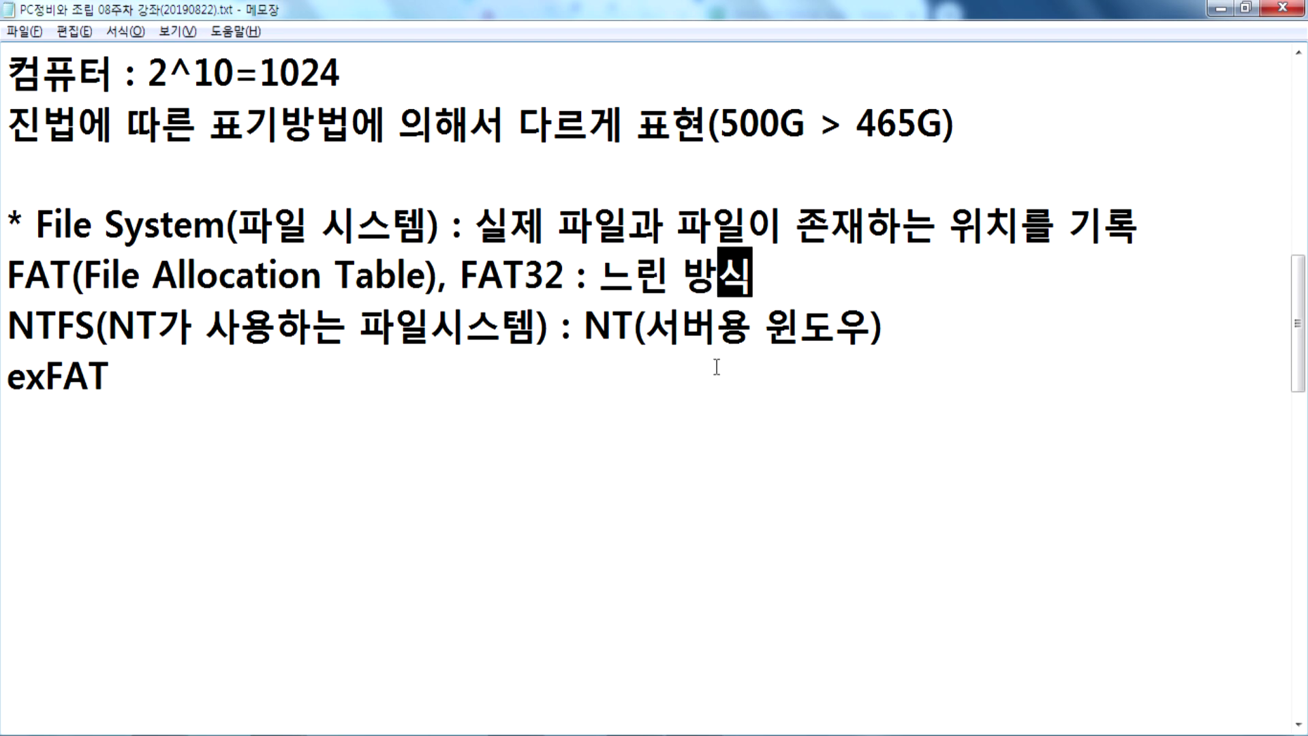
key("Return")
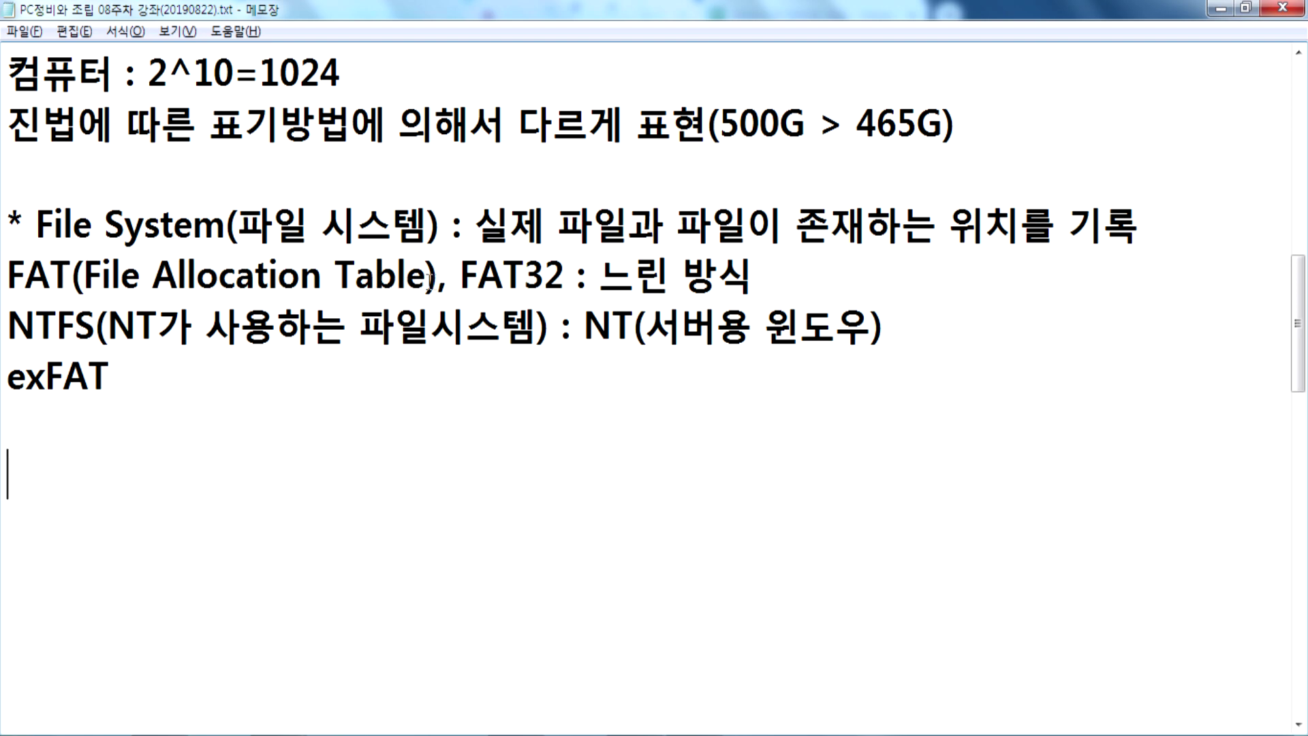
Append ', 용량이 큰 파일을 전송할 수 없다.' after 느린 방식 on the FAT line.
left_click_drag(436, 277, 4, 266)
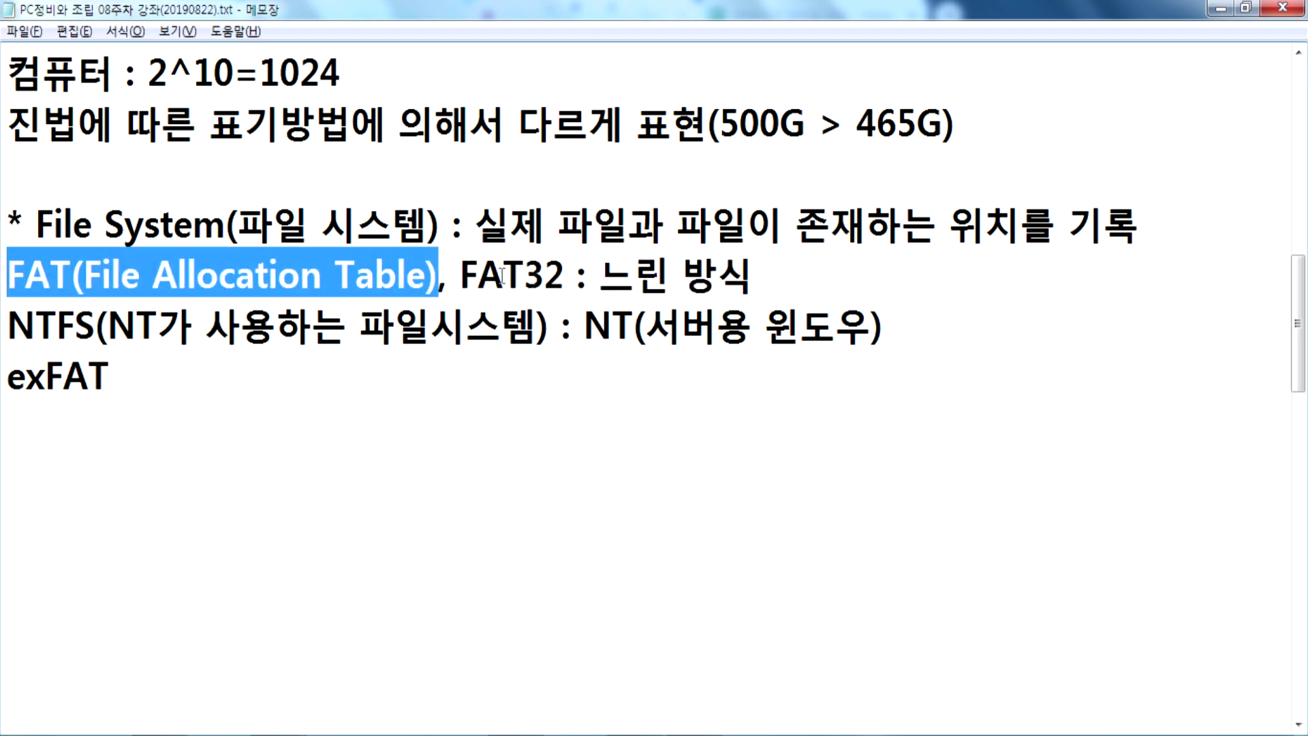
left_click(563, 276)
left_click_drag(601, 276, 756, 276)
left_click(760, 276)
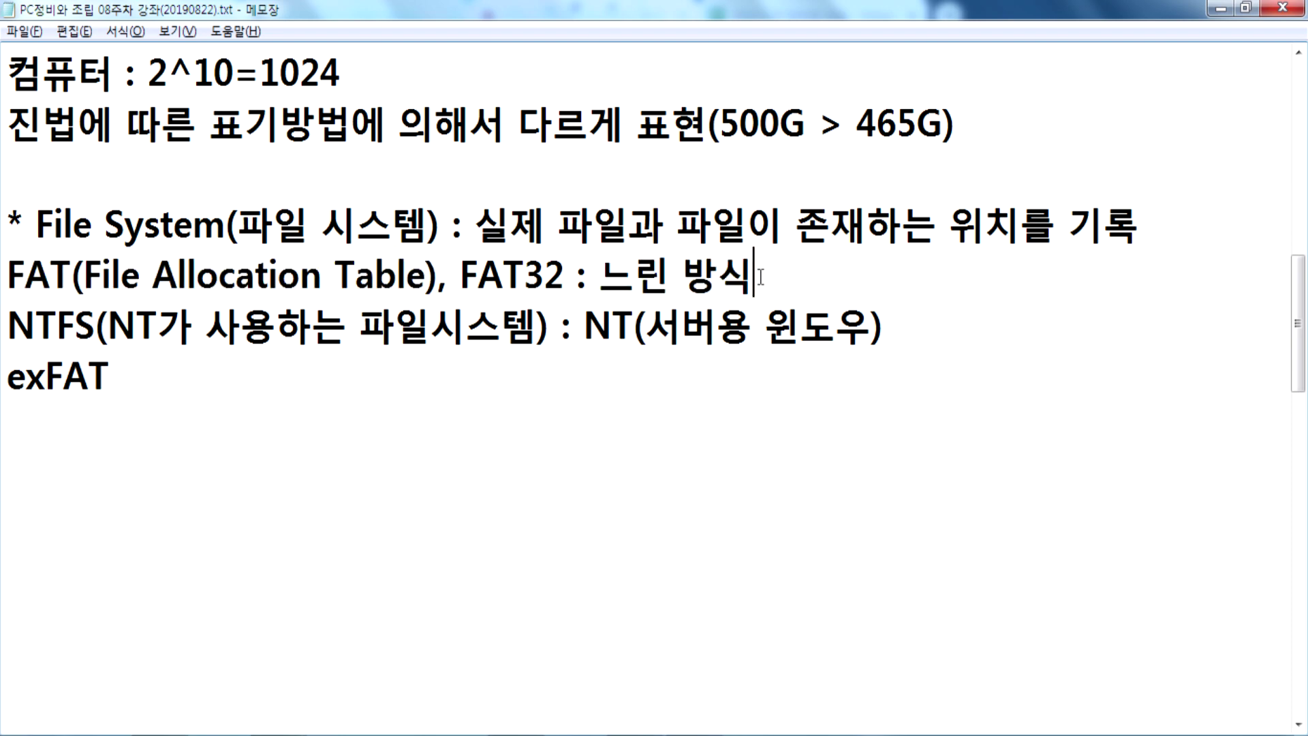
type(", 많은")
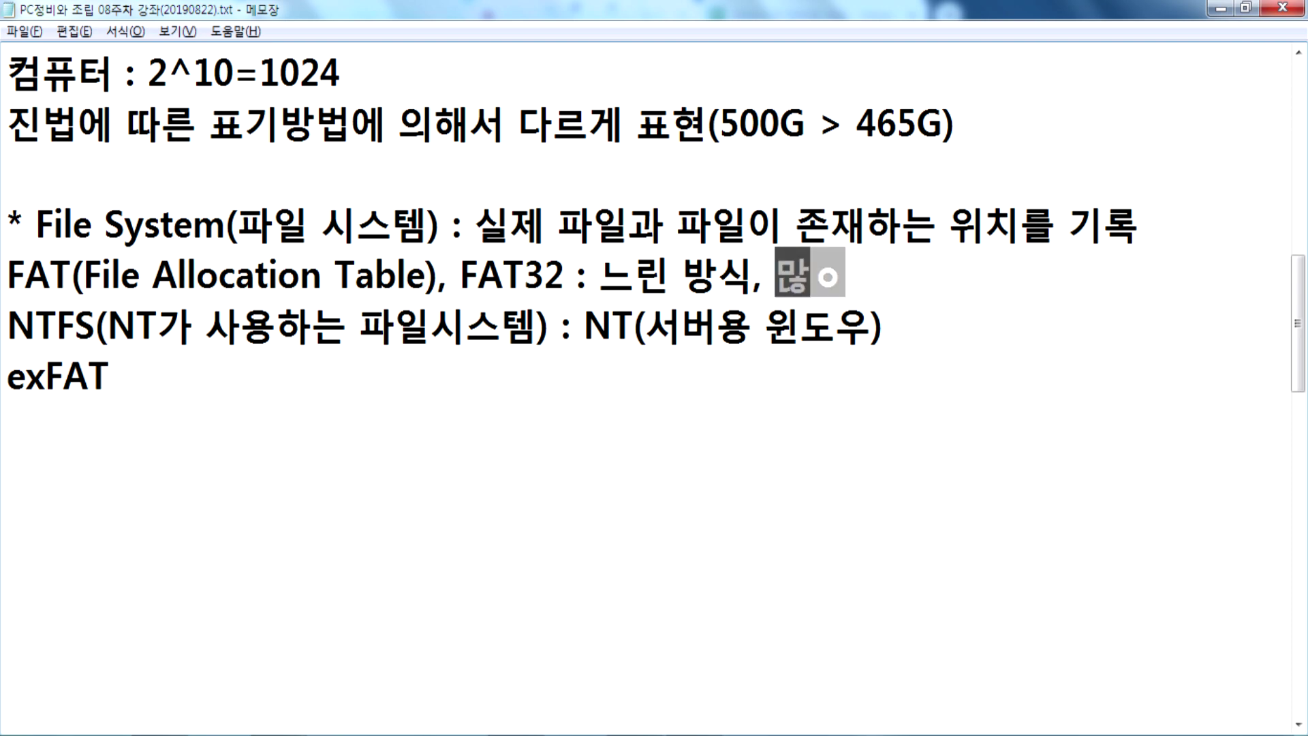
key("BackSpace")
key("BackSpace")
key("BackSpace")
type("용량이 ㅋ")
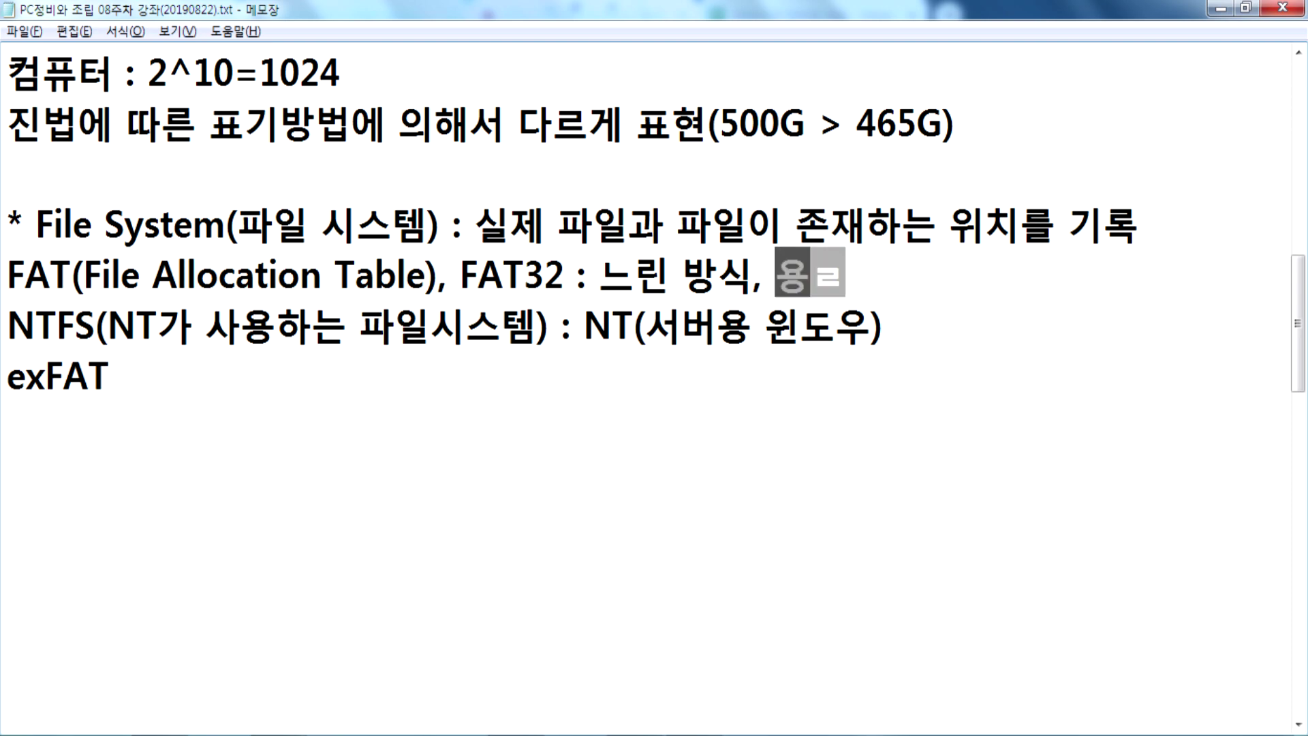
type("큰 파일")
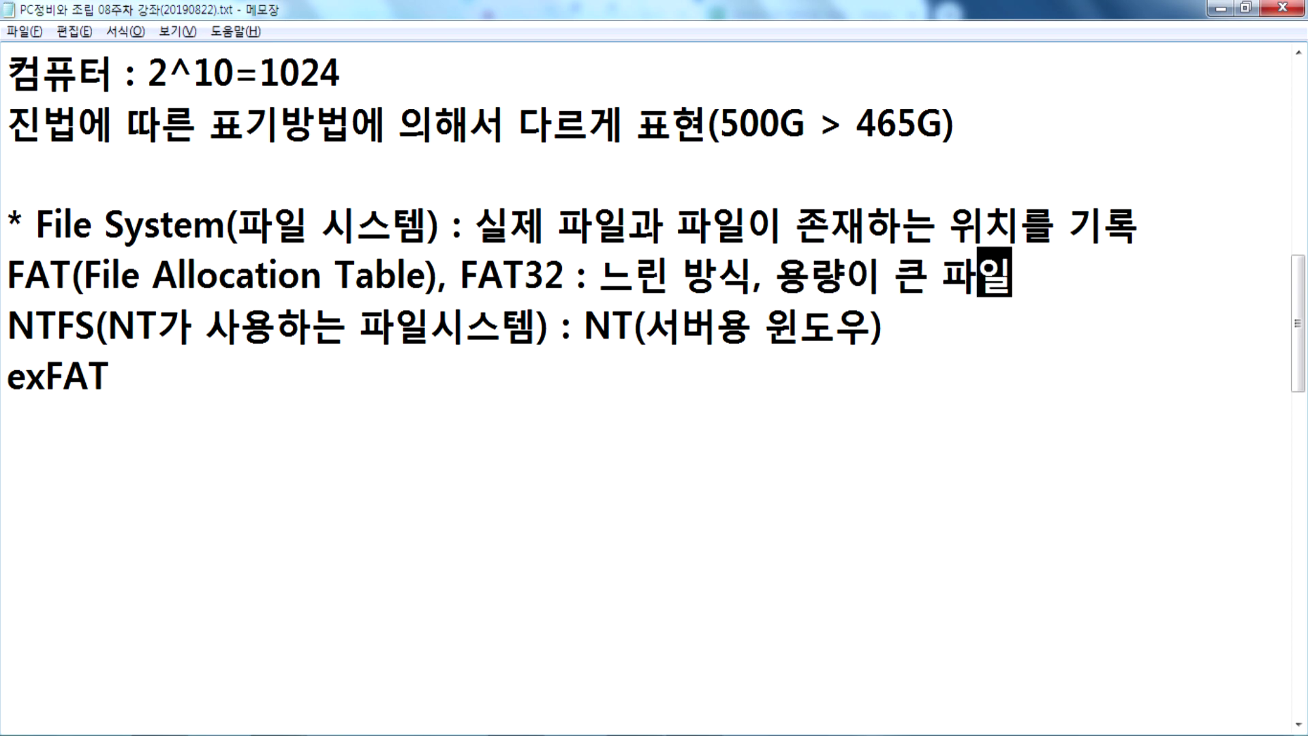
type("을 전송할 수 없다")
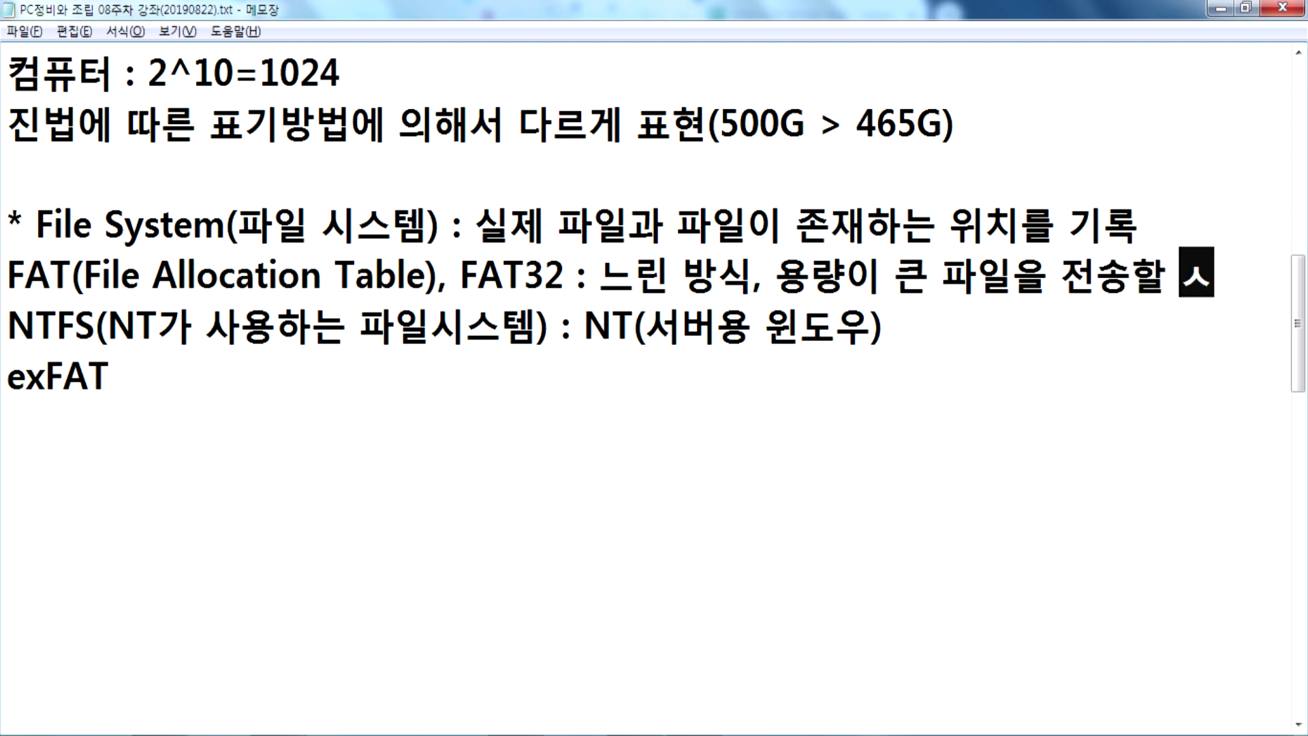
type(".")
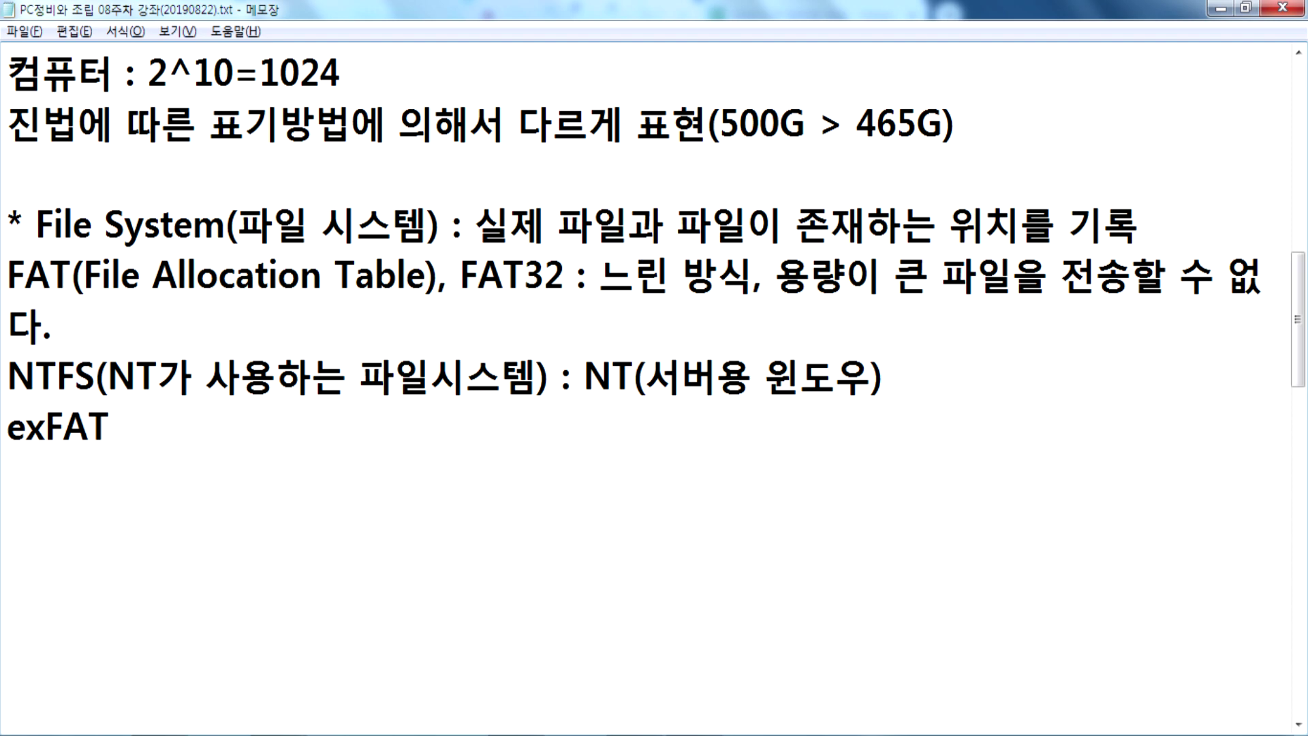
Bring Explorer back and browse the contents of drives E: and Y:.
mouse_move(308, 706)
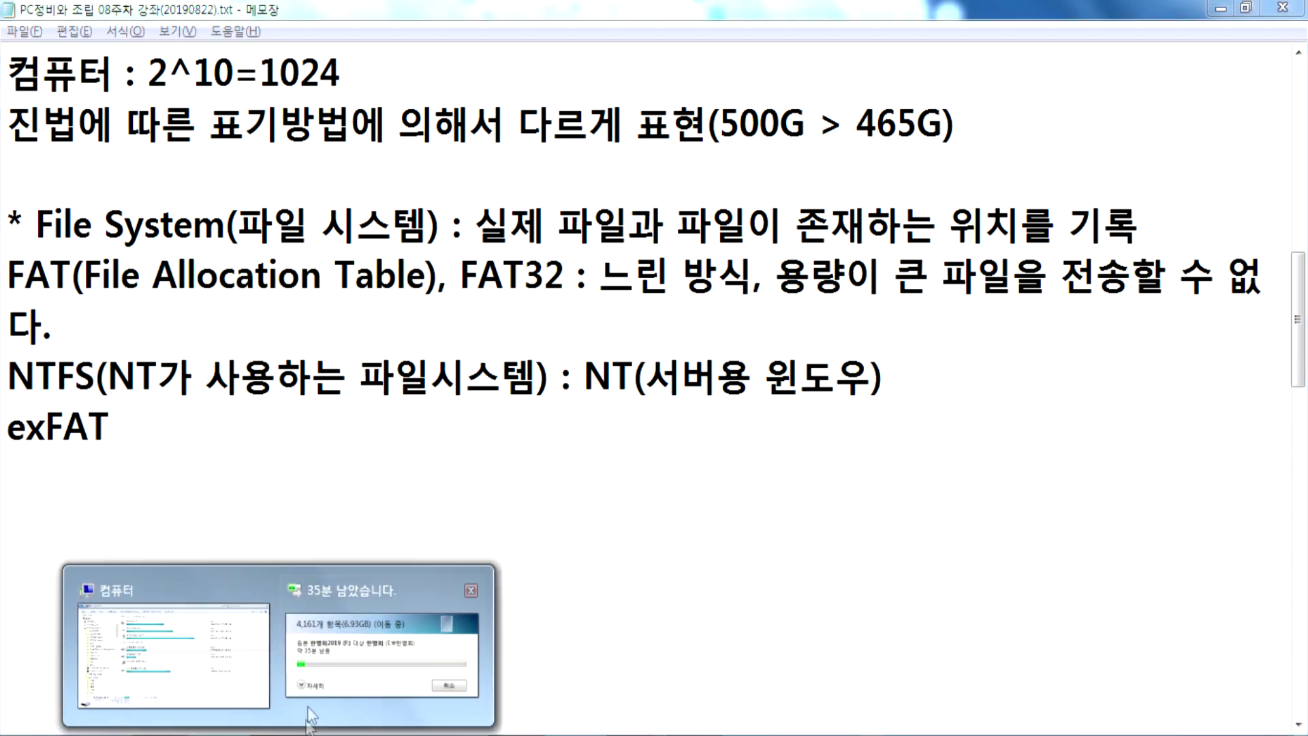
left_click(231, 689)
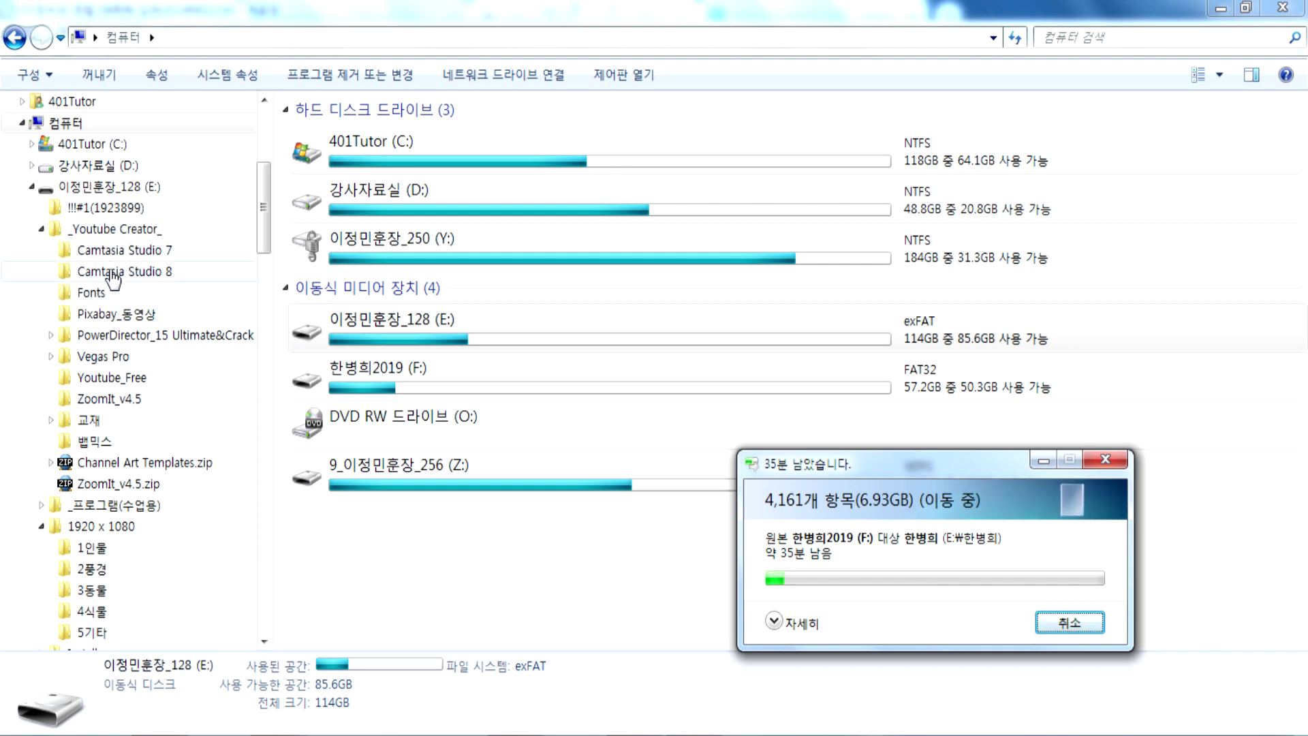
left_click(42, 230)
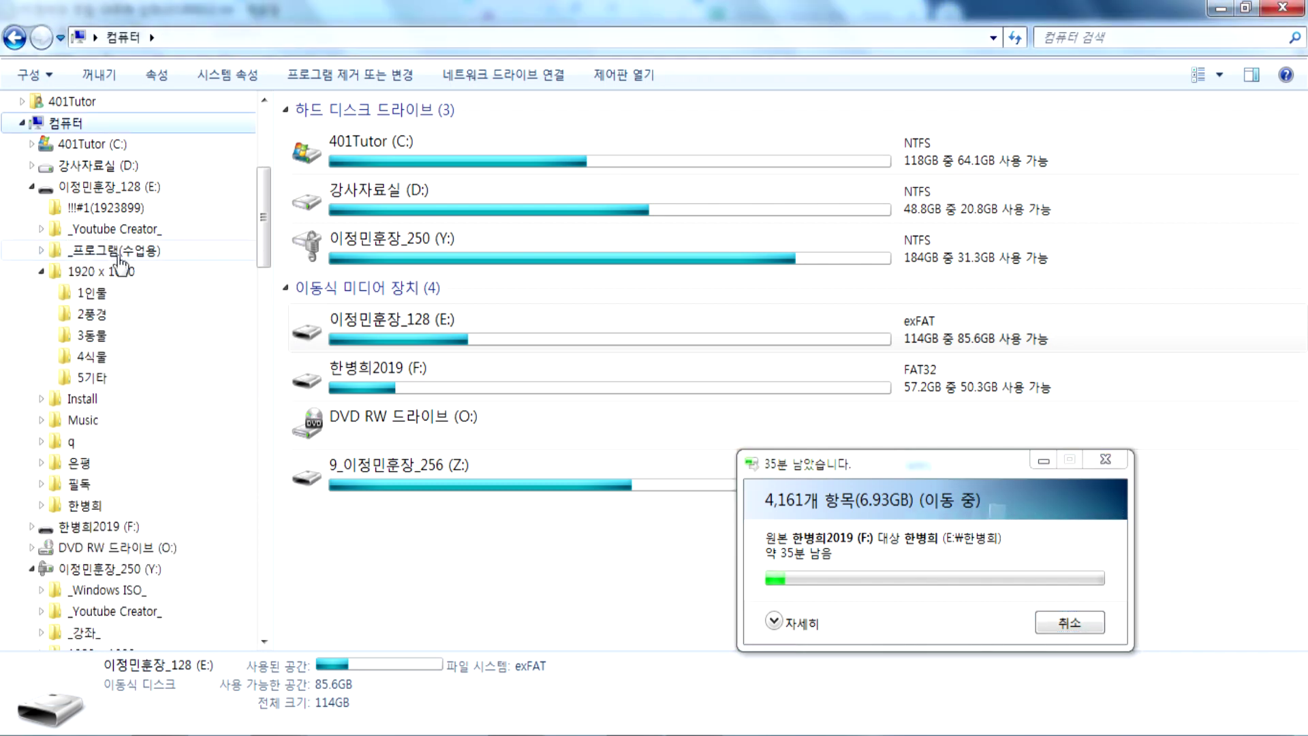
left_click(96, 189)
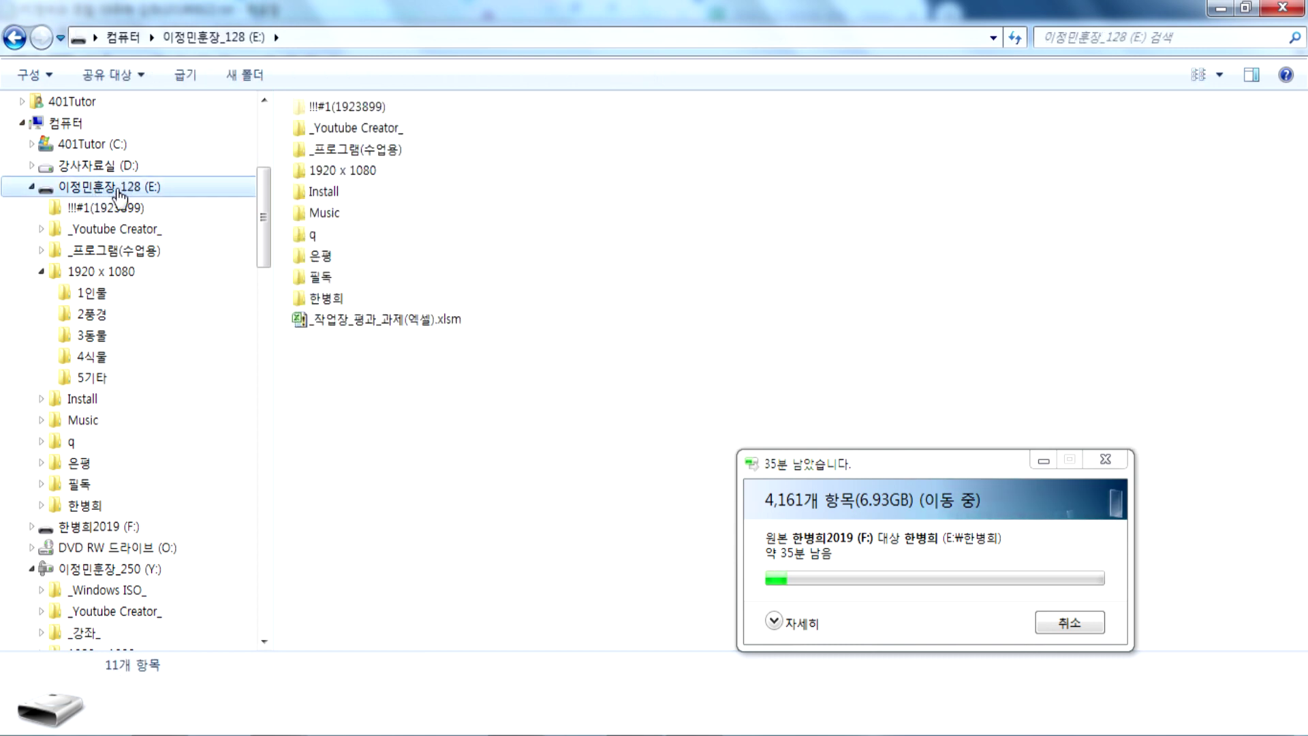
left_click(69, 571)
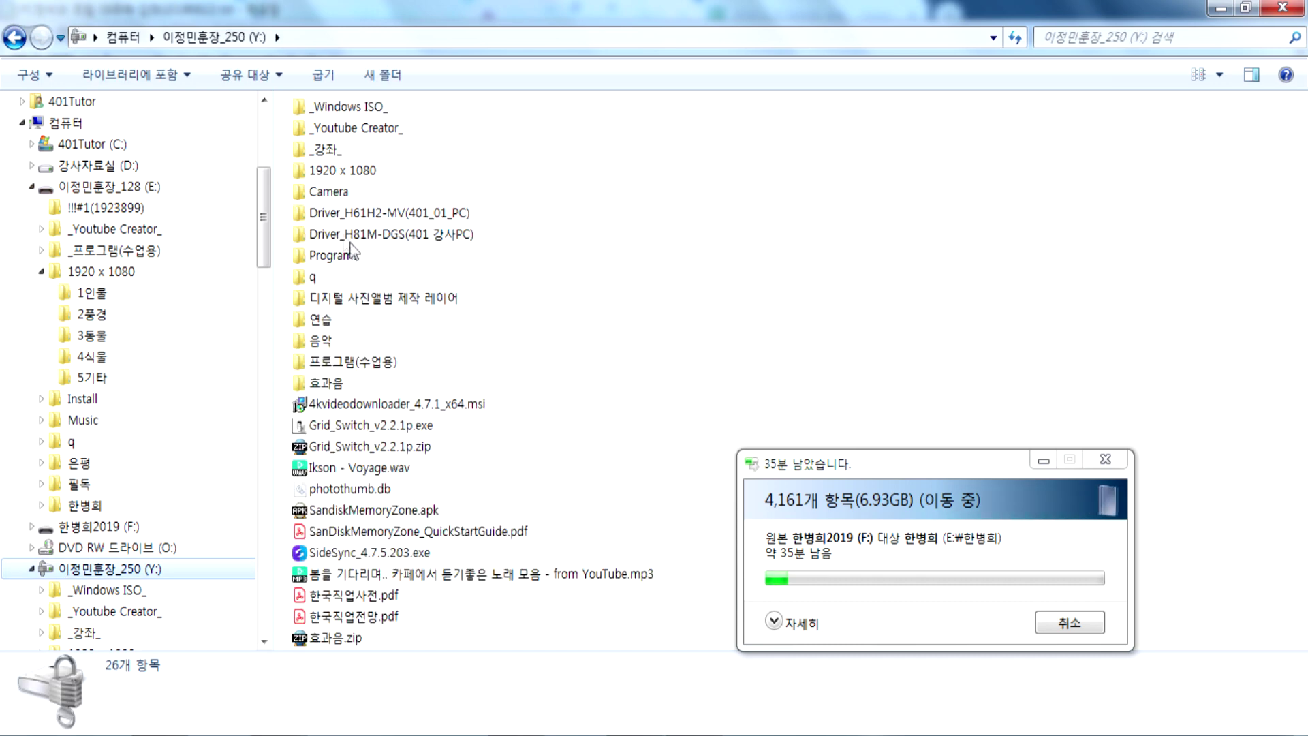
Copy the 4.30GB Windows7 Ultimate ISO from _Windows ISO_ and return to the drive list.
double_click(345, 107)
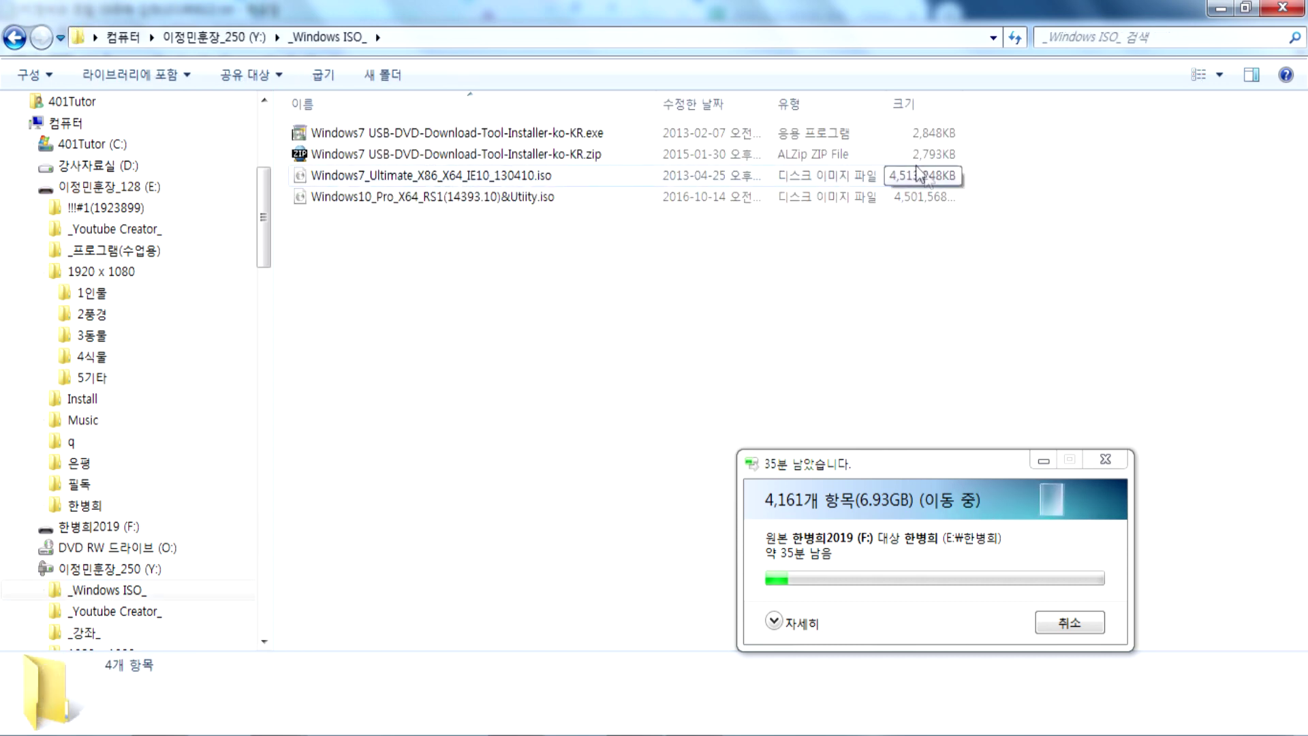
left_click(917, 179)
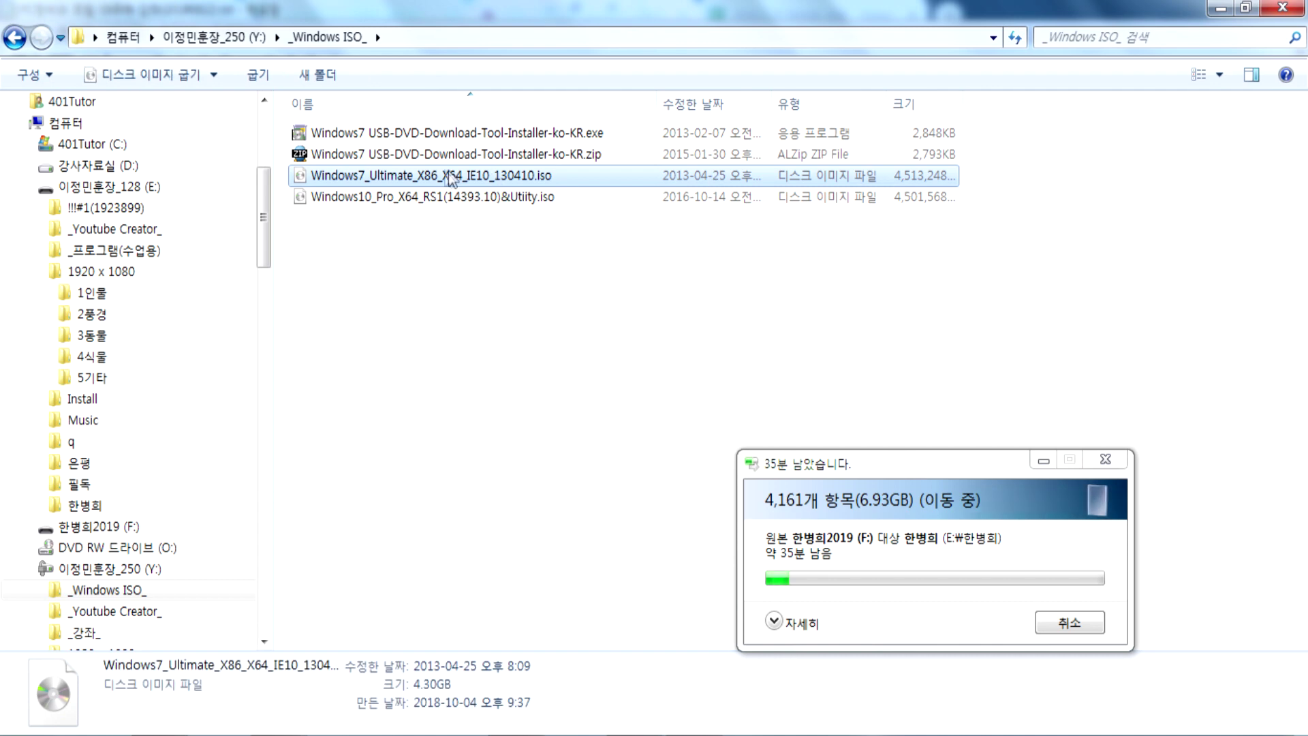
double_click(961, 104)
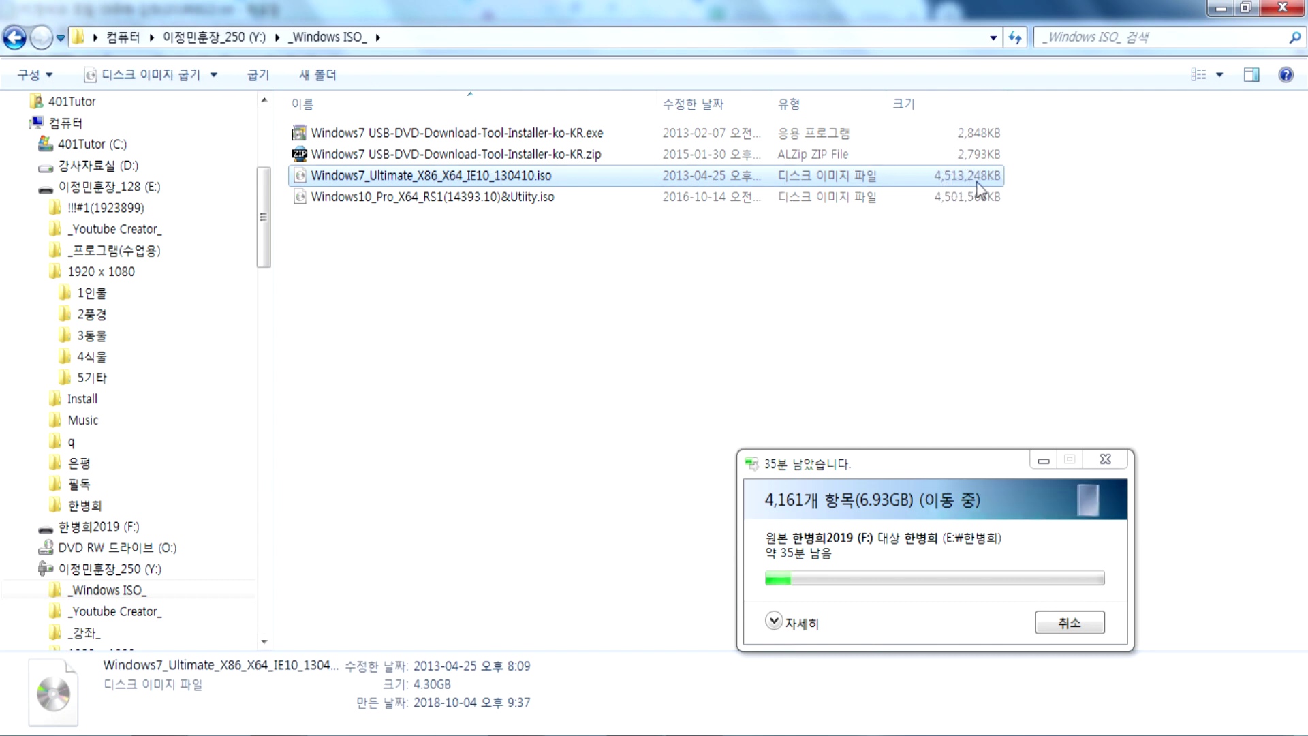
right_click(468, 182)
left_click(518, 450)
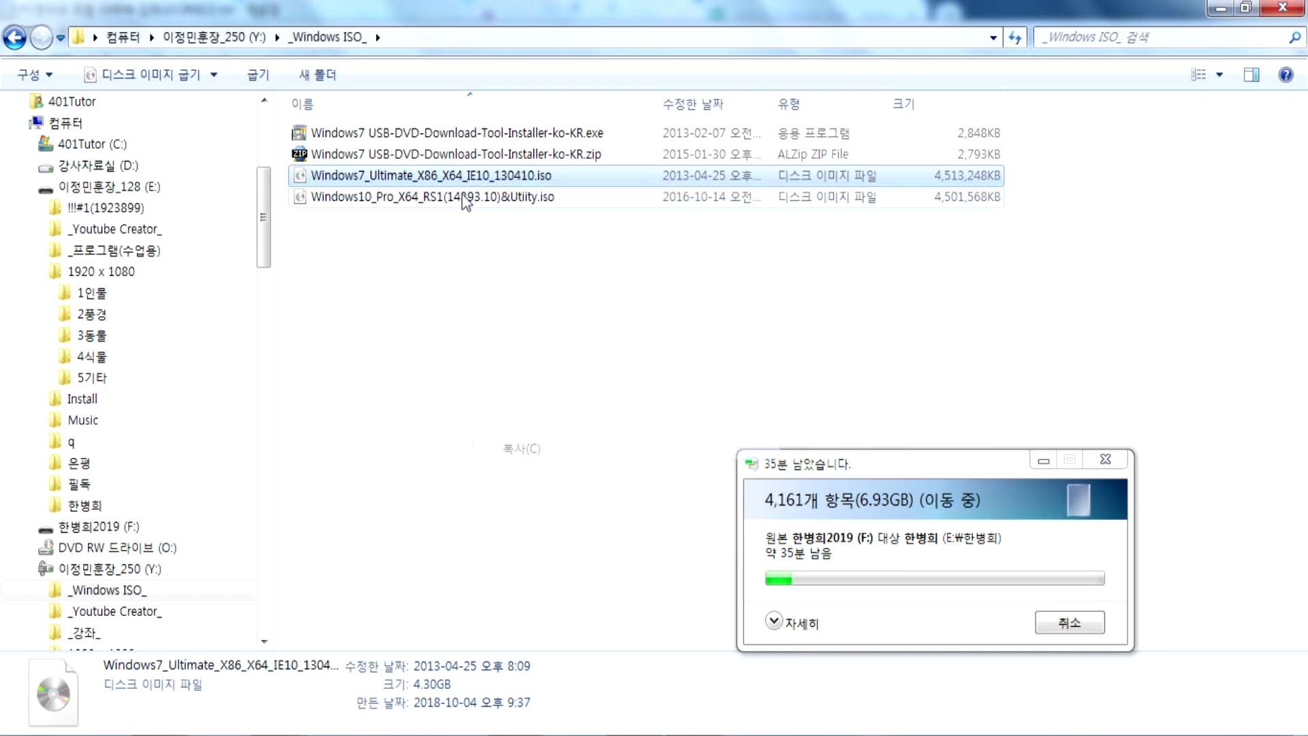
left_click(66, 123)
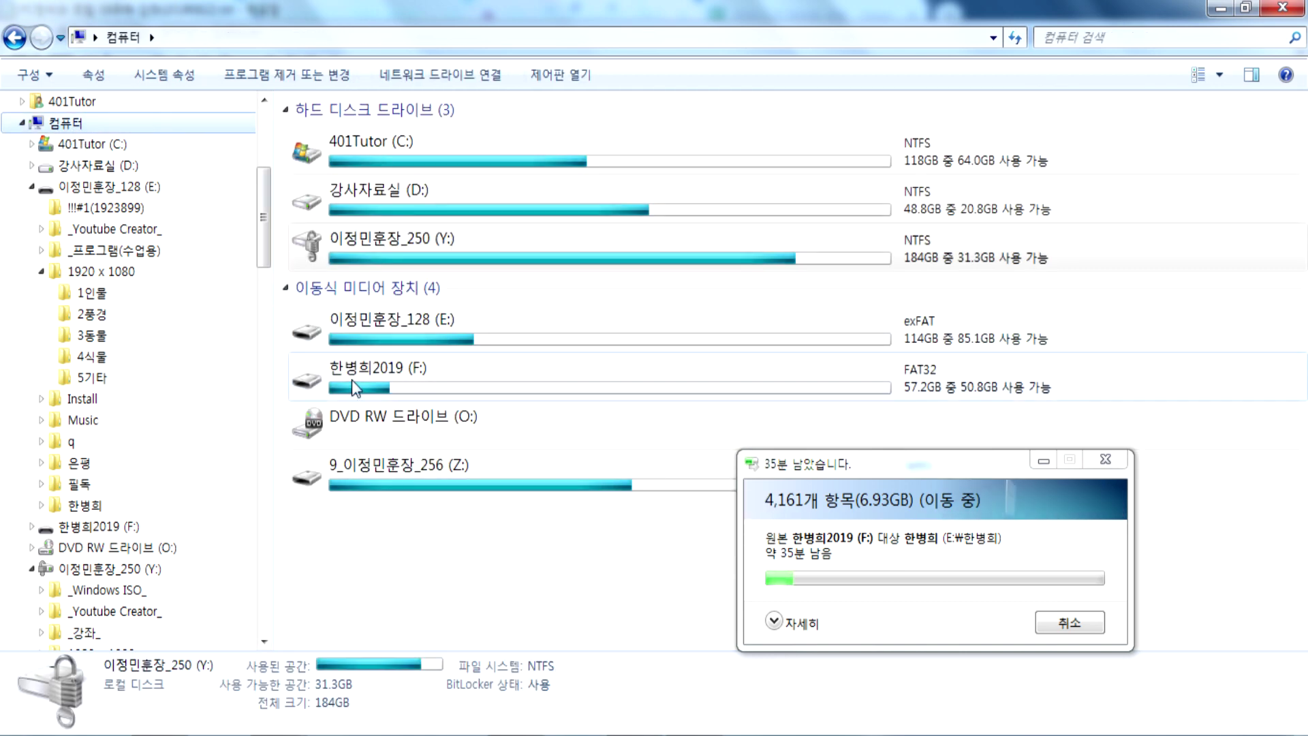
double_click(364, 388)
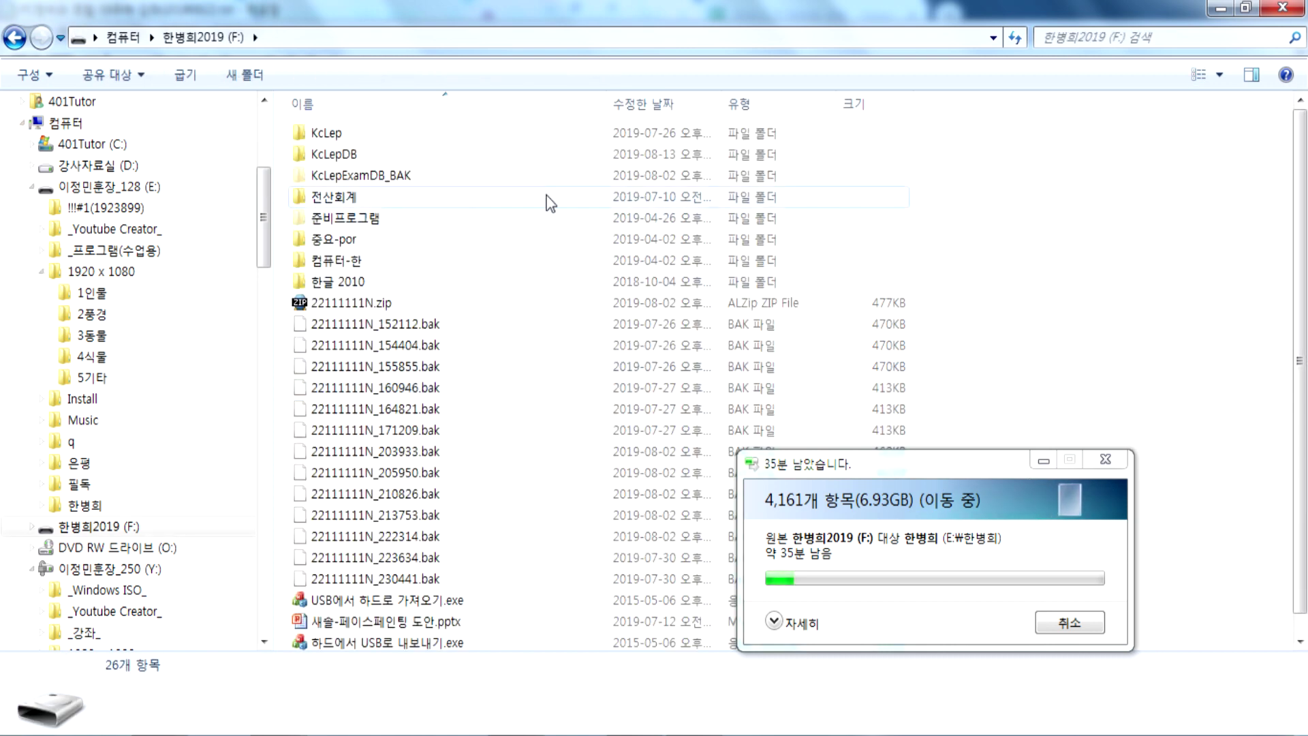
right_click(934, 157)
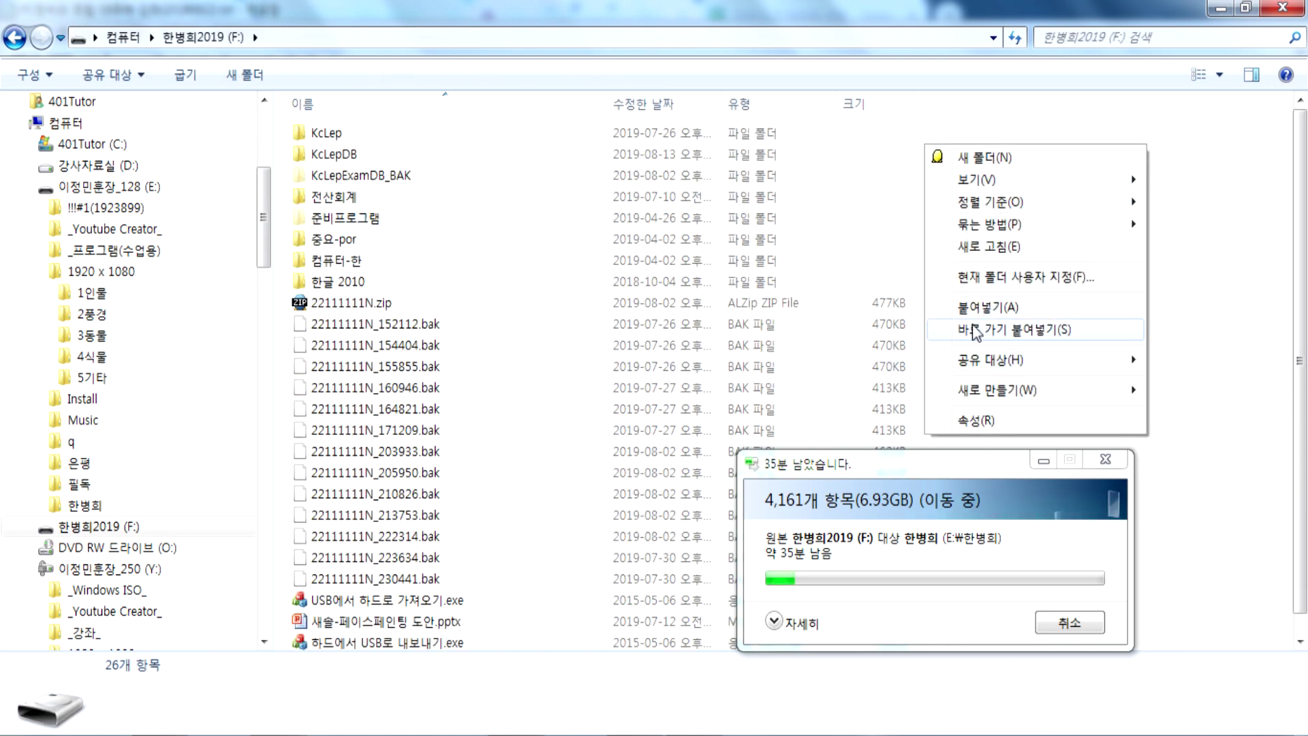
left_click(974, 308)
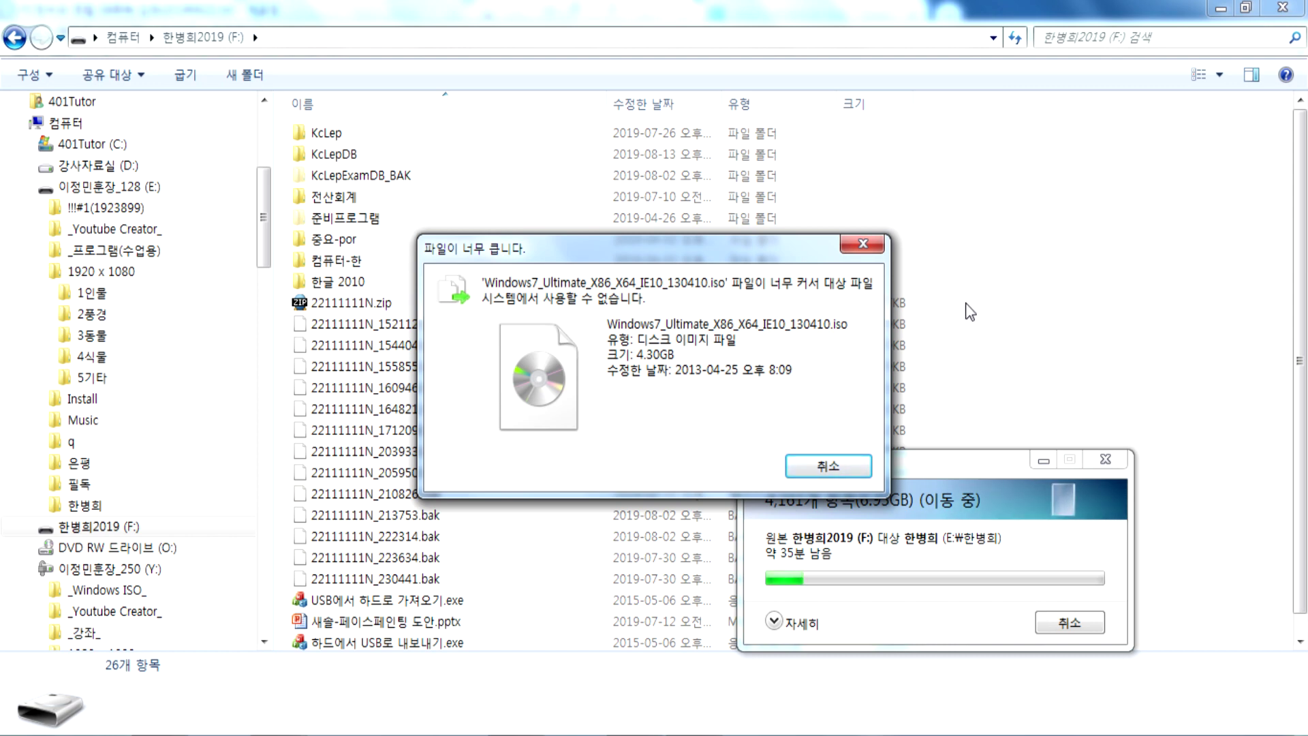
left_click_drag(616, 247, 551, 115)
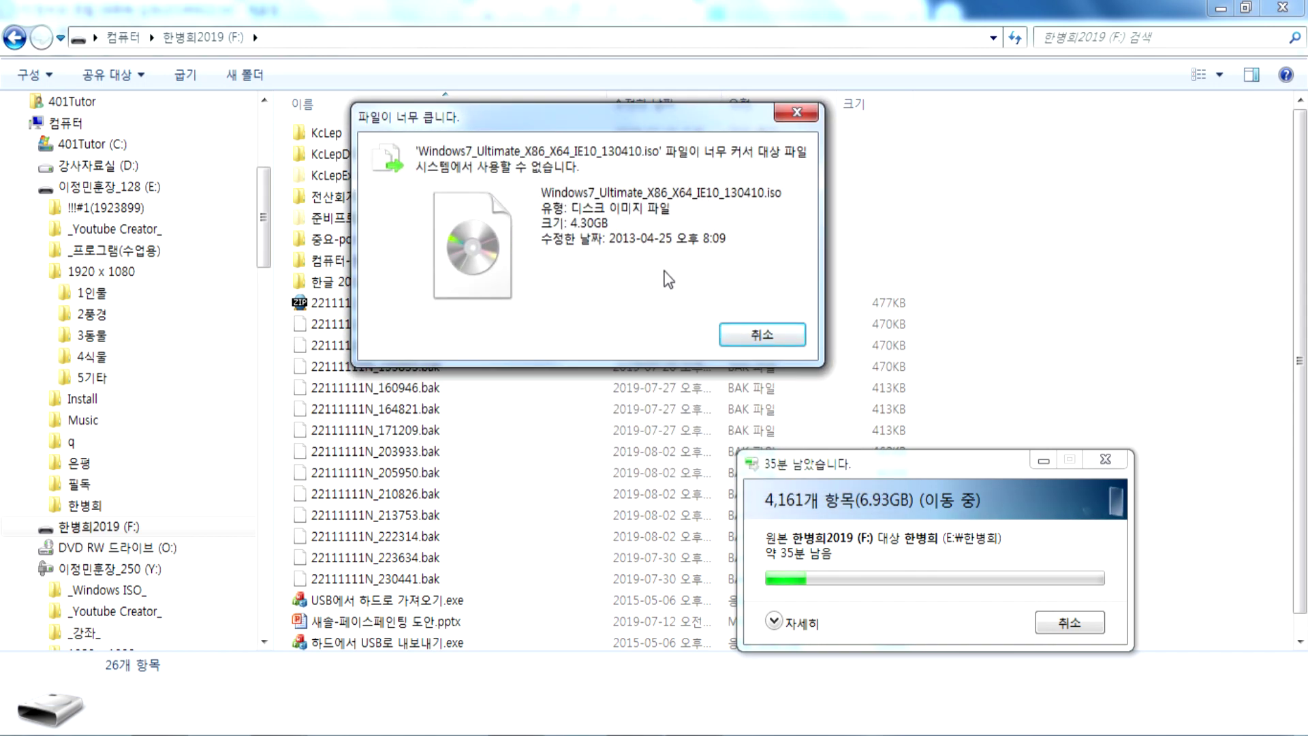
left_click(765, 341)
left_click(65, 123)
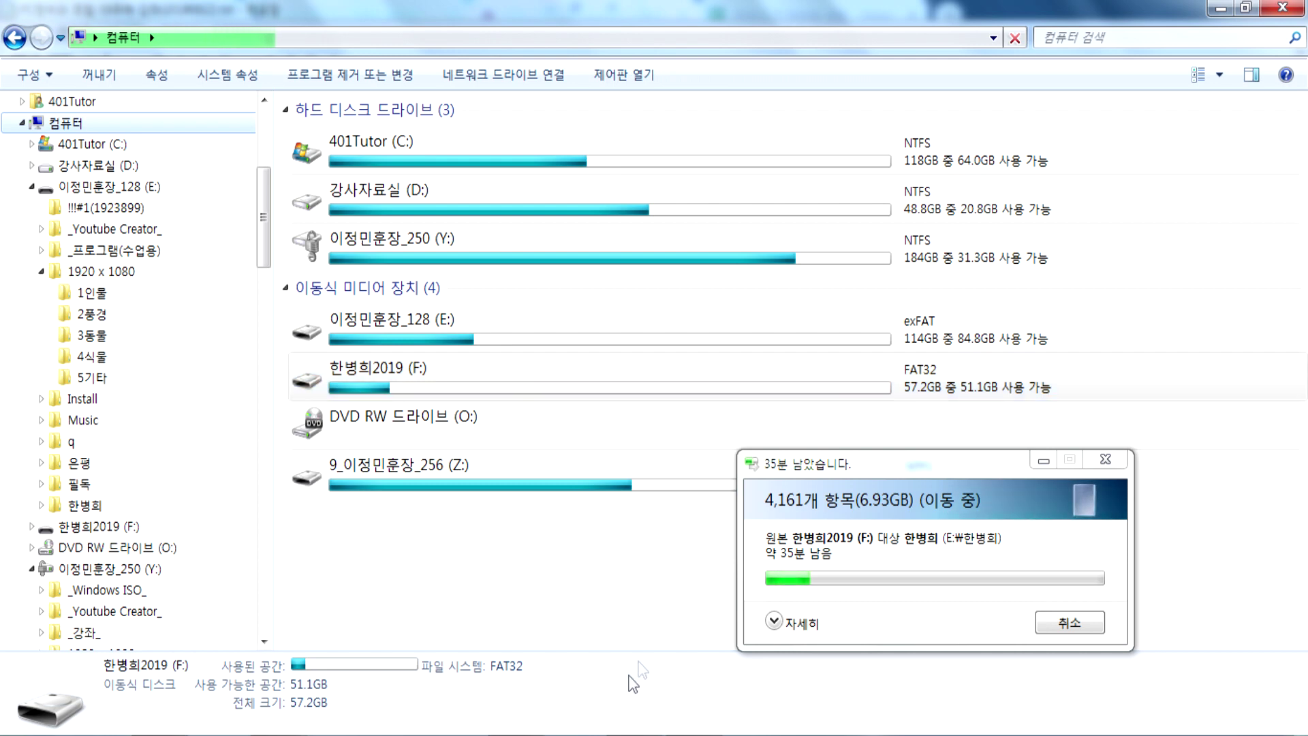
Note NTFS isn't recognized on smart devices, and start exFAT with 'PC, 스마트기기에서 인식된다.'.
key("alt+Tab")
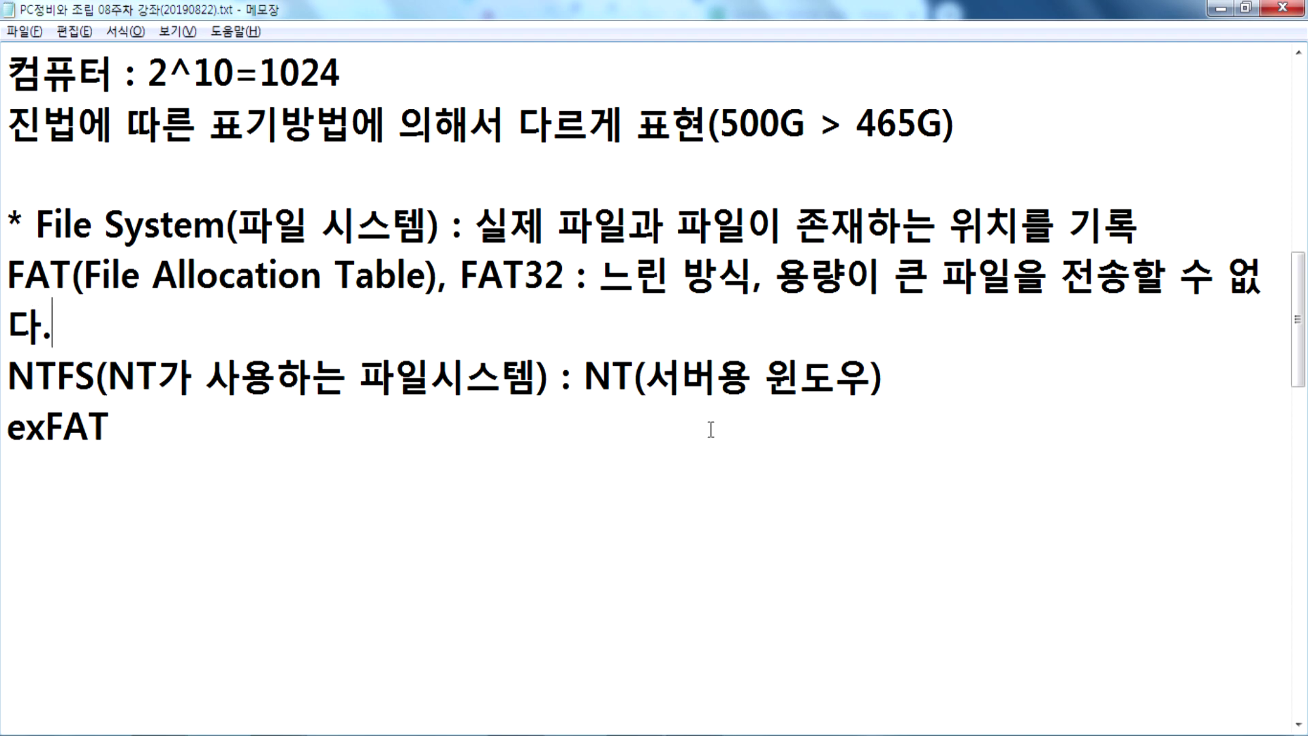
type(": 스마트기기에서는 인식이 안된다.")
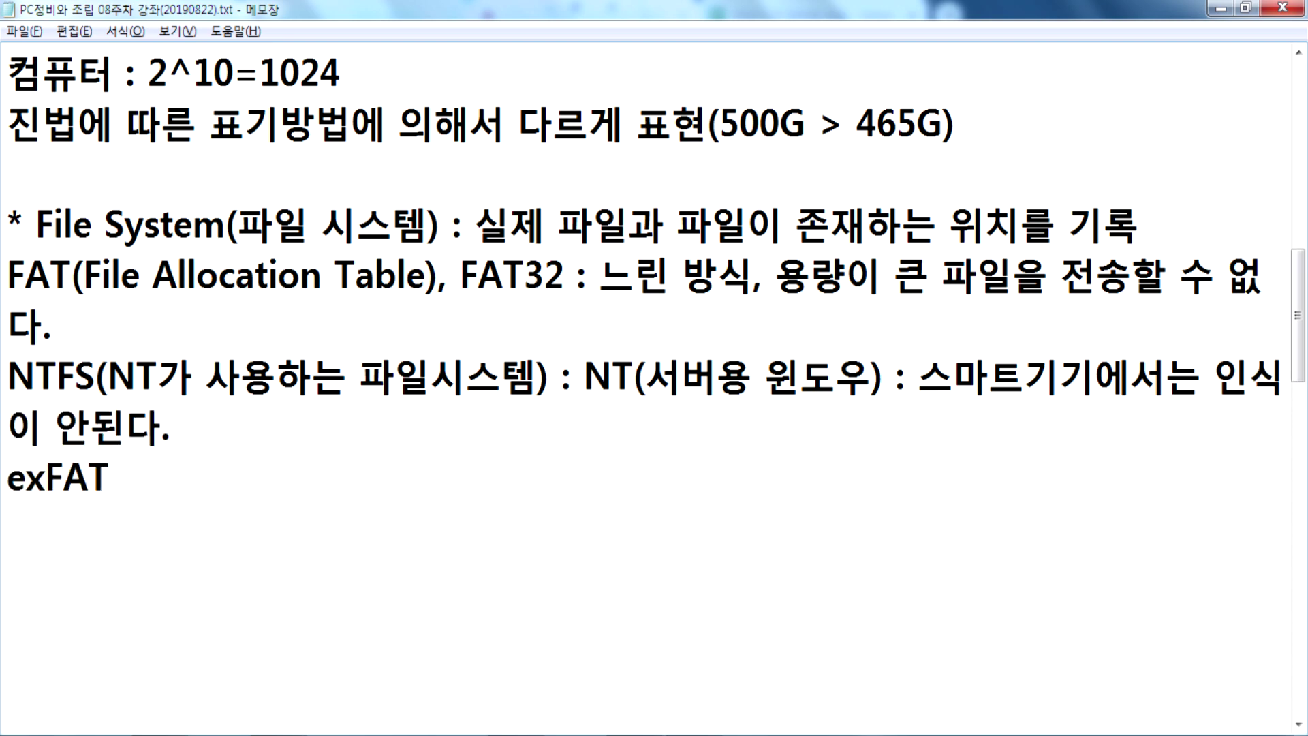
left_click(110, 477)
type(": PC")
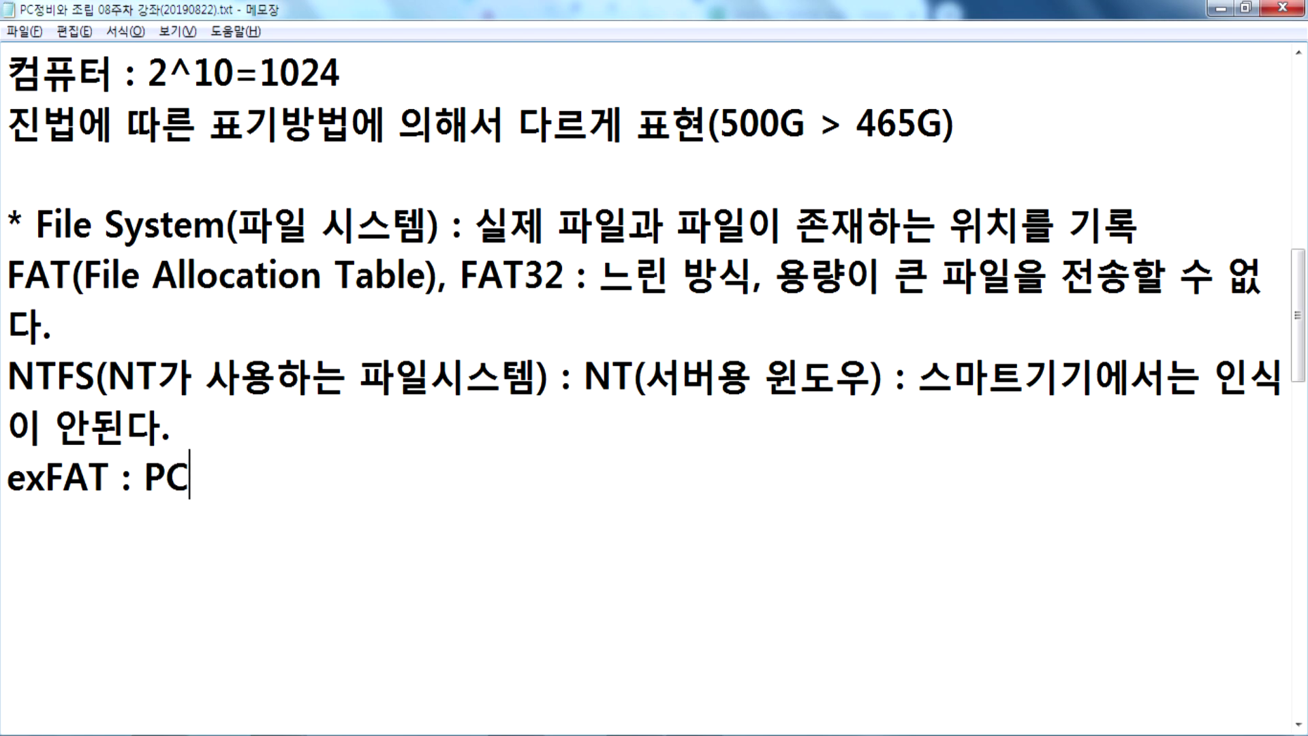
type(", tma")
key("BackSpace")
key("BackSpace")
key("BackSpace")
key("Hangul")
type("스마트기기에서 인")
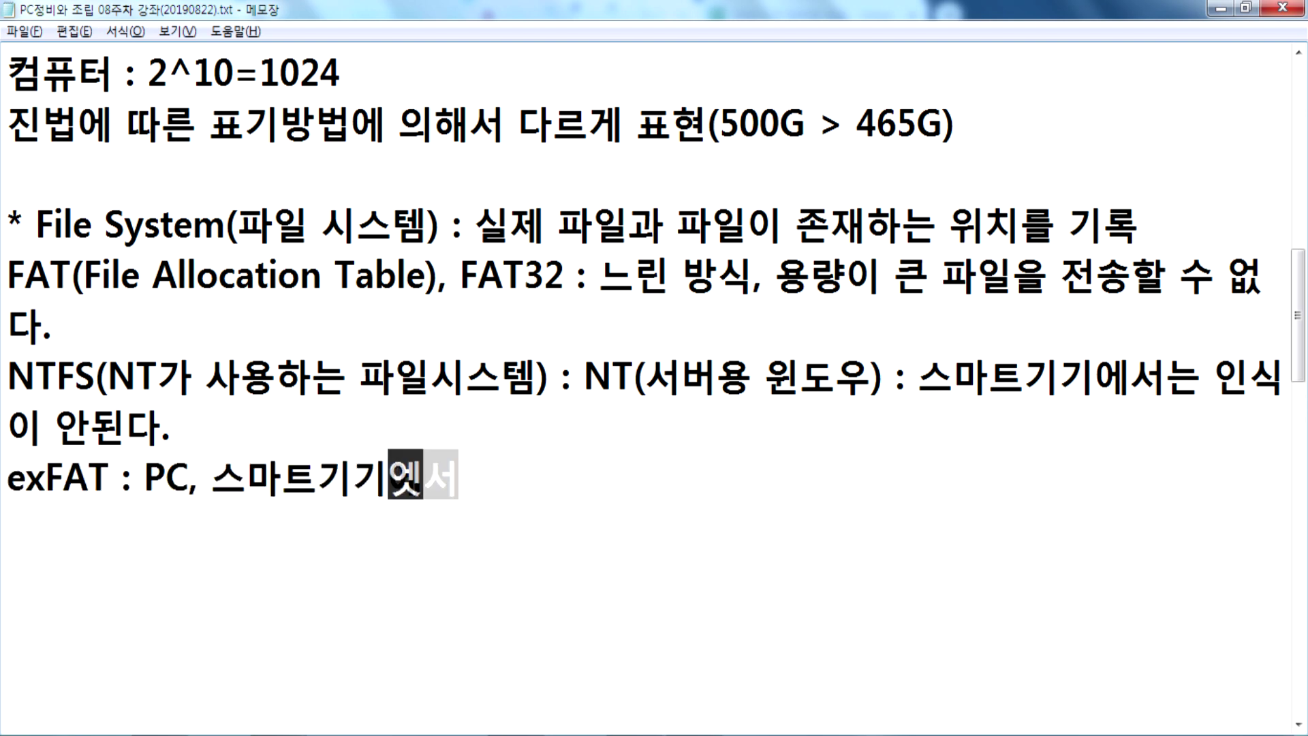
type("식된다.")
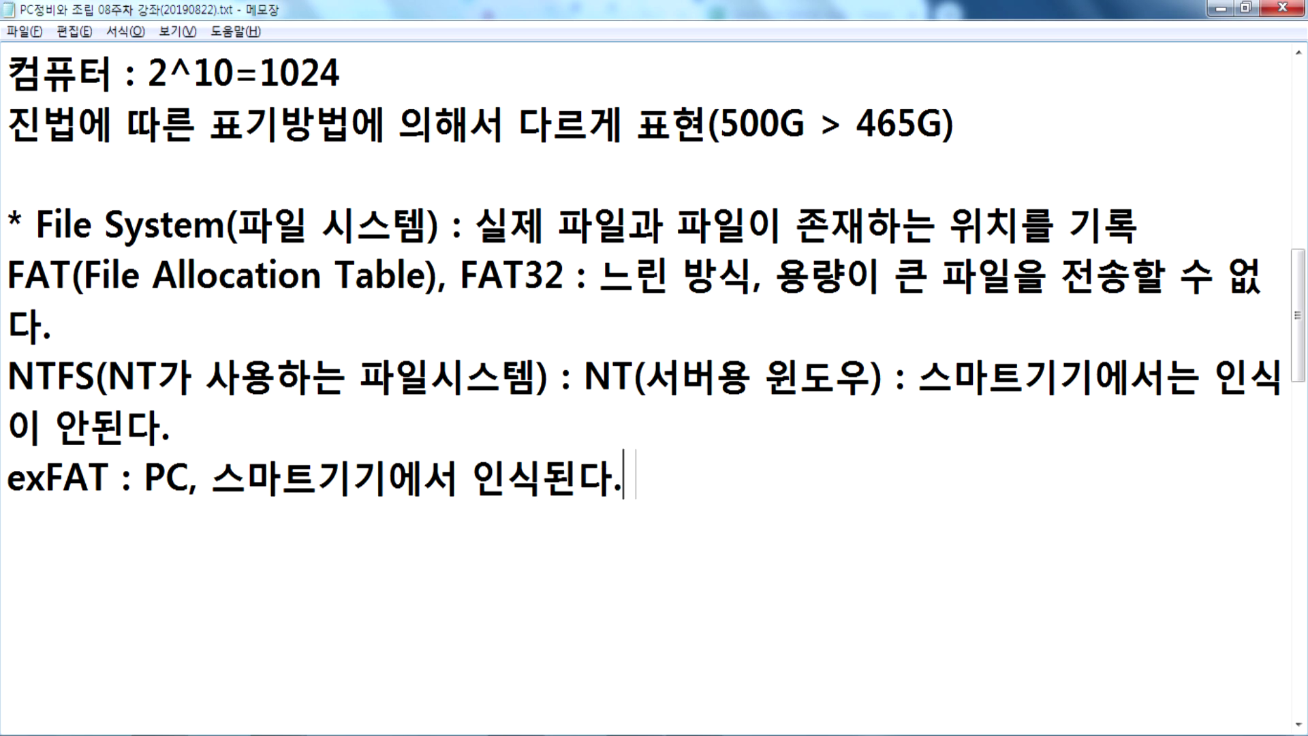
type(" ㅅㅡ")
Finish the exFAT line with '디지털TV에서는 인식불가(?)'.
key("BackSpace")
key("BackSpace")
type("디지털")
key("Hangul")
type("TV")
key("Hangul")
type("에서는 인")
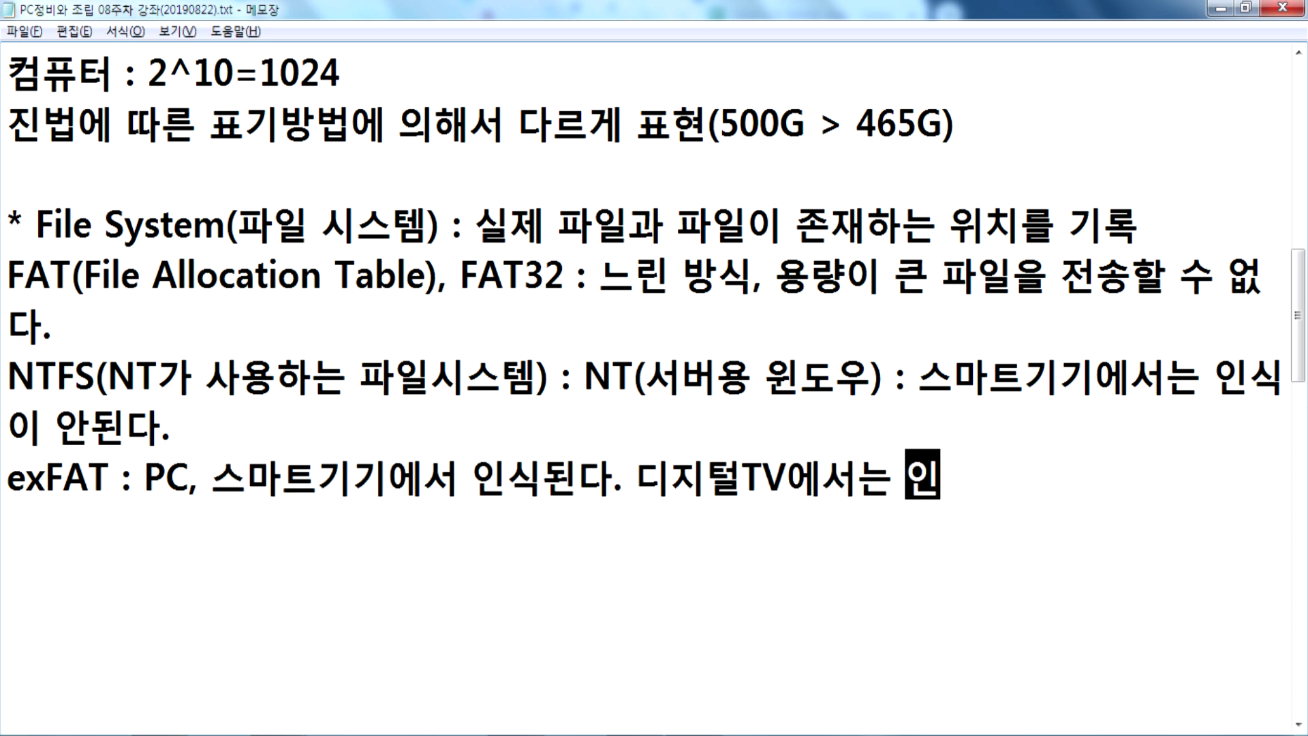
type("식ㅂㅜㄹ가")
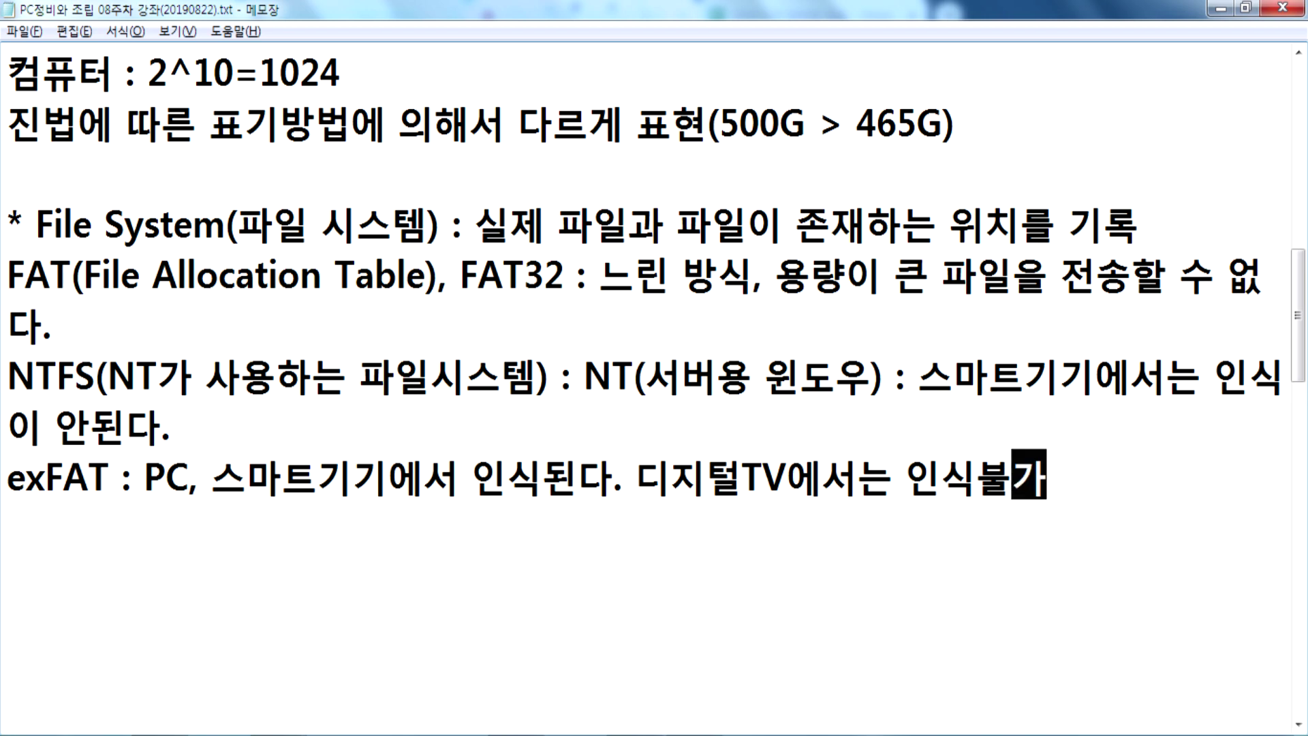
type("(?)")
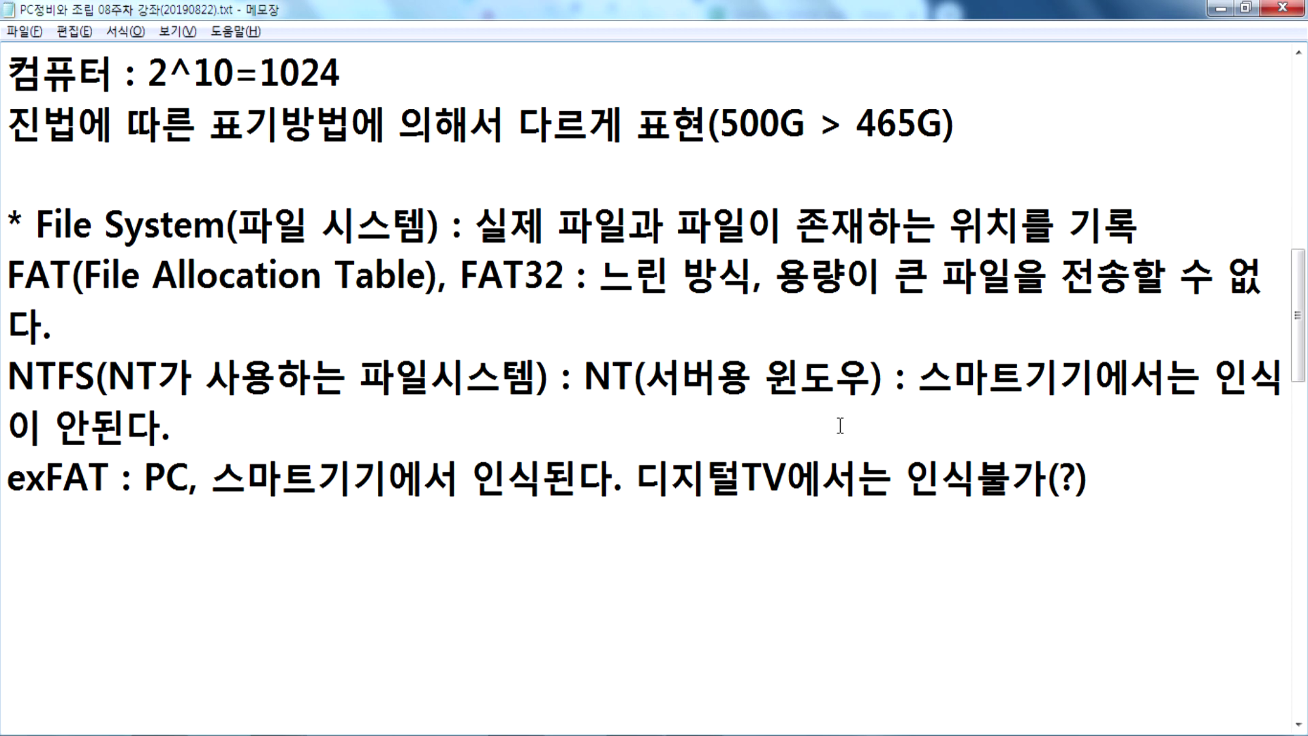
left_click_drag(7, 480, 112, 477)
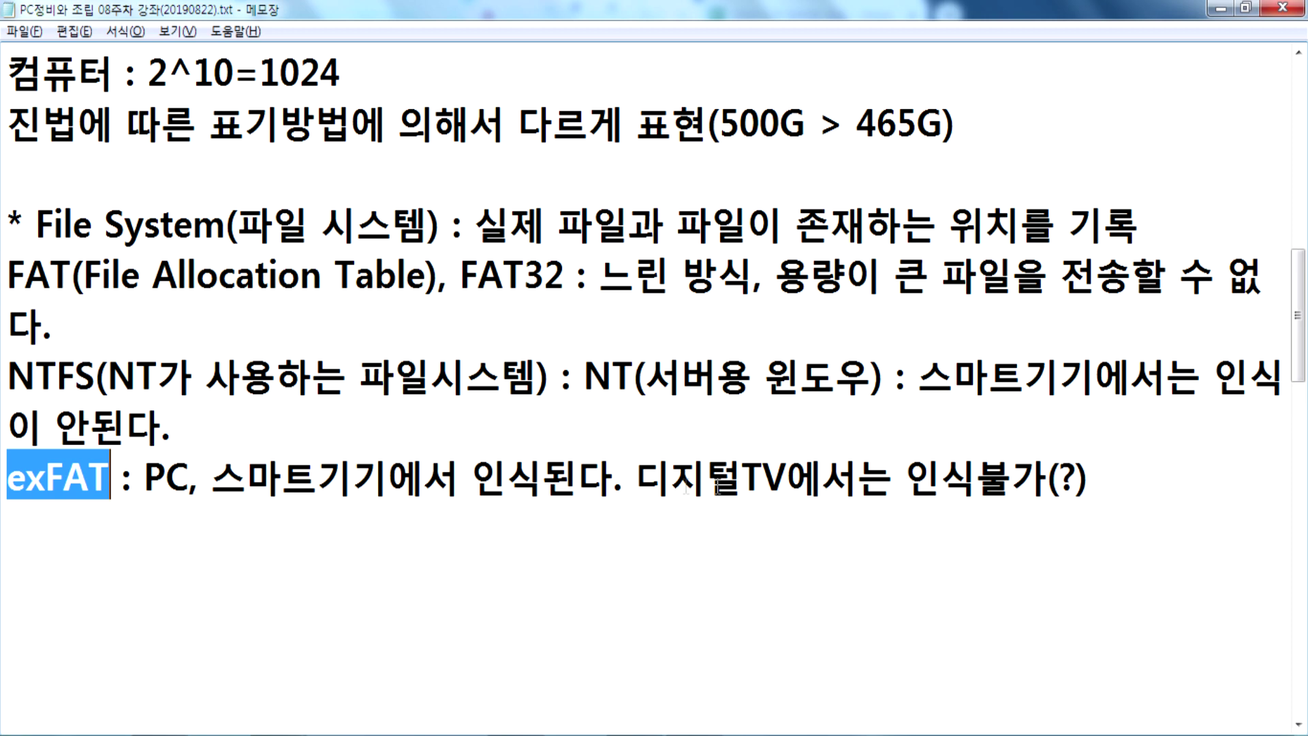
left_click(143, 475)
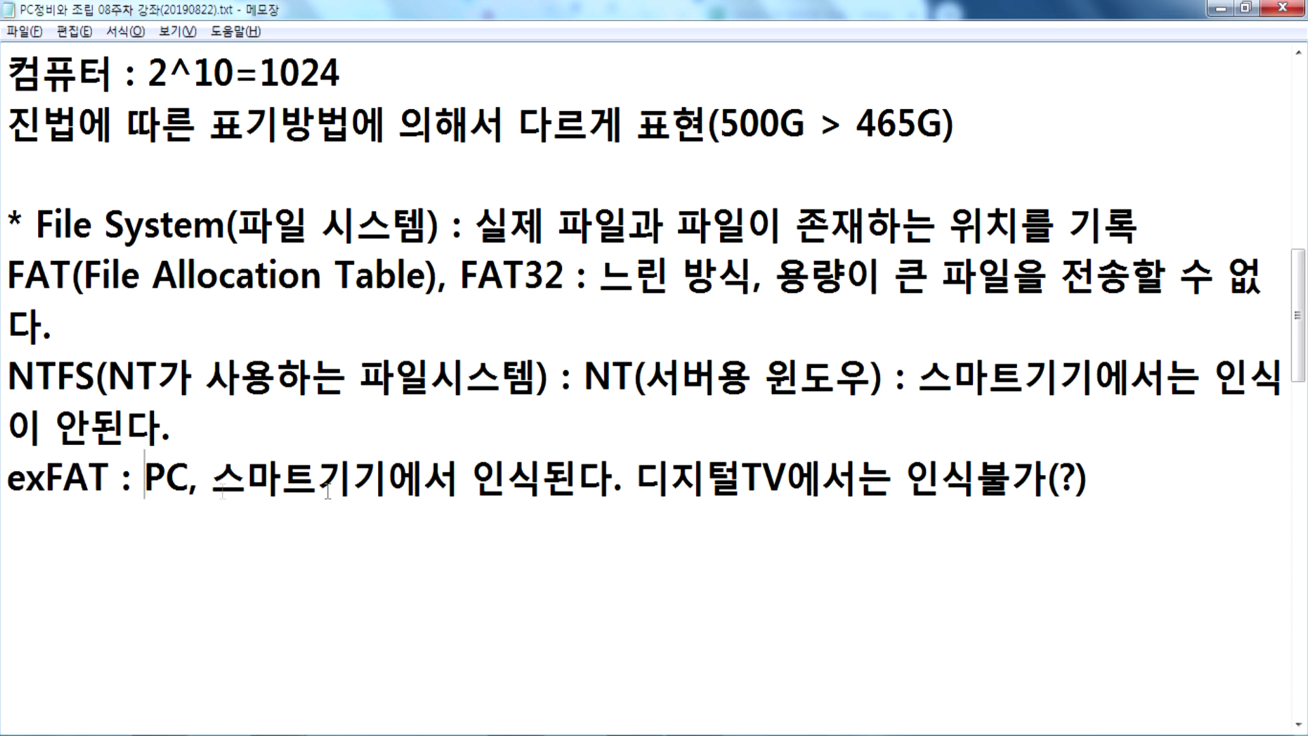
left_click_drag(102, 477, 3, 480)
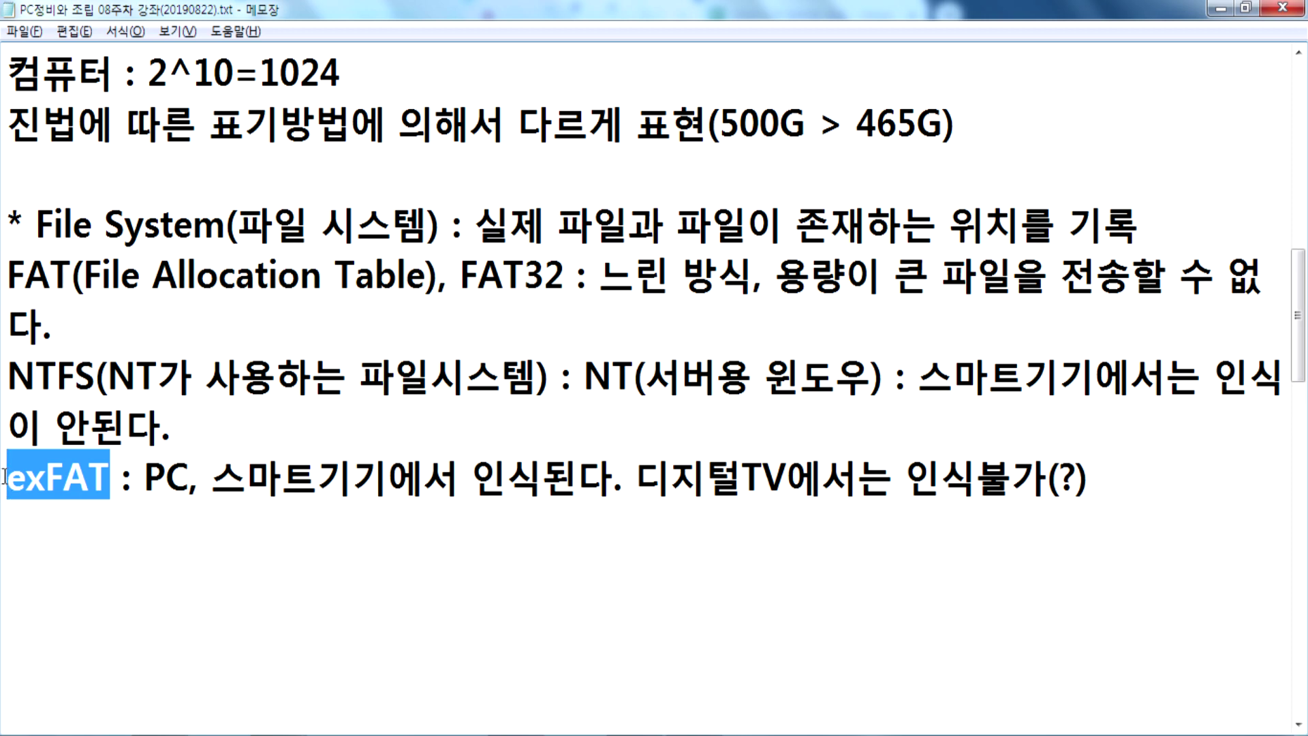
left_click_drag(11, 385, 97, 376)
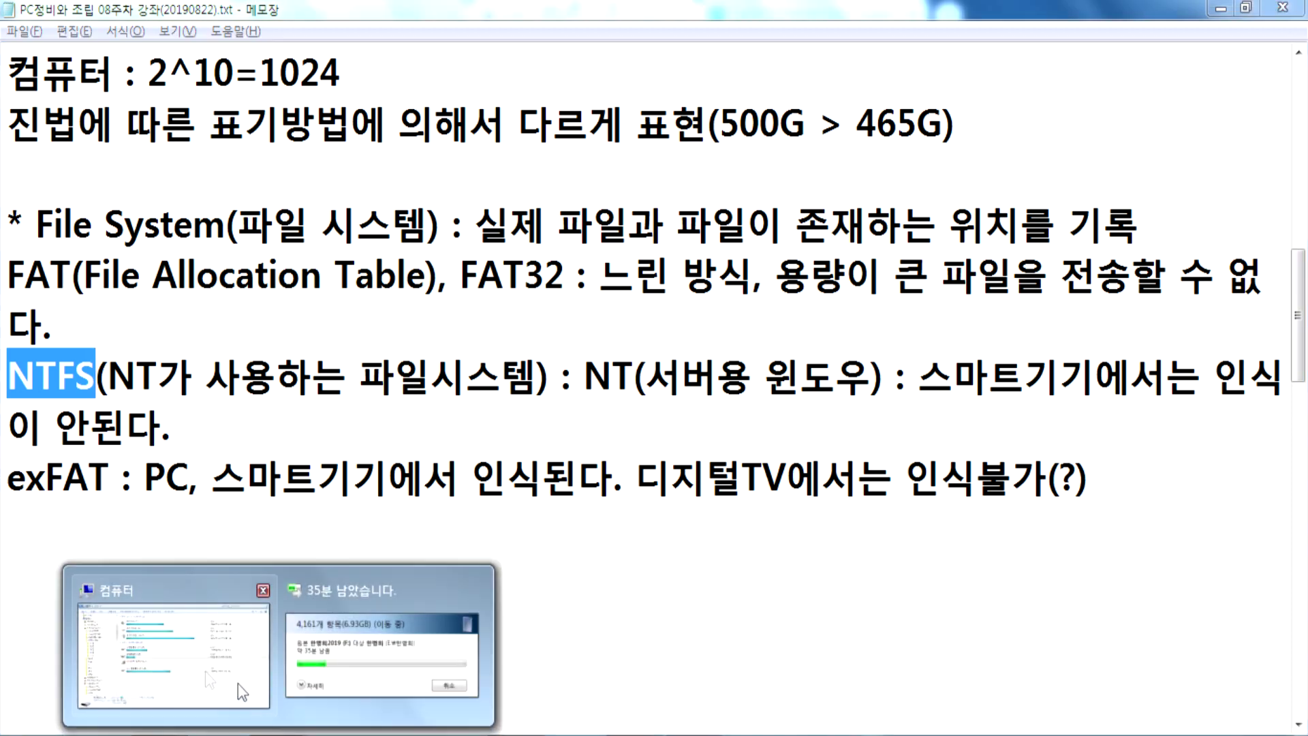
Compare the exFAT E: drive's details with the Z: drive while the move runs.
left_click(239, 684)
left_click(935, 326)
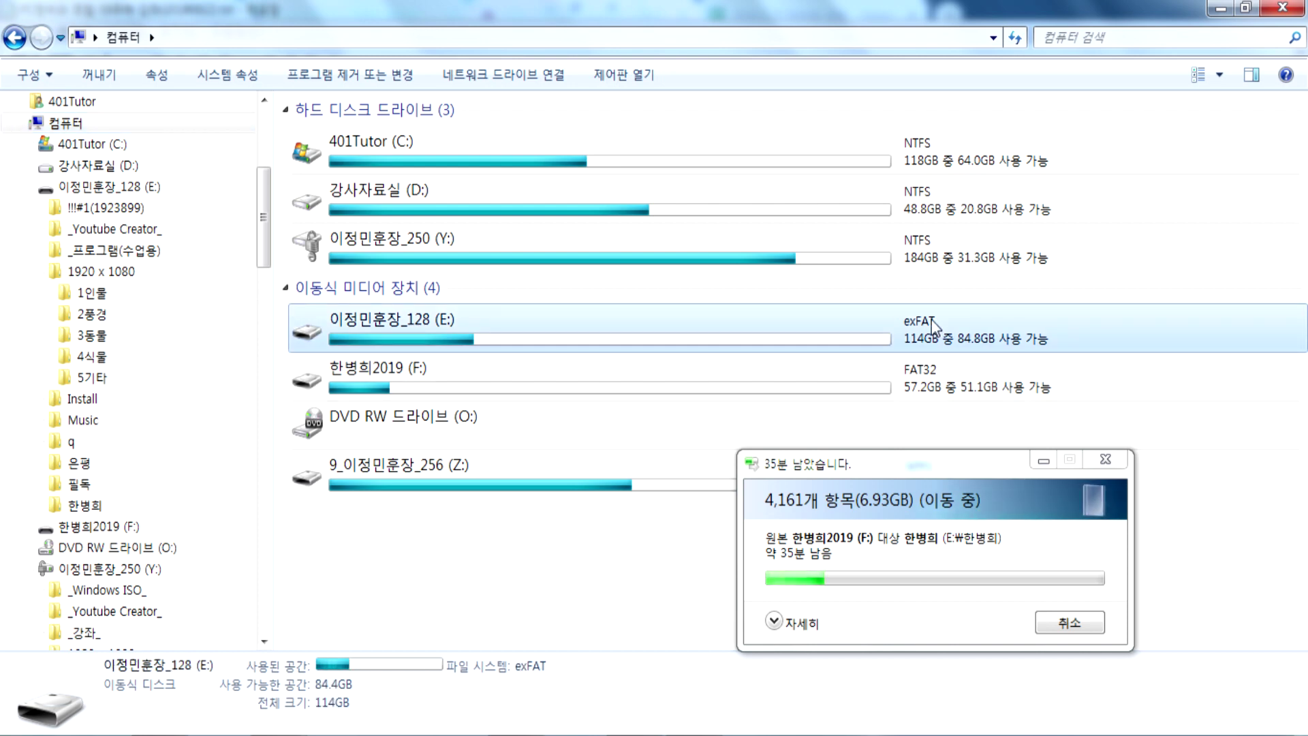
left_click(376, 480)
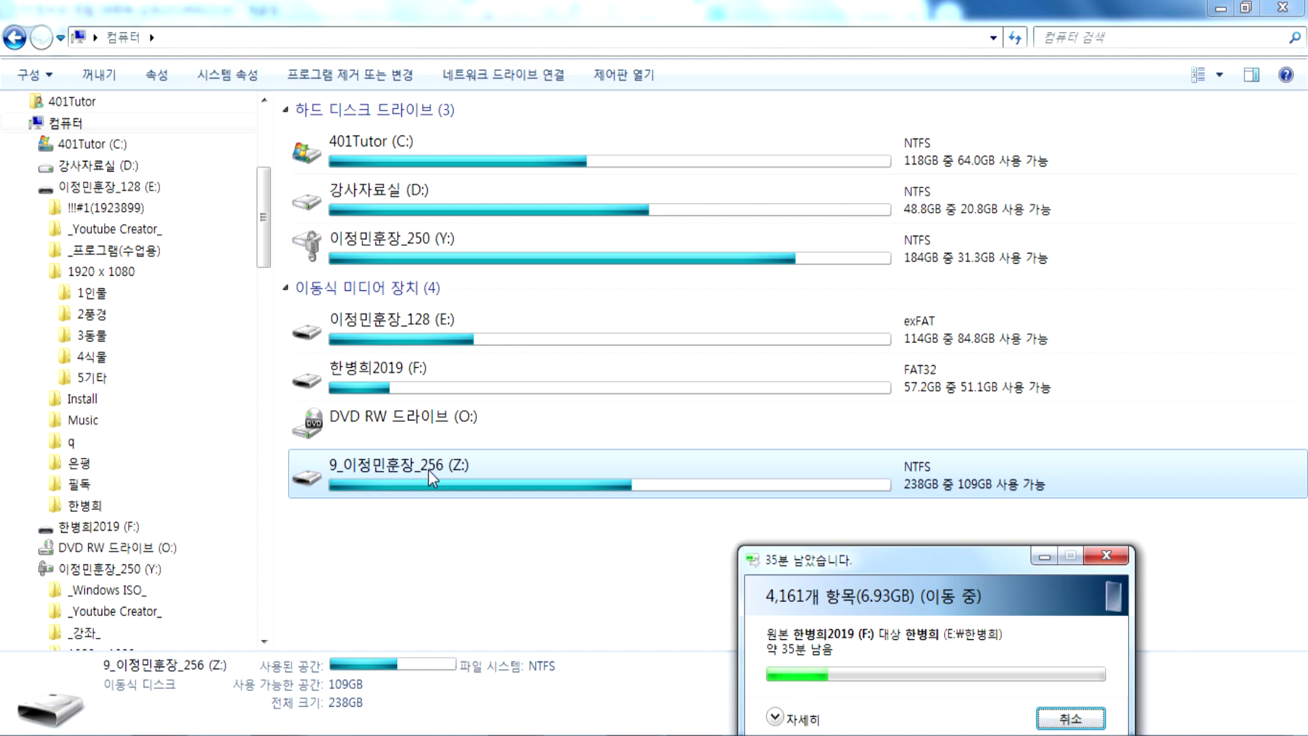
left_click(391, 346)
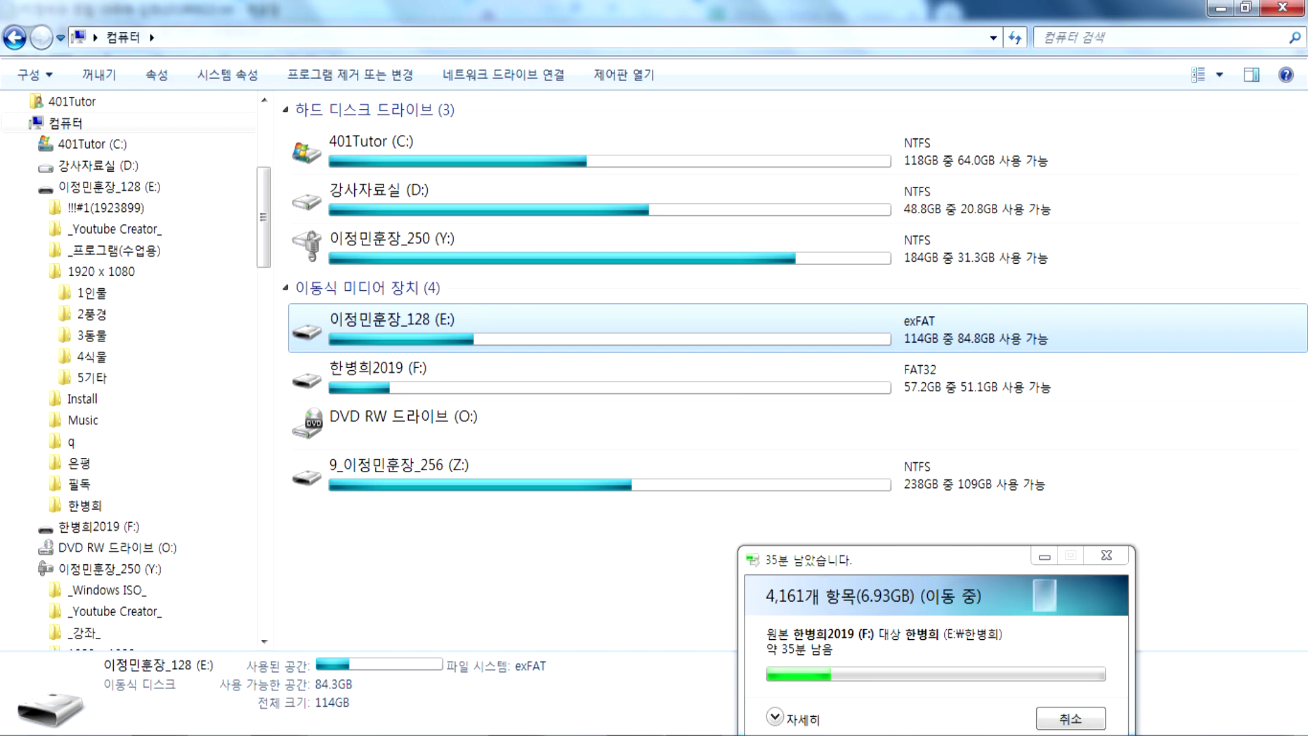
Switch back to Notepad and place the cursor below the exFAT line.
key("alt+Tab")
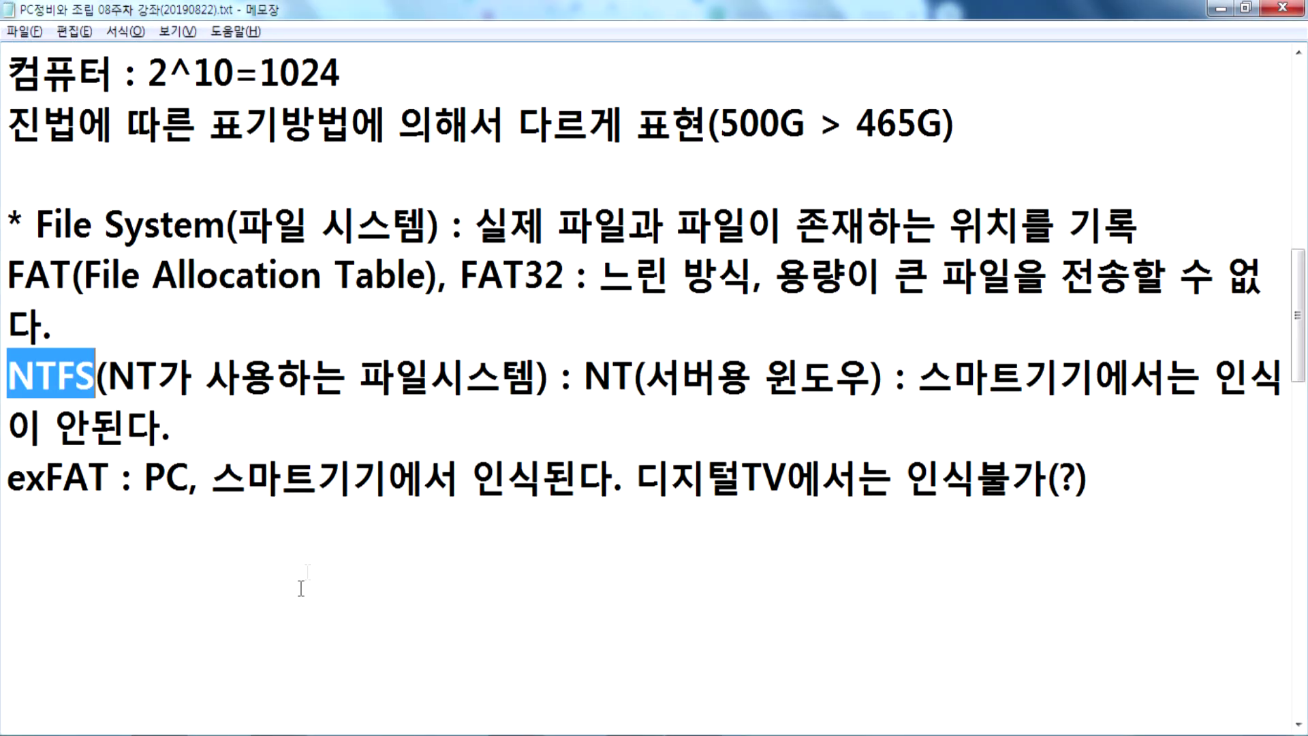
left_click(304, 532)
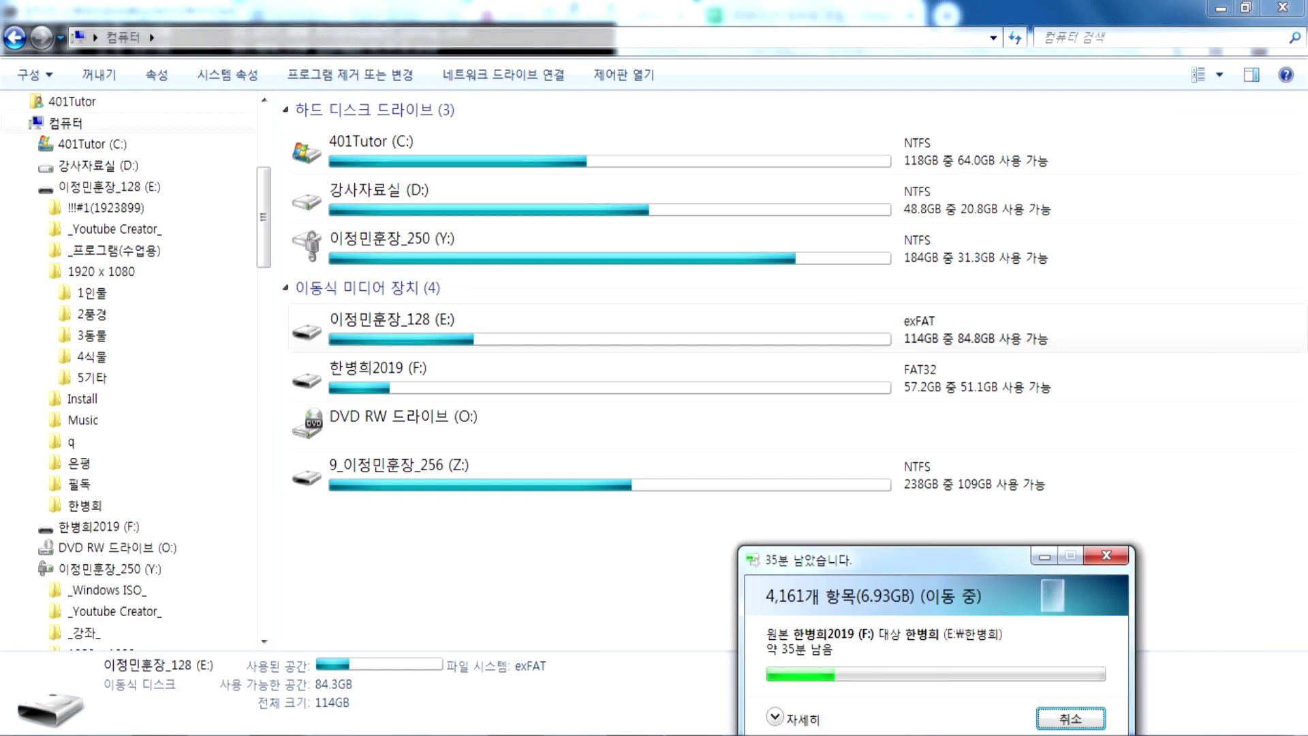
Check the FAT32 F: drive's details, browse its files, and go back to Computer.
mouse_move(319, 692)
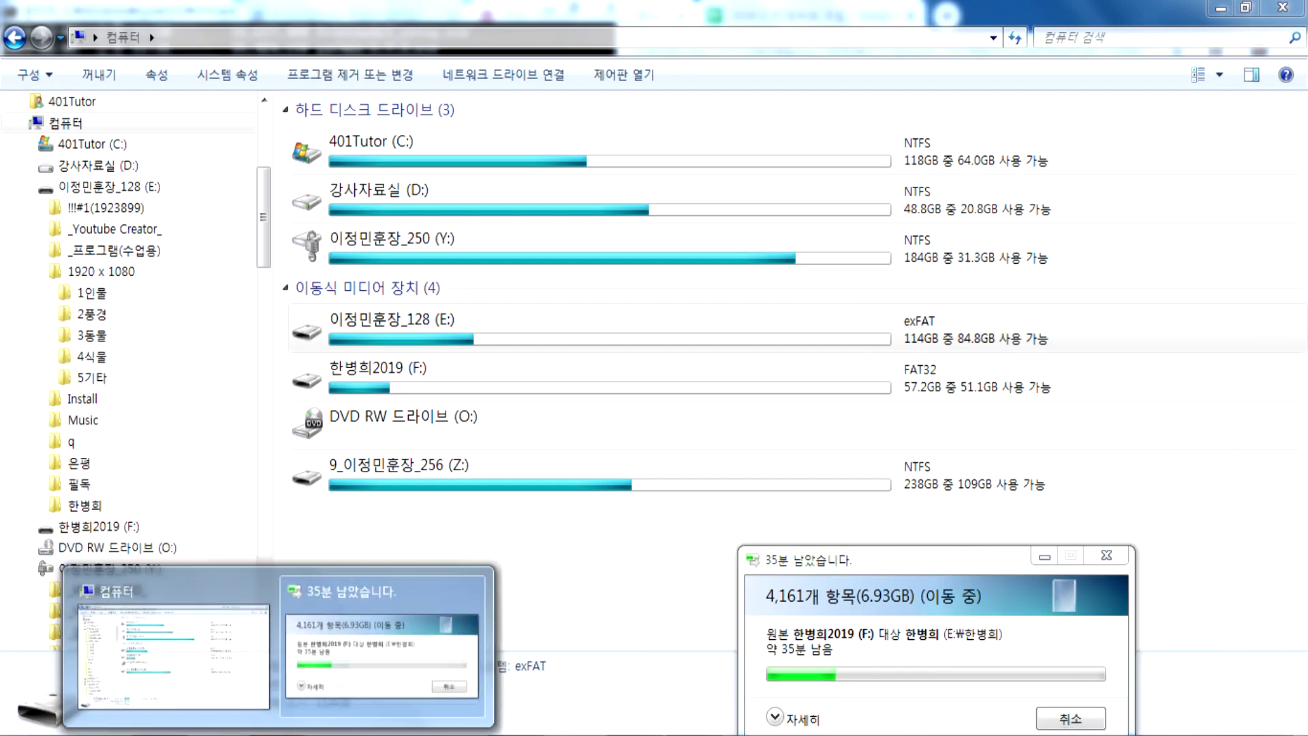
left_click(422, 385)
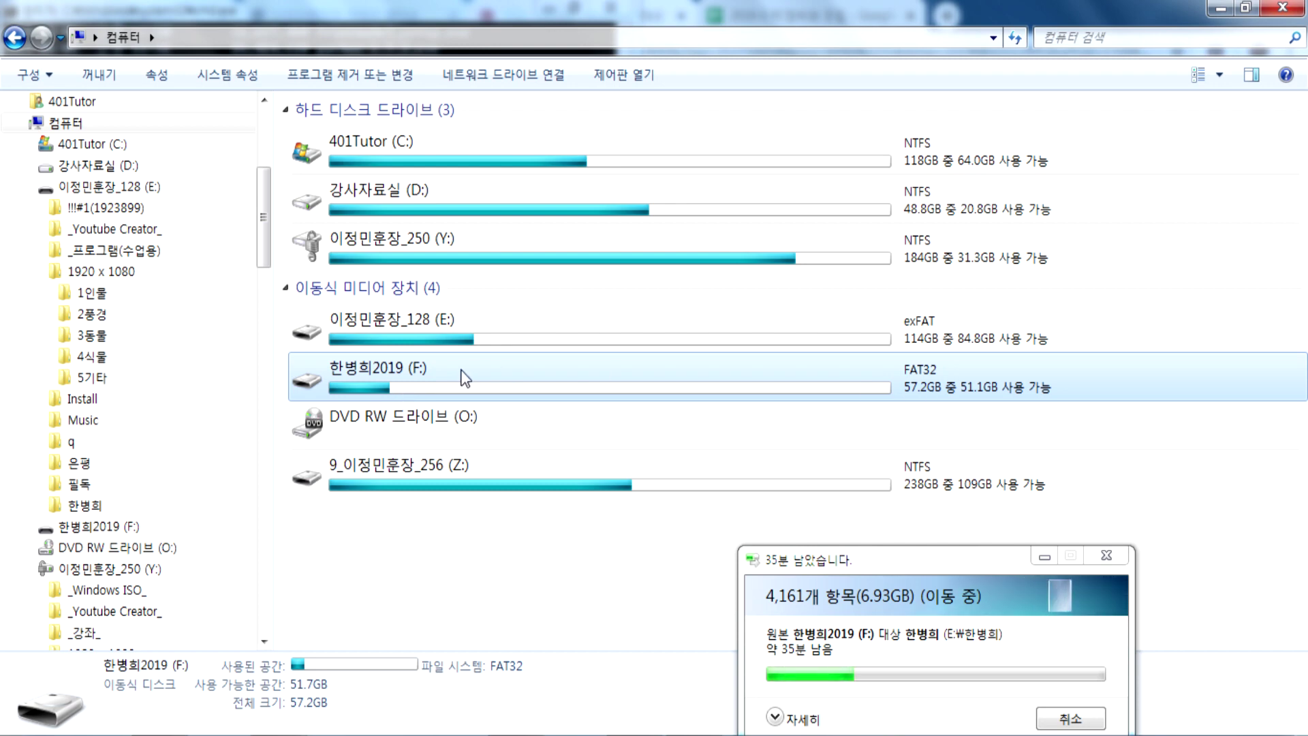
double_click(384, 370)
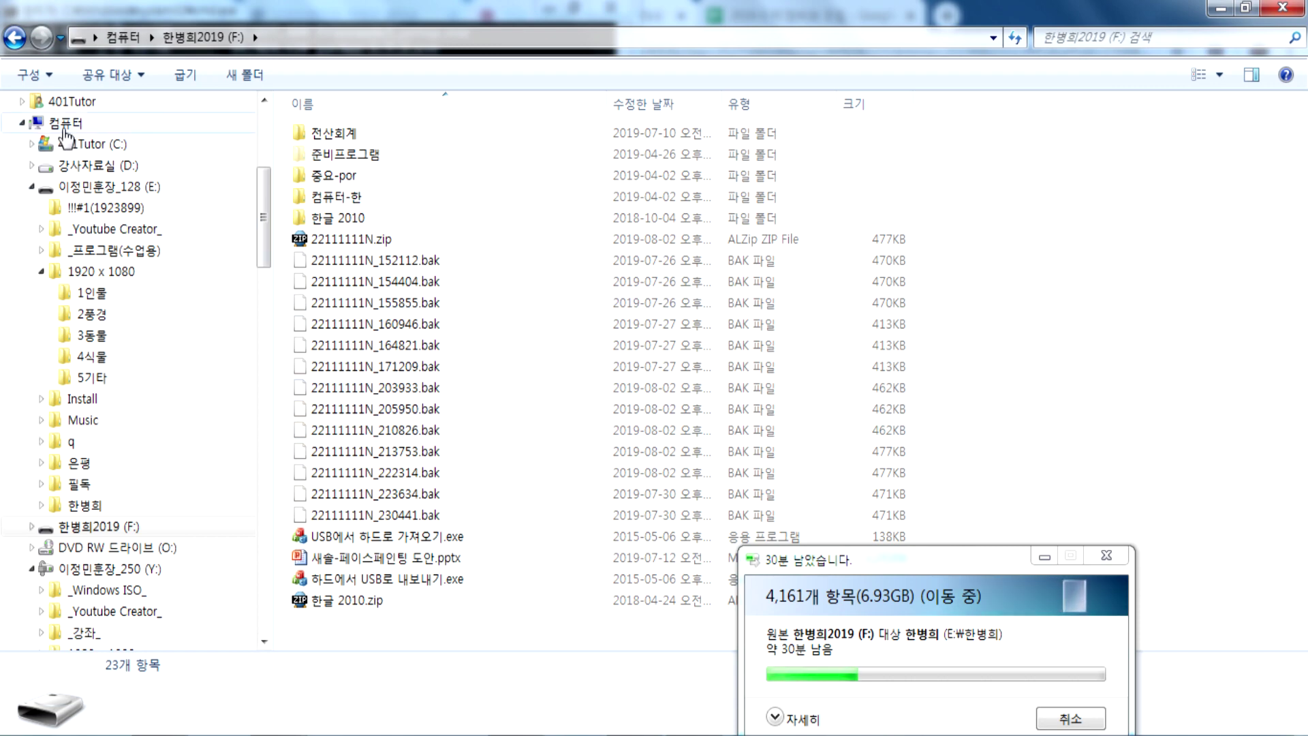
left_click(62, 125)
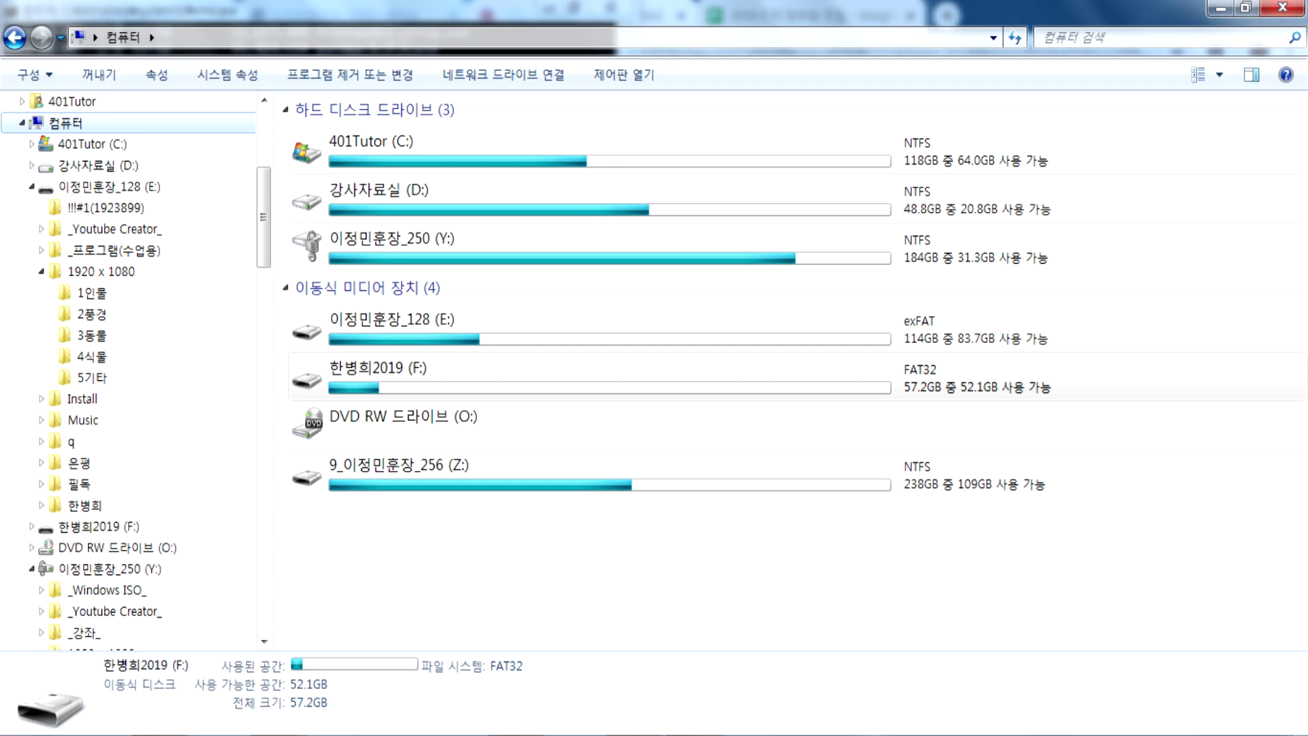
Delete the extra blank lines between the exFAT note and the ★ drive-letter heading.
key("alt+Tab")
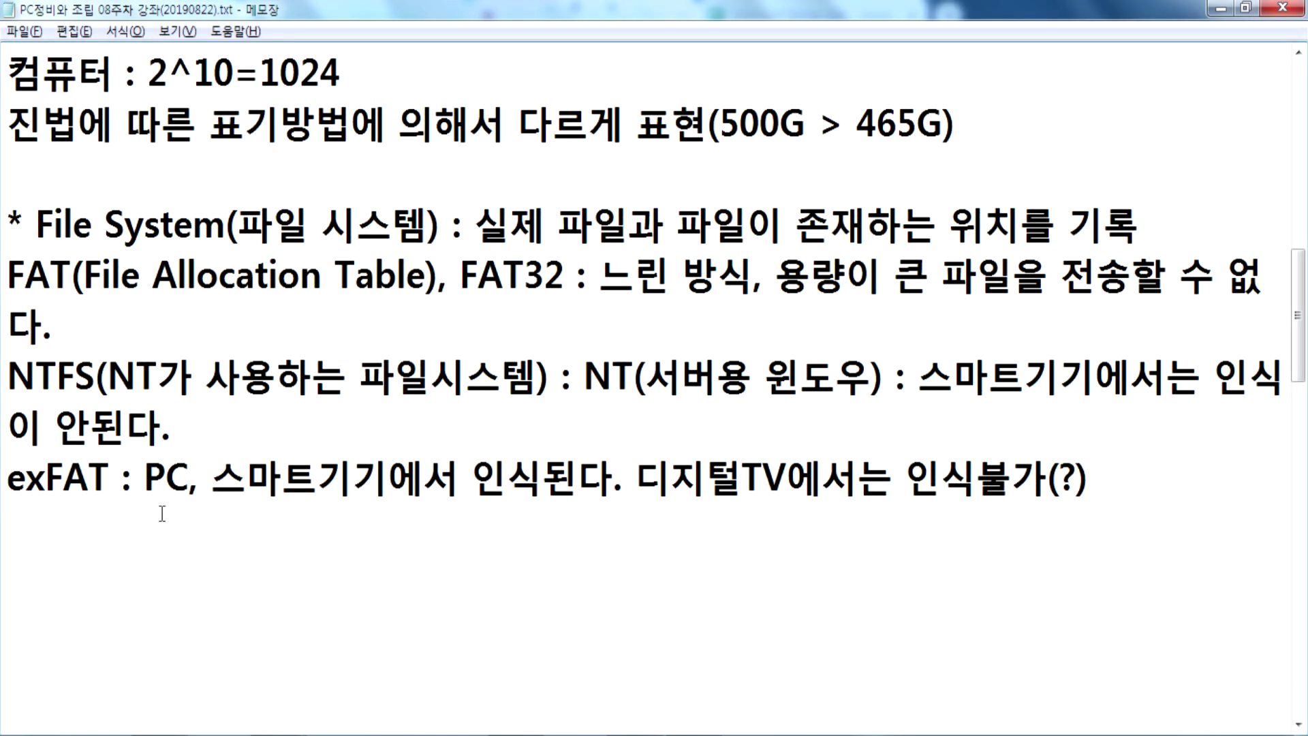
scroll(164, 512, "down", 1)
key("Delete")
key("Delete")
key("Delete")
key("Delete")
key("Delete")
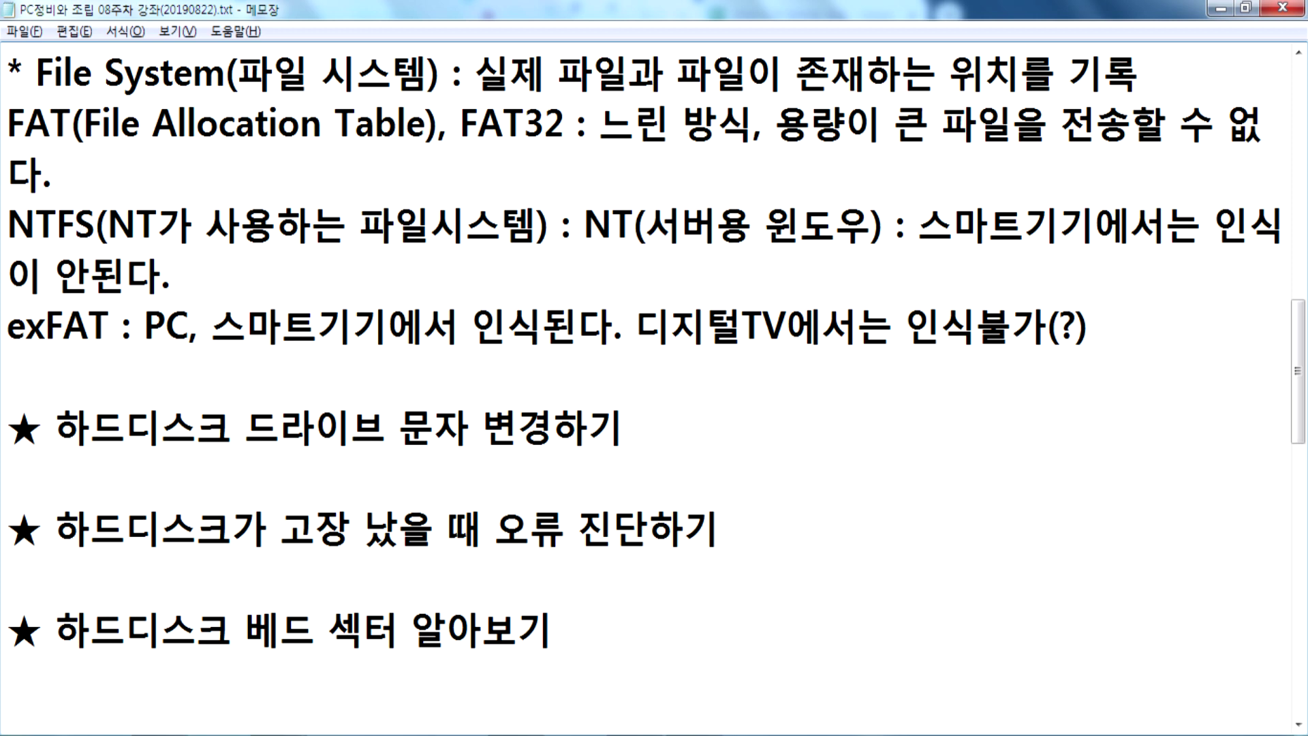
Review the details of the C:, D:, Y:, Z: and DVD RW (O:) drives in turn.
left_click(218, 692)
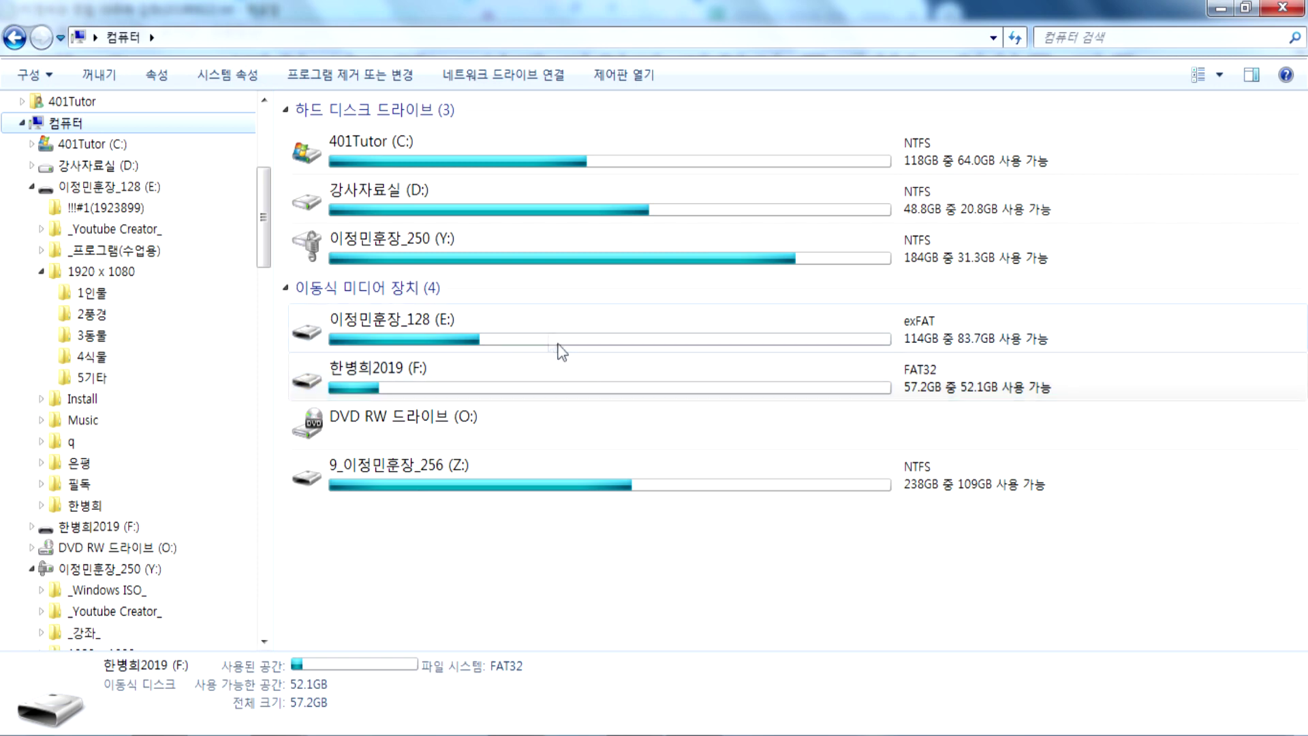
left_click(423, 142)
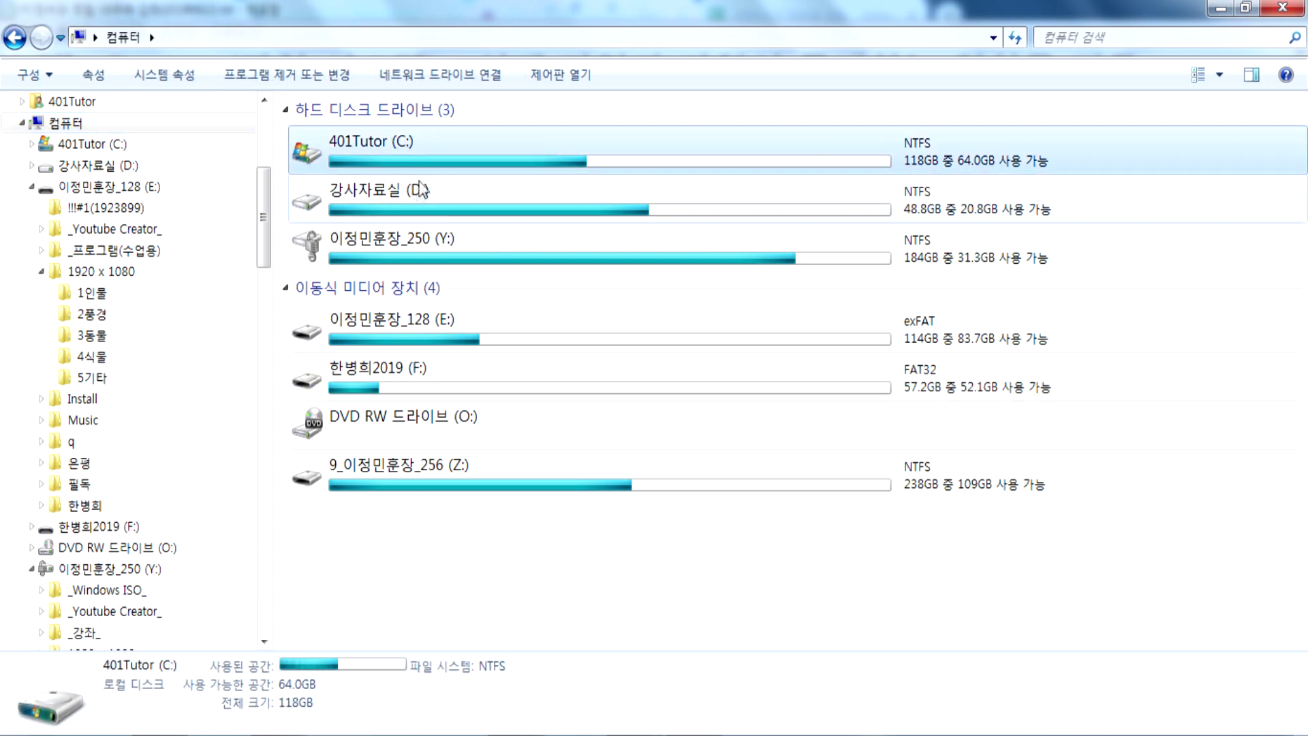
left_click(417, 191)
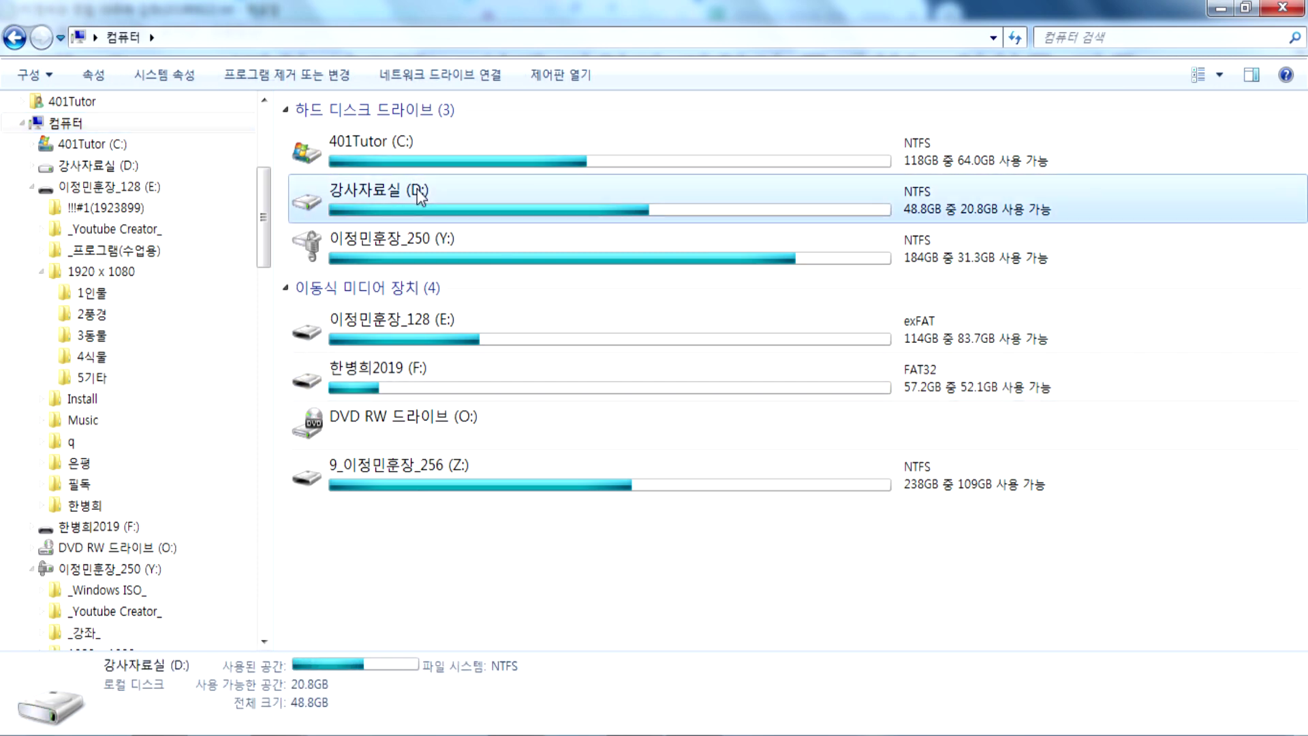
left_click(416, 239)
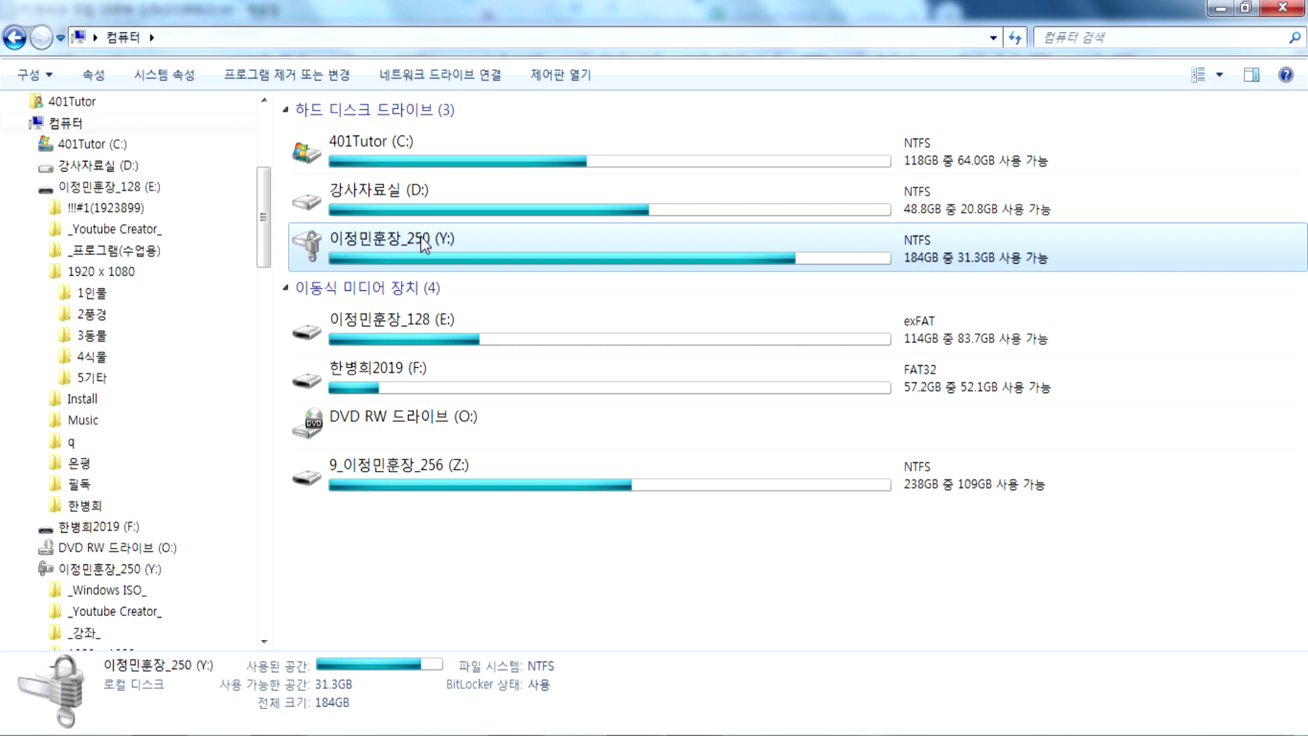
left_click(443, 474)
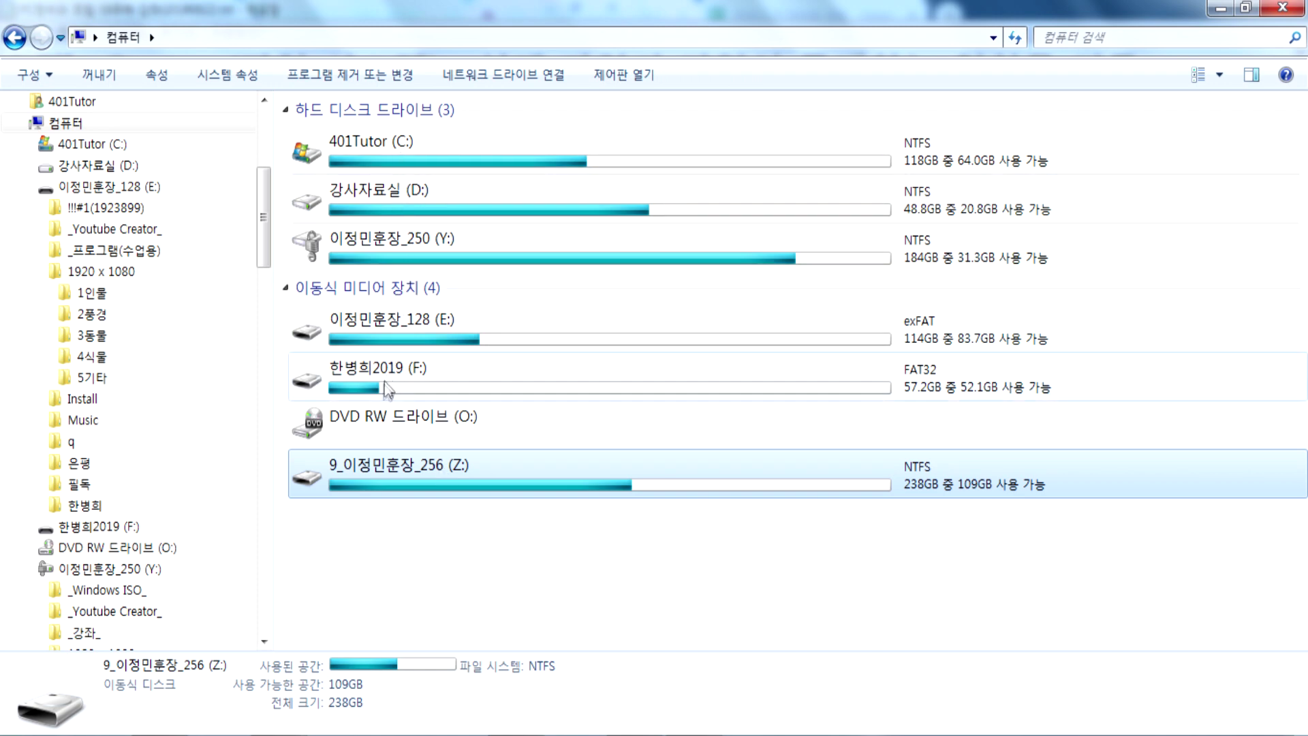
left_click(568, 547)
left_click(442, 467)
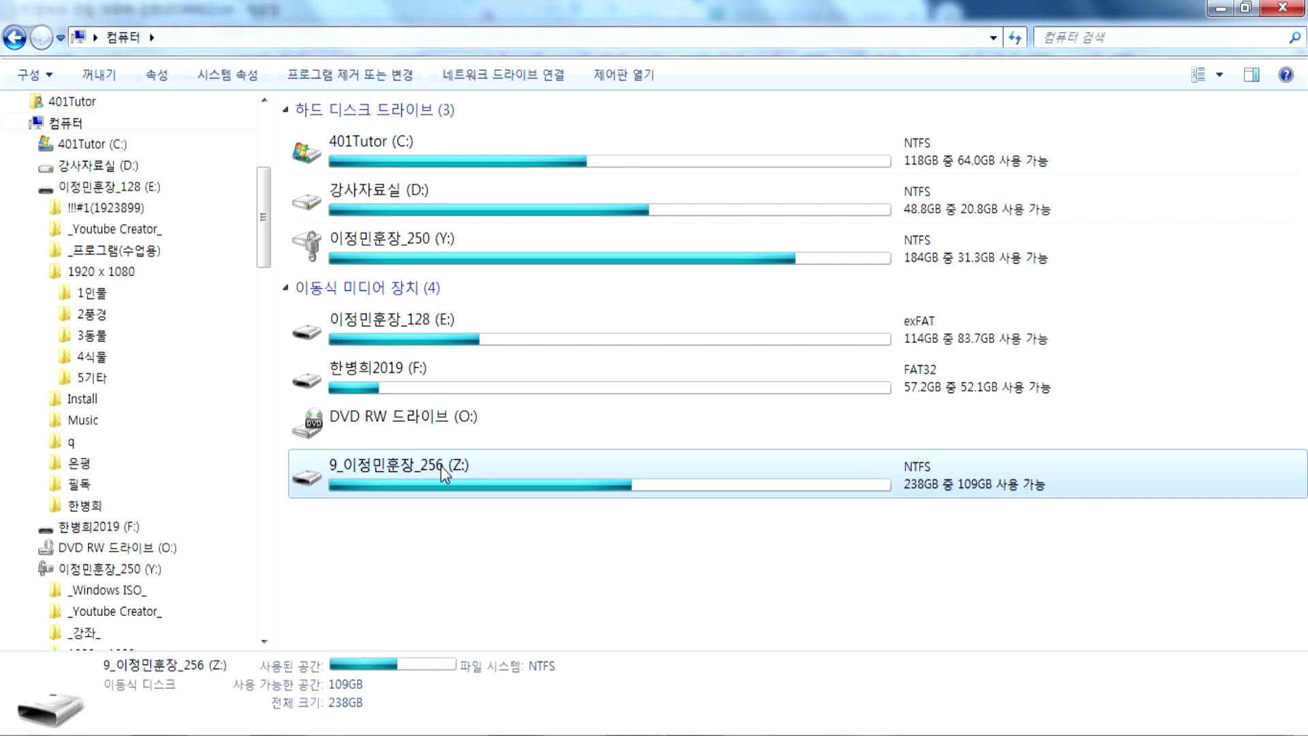
left_click(425, 246)
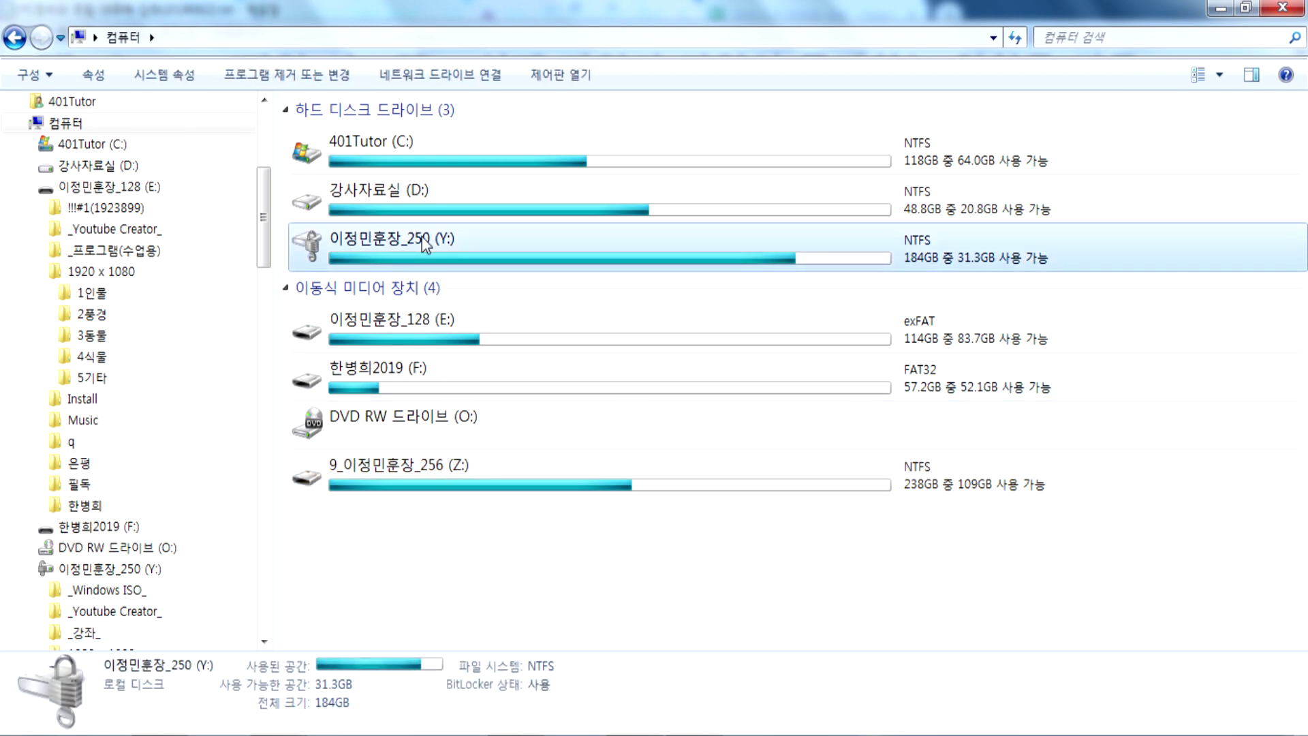
left_click(456, 423)
left_click(440, 525)
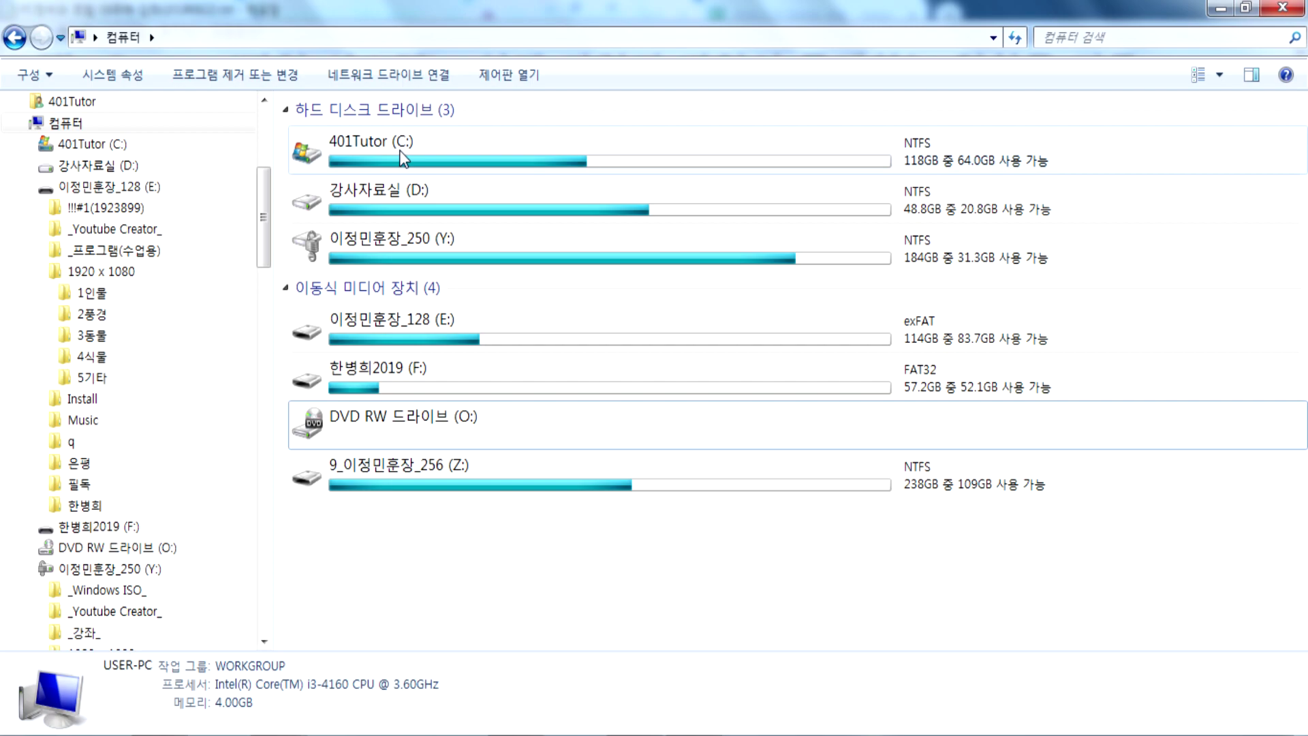
Back in Notepad, add blank lines under the drive-letter heading.
key("alt+Tab")
scroll(205, 578, "down", 2)
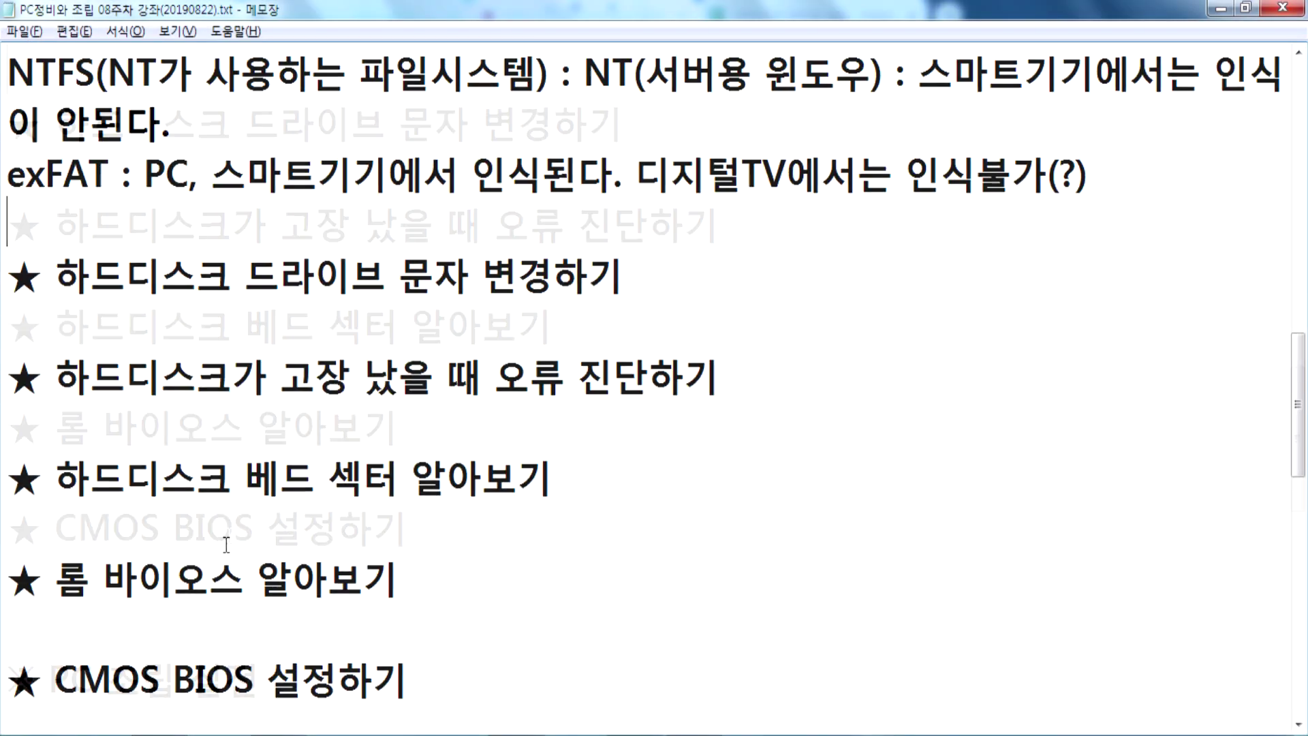
key("Return")
key("Return")
key("Return")
key("Return")
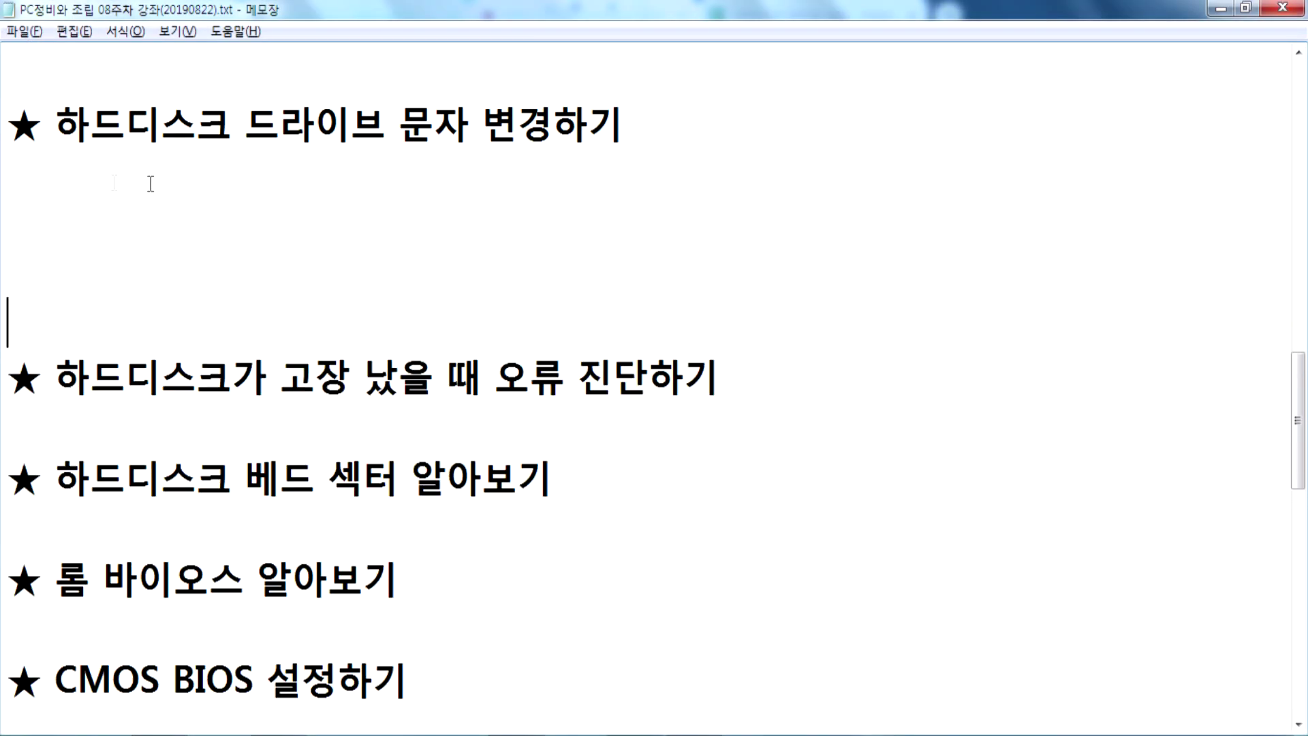
left_click(93, 187)
Type '* PC가 등장할 때에는 하드디스크드라이브는 존재하지 않고, 플로피디스크드라이브(FDD)'.
type("* ")
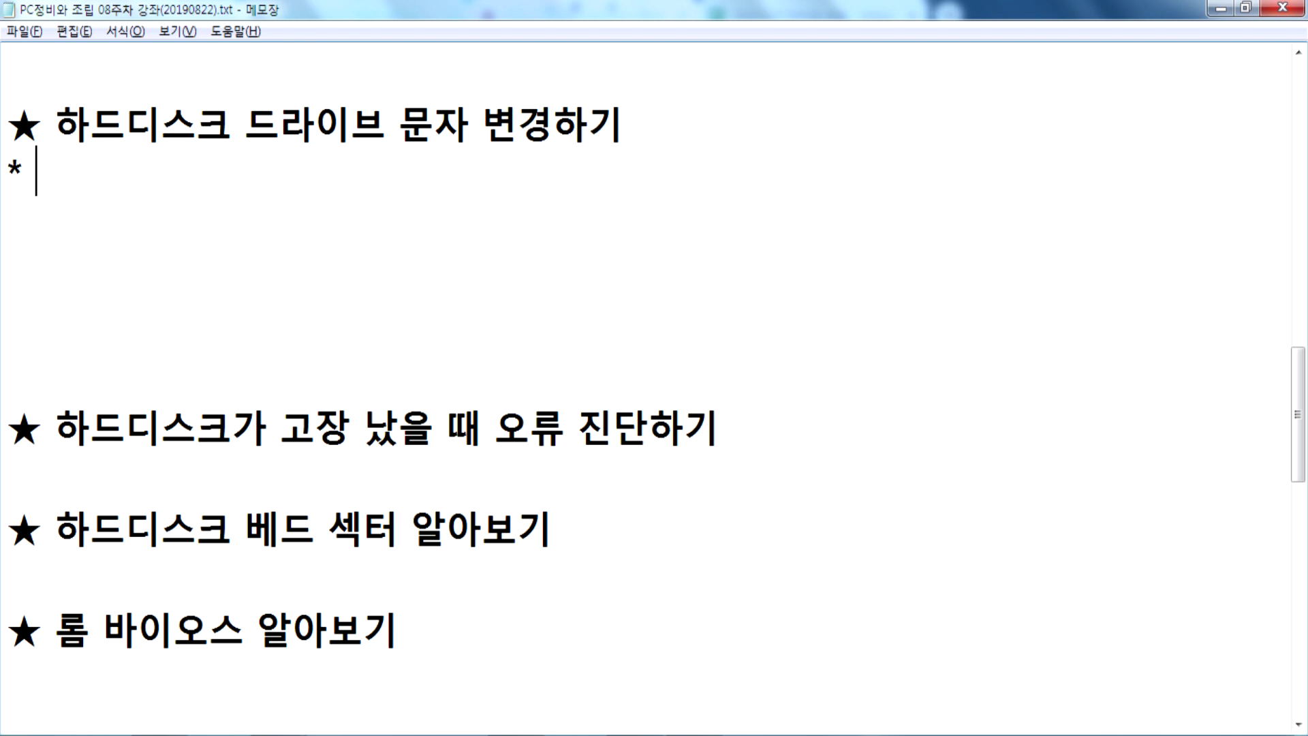
type("ㅔ")
key("BackSpace")
type("PCㄱ ㄷ")
key("BackSpace")
key("BackSpace")
key("BackSpace")
type("ㄱㅏ 등장할 ")
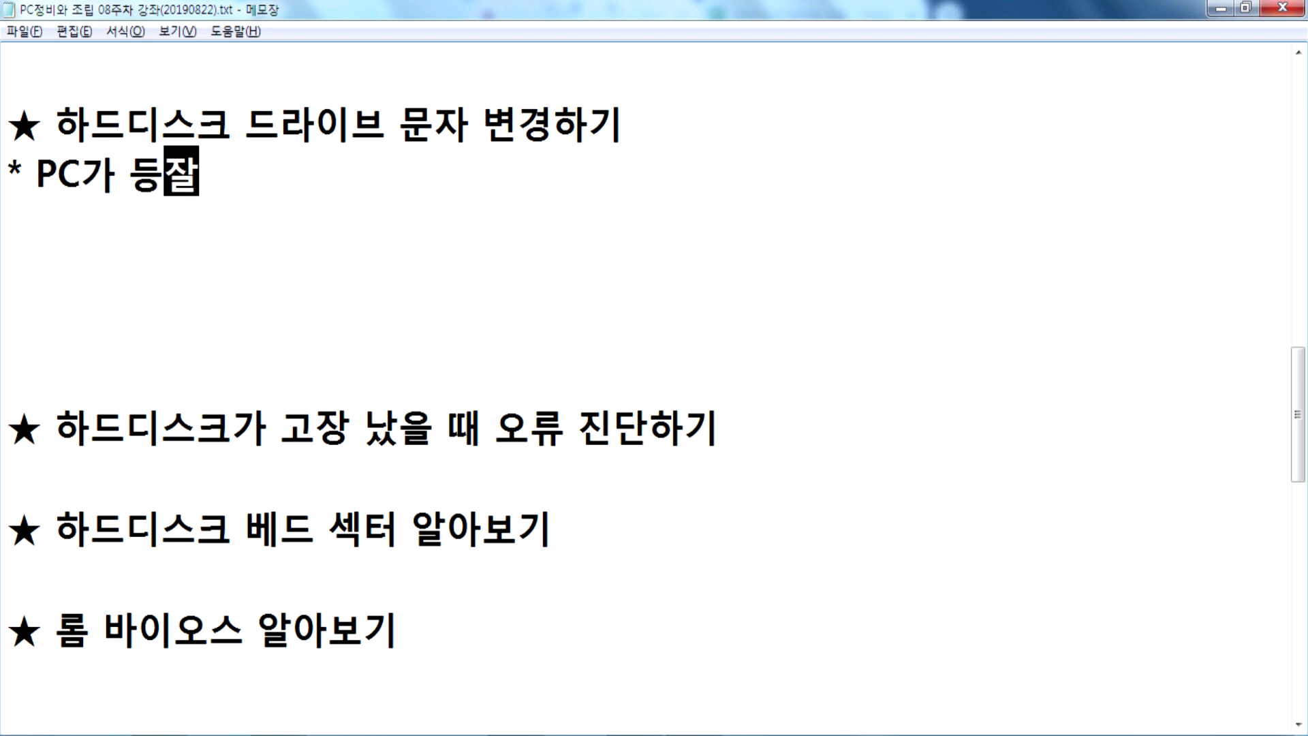
type("때에는 ")
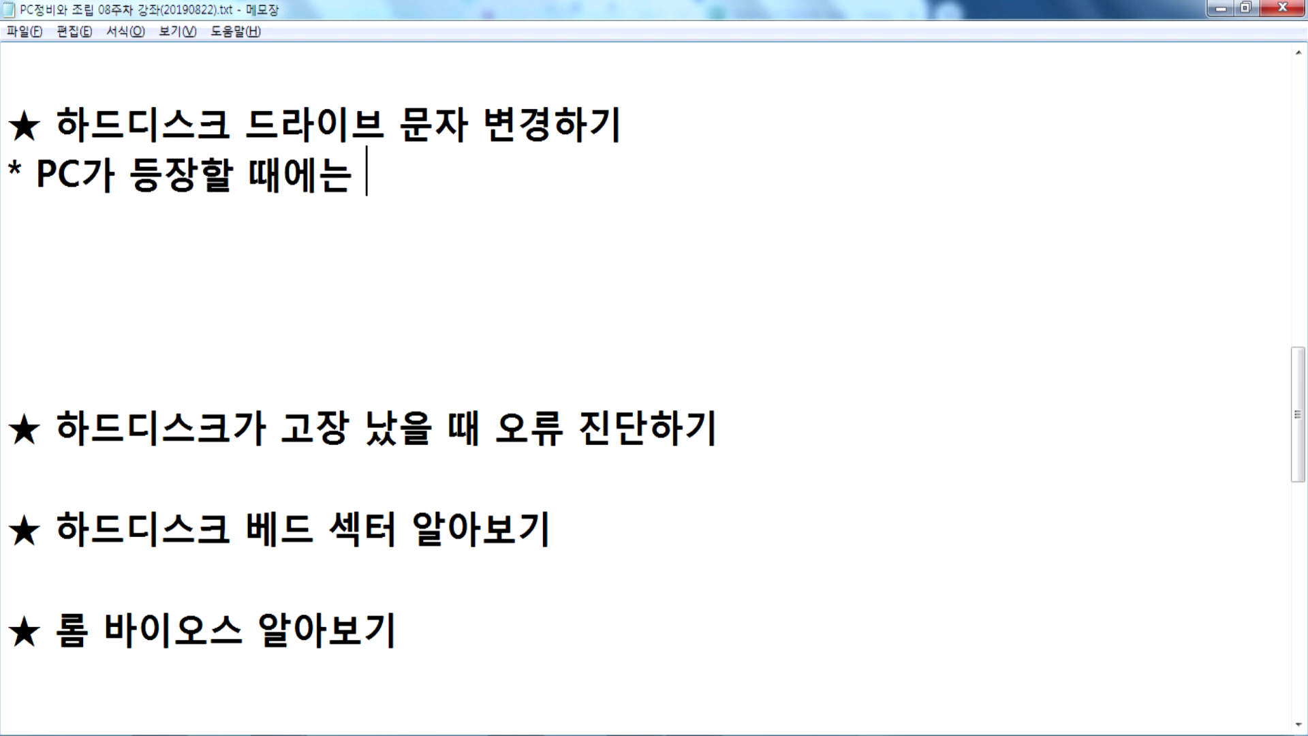
type("하드디스크드")
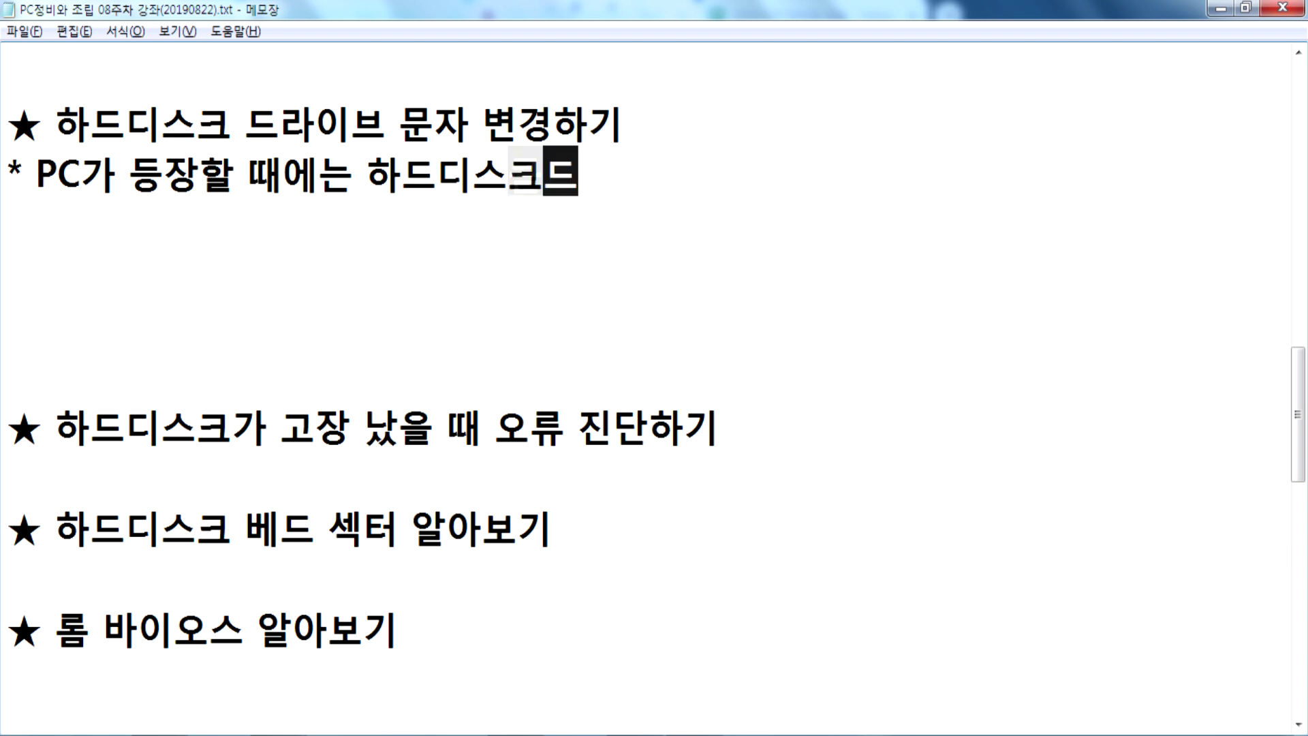
type("라이븐는 존재하지 ㅇ")
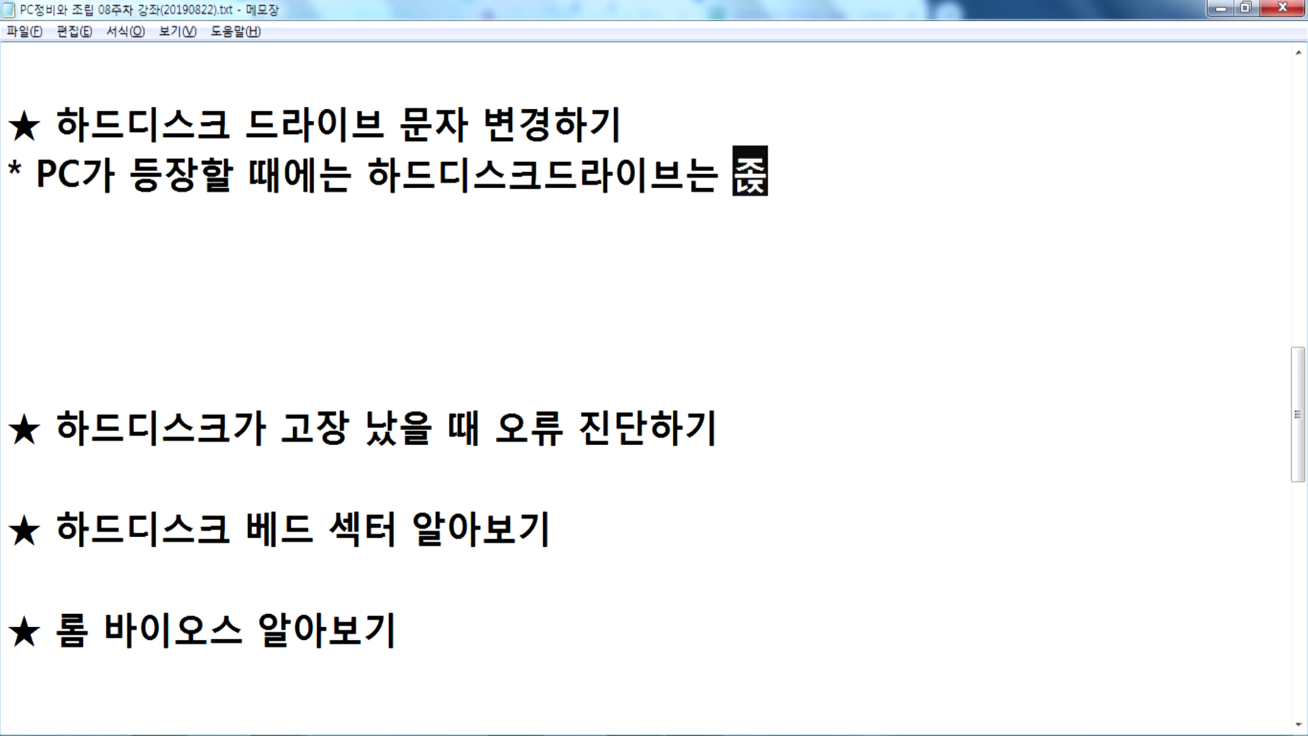
type("남")
key("BackSpace")
key("BackSpace")
key("BackSpace")
type("나")
key("BackSpace")
key("BackSpace")
key("BackSpace")
type("안항ㄸ")
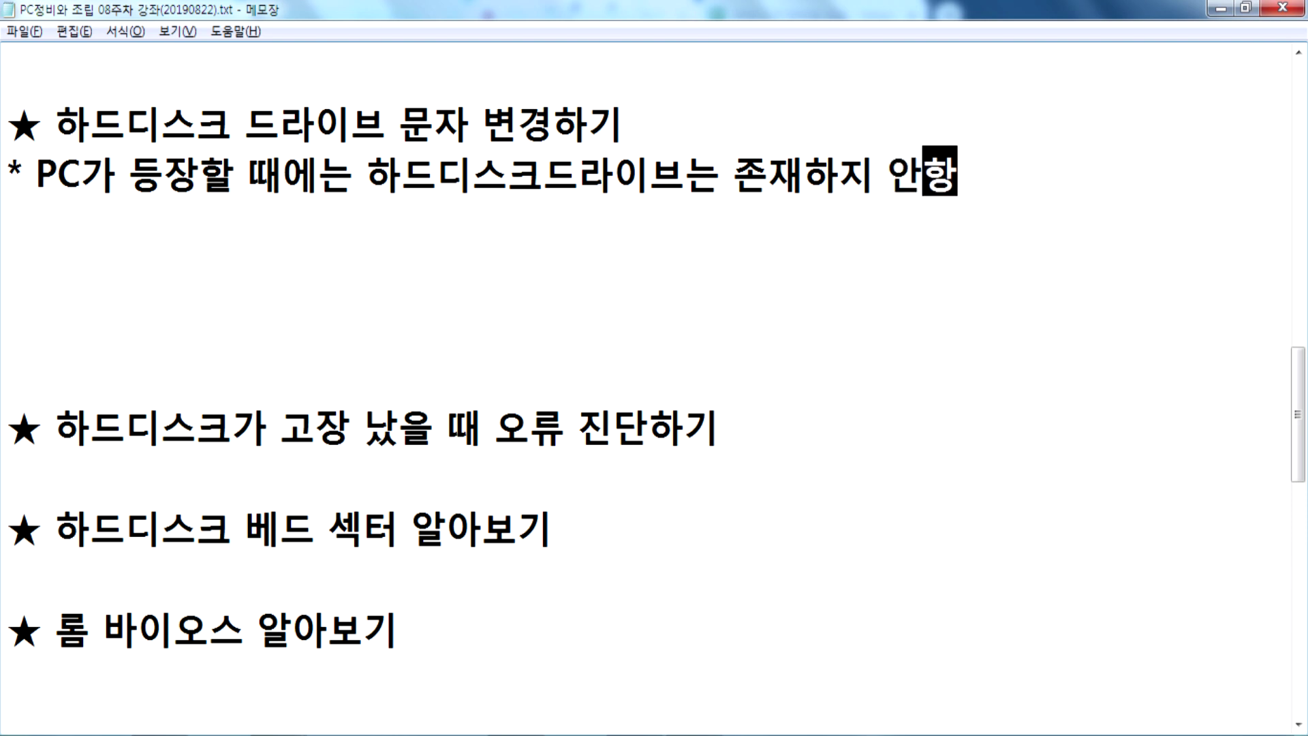
key("BackSpace")
key("BackSpace")
key("BackSpace")
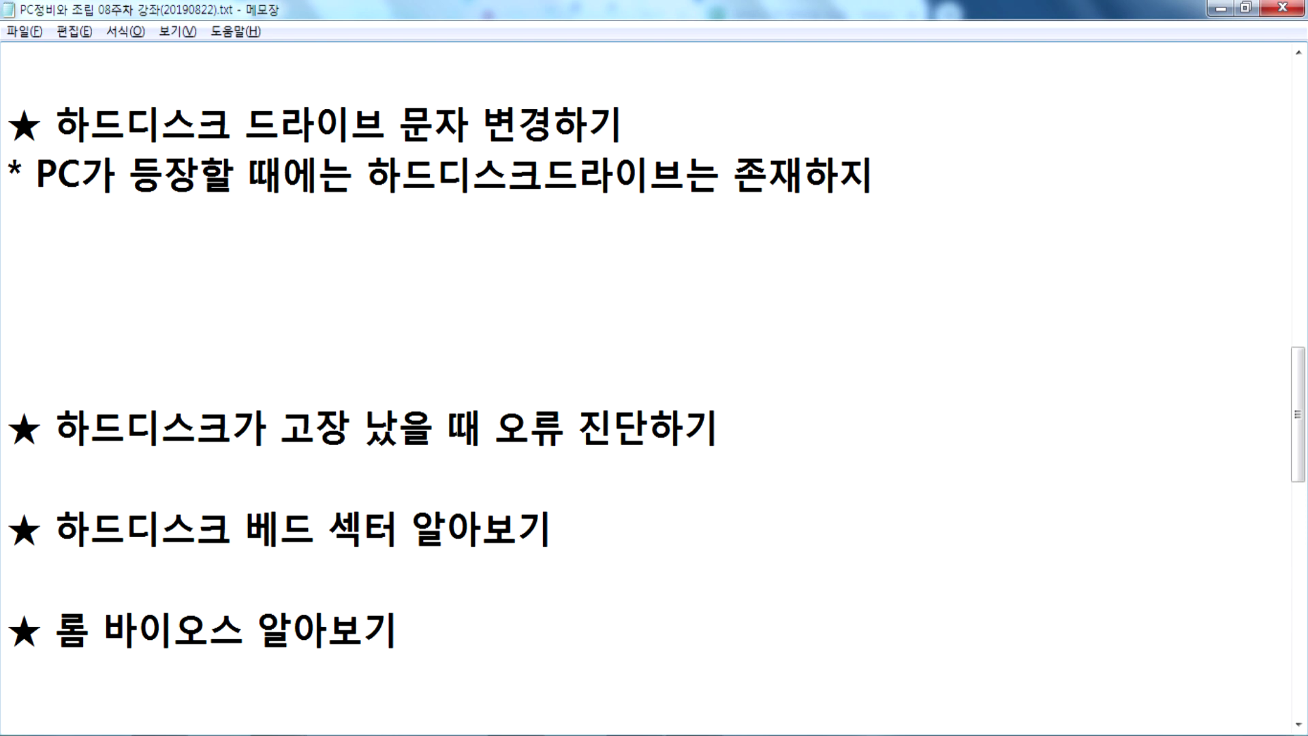
type("ㅇㄴ")
key("BackSpace")
key("BackSpace")
type("않")
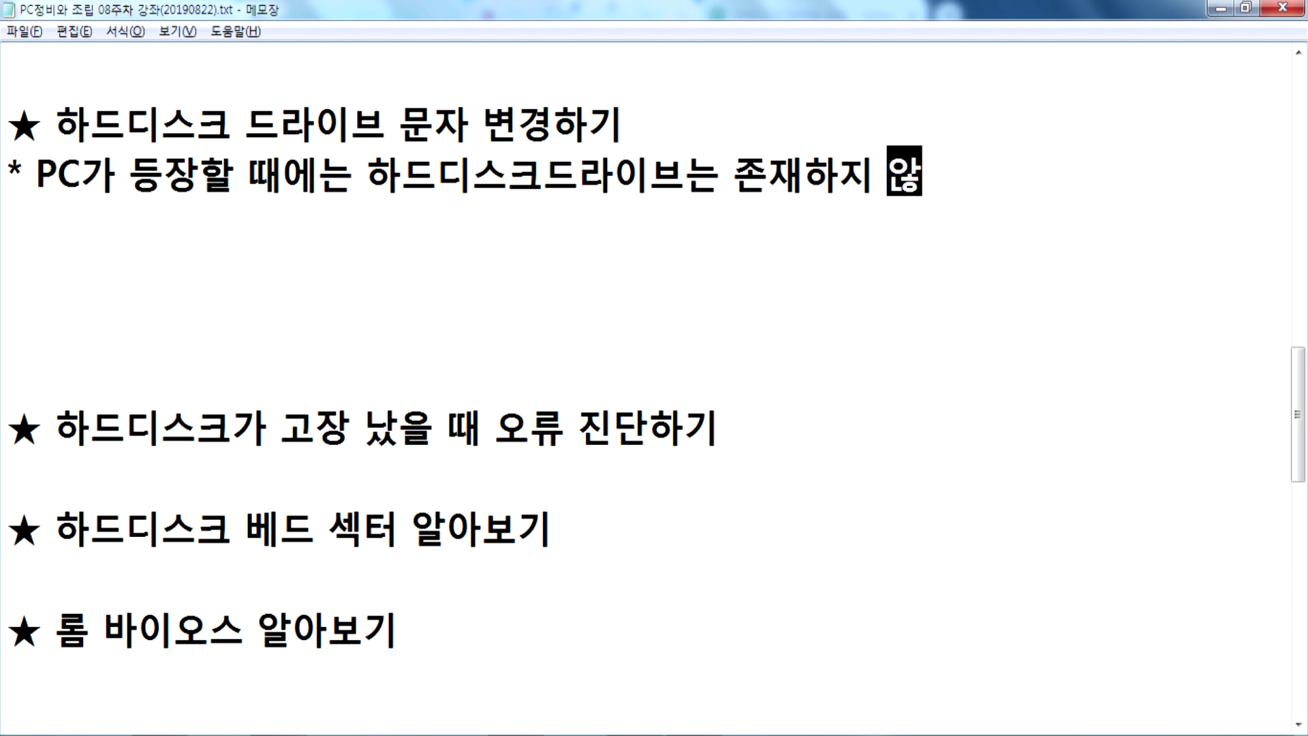
type("고, 플로ㄱ")
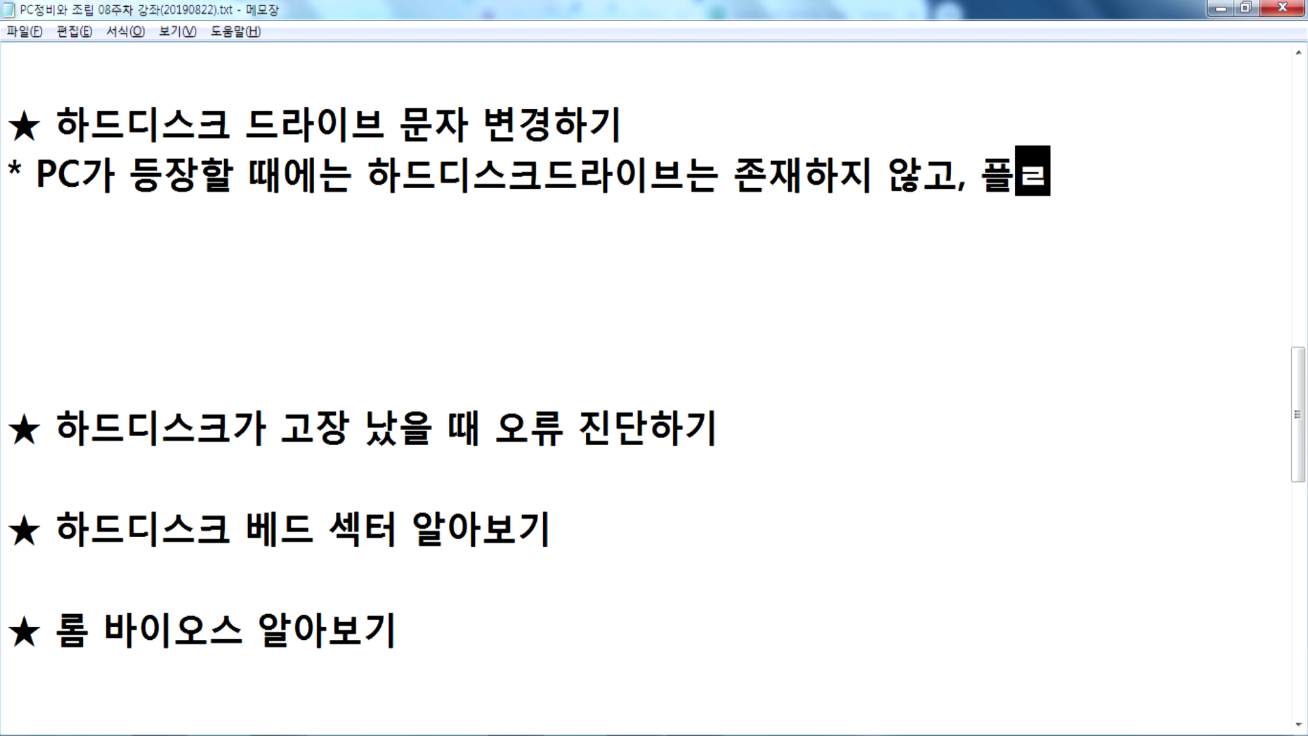
key("BackSpace")
type("피드시")
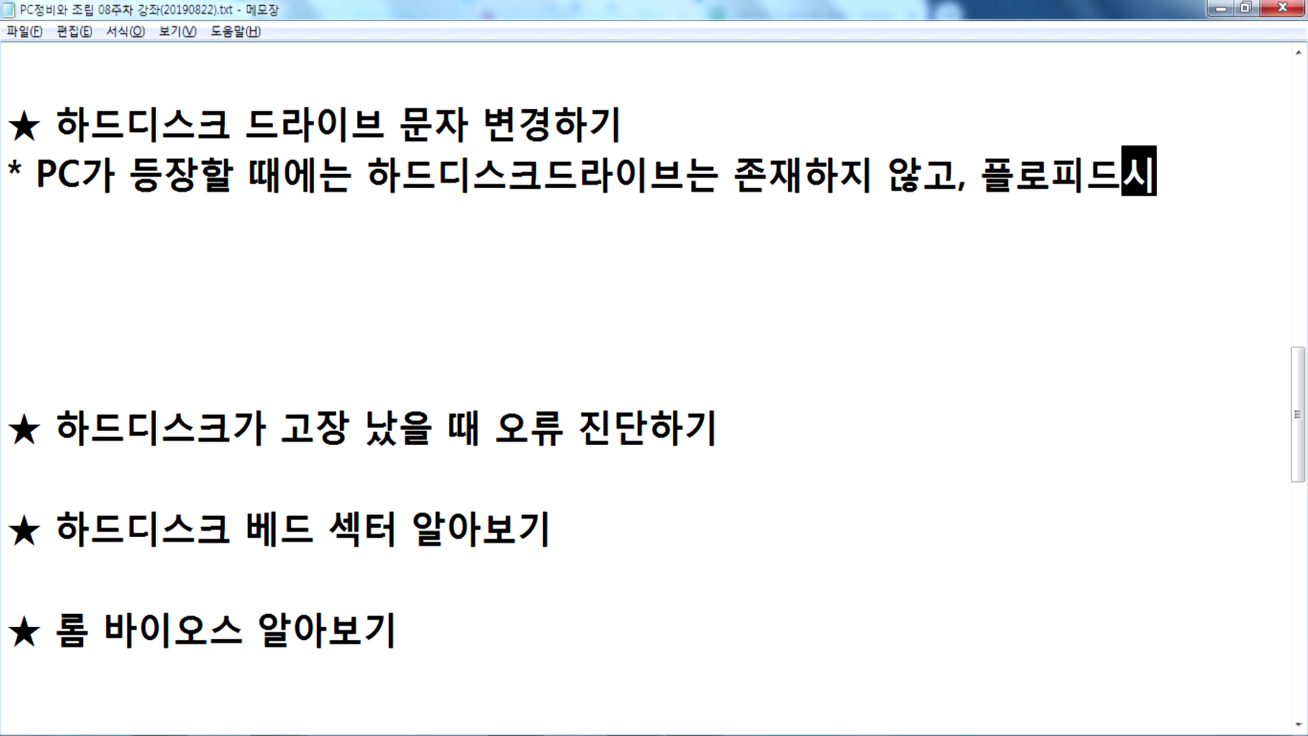
key("BackSpace")
type("ㅡㅋ")
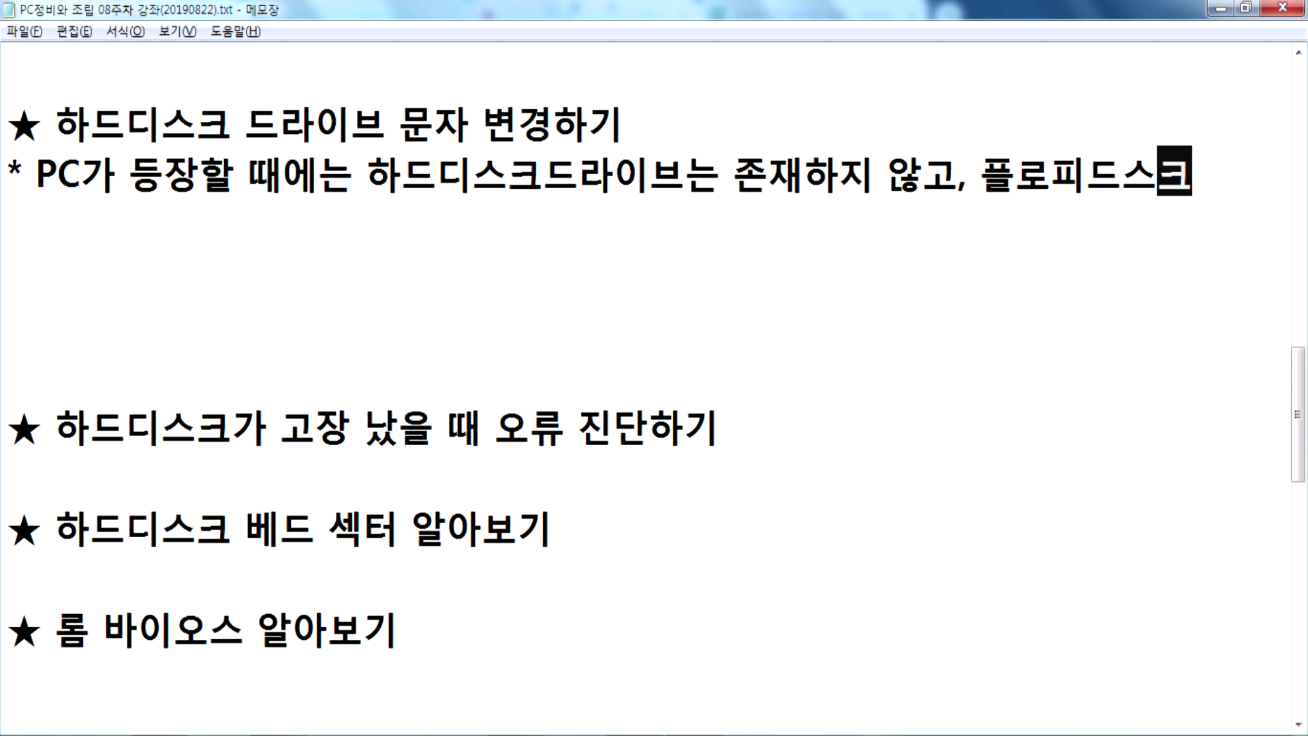
key("BackSpace")
key("BackSpace")
type("ㅅㅣ")
key("BackSpace")
key("BackSpace")
key("BackSpace")
type("딧ㅡ크드라이브(")
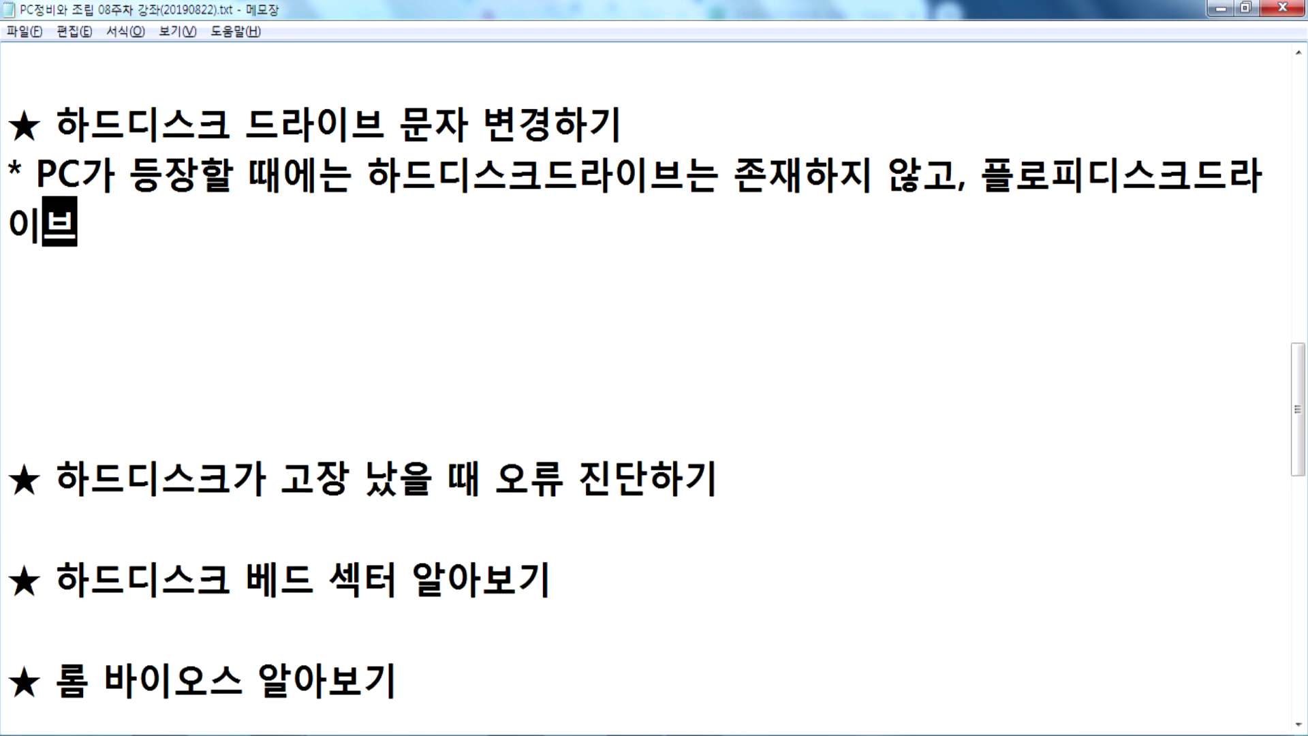
type("FDD)")
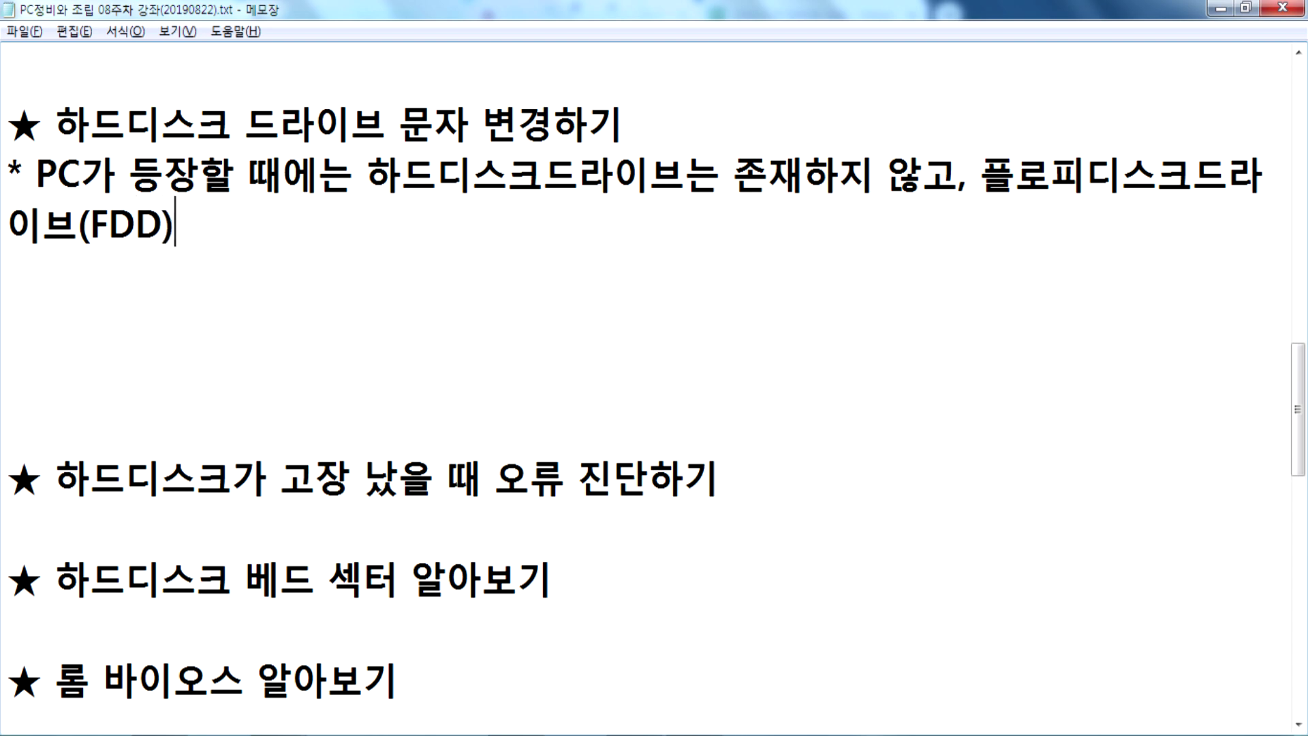
Insert (HDD) and finish the note: only FDDs were used, as the A and B drives.
key("Right")
key("Right")
key("Right")
key("Right")
key("Right")
key("Right")
key("Right")
key("Right")
key("Right")
key("Right")
key("Right")
key("Right")
key("Right")
key("Right")
key("Right")
key("Right")
key("Right")
key("Left")
type("(HDD)")
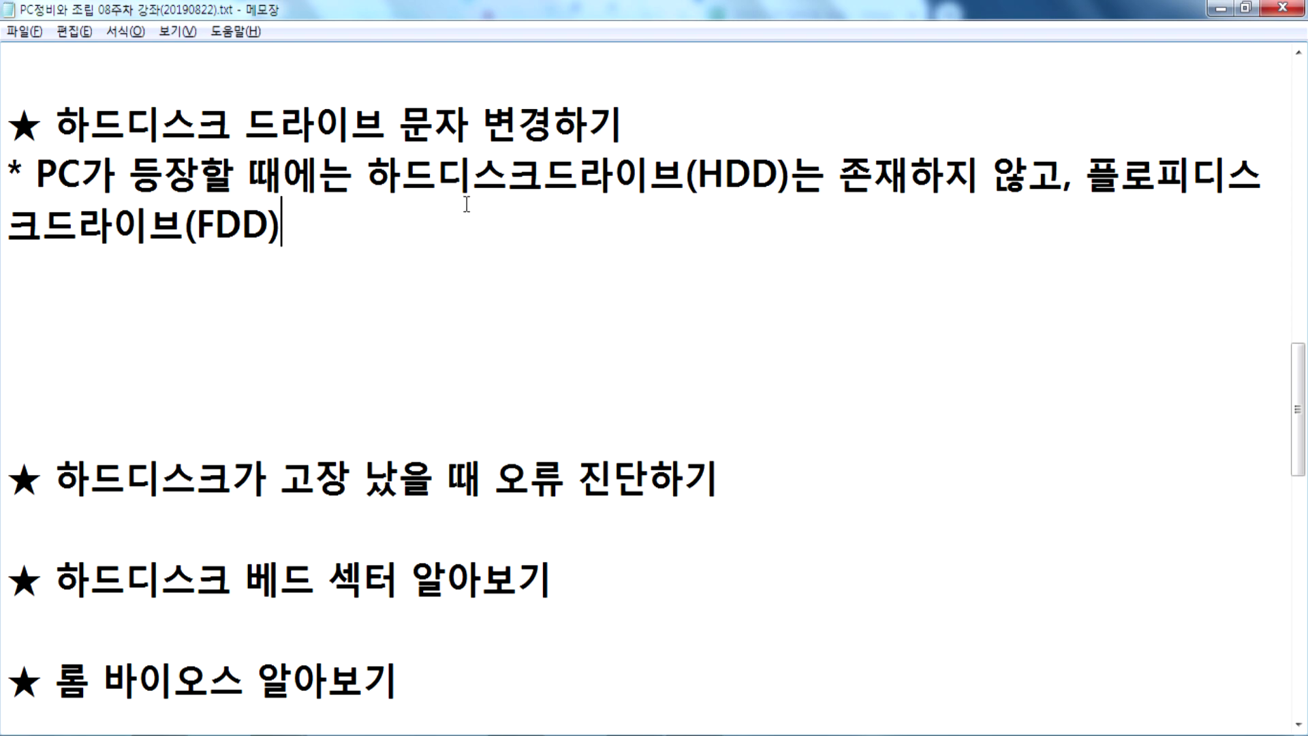
type("만")
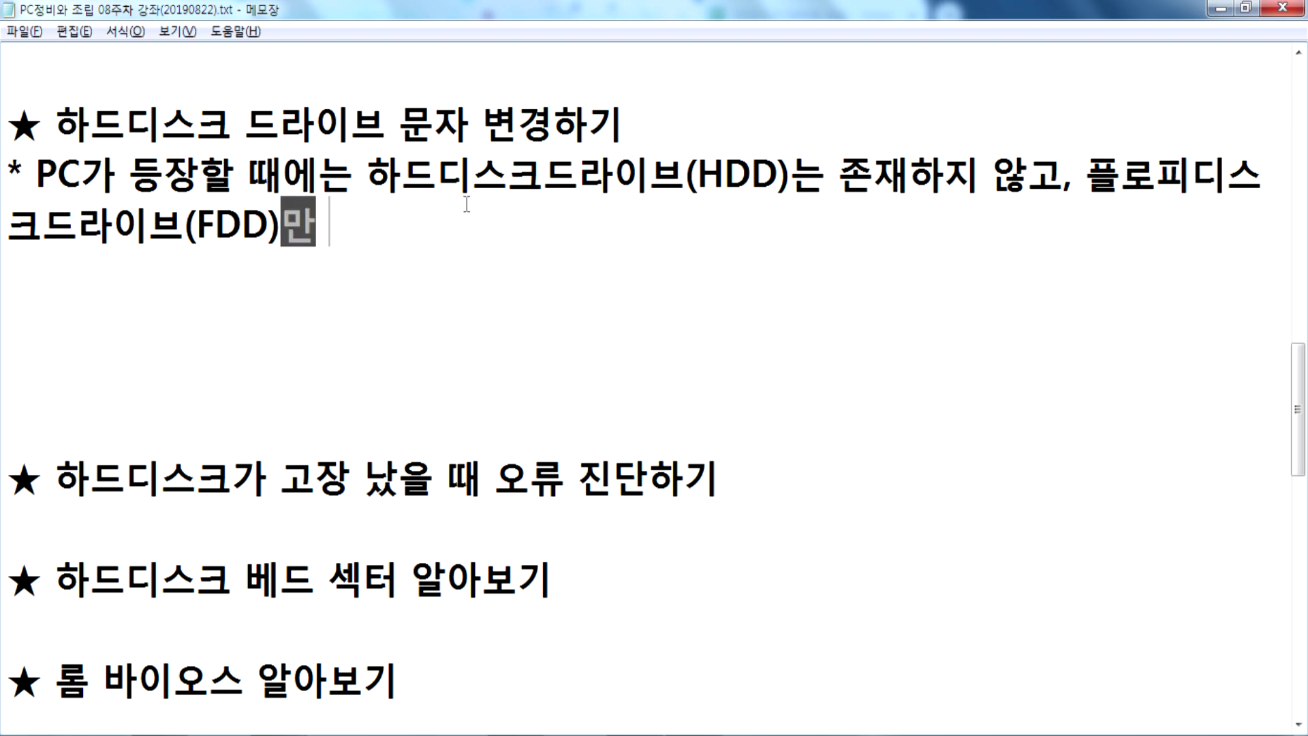
type(" 사용해ㅆ다.")
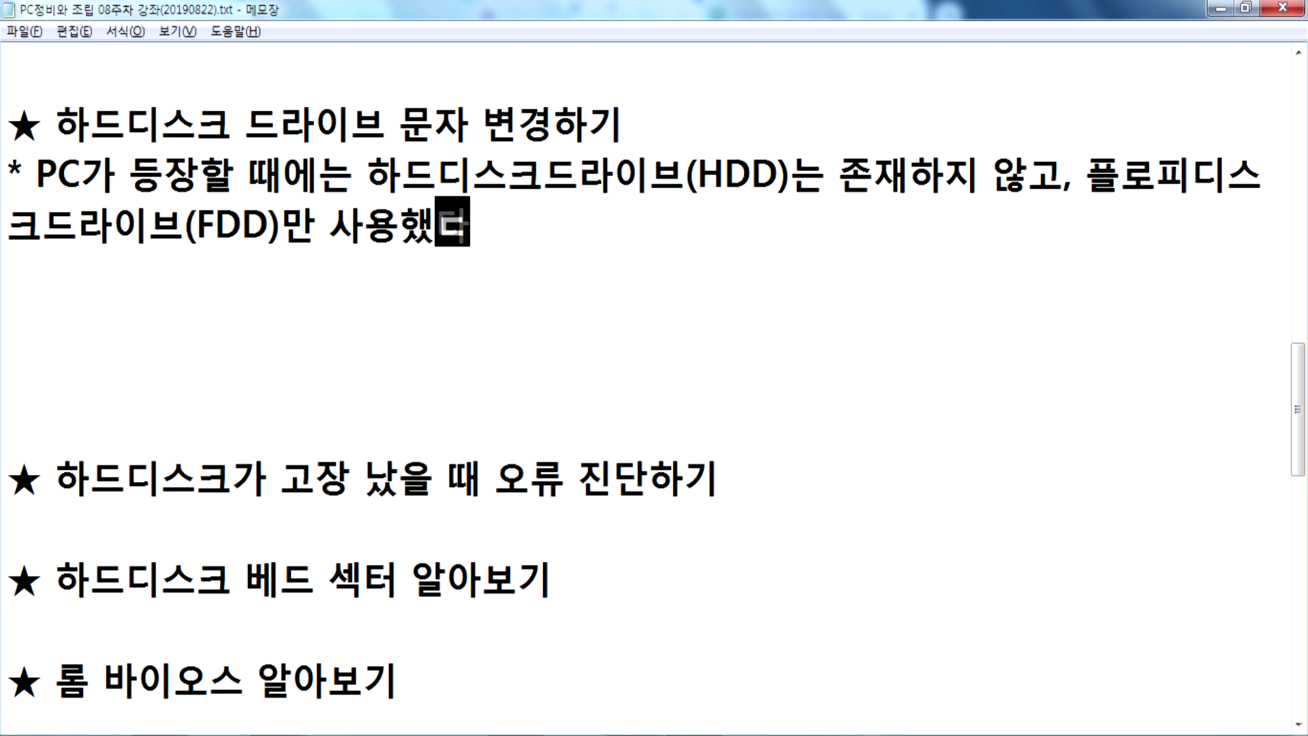
type(" 그 ")
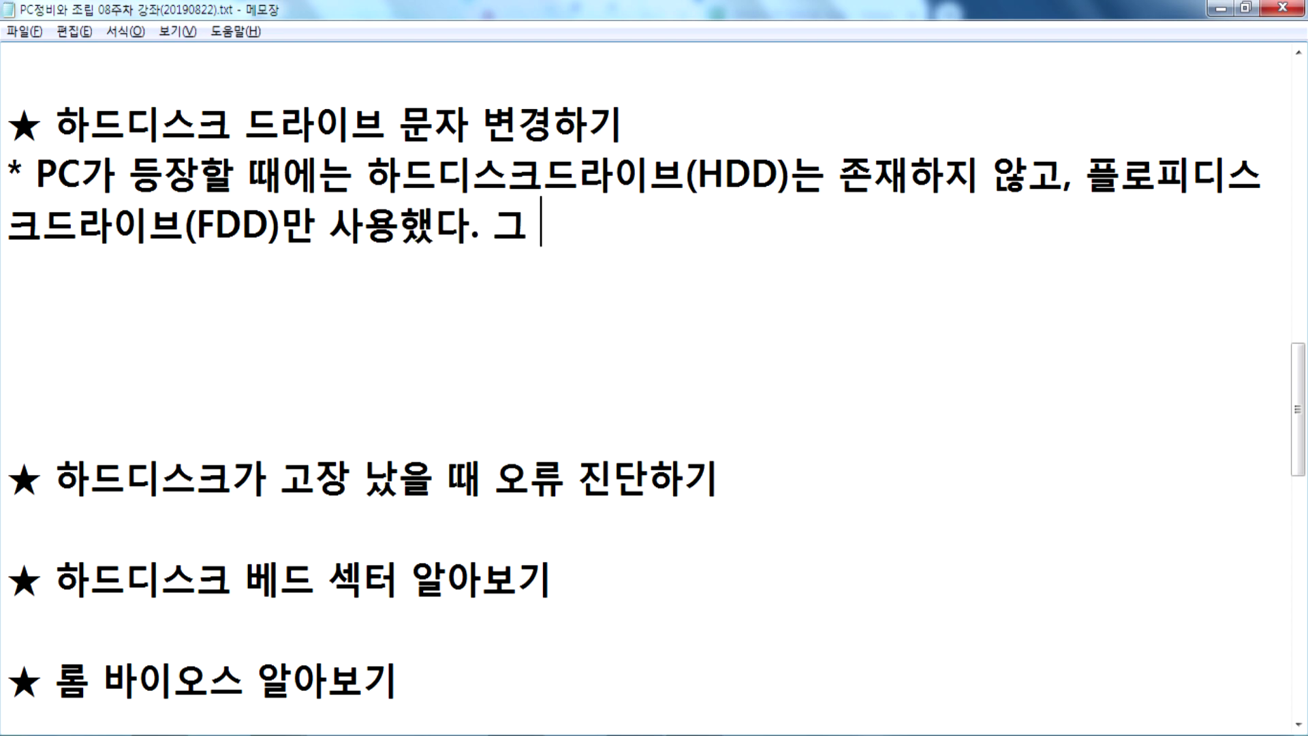
type("시저ㄹ에")
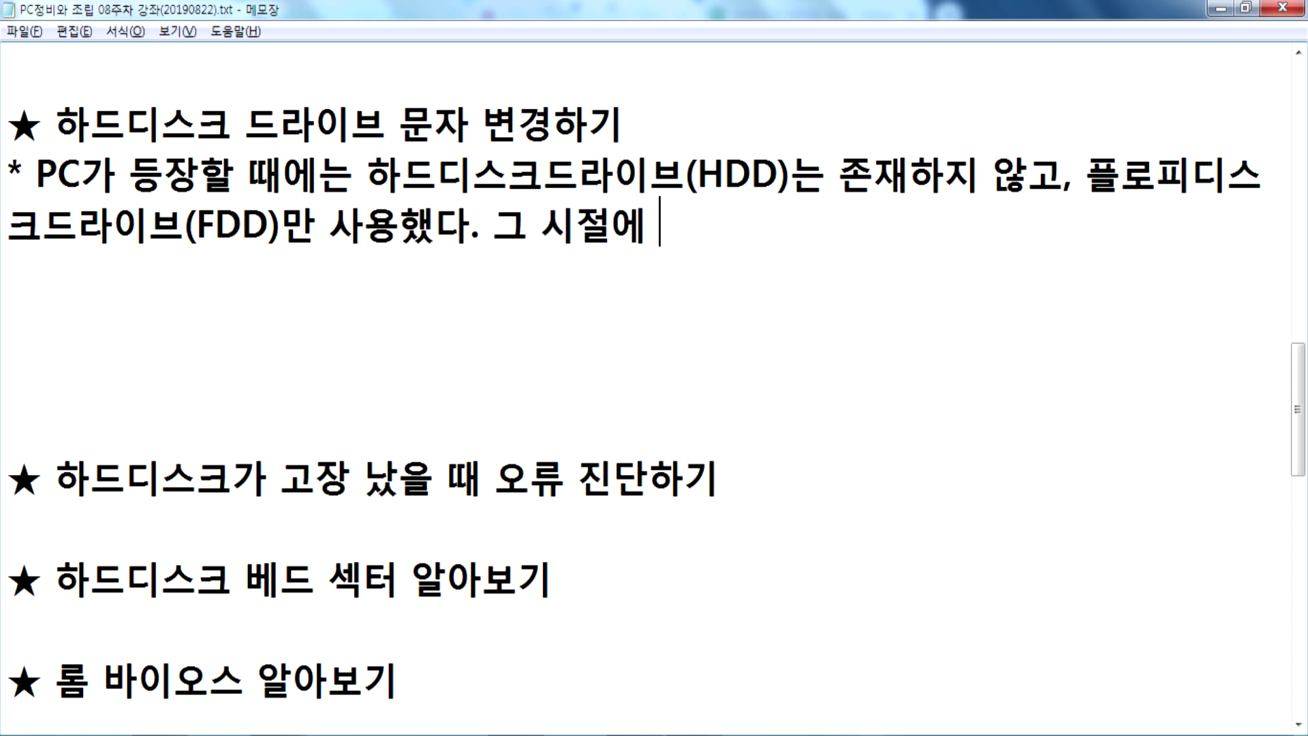
key("Hangul")
type("FDD")
key("Hangul")
type("가")
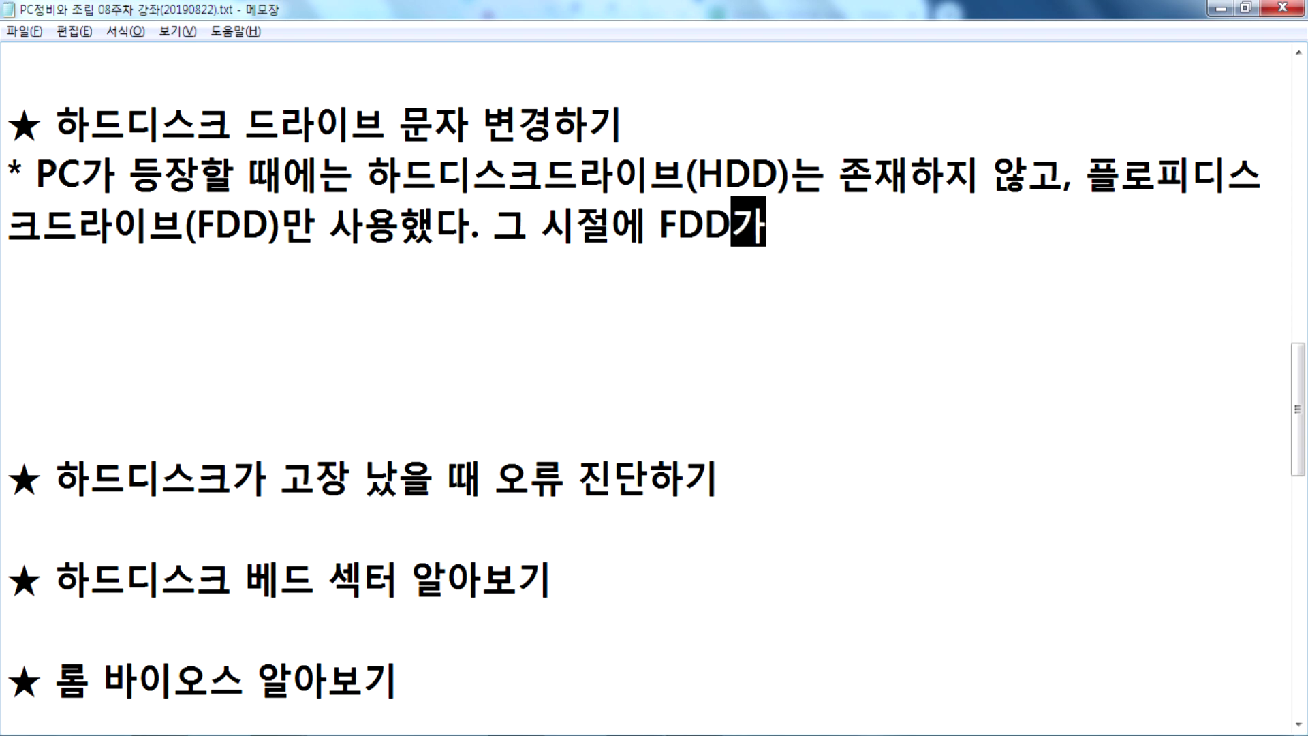
key("Hangul")
type("A, B")
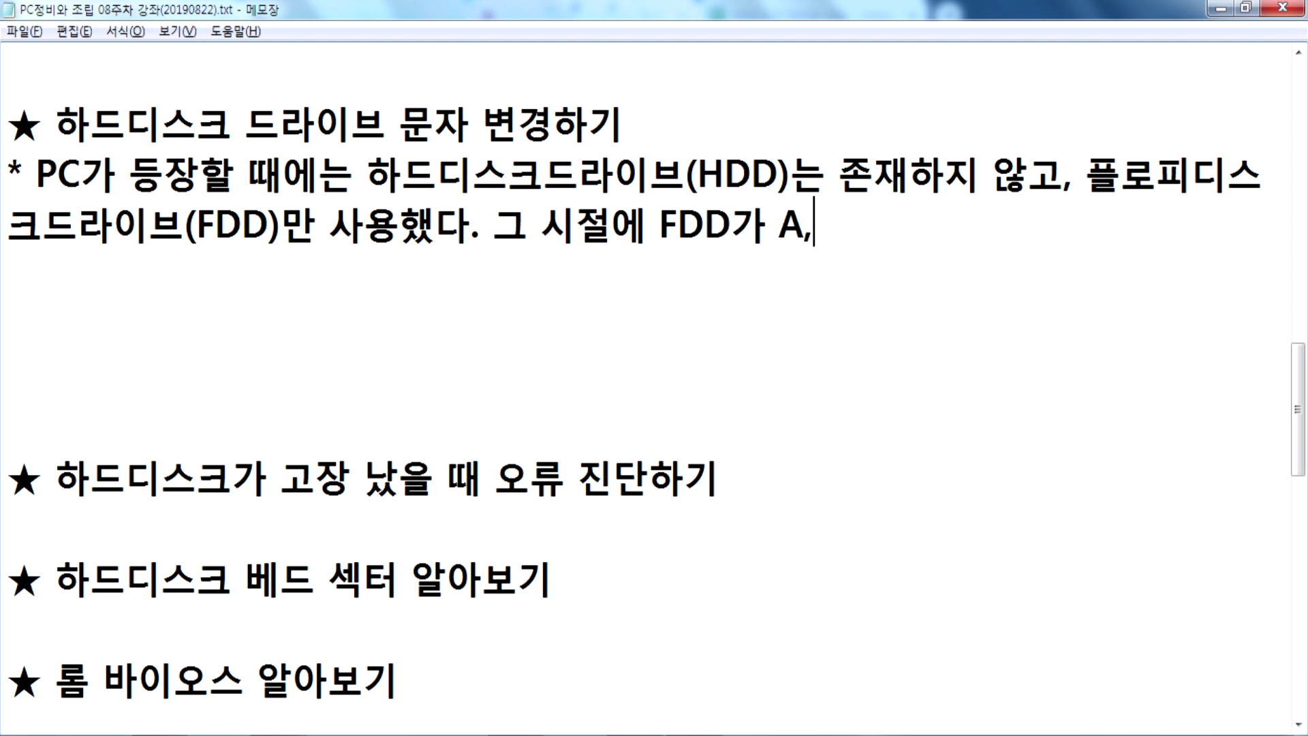
key("Hangul")
type("드")
key("BackSpace")
key("BackSpace")
type("드라이브")
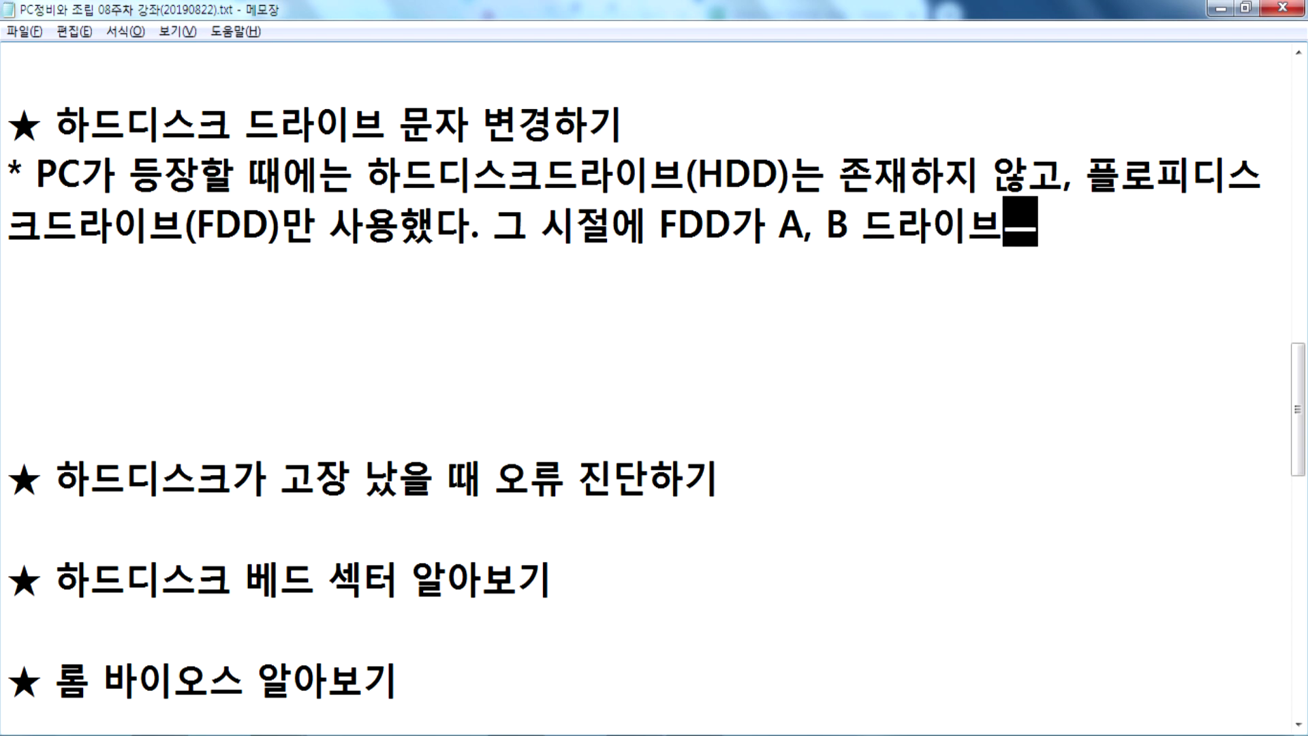
type("로 사용도")
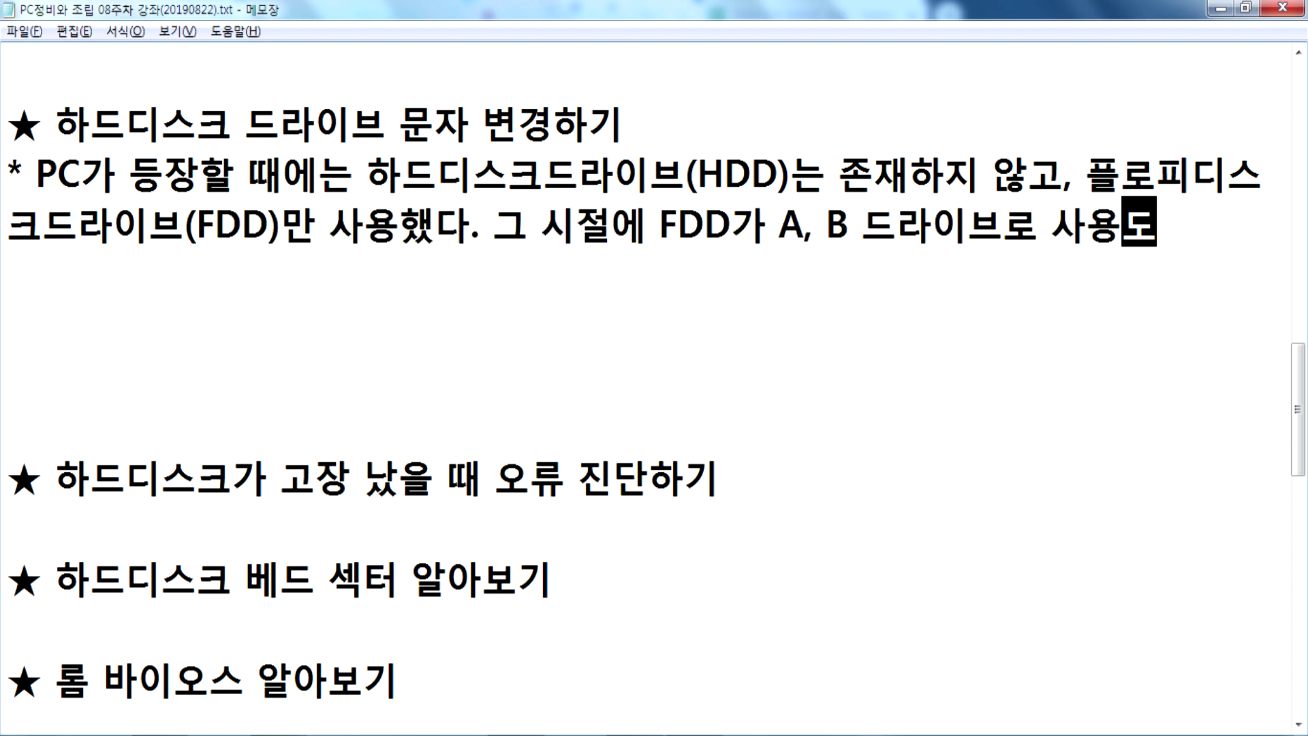
key("BackSpace")
key("BackSpace")
type("더")
key("BackSpace")
key("BackSpace")
type("되었다.")
key("Return")
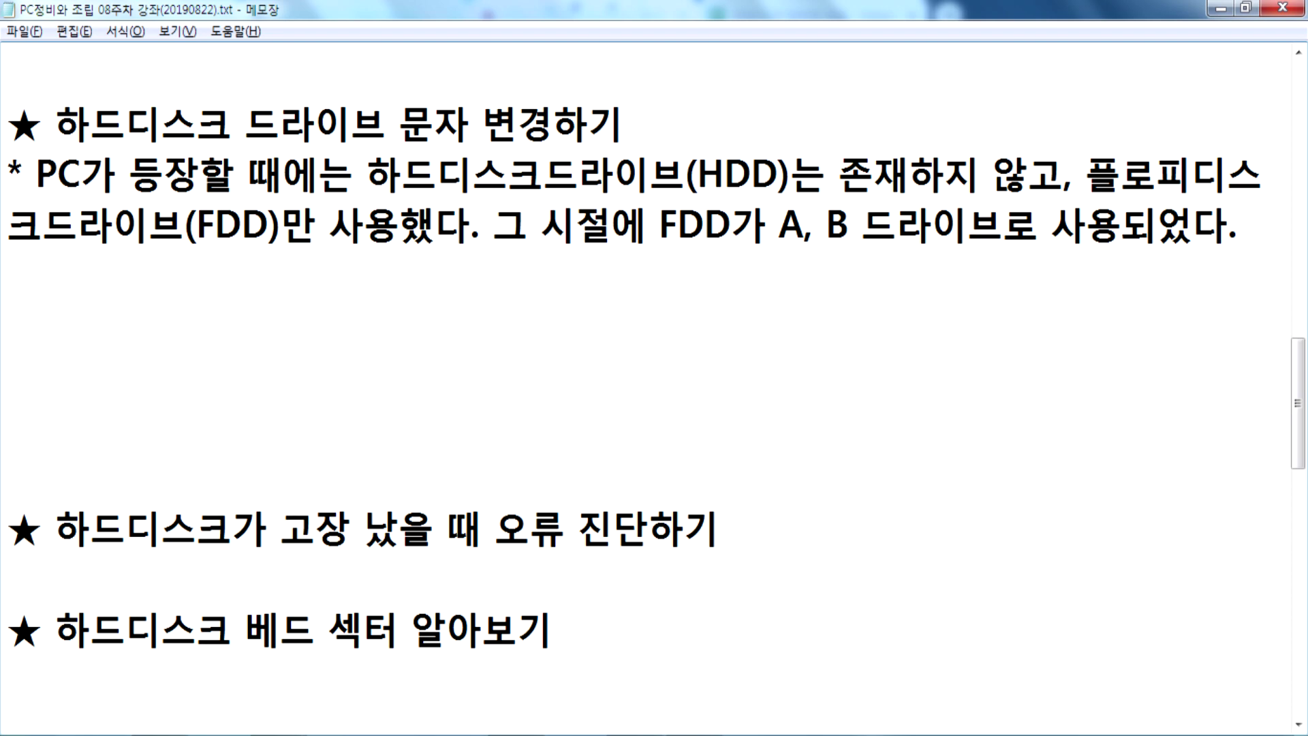
Add the sentence '그 후에 HDD가 등장하면서 C드라이브로 명명되었다.' to the drive-letter note.
type("그")
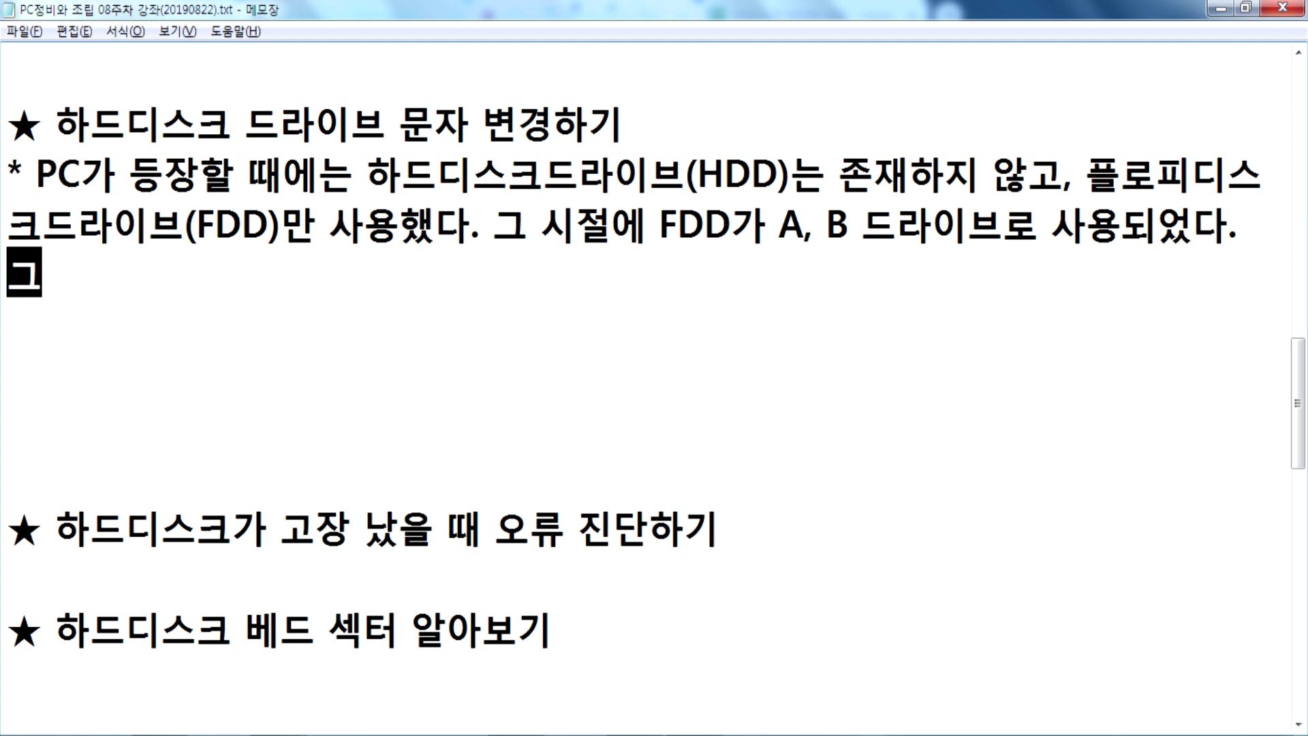
type(" 후에 HDD")
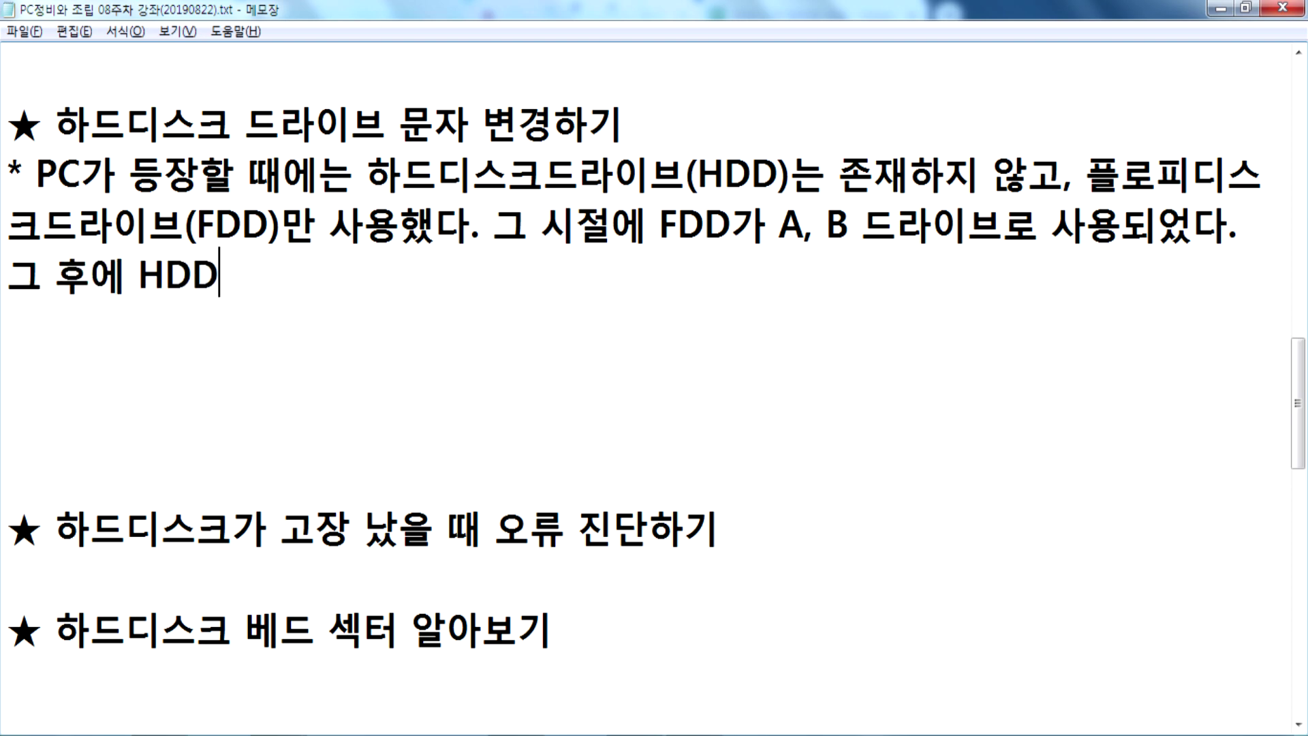
type("가 등장하면서 ")
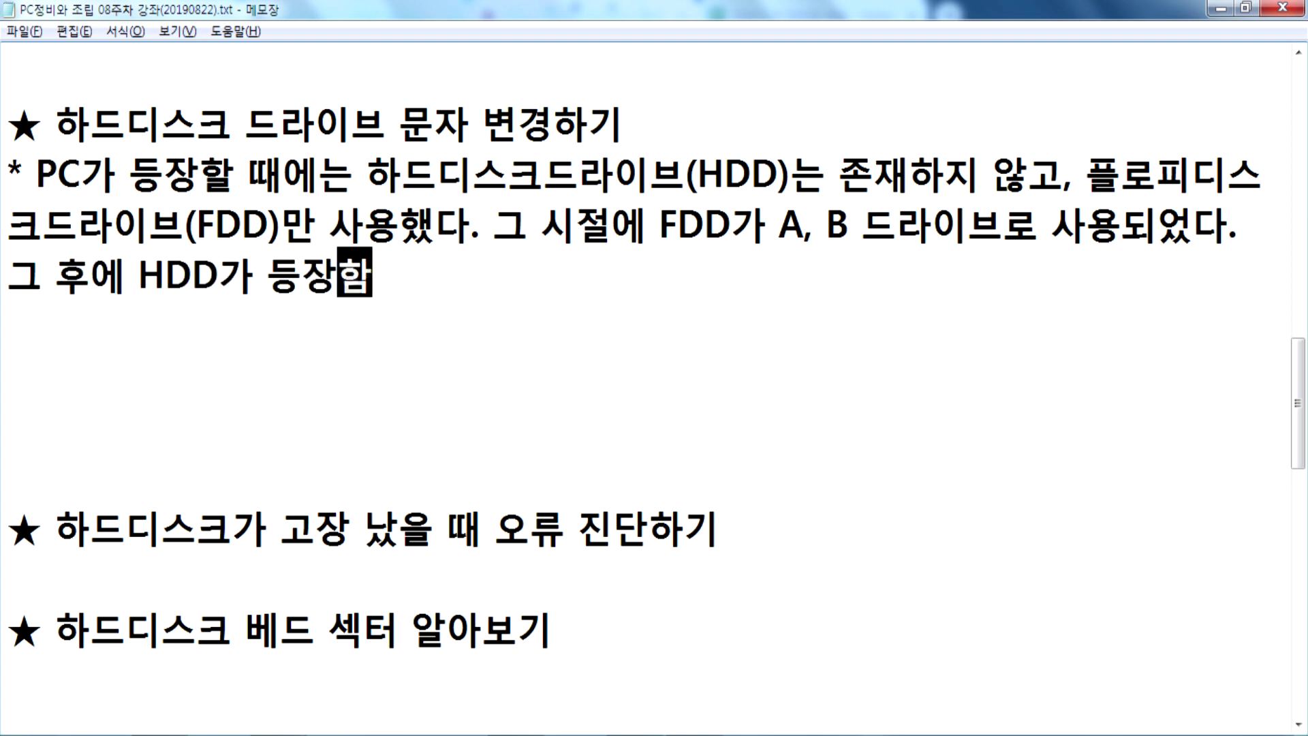
type("C")
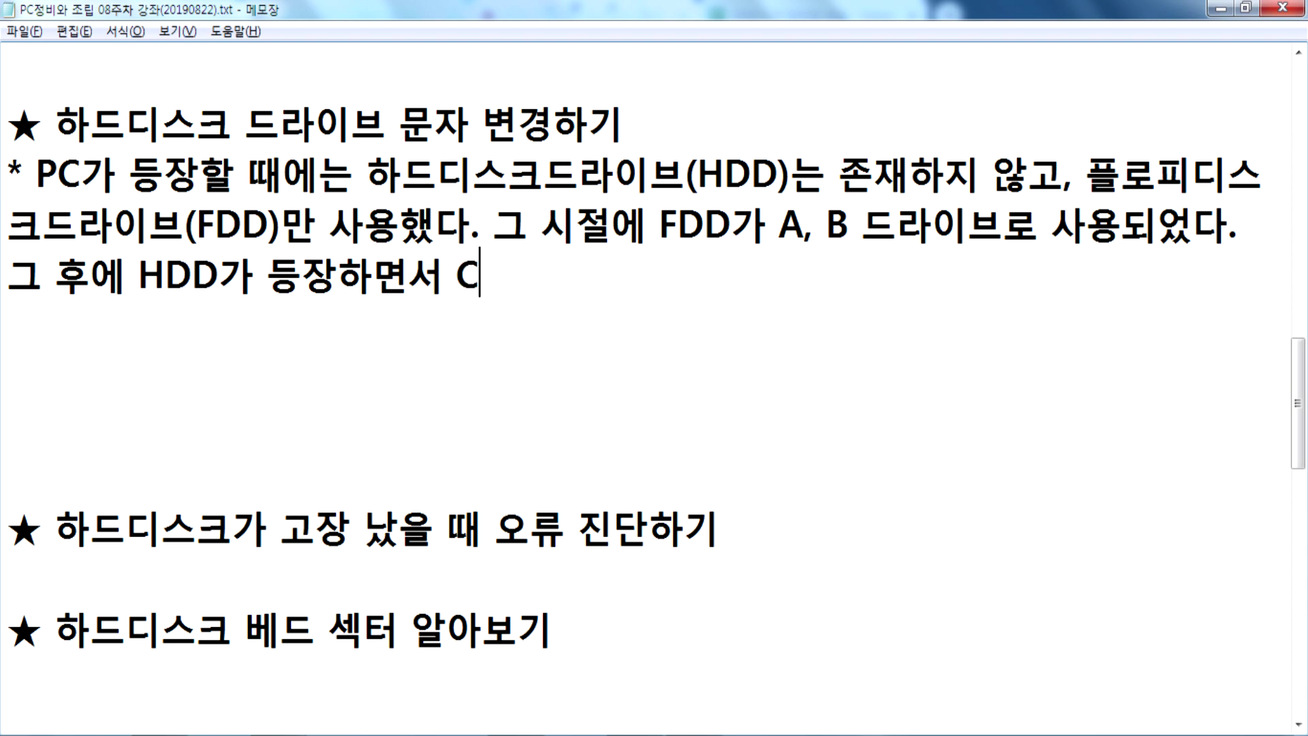
type("드라이브로 명치")
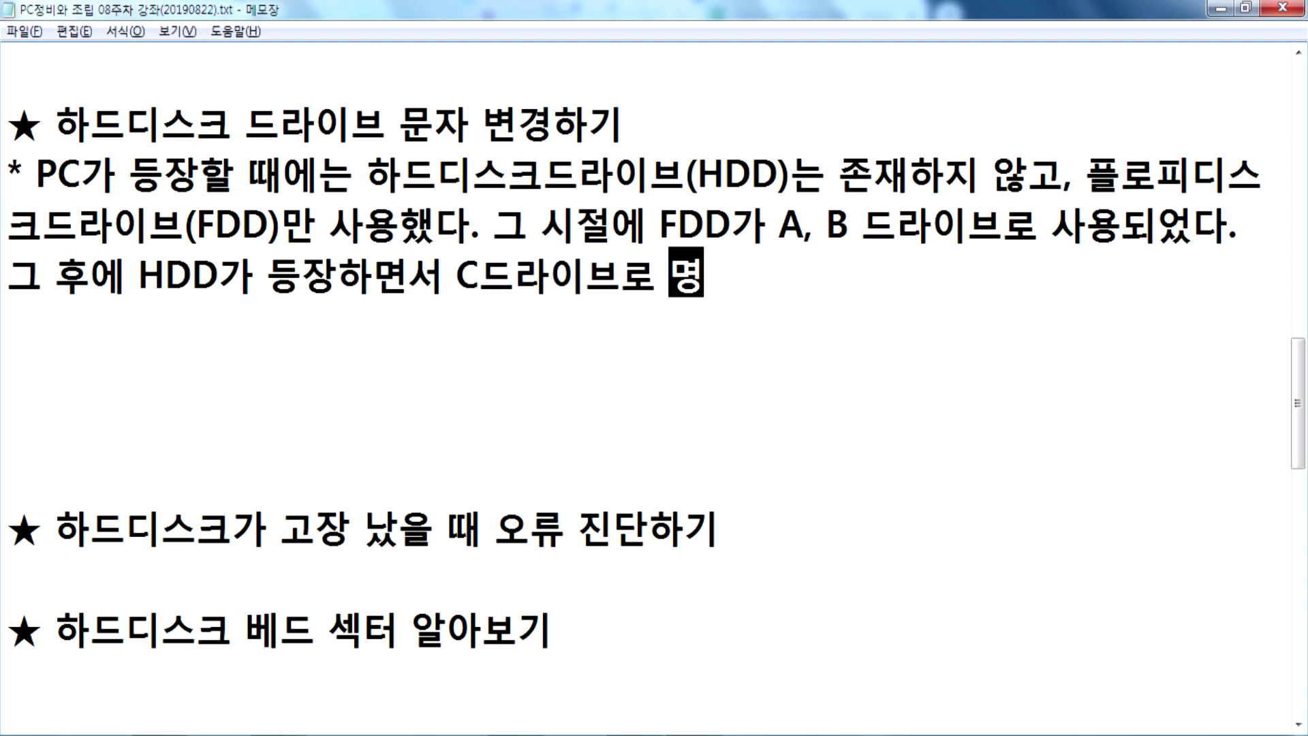
key("BackSpace")
key("BackSpace")
type("ㅁ명되었다.")
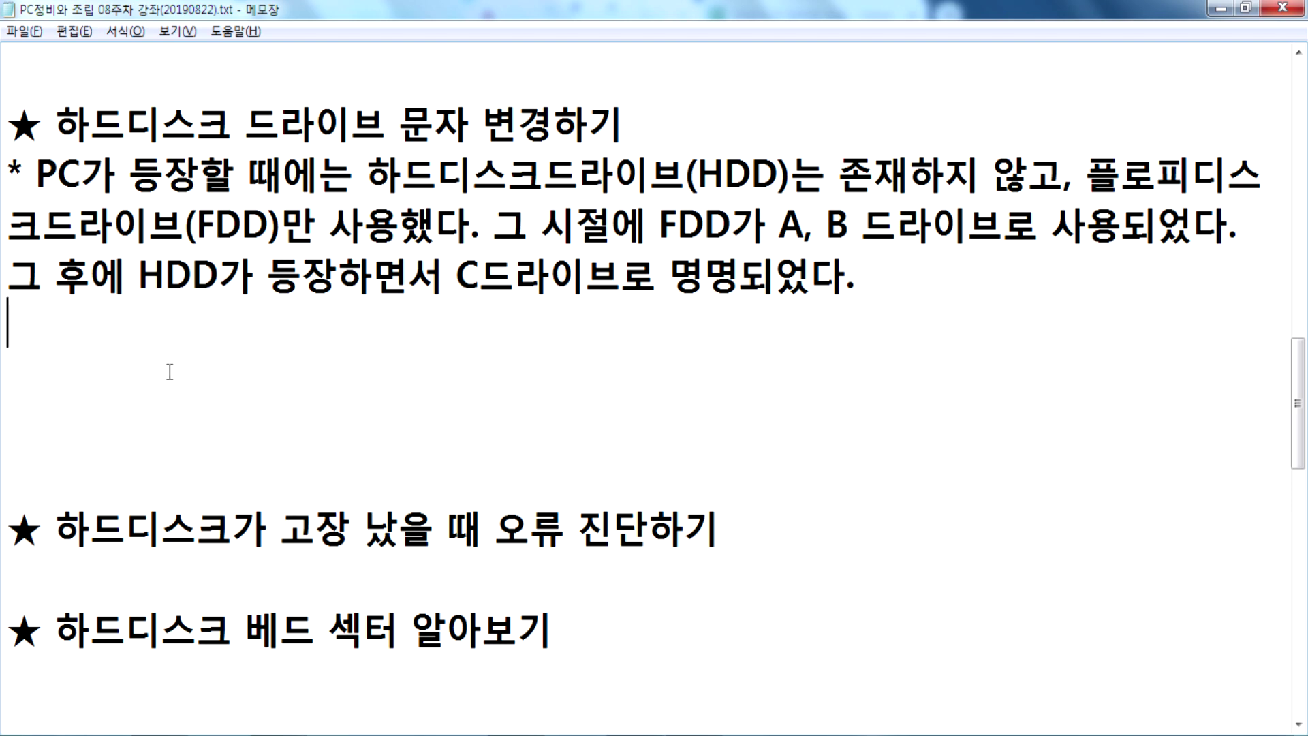
left_click(326, 733)
Bring up the Computer drive view and compare the details of drives E:, Y: and Z:.
left_click(200, 672)
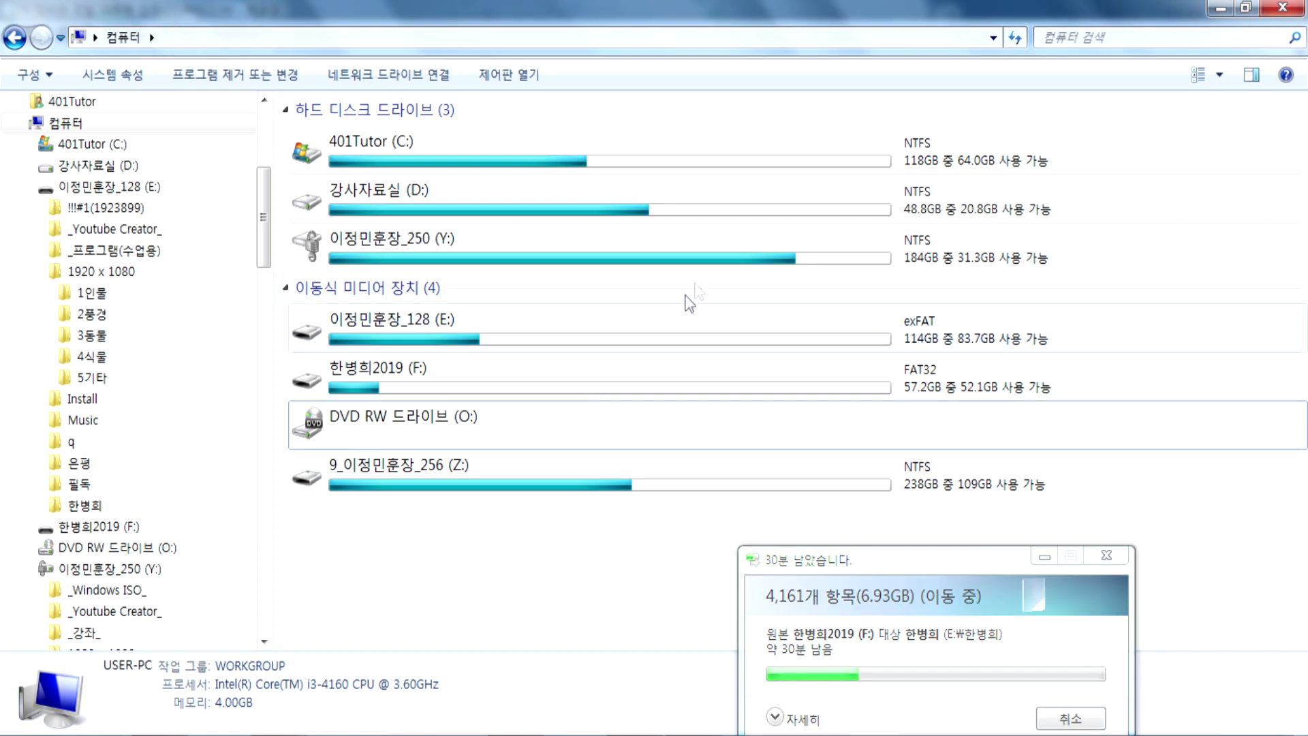
left_click(430, 324)
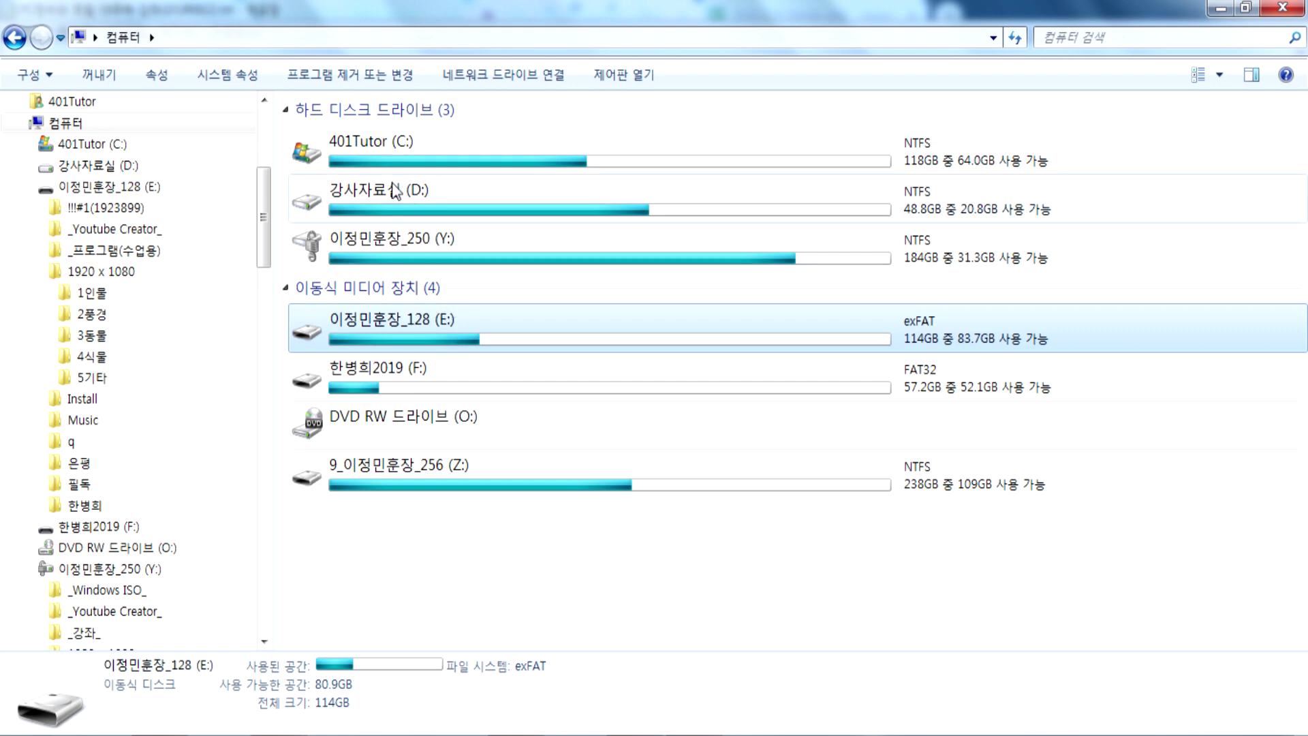
left_click(402, 258)
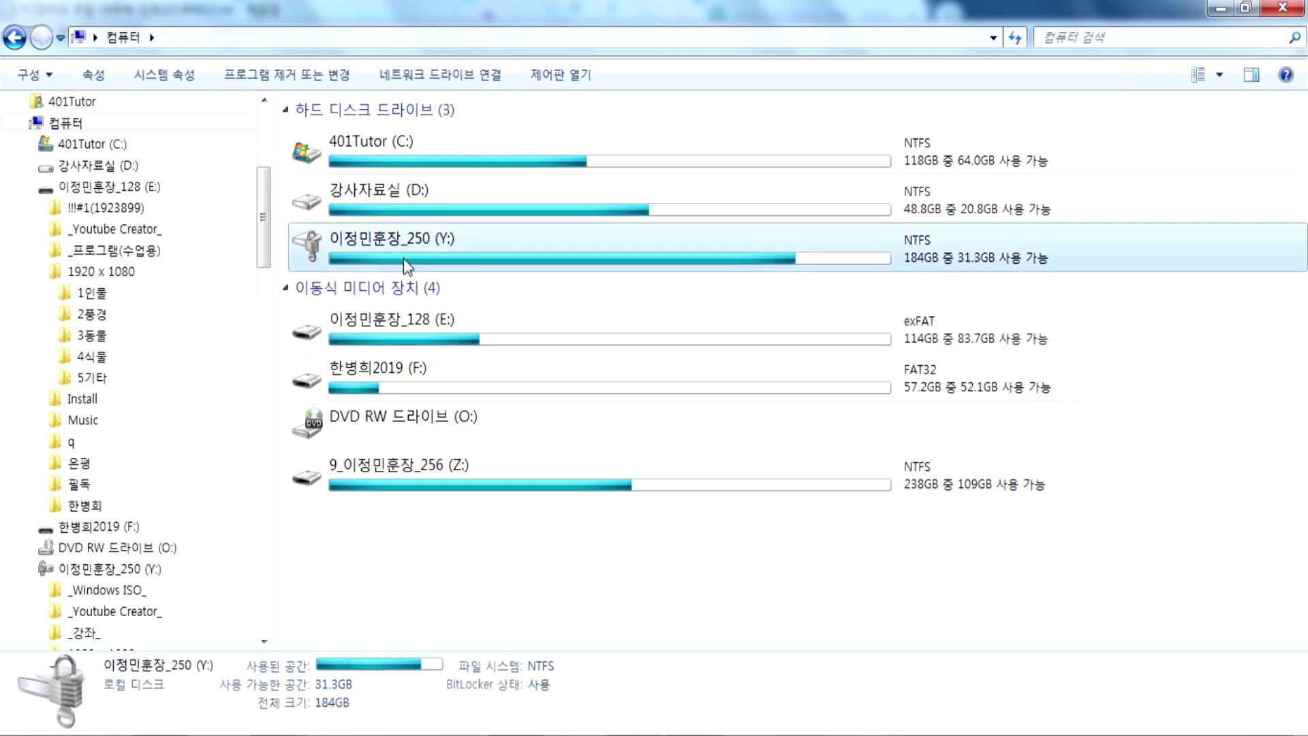
left_click(419, 492)
left_click(424, 240)
left_click(407, 324)
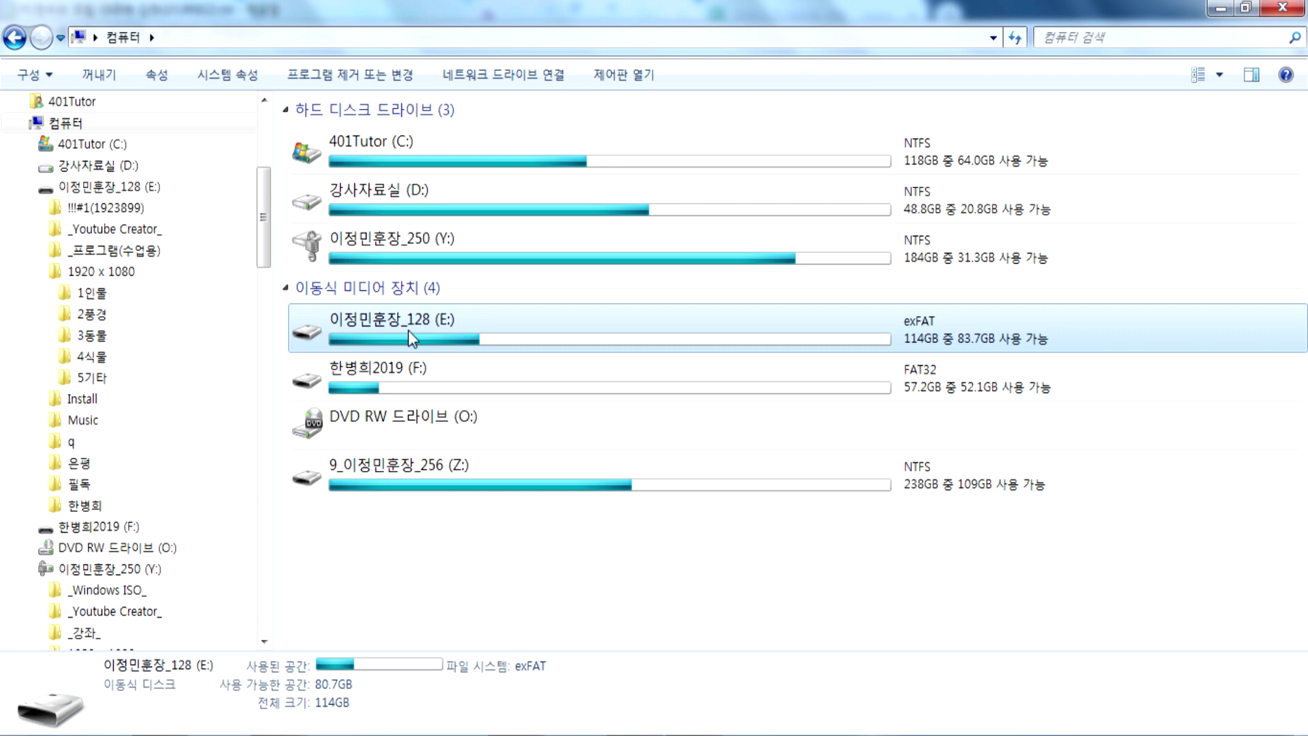
Return to the Computer overview and open the Windows Start menu.
mouse_move(424, 333)
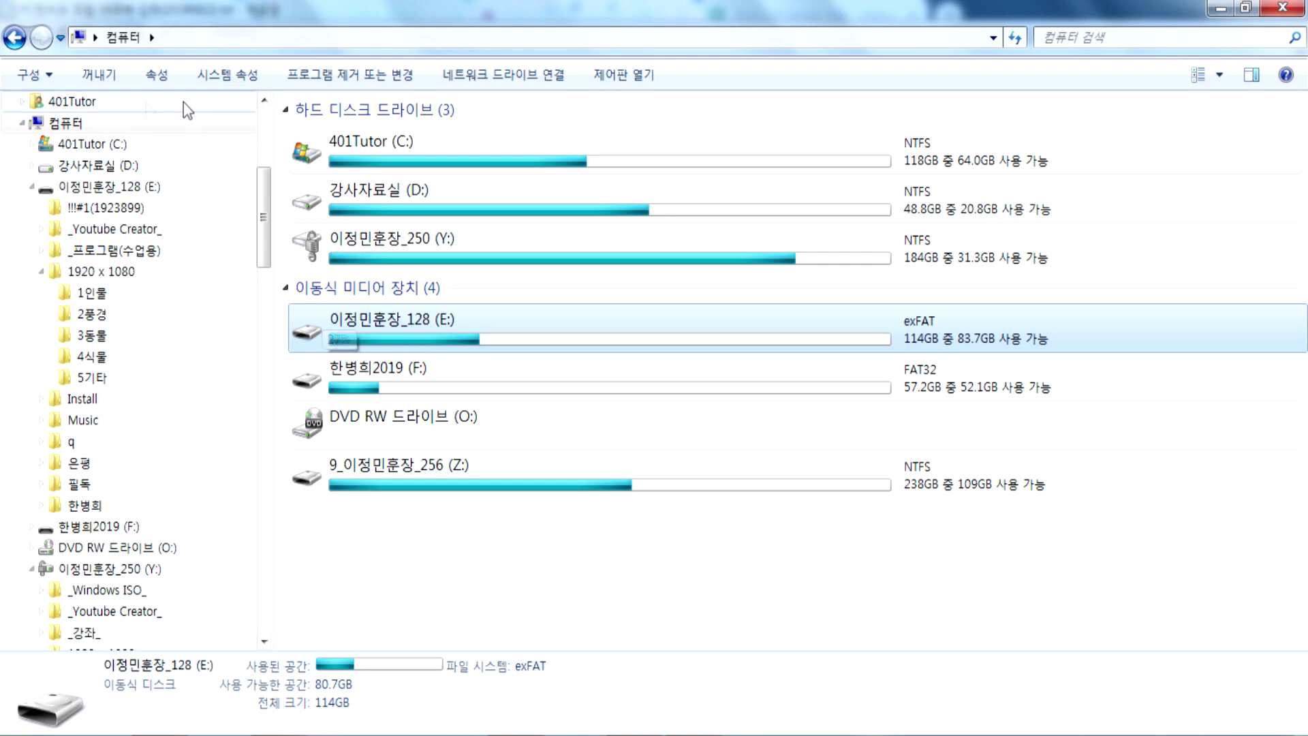
left_click(60, 123)
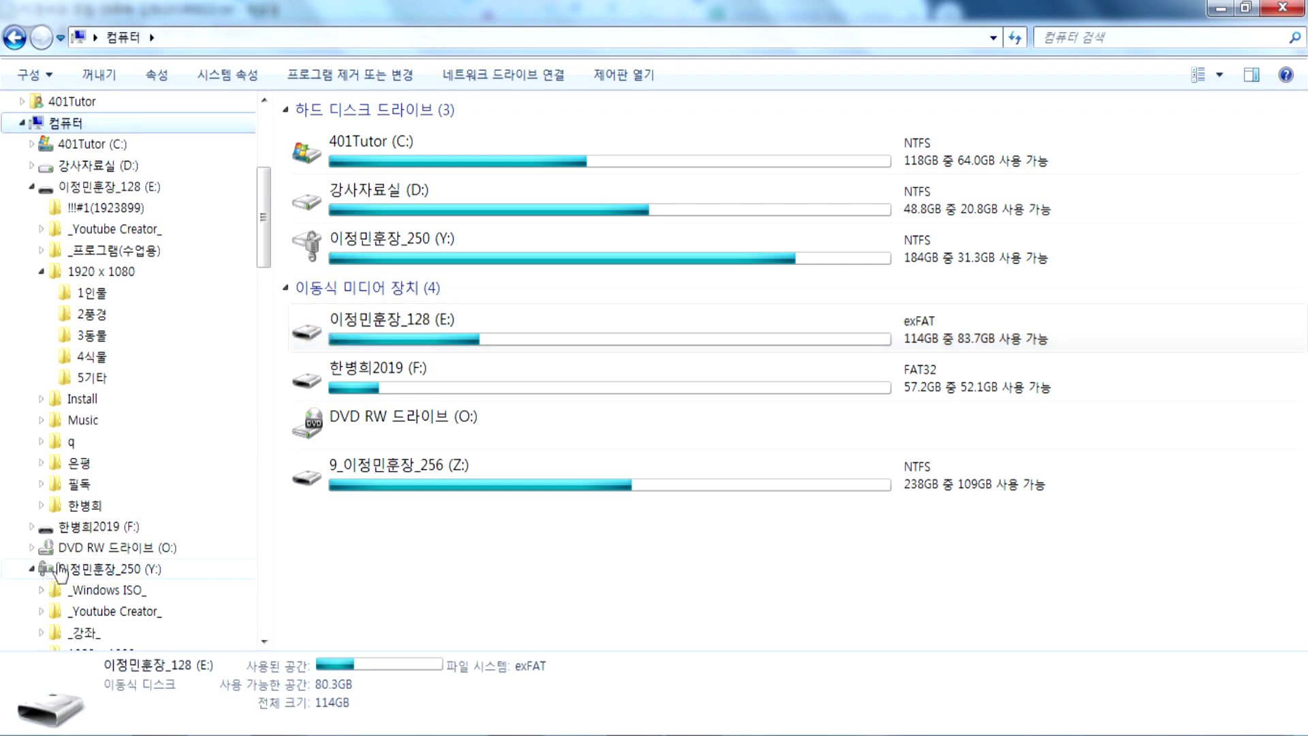
left_click(27, 734)
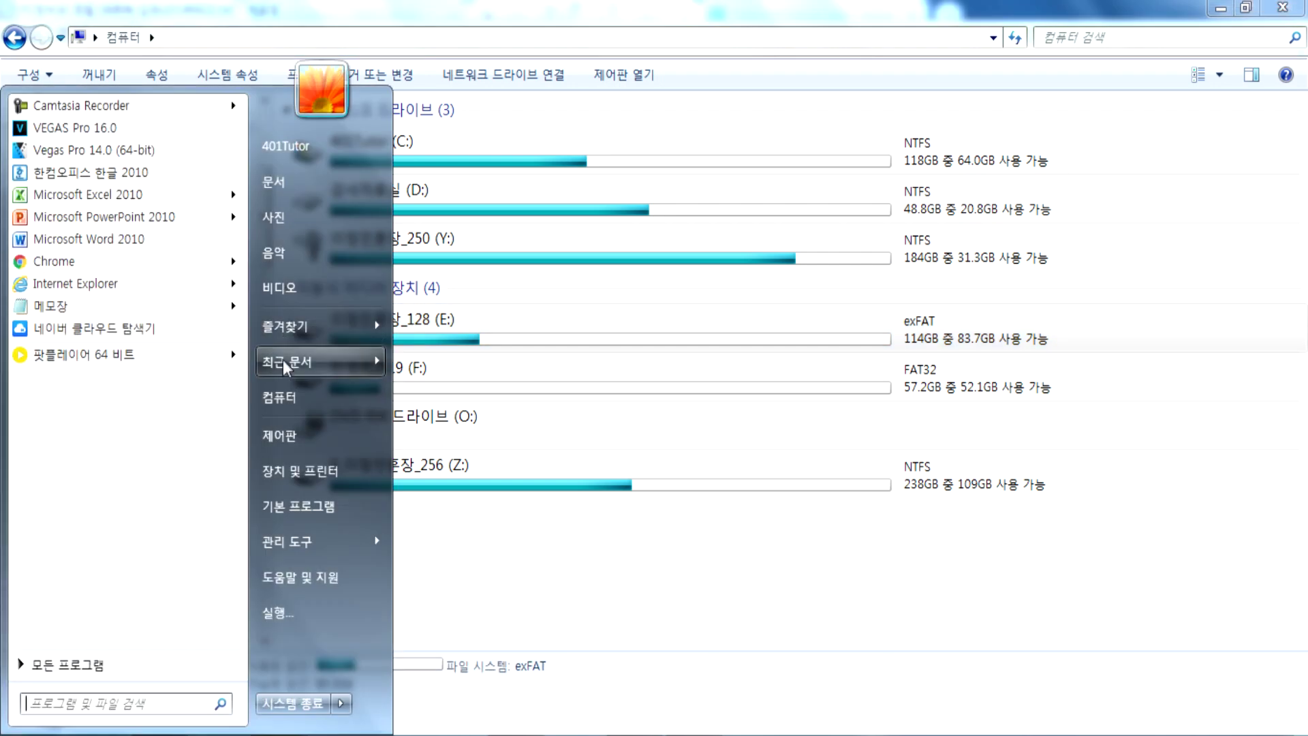
Launch Computer Management via 컴퓨터 → 관리 and open its 디스크 관리 section.
right_click(272, 401)
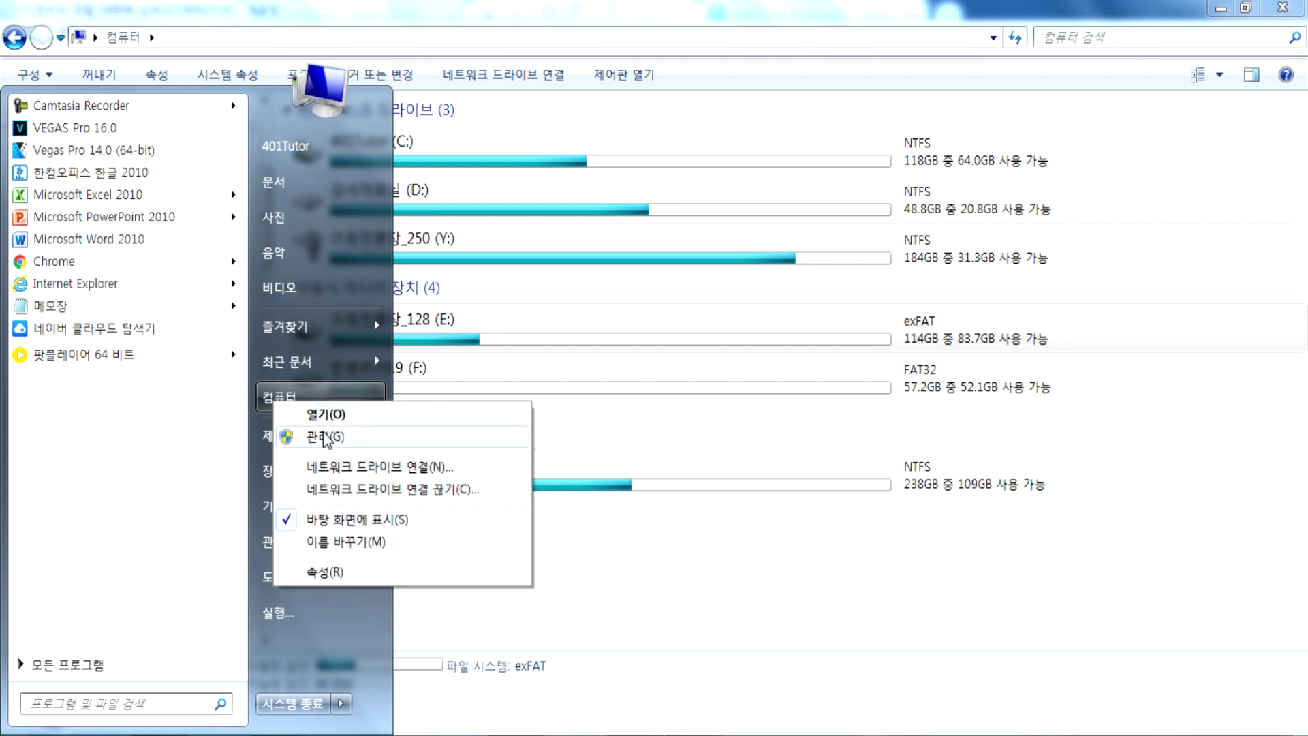
left_click(541, 556)
left_click(51, 126)
right_click(54, 128)
left_click(109, 167)
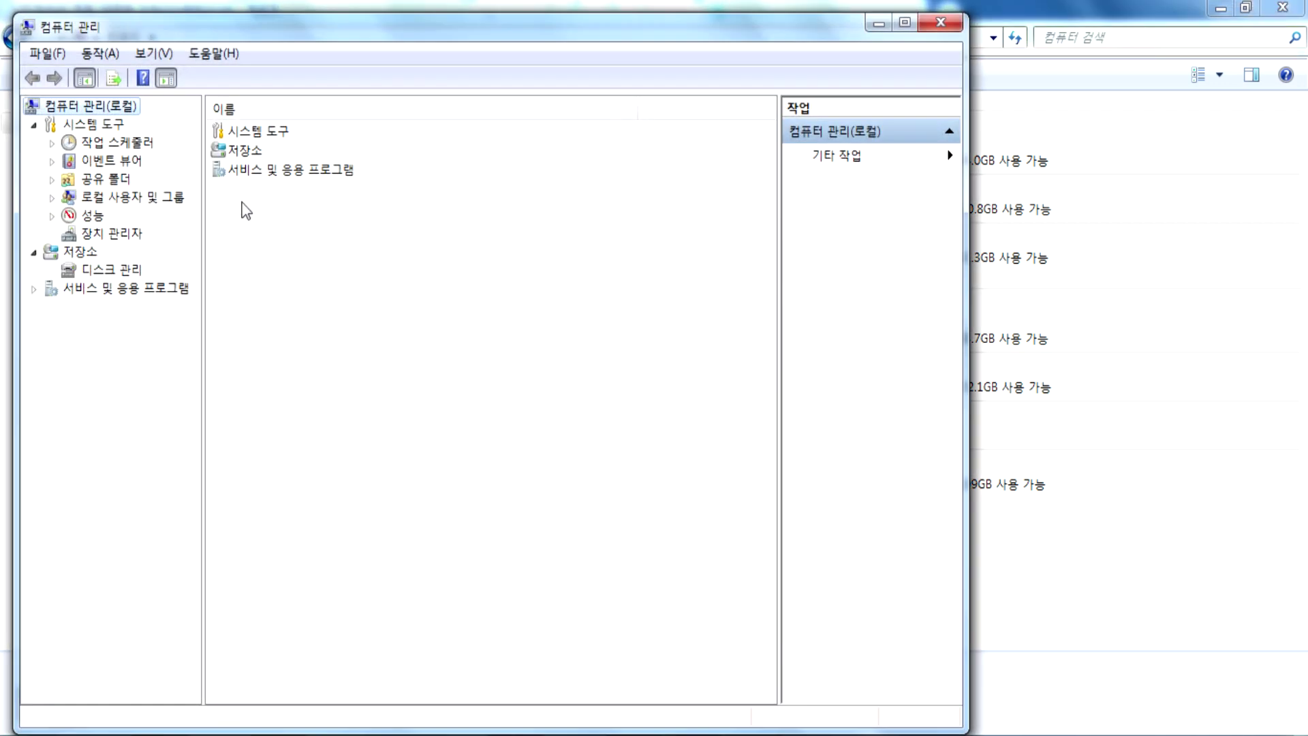
left_click(111, 271)
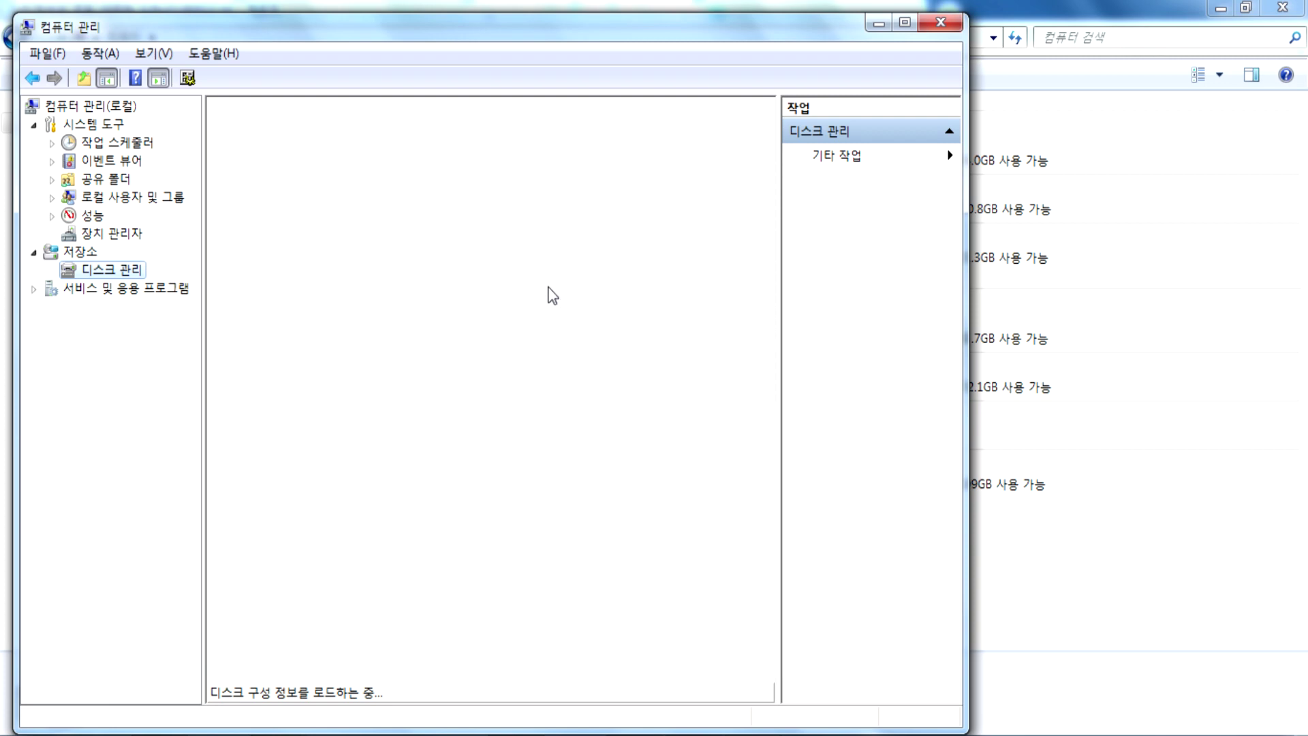
Compare drives C:, D: and Y: in Explorer's drive list.
left_click(1070, 571)
left_click(386, 145)
left_click(377, 195)
left_click(374, 239)
left_click(385, 139)
left_click(379, 197)
left_click(377, 234)
left_click(382, 143)
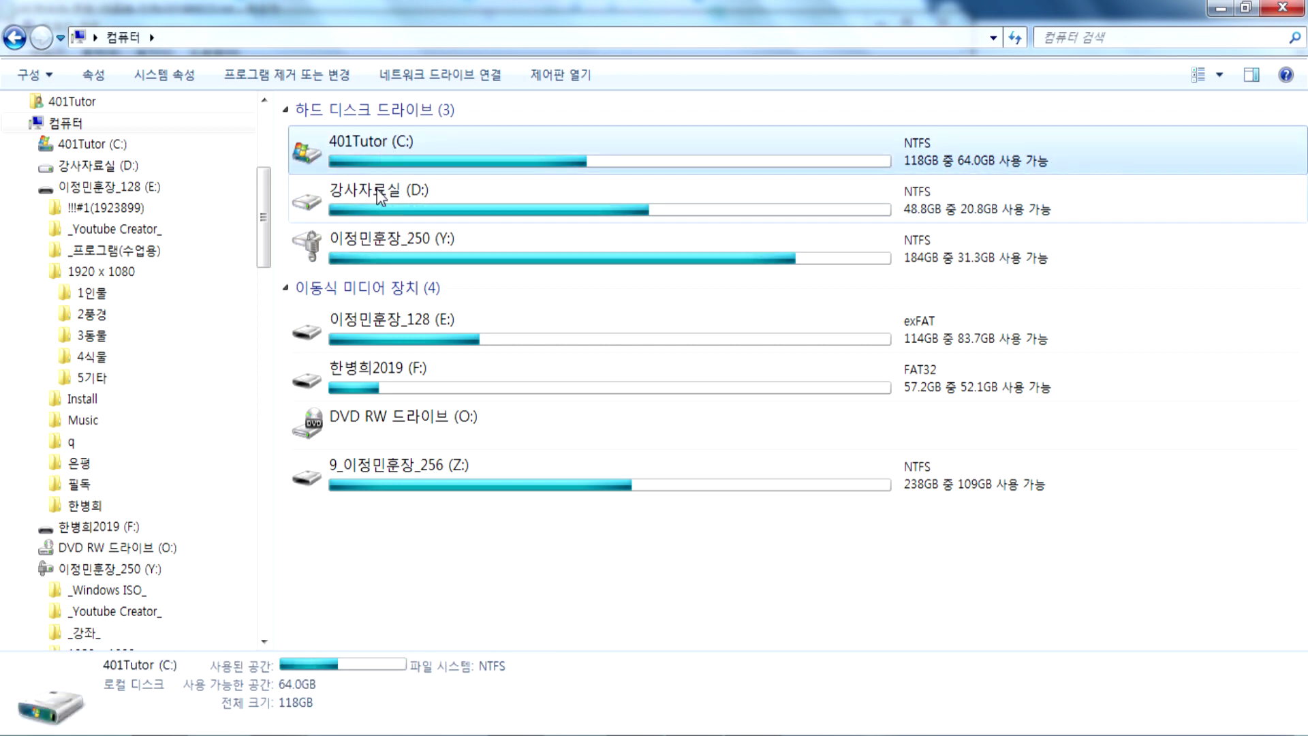
Enlarge Disk Management's disk map and select Disk 0's D: and Y: partitions.
key("alt+Tab")
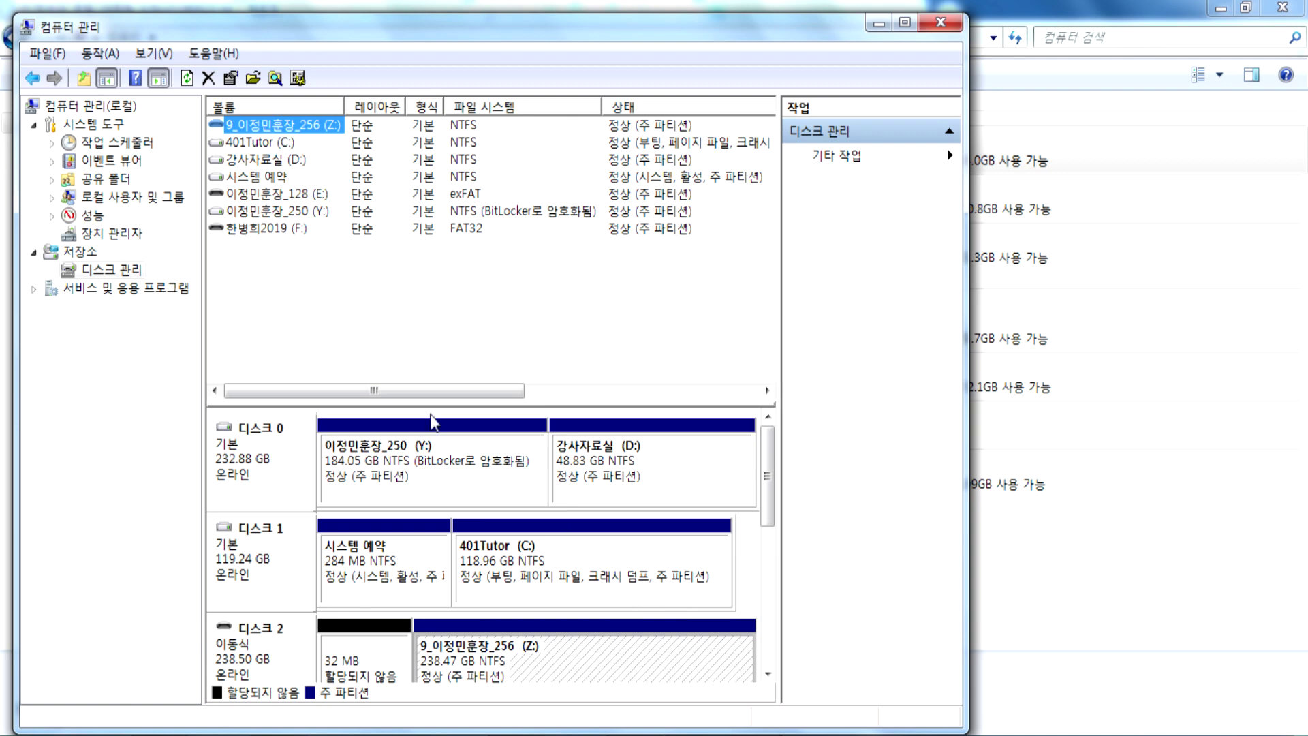
left_click_drag(431, 404, 436, 307)
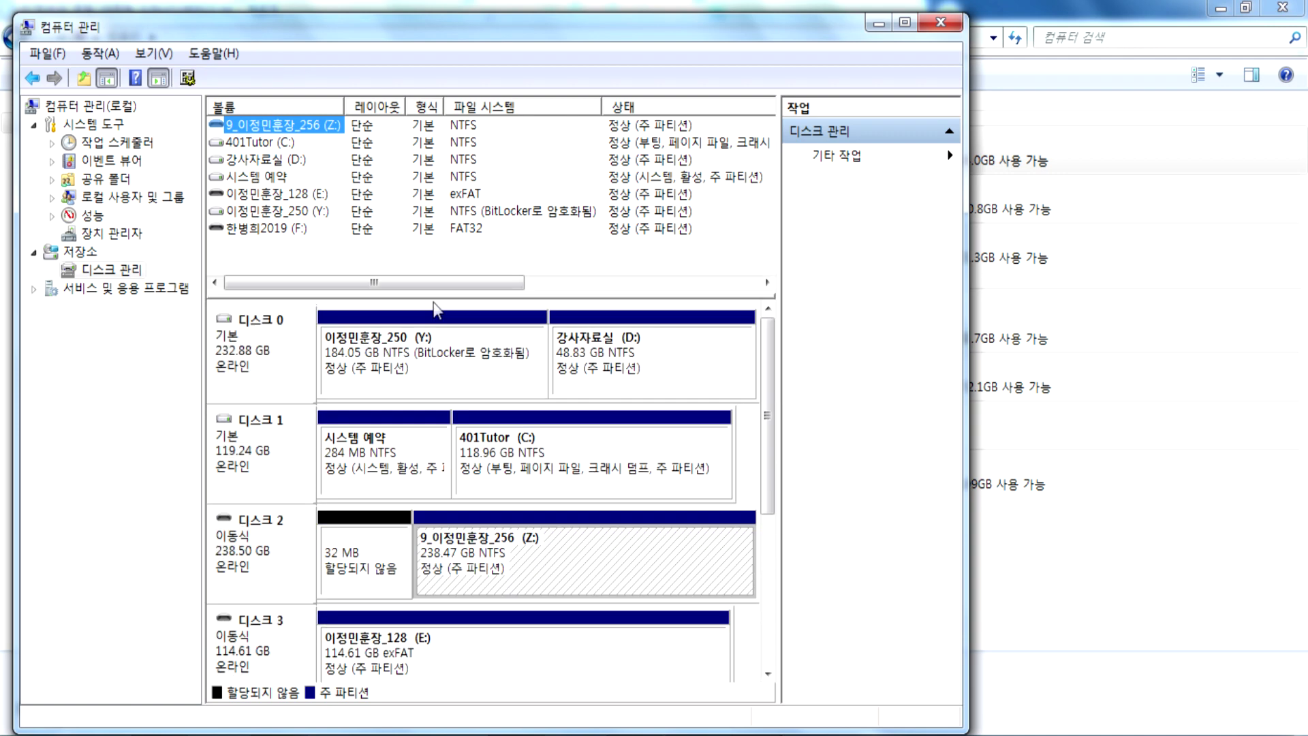
left_click(591, 393)
left_click(406, 369)
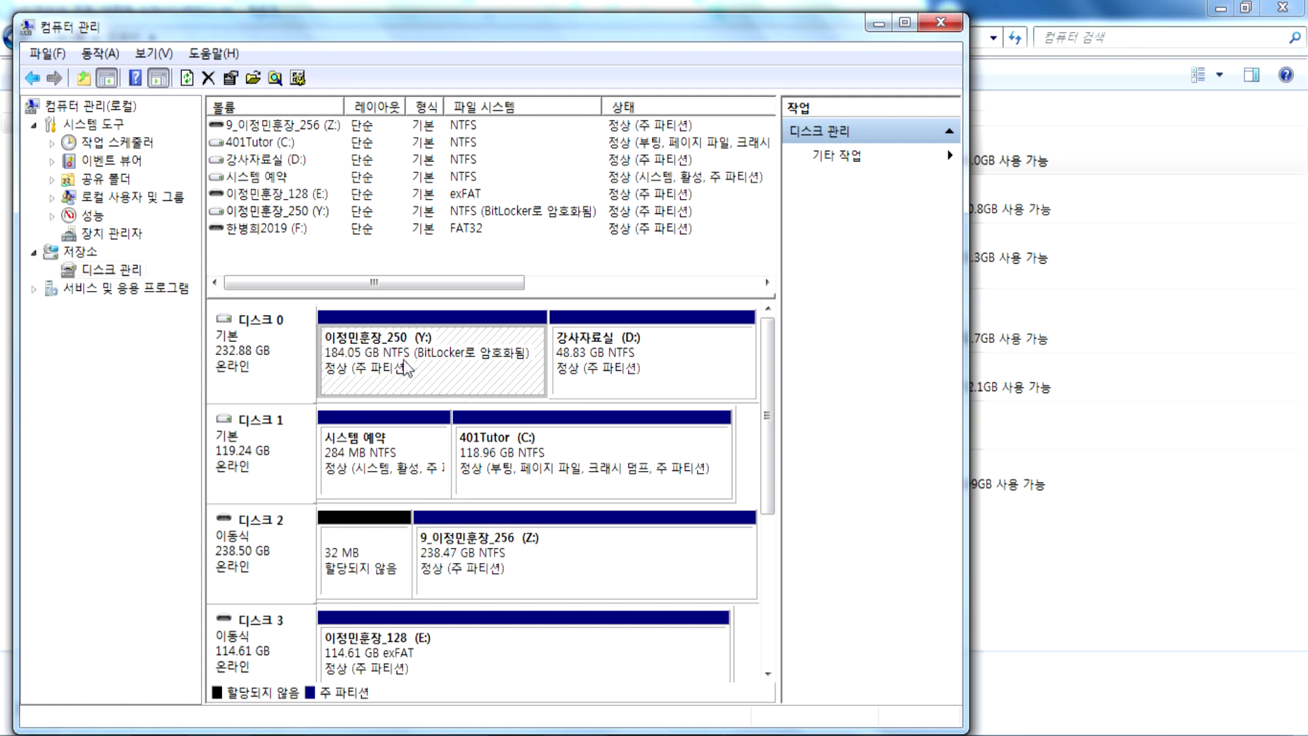
left_click(622, 363)
left_click(478, 362)
left_click(612, 363)
left_click(505, 362)
Inspect the USB partitions: E: on Disk 3 and F: on Disk 4.
left_click(434, 652)
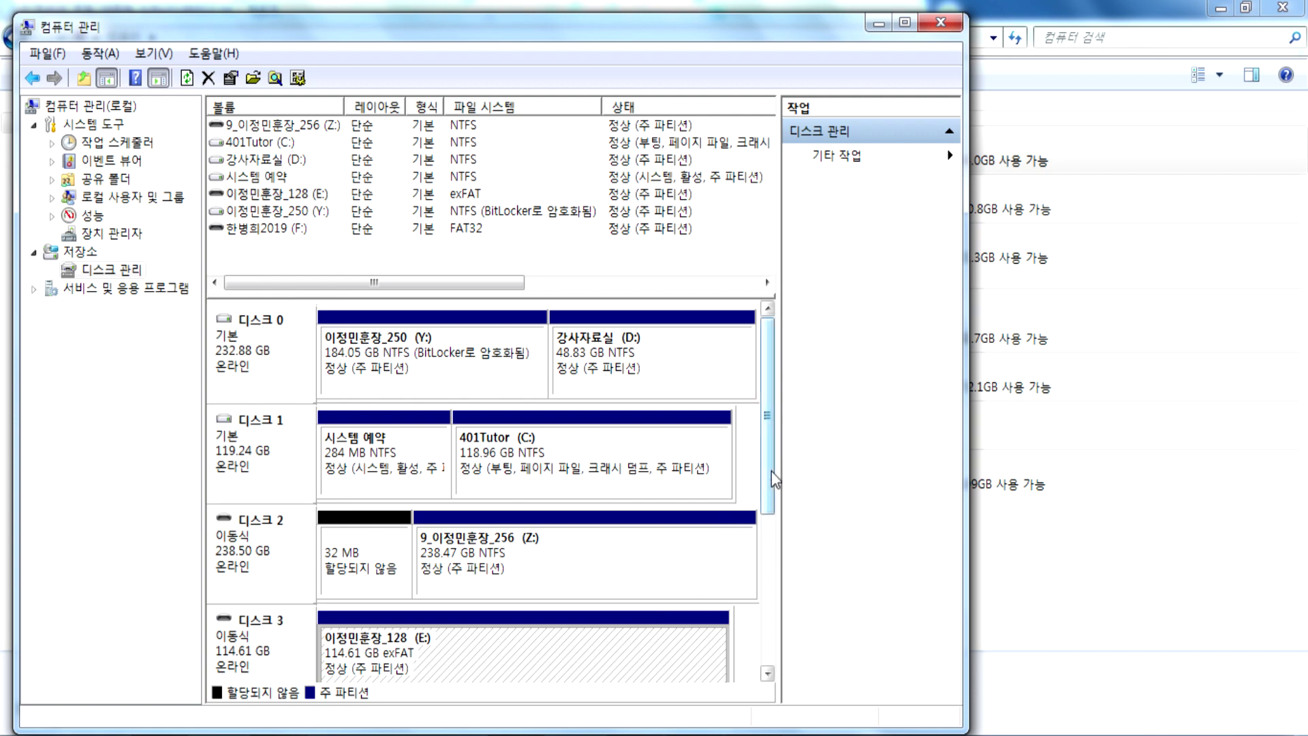
left_click_drag(770, 473, 770, 635)
left_click(406, 473)
left_click(363, 362)
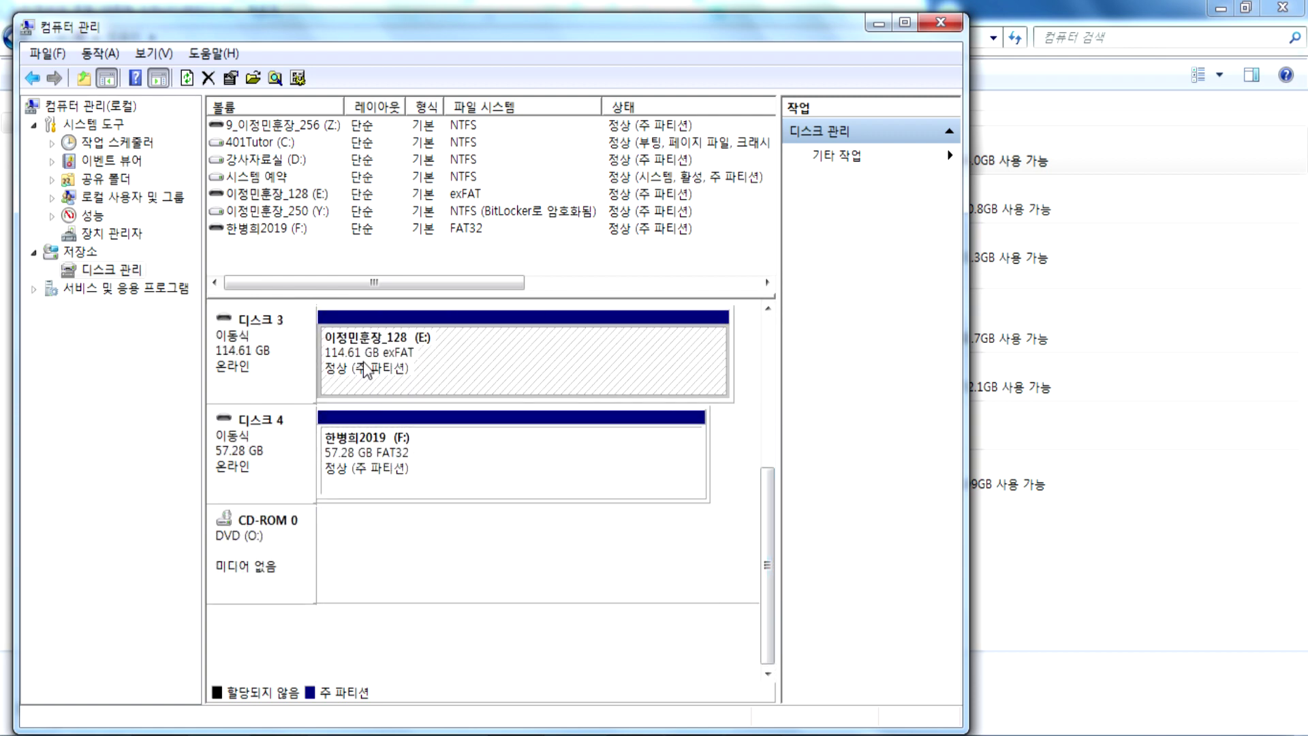
left_click_drag(765, 505, 777, 348)
Alternate between the D: and Y: partitions in the disk map again.
left_click(695, 345)
left_click(461, 353)
left_click(627, 367)
left_click(512, 367)
left_click(635, 360)
left_click(520, 370)
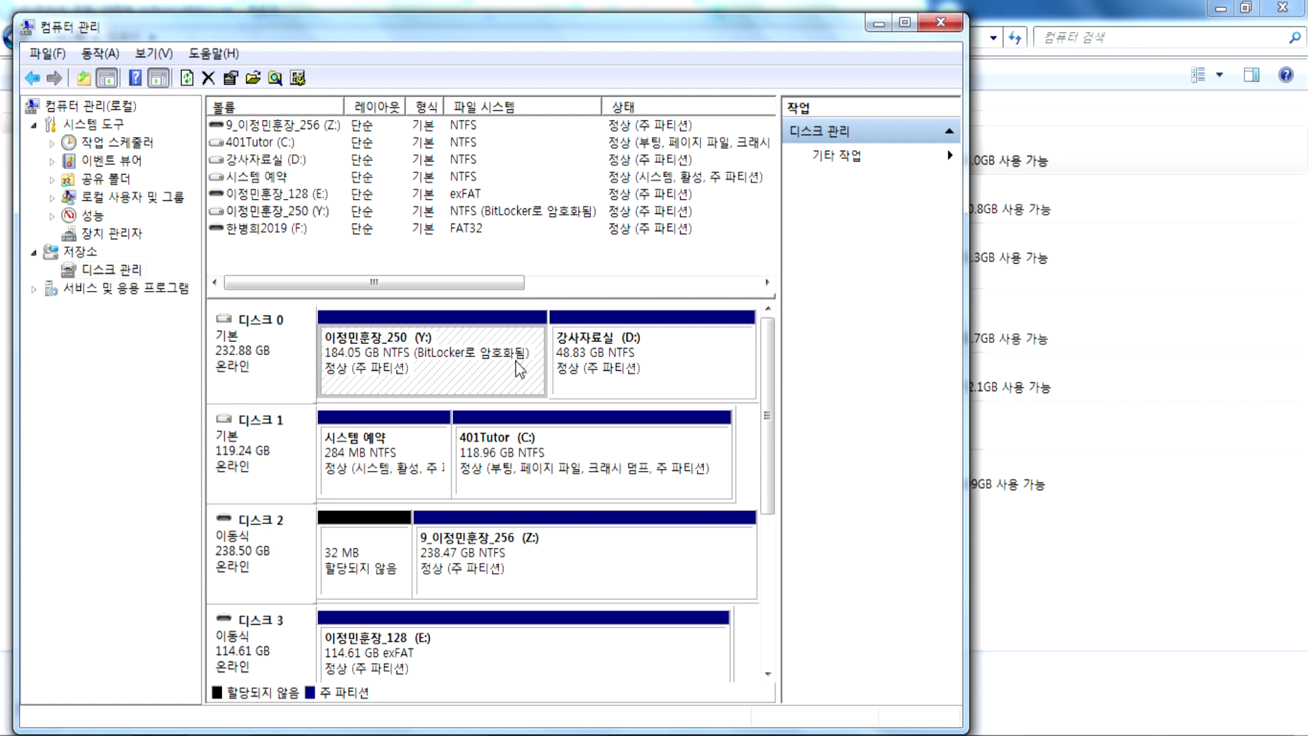
left_click(641, 360)
left_click(536, 358)
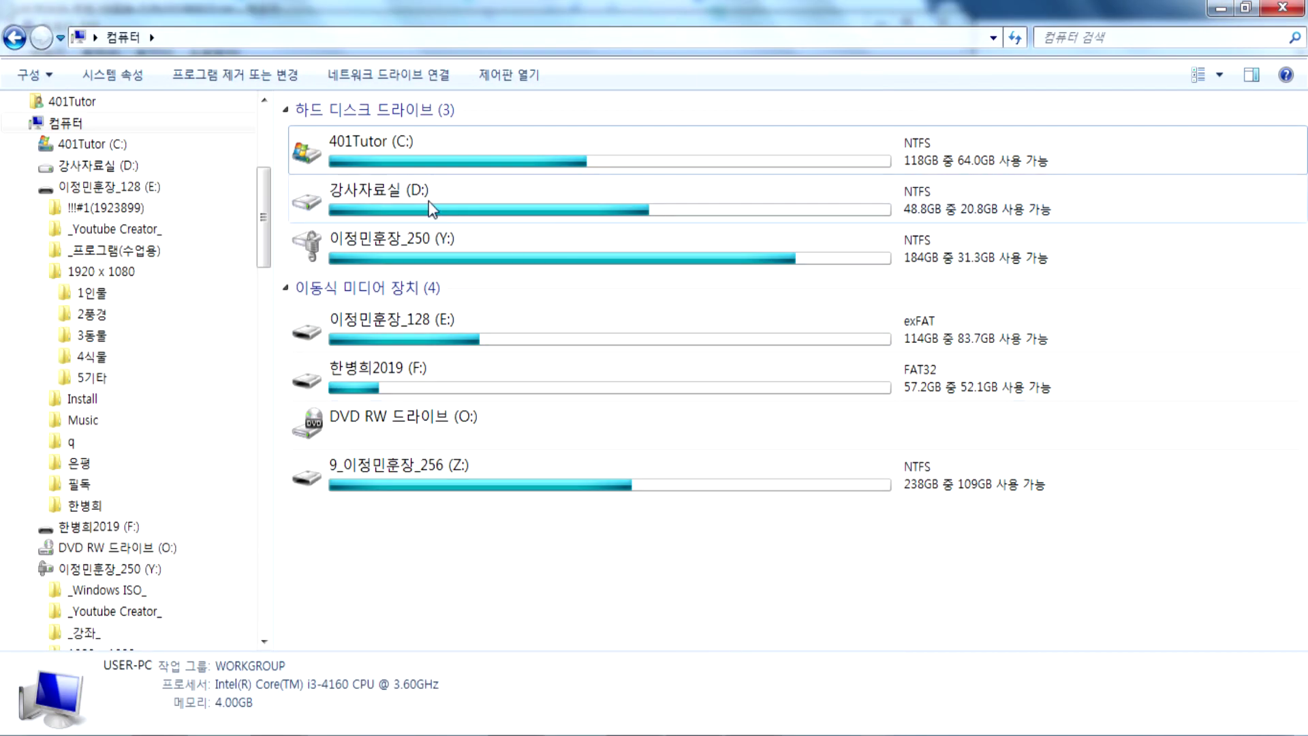
Cross-check drives D:, Y: and C: in Explorer, then reselect Disk 3's E: partition.
left_click(425, 199)
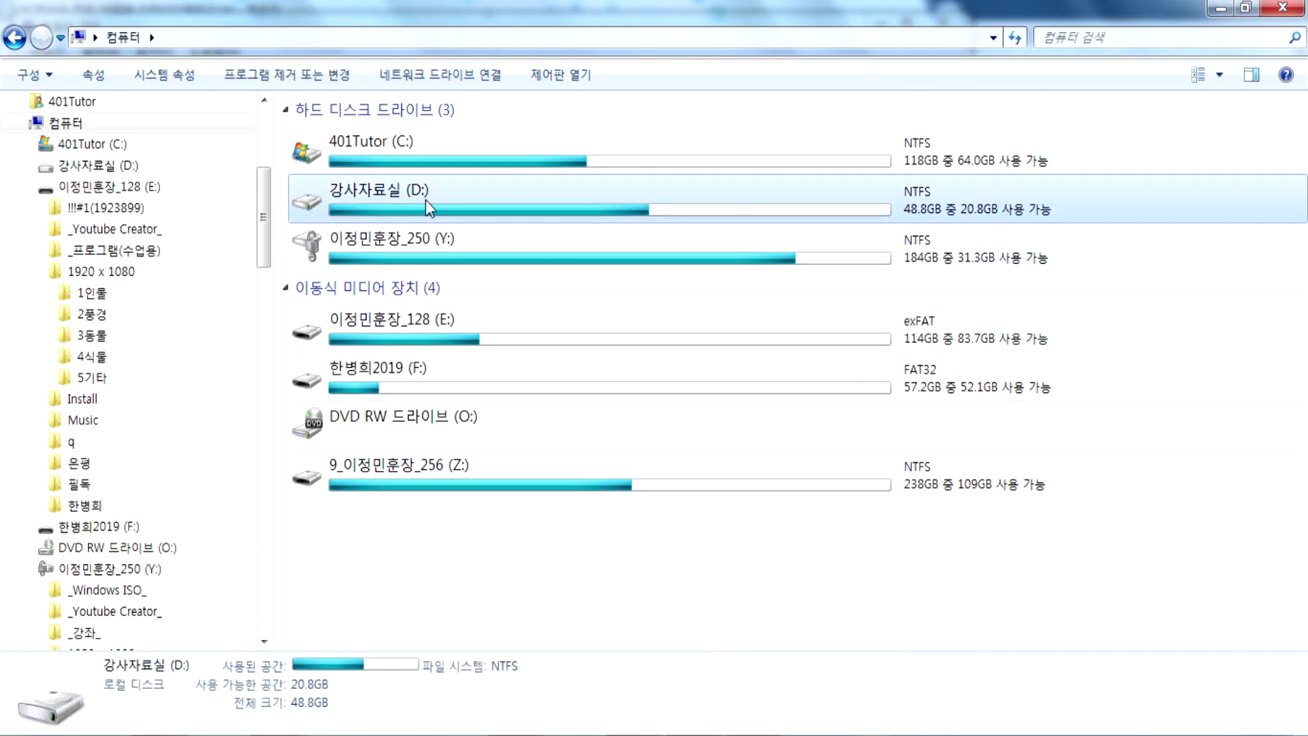
left_click(418, 247)
left_click(410, 199)
left_click(401, 239)
left_click(393, 216)
left_click(394, 239)
left_click(392, 198)
left_click(366, 141)
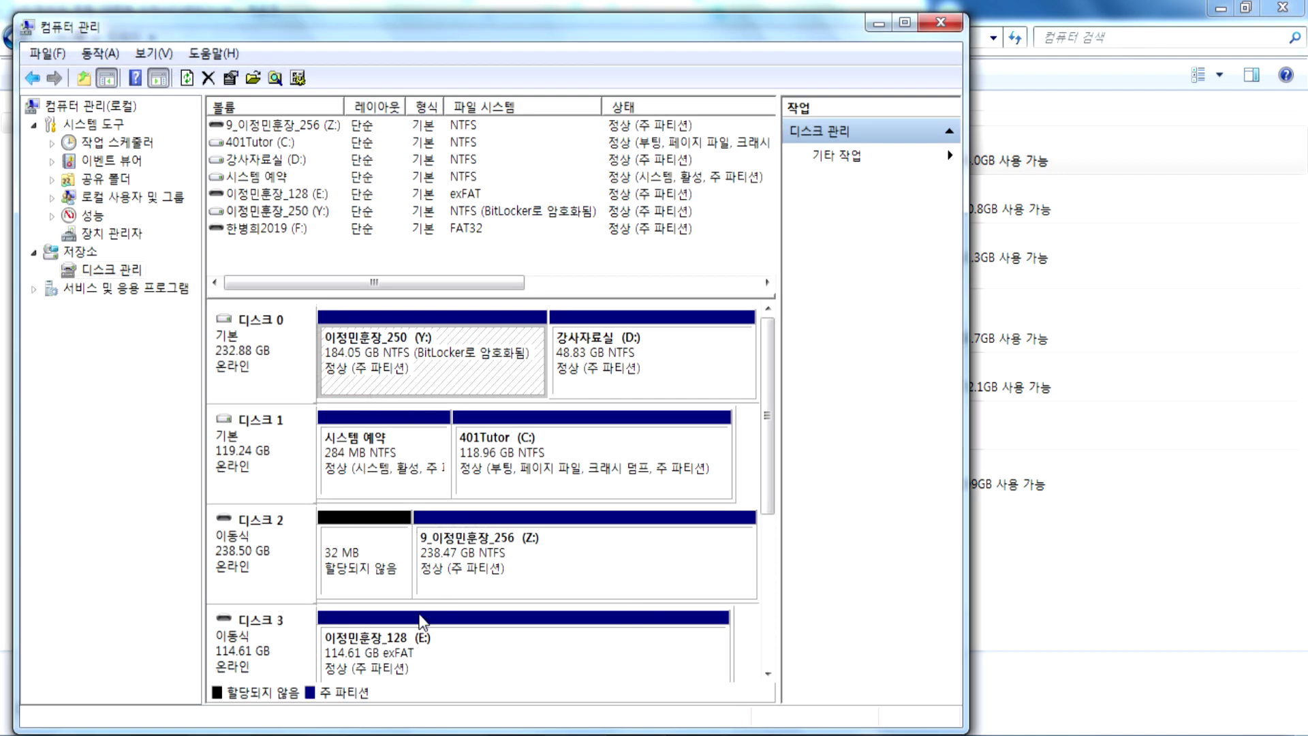
left_click_drag(772, 431, 768, 613)
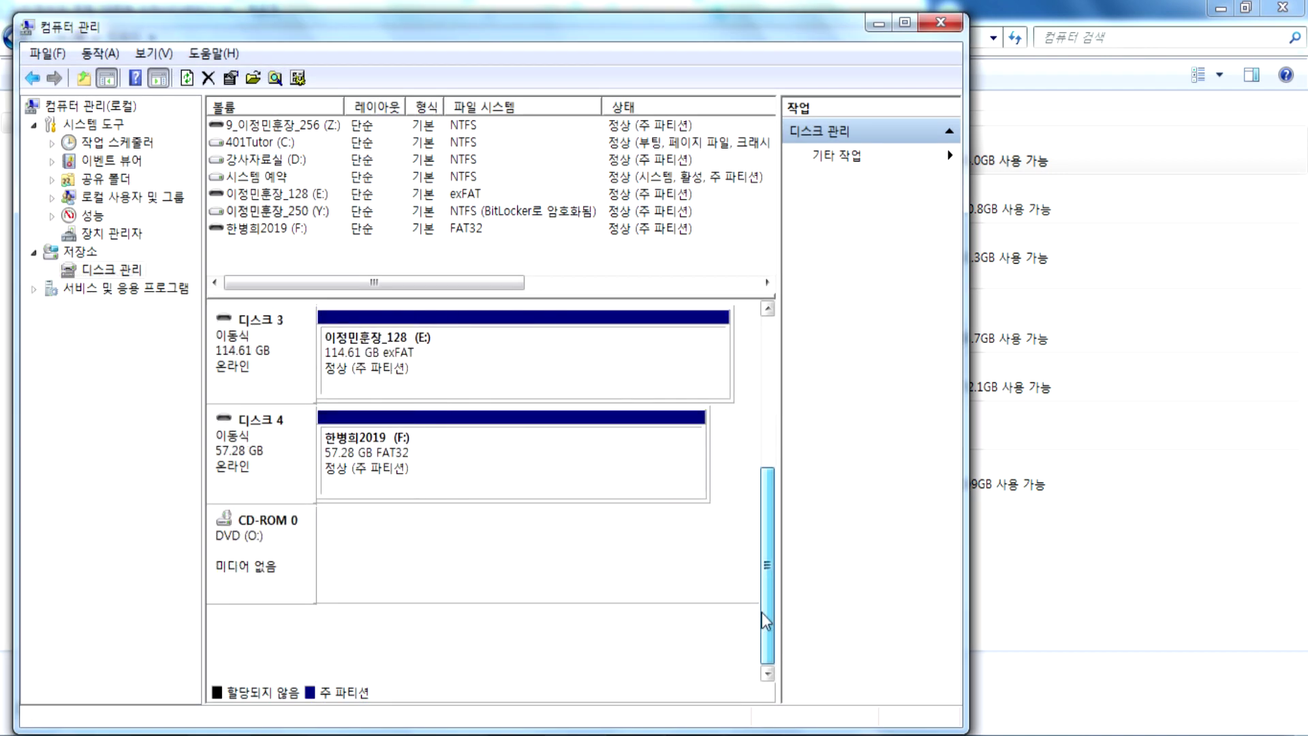
left_click(436, 358)
Reassign the E: partition's drive letter to X:, accept both warnings, and close Computer Management.
right_click(459, 350)
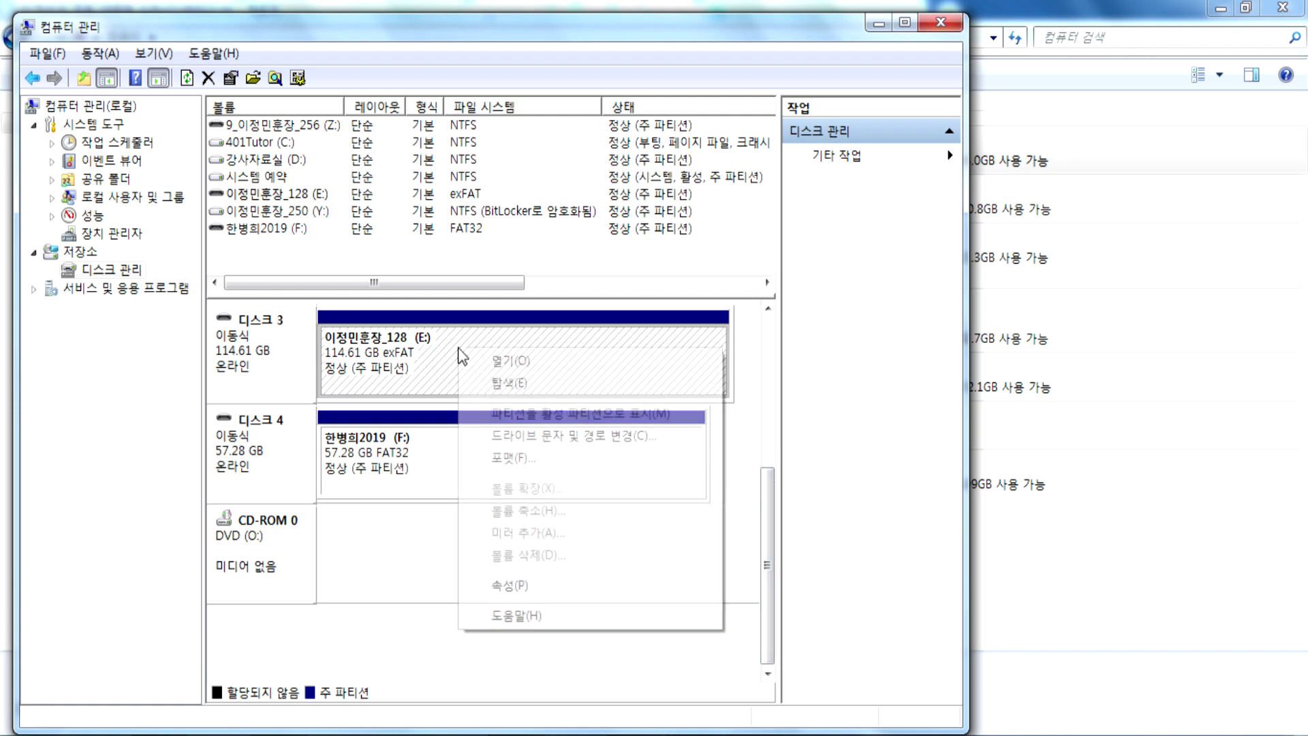
left_click(543, 442)
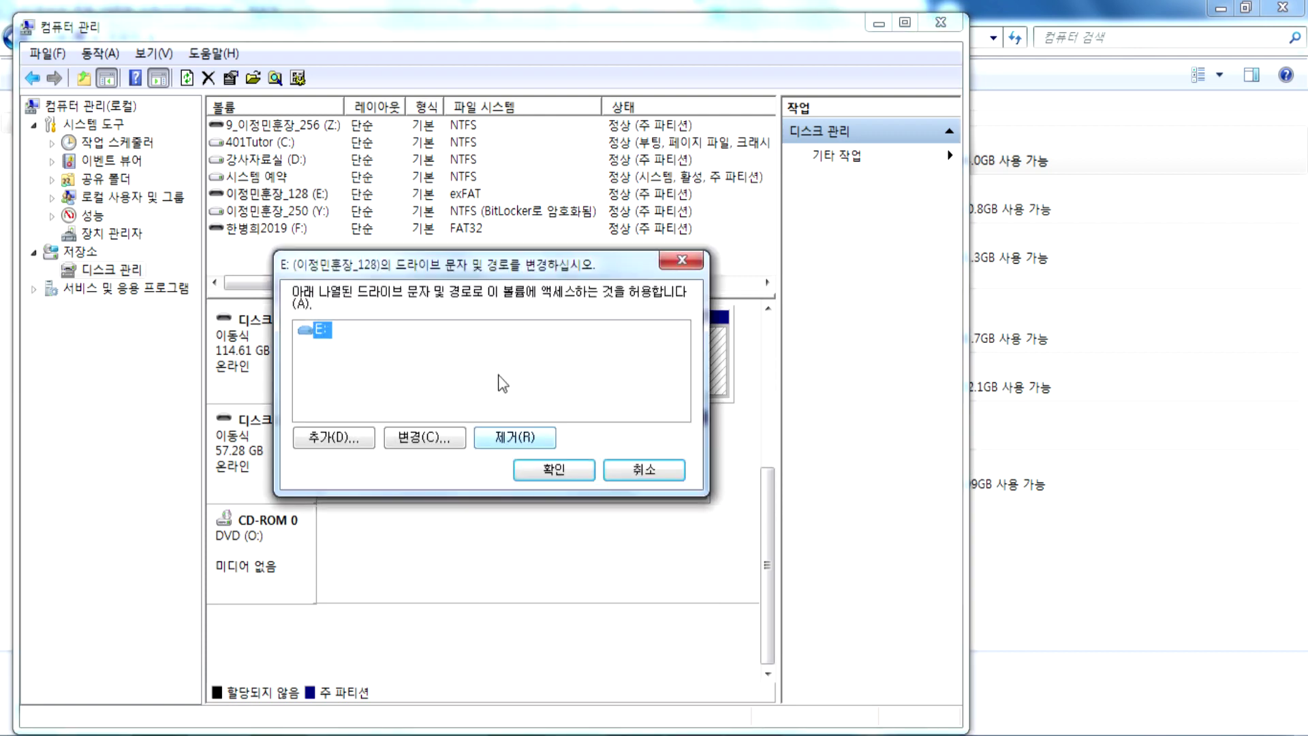
left_click(429, 438)
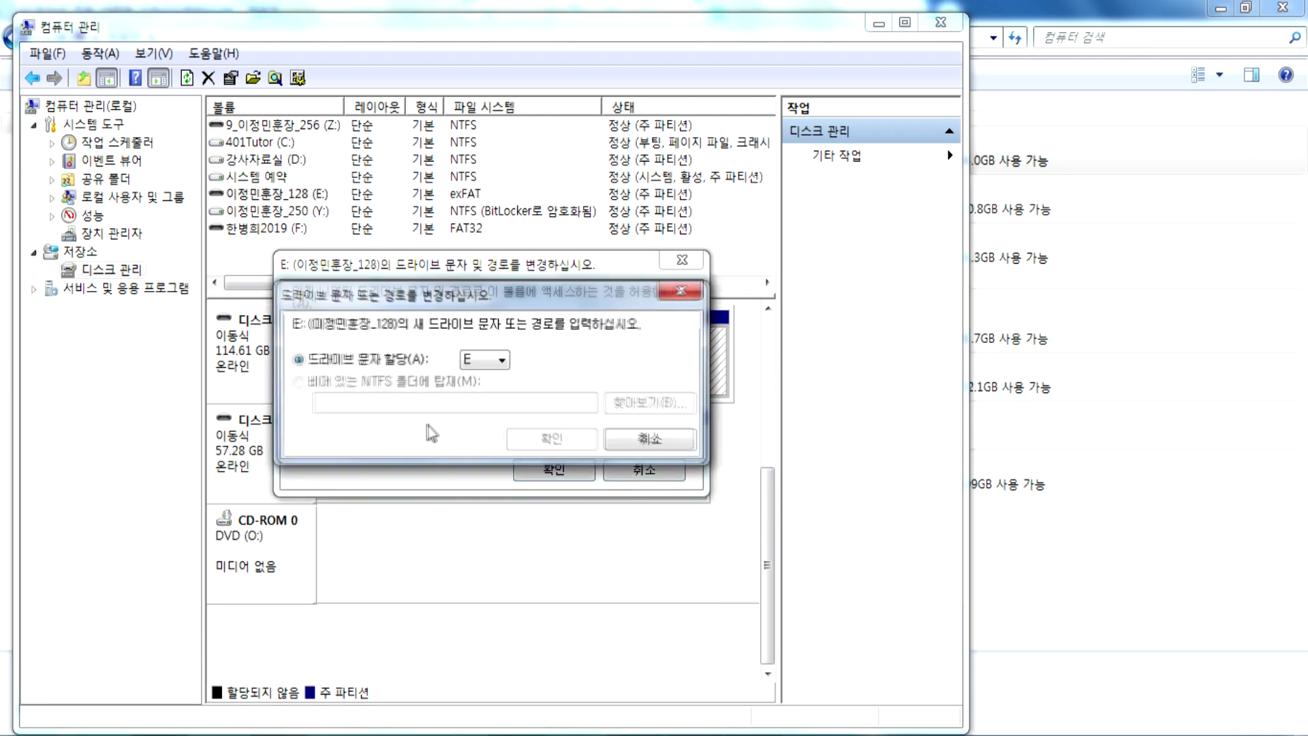
left_click(480, 358)
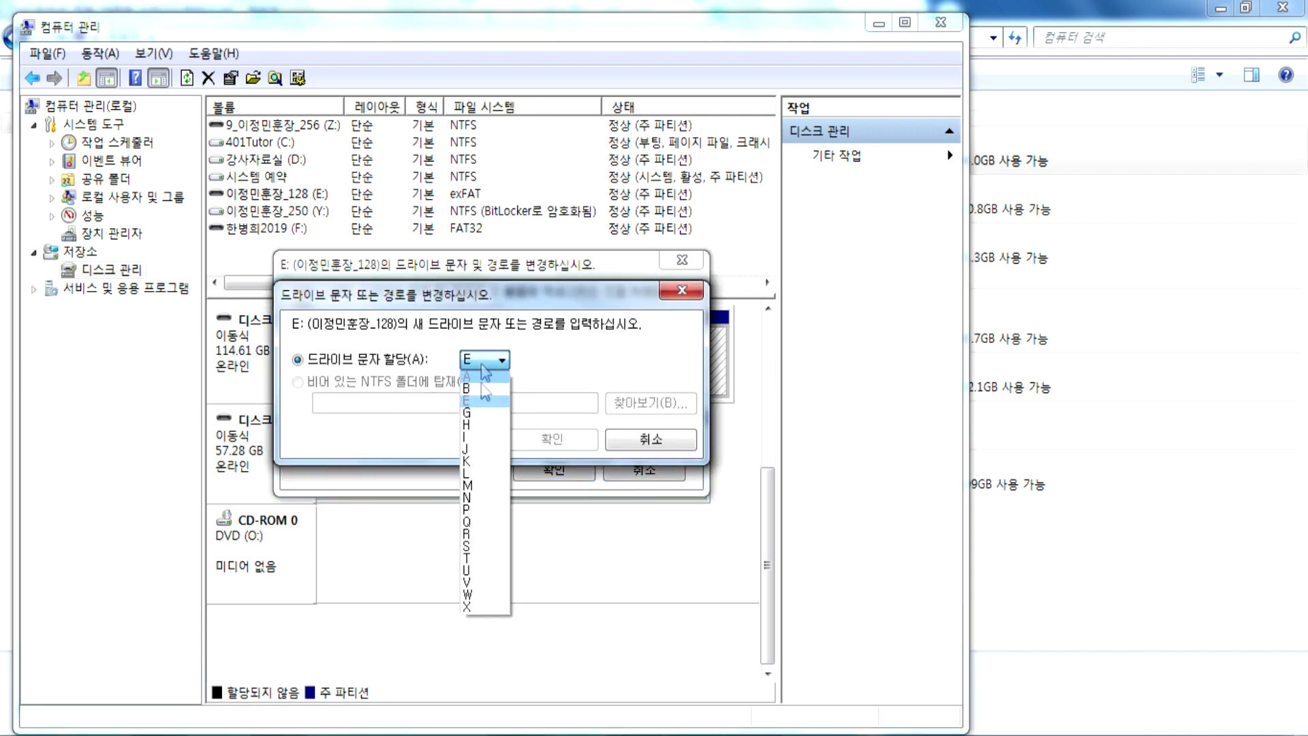
left_click(468, 607)
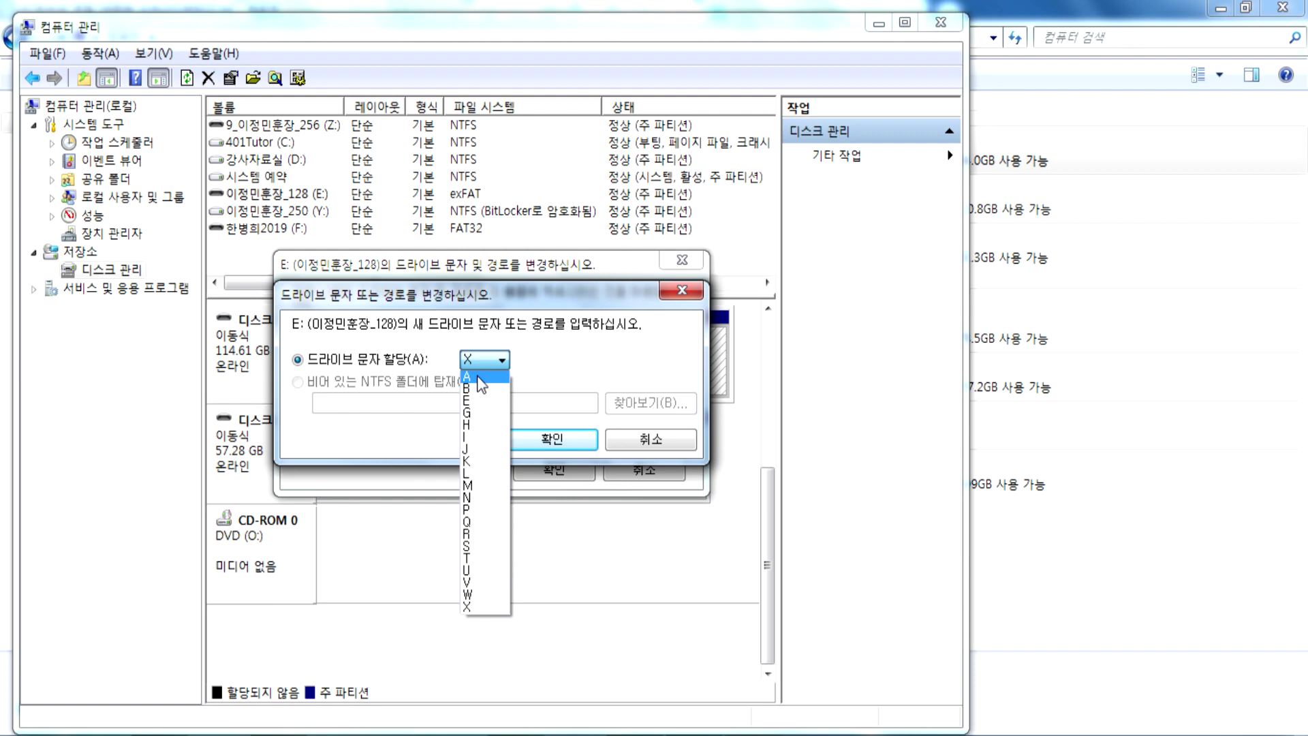
left_click(492, 608)
left_click(544, 443)
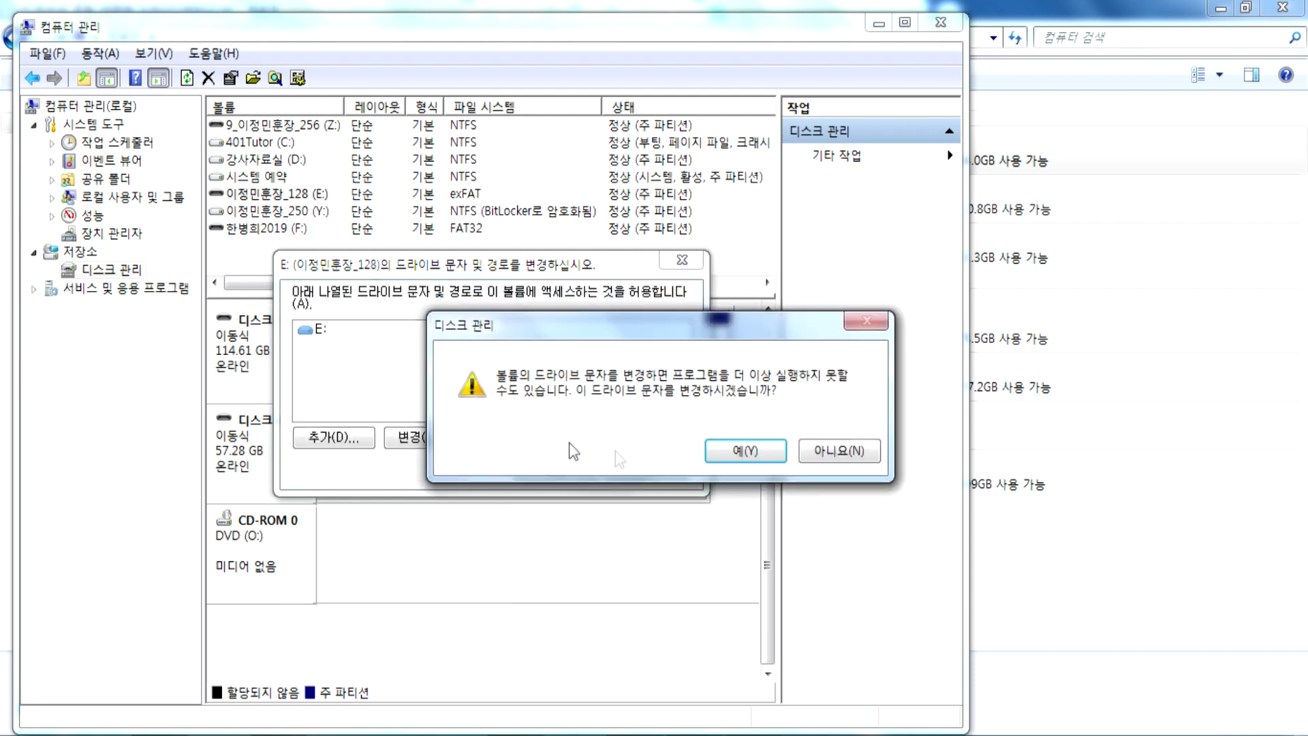
left_click(714, 452)
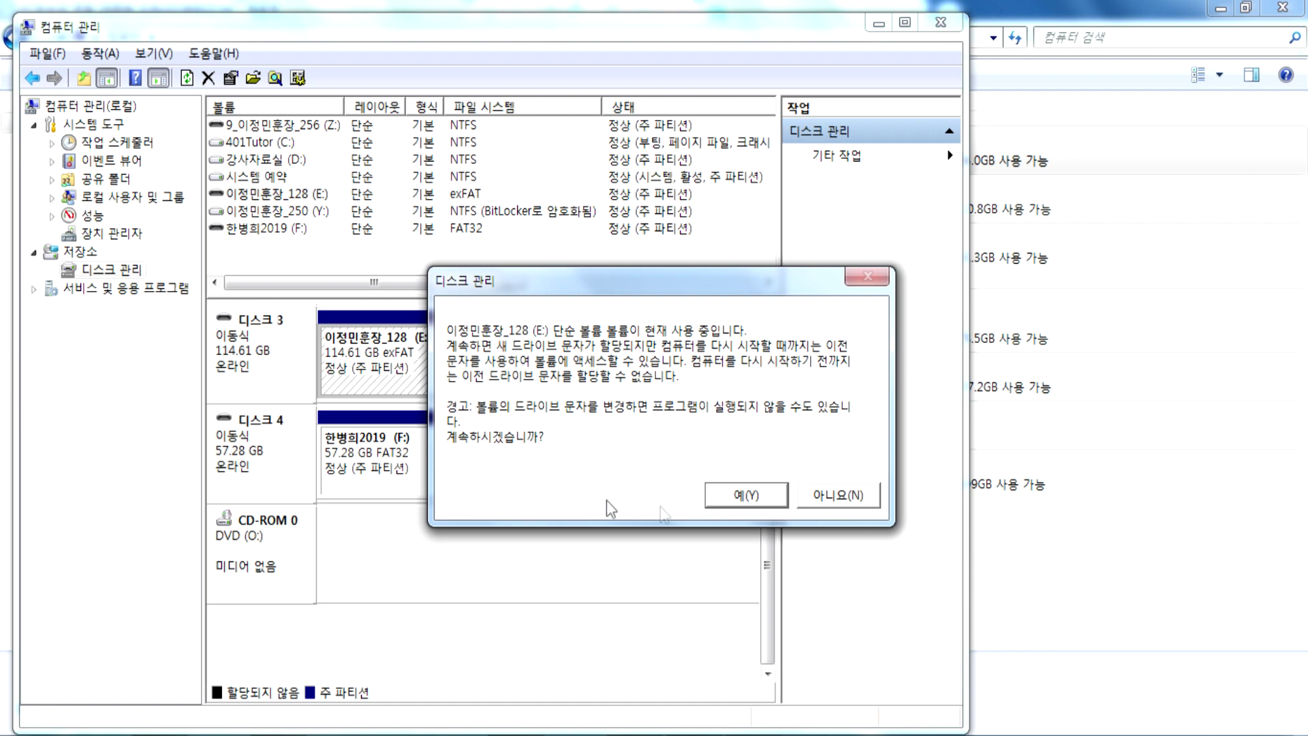
left_click(739, 504)
key("alt+F4")
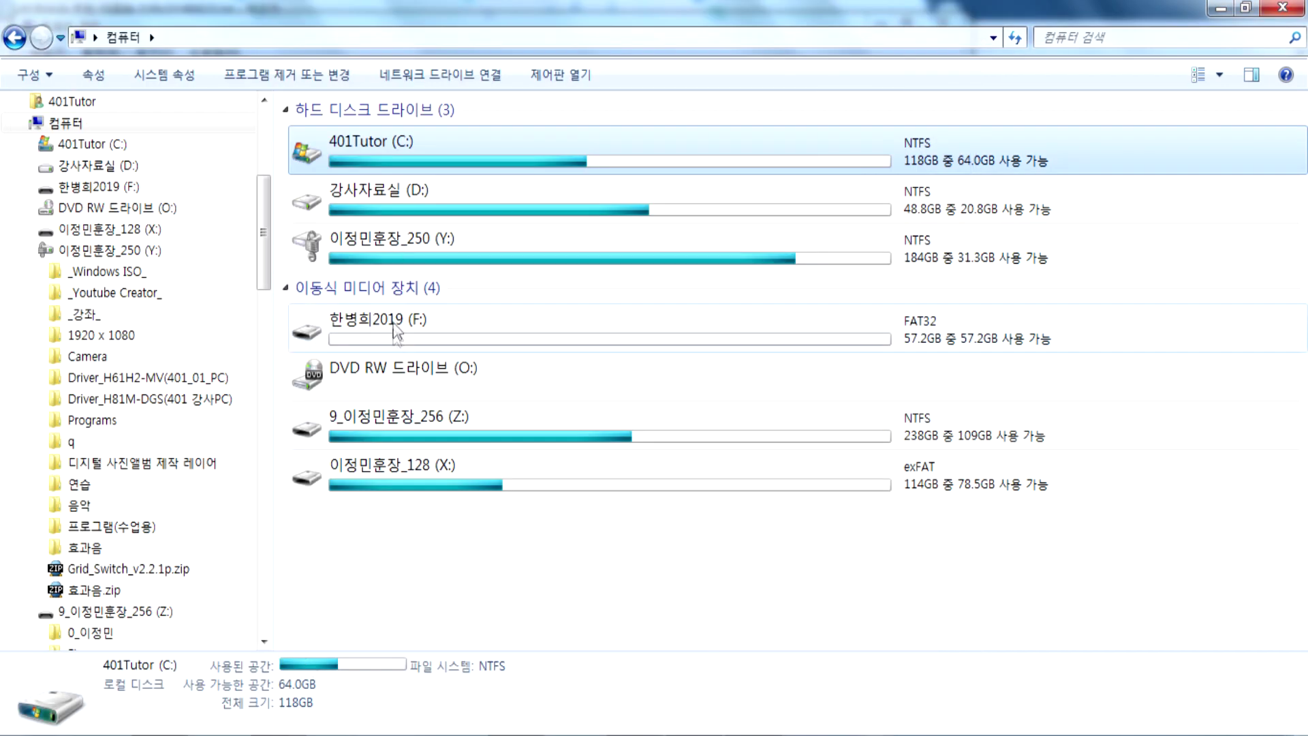
left_click(379, 485)
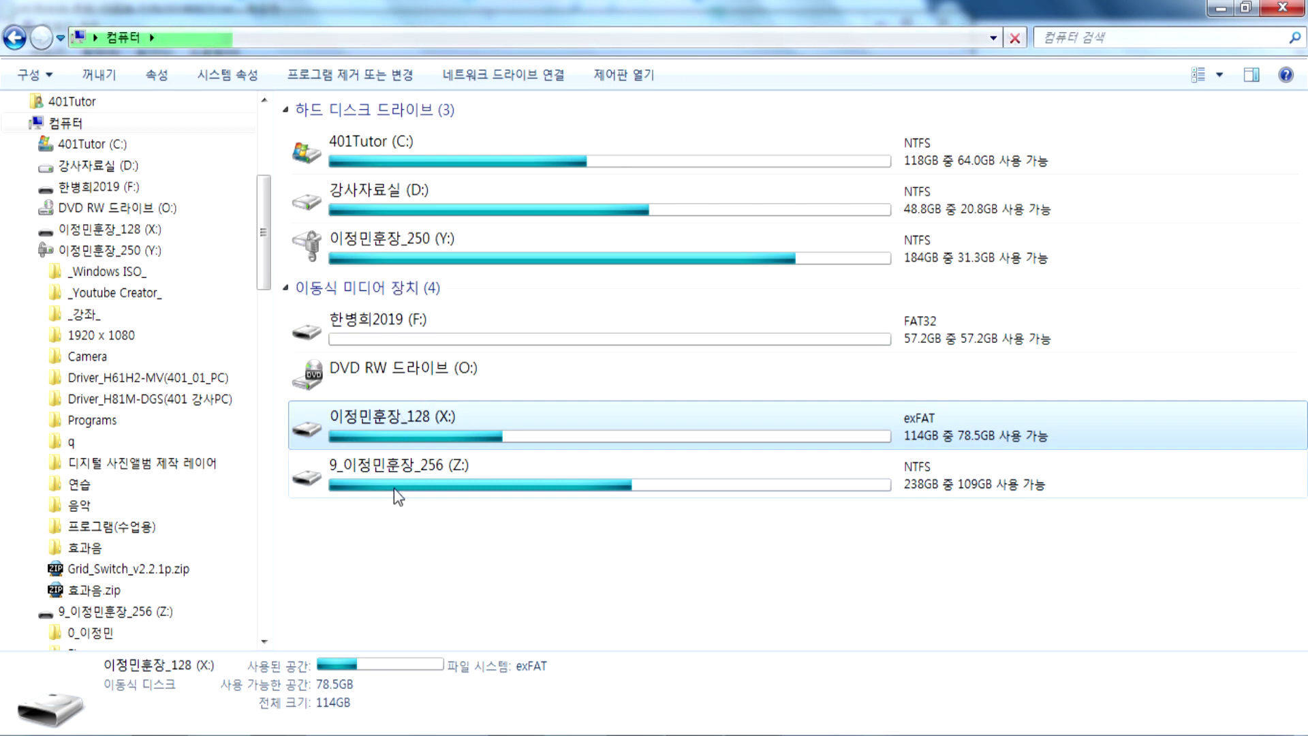
mouse_move(394, 488)
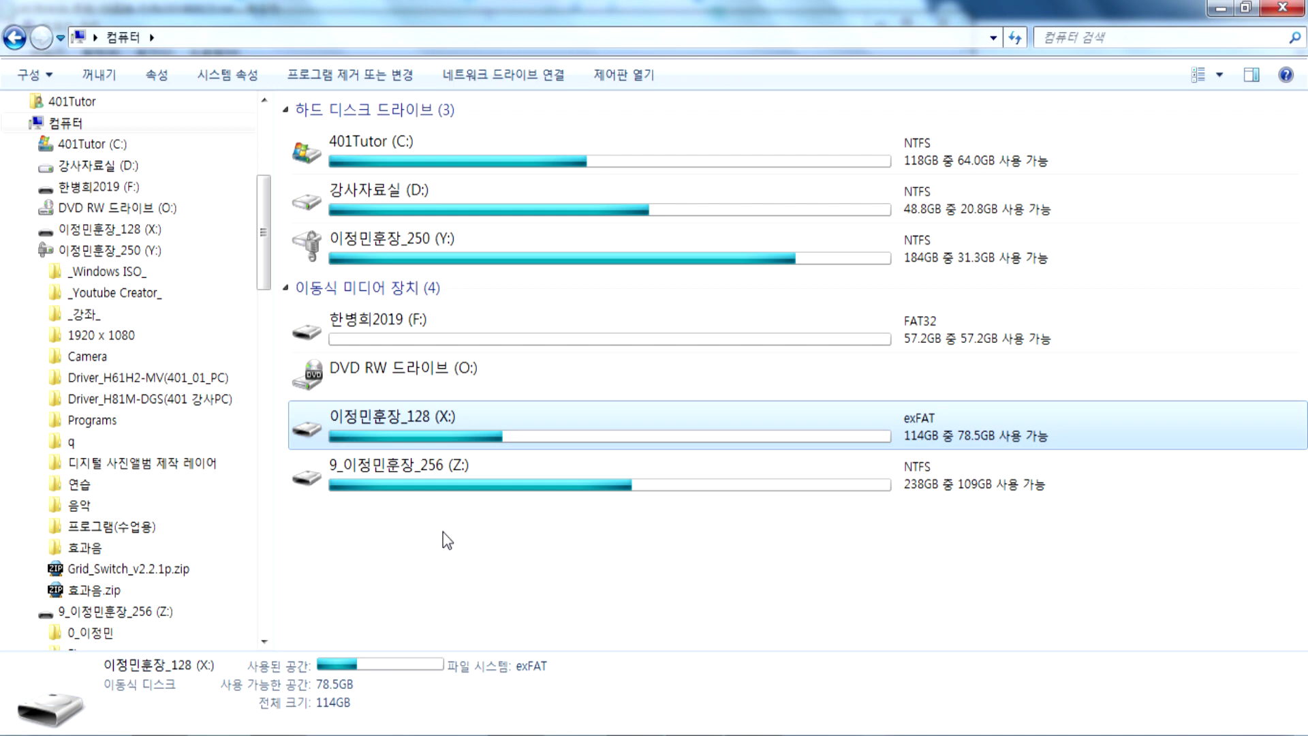
left_click(304, 249)
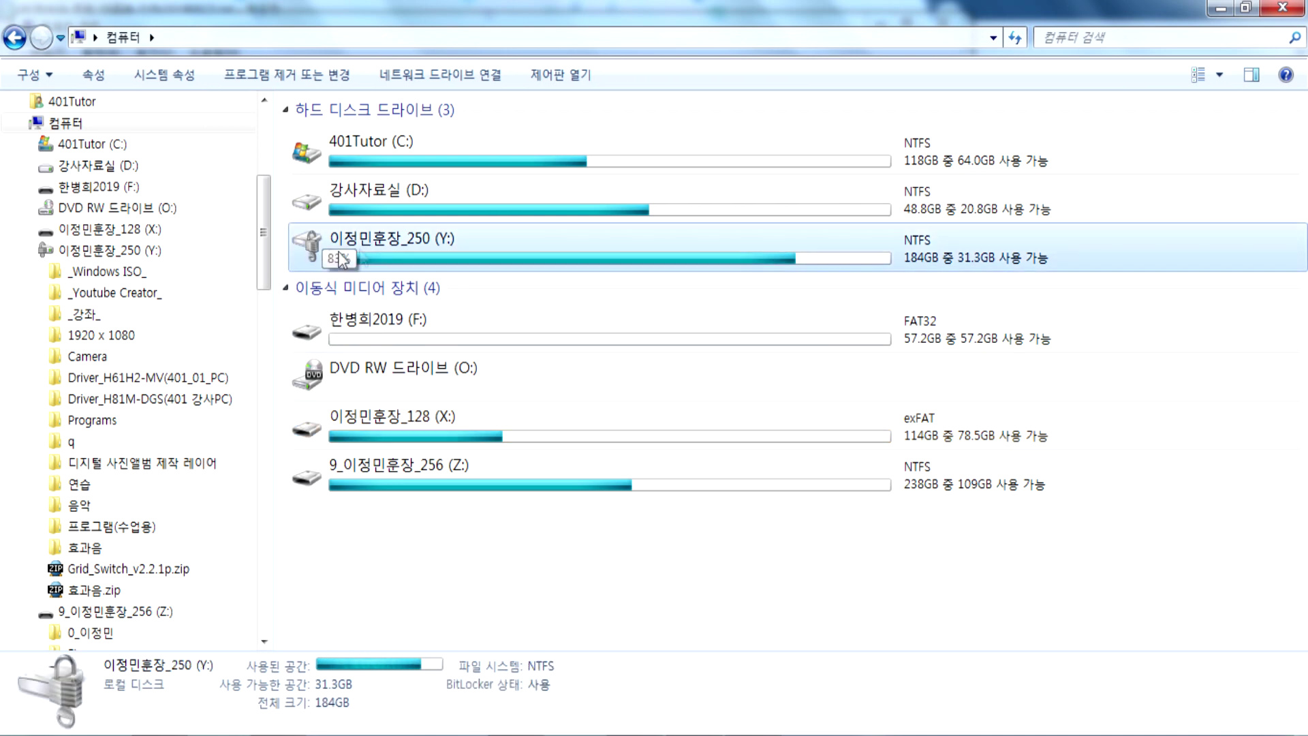
left_click(1220, 79)
left_click(1245, 12)
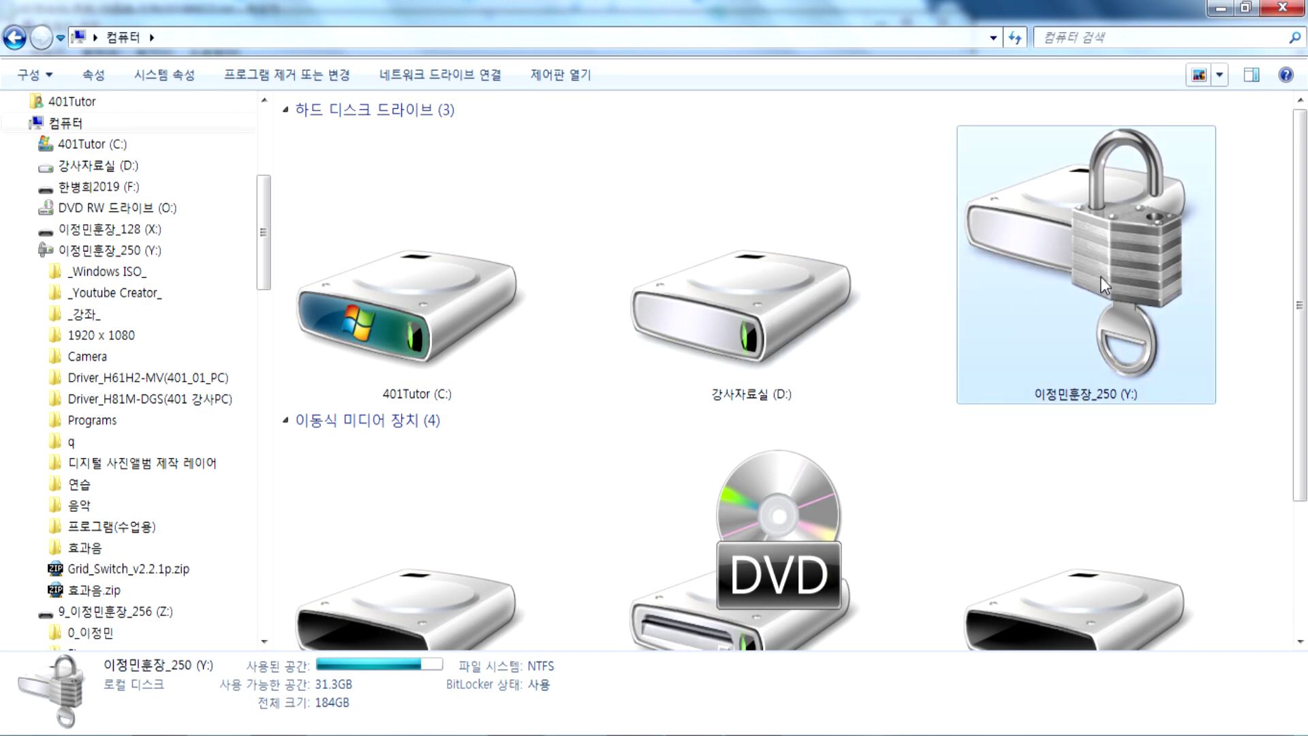
mouse_move(1102, 277)
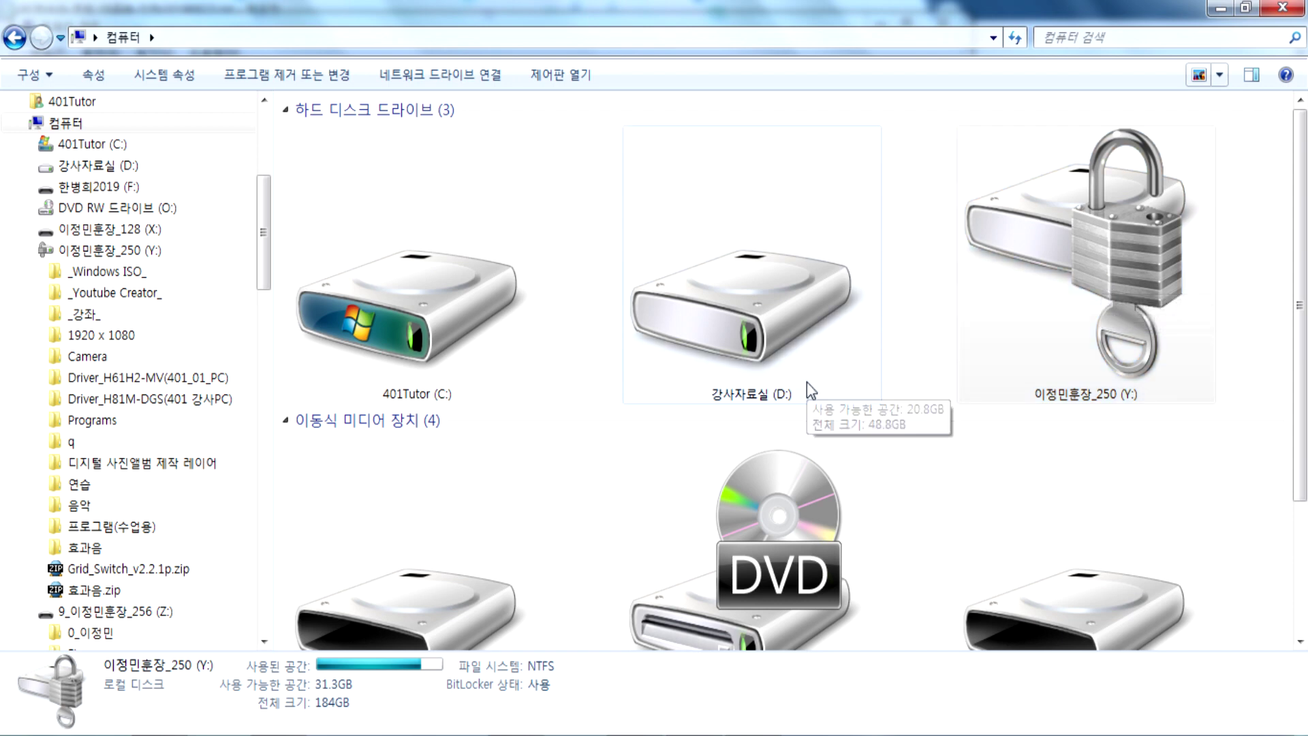
right_click(1090, 264)
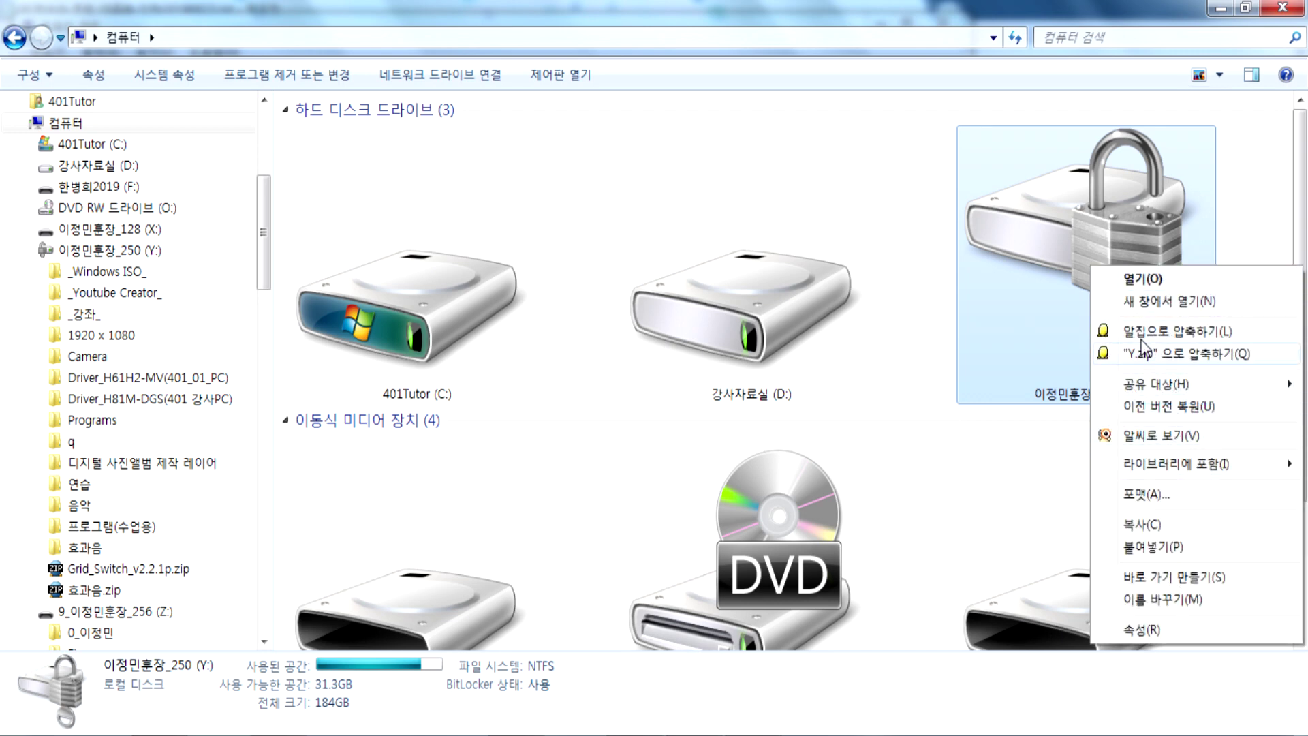
right_click(1070, 272)
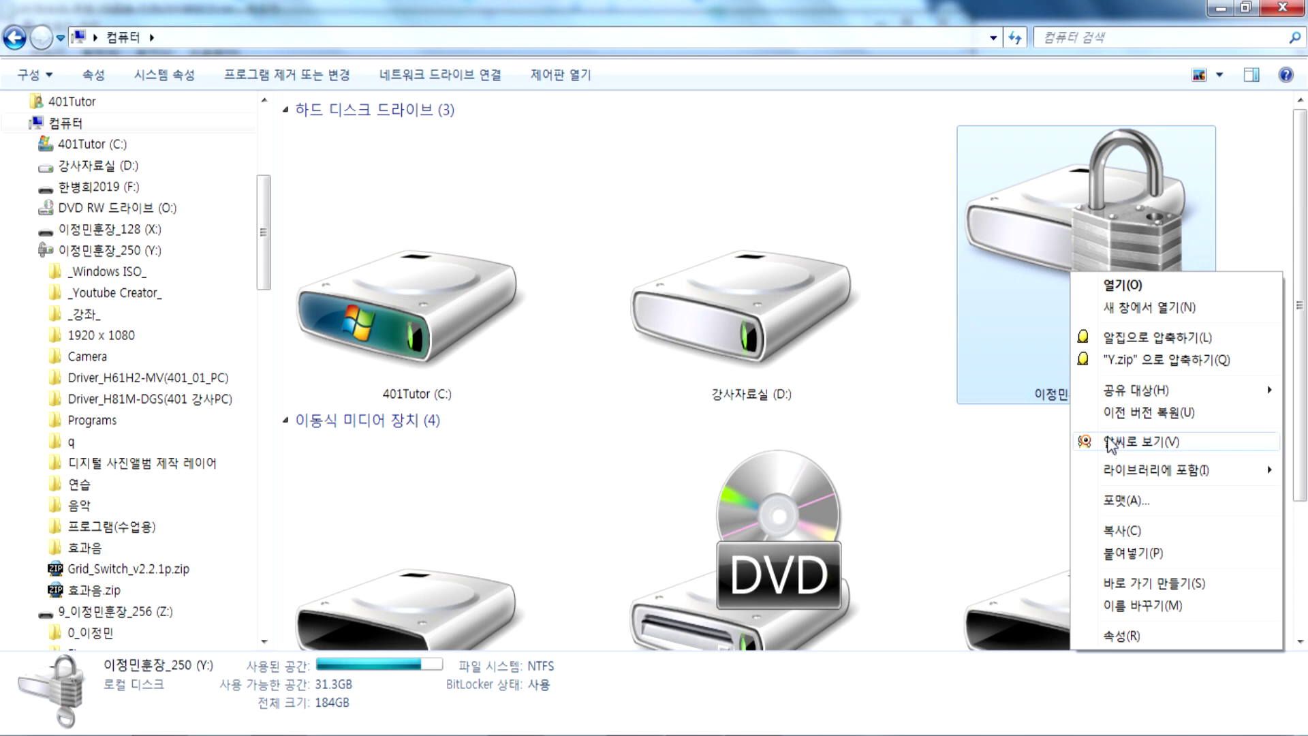
left_click(1013, 223)
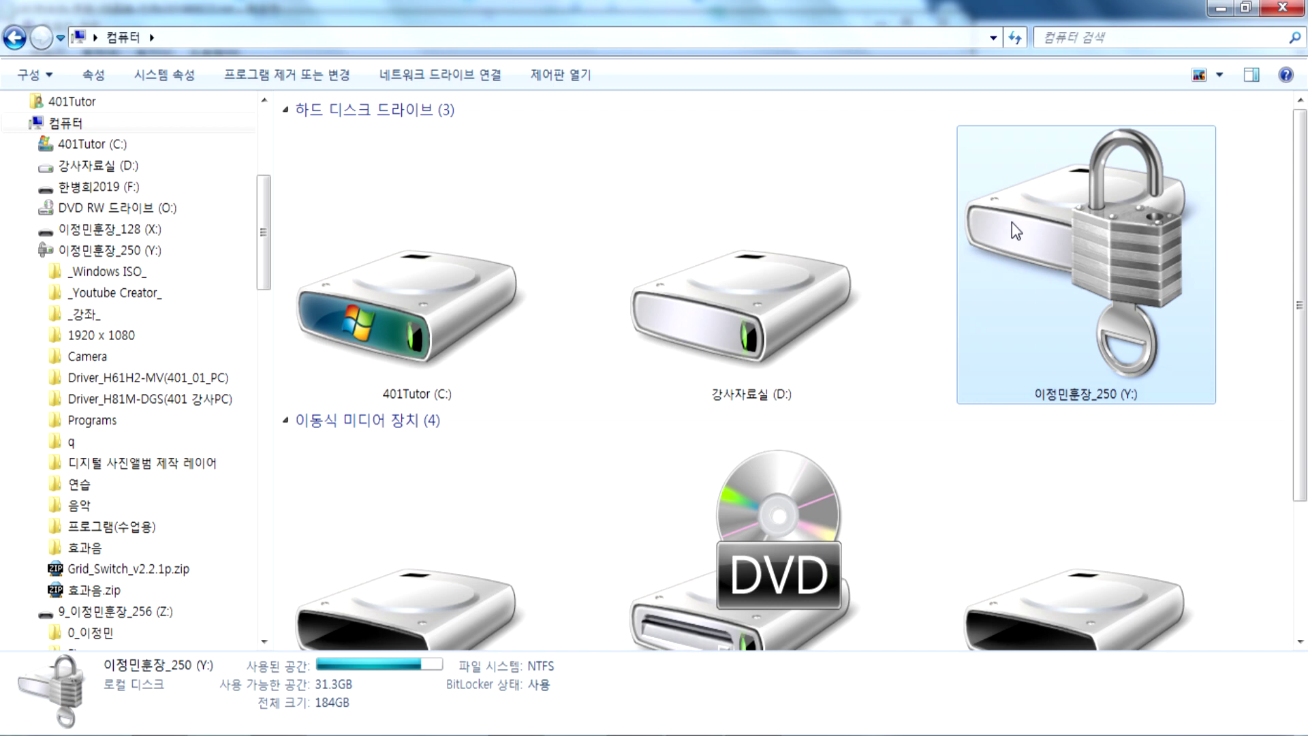
double_click(850, 319)
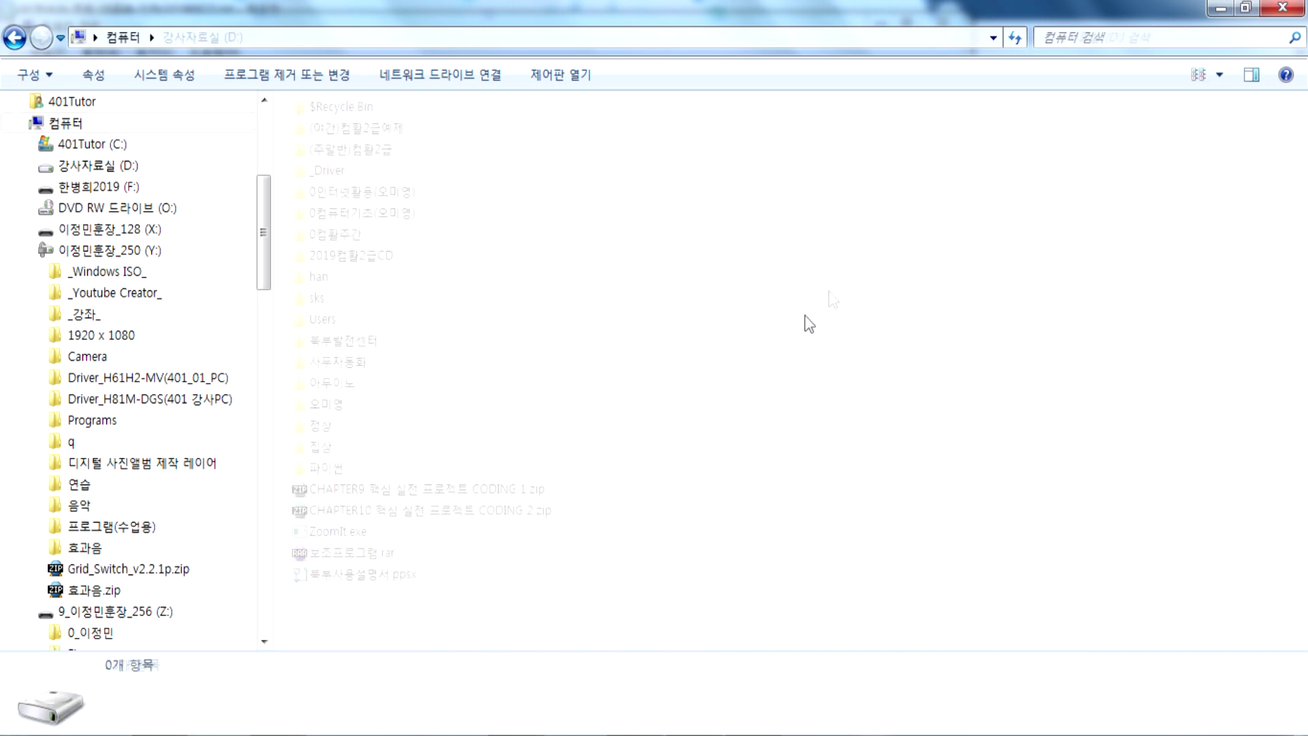
key("BackSpace")
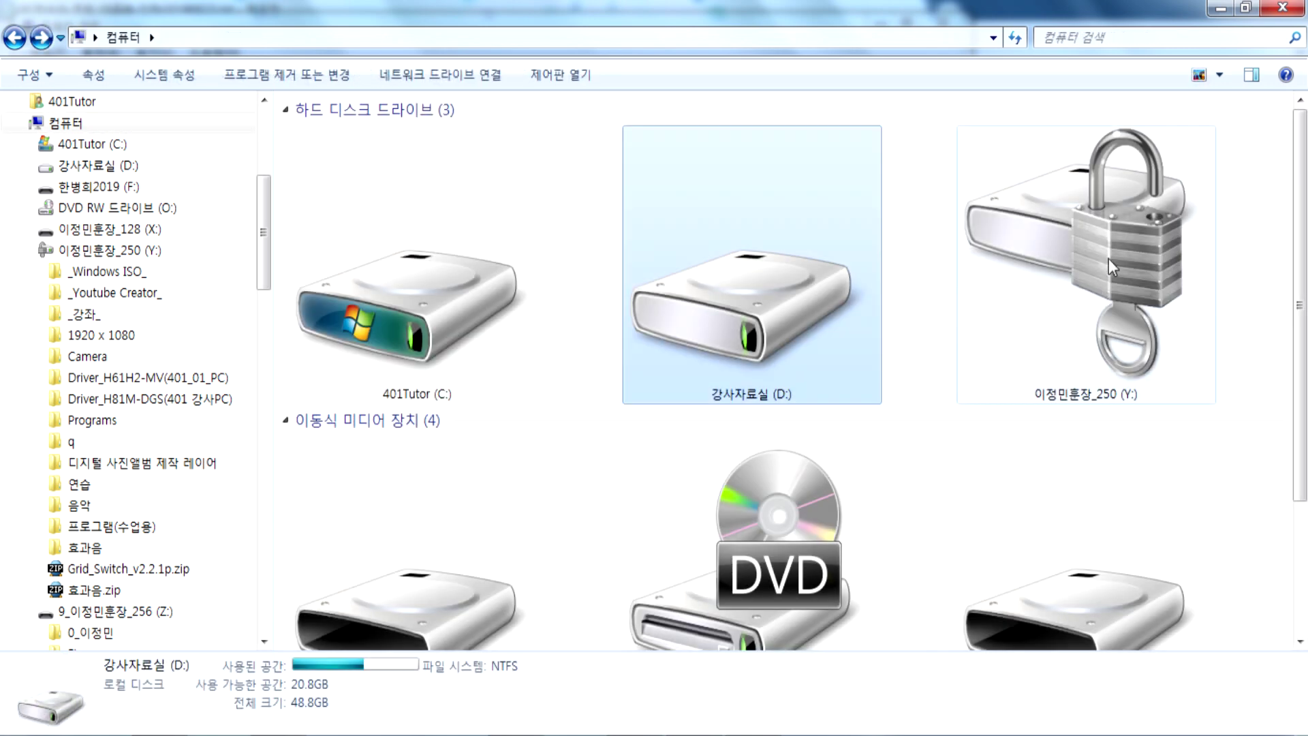
right_click(1100, 258)
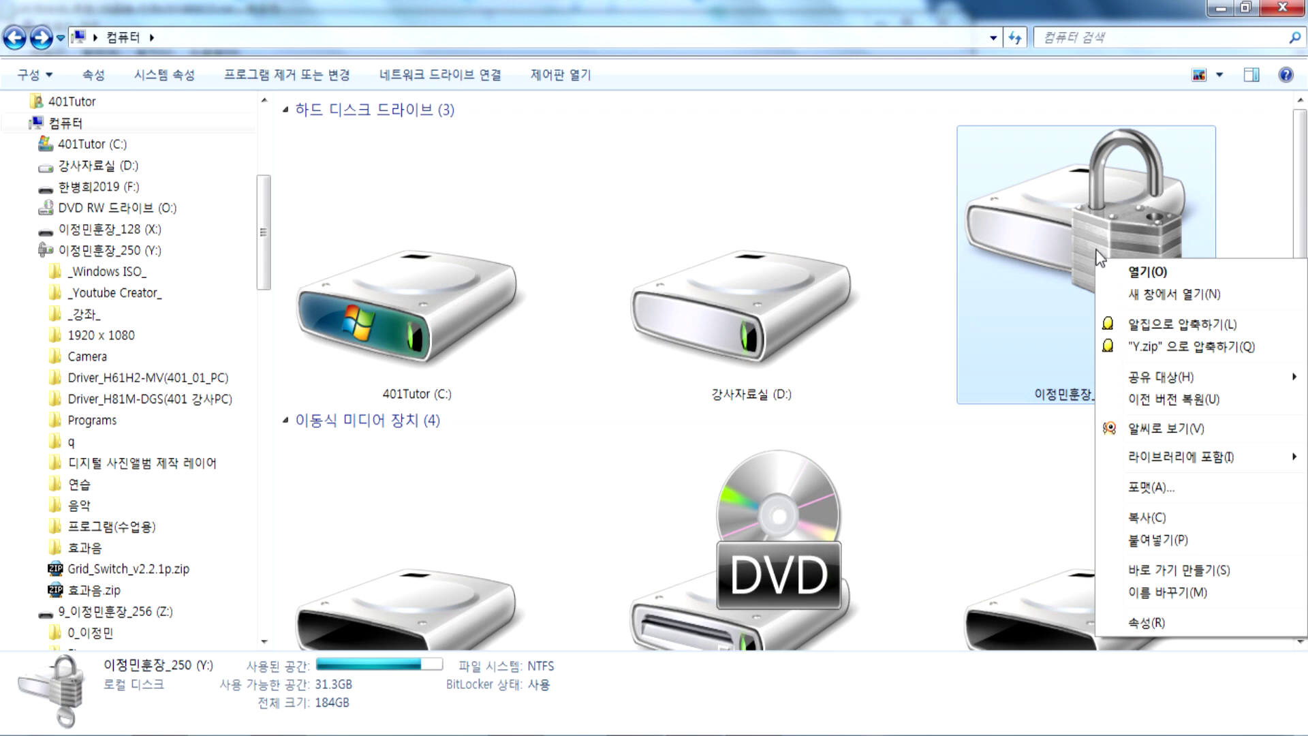
left_click(1078, 206)
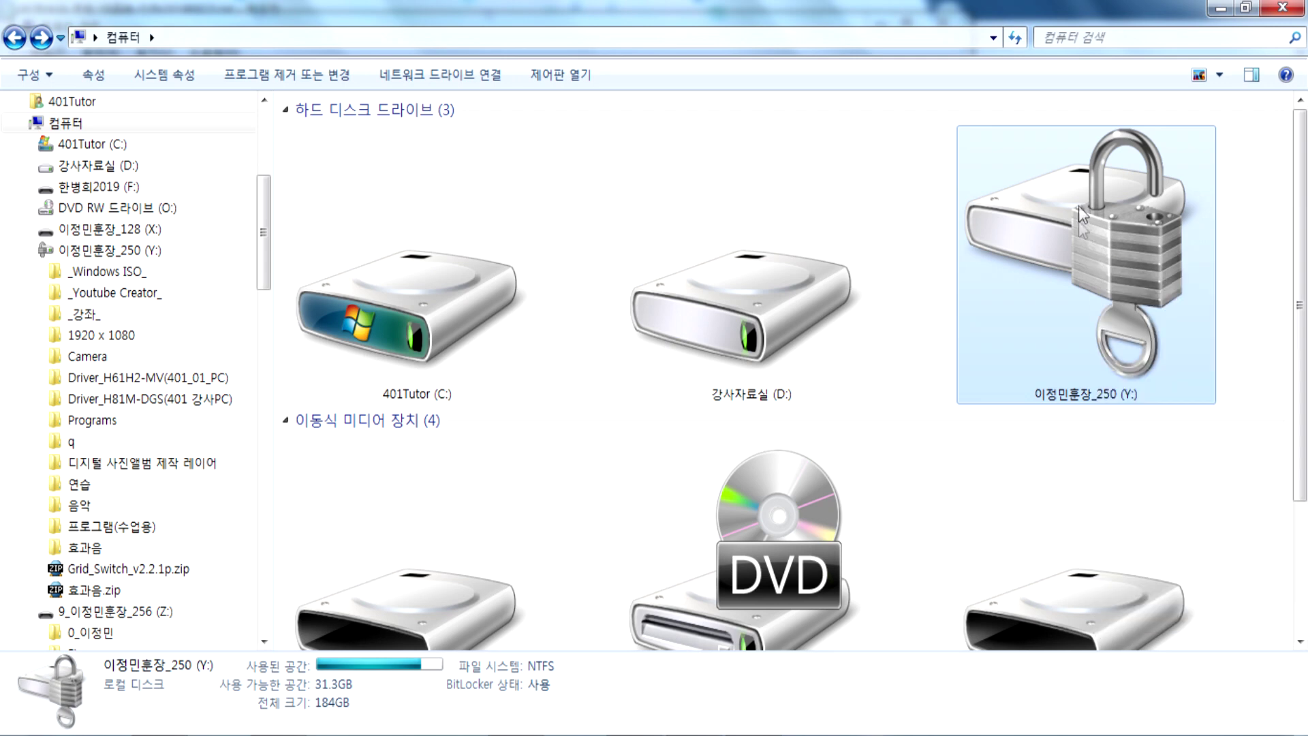
double_click(1096, 291)
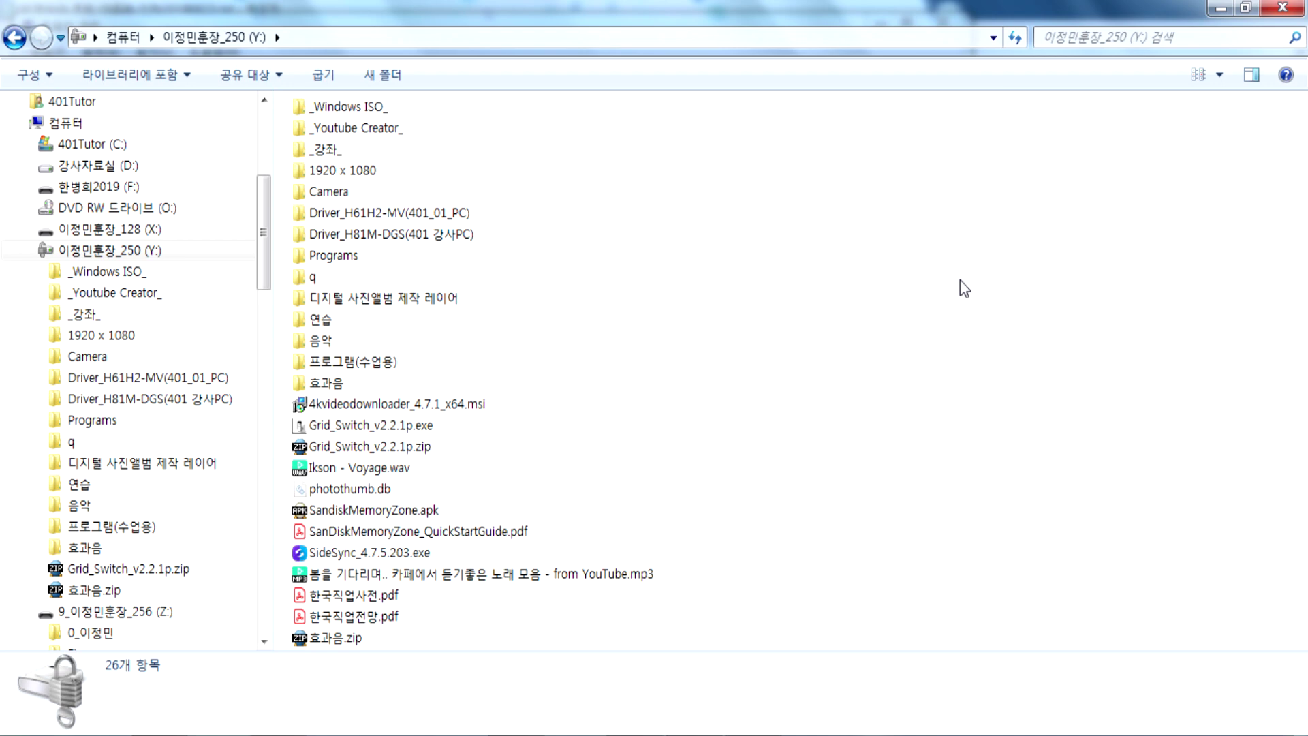
key("BackSpace")
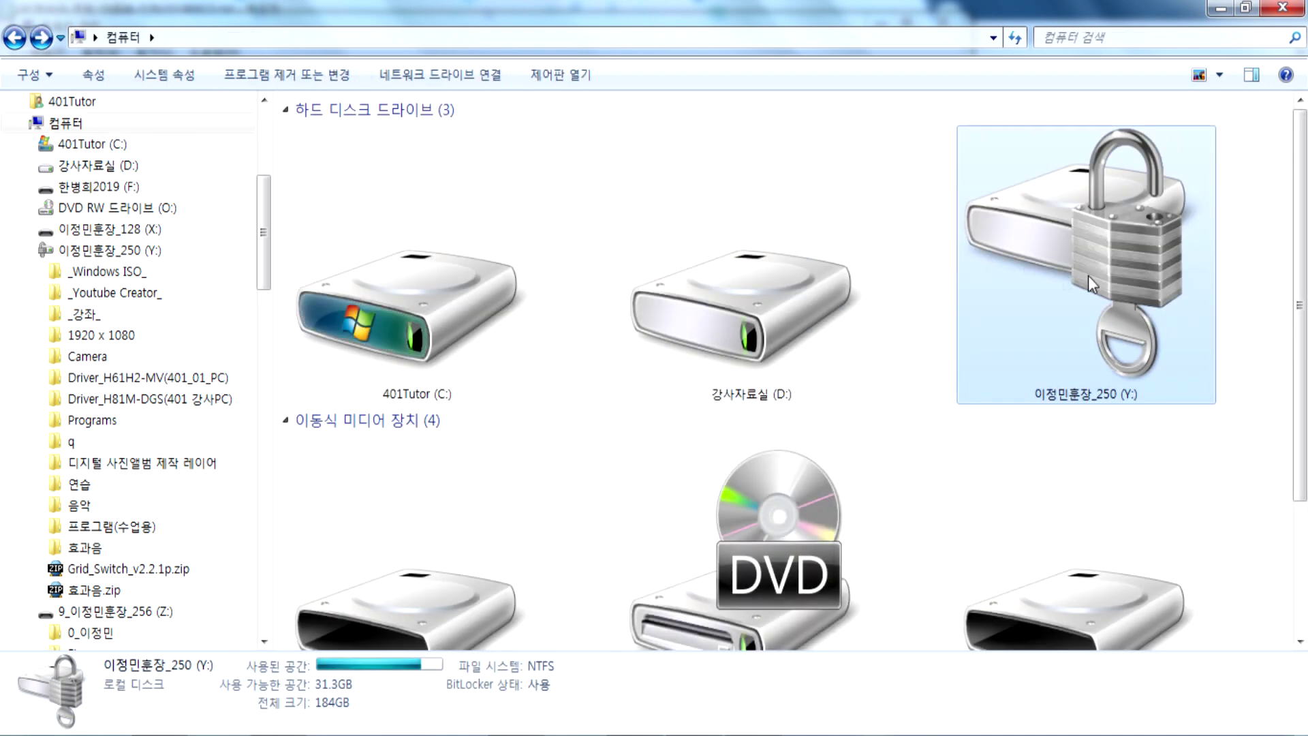
mouse_move(1094, 279)
key("super")
right_click(282, 398)
left_click(338, 567)
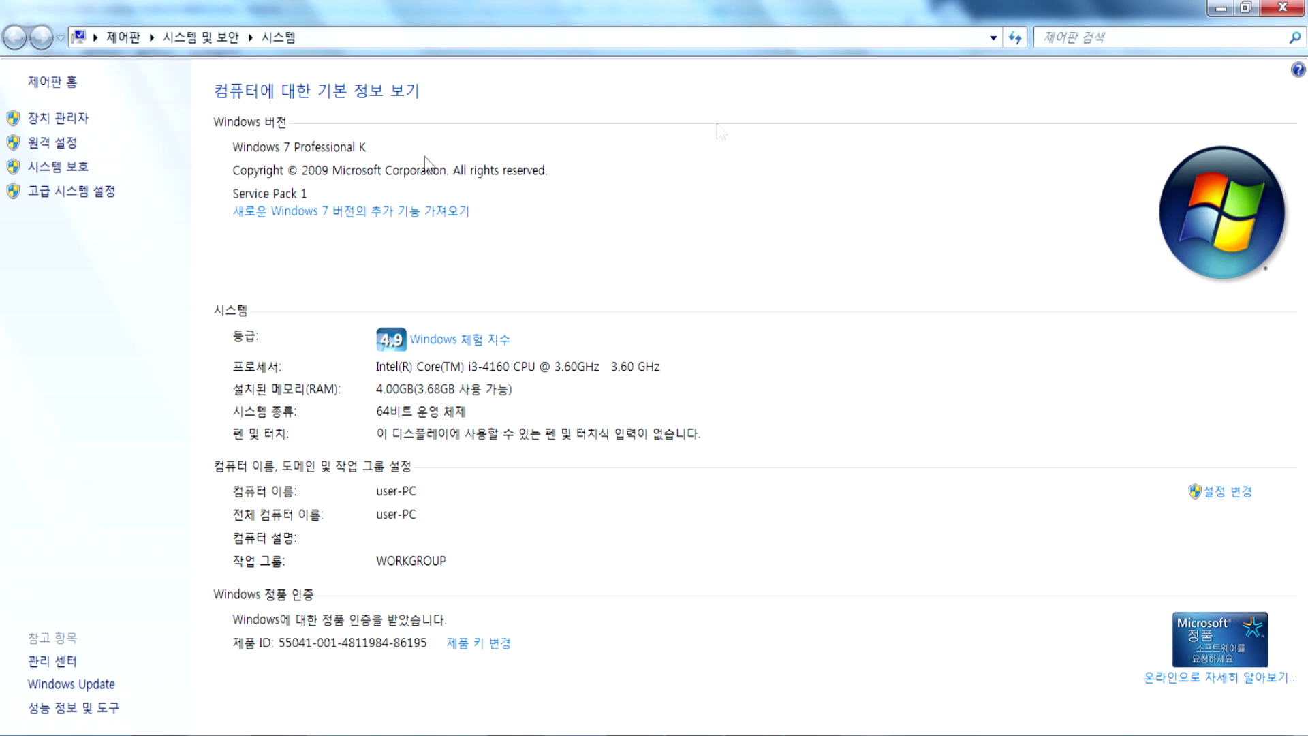
left_click(1281, 9)
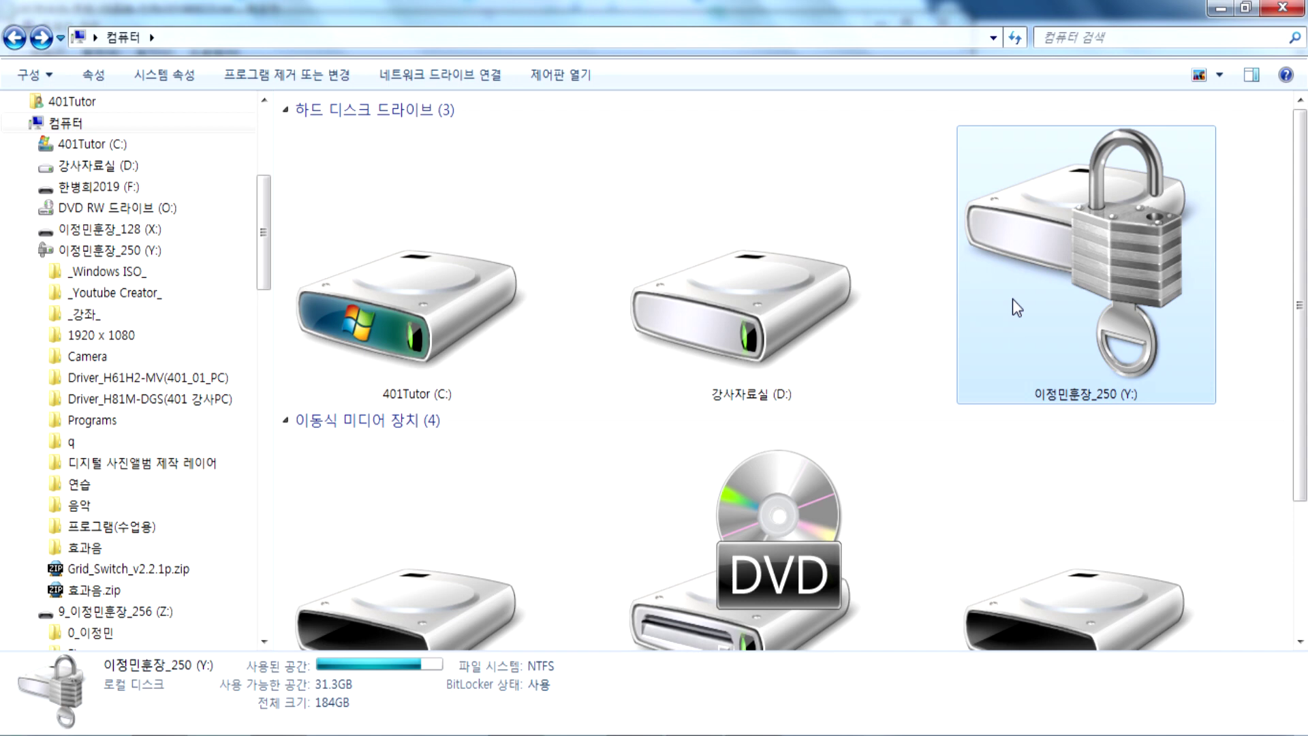
Switch the Computer view to Details, then Tiles, showing each drive's file system and free space.
scroll(1018, 308, "down", 5)
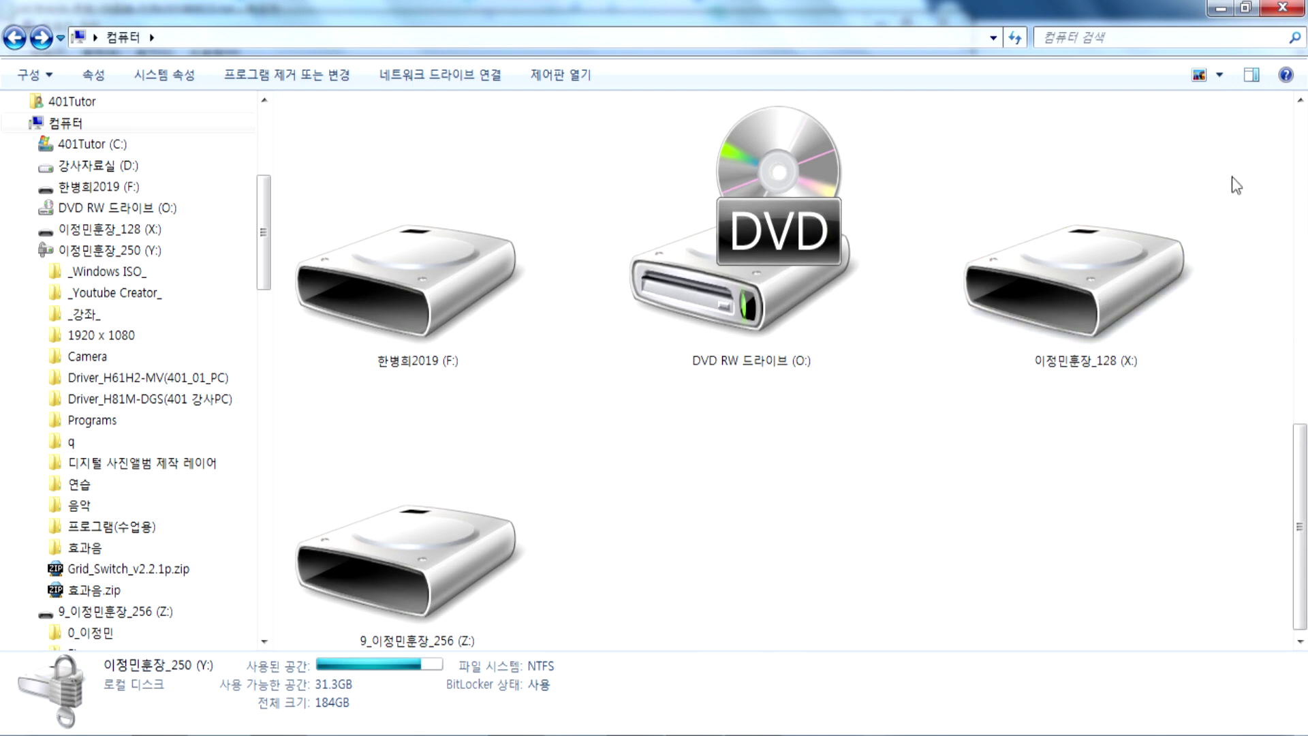
left_click(1220, 76)
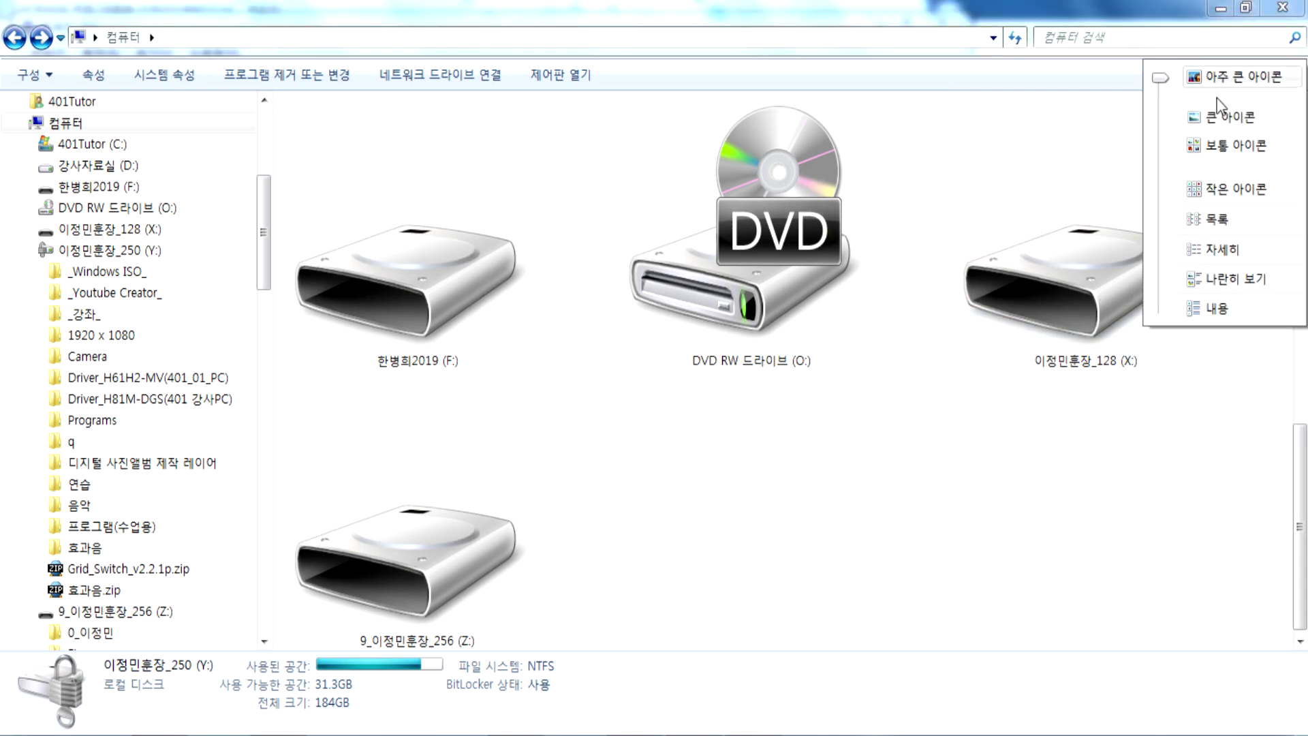
left_click(1213, 254)
left_click(1220, 76)
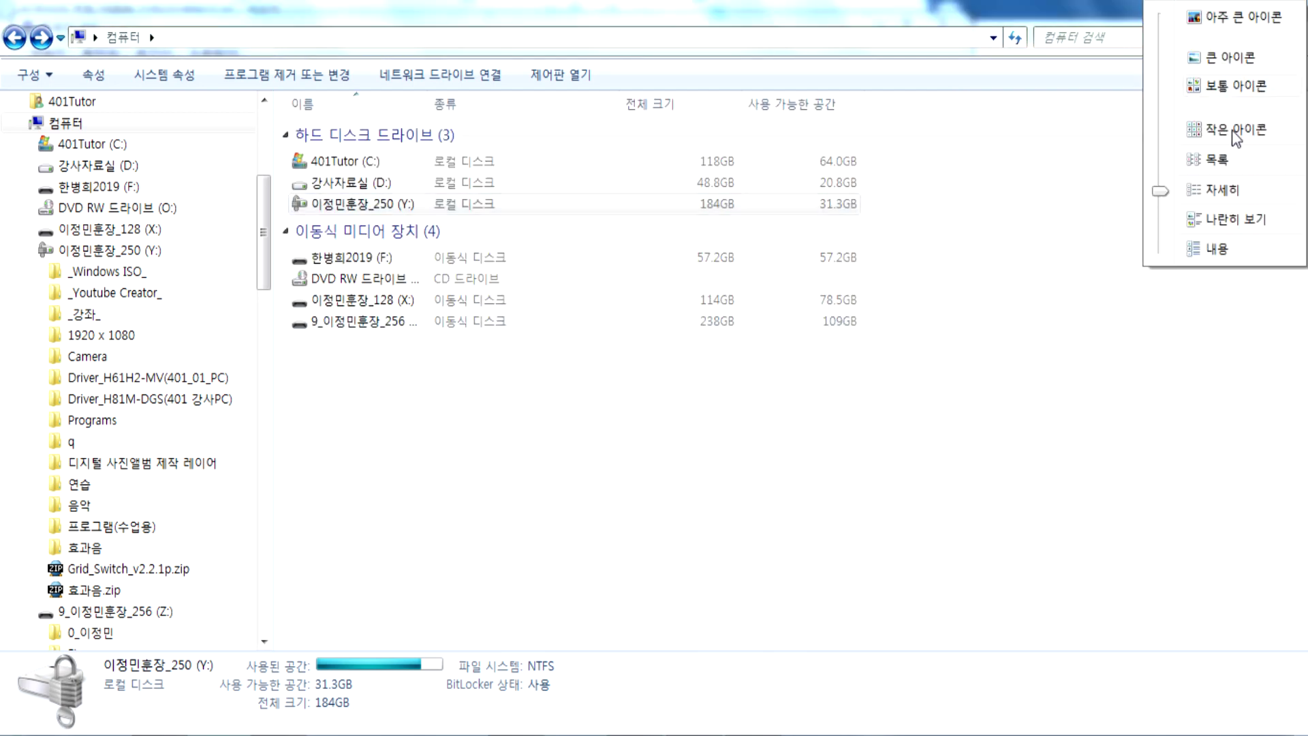
left_click(1227, 219)
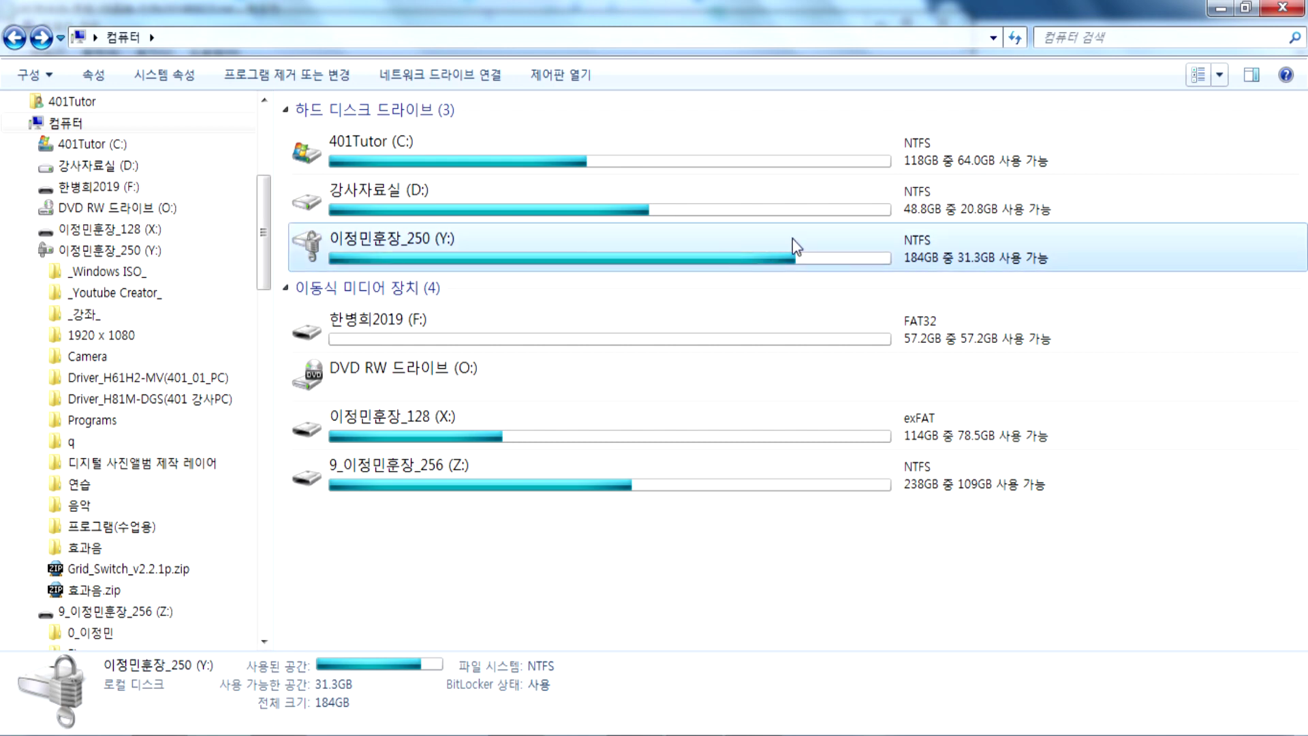
Quick-format 한병희2019 (F:) as exFAT with the default allocation unit size.
left_click(372, 326)
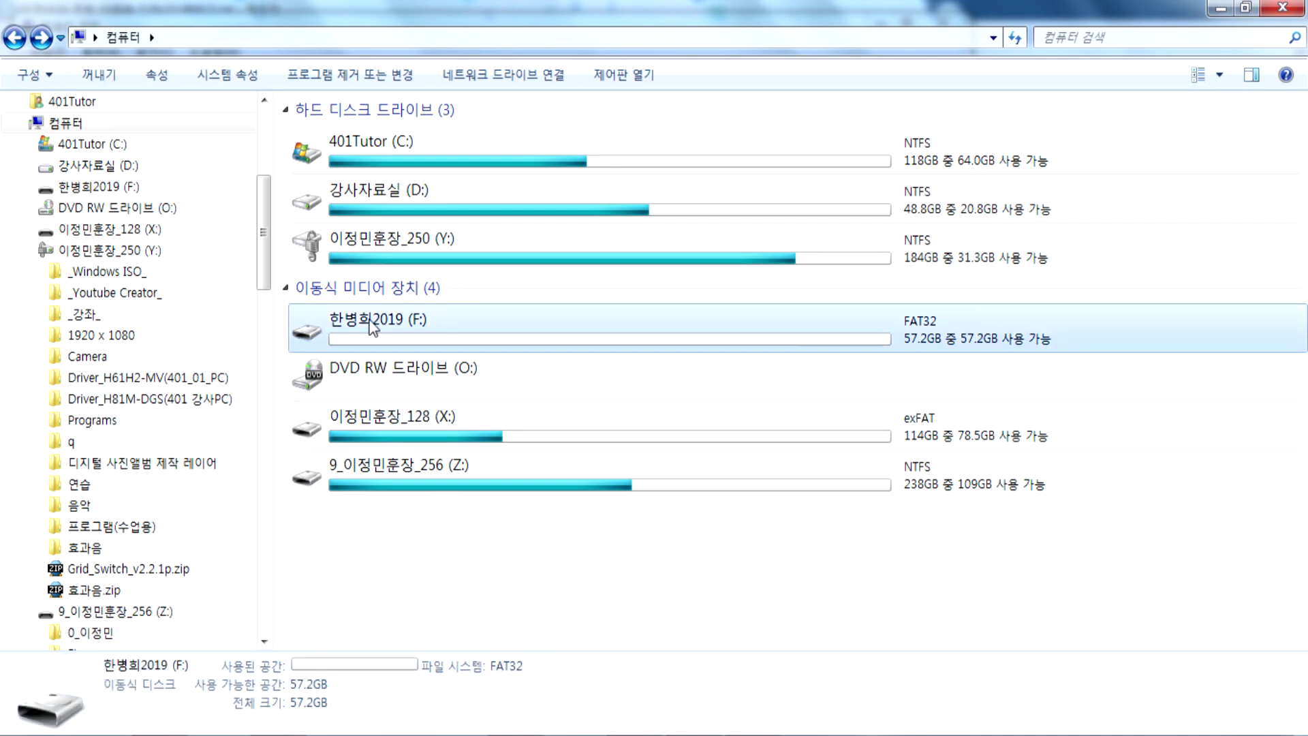
right_click(372, 320)
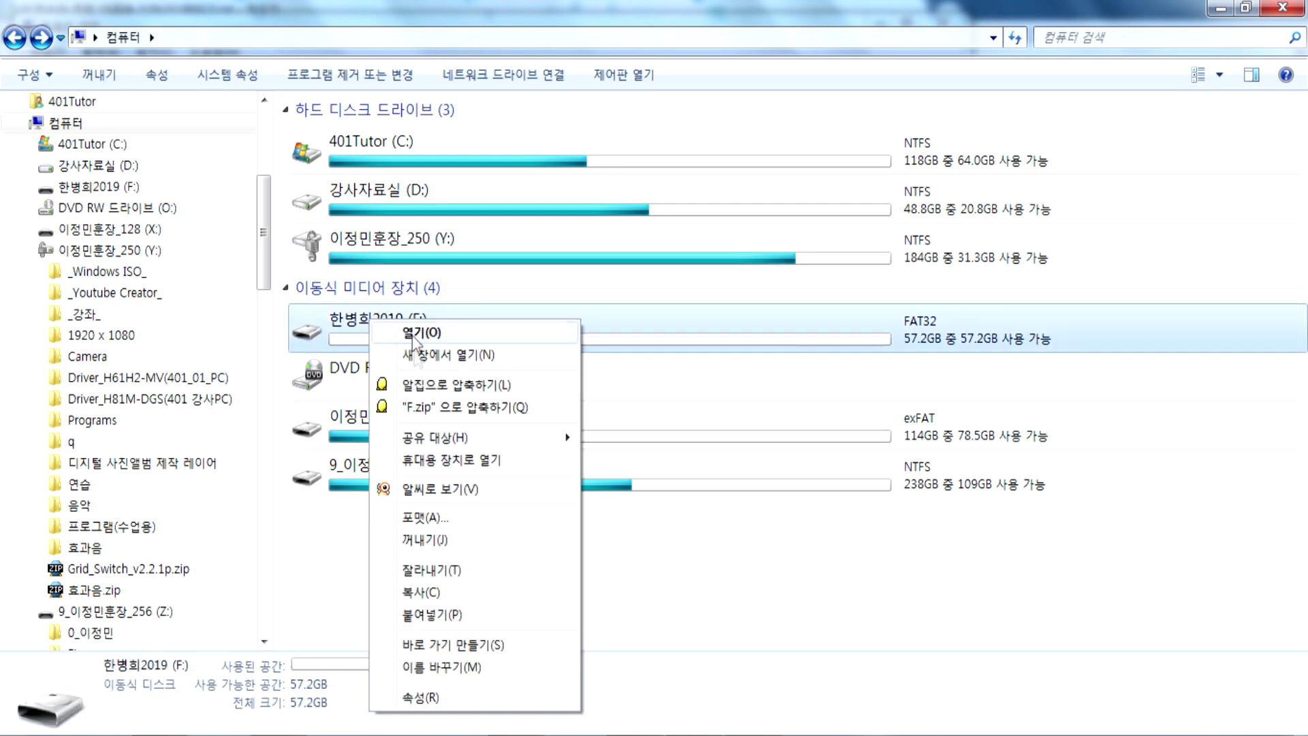
left_click(426, 519)
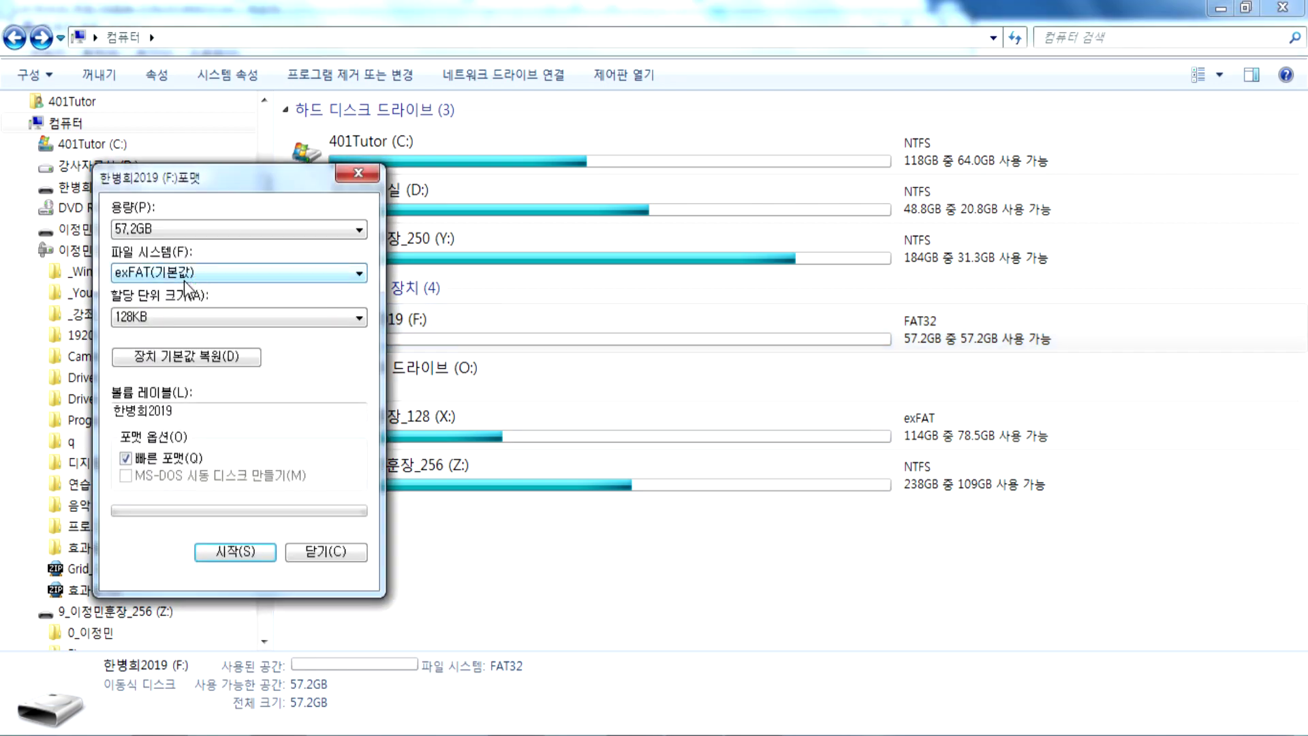
left_click_drag(242, 178, 645, 133)
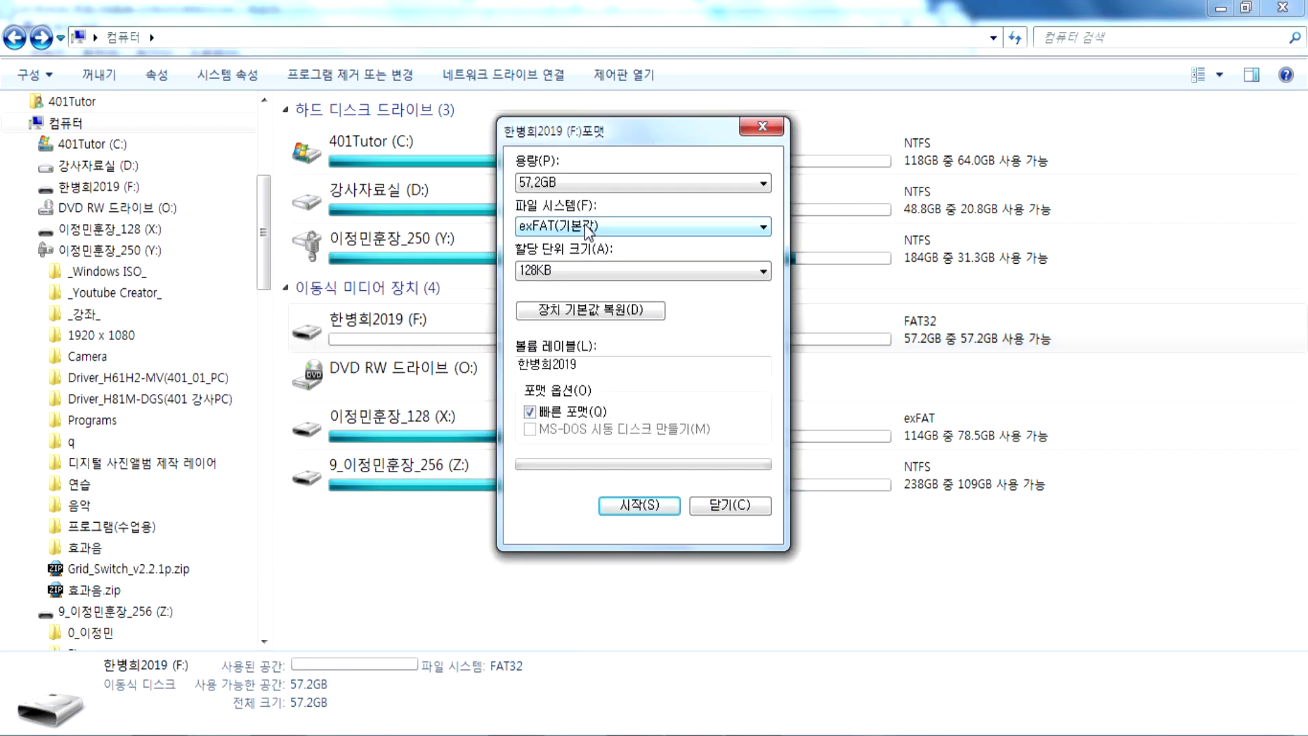
left_click(564, 271)
scroll(586, 327, "up", 1)
left_click(586, 286)
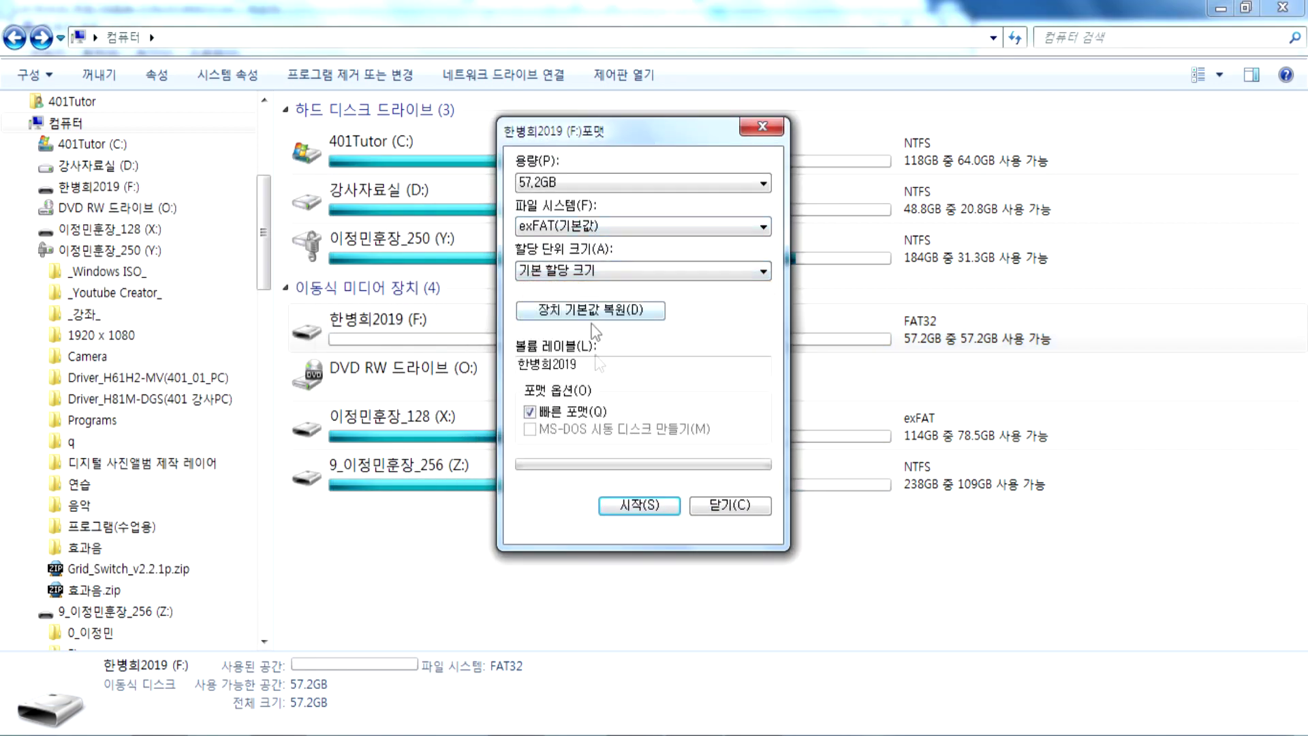
left_click(626, 511)
left_click(754, 378)
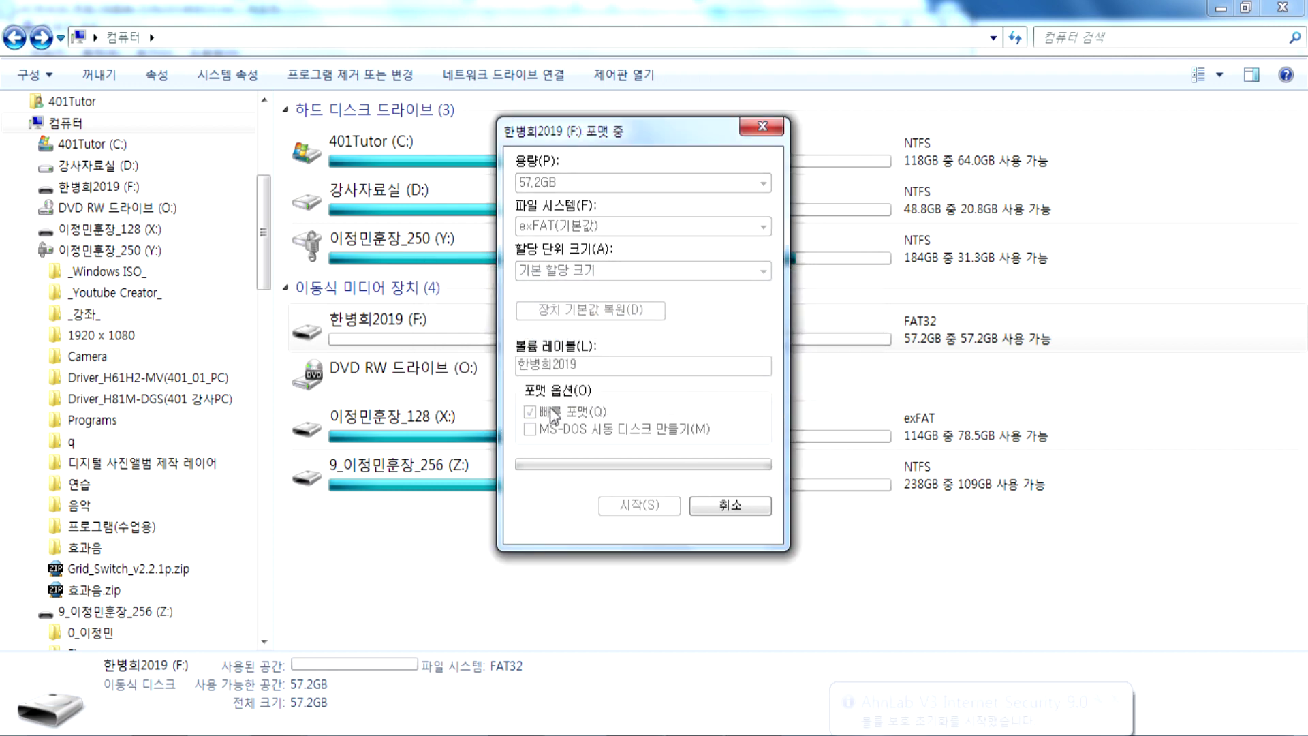
left_click(757, 376)
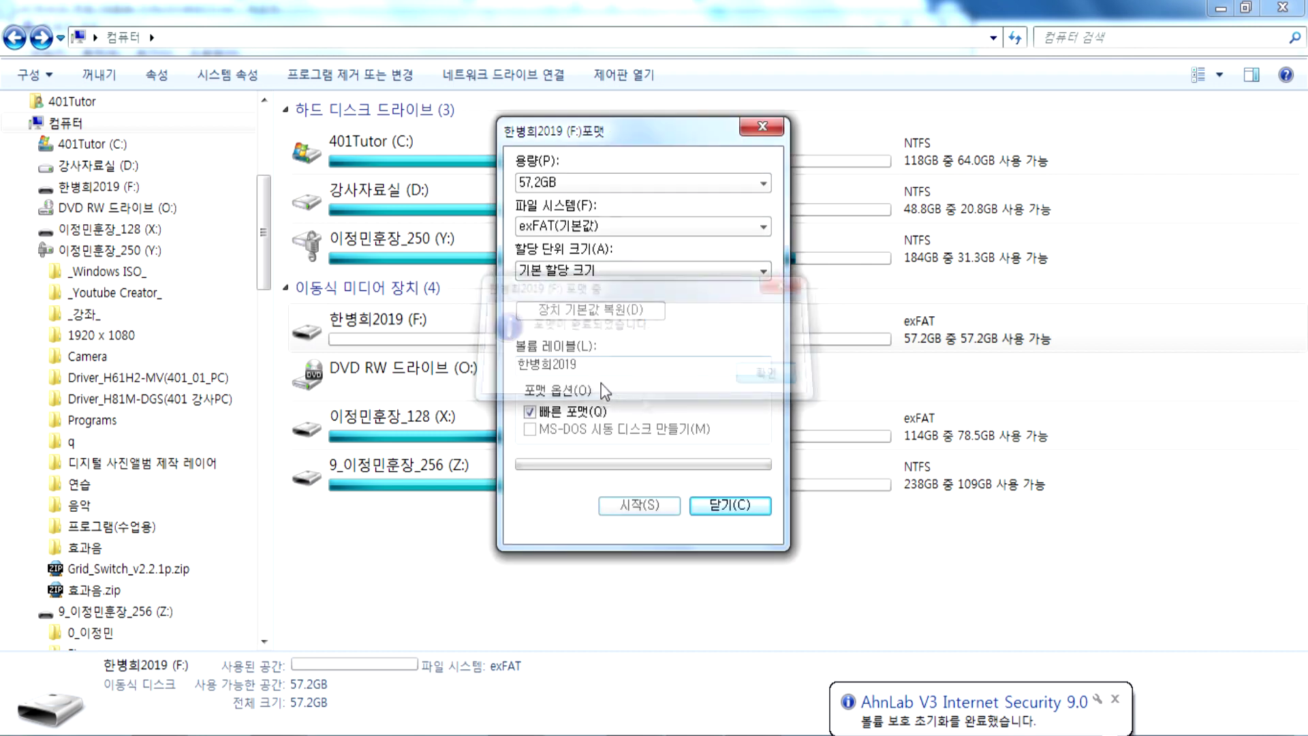
left_click(717, 507)
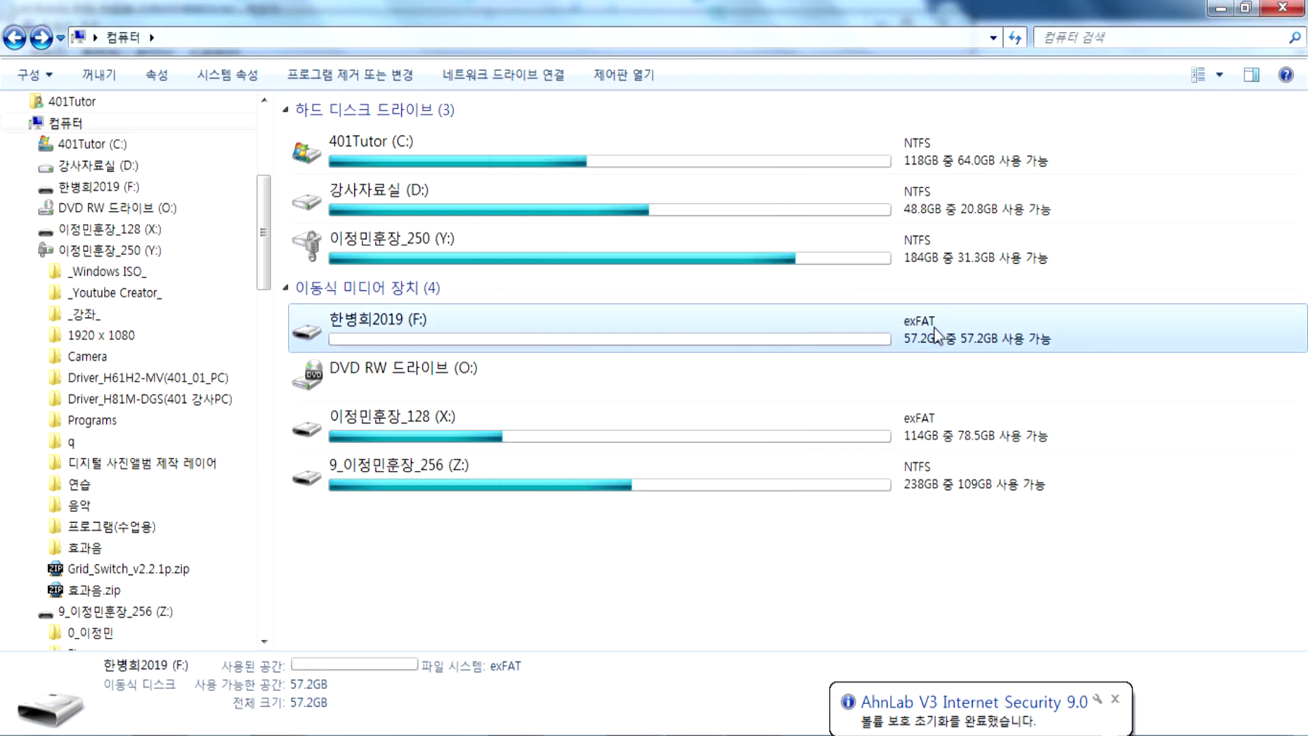
double_click(371, 244)
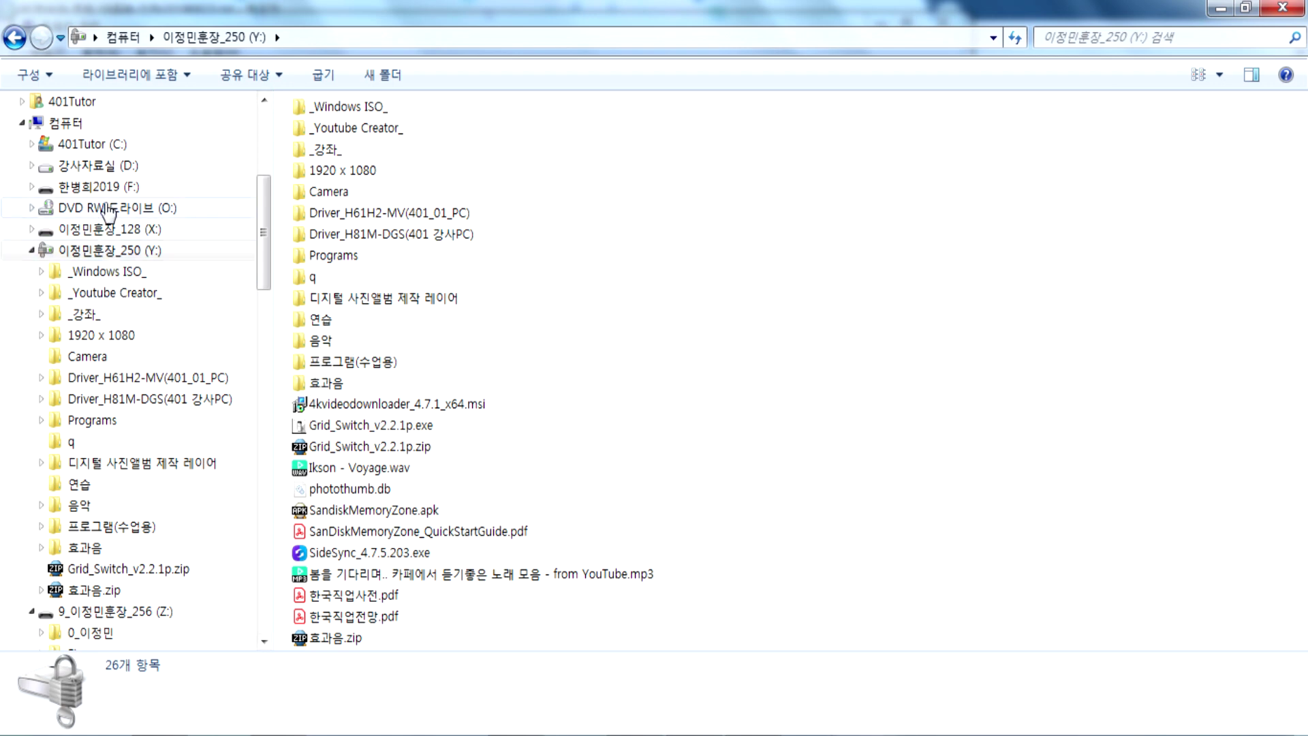
left_click(109, 612)
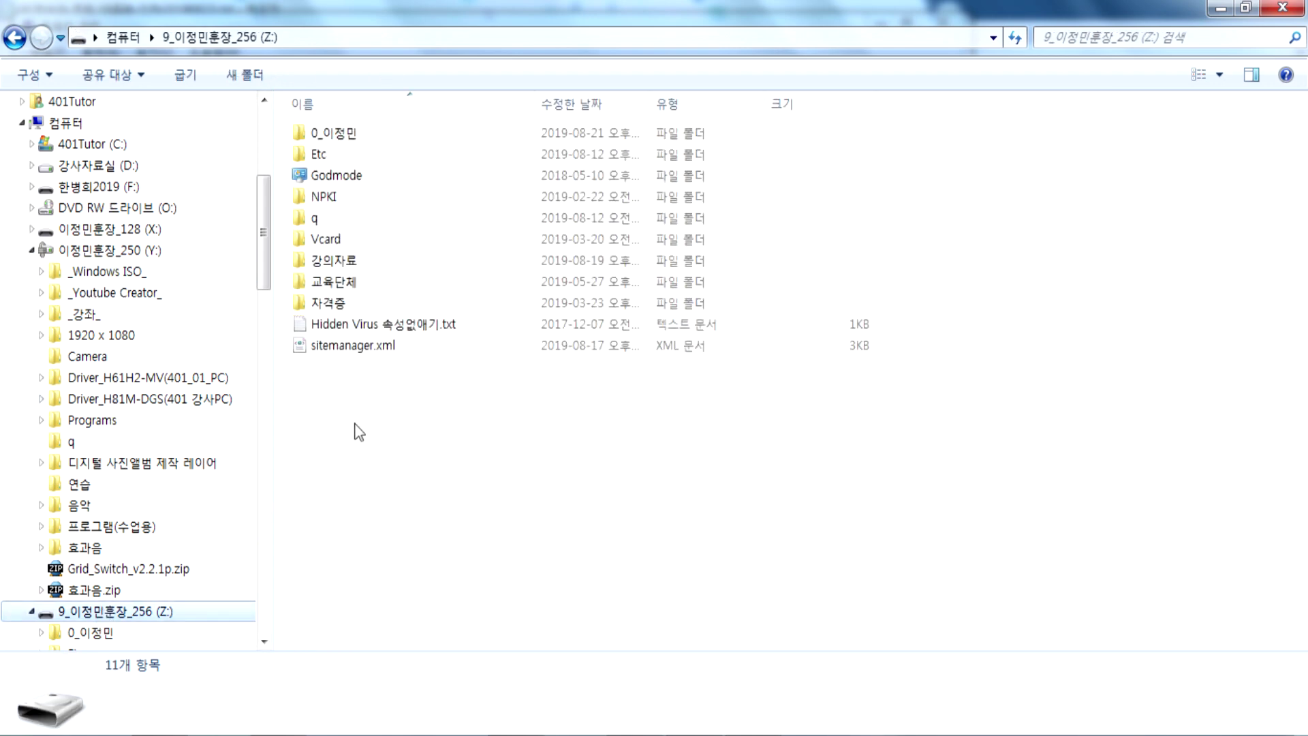
left_click(62, 252)
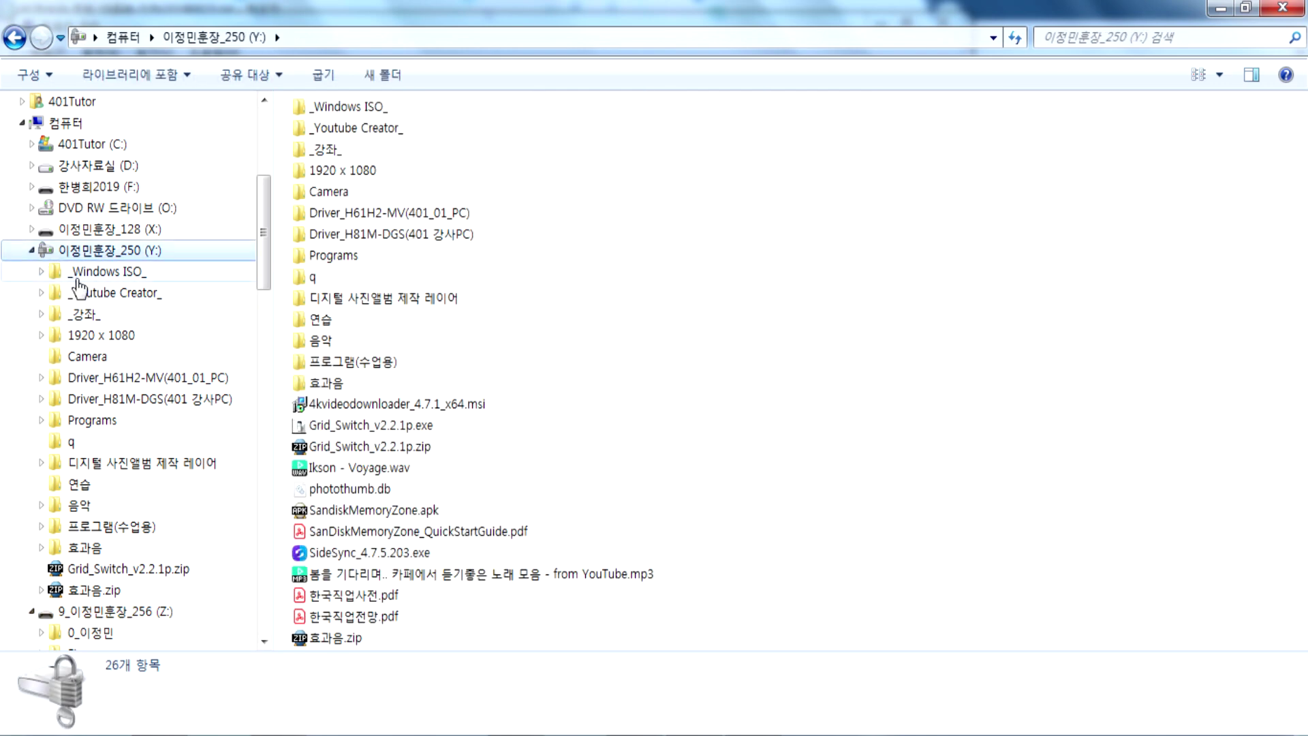
left_click(107, 232)
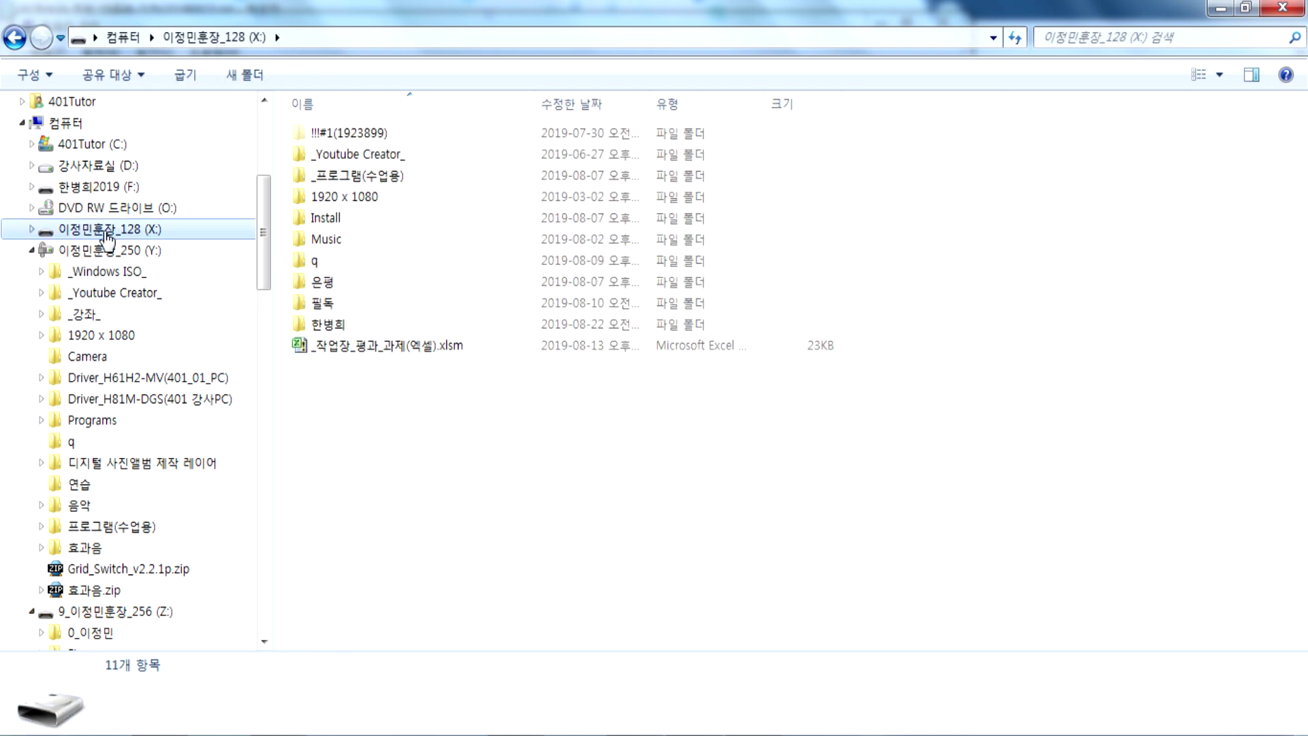
Move all 27 items from X:\한병회 onto the F: drive.
double_click(334, 326)
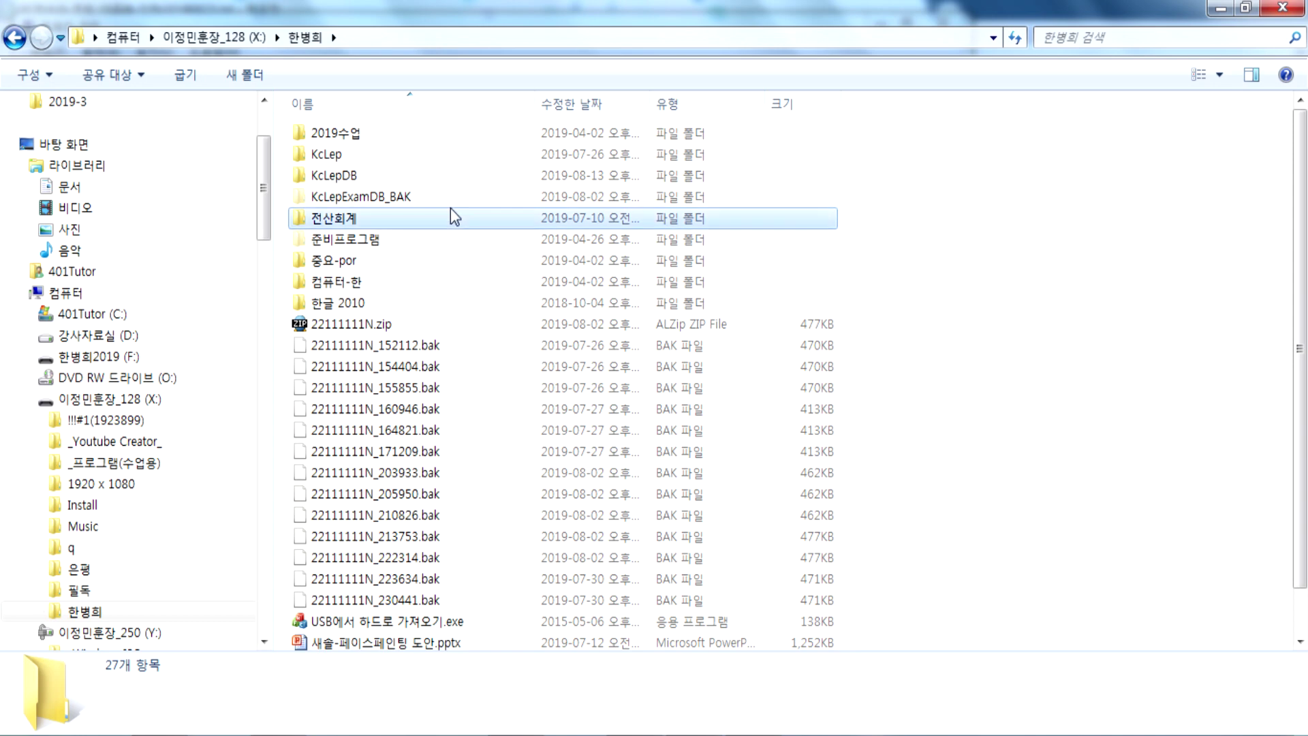
key("ctrl+a")
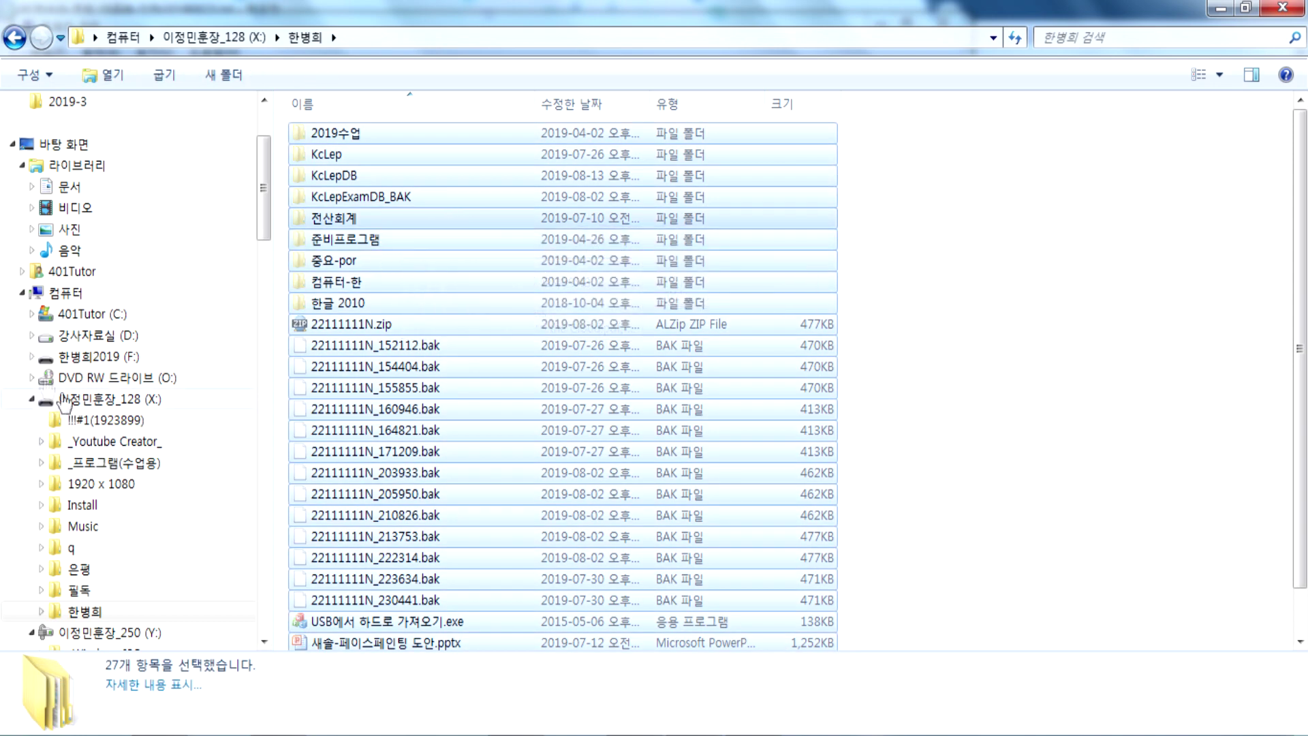
left_click(31, 399)
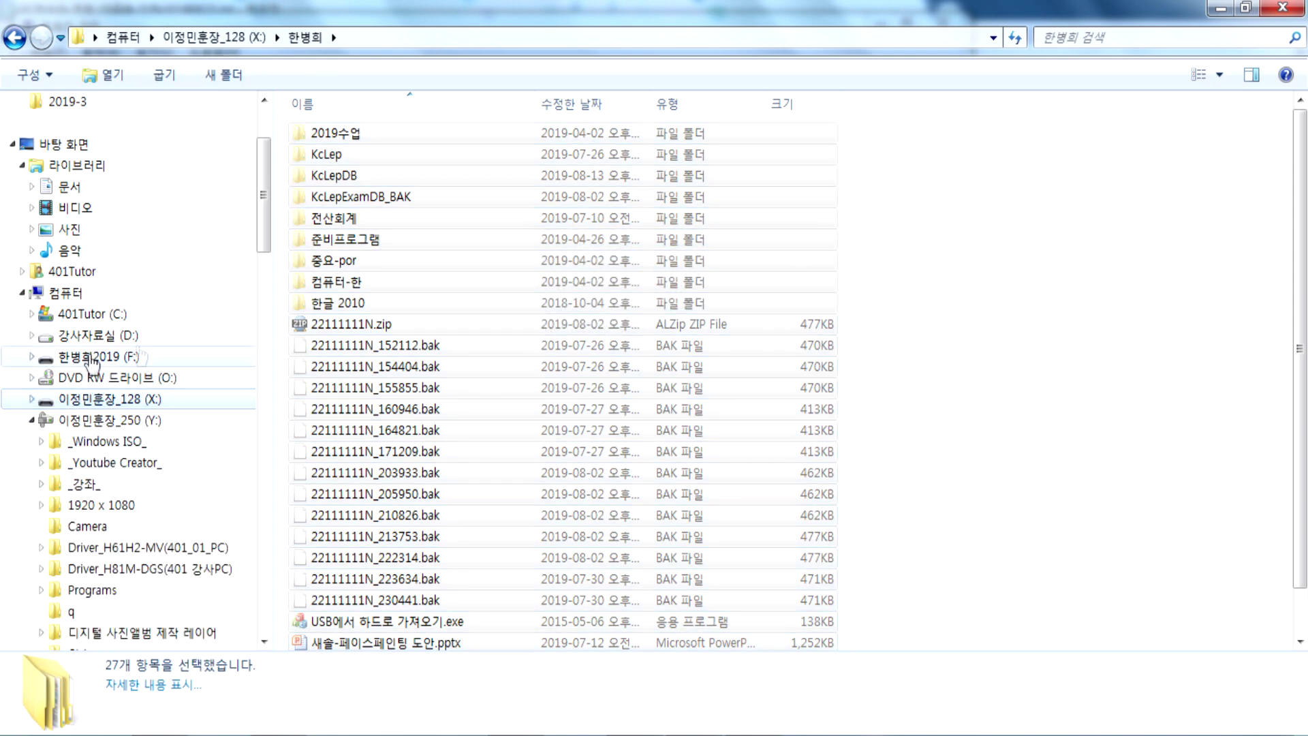
left_click(93, 359)
key("ctrl+v")
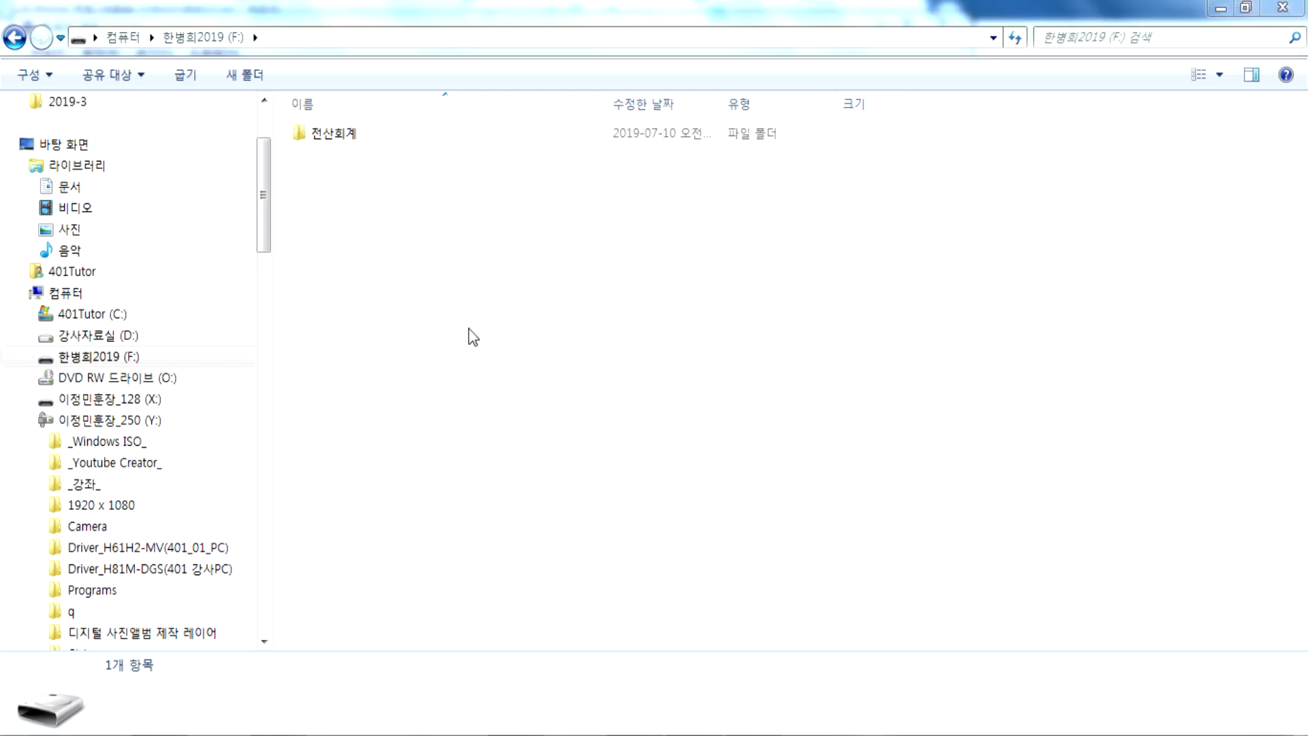
Show the Computer drive list, move the file-move progress dialog aside, and close Computer Management.
left_click(721, 330)
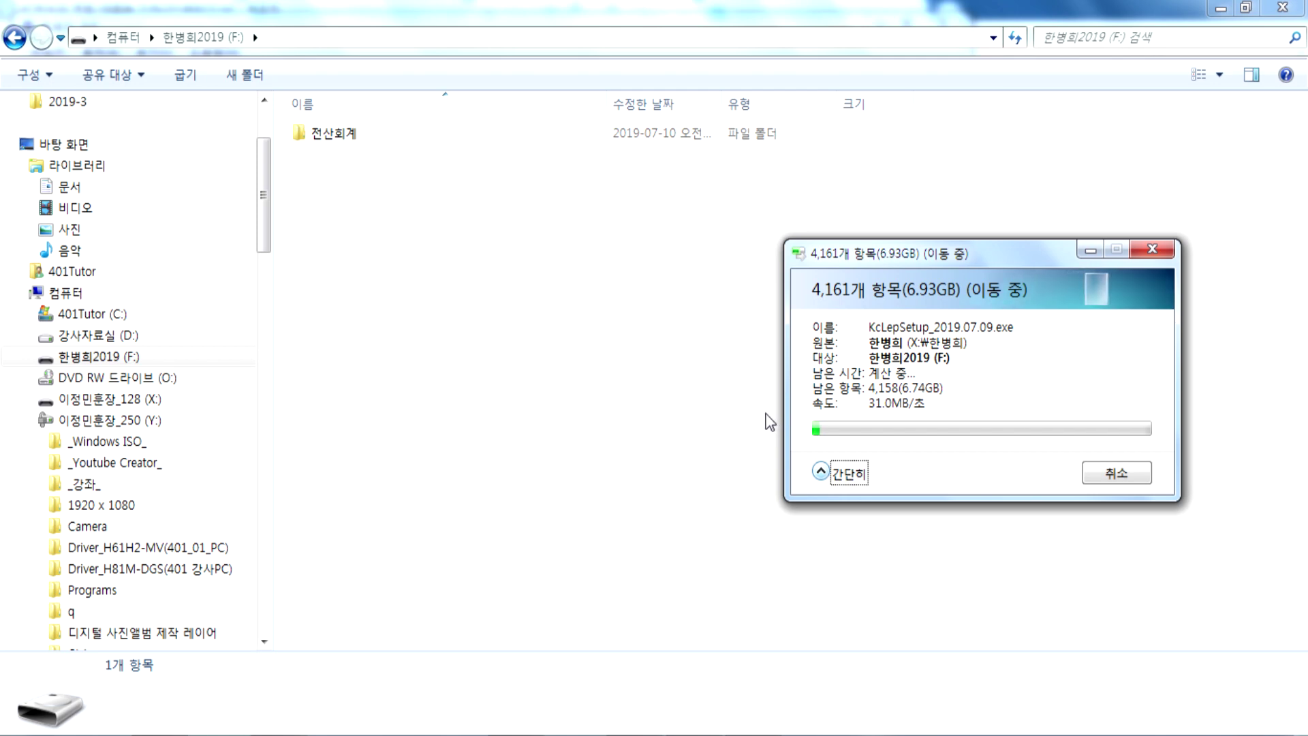
left_click(65, 293)
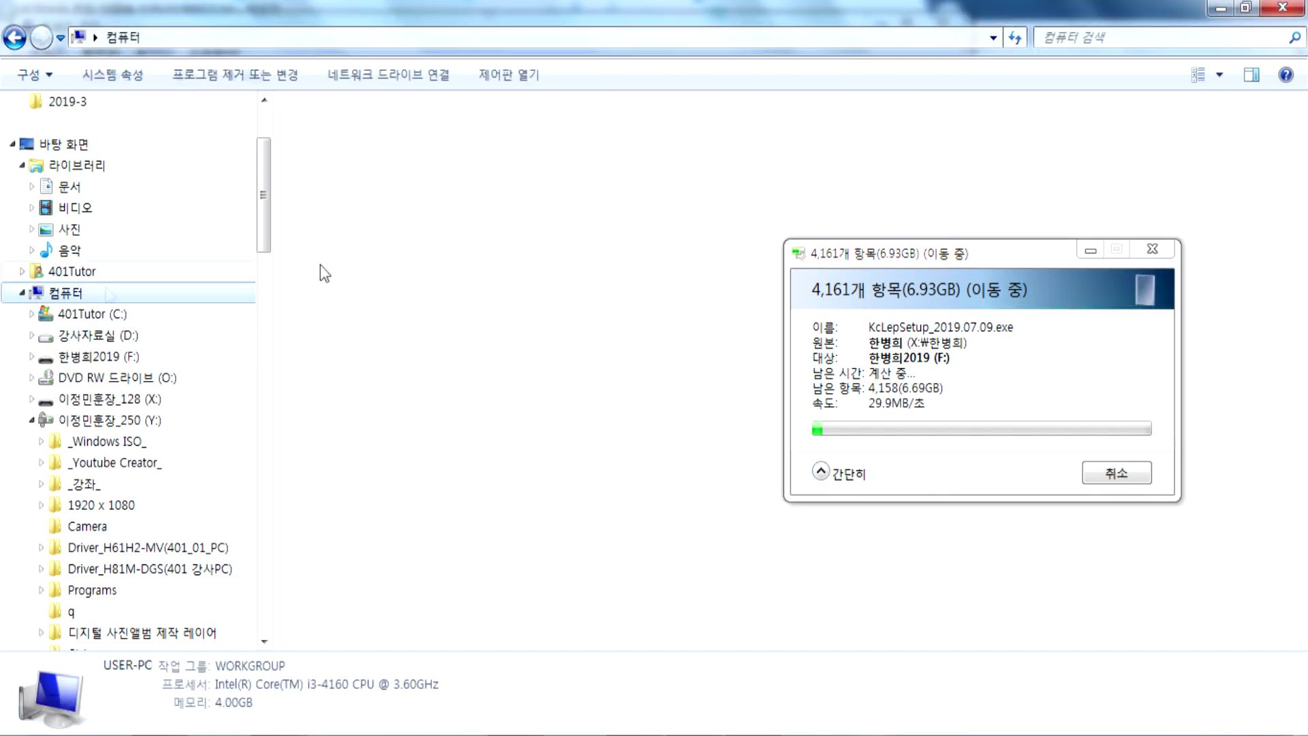
left_click_drag(782, 261, 815, 394)
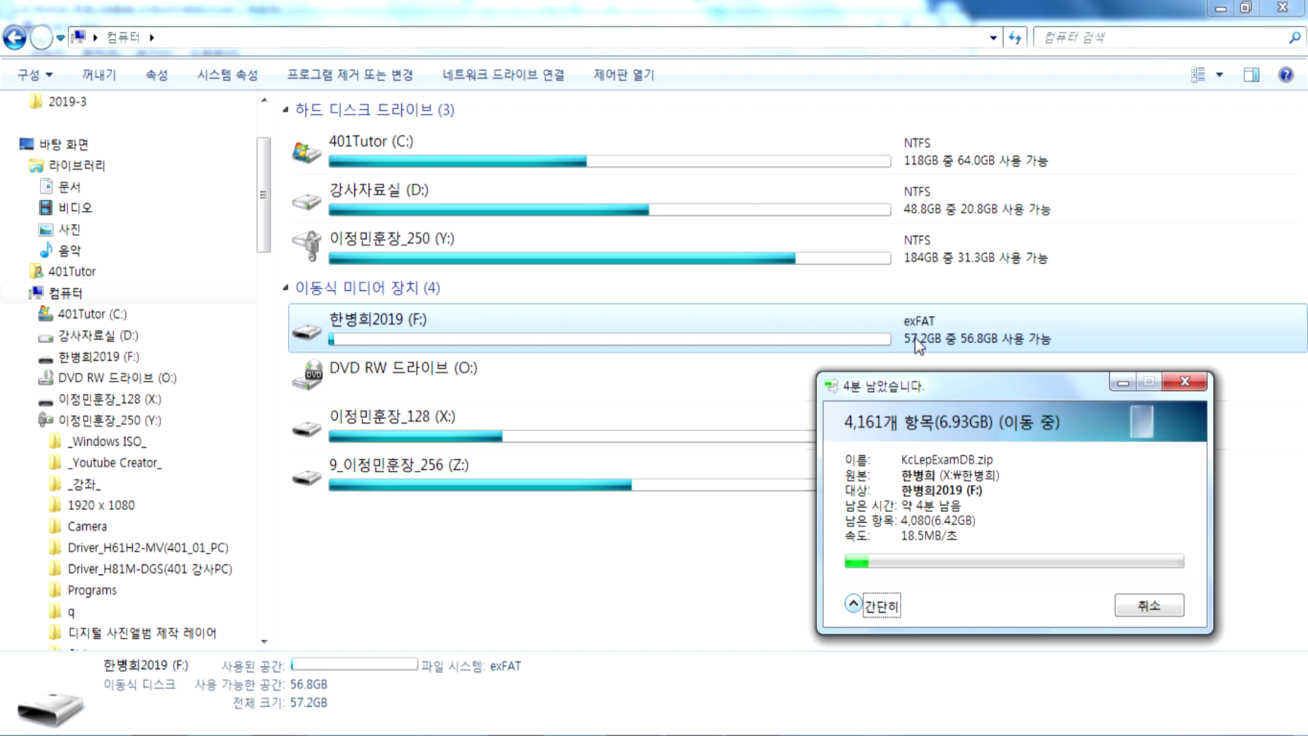
left_click_drag(939, 389, 977, 404)
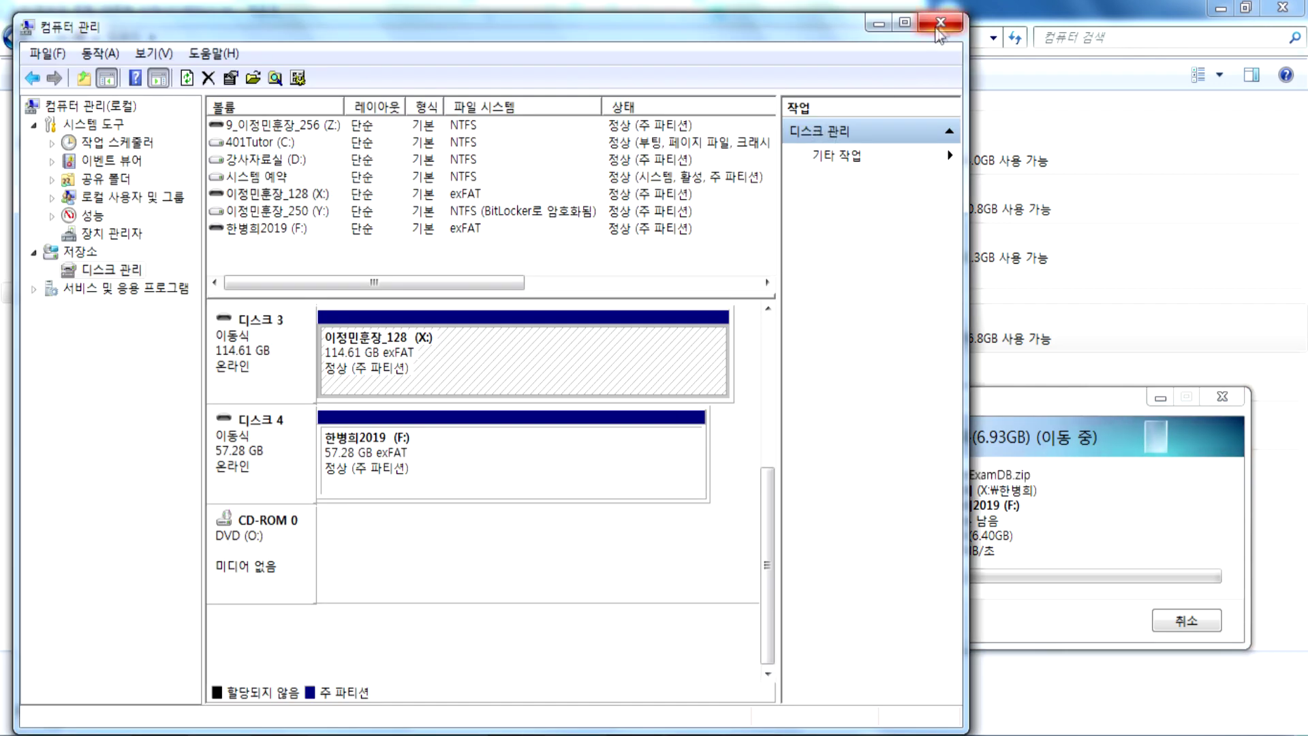
left_click(934, 31)
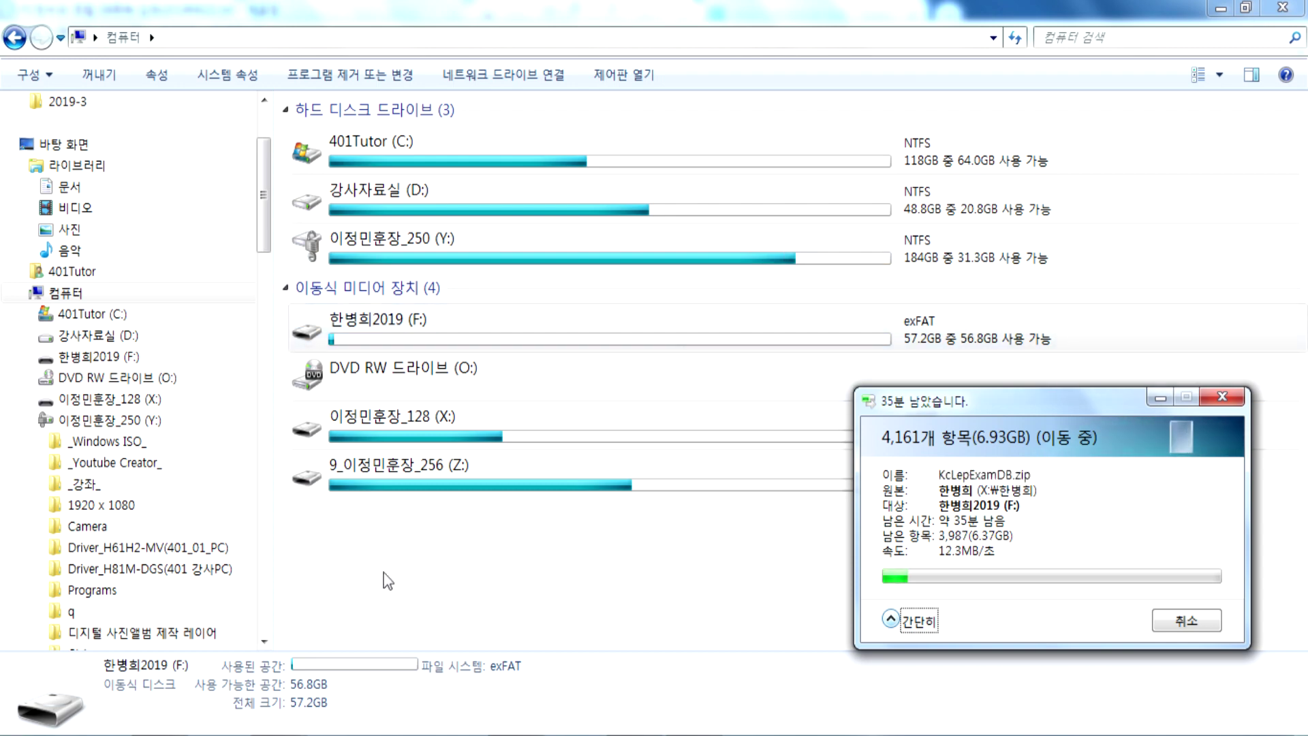
right_click(68, 292)
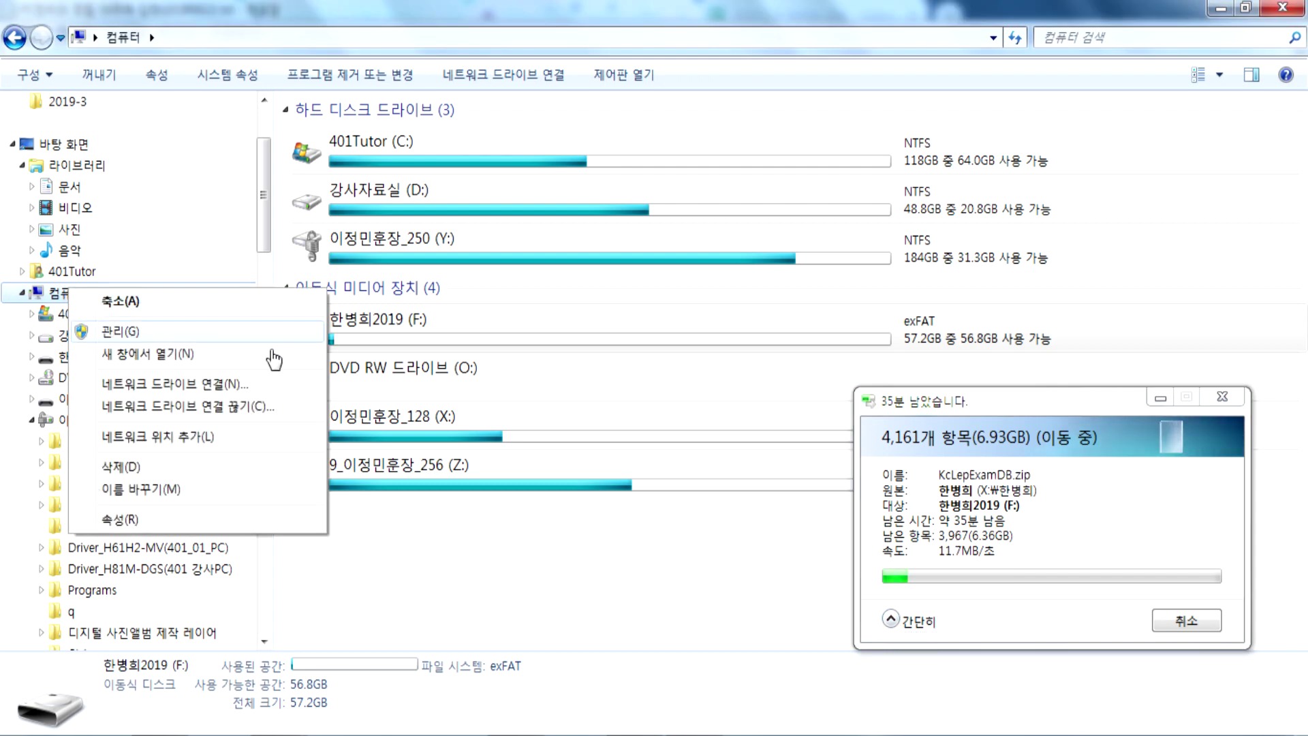
left_click(528, 534)
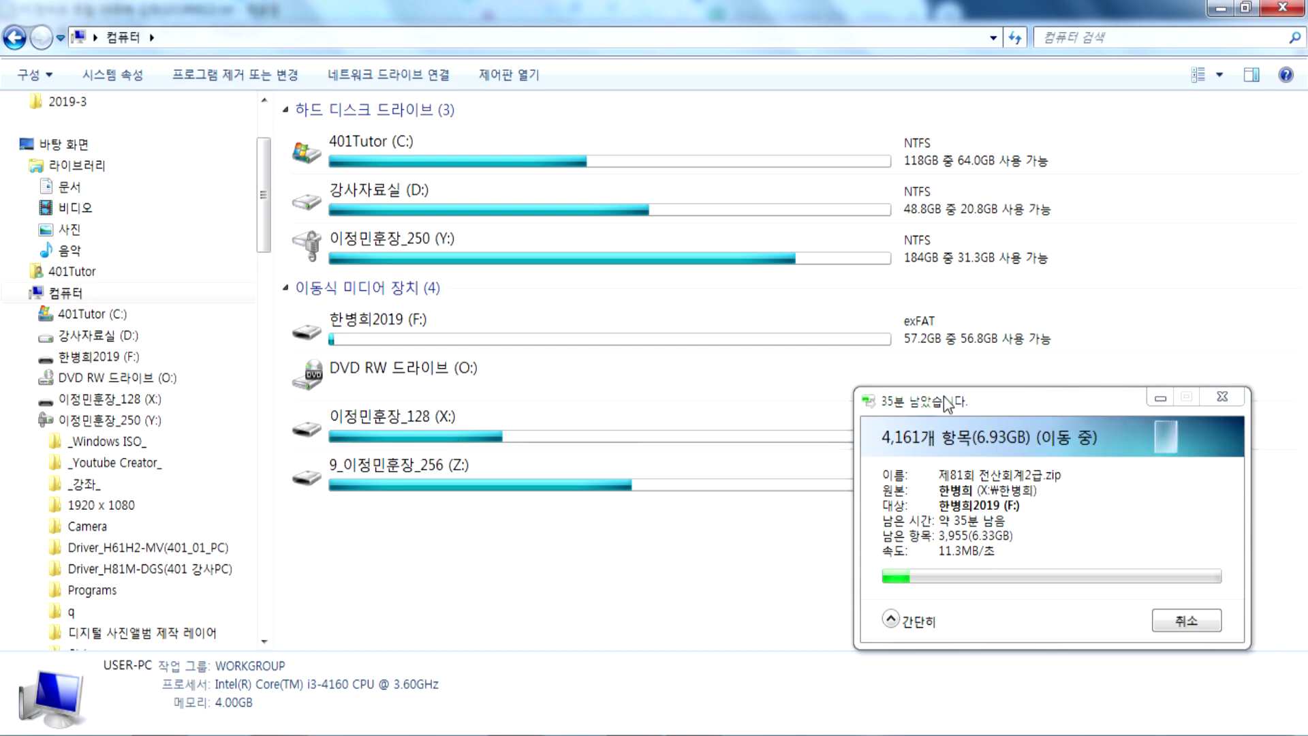
left_click_drag(947, 403, 927, 475)
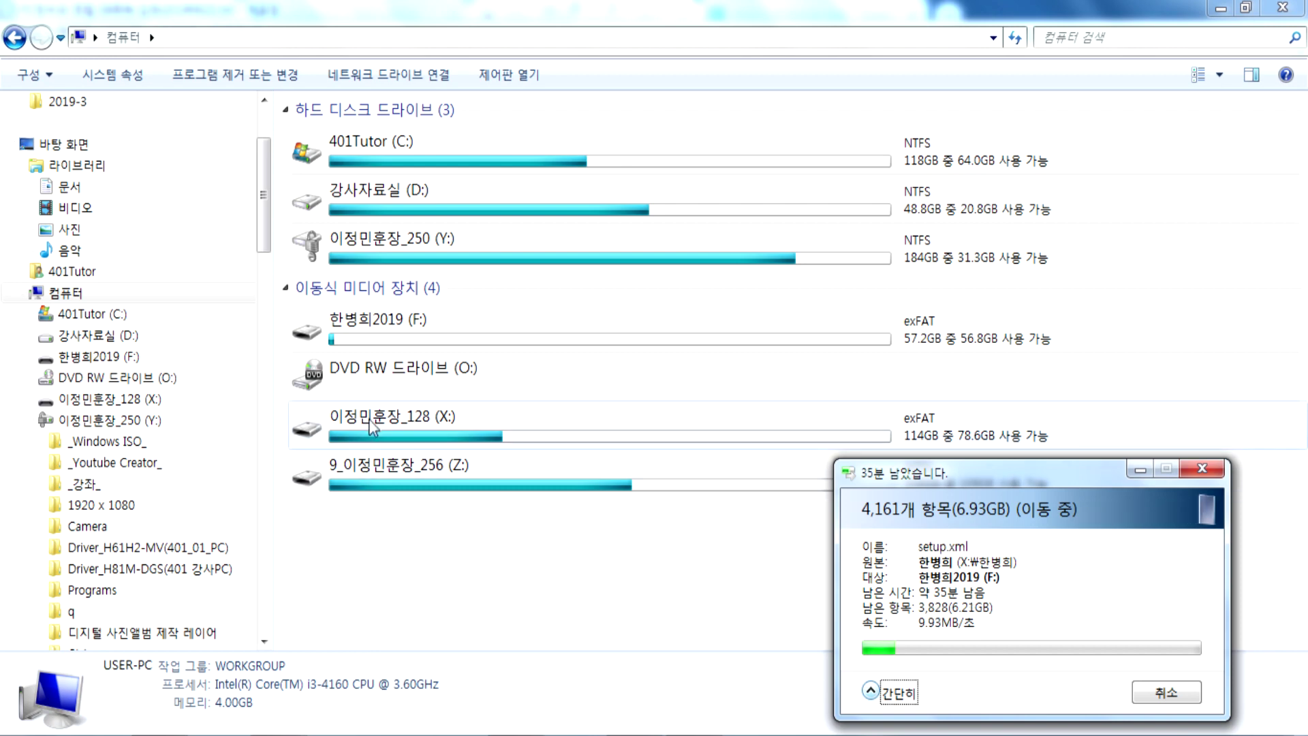
left_click(423, 550)
left_click_drag(504, 578, 385, 205)
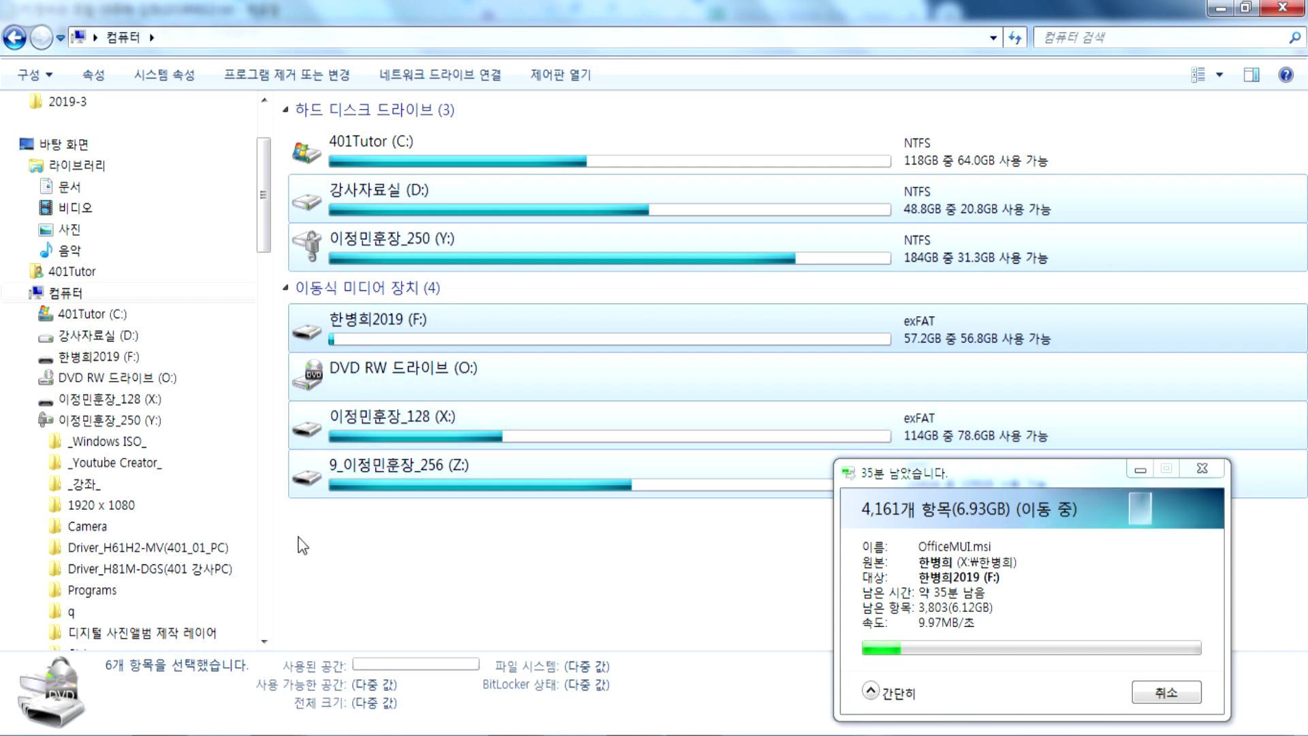
left_click(57, 294)
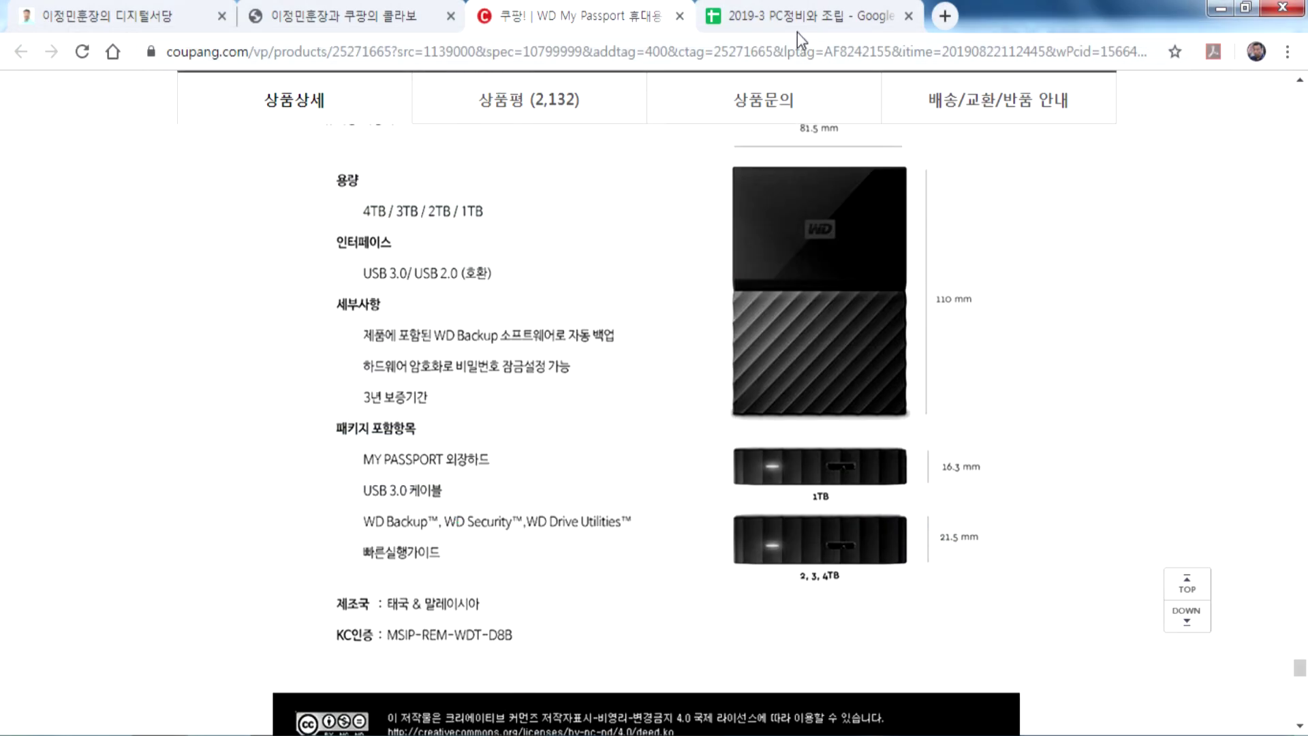
Close the Coupang WD product and collaboration tabs, then scroll host.new21.net's home page to its link table.
left_click(383, 21)
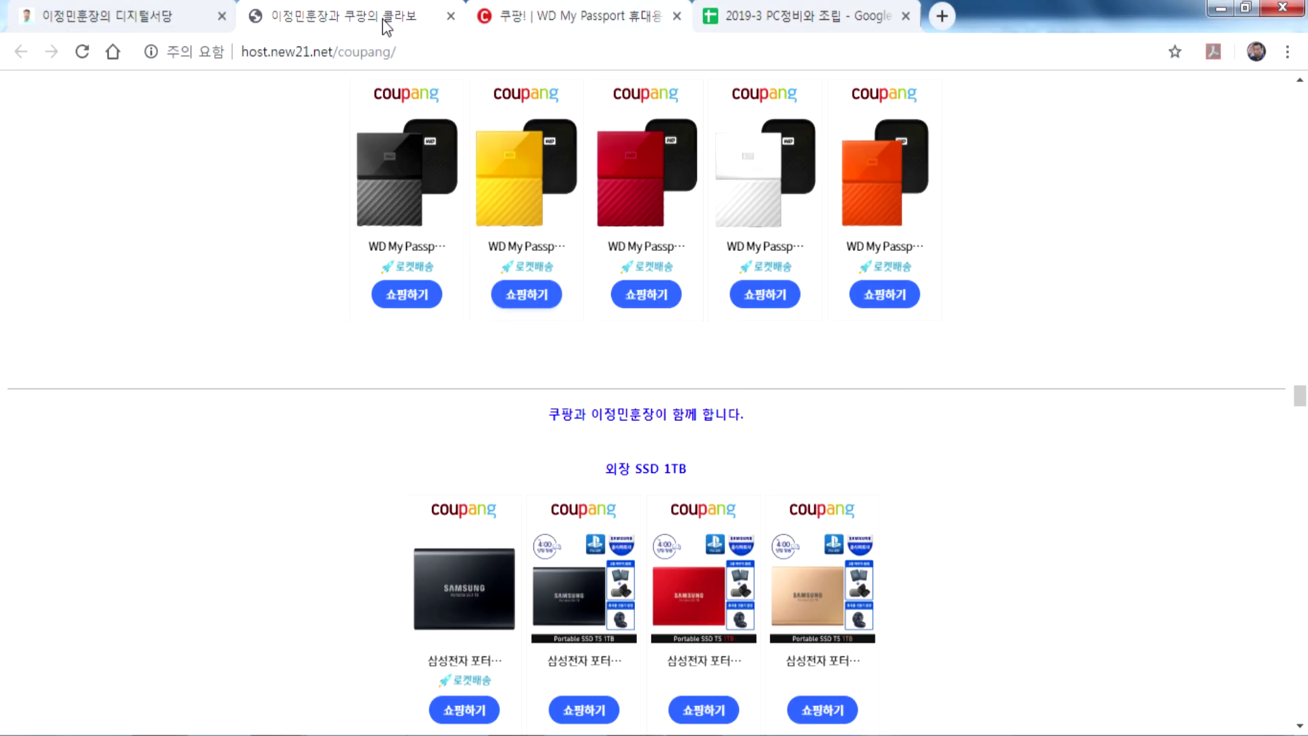
left_click(451, 16)
left_click(172, 23)
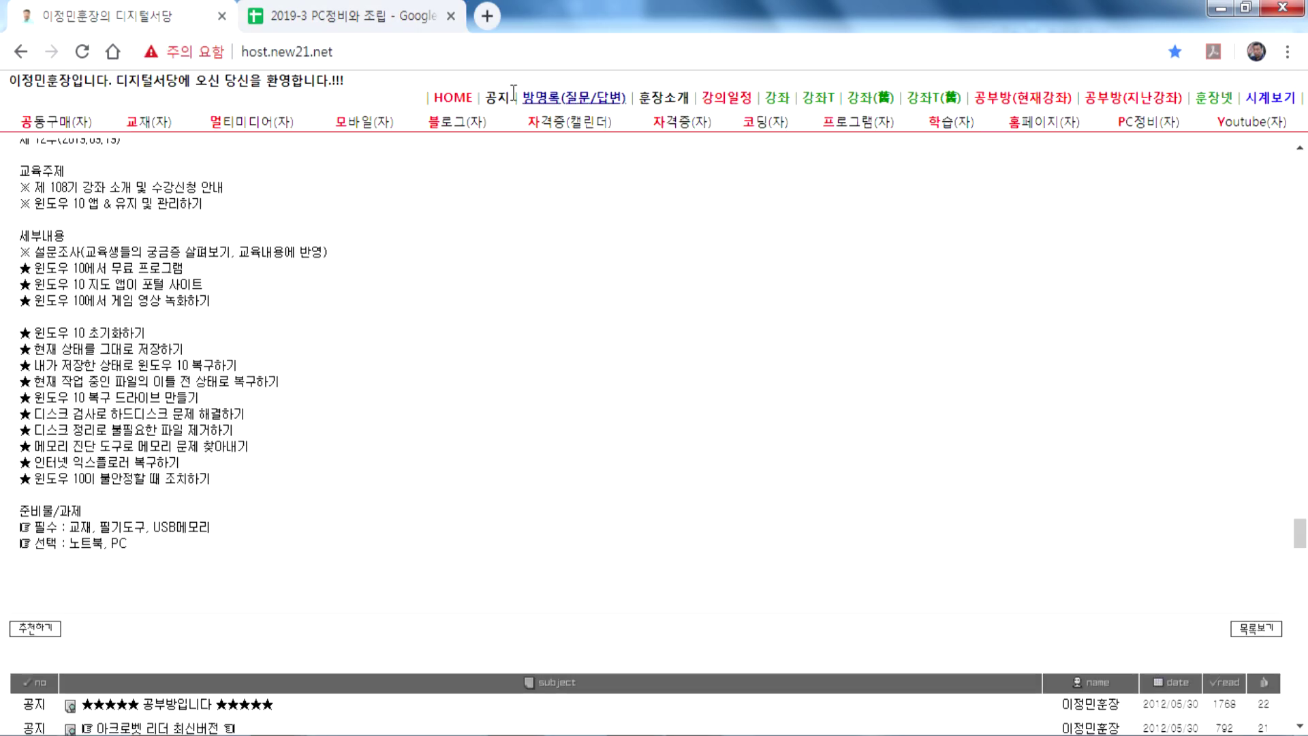
left_click(453, 99)
scroll(1009, 409, "down", 20)
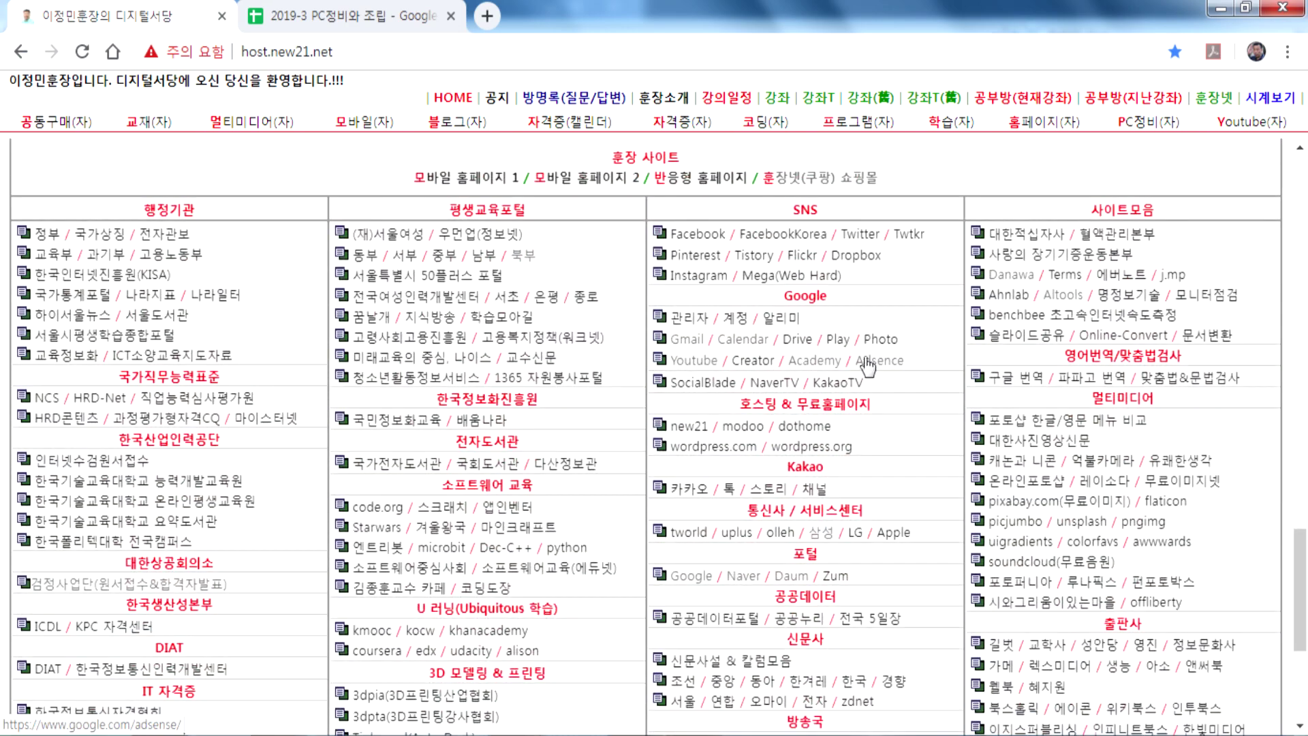
Go to Danawa and open the HDD price list under 컴퓨터·노트북·조립PC > PC주요부품.
left_click(1011, 275)
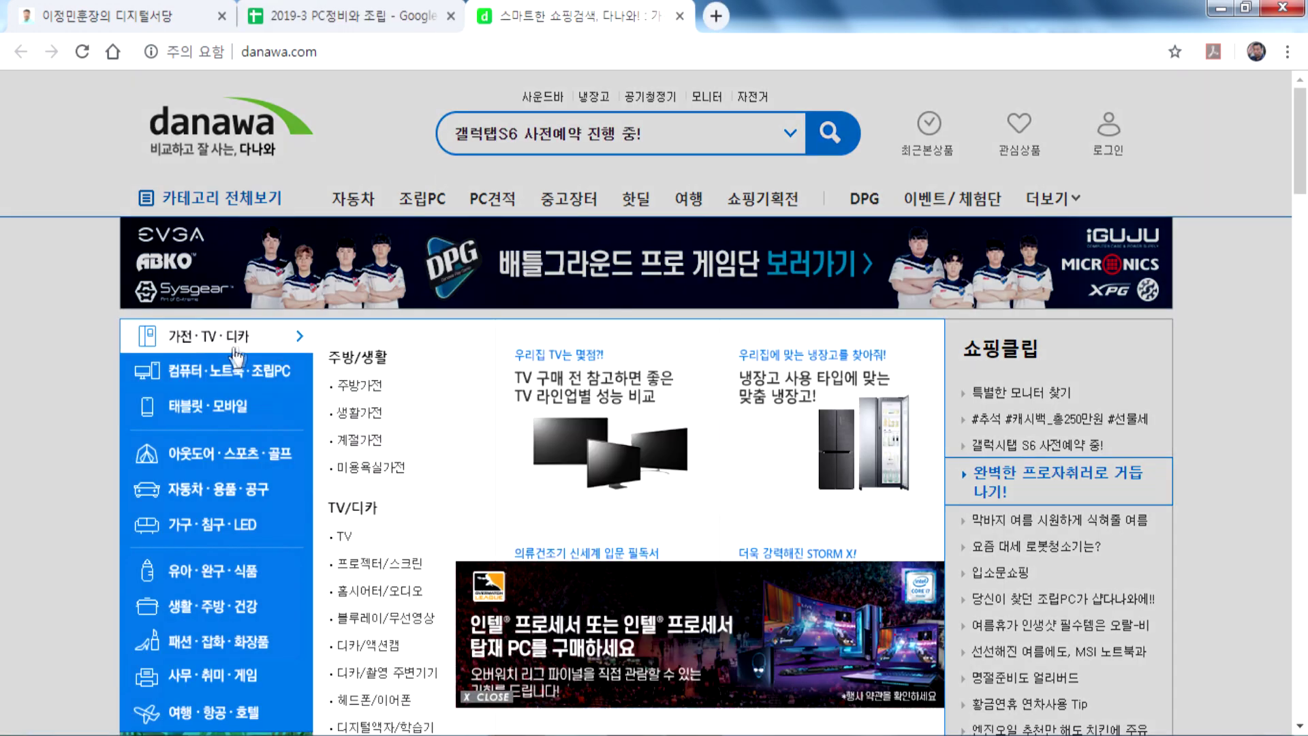
mouse_move(207, 370)
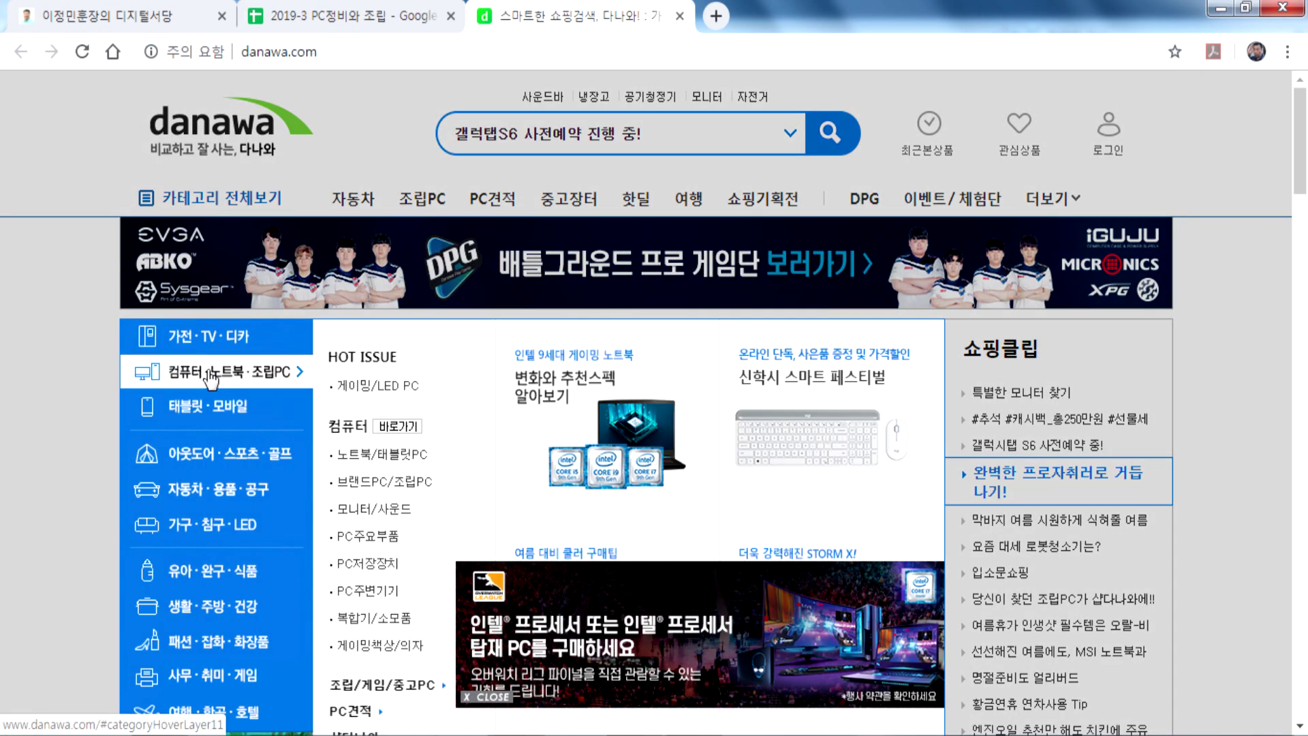
mouse_move(368, 537)
mouse_move(527, 545)
scroll(527, 545, "down", 3)
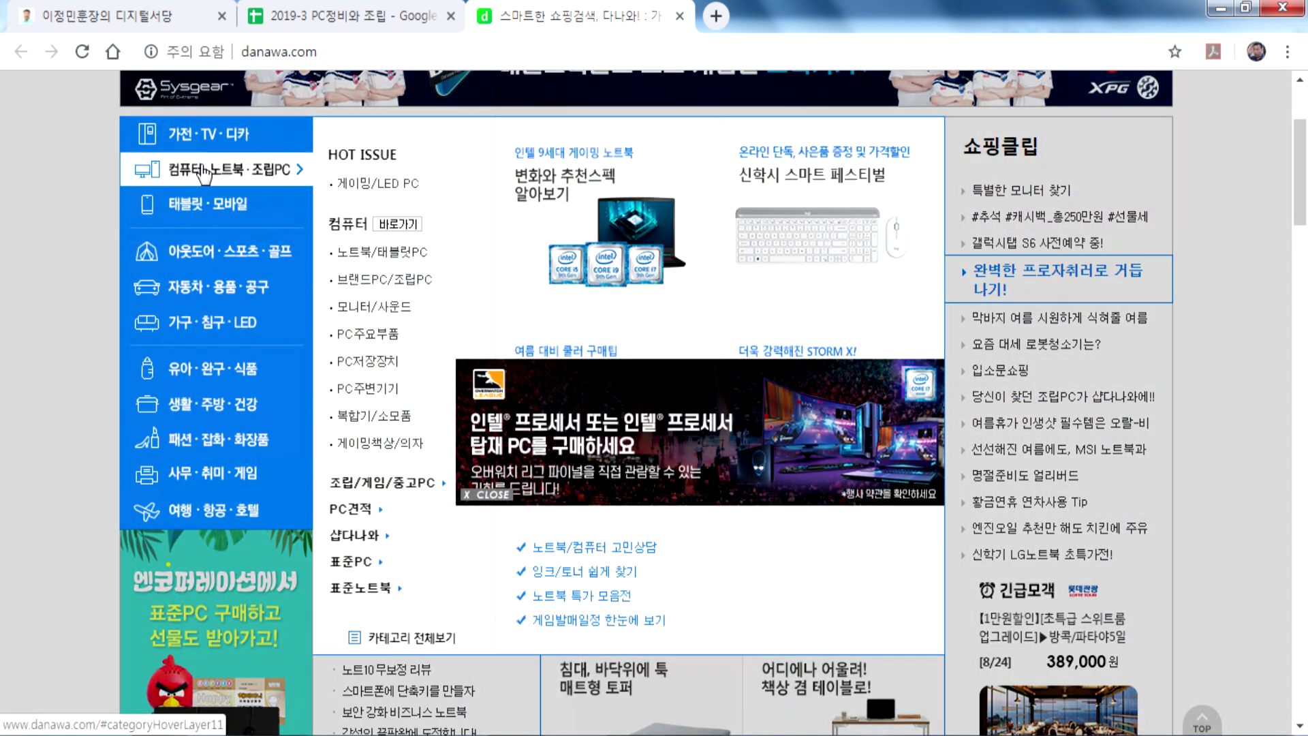
mouse_move(361, 337)
left_click(499, 455)
Scroll the HDD list and show the glossary entry for the 3년 A/S 보증기간 spec.
scroll(30, 432, "down", 10)
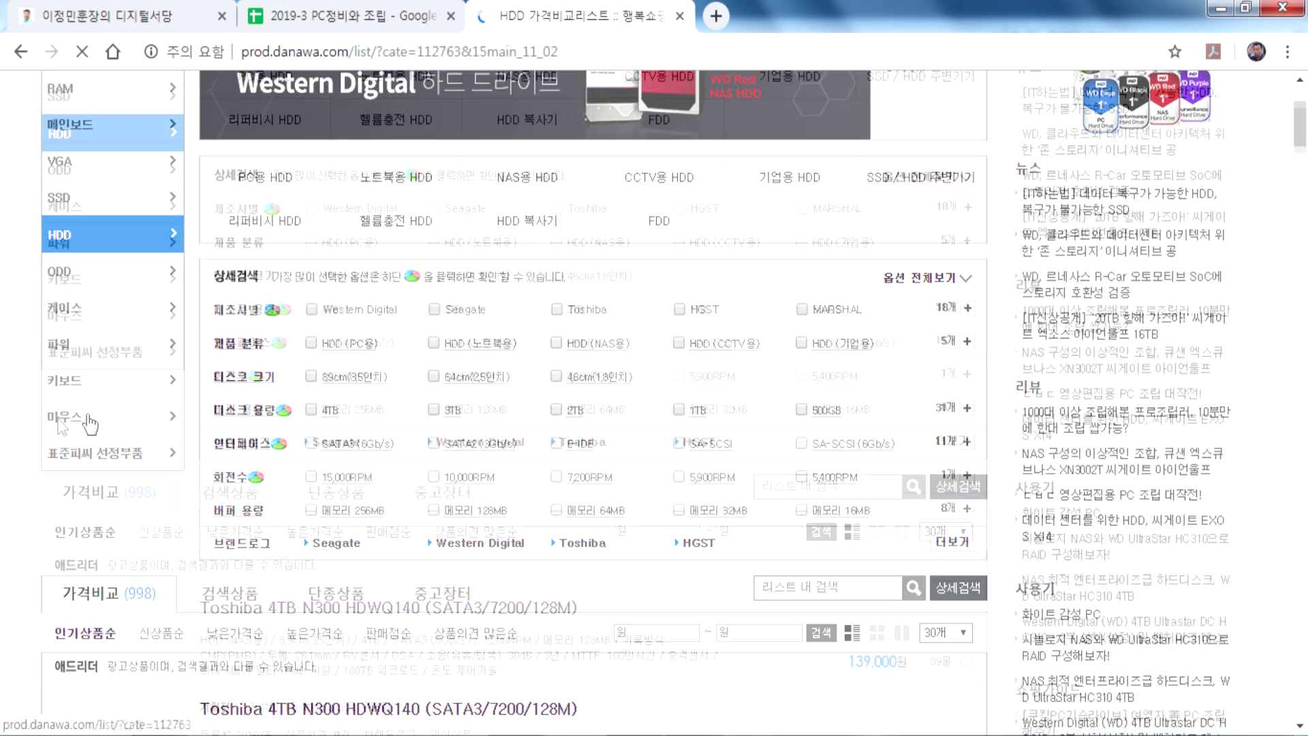
scroll(30, 432, "down", 5)
scroll(30, 432, "down", 3)
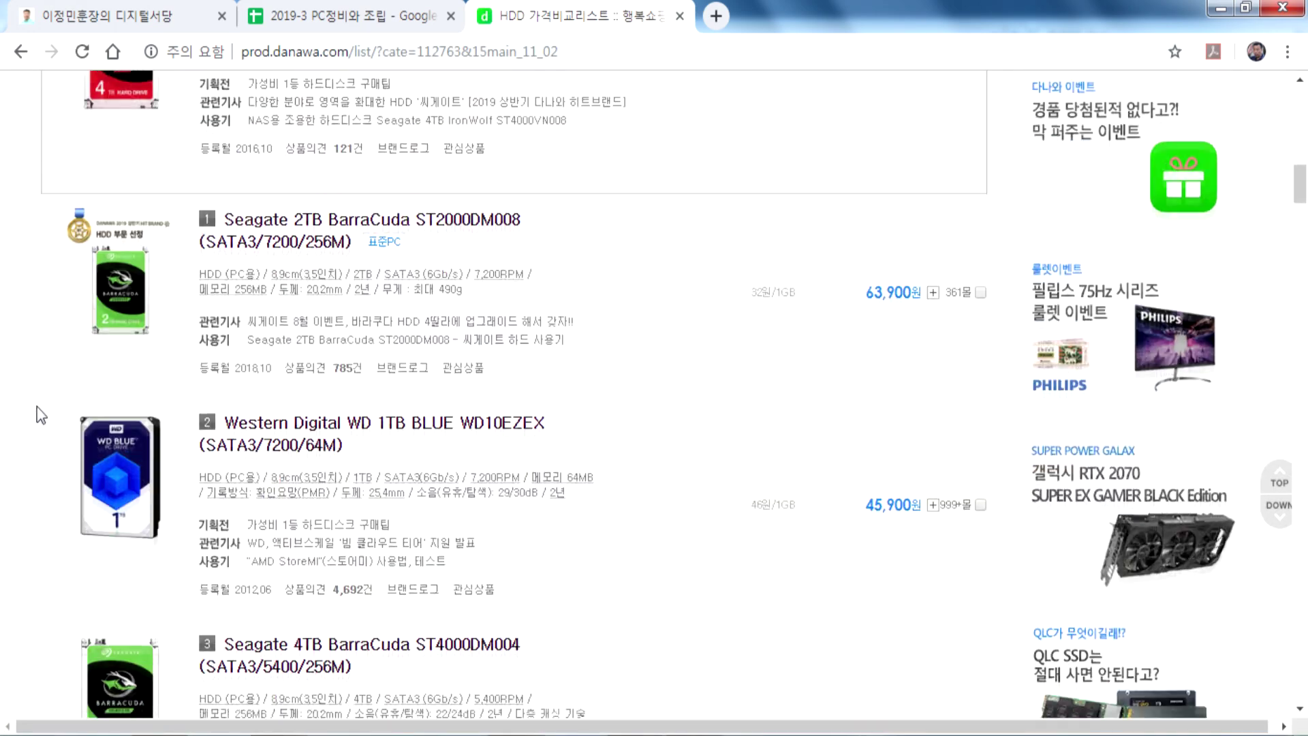
scroll(273, 253, "down", 4)
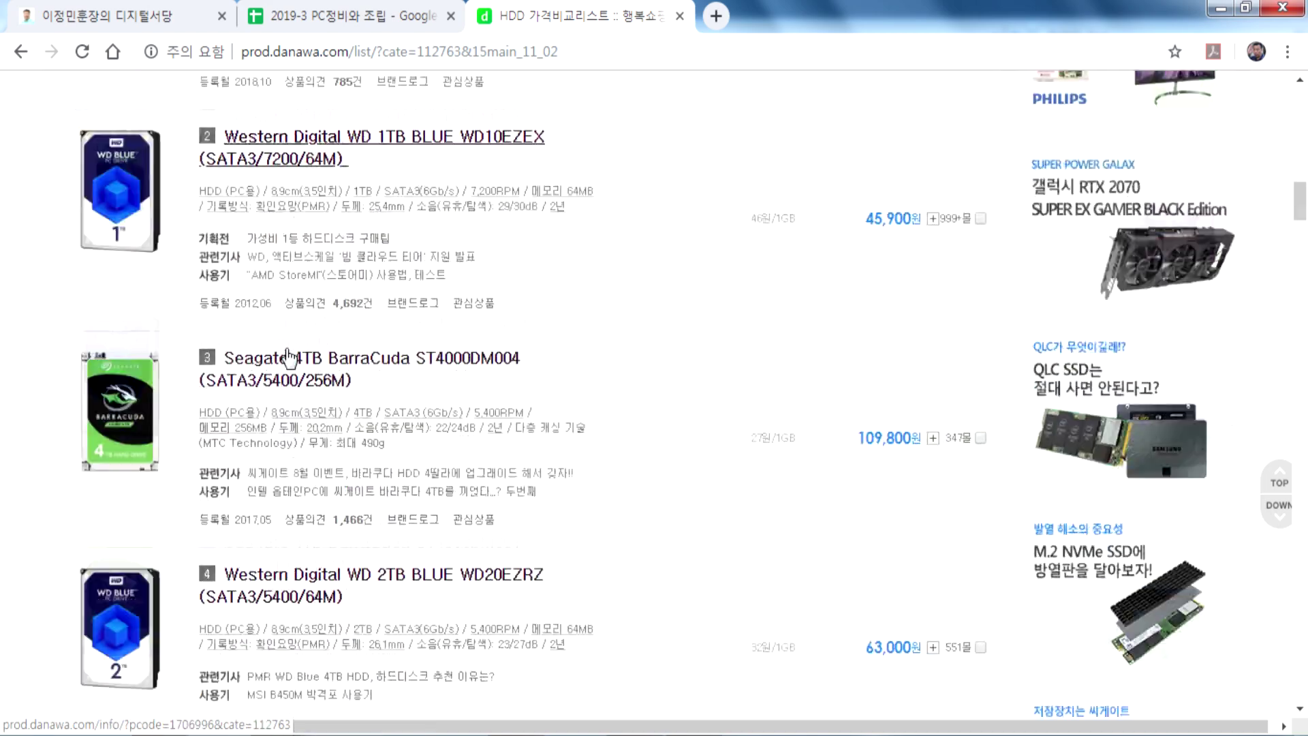
scroll(375, 217, "down", 8)
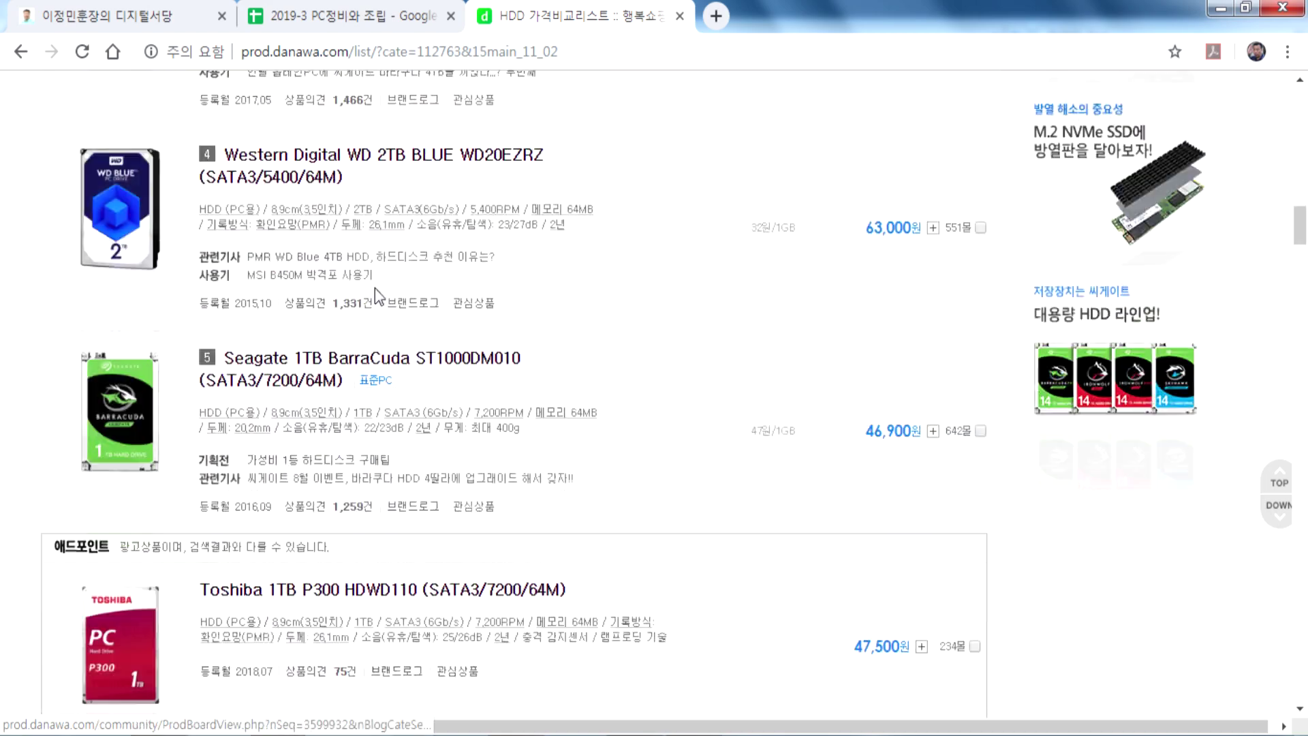
scroll(373, 306, "down", 8)
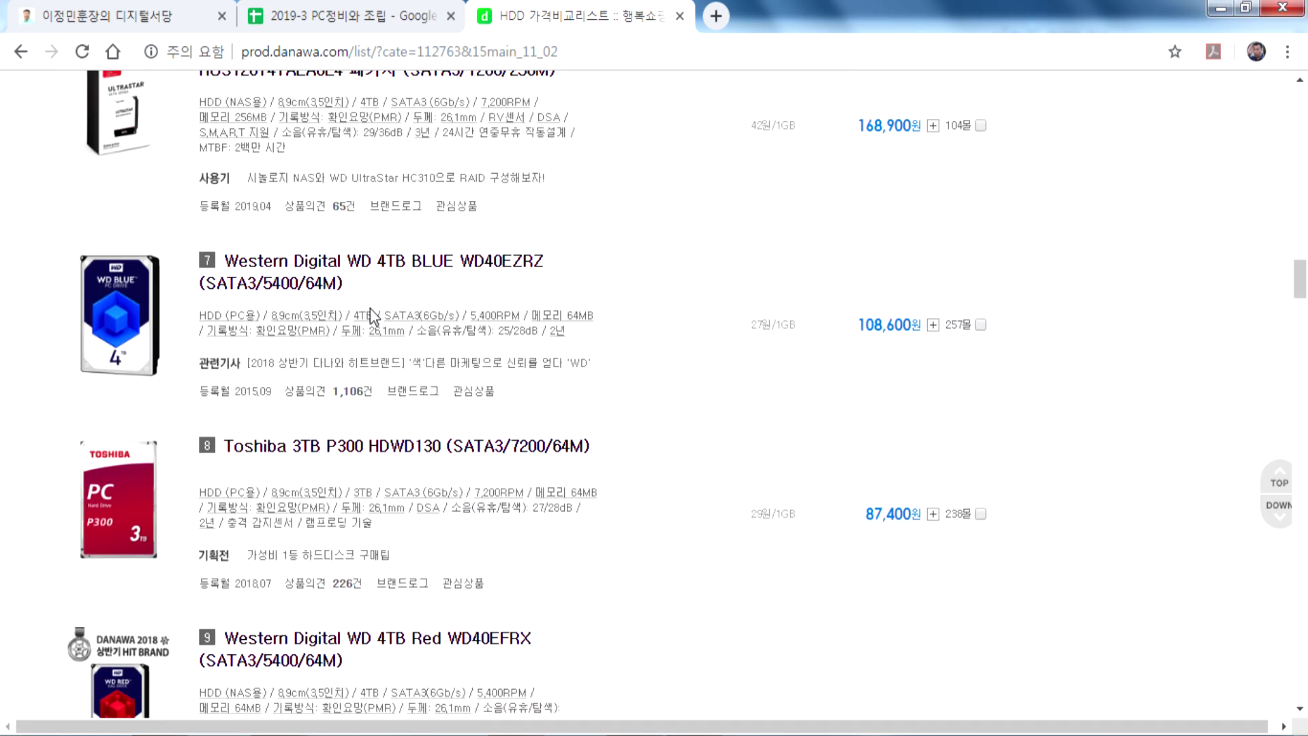
scroll(374, 305, "down", 10)
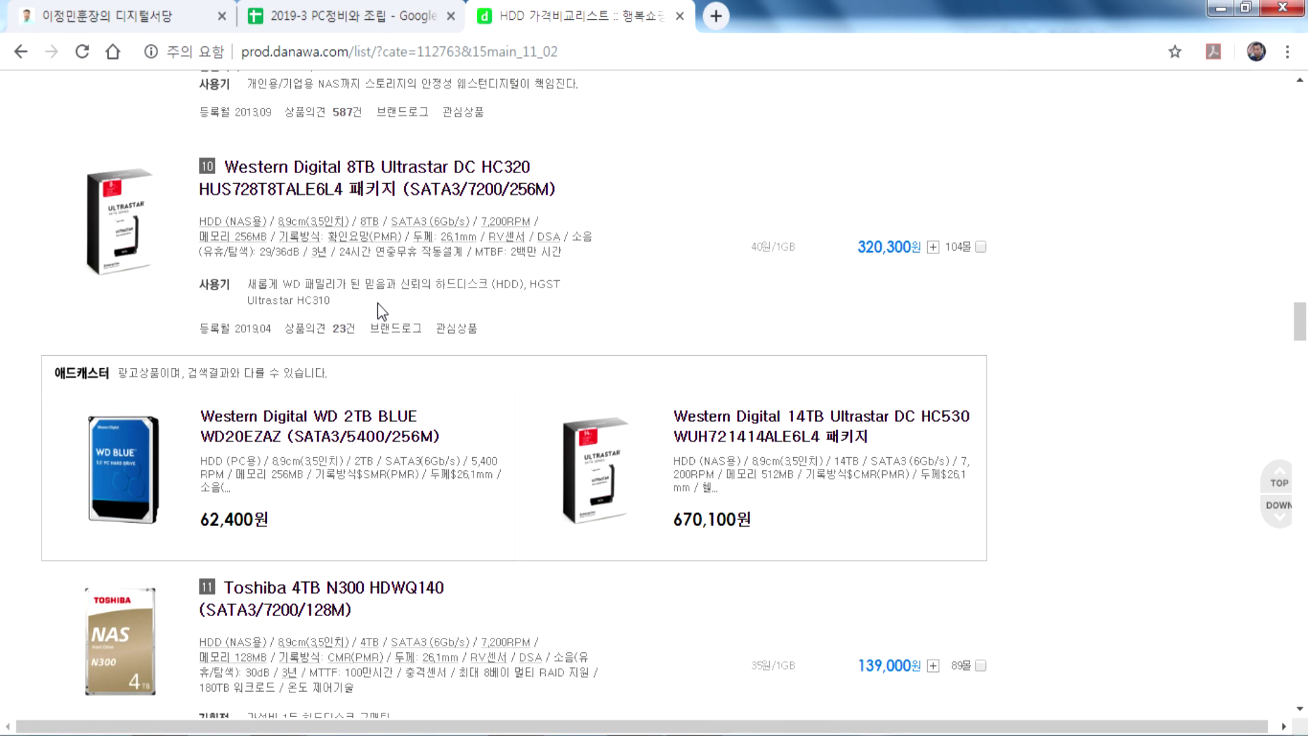
left_click(320, 255)
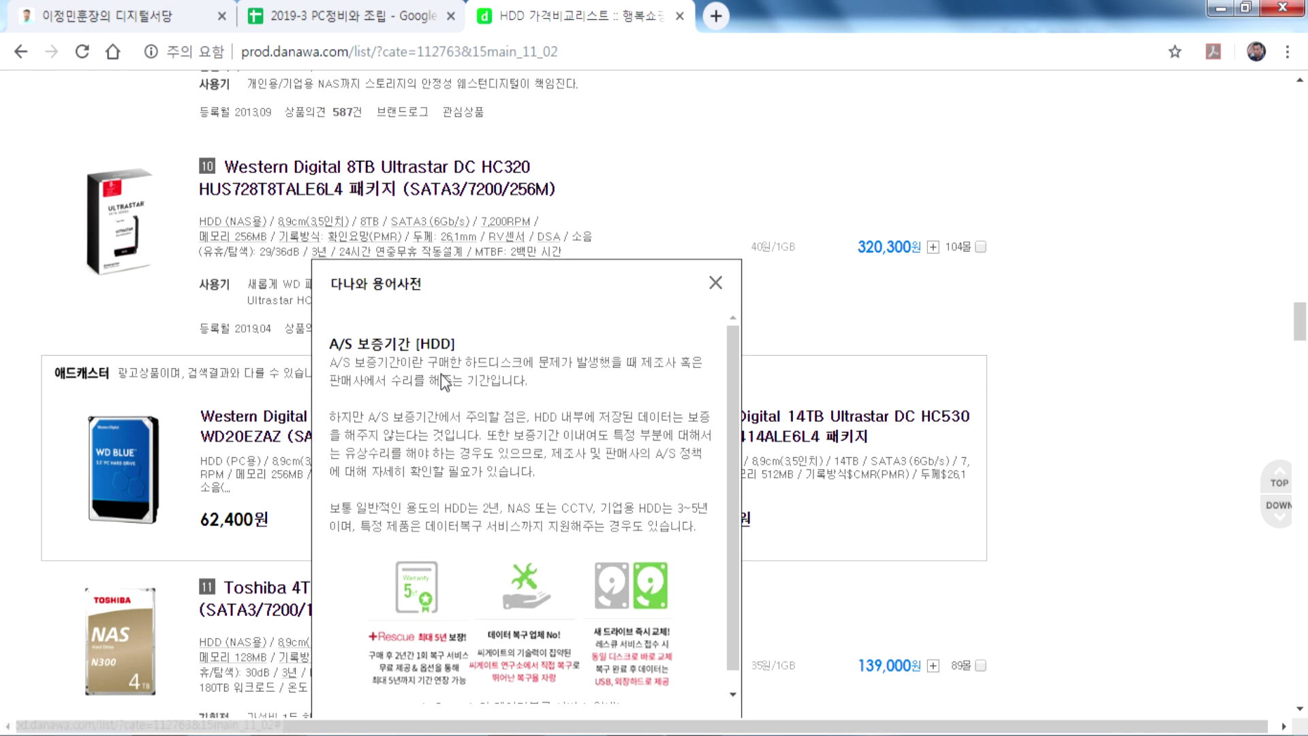
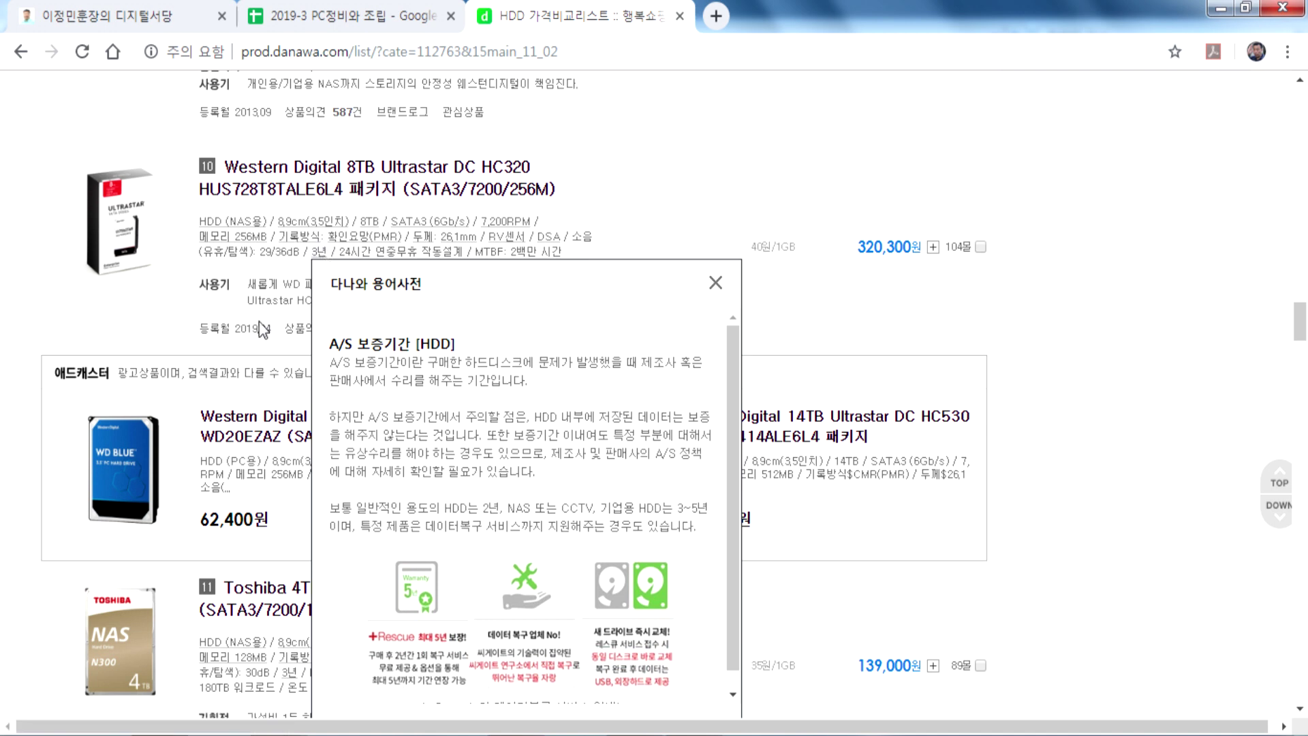
Close the 다나와 용어사전 warranty popup and scroll the HDD list to item 27, the Seagate 14TB IronWolf.
left_click(718, 285)
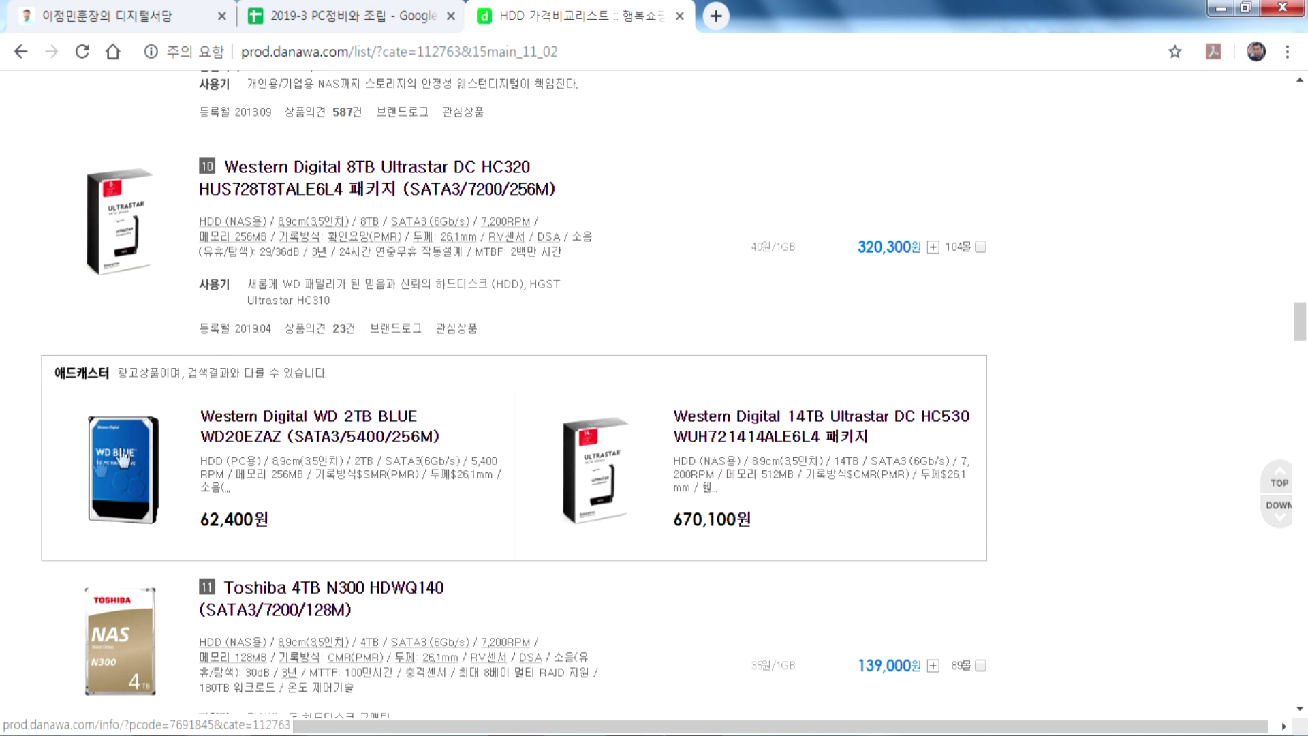
scroll(41, 443, "down", 6)
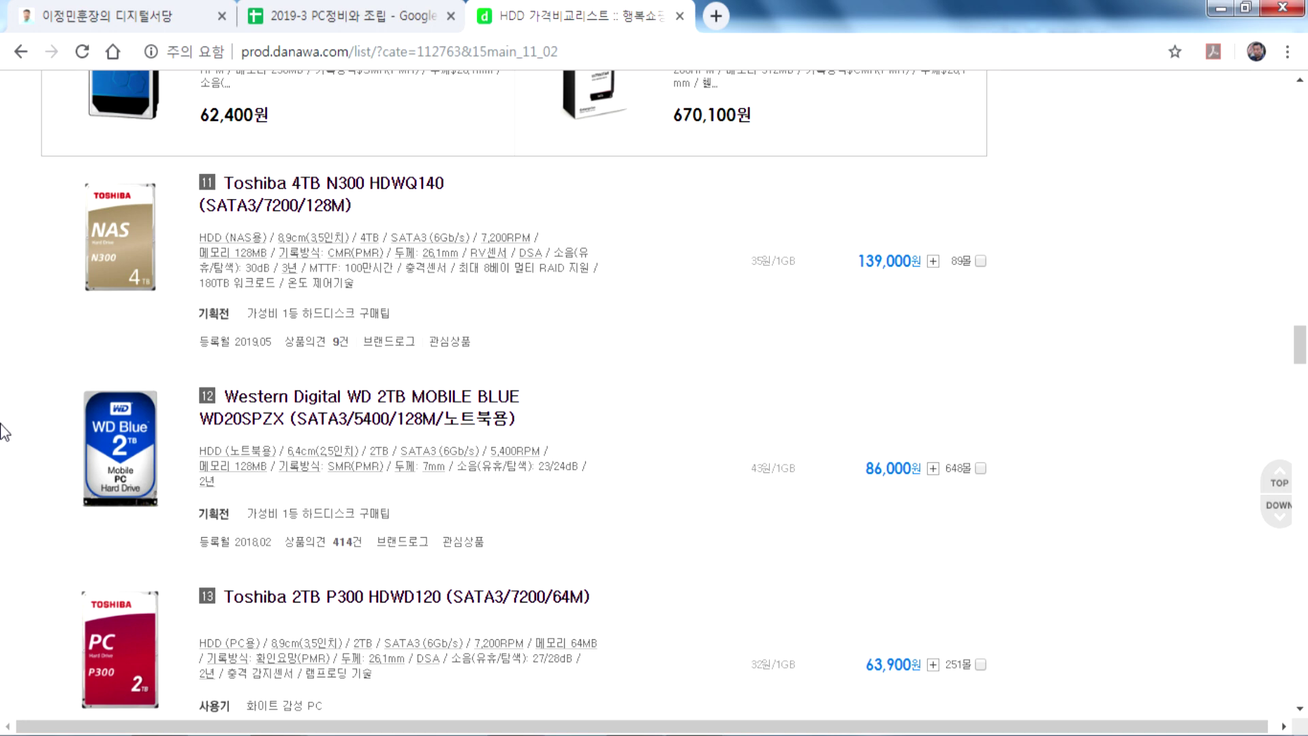
scroll(3, 436, "down", 7)
scroll(6, 433, "down", 6)
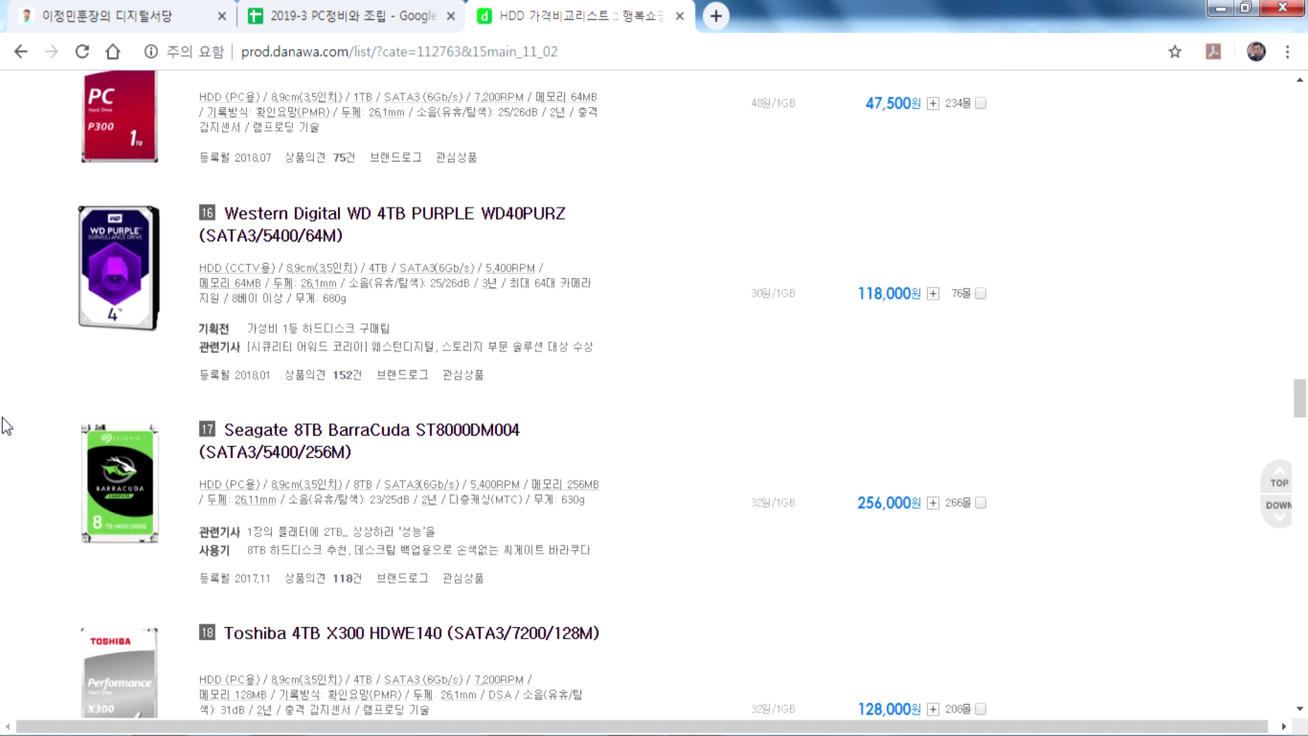
scroll(7, 426, "down", 2)
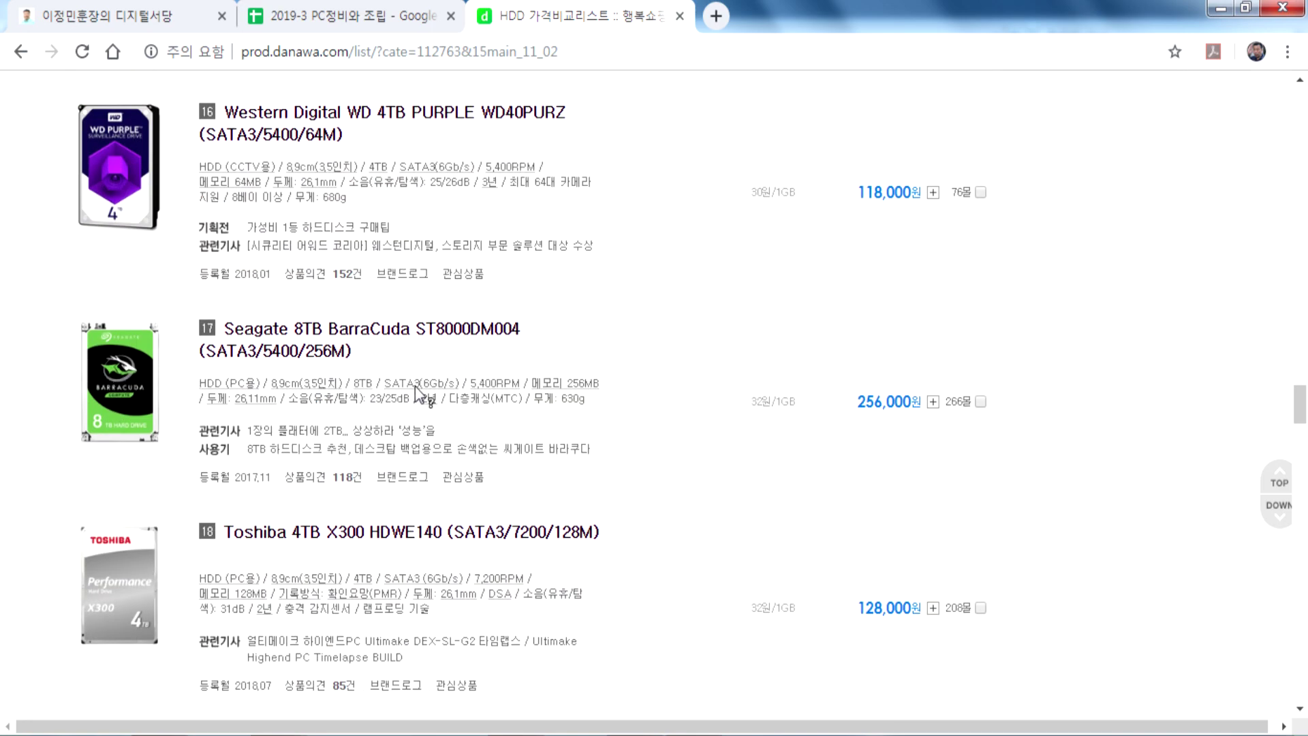
scroll(358, 374, "down", 6)
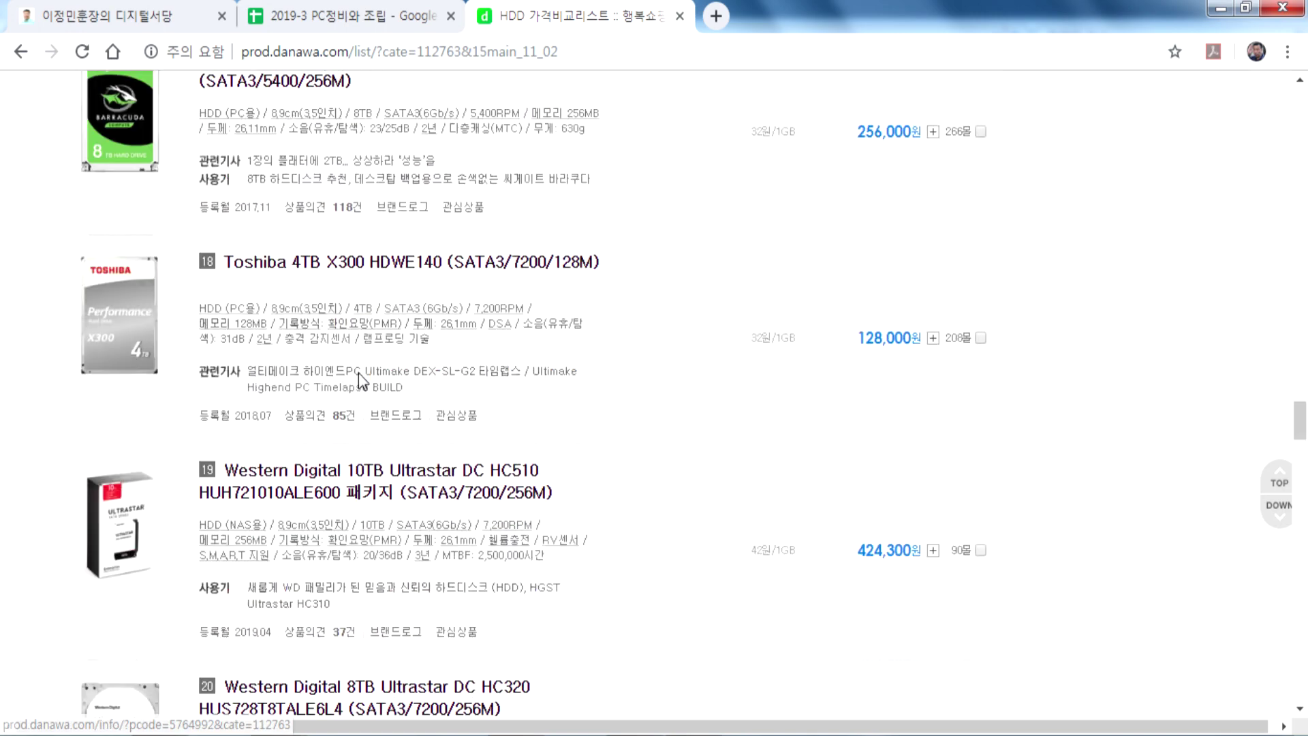
scroll(181, 360, "down", 8)
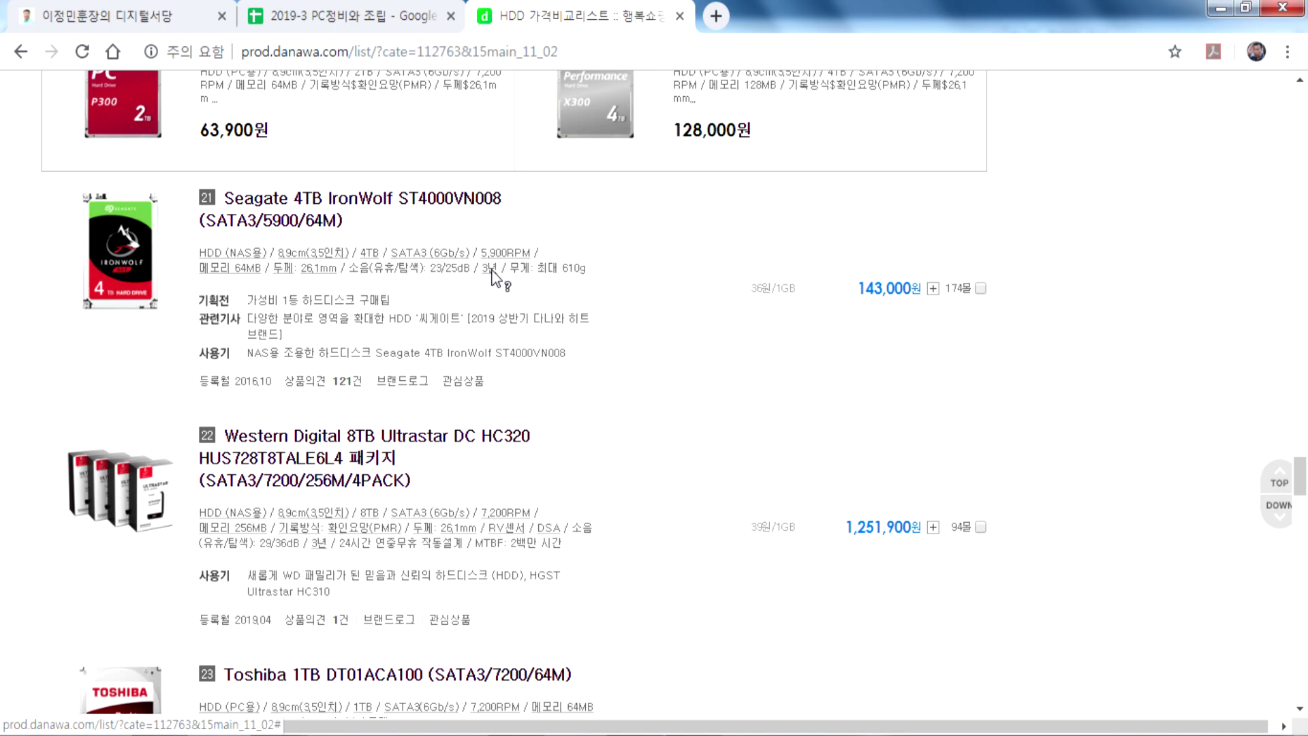
scroll(11, 375, "down", 4)
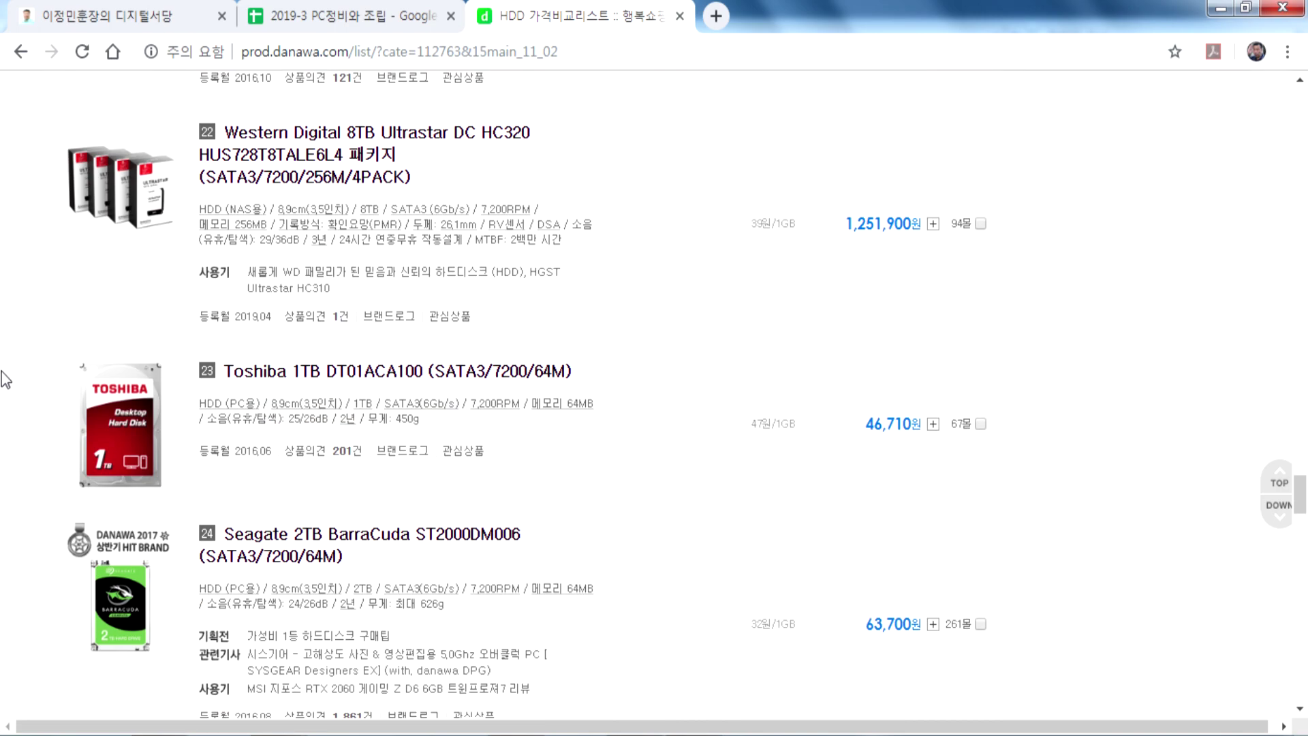
scroll(5, 379, "down", 3)
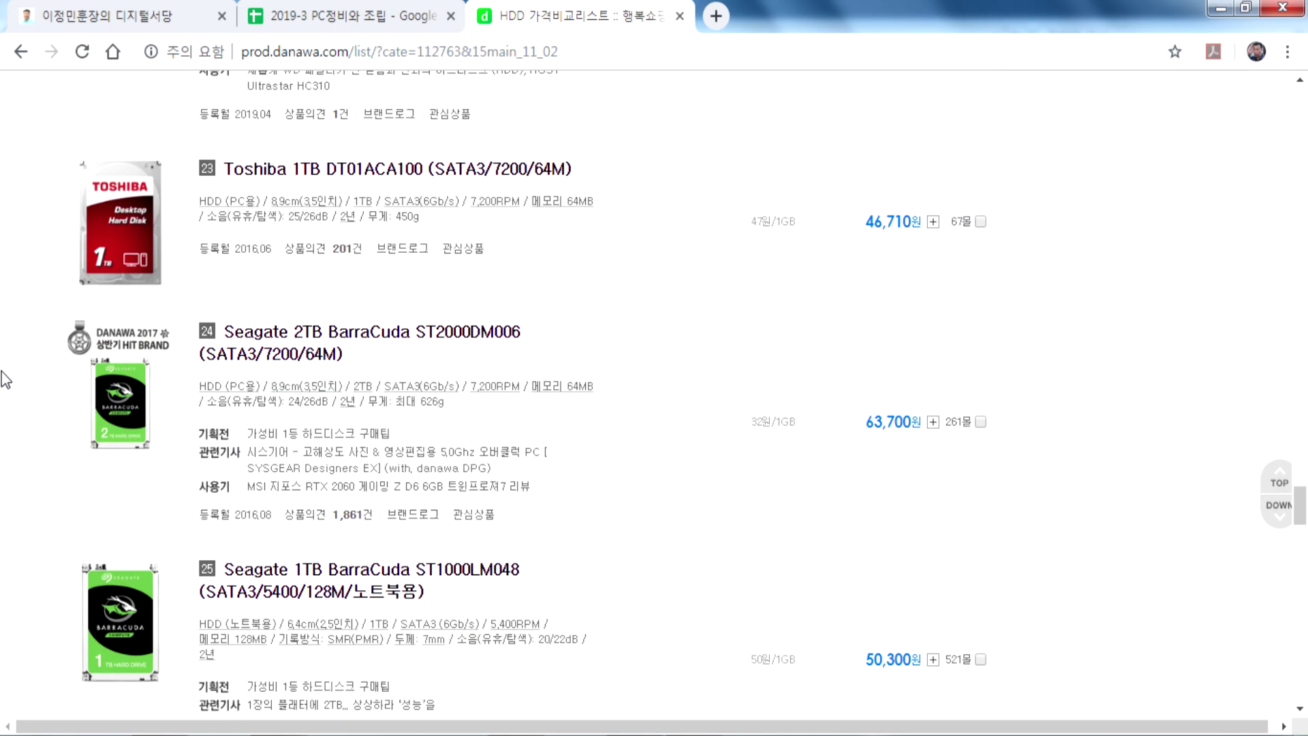
scroll(95, 398, "down", 6)
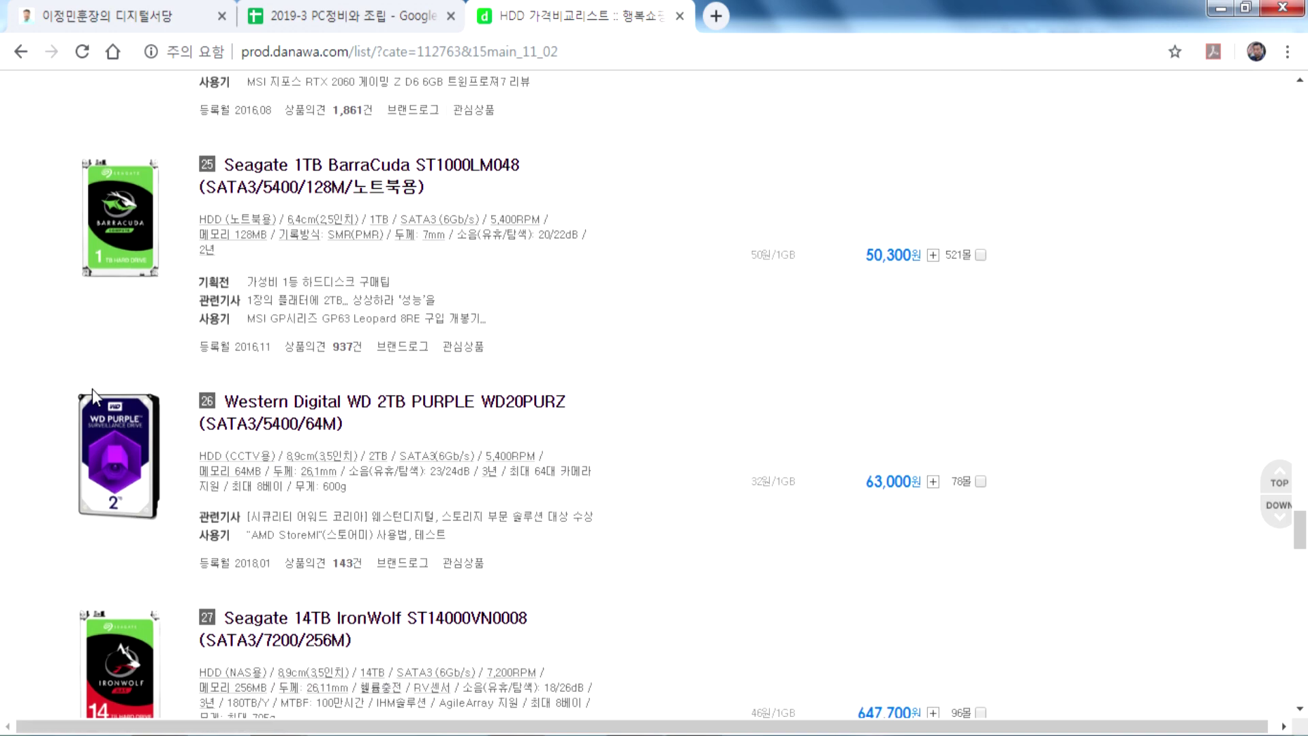
scroll(93, 394, "down", 6)
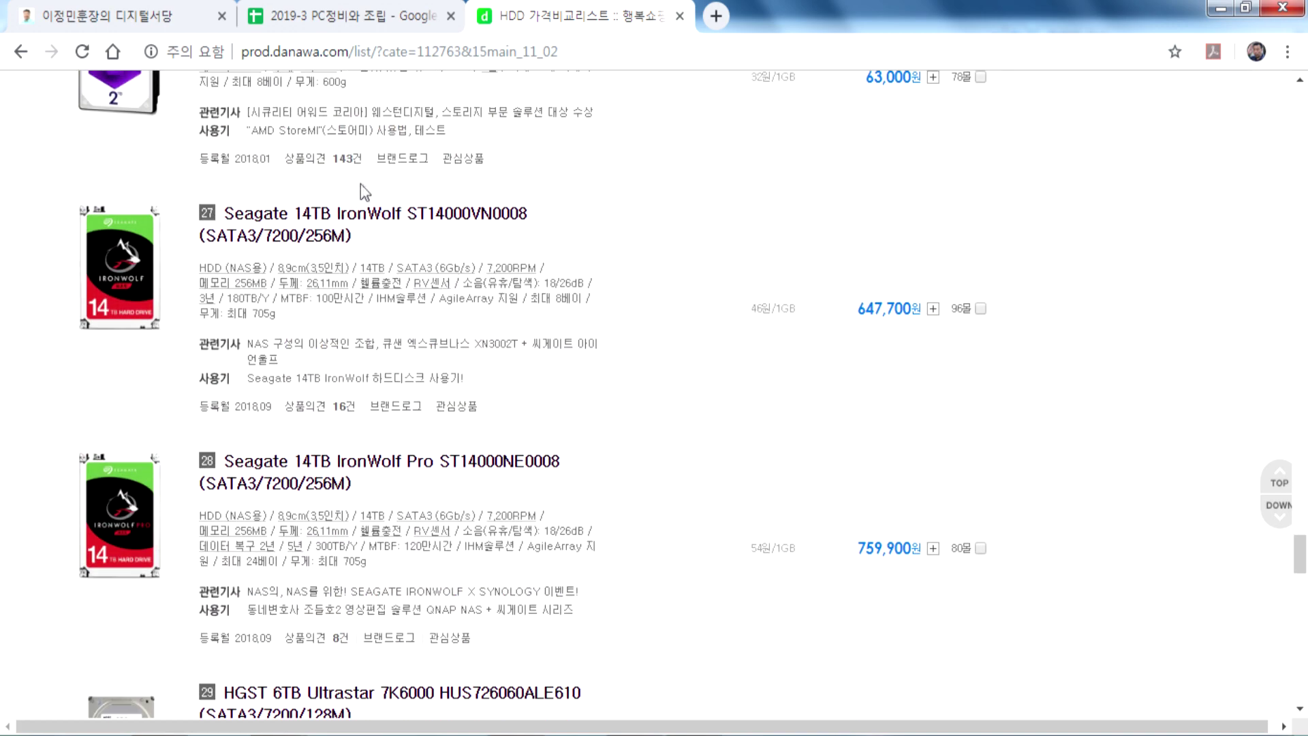
left_click(314, 218)
scroll(40, 341, "down", 4)
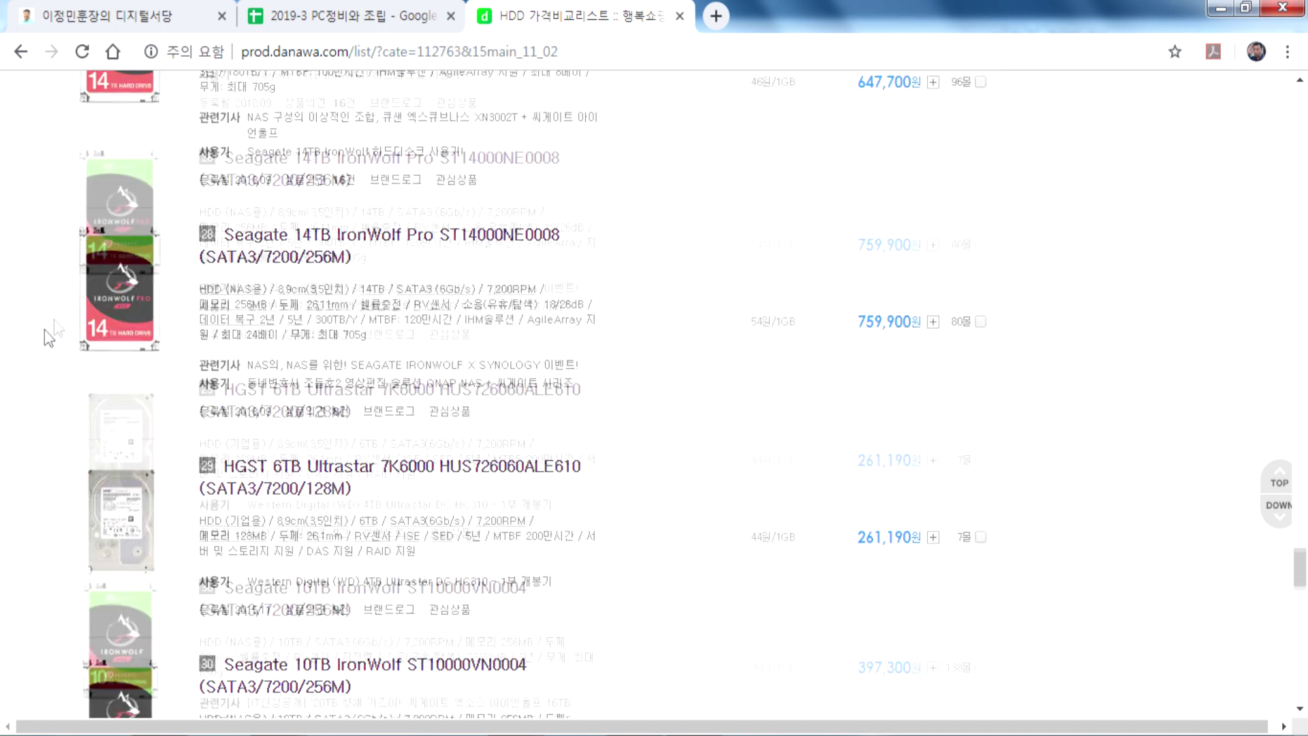
scroll(319, 193, "up", 3)
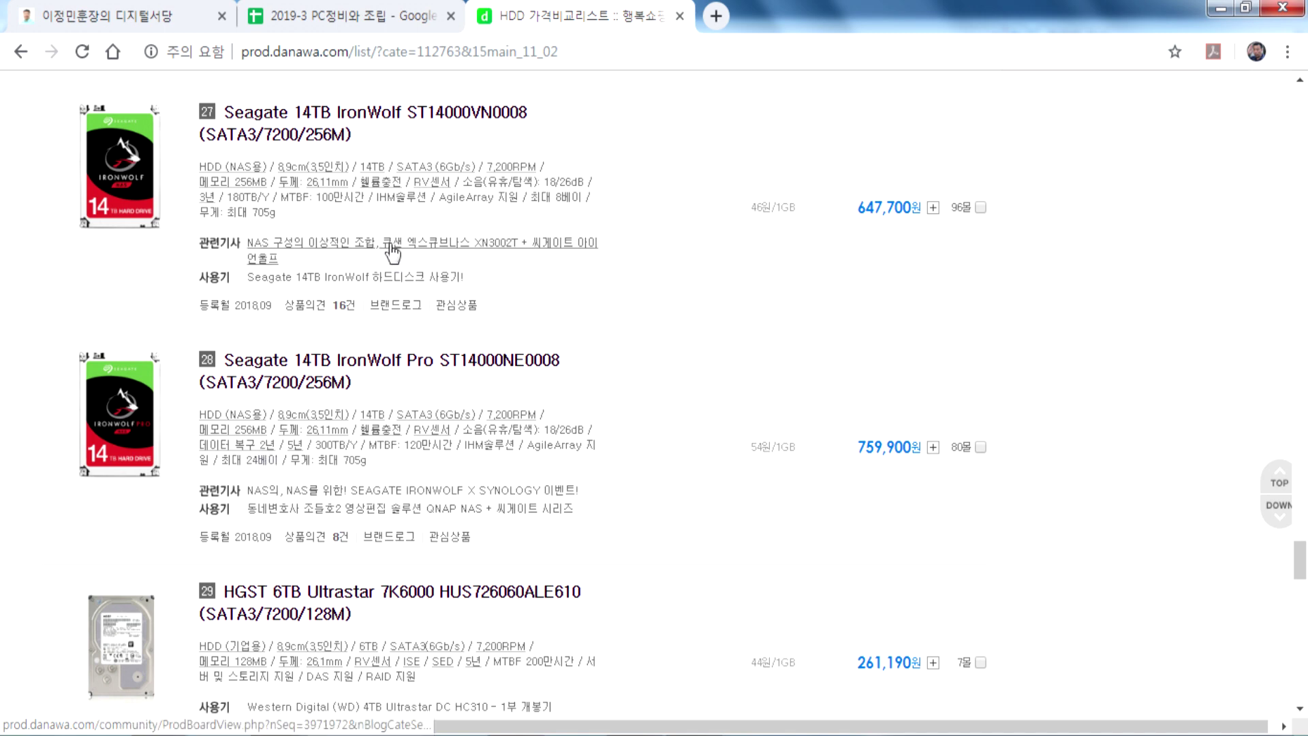
left_click(207, 198)
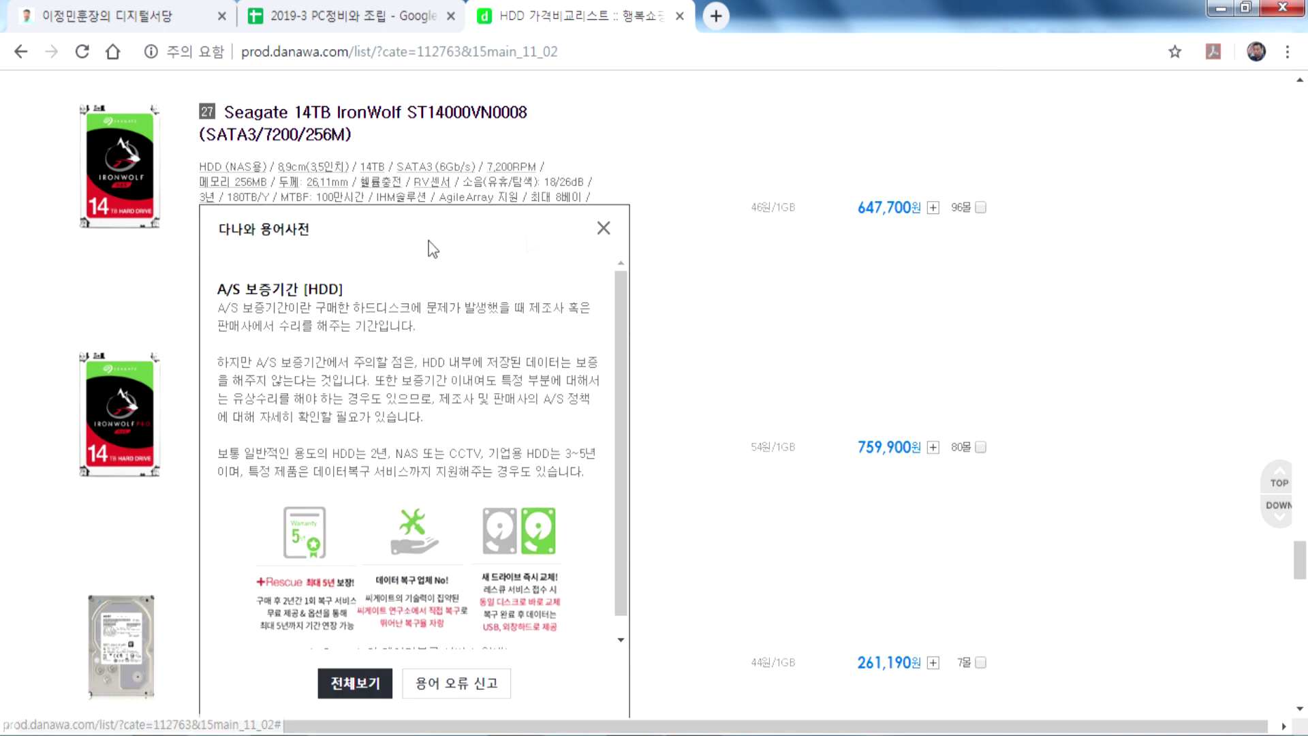
left_click(603, 228)
left_click(295, 446)
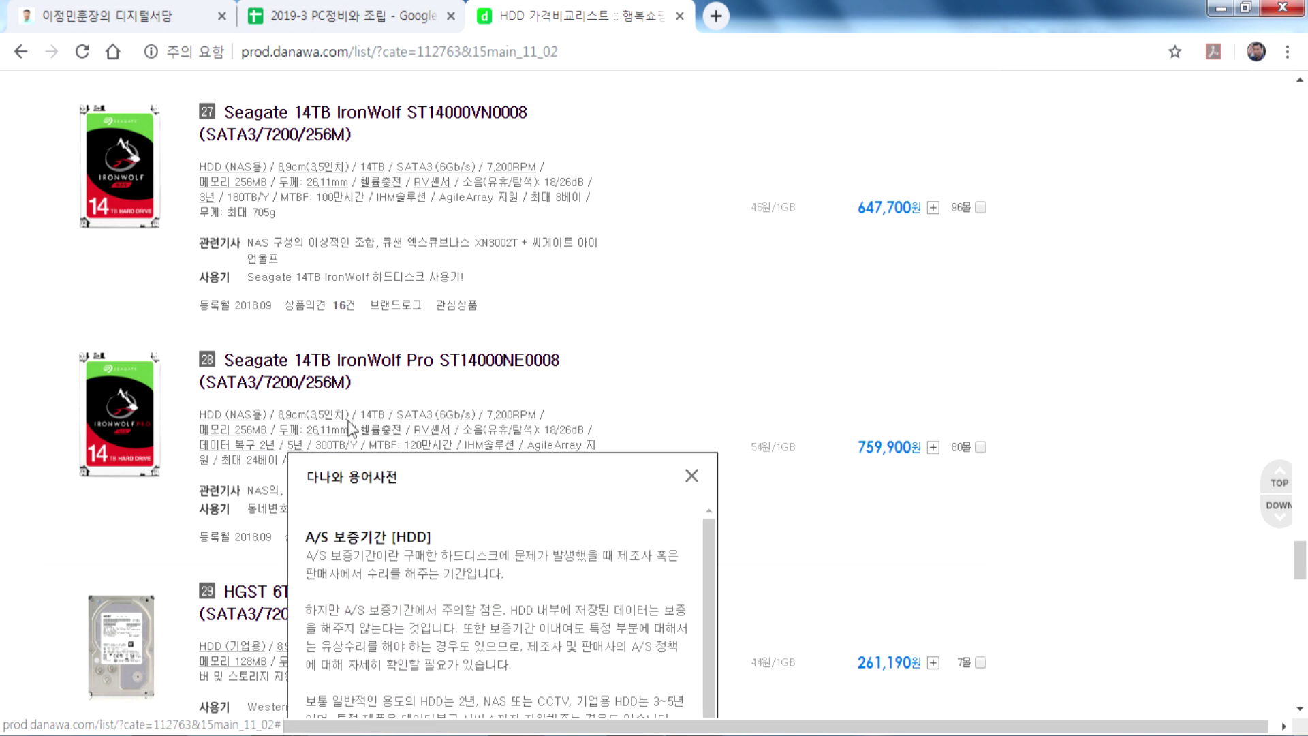
left_click(258, 447)
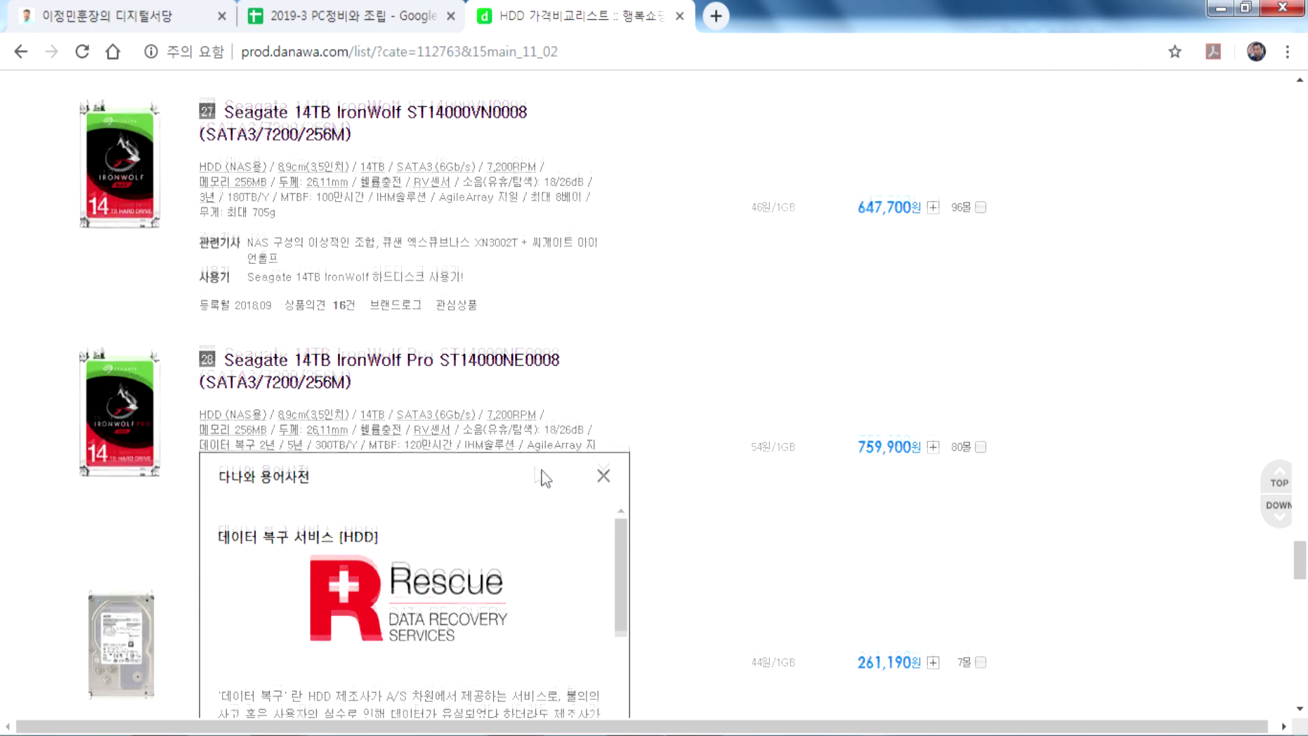
scroll(545, 436, "down", 4)
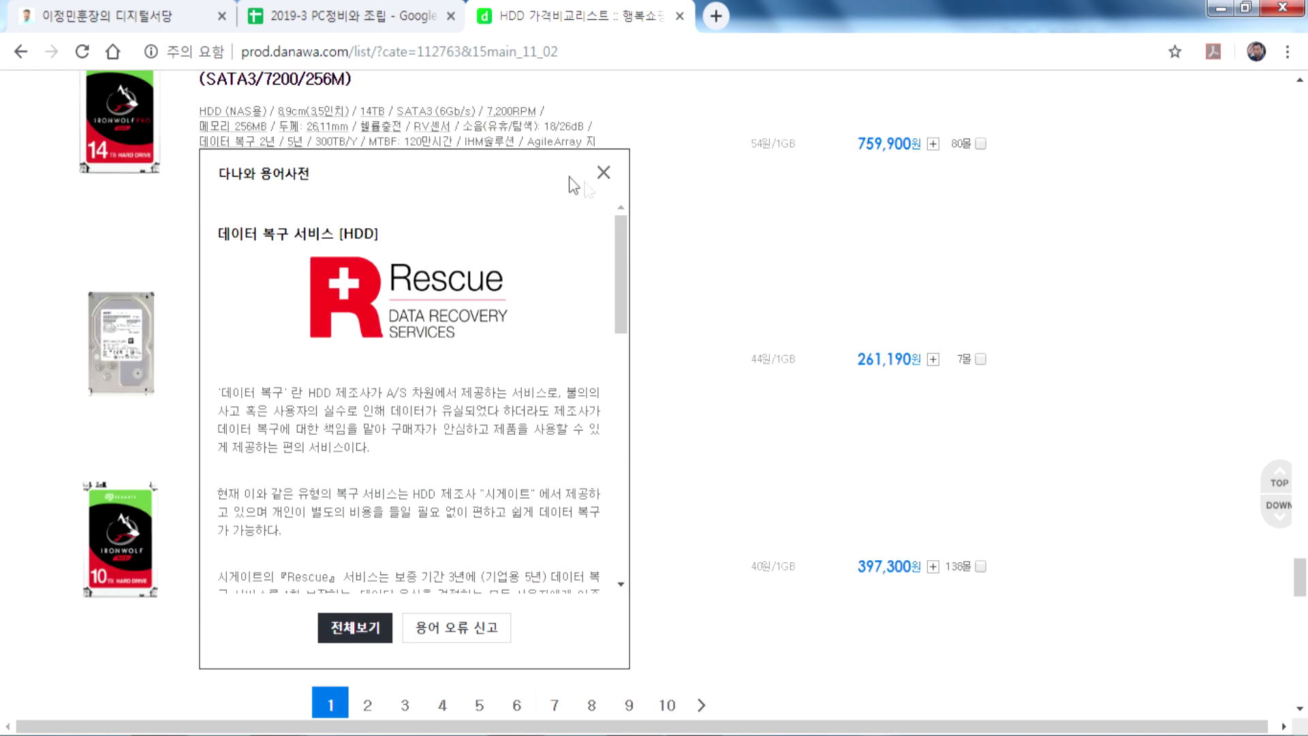
left_click(603, 175)
scroll(285, 158, "up", 1)
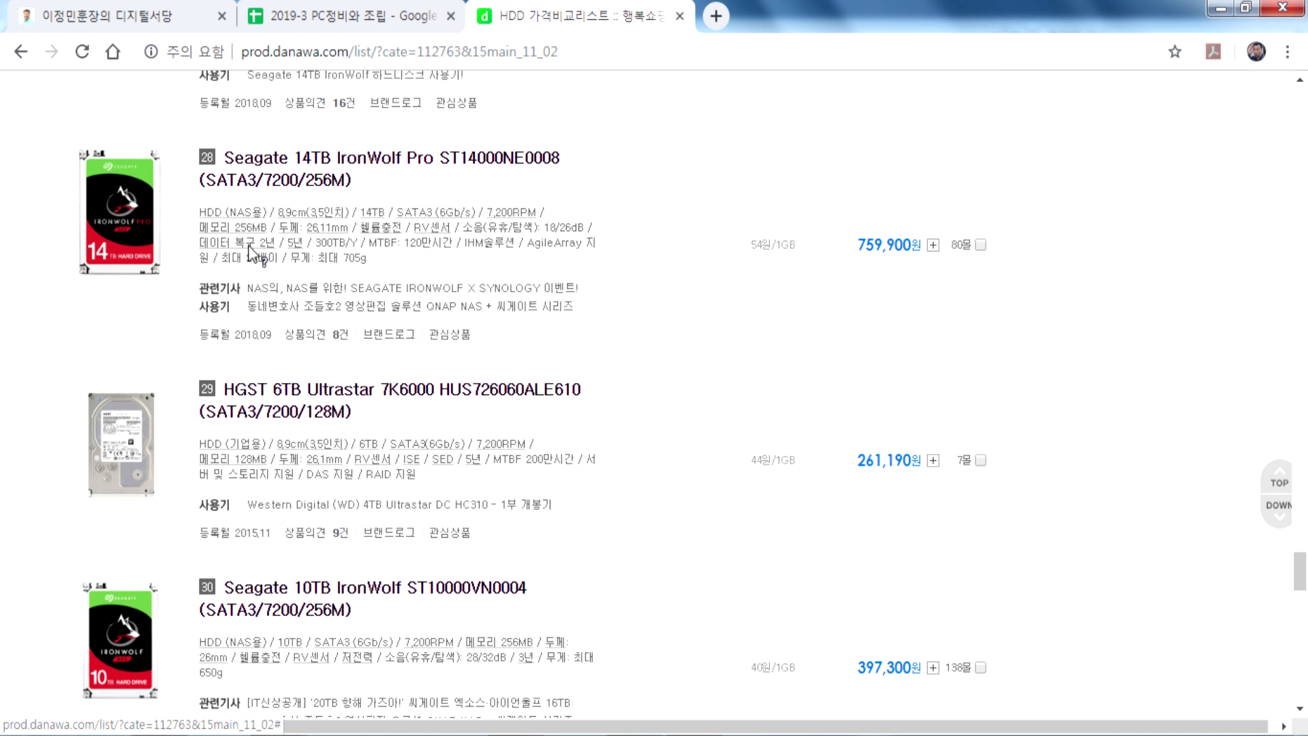
left_click(264, 246)
scroll(506, 390, "down", 3)
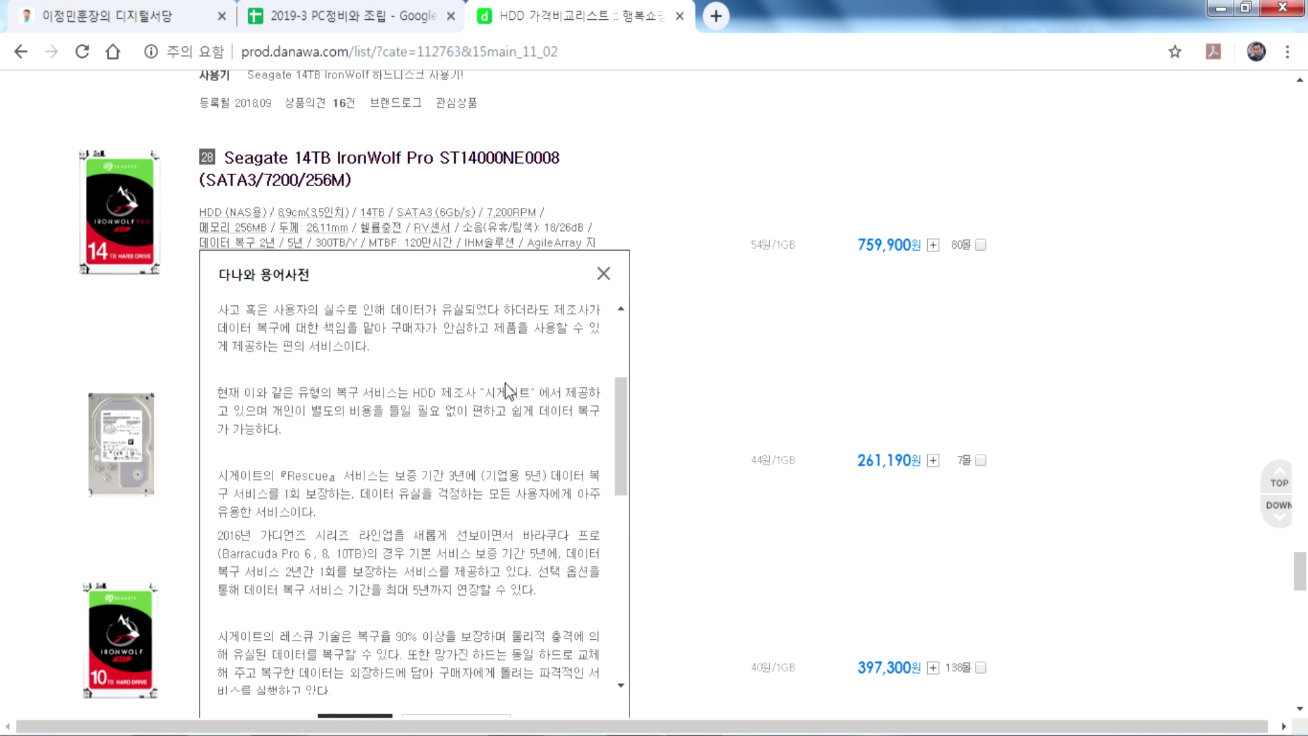
scroll(506, 390, "up", 3)
left_click(604, 274)
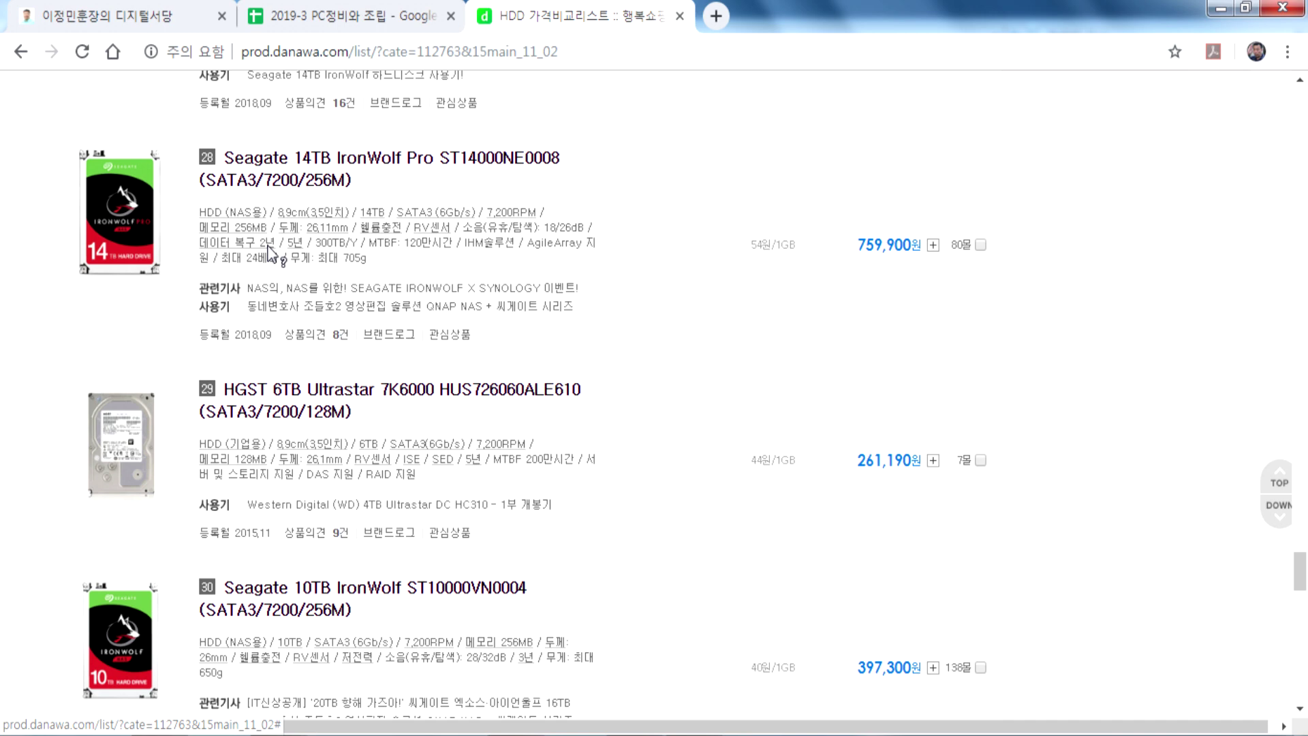
left_click(407, 165)
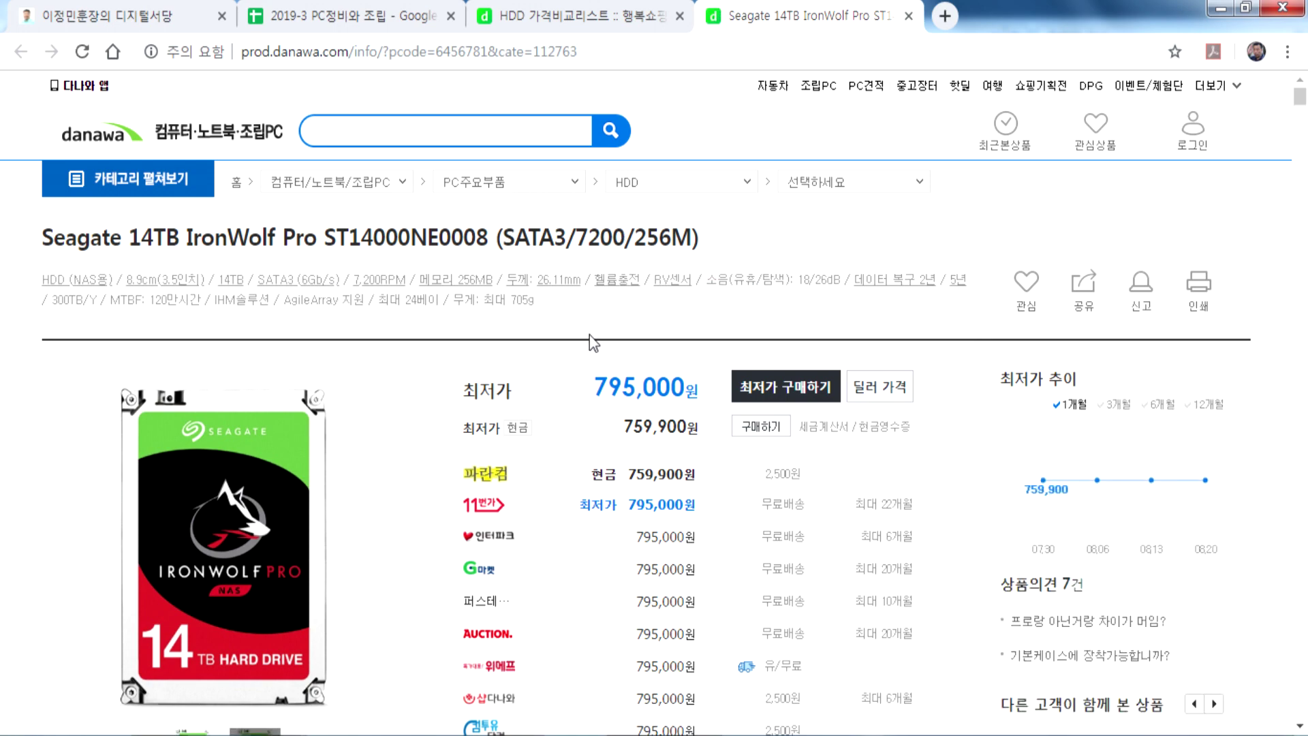
scroll(579, 362, "down", 5)
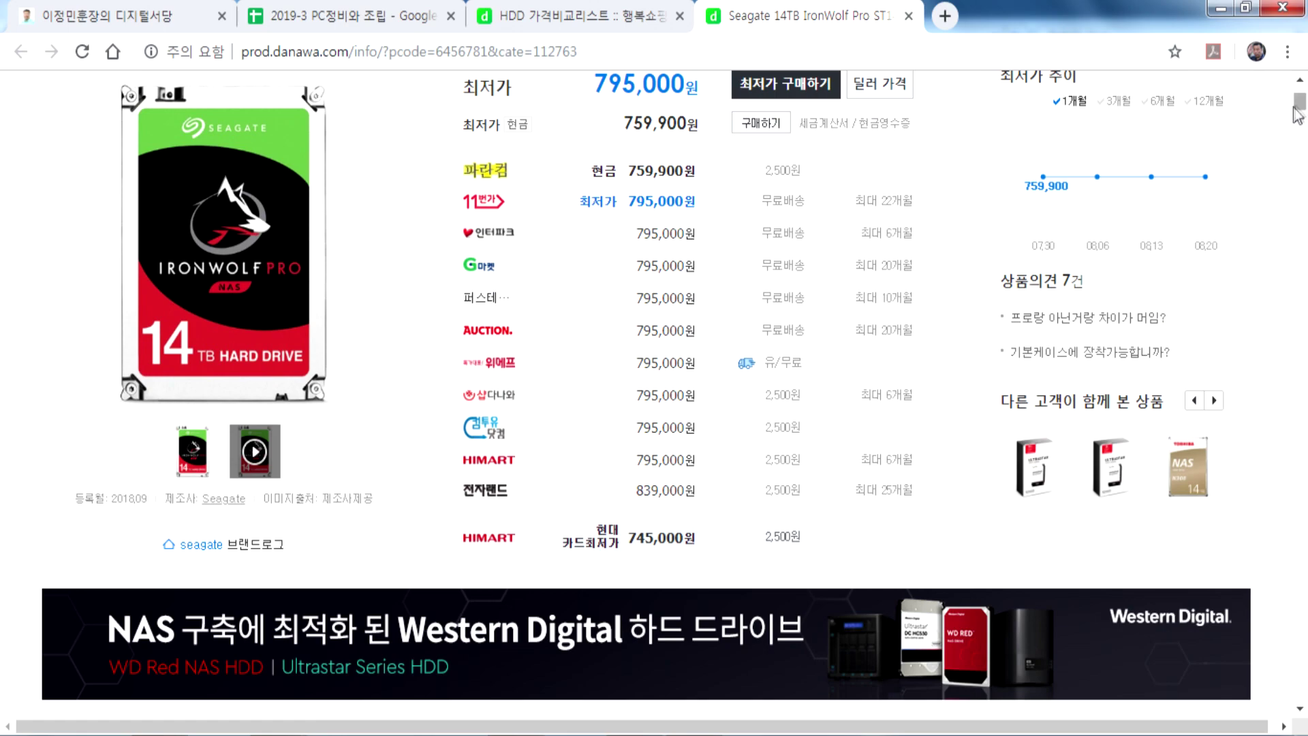
left_click_drag(1300, 109, 1301, 351)
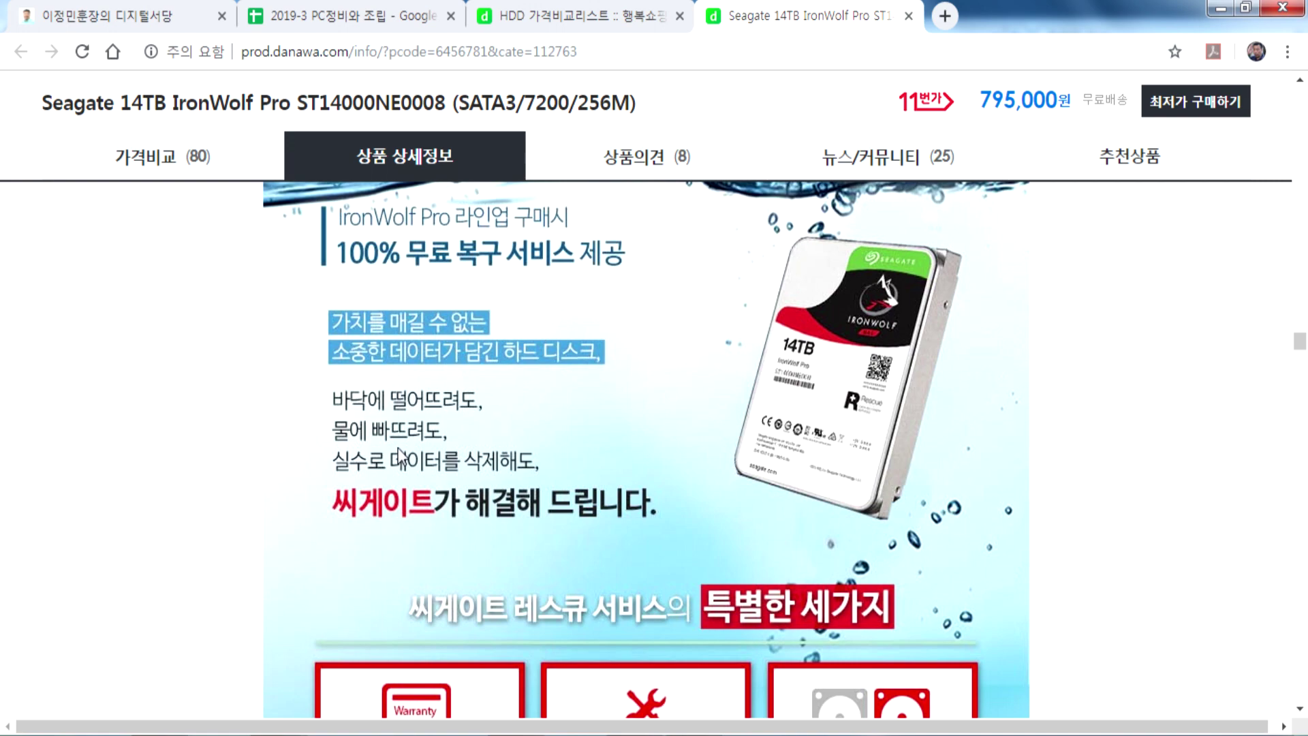
scroll(377, 475, "down", 5)
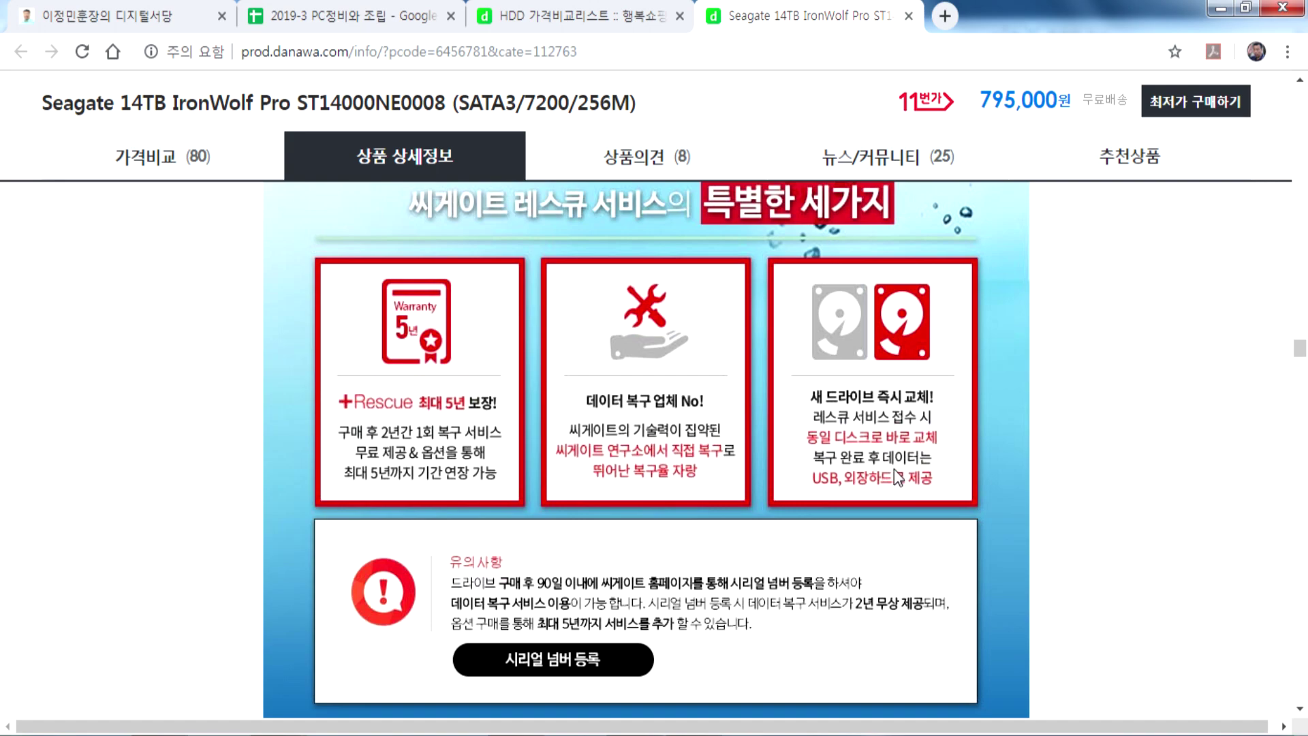
left_click_drag(1300, 349, 1300, 135)
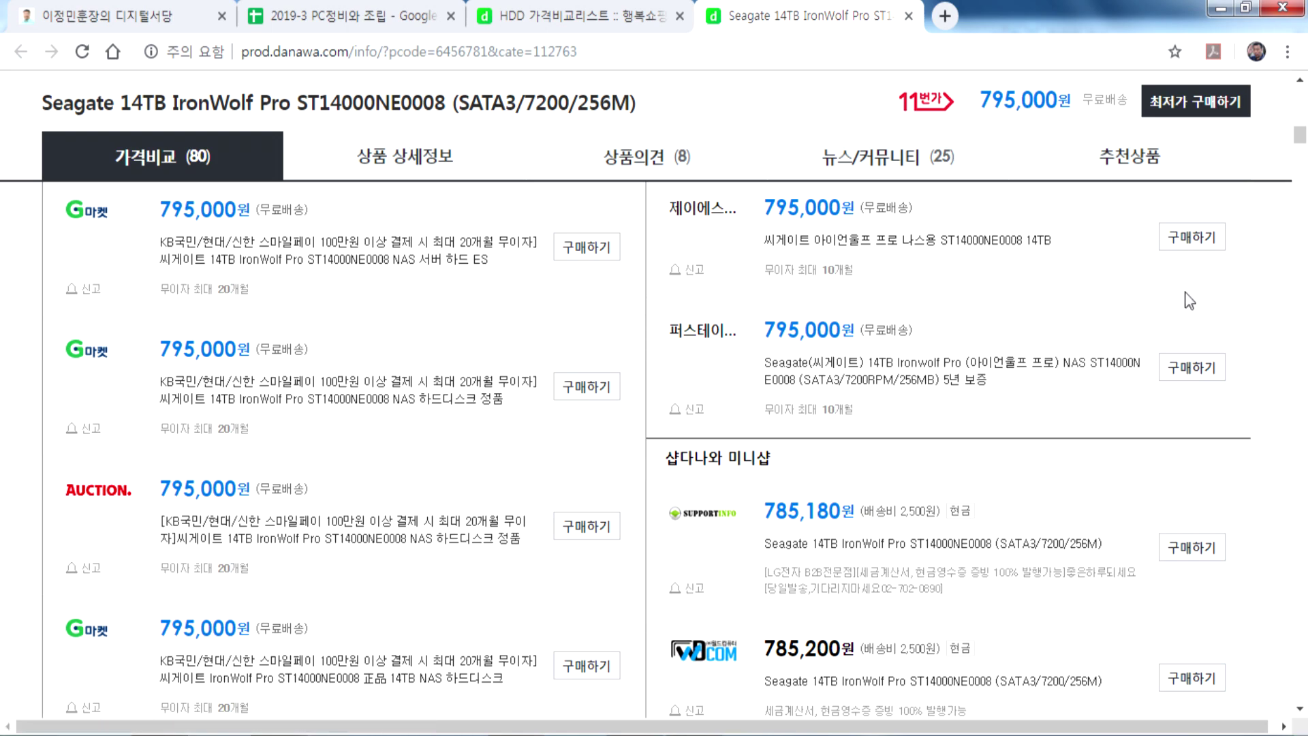
left_click(908, 16)
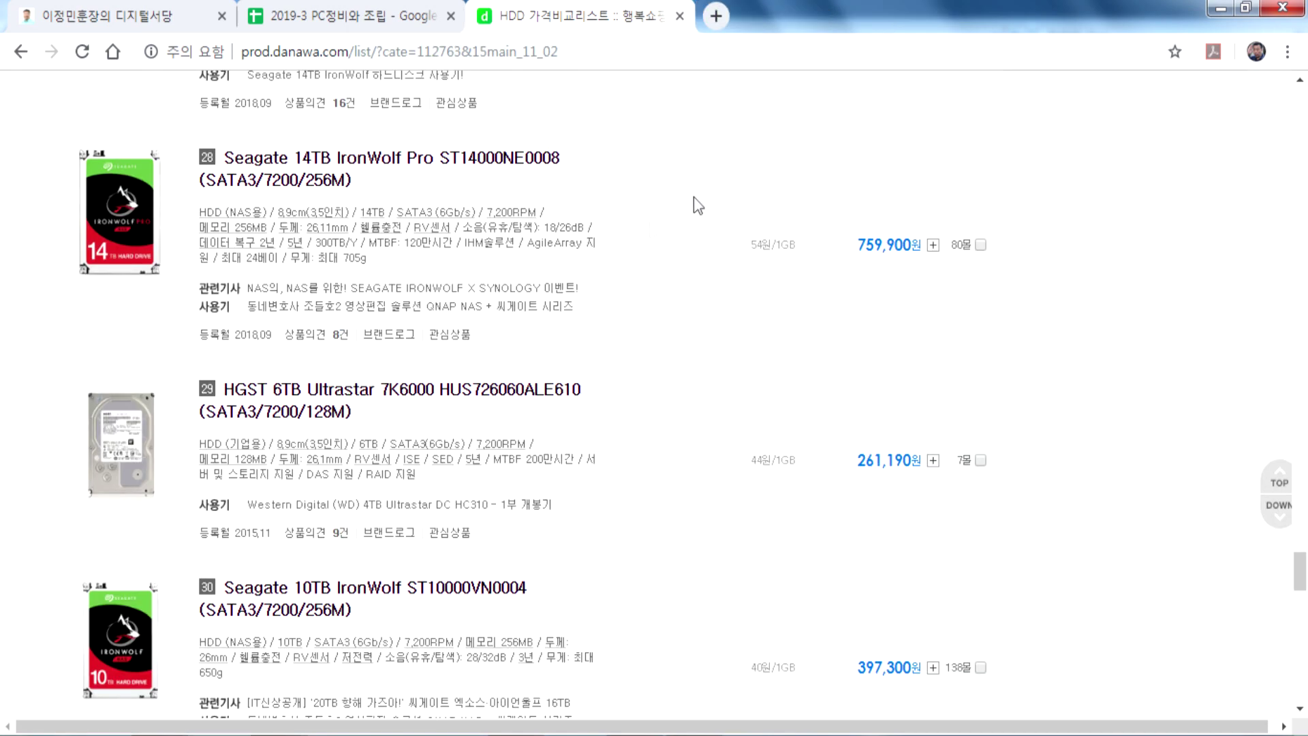
Scroll to the end of the Danawa list and minimize Chrome to reveal the 6.93GB move to F:.
scroll(477, 402, "down", 5)
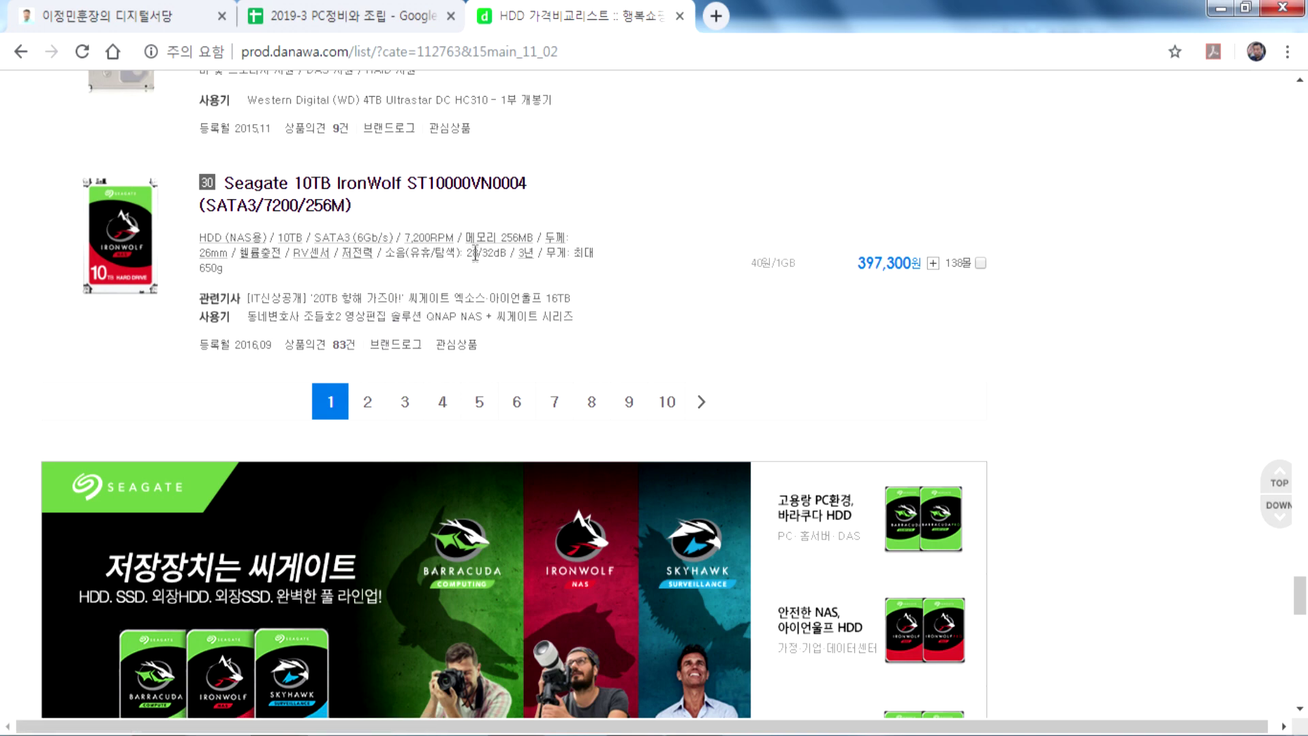
scroll(117, 445, "up", 3)
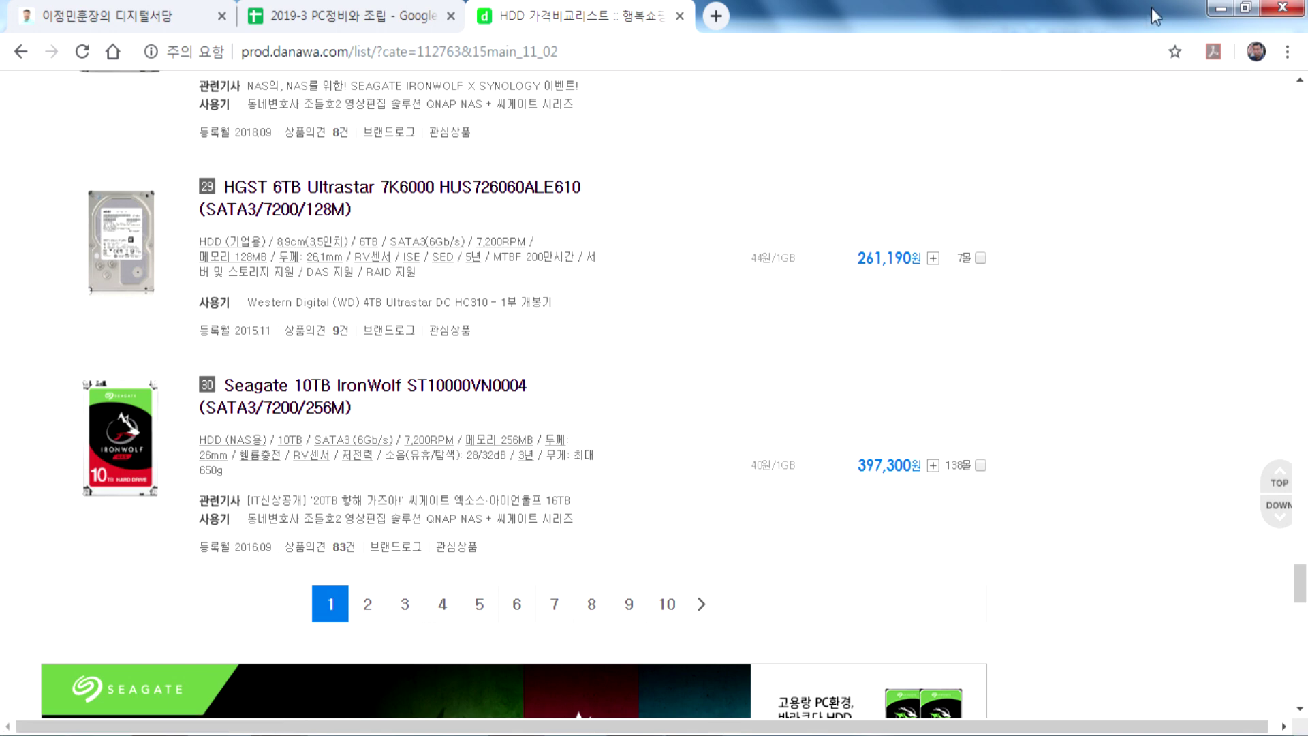
left_click(1221, 8)
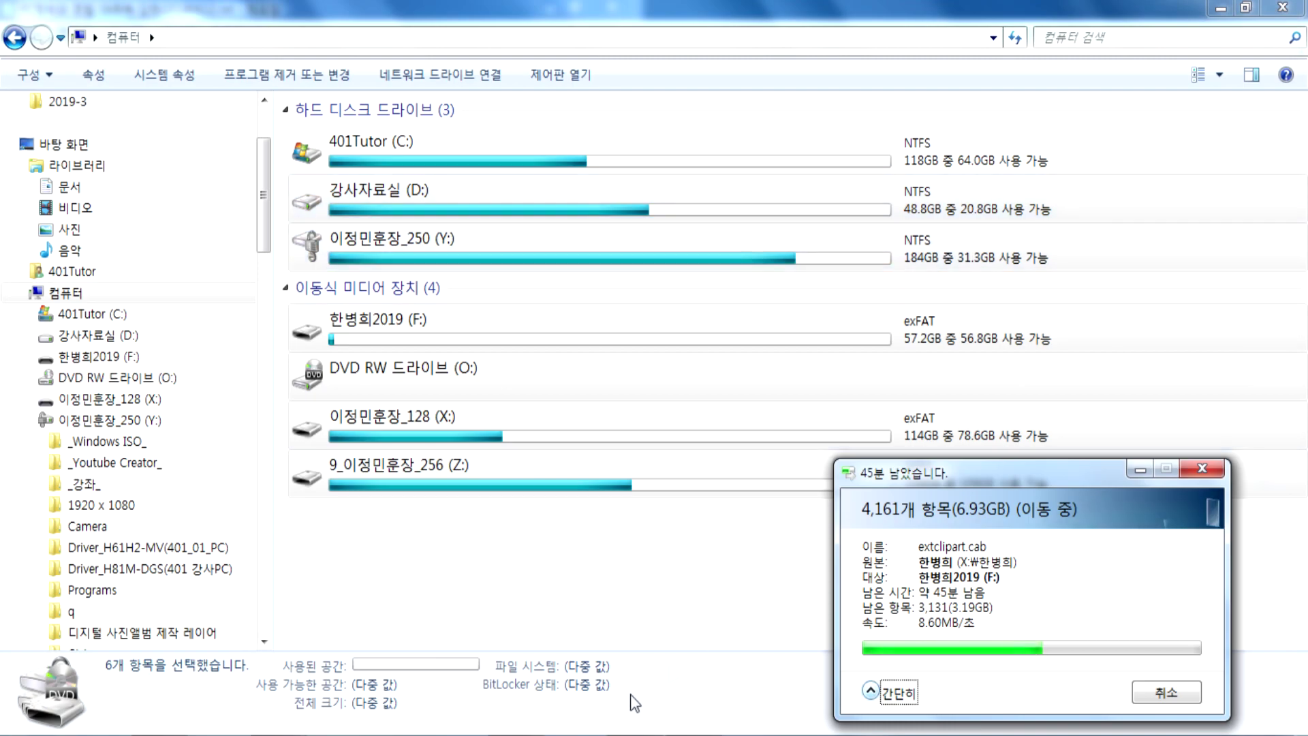
Delete the blank lines below the Notepad drive-letter section, then close the Danawa HDD price tab.
left_click(211, 729)
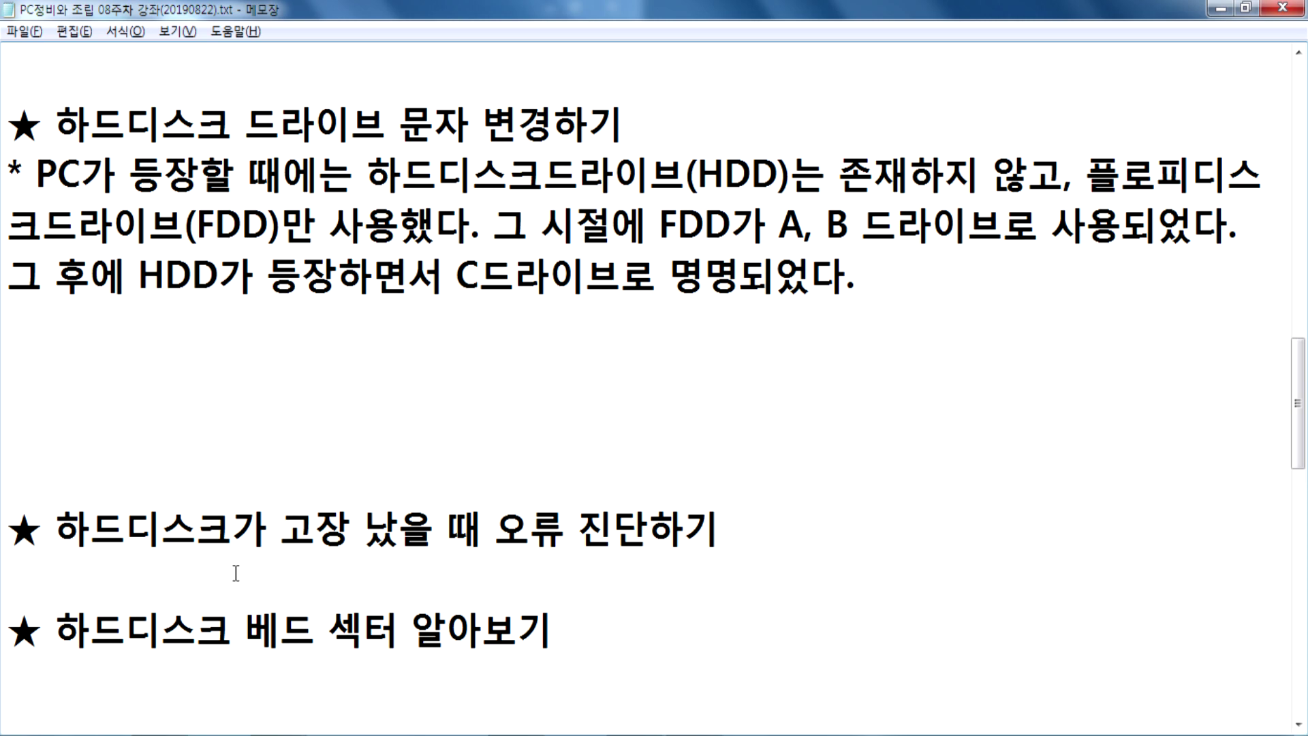
key("Delete")
key("Delete")
key("Delete")
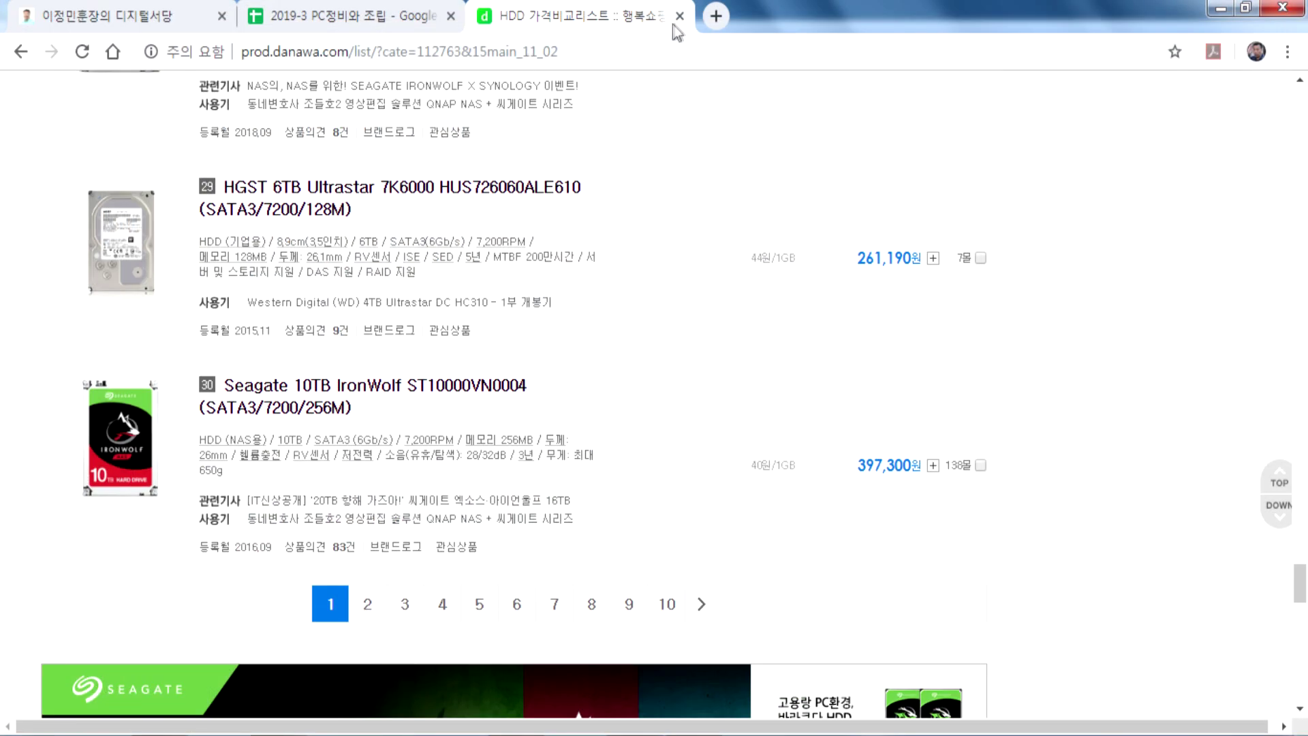
left_click(682, 18)
Go from the portal to the 명정보기술 site and open 데이터복구 > 복구비용 (HDD).
left_click(182, 20)
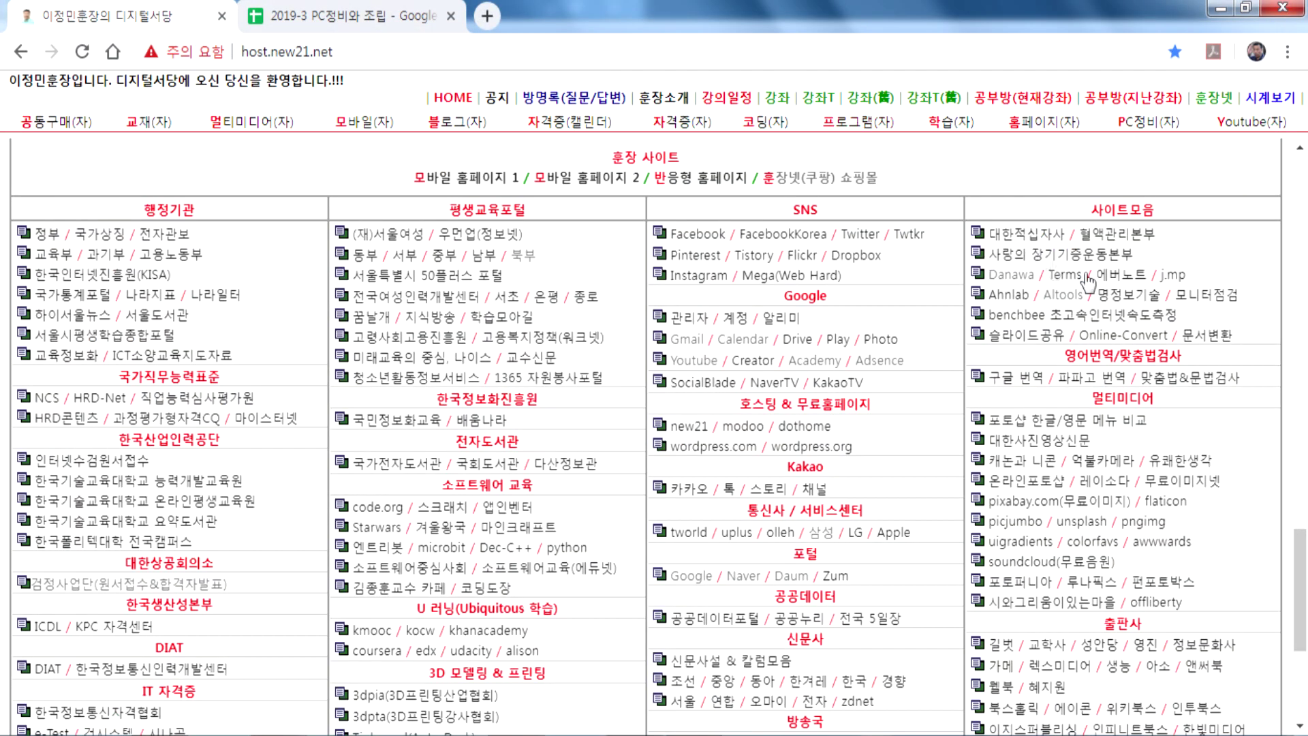
left_click(1133, 304)
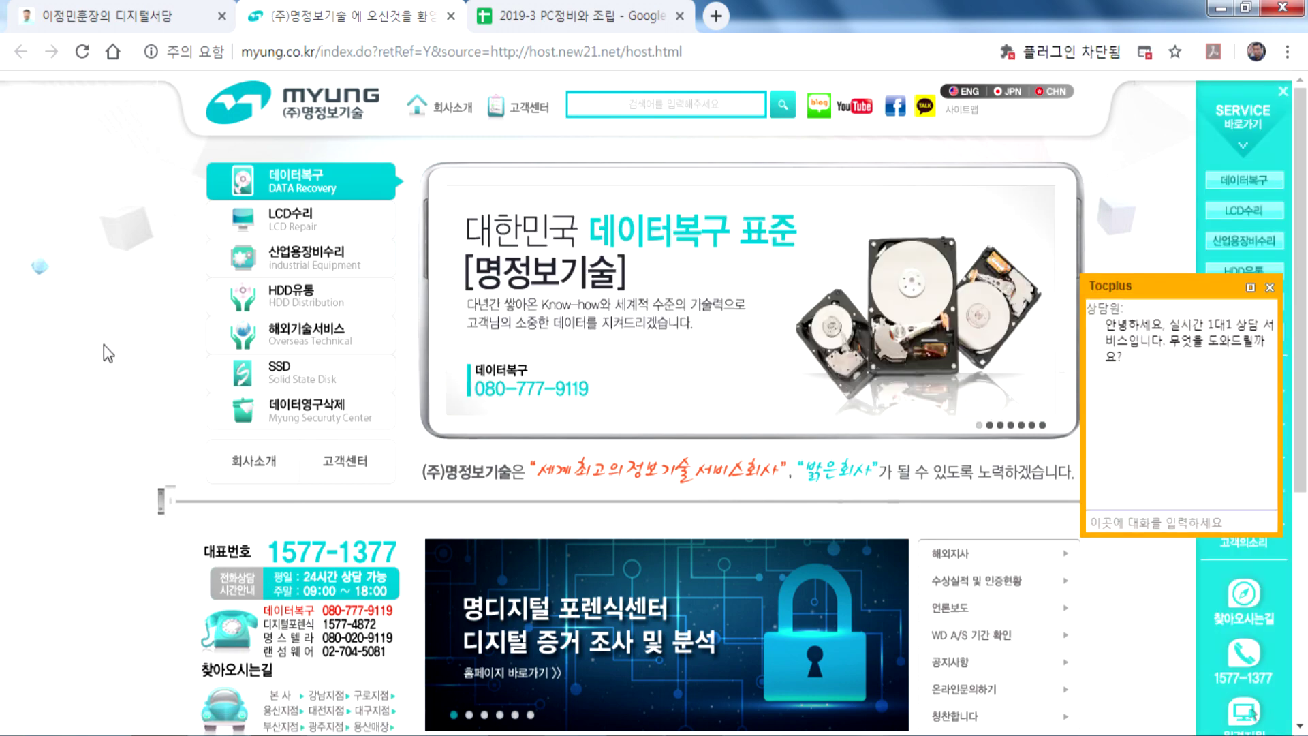
left_click(307, 182)
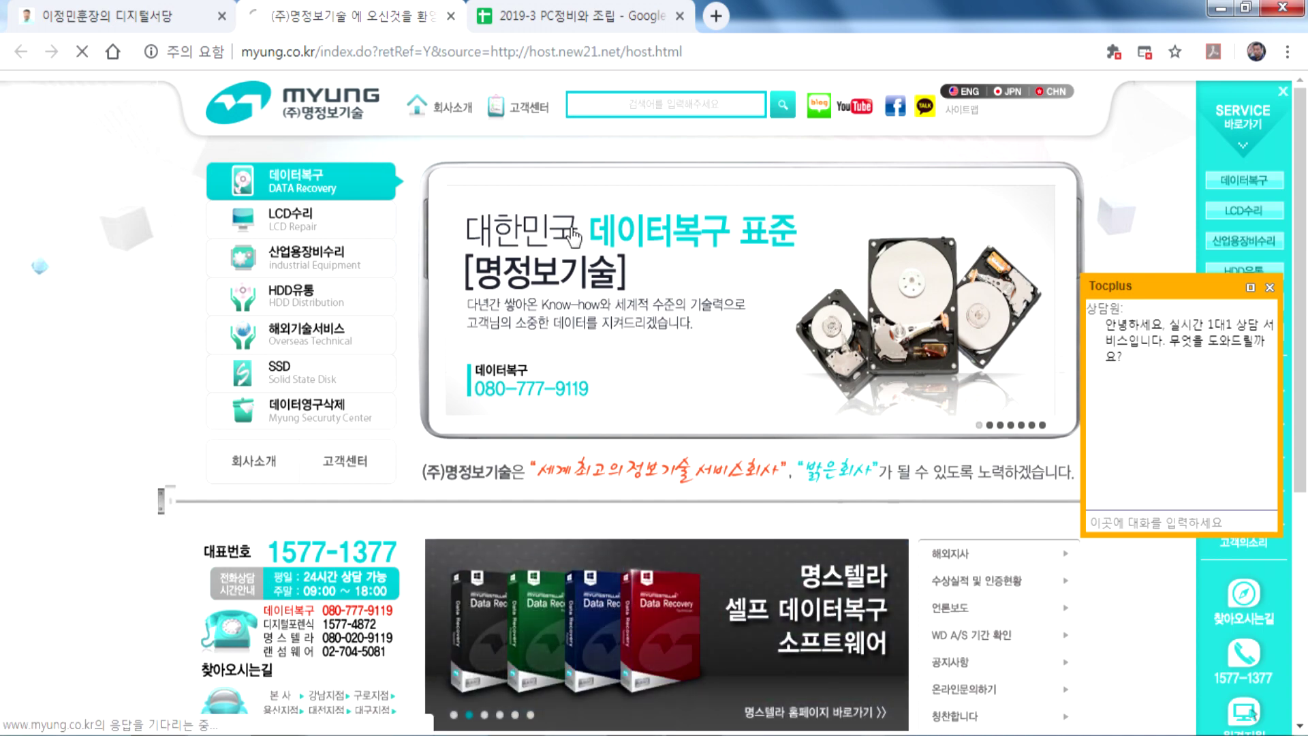
scroll(412, 339, "down", 3)
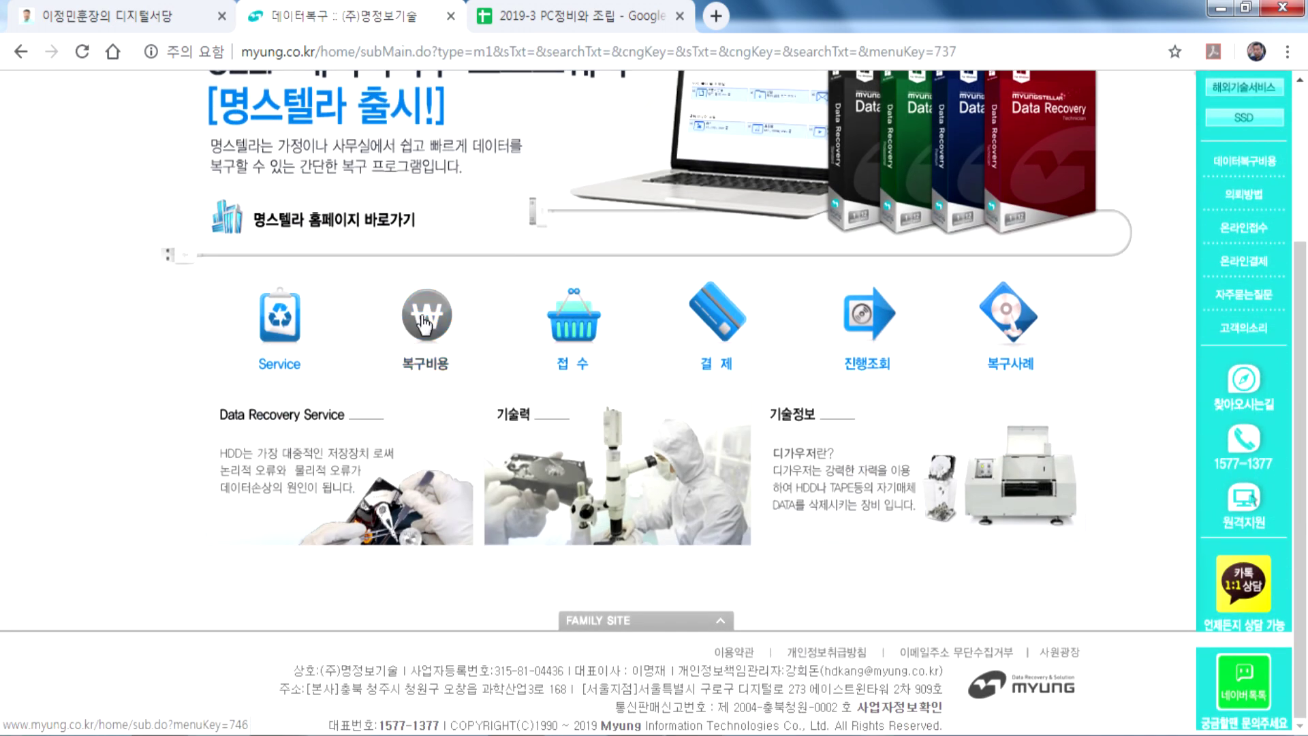
left_click(423, 325)
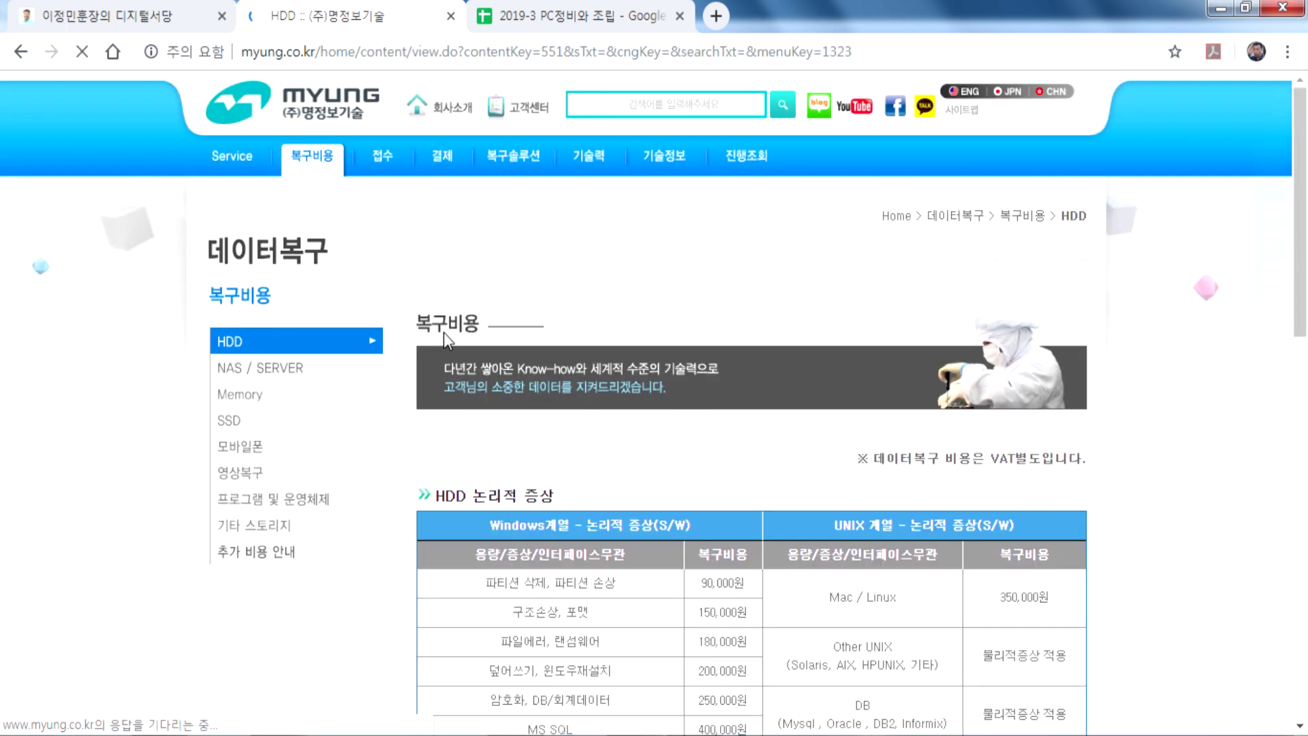
scroll(444, 337, "down", 4)
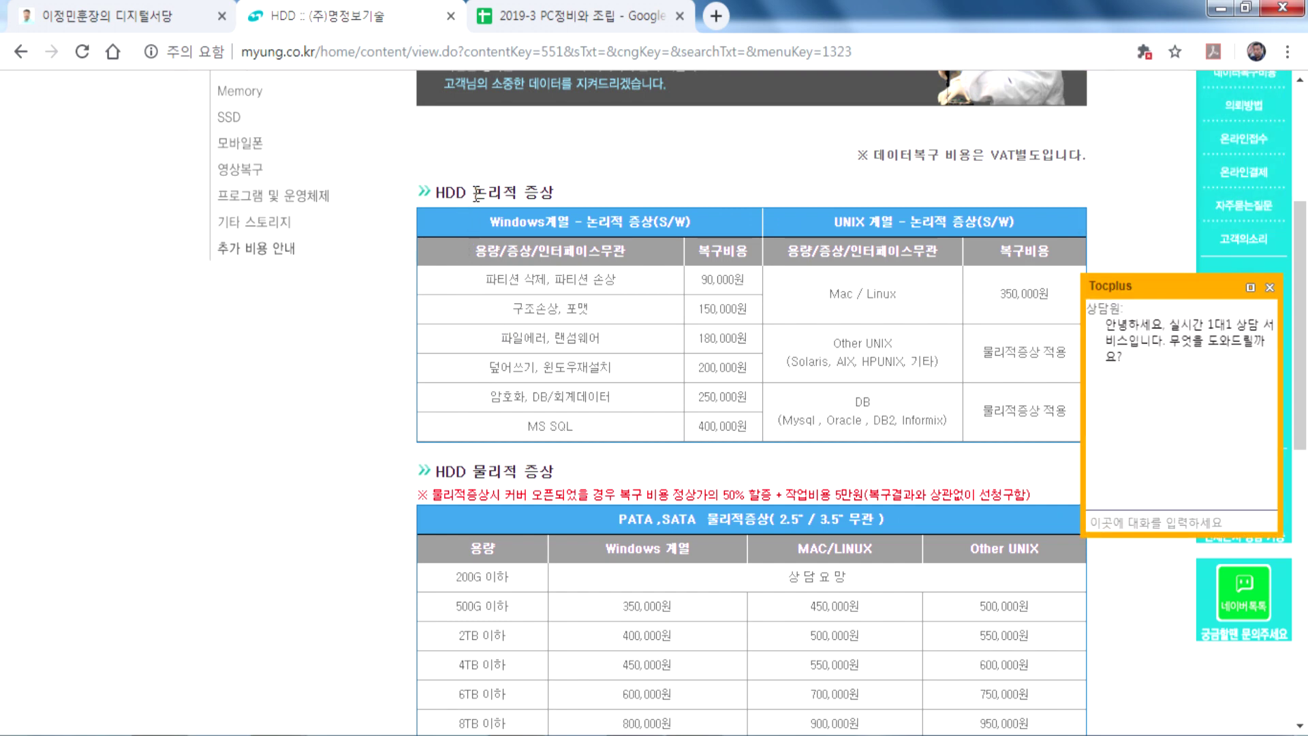
scroll(482, 320, "down", 3)
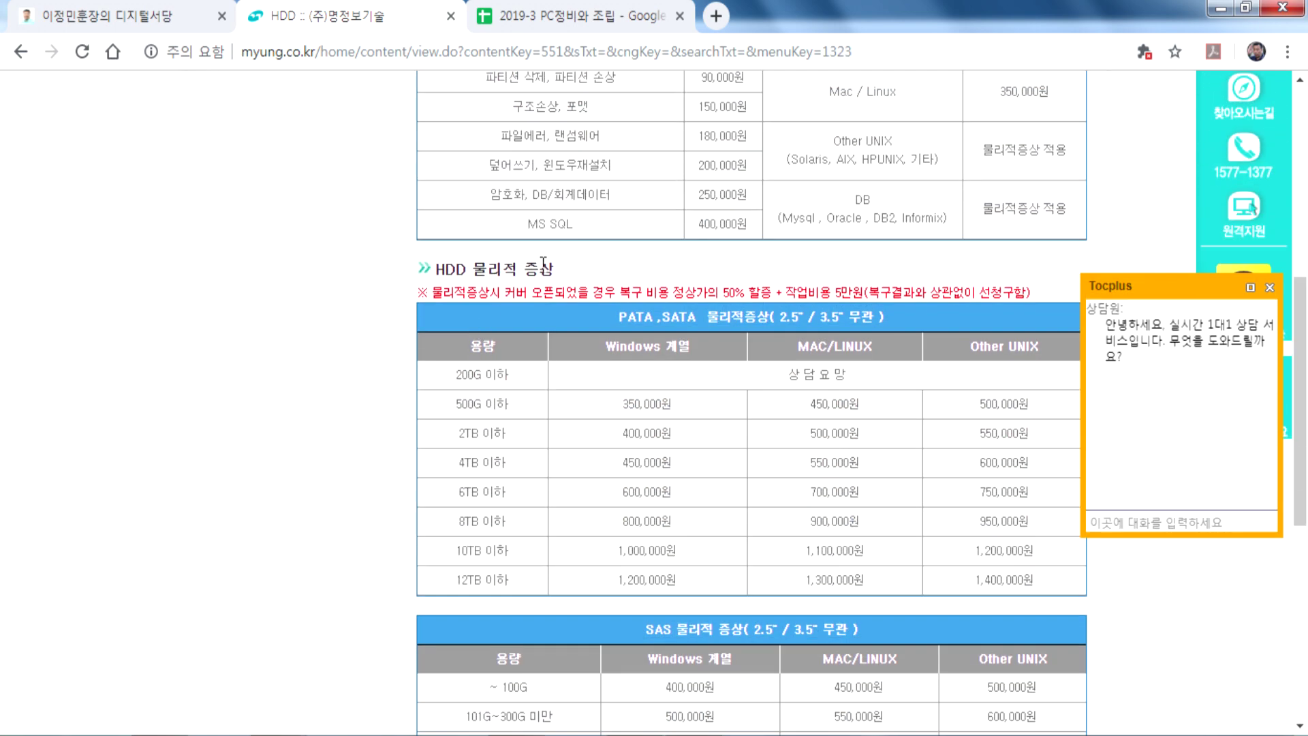
scroll(529, 286, "up", 1)
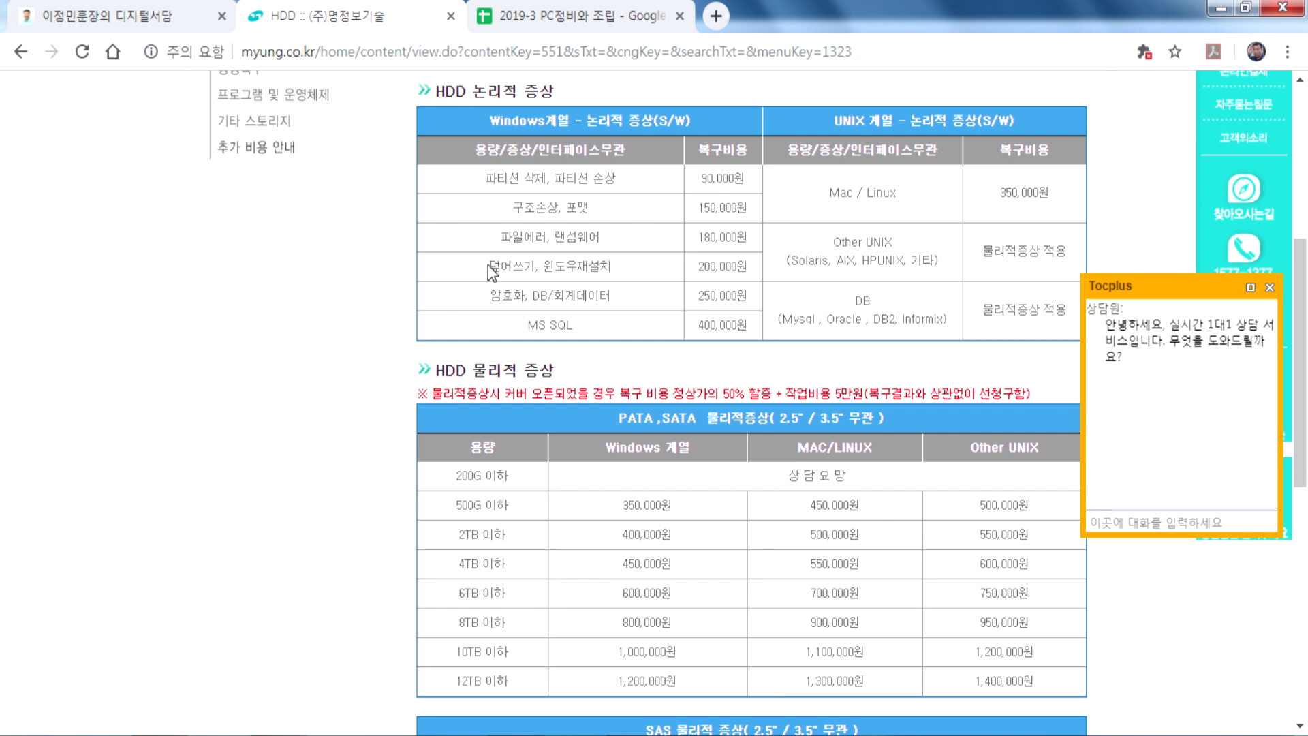
Highlight the file error entry in the recovery price table and collapse the Tocplus live chat panel.
left_click_drag(501, 237, 707, 234)
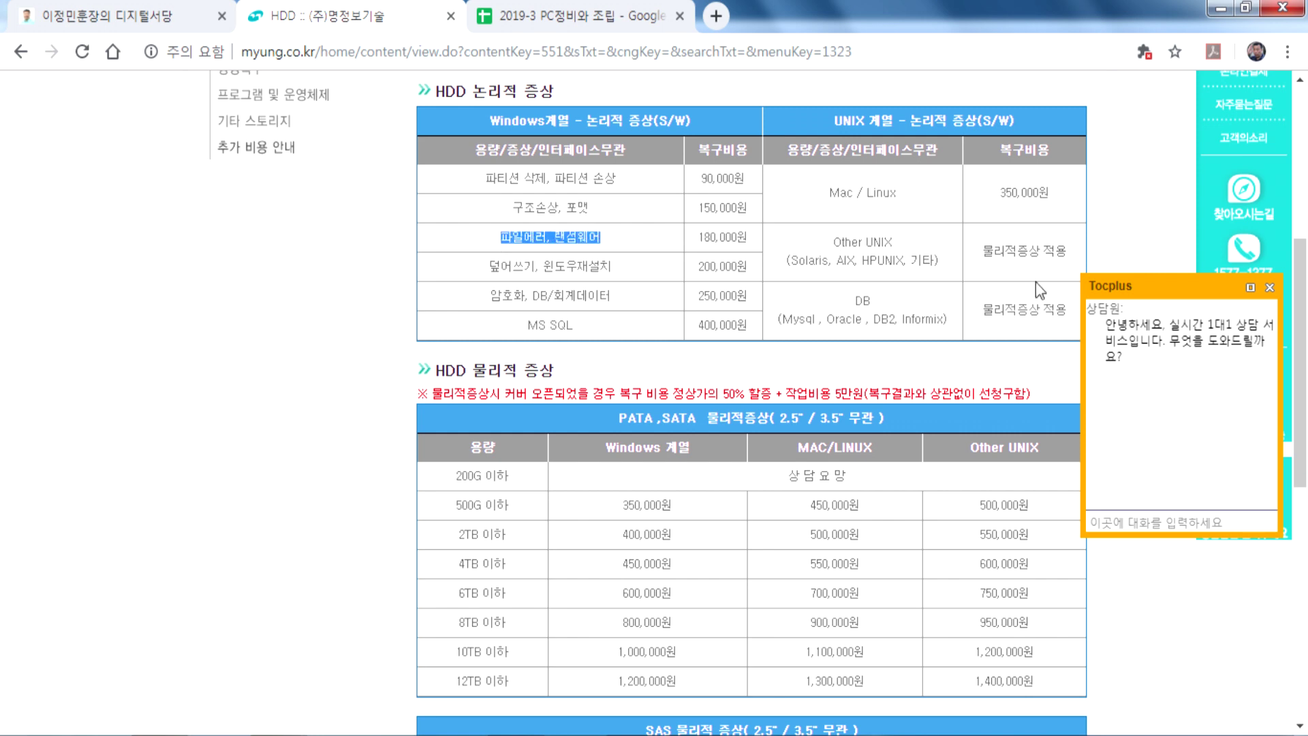
left_click(1270, 287)
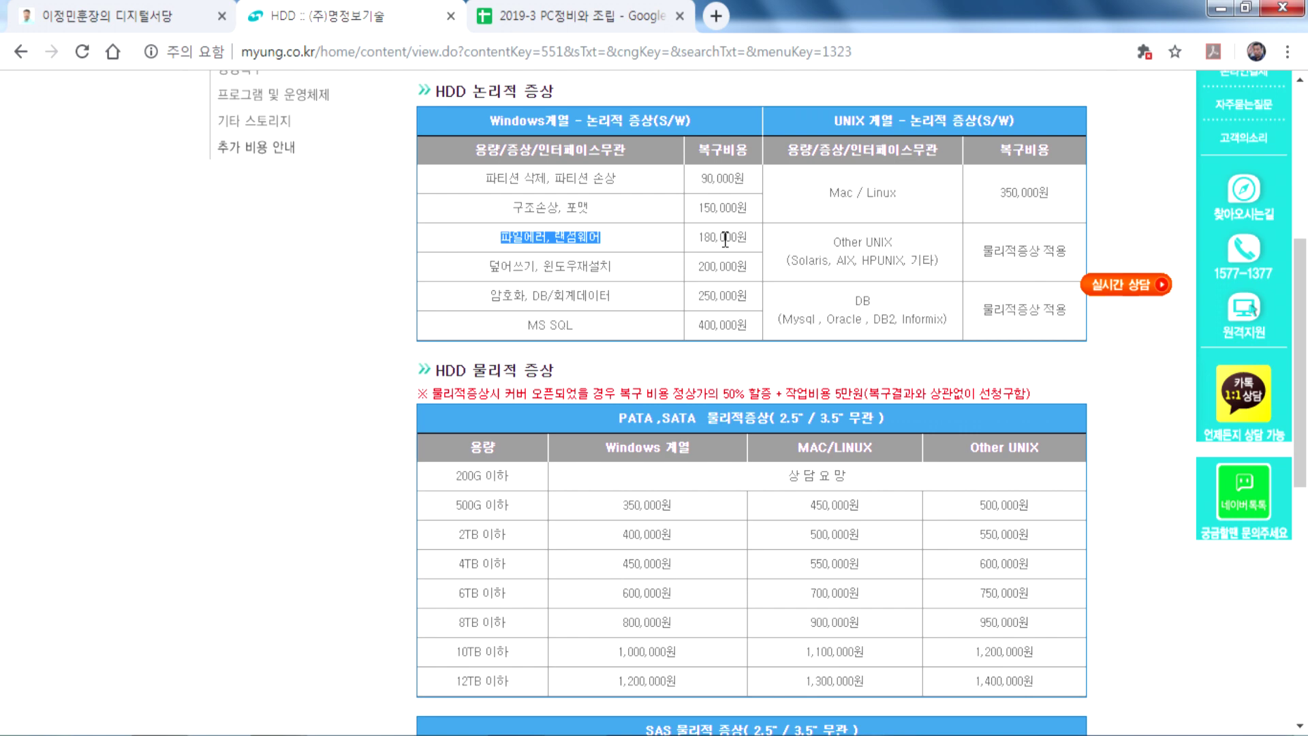
scroll(605, 341, "down", 2)
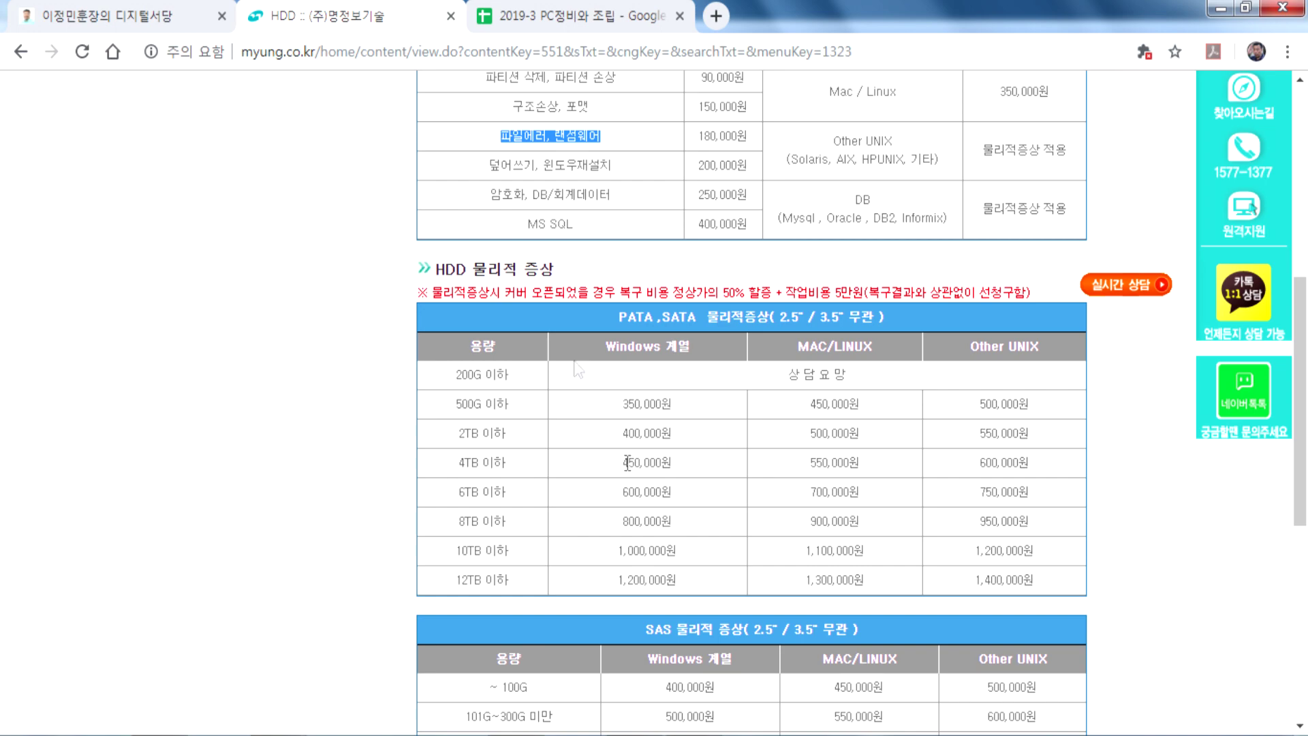
left_click(149, 20)
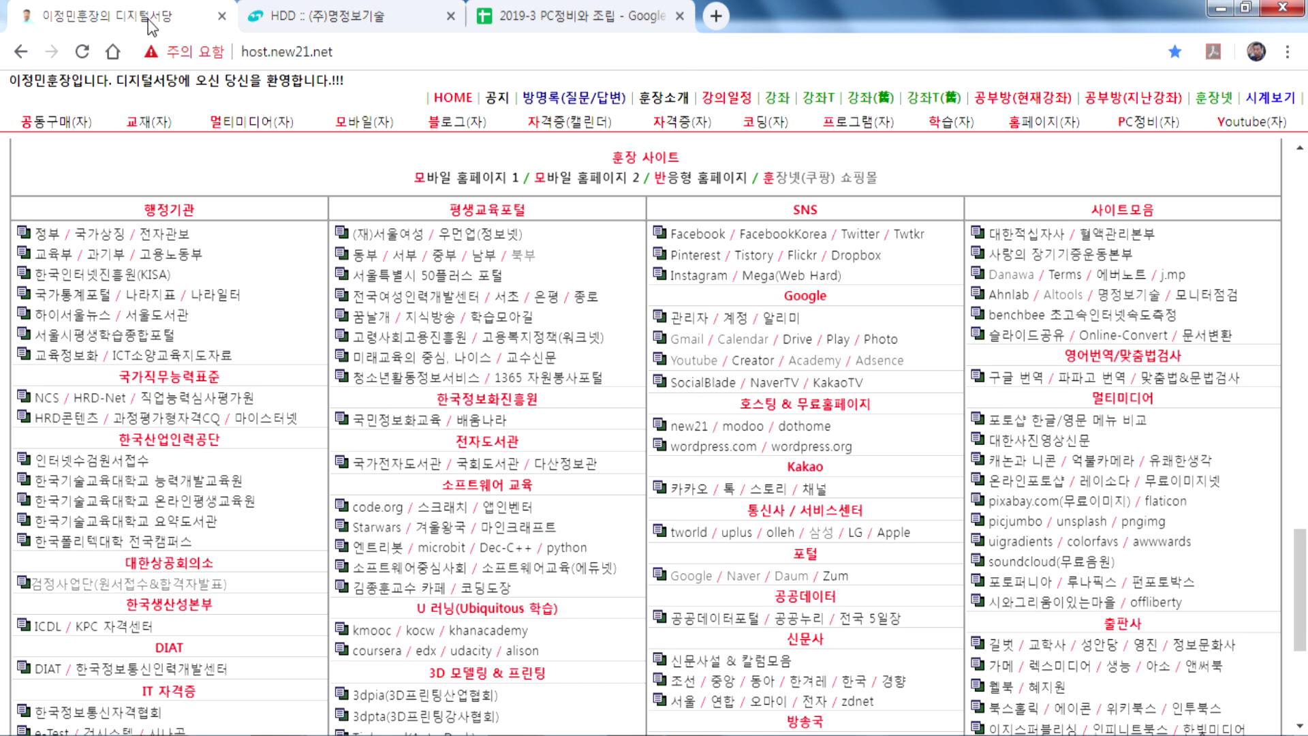
left_click(412, 21)
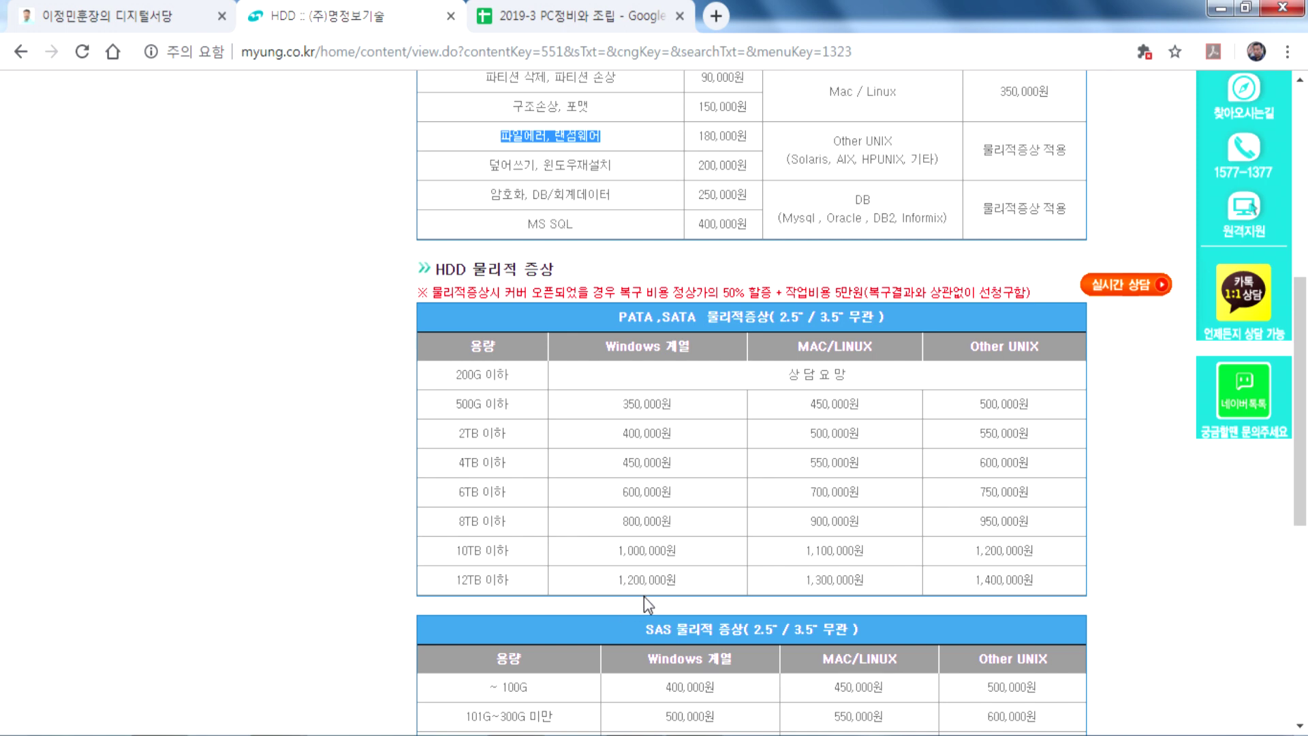
scroll(643, 595, "up", 5)
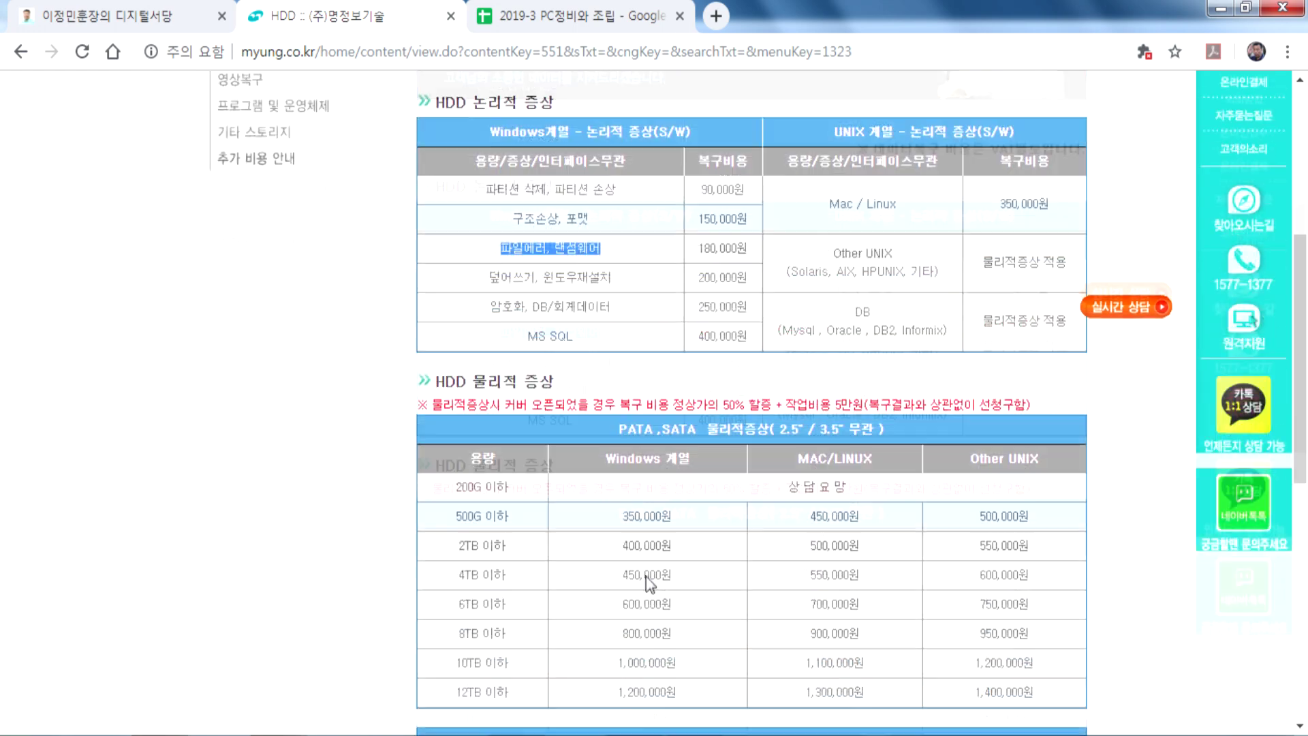
scroll(646, 572, "down", 5)
scroll(647, 571, "down", 5)
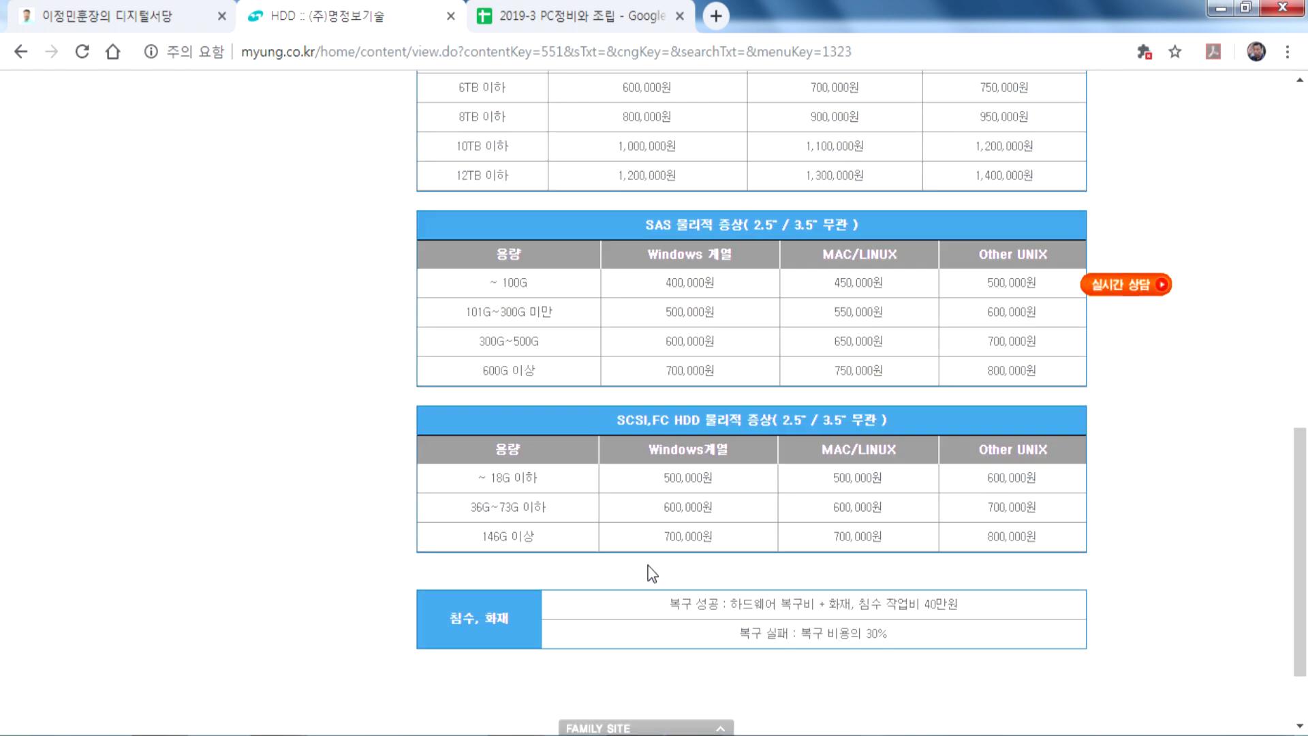
scroll(649, 565, "up", 6)
scroll(649, 566, "up", 5)
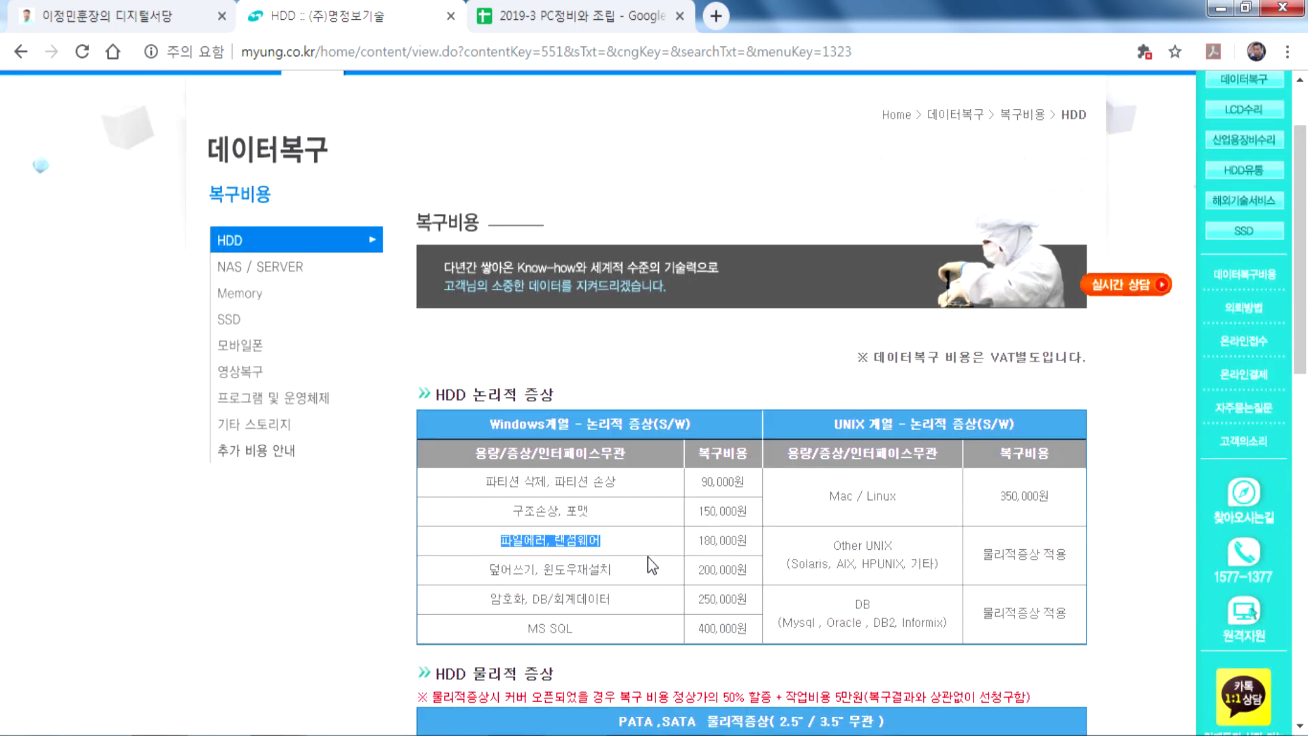
scroll(649, 555, "down", 3)
Deselect the table text, review the prices, close the 명정보기술 tab and minimize Chrome.
left_click(599, 341)
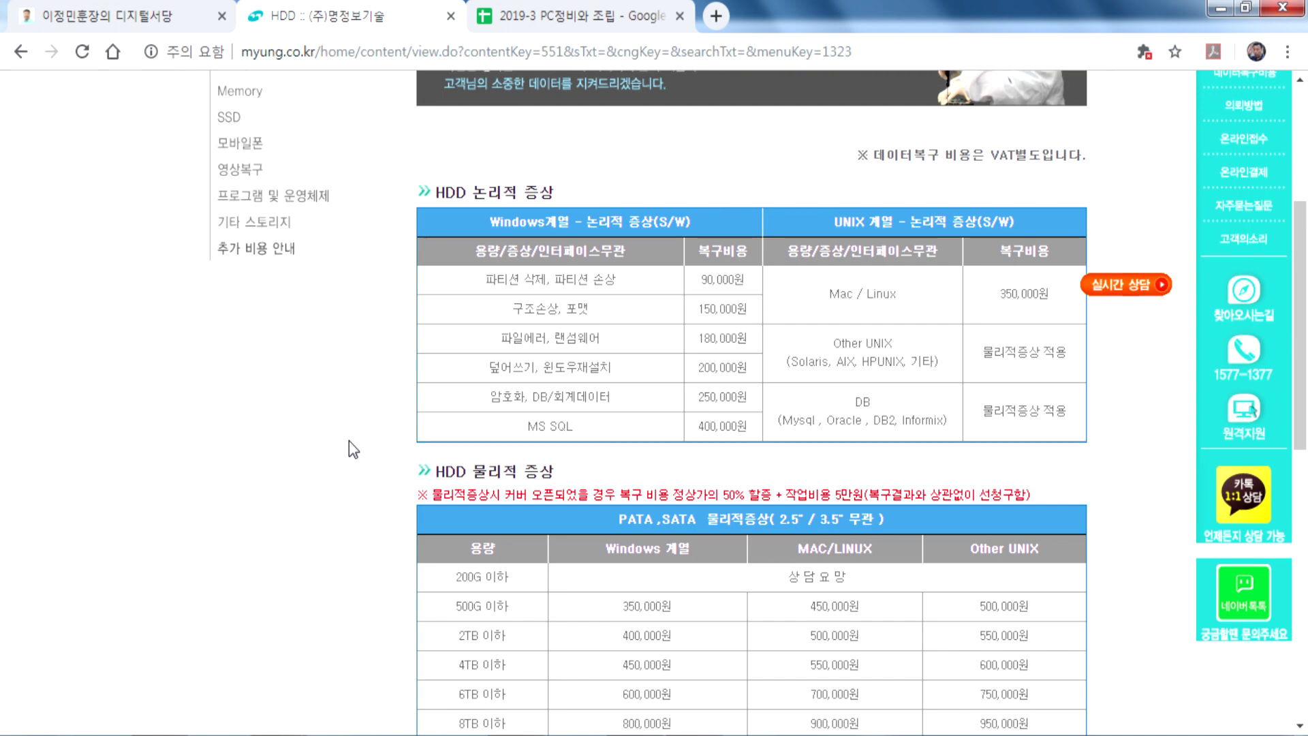
scroll(284, 534, "up", 3)
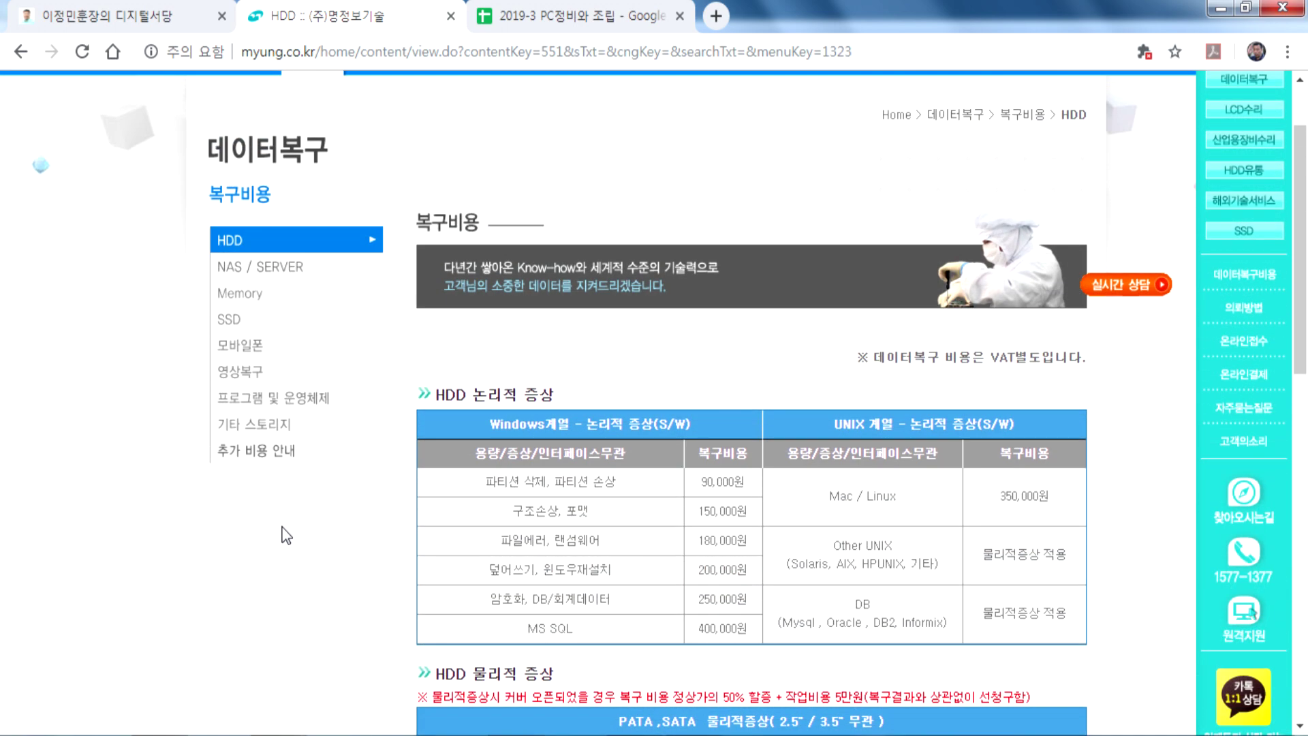
scroll(182, 571, "down", 3)
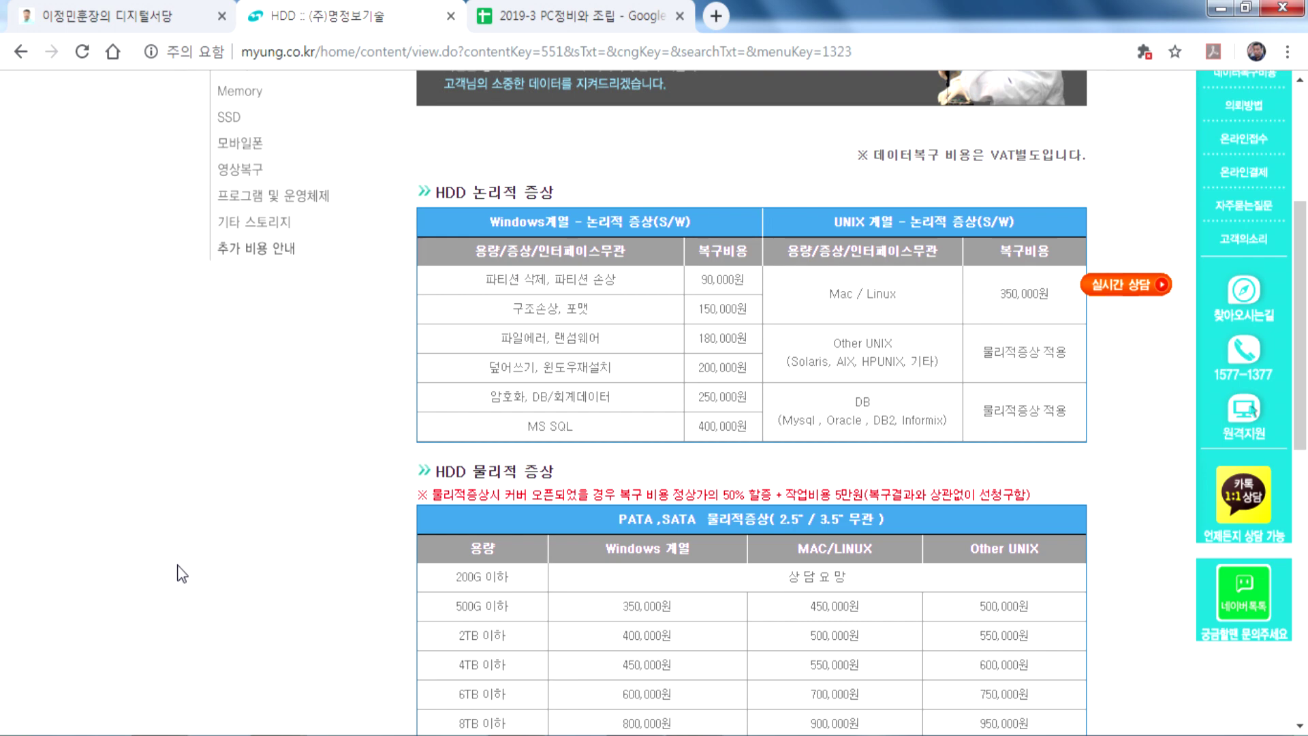
left_click(452, 16)
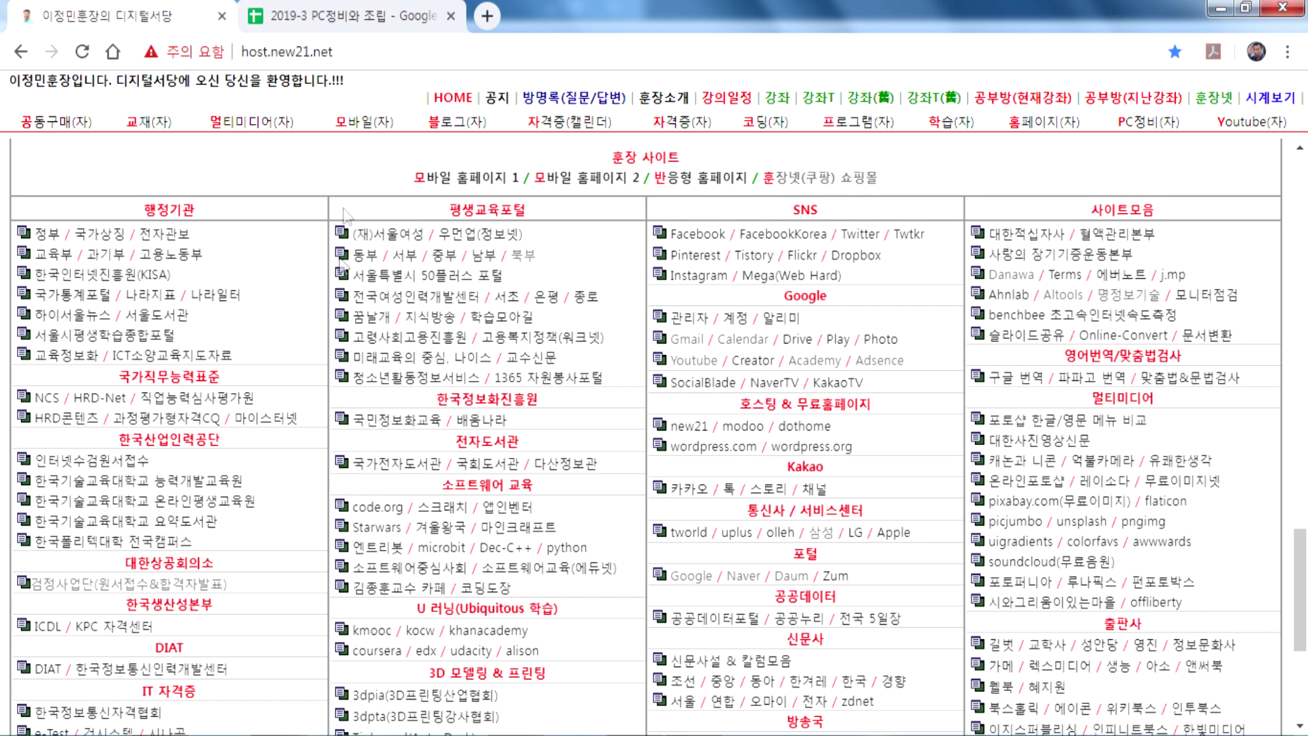
left_click(1219, 9)
Scroll the Notepad notes to the ROM BIOS topic, then open the Computer window with Win+E.
left_click(271, 402)
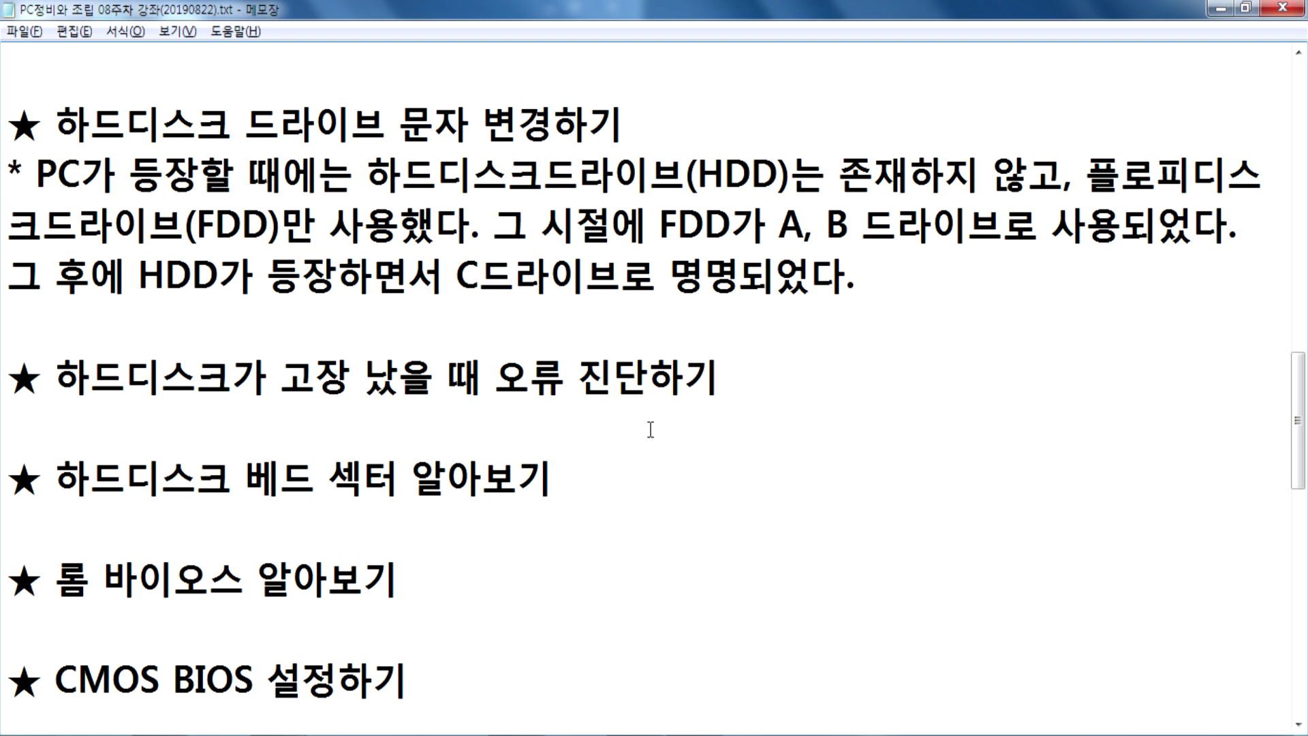
scroll(367, 371, "down", 3)
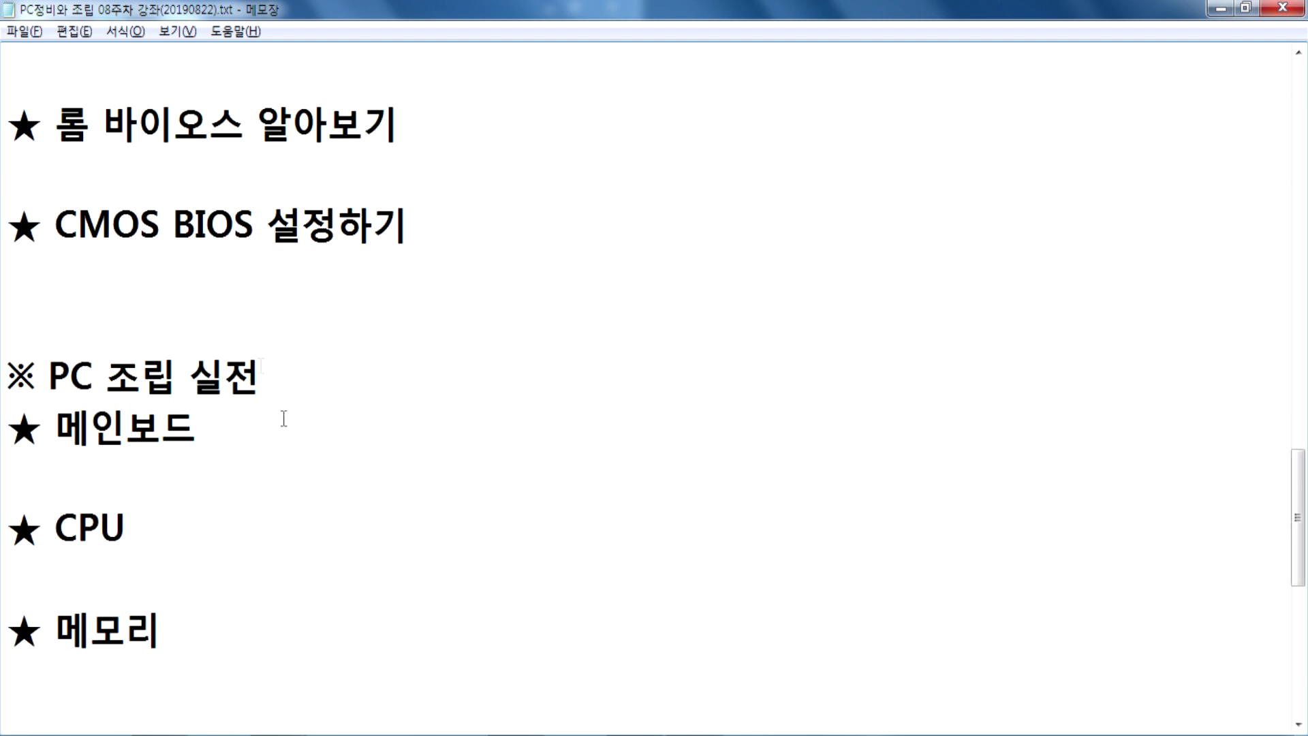
scroll(283, 416, "up", 2)
left_click(141, 360)
scroll(142, 360, "down", 1)
left_click(102, 320)
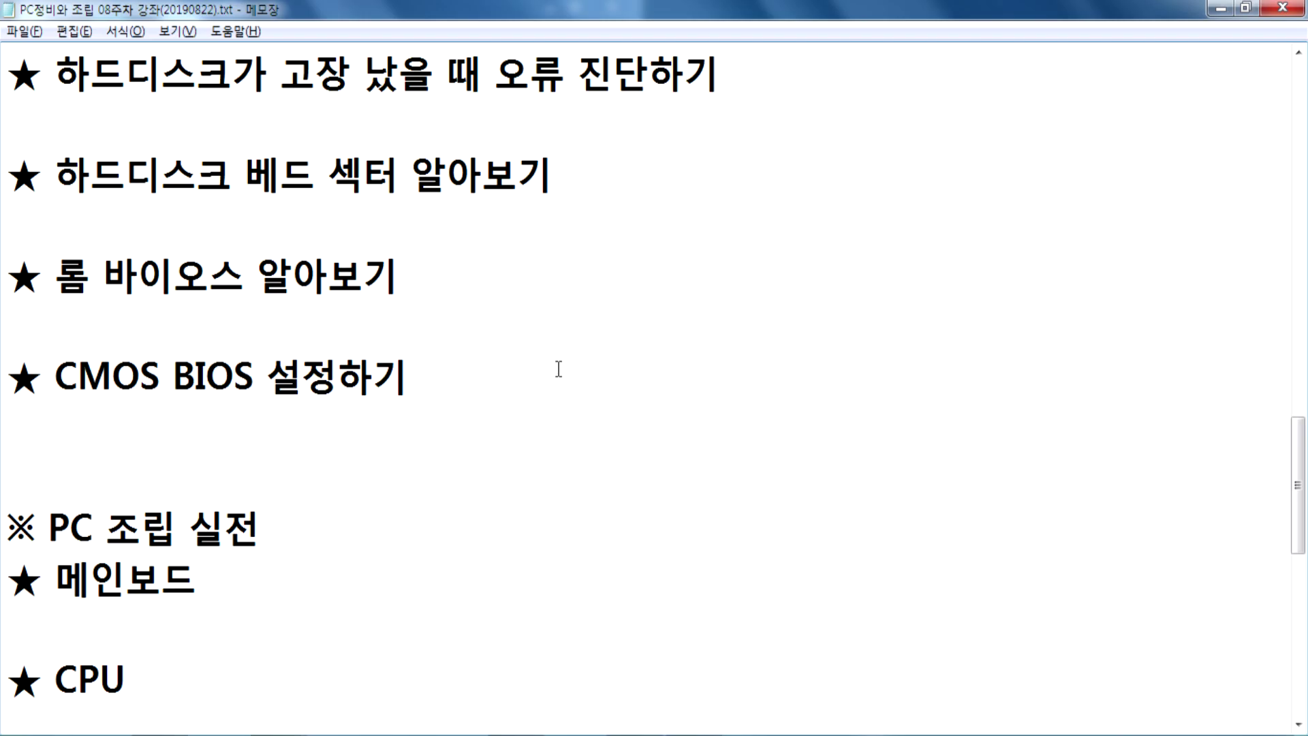
key("super+e")
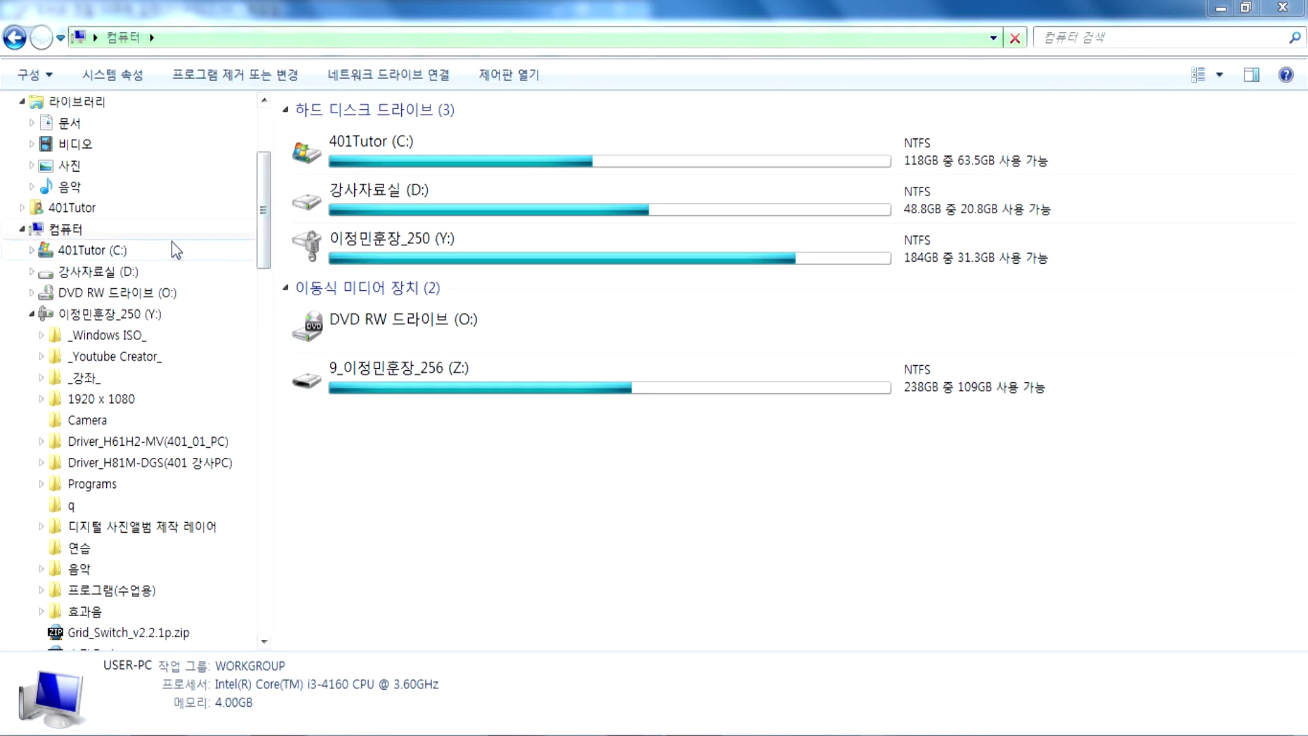
Launch Computer Management via the Computer entry's 관리(G) option and select 디스크 관리.
right_click(63, 232)
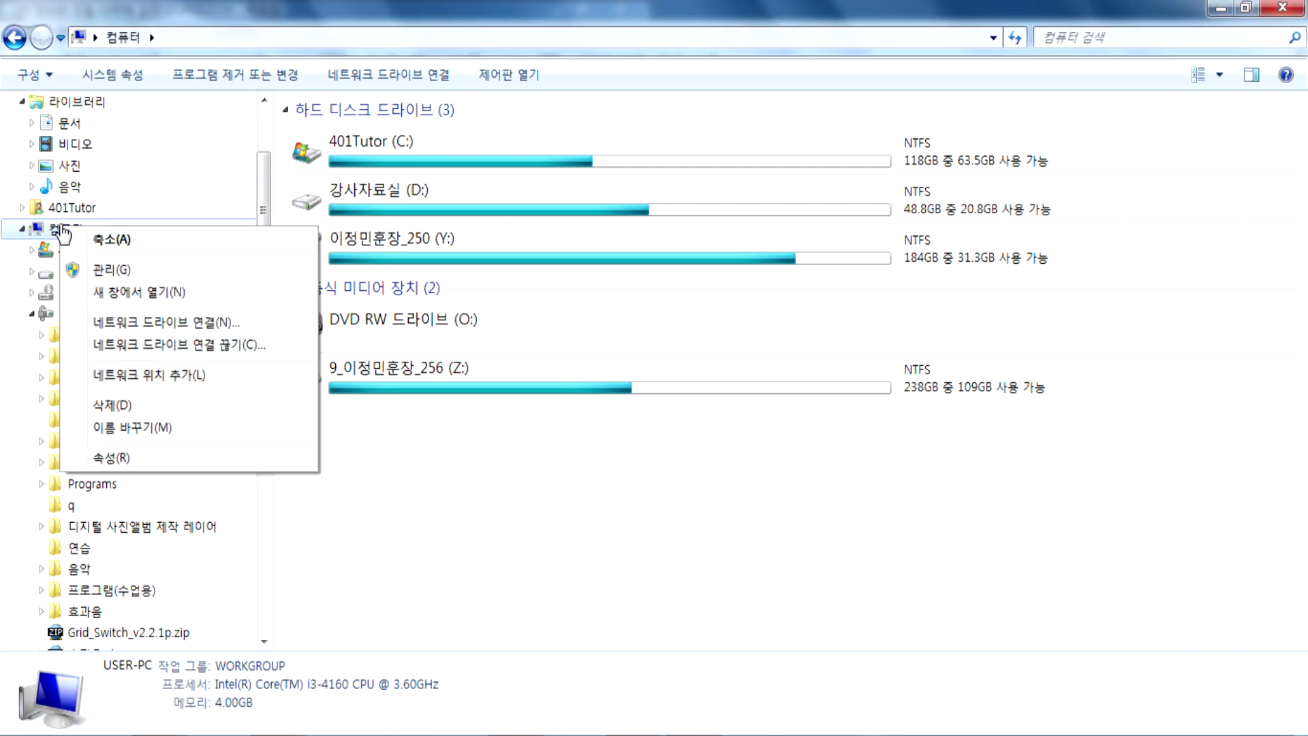
left_click(102, 273)
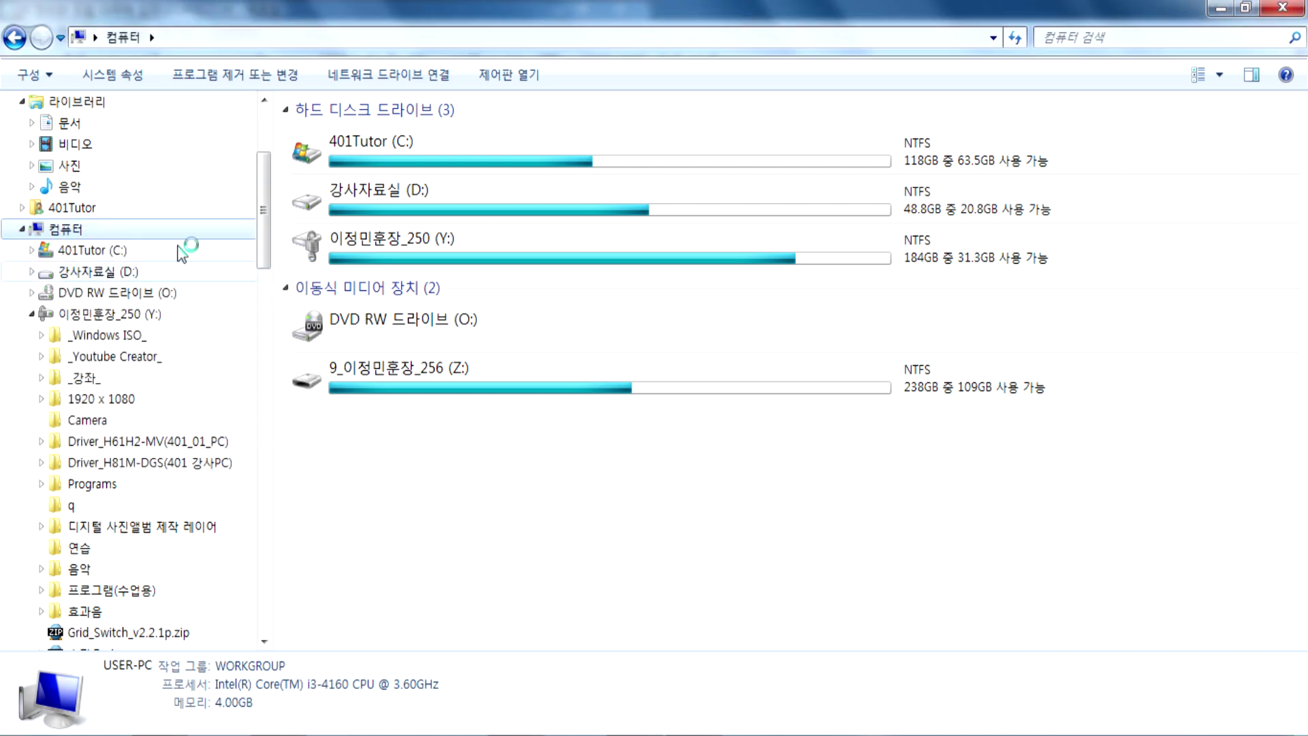
left_click(130, 270)
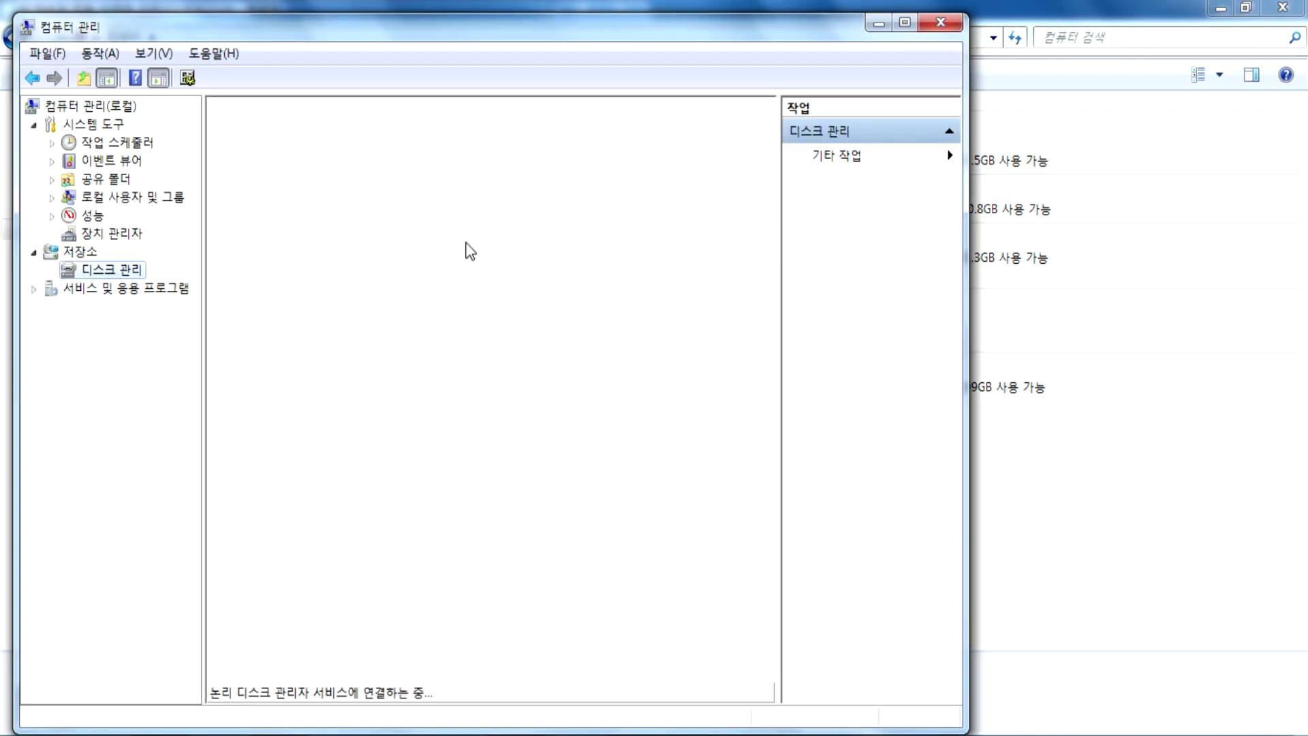
left_click(904, 24)
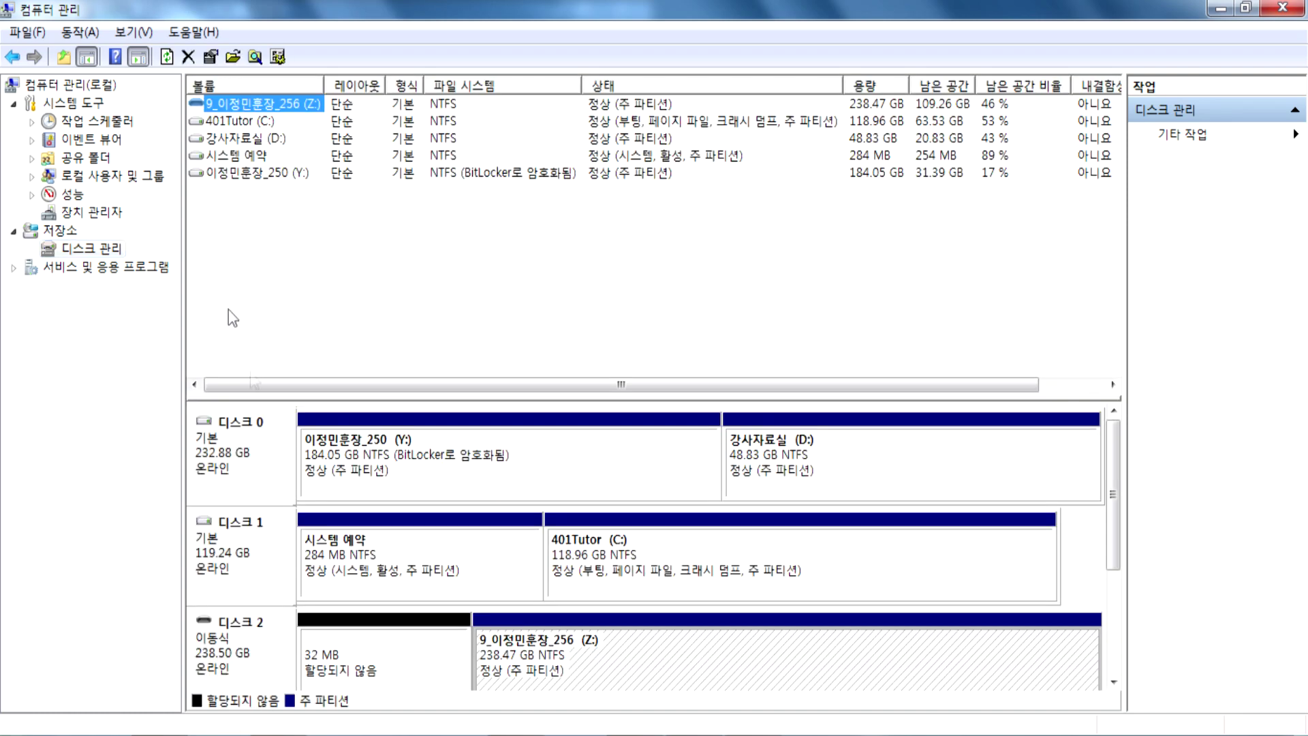
left_click_drag(273, 400, 284, 202)
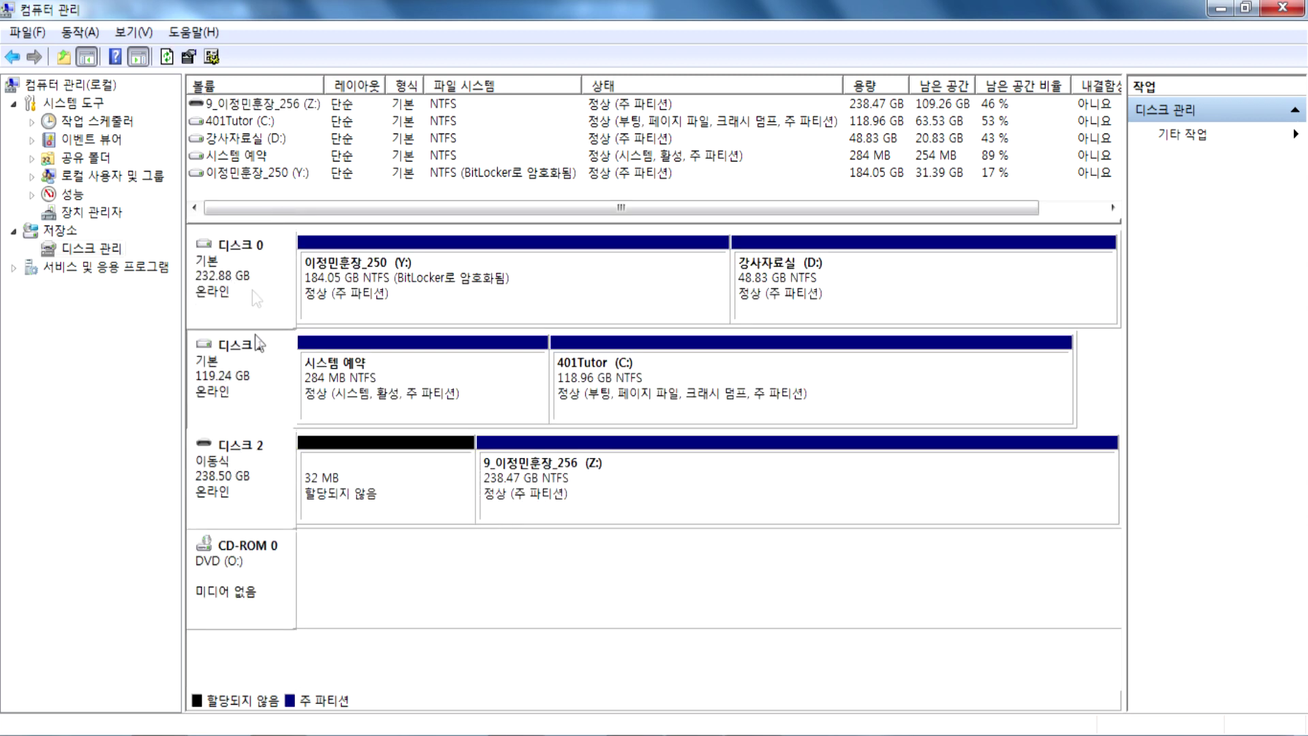
left_click(641, 281)
left_click(784, 279)
left_click(680, 276)
left_click(634, 378)
left_click(422, 408)
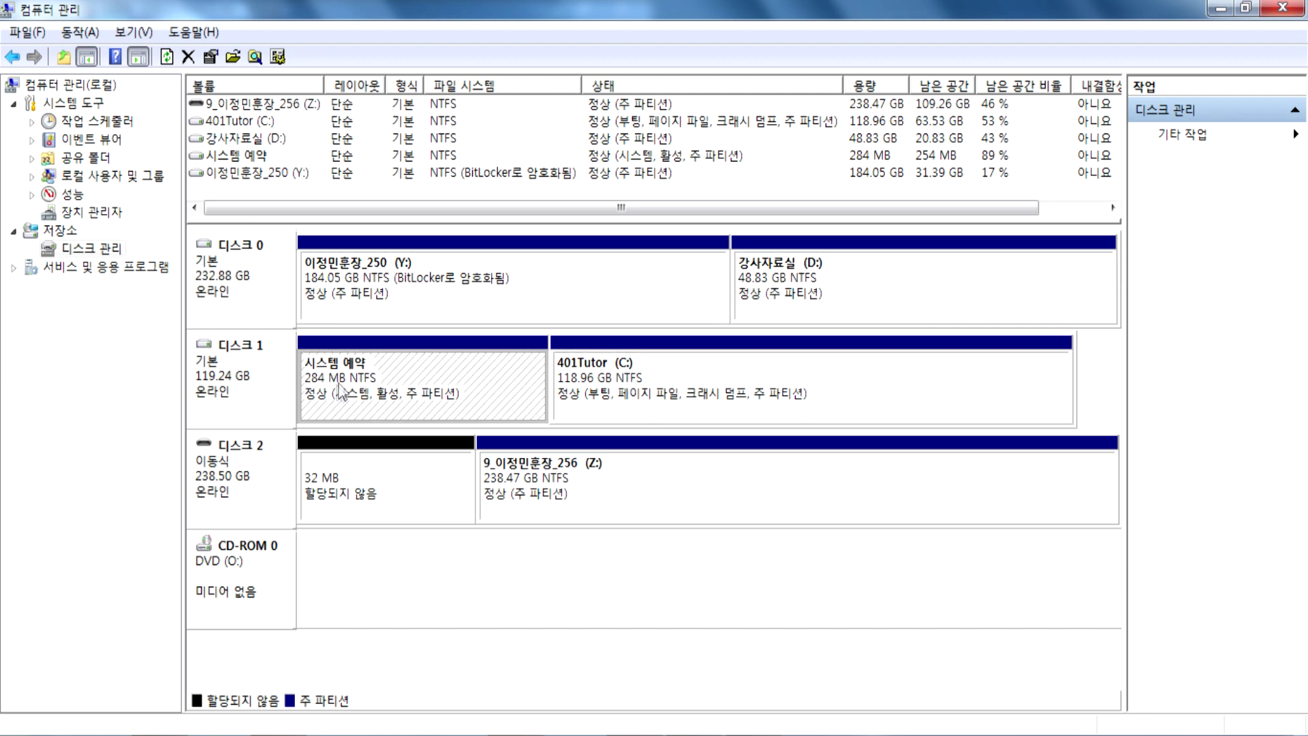
left_click(357, 485)
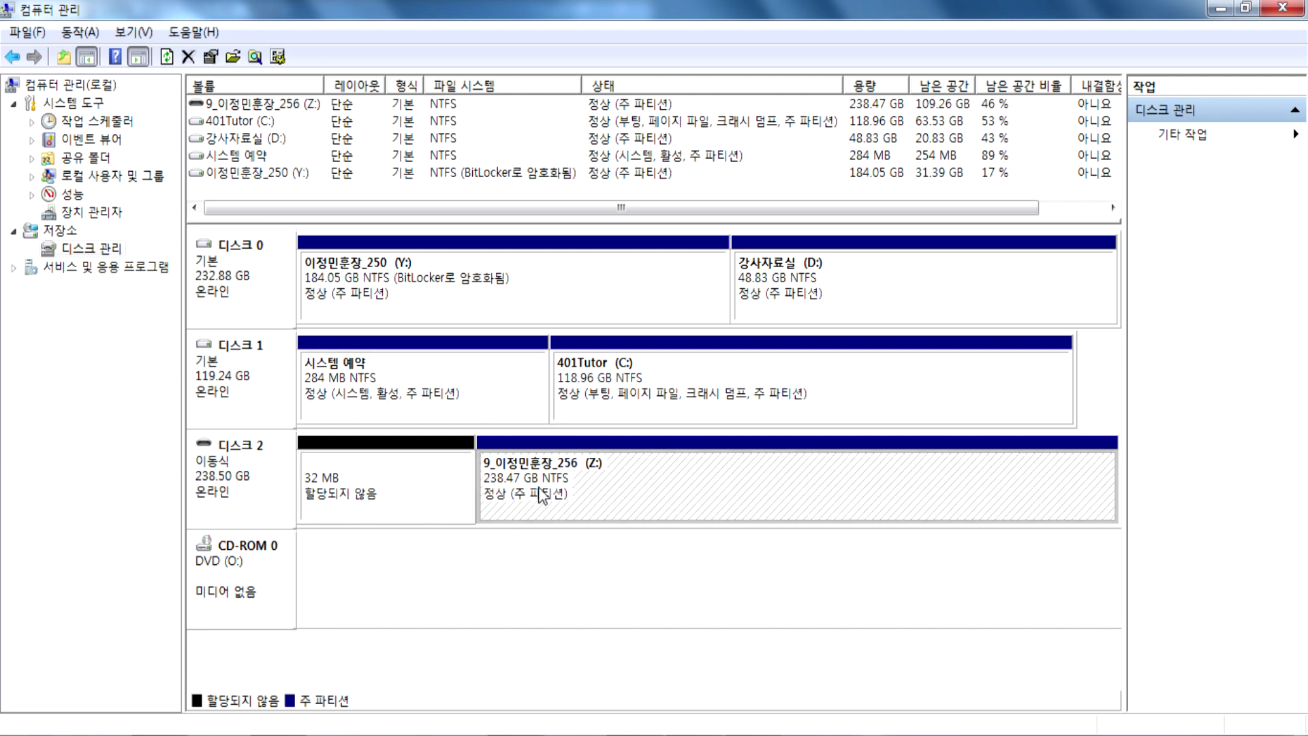
left_click(447, 402)
left_click(624, 394)
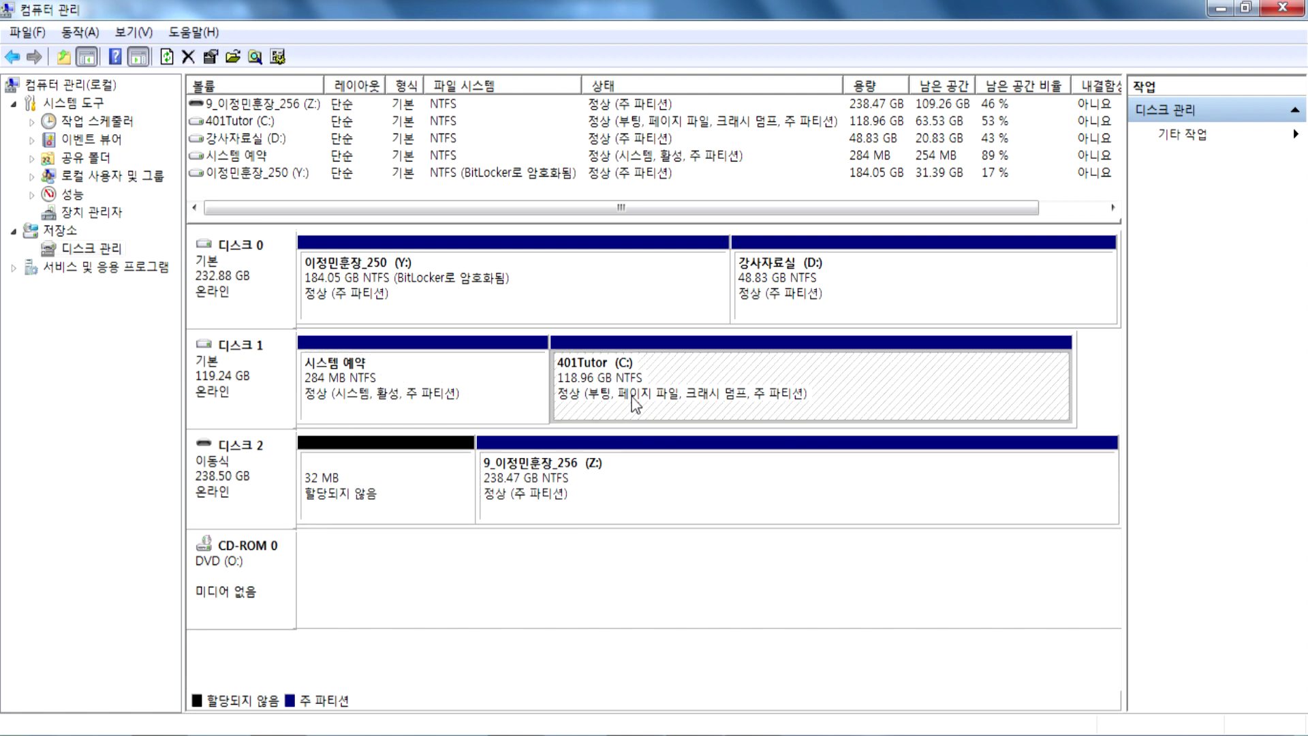
left_click(457, 399)
left_click(496, 295)
left_click(824, 283)
left_click(654, 286)
left_click(759, 283)
left_click(654, 276)
left_click(741, 272)
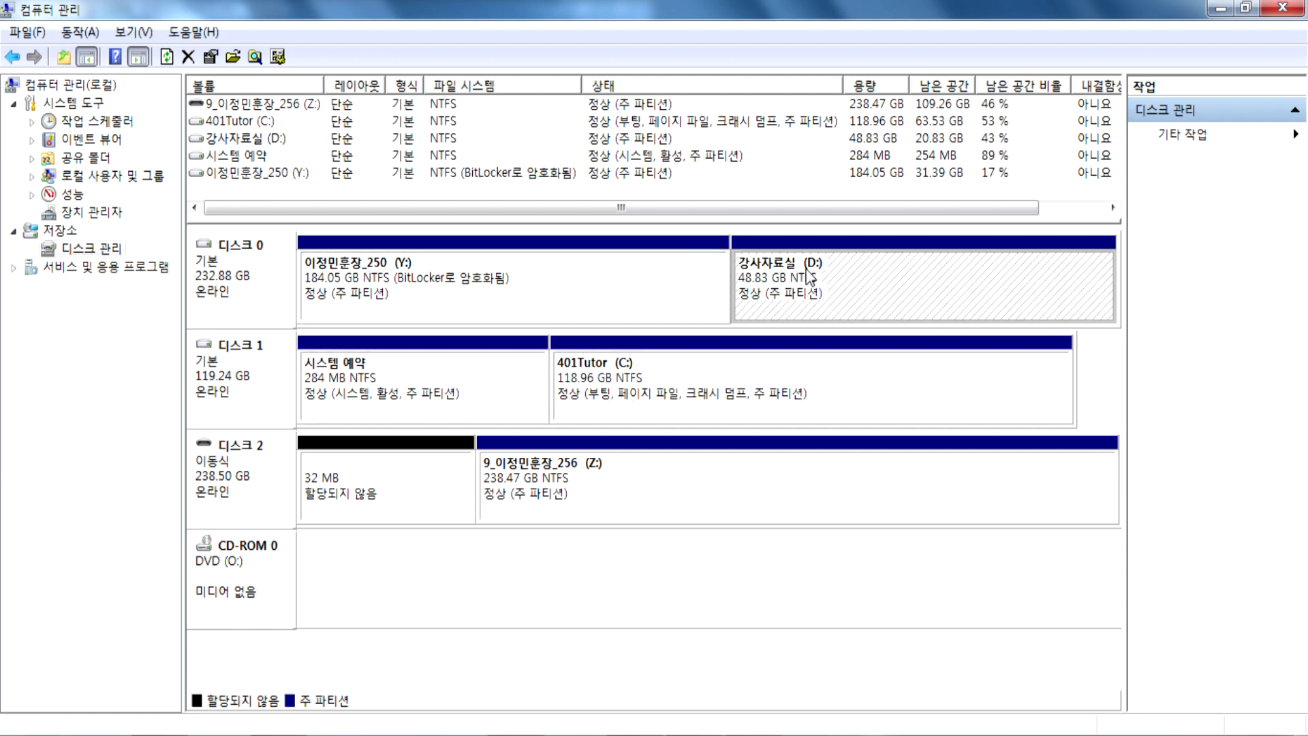
left_click(584, 383)
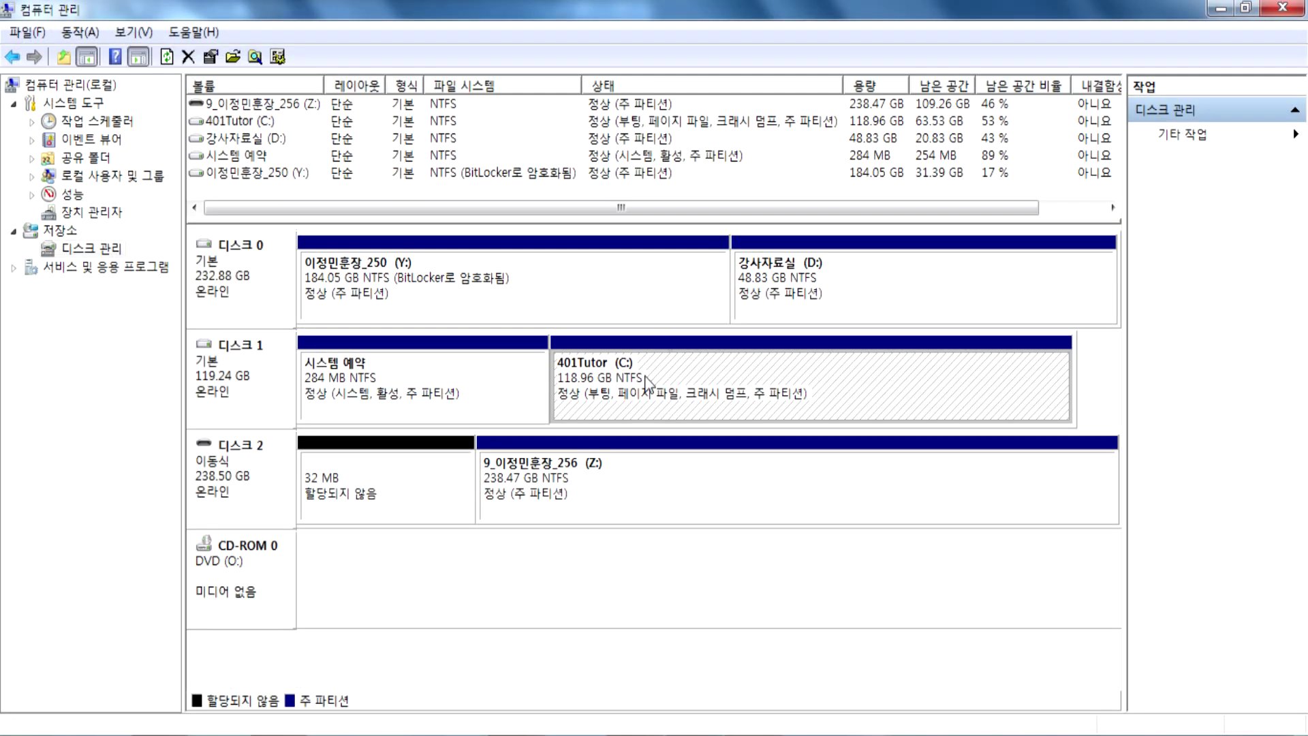
Run 볼륨 축소 on 401Tutor (C:), which offers up to 52408 MB to shrink.
right_click(756, 387)
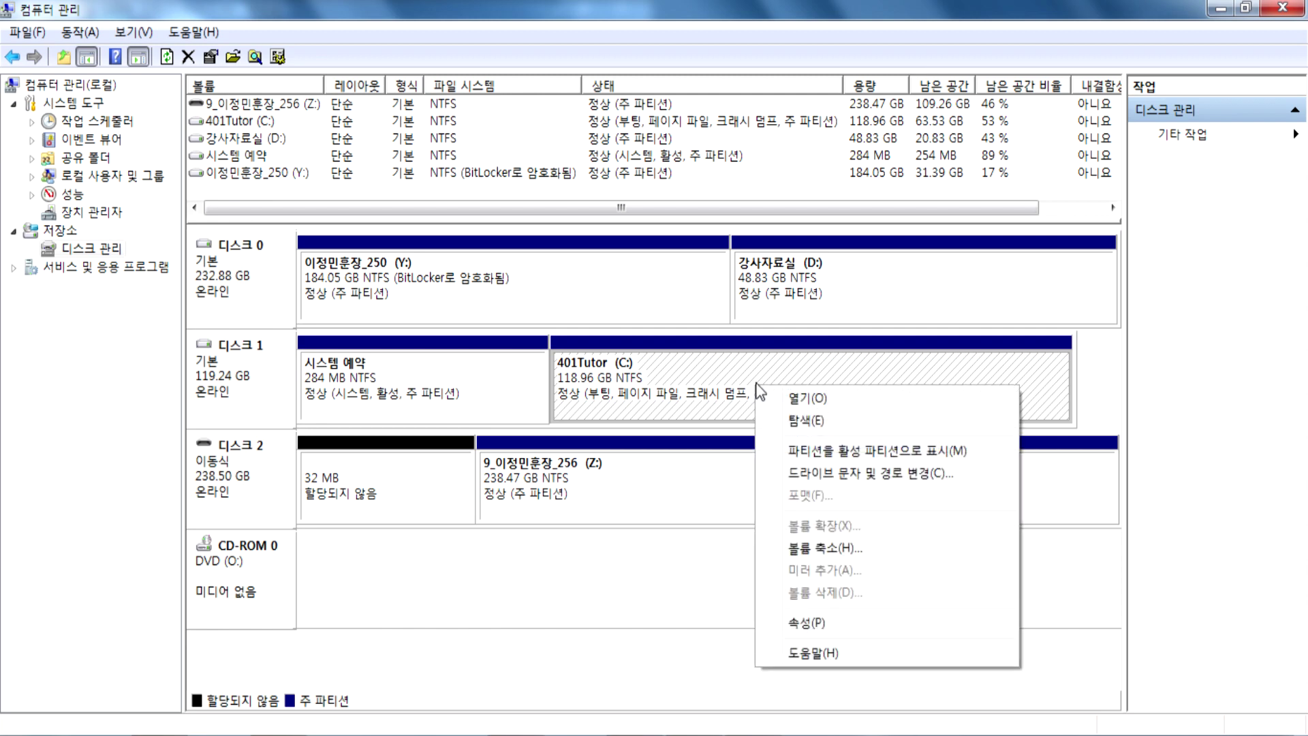
left_click(807, 549)
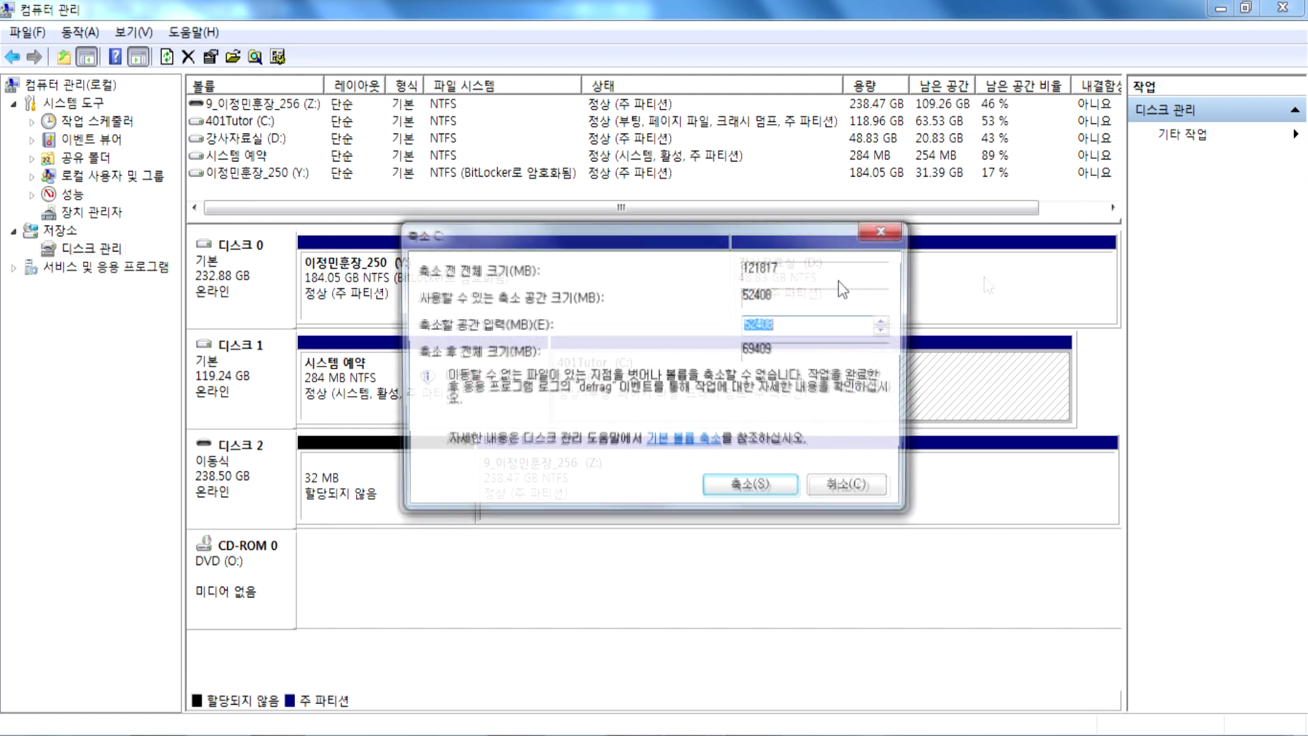
Enter 10000 MB in the 축소 C: dialog, apply it, and select the resized 109.20 GB C: partition.
left_click_drag(776, 246, 753, 482)
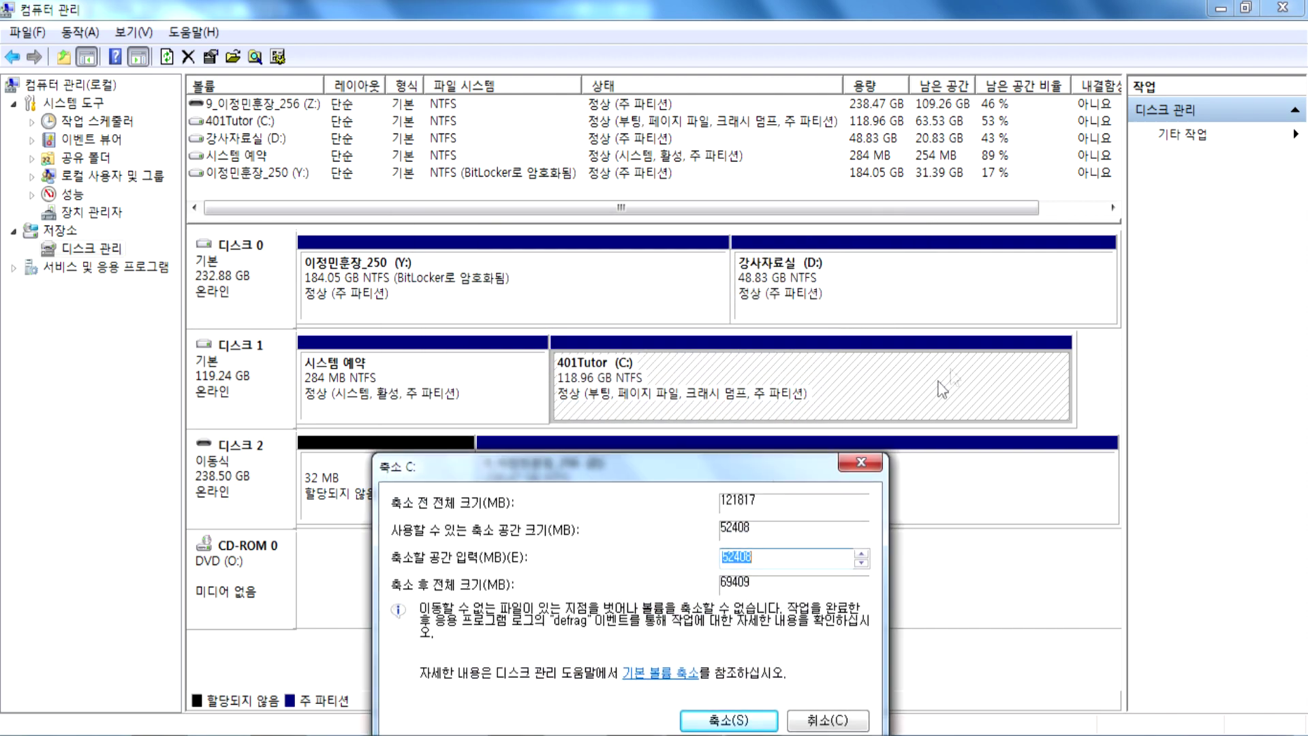
left_click_drag(751, 466, 604, 265)
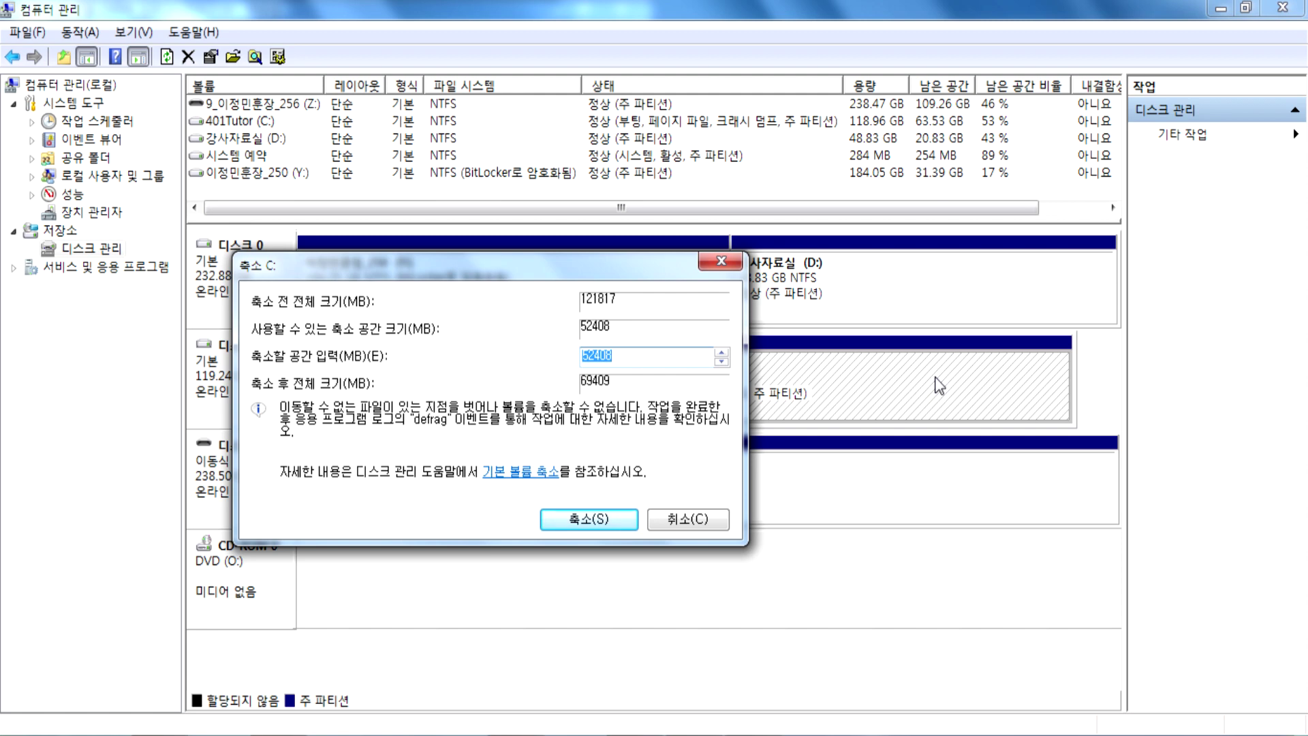
type("10000")
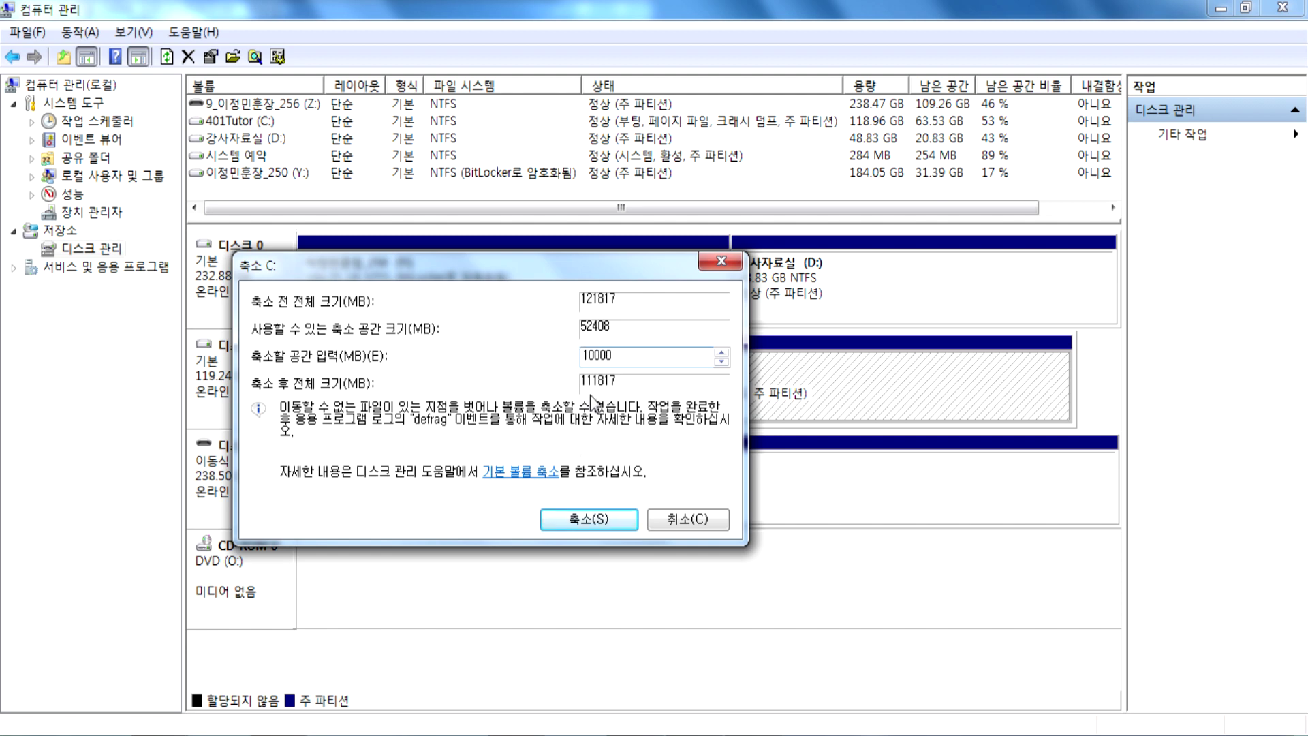
left_click(588, 519)
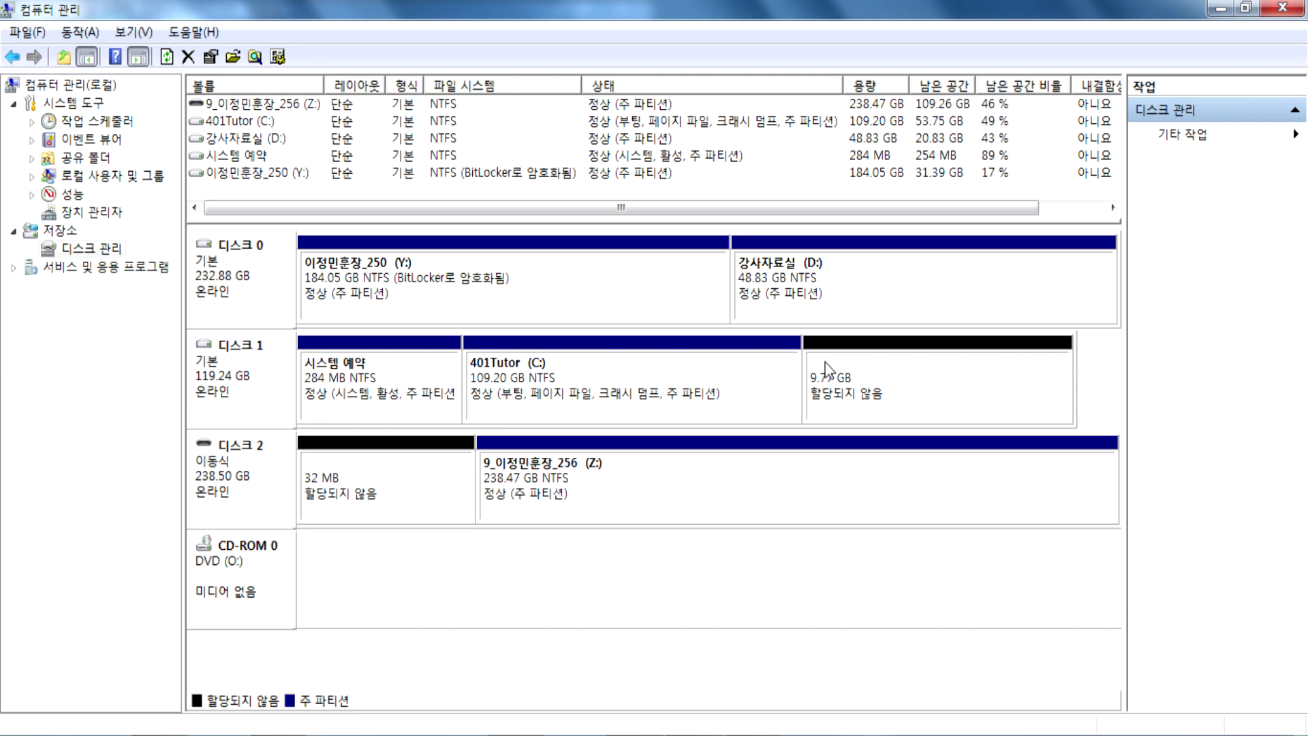
left_click(711, 361)
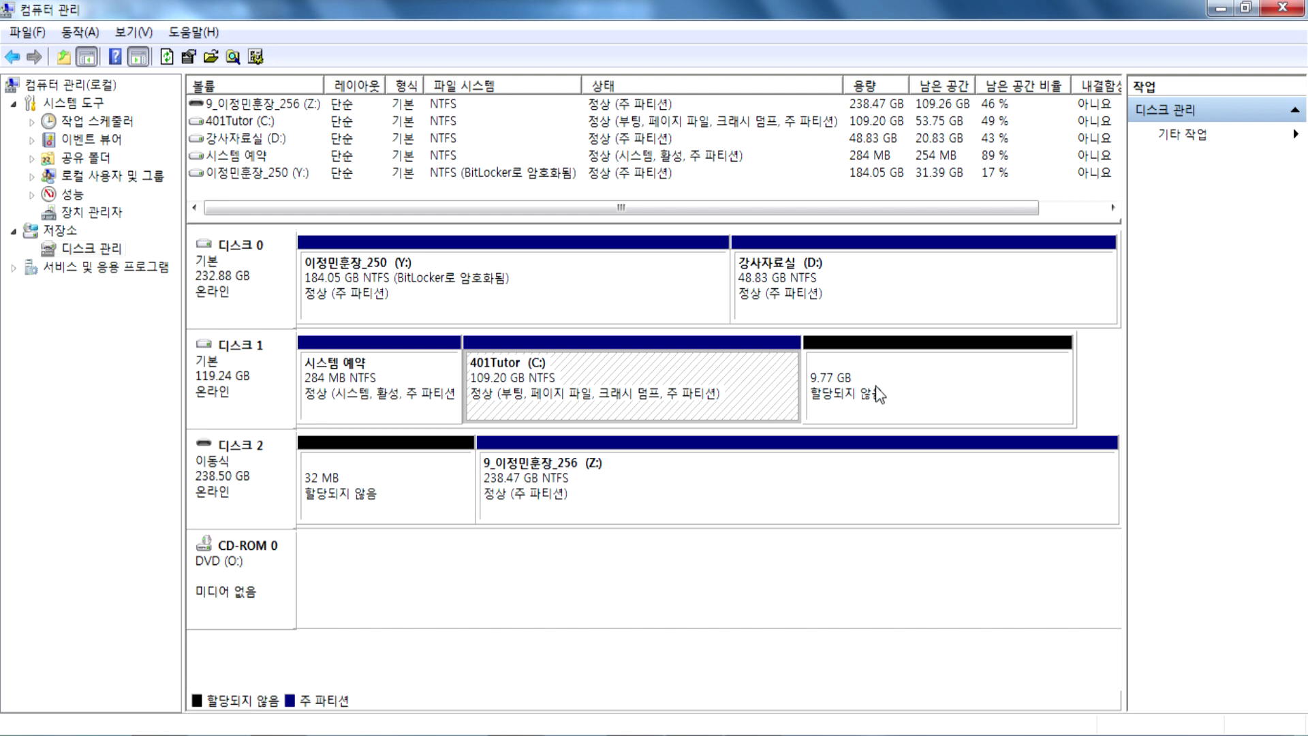
Run 볼륨 축소 on C: again and apply a 5000 MB shrink, targeting 106817 MB.
right_click(750, 392)
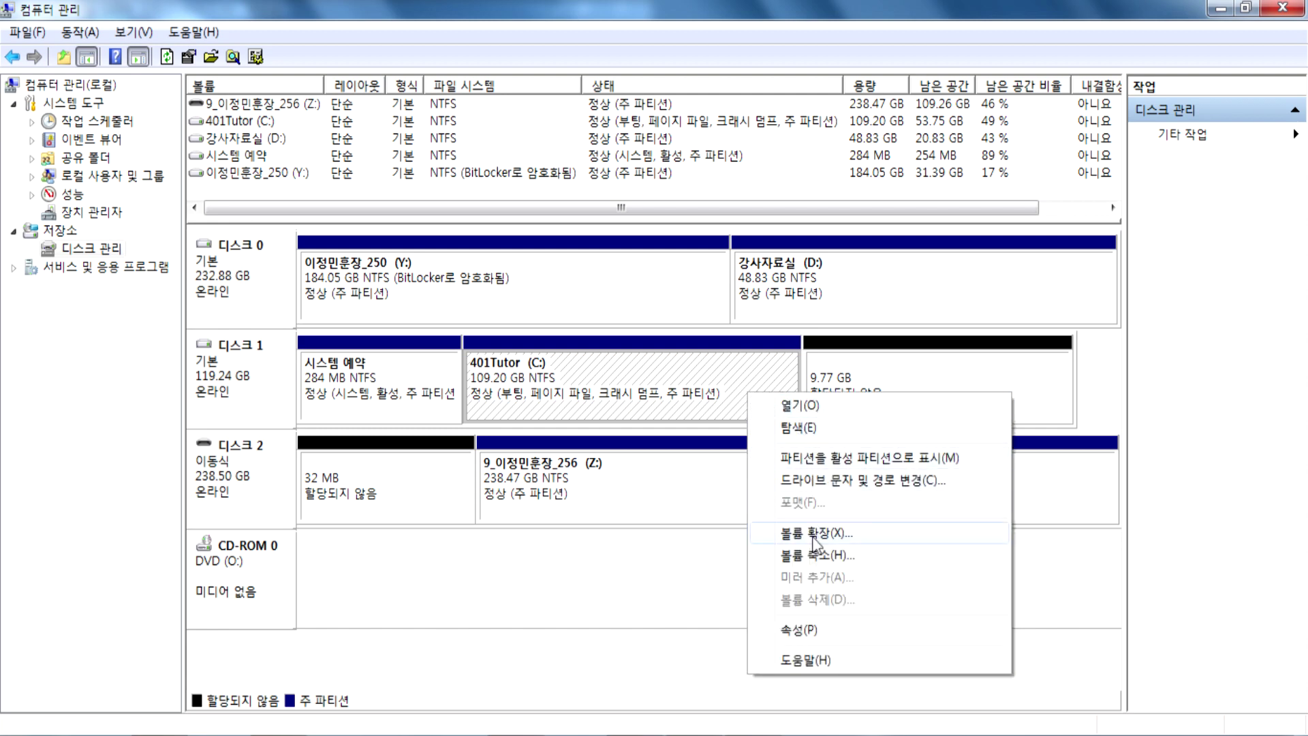
left_click(790, 556)
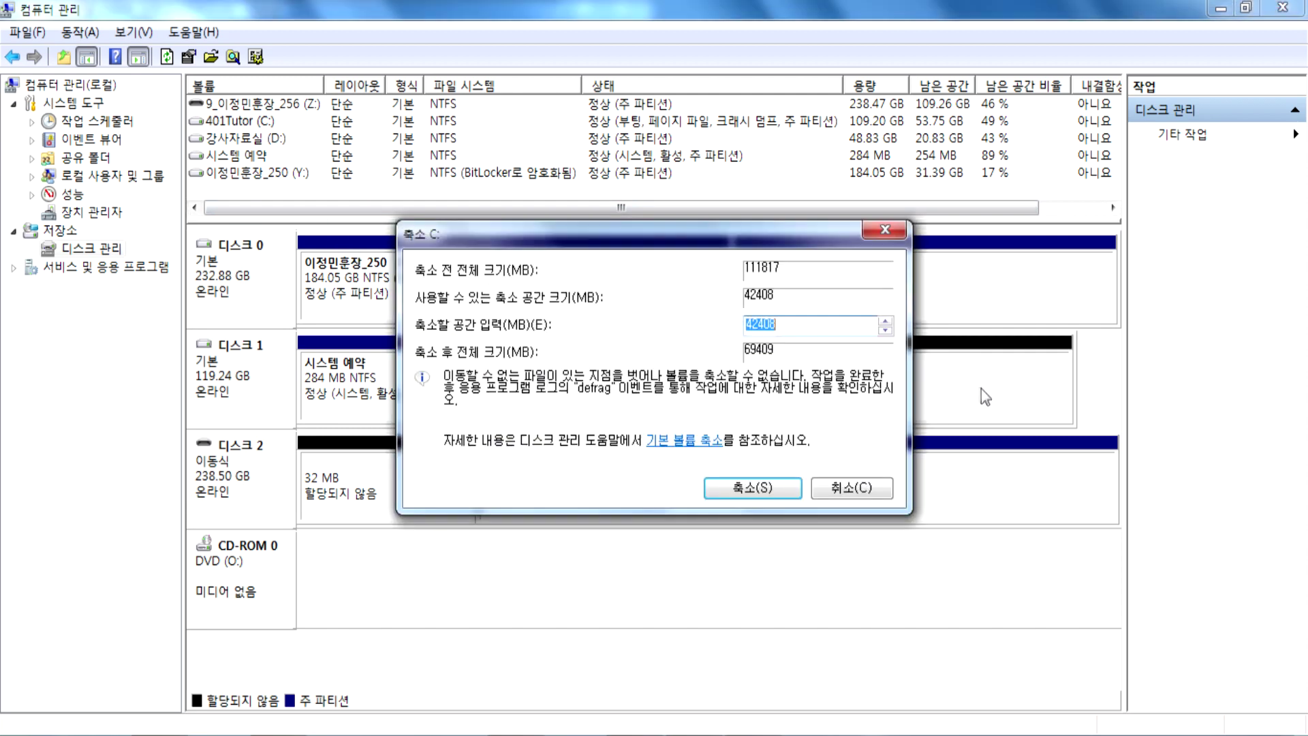
type("5000")
left_click(763, 489)
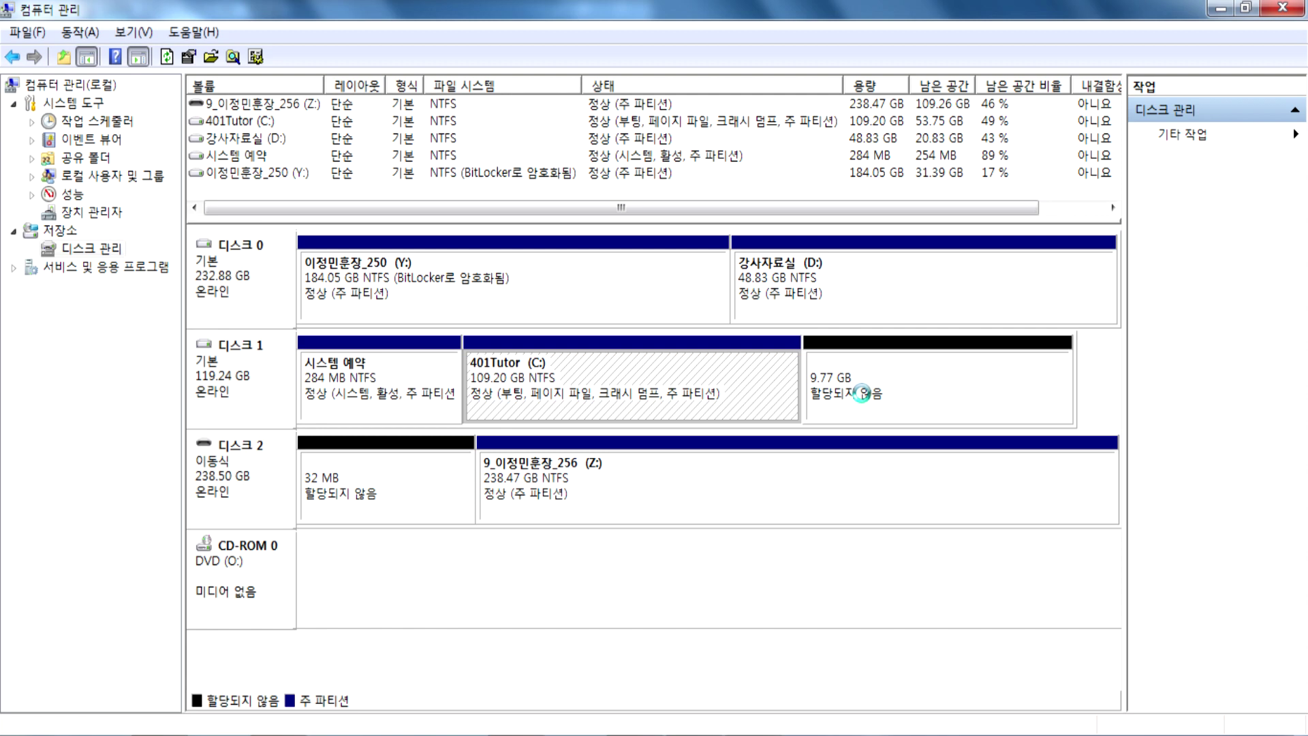
Reopen Computer Management from the Computer window to see C: at 104.31 GB beside 14.65 GB unallocated.
mouse_move(278, 731)
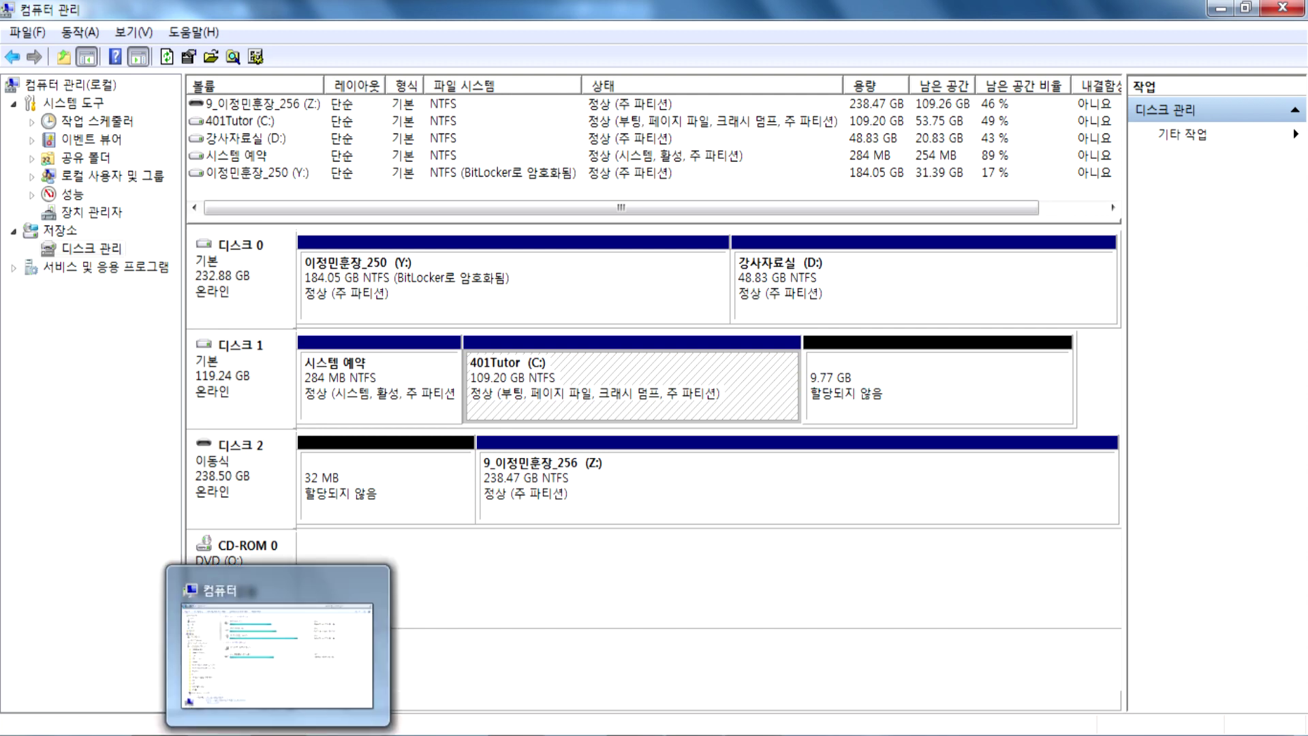
left_click(277, 650)
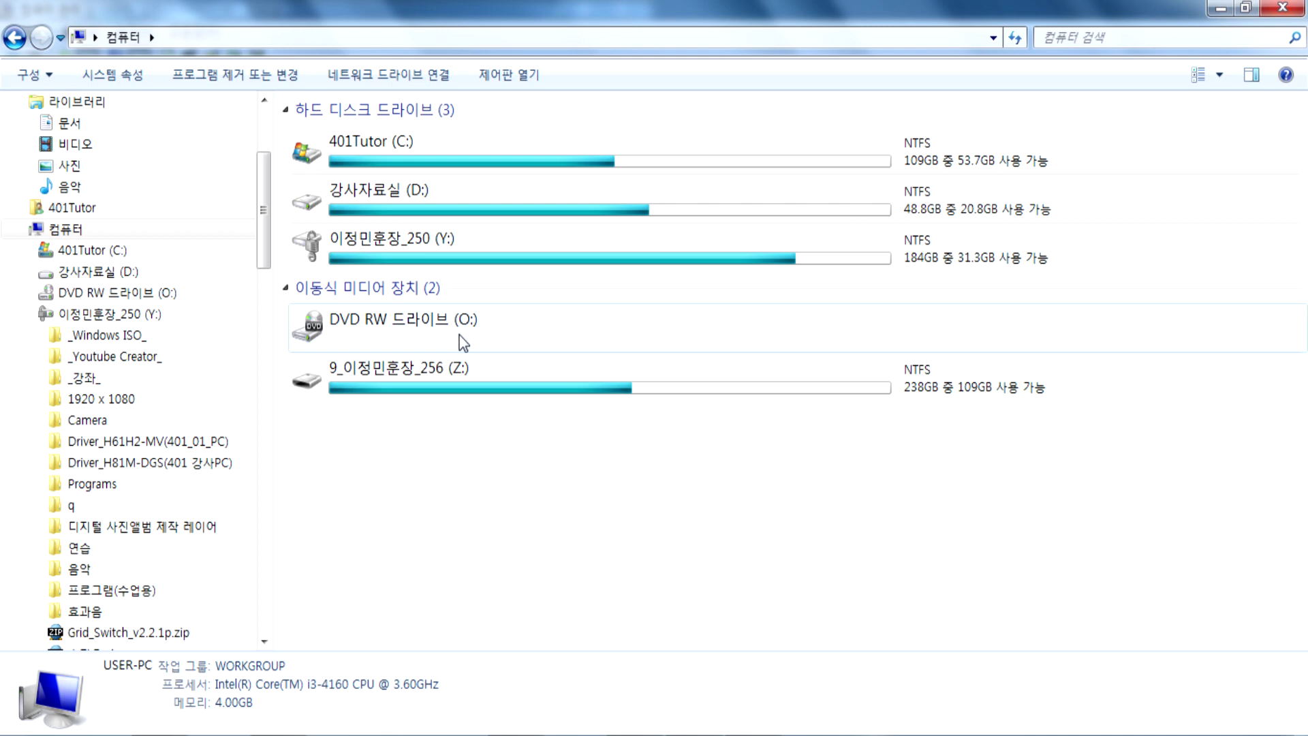
right_click(68, 228)
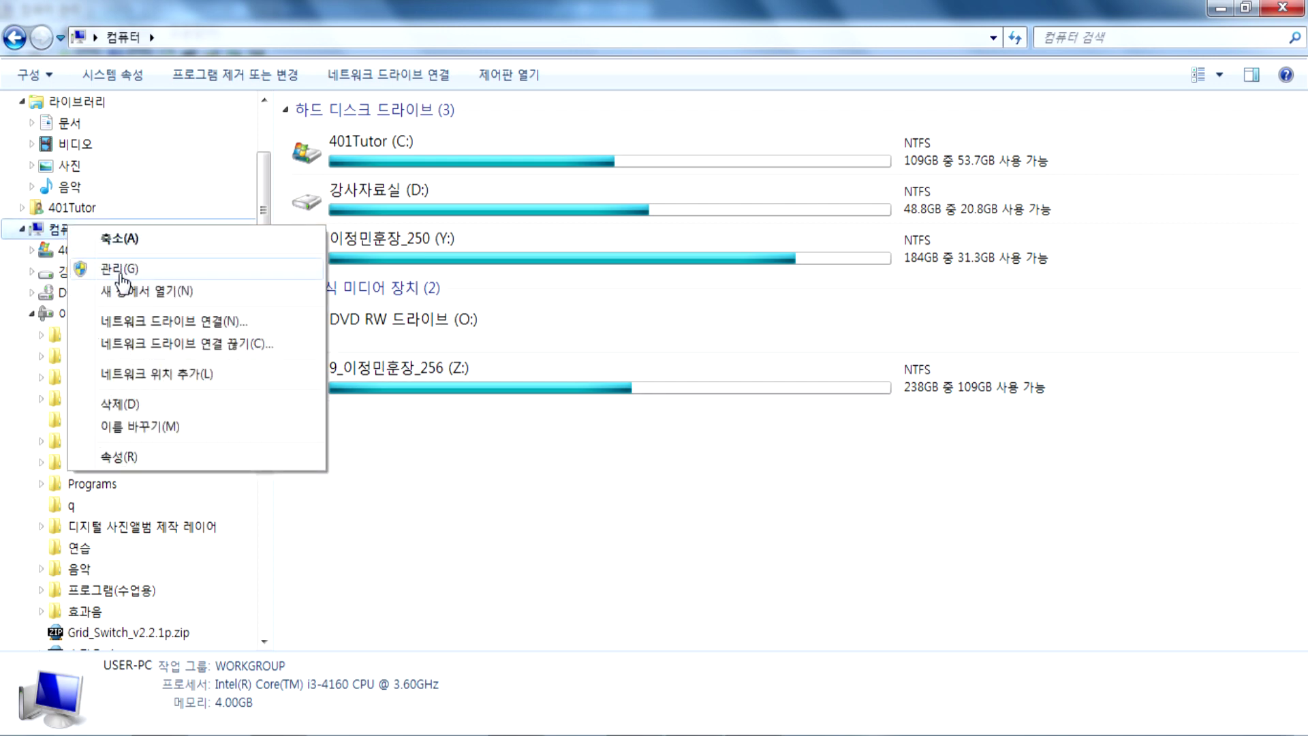
left_click(504, 733)
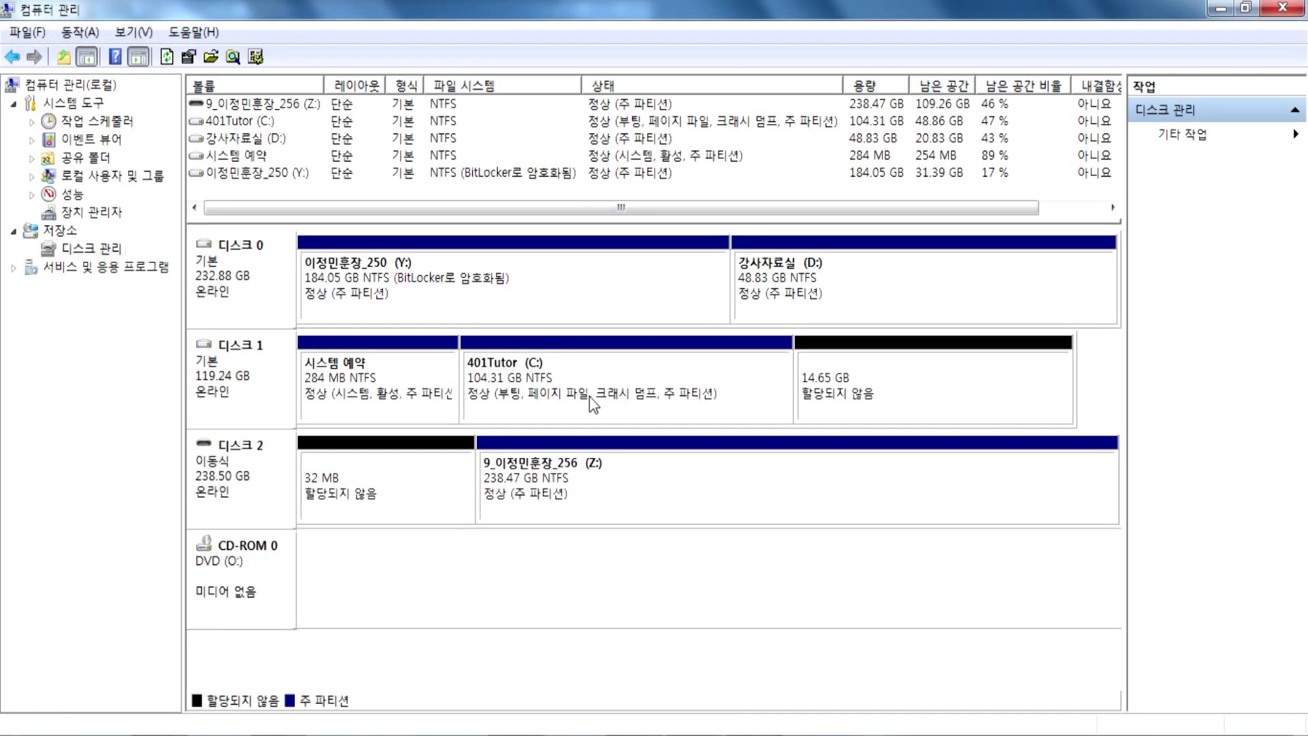
right_click(872, 386)
left_click(743, 388)
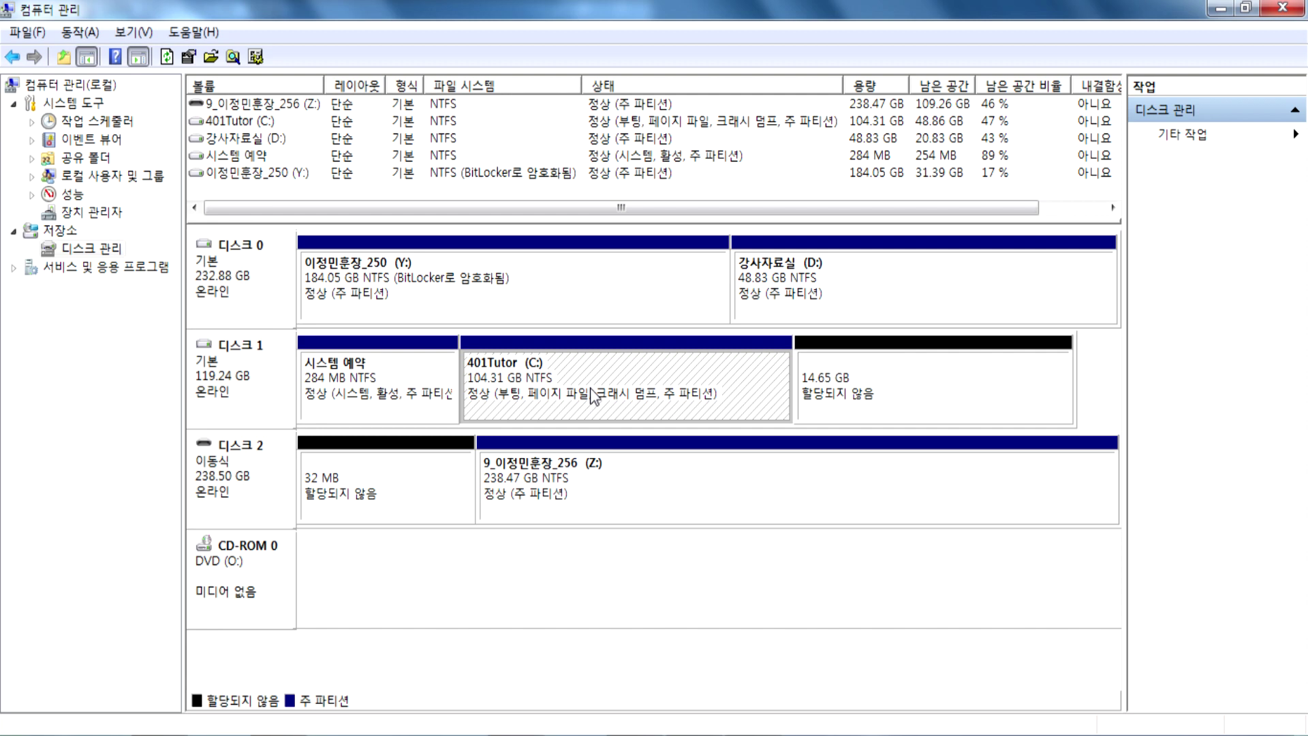
left_click(793, 383)
left_click(487, 387)
left_click(853, 394)
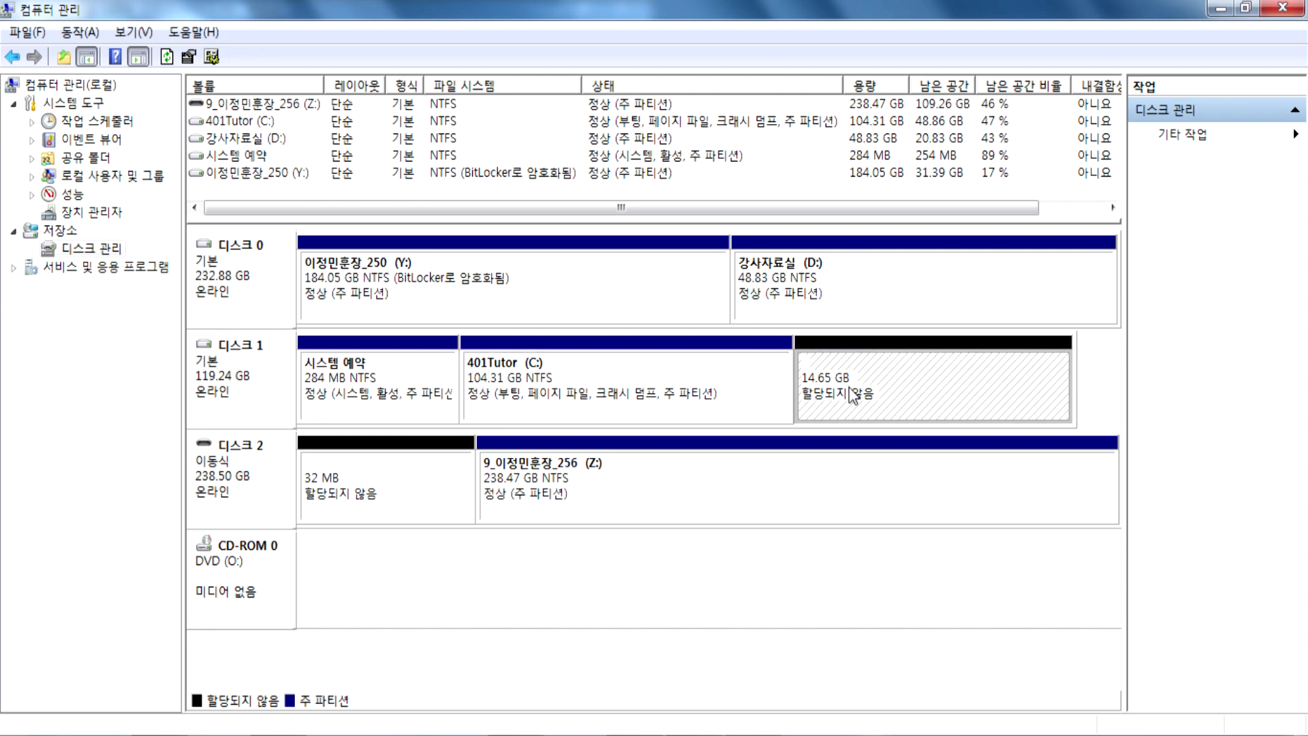
Create NTFS volume E: from the 14.65 GB unallocated space with default size and quick format.
right_click(907, 374)
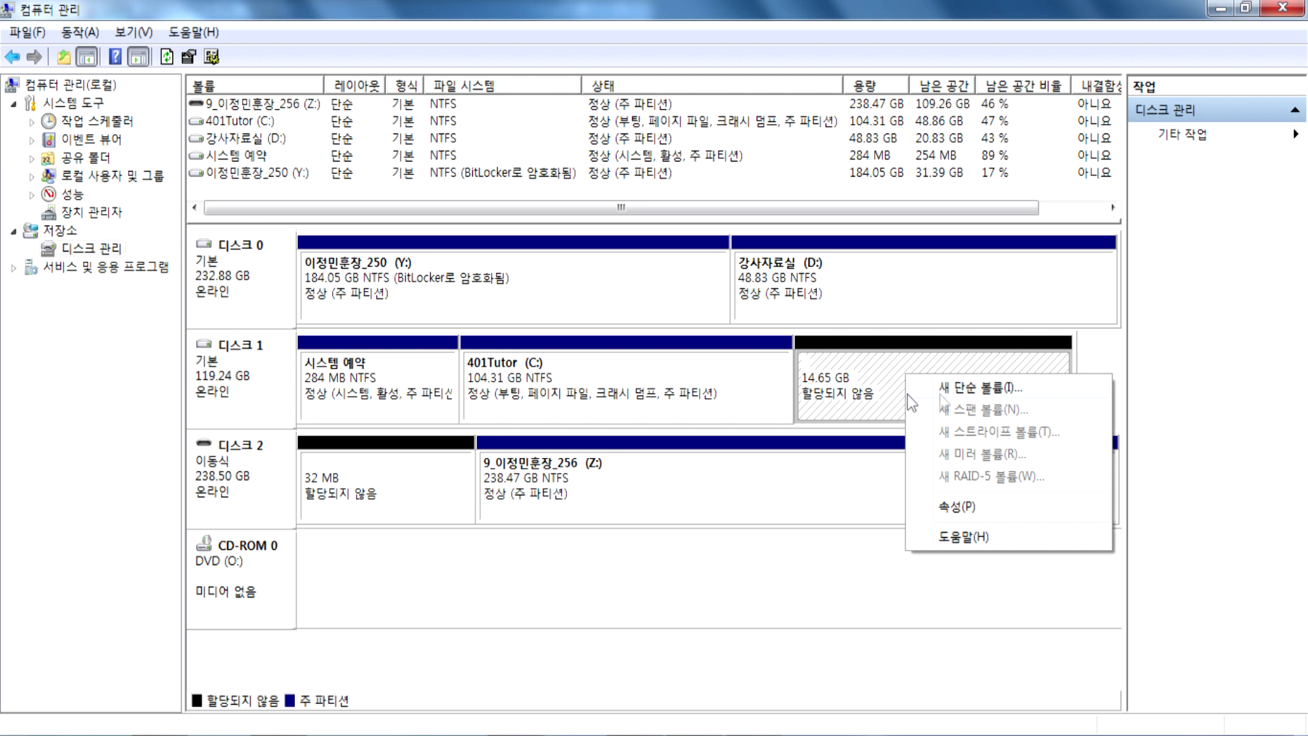
left_click(974, 390)
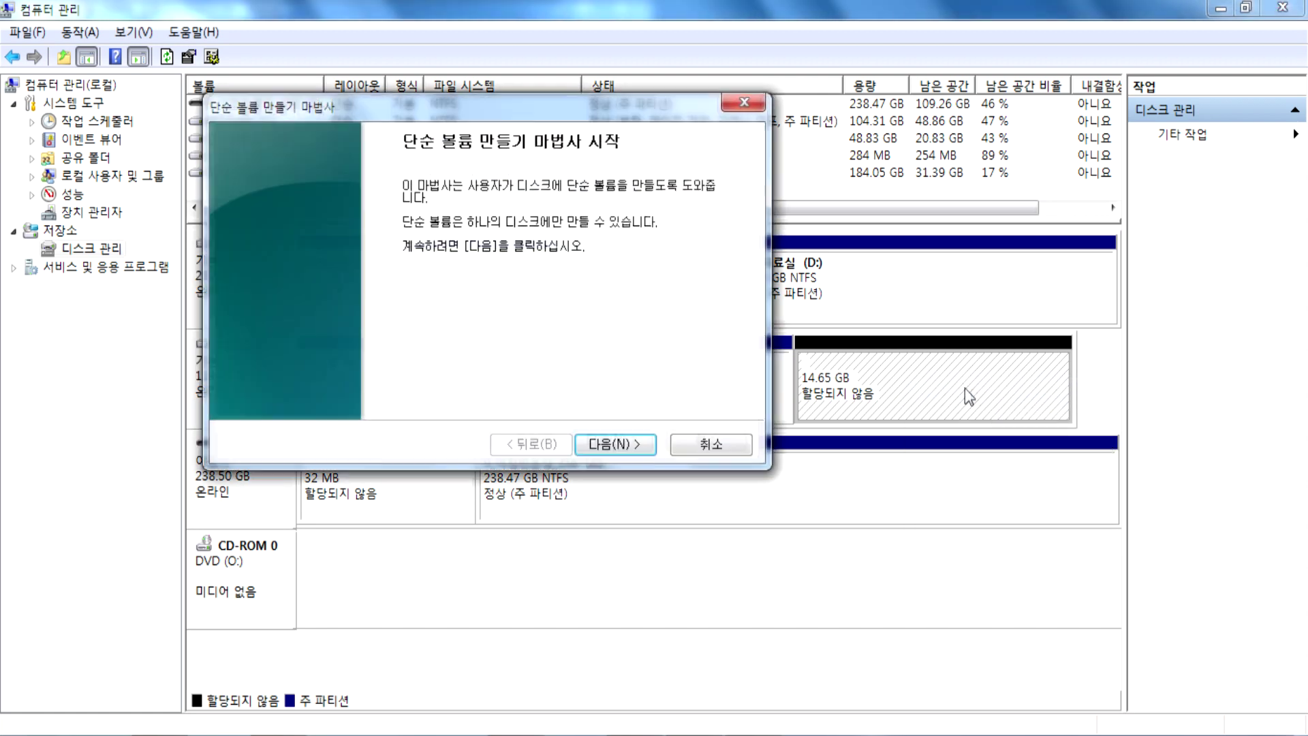
left_click(599, 445)
left_click(600, 445)
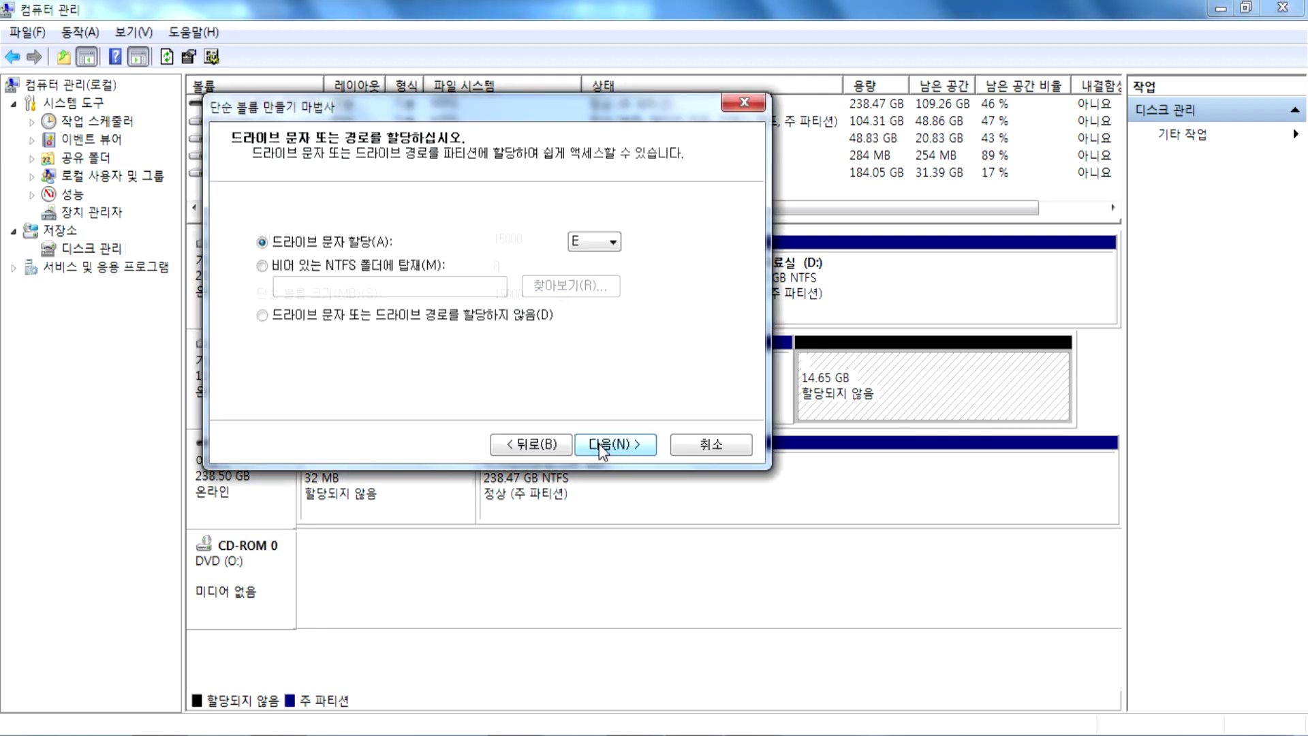
left_click(600, 445)
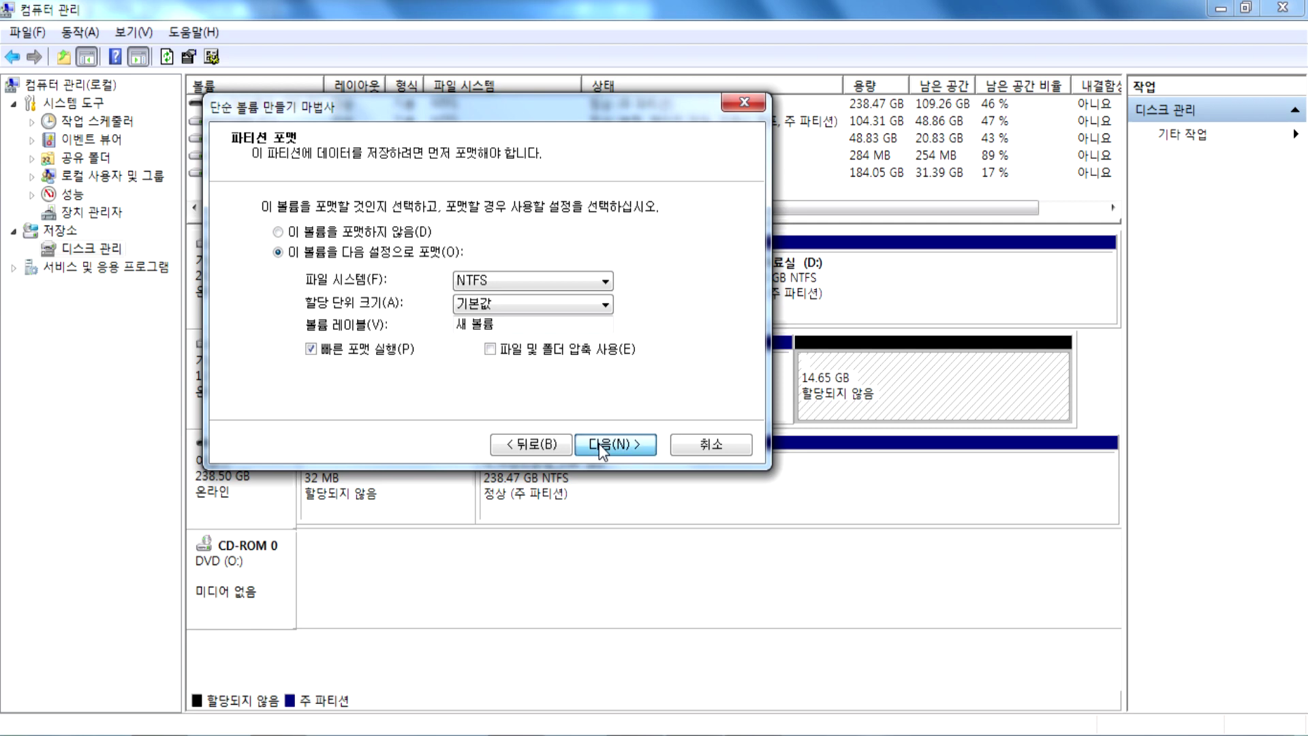
left_click(600, 445)
left_click(600, 445)
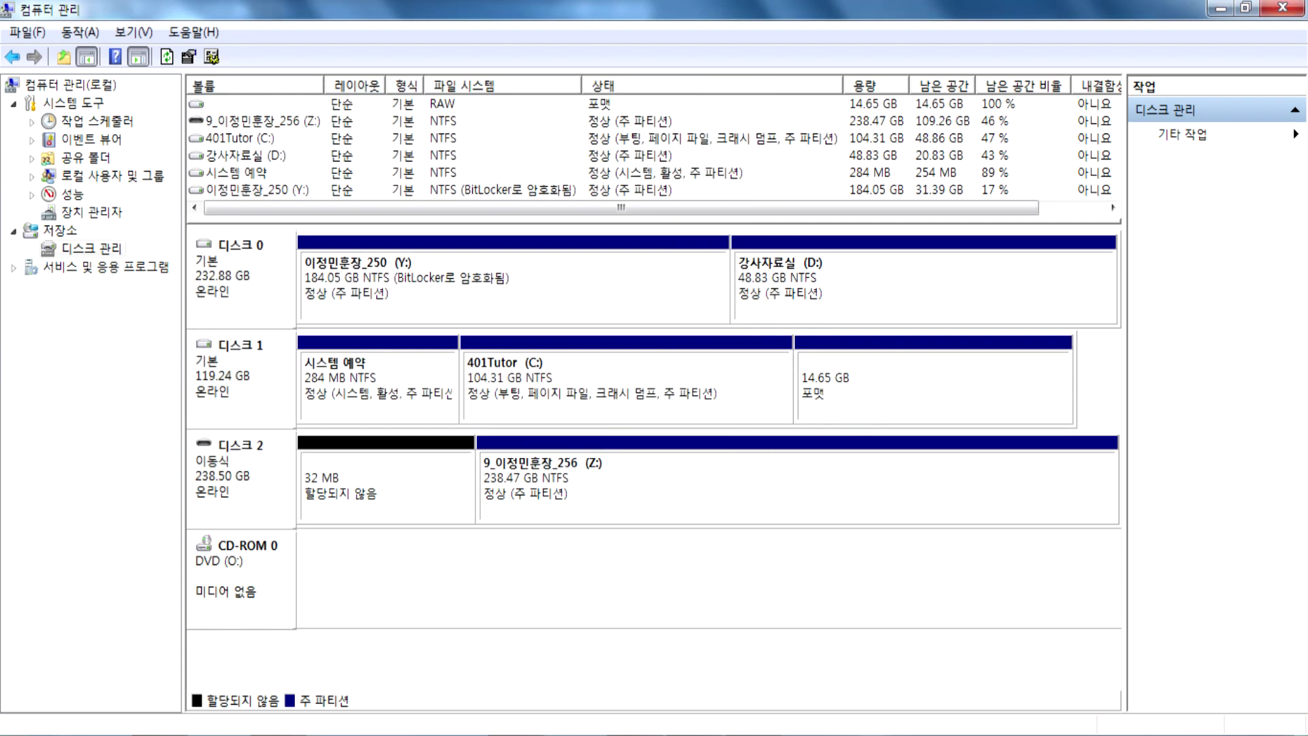
key("super+e")
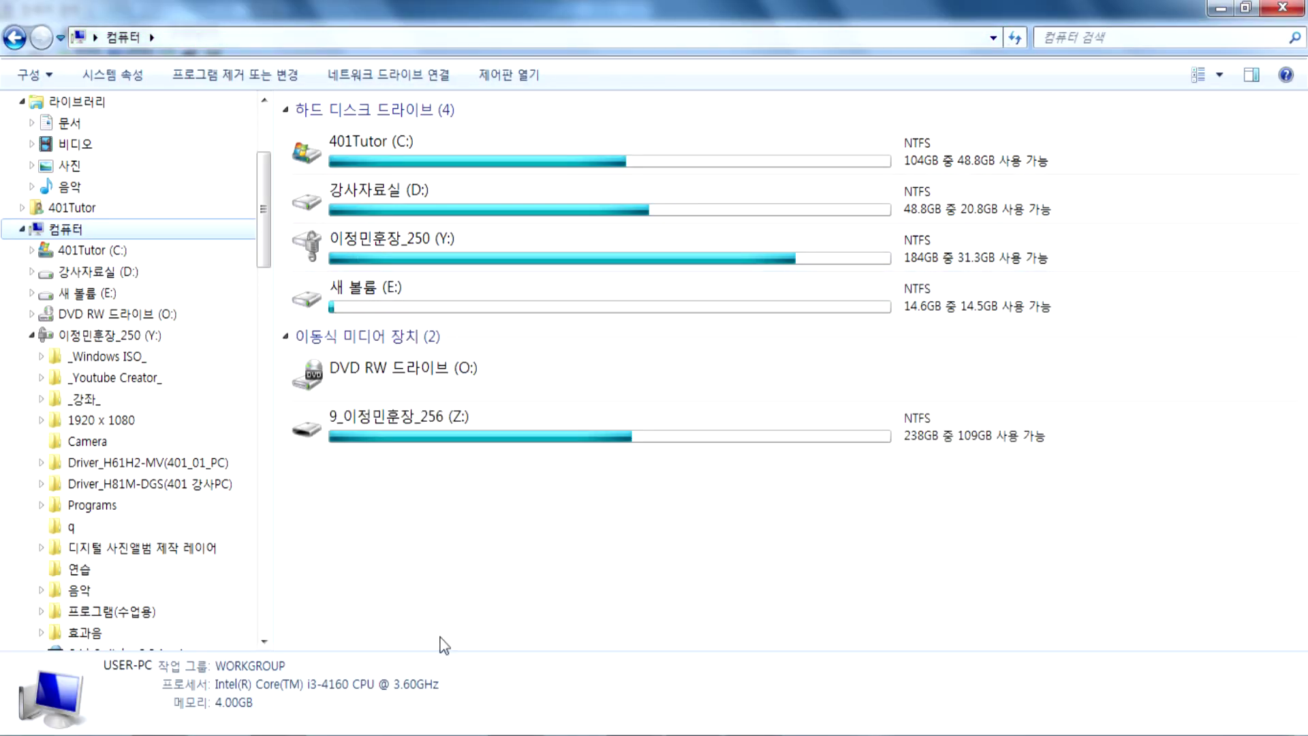
Close the Computer window and check the new 새 볼륨 (E:) partition in Disk Management.
key("alt+F4")
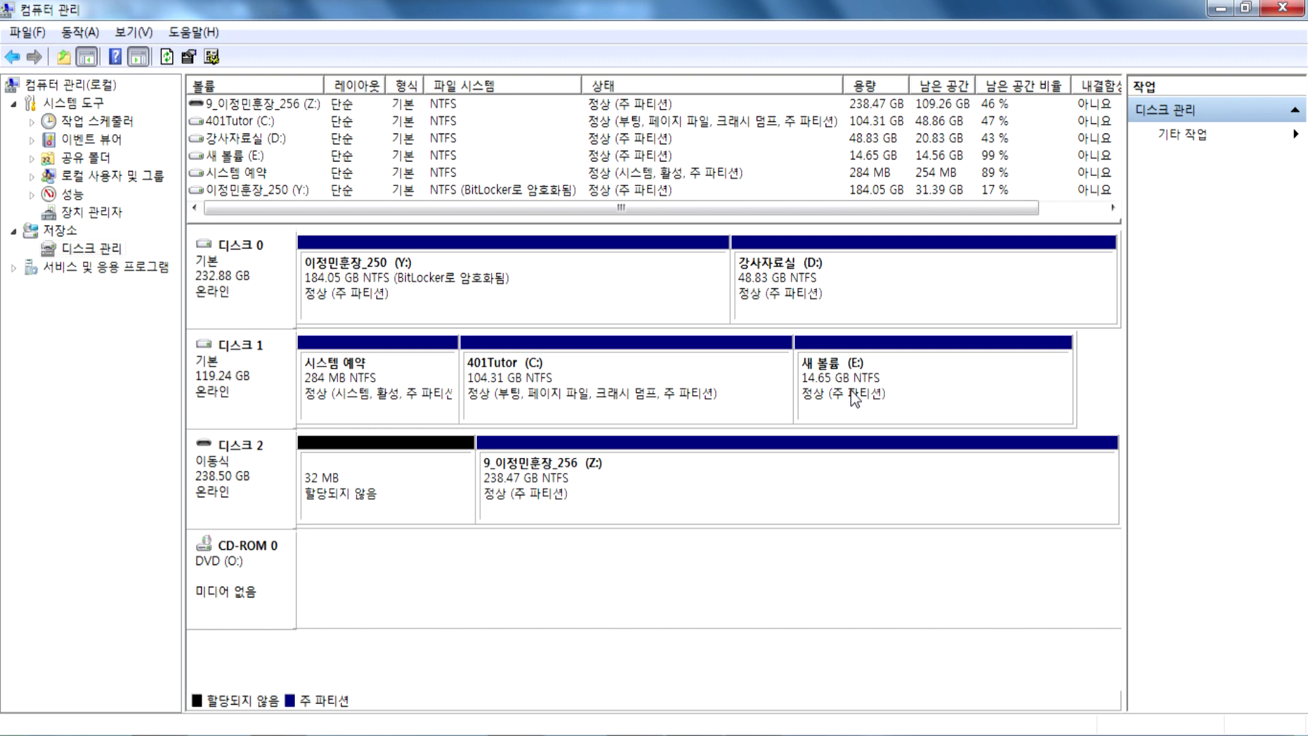
left_click(898, 373)
right_click(902, 369)
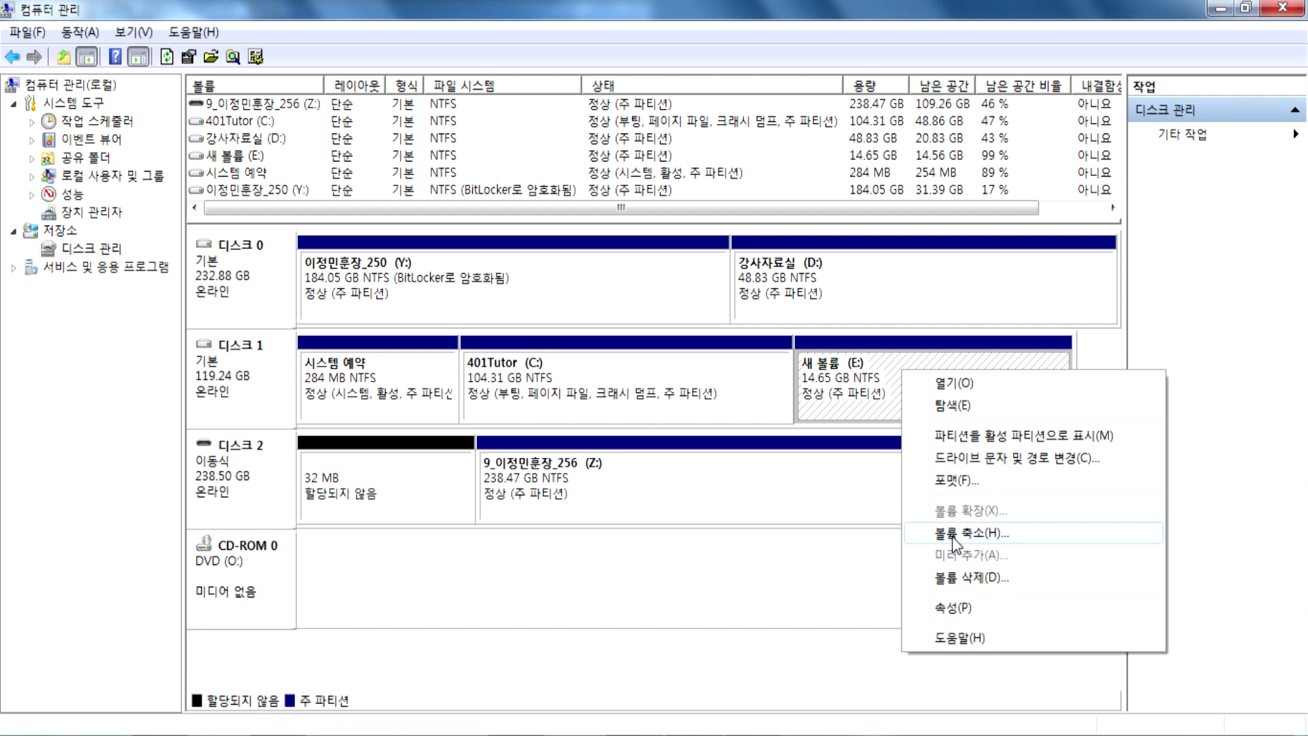
left_click(829, 389)
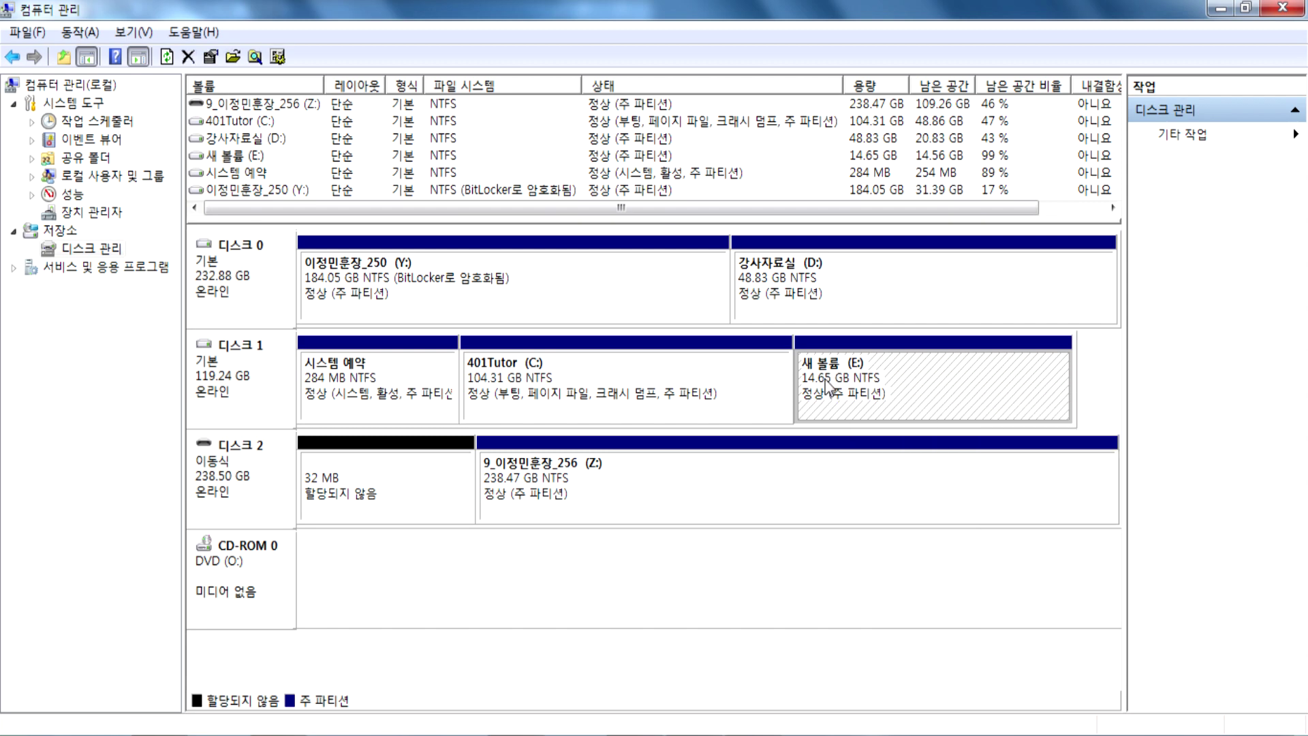
Launch Paint from the Start menu's Accessories folder.
left_click(39, 735)
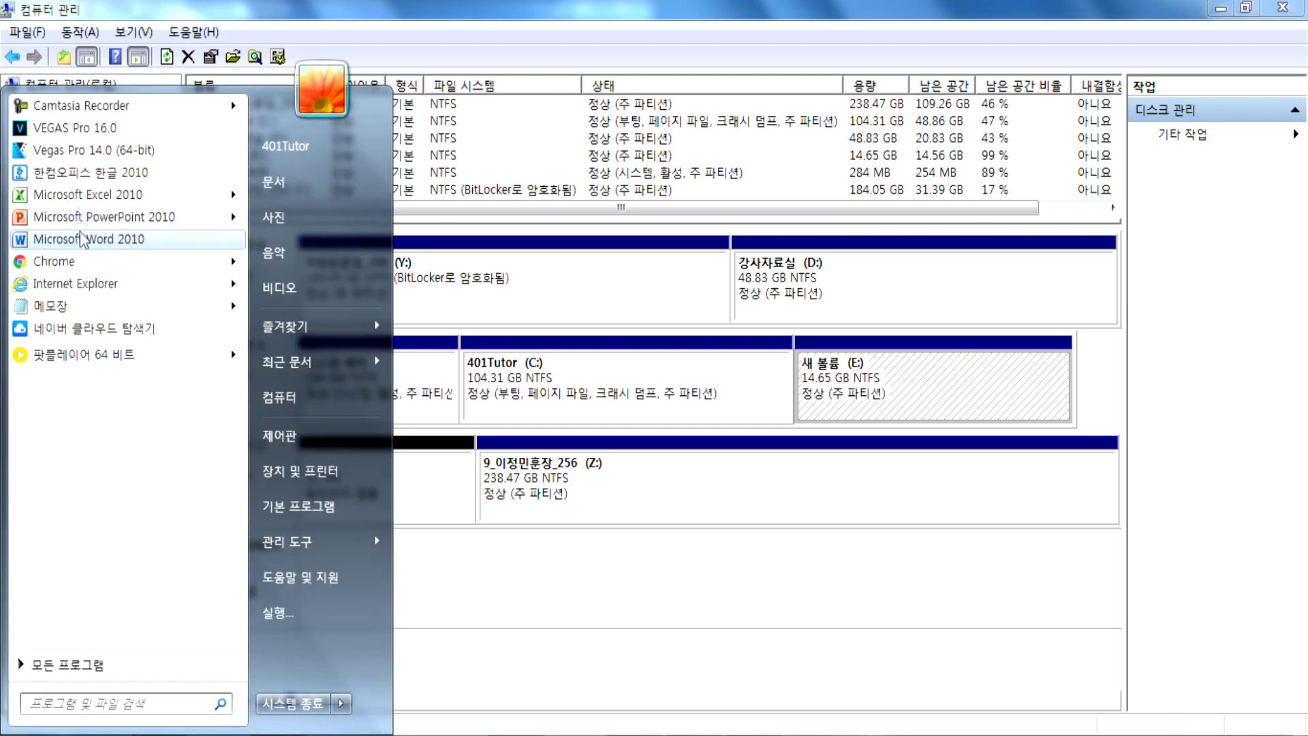
left_click(66, 664)
scroll(122, 331, "down", 7)
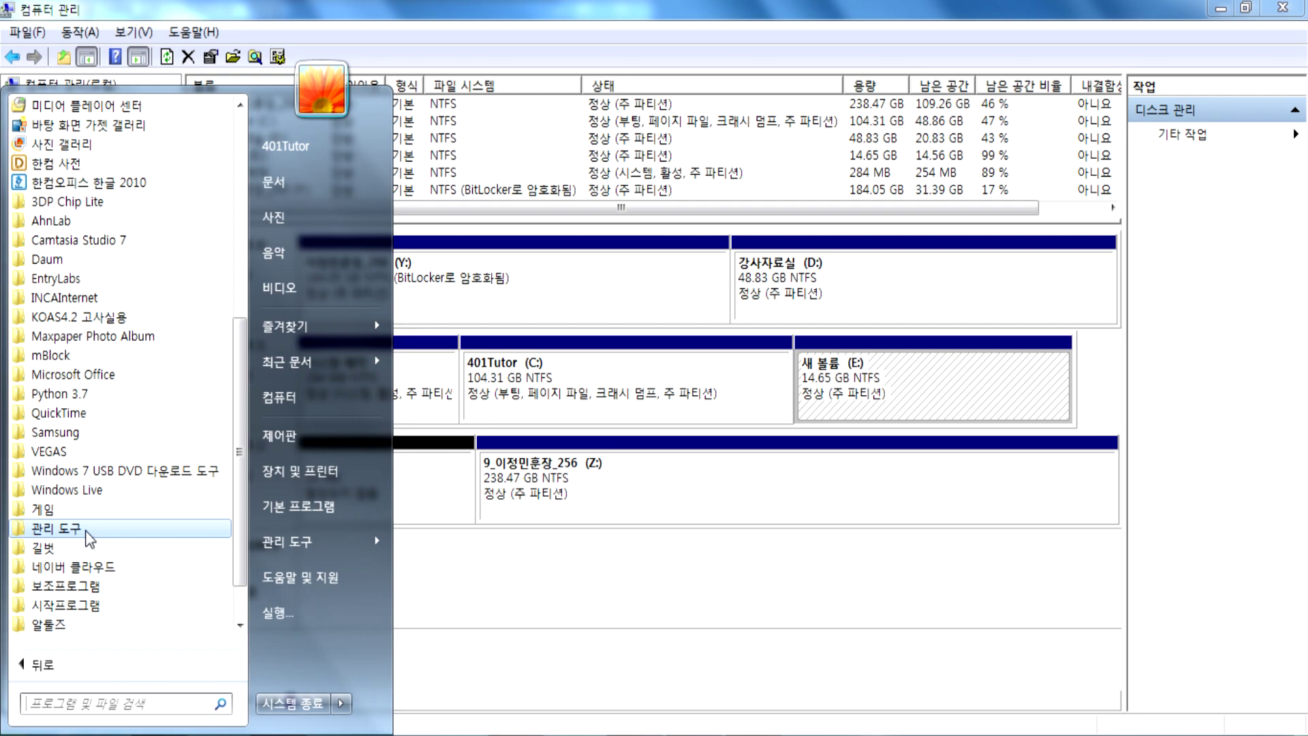
left_click(79, 587)
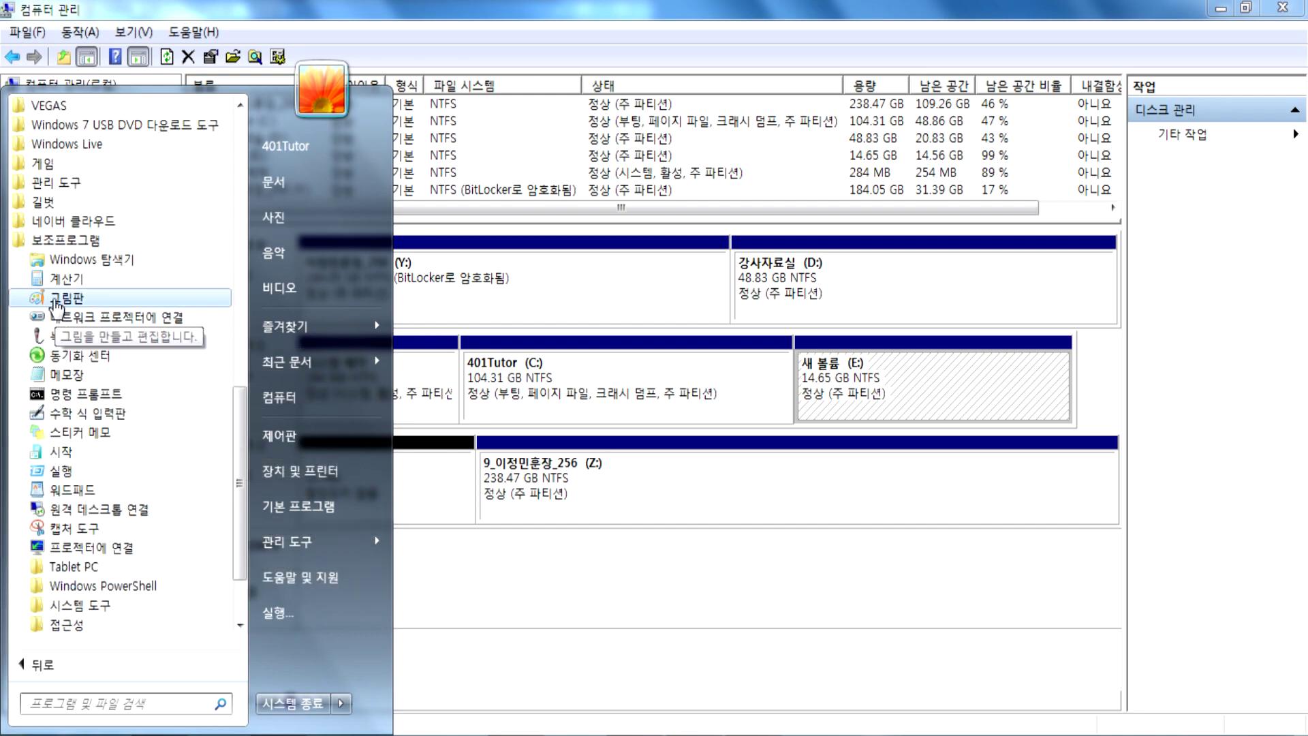
left_click(56, 299)
Draw a black disk outline with a divider, a circled X section and a C label.
mouse_move(133, 209)
left_mouse_down()
mouse_move(739, 225)
mouse_move(988, 377)
mouse_move(195, 365)
mouse_move(135, 200)
left_mouse_up()
left_click_drag(638, 227, 647, 413)
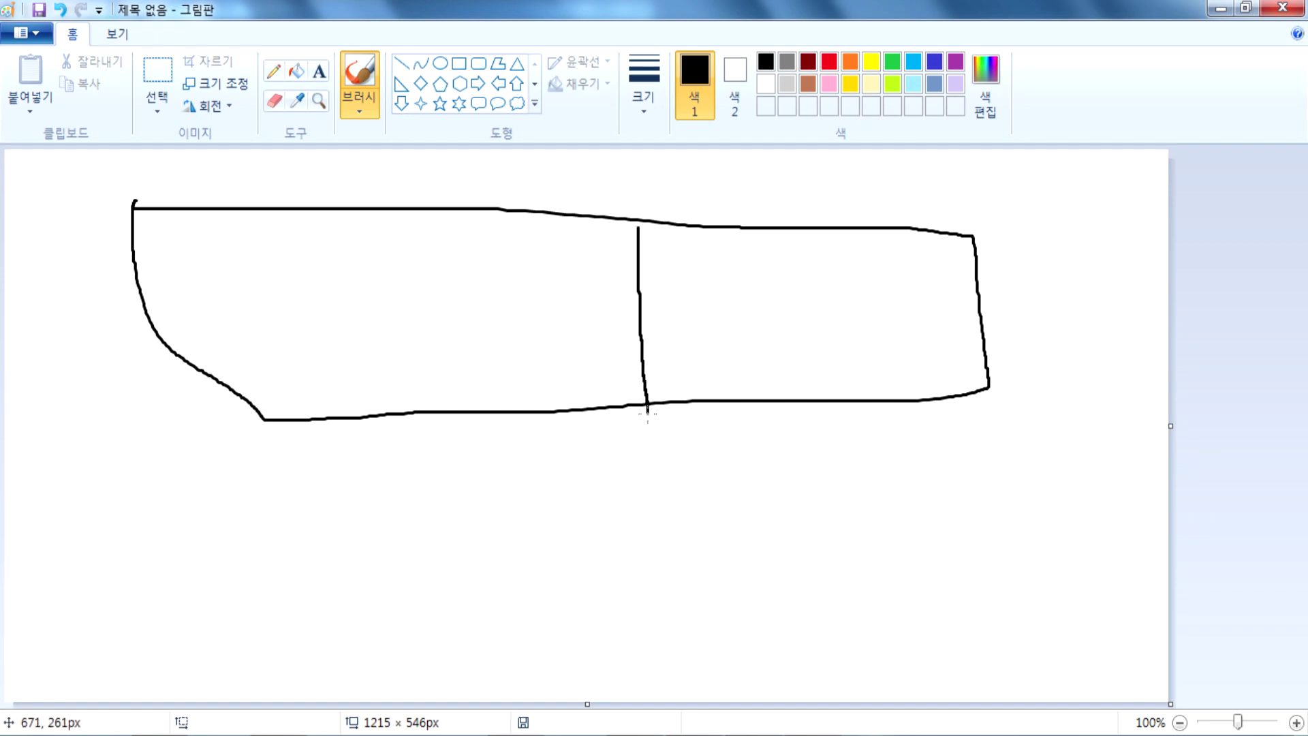
left_click_drag(796, 285, 769, 317)
left_click_drag(767, 288, 798, 319)
mouse_move(414, 277)
left_mouse_down()
mouse_move(363, 288)
mouse_move(410, 304)
left_mouse_up()
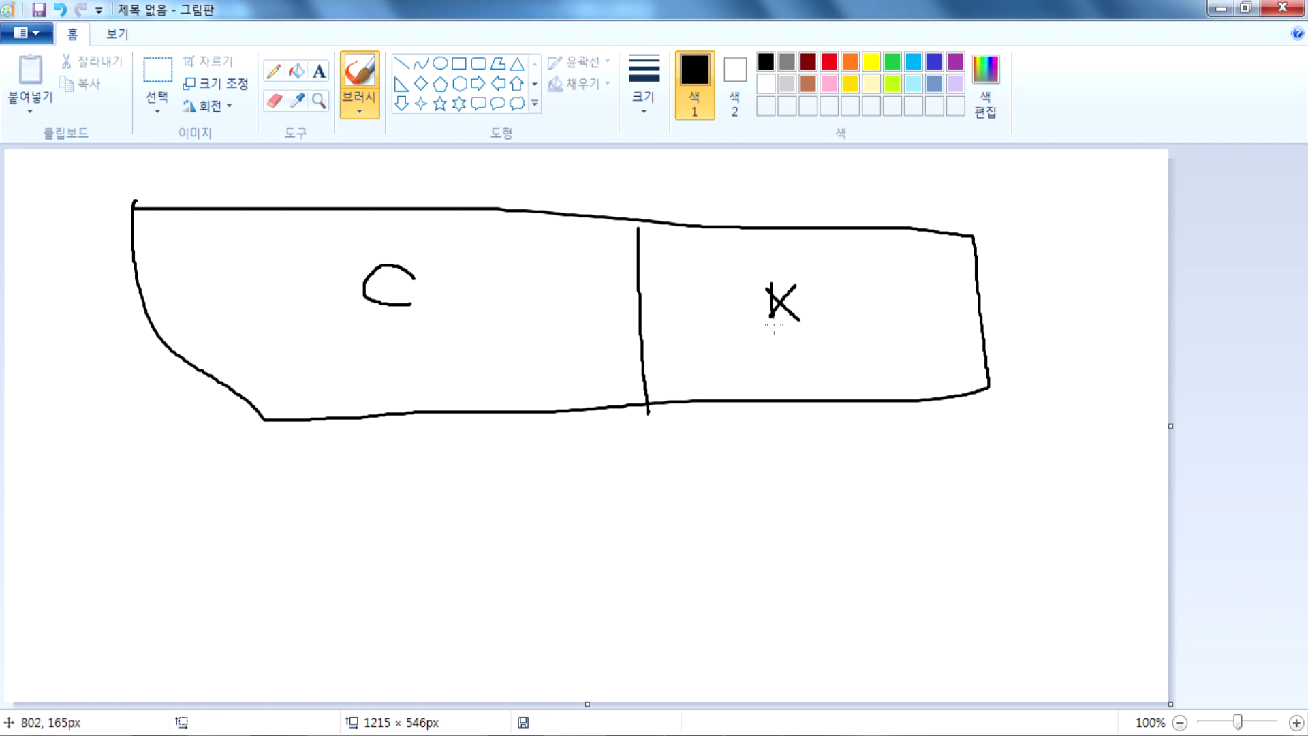
mouse_move(772, 282)
left_mouse_down()
mouse_move(797, 337)
mouse_move(777, 336)
left_mouse_up()
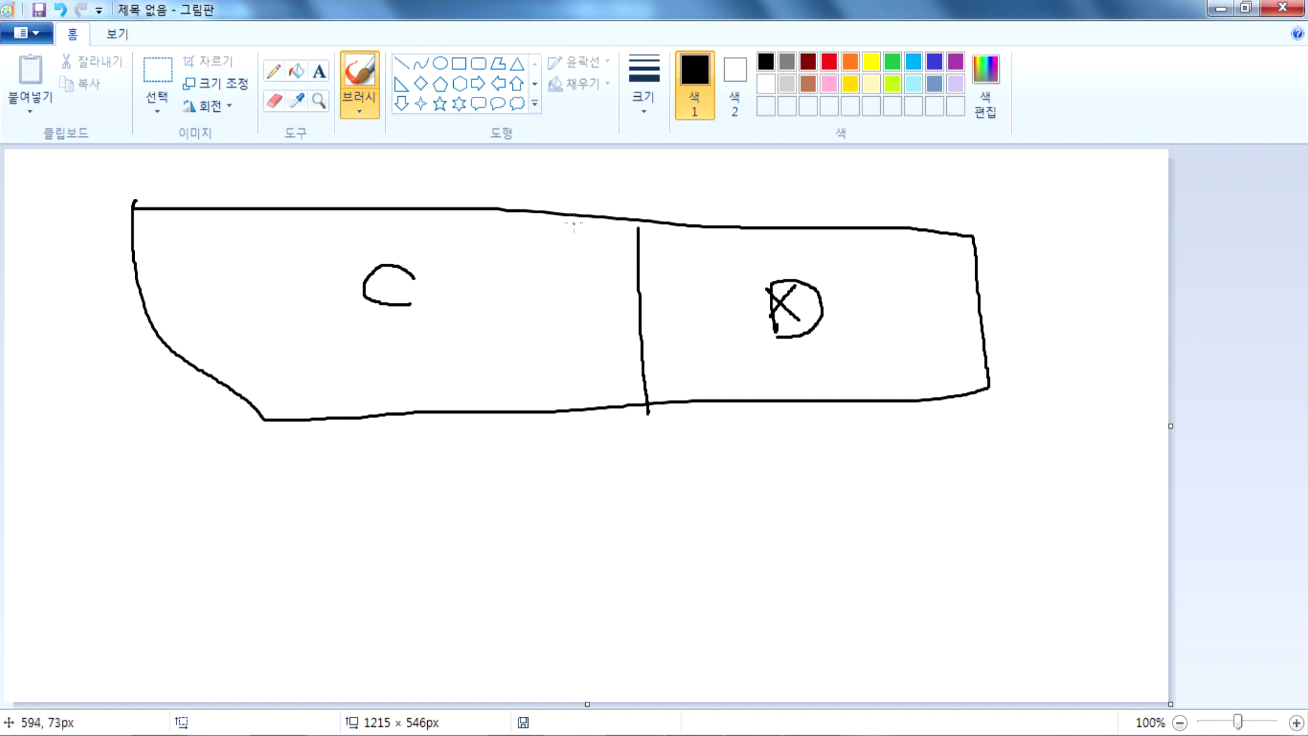
Add a narrow E section, a curved arrow over the divider and another X.
left_click_drag(560, 215, 573, 412)
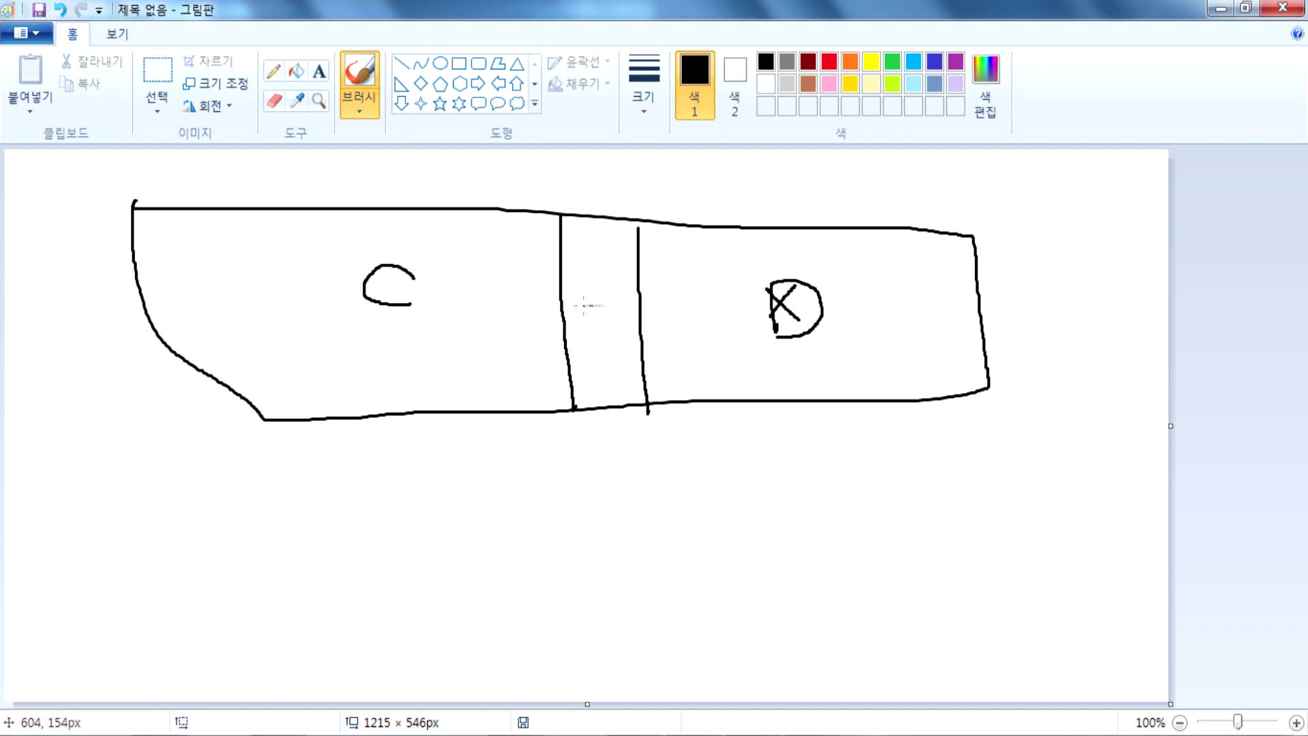
left_click_drag(582, 306, 611, 358)
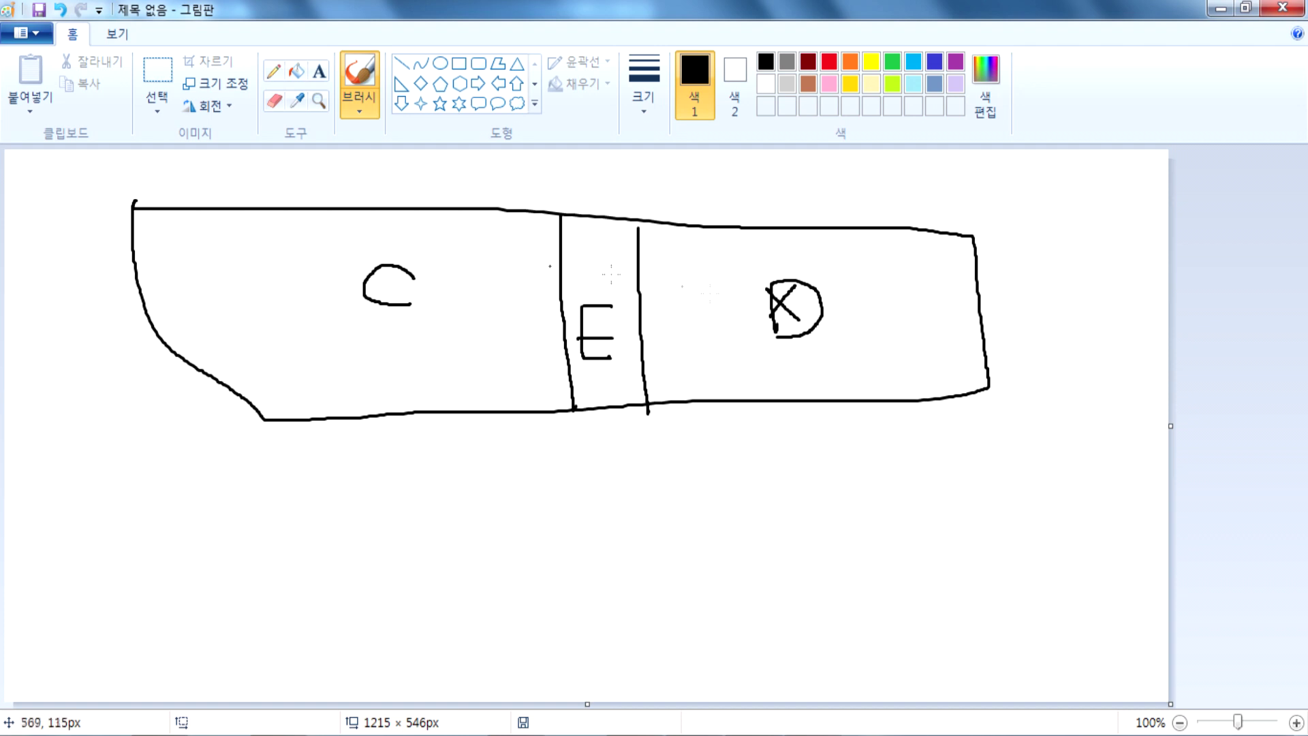
mouse_move(698, 259)
left_mouse_down()
mouse_move(606, 269)
mouse_move(636, 269)
mouse_move(621, 289)
mouse_move(626, 361)
left_mouse_up()
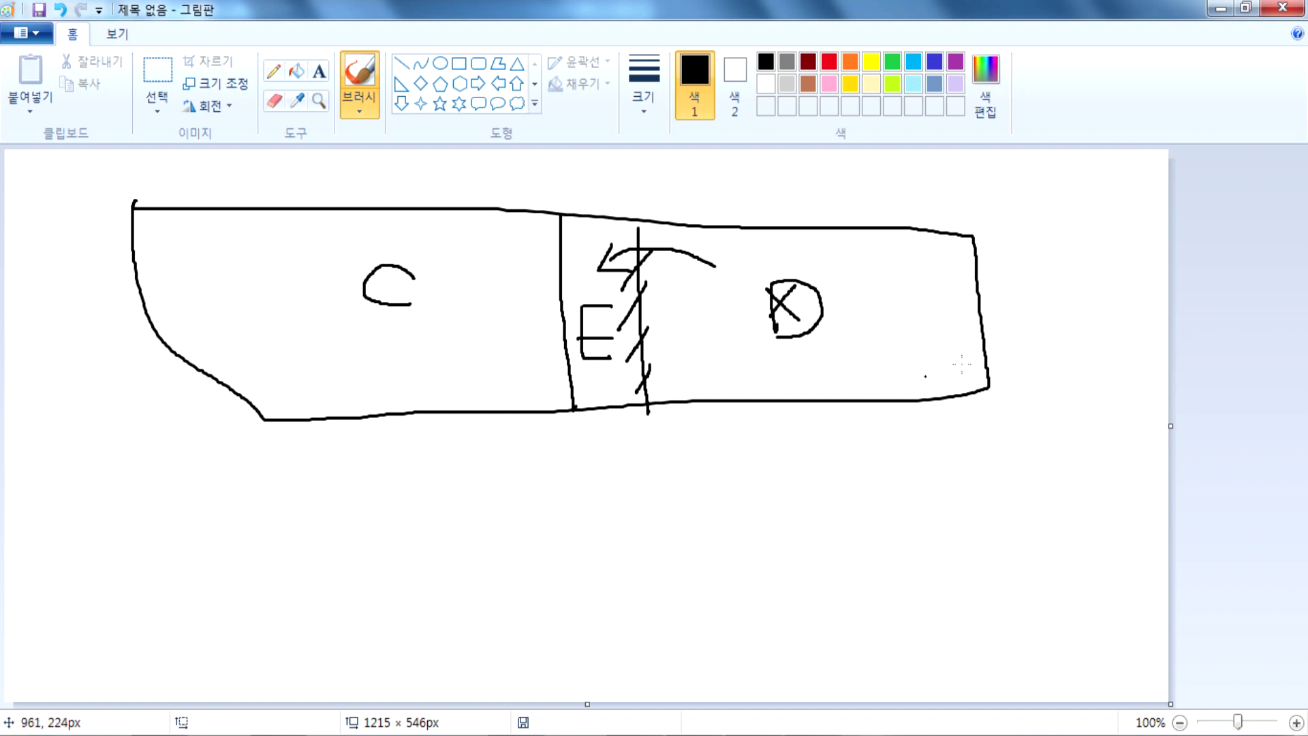
left_click_drag(724, 303, 664, 348)
left_click_drag(664, 300, 717, 352)
Draw a red hatched box extending the disk's right end.
left_click(830, 64)
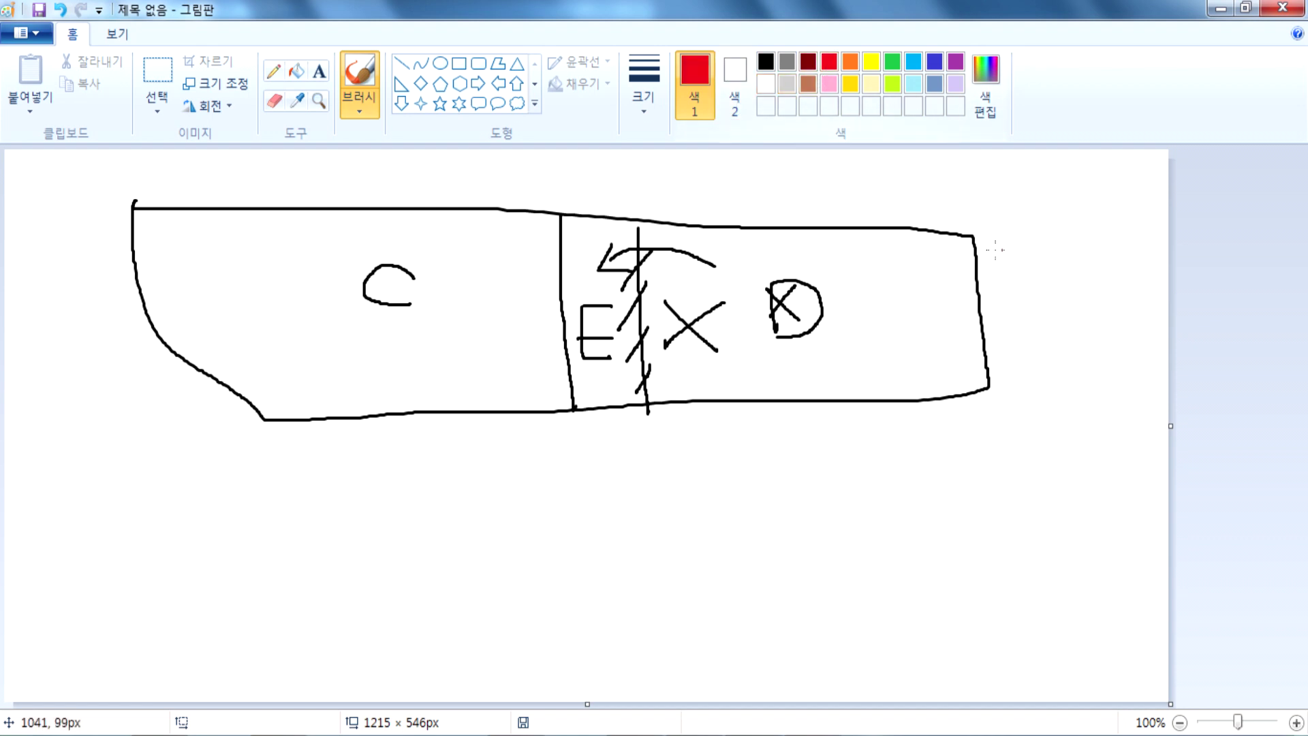
mouse_move(967, 233)
left_mouse_down()
mouse_move(1052, 238)
mouse_move(1063, 383)
mouse_move(976, 403)
left_mouse_up()
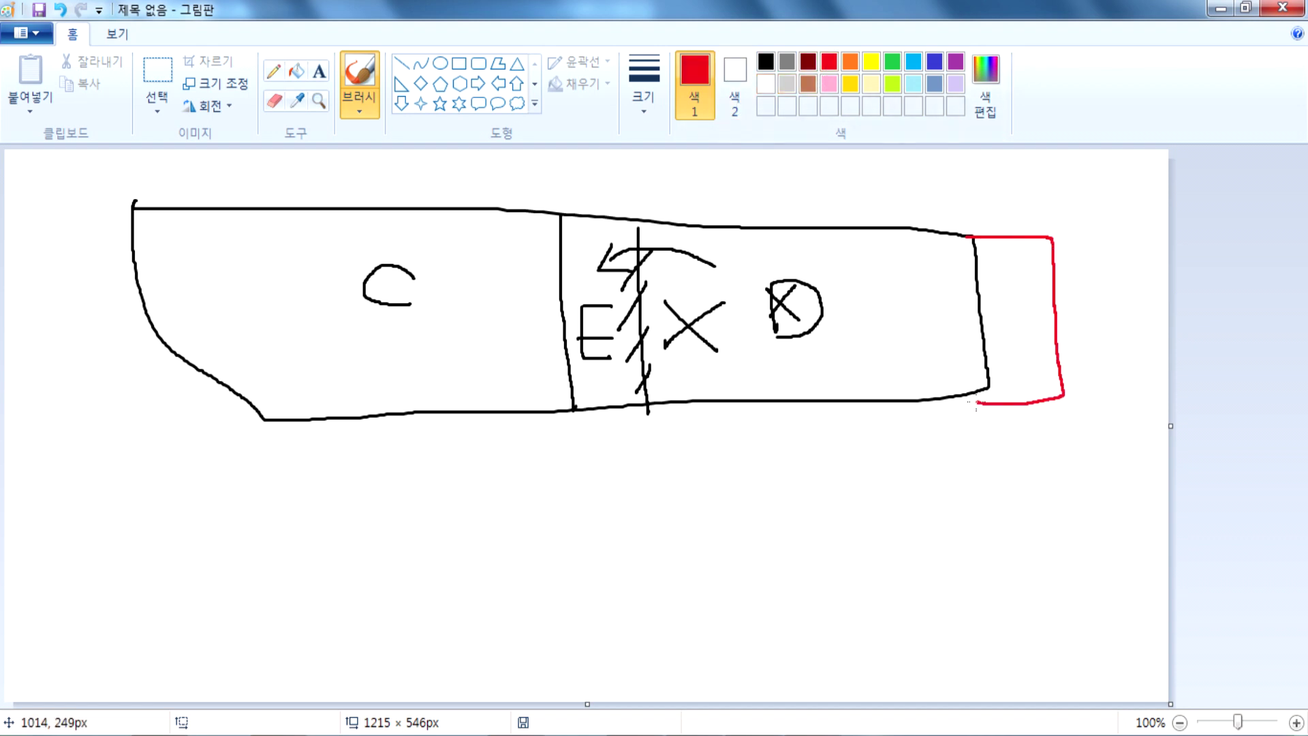
mouse_move(984, 251)
left_mouse_down()
mouse_move(947, 288)
mouse_move(959, 322)
left_mouse_up()
left_click_drag(1000, 320, 973, 344)
left_click_drag(1004, 353, 990, 378)
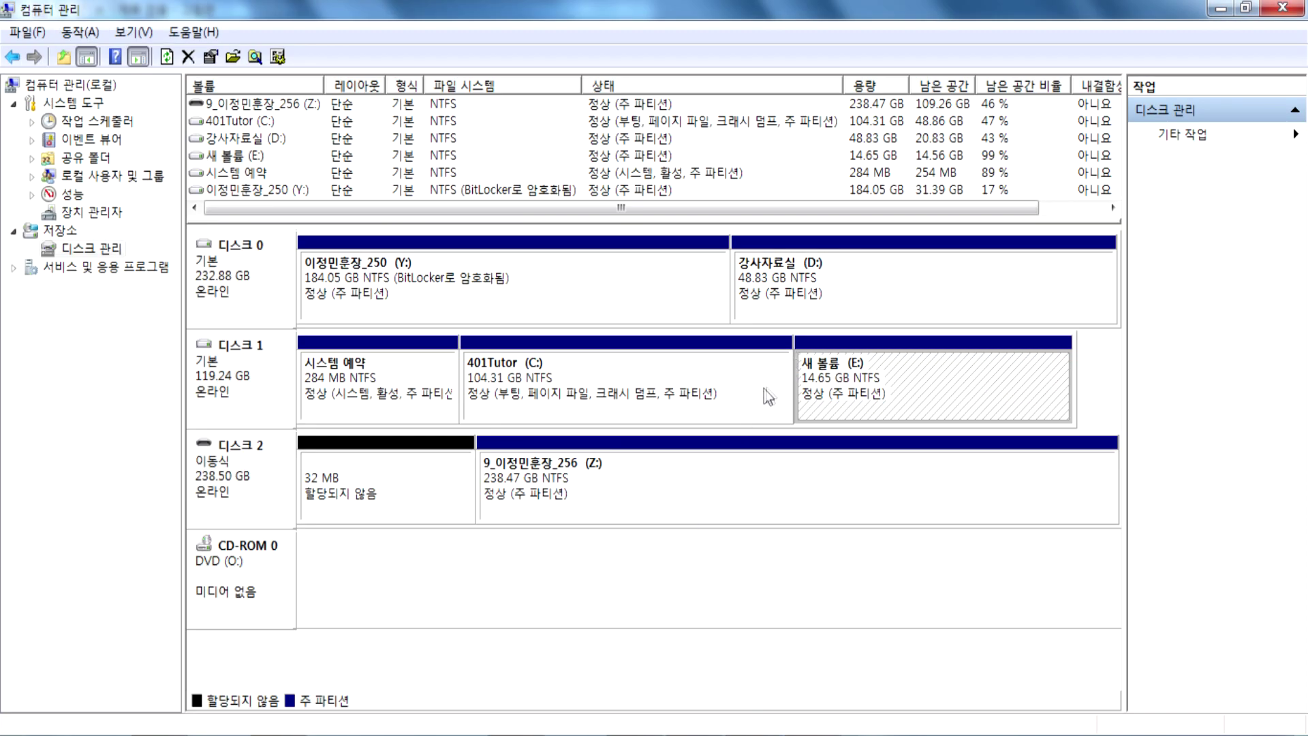
left_click(765, 395)
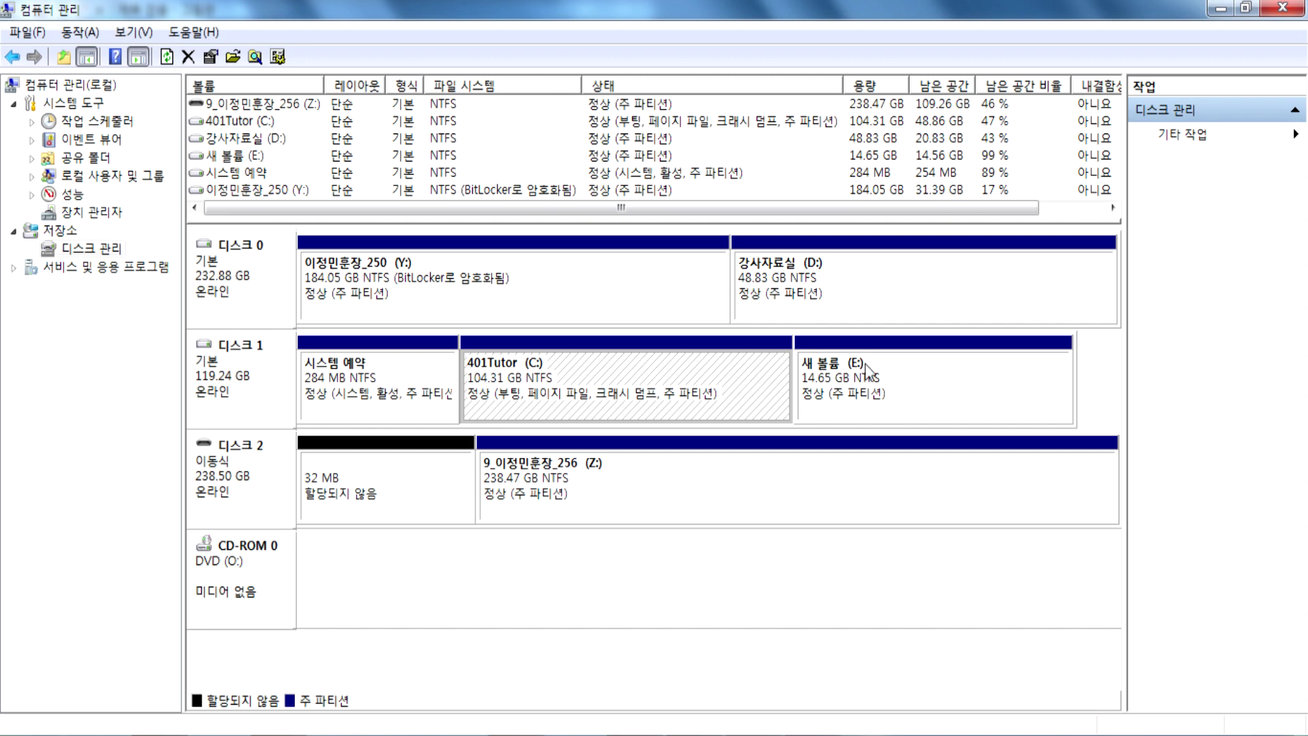
left_click(862, 381)
left_click(750, 395)
left_click(860, 394)
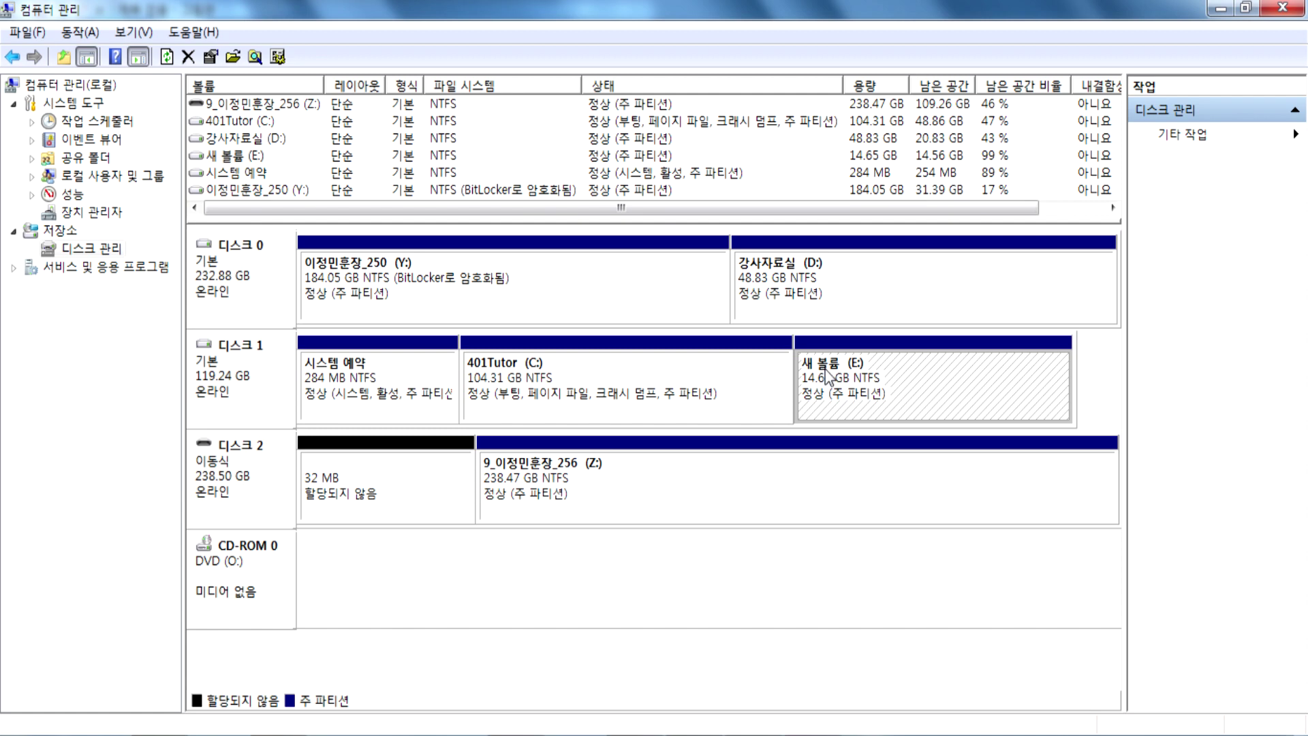
left_click(662, 374)
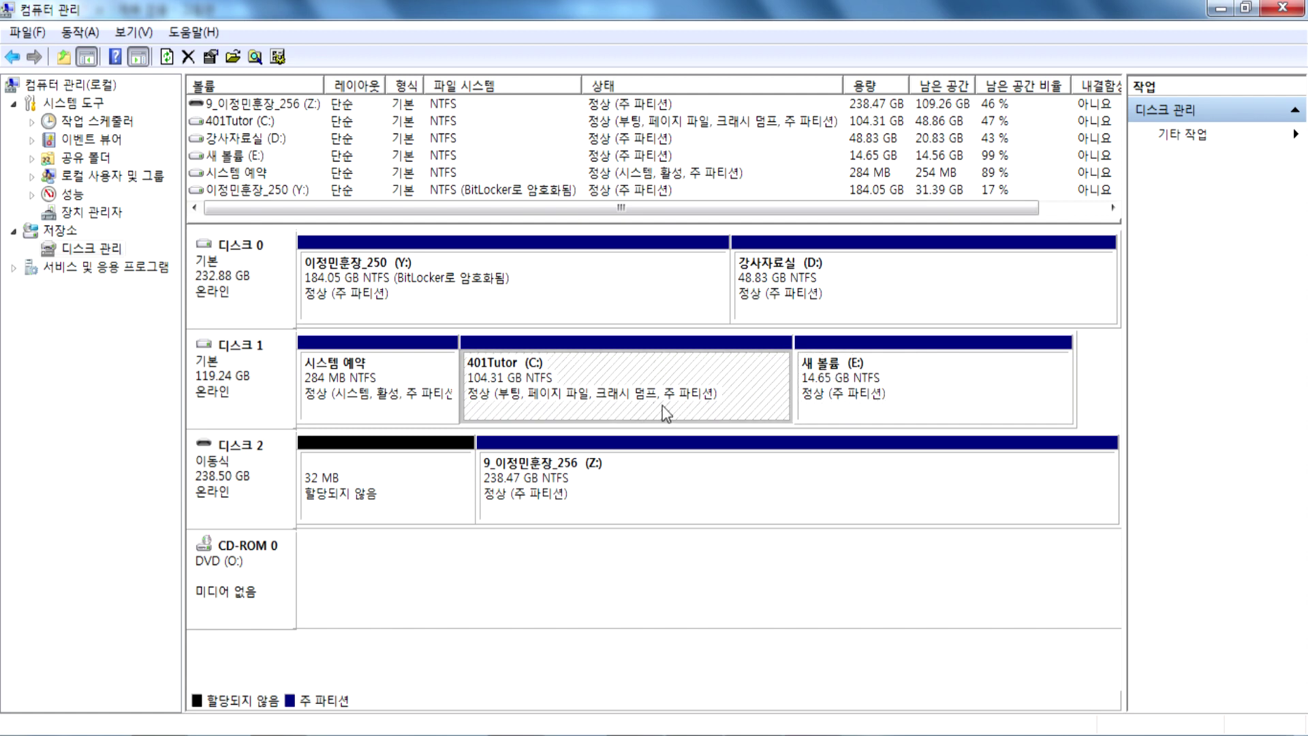
left_click(824, 378)
left_click(761, 395)
left_click(890, 377)
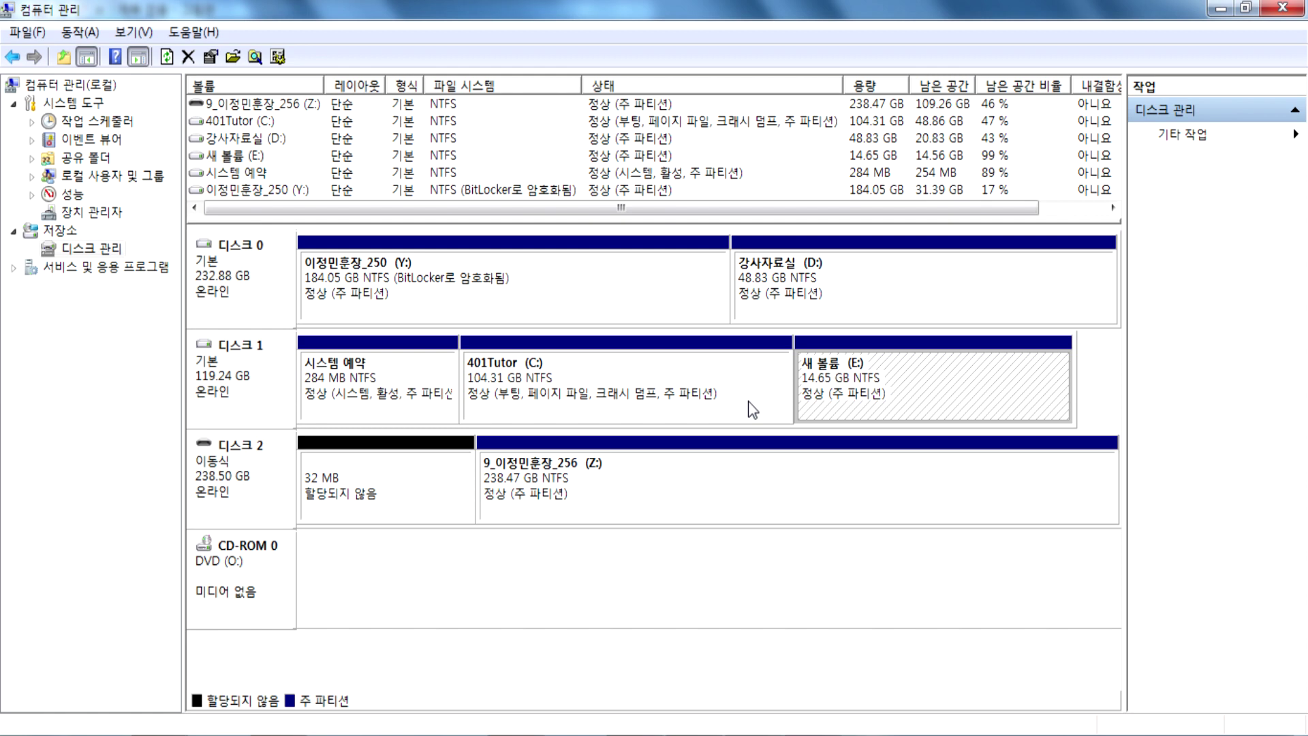
Shrink the E: volume by 5000 MB, leaving 4.88 GB unallocated.
right_click(936, 368)
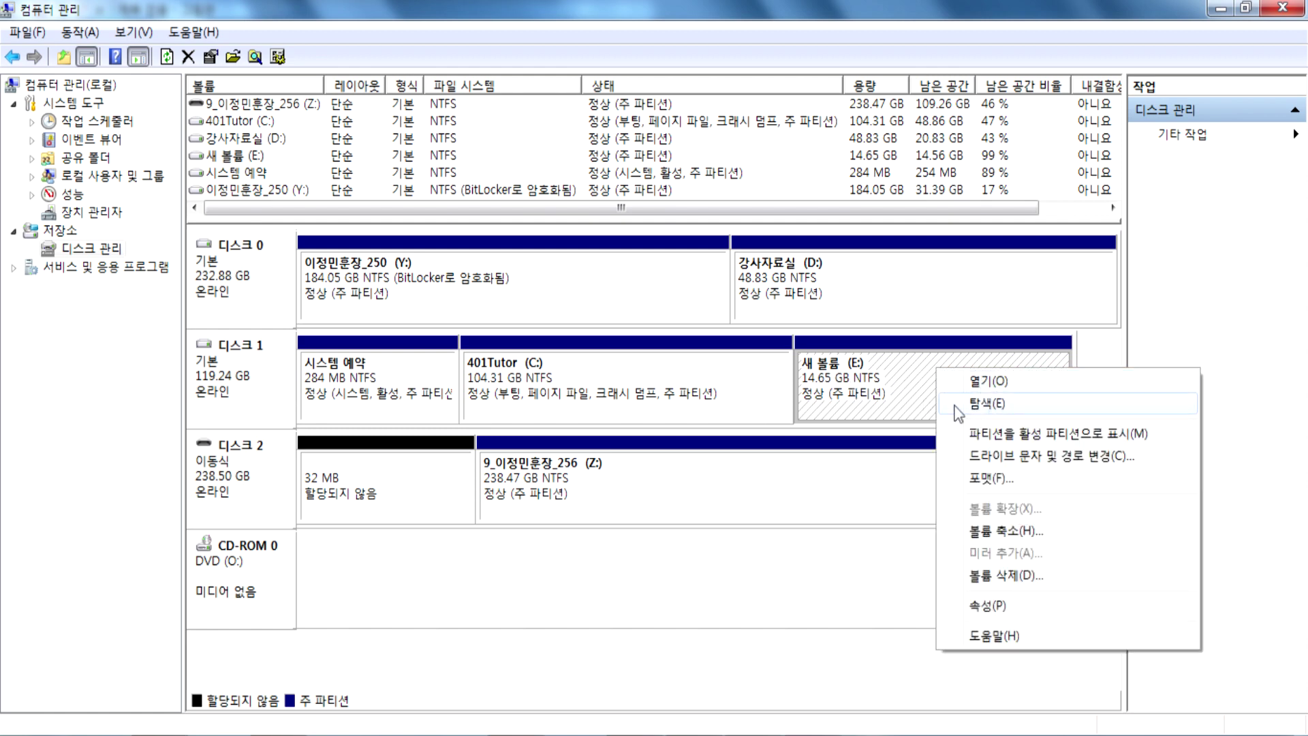
left_click(984, 532)
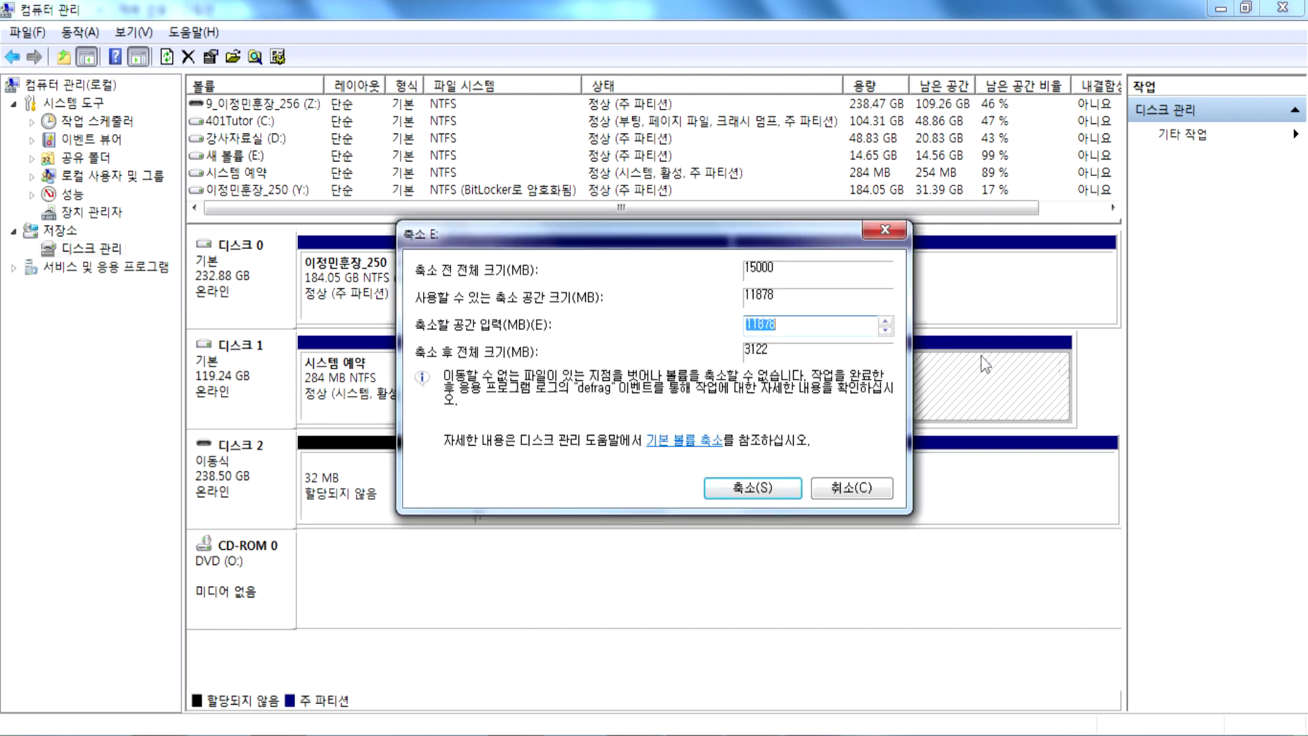
type("50000")
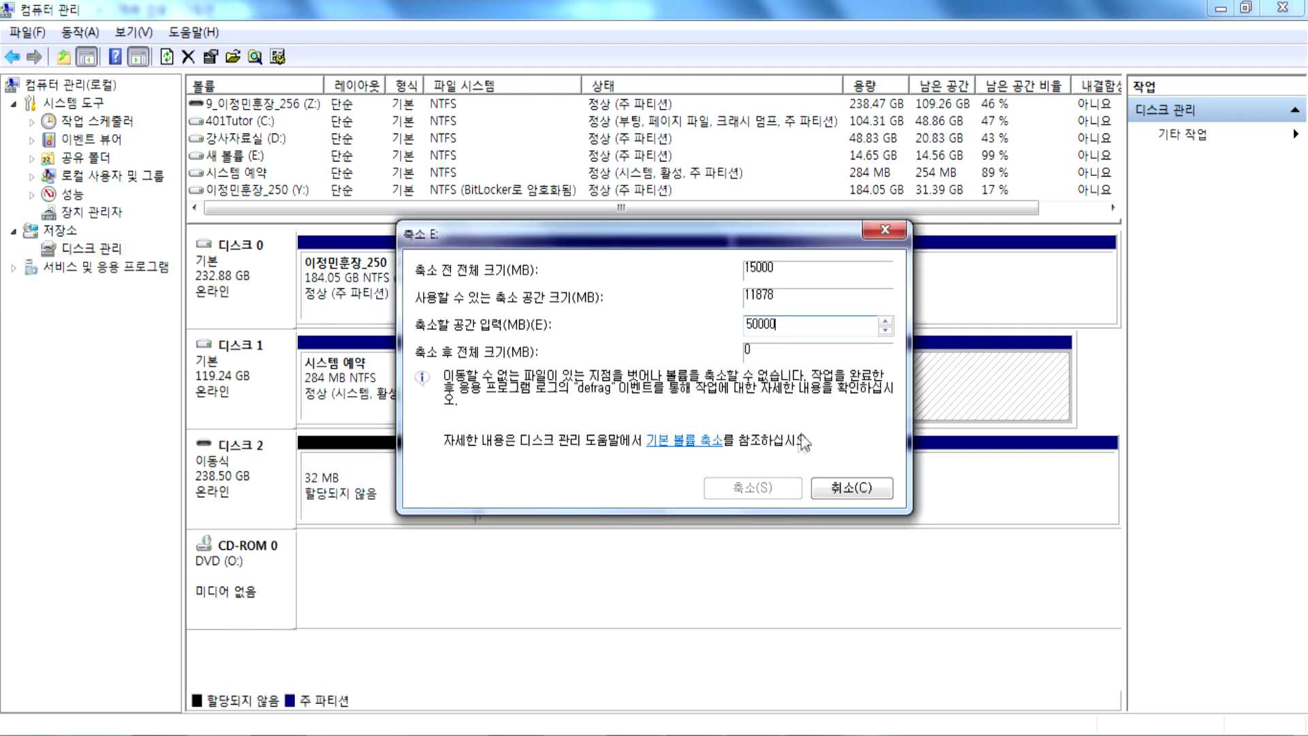
key("BackSpace")
left_click(756, 488)
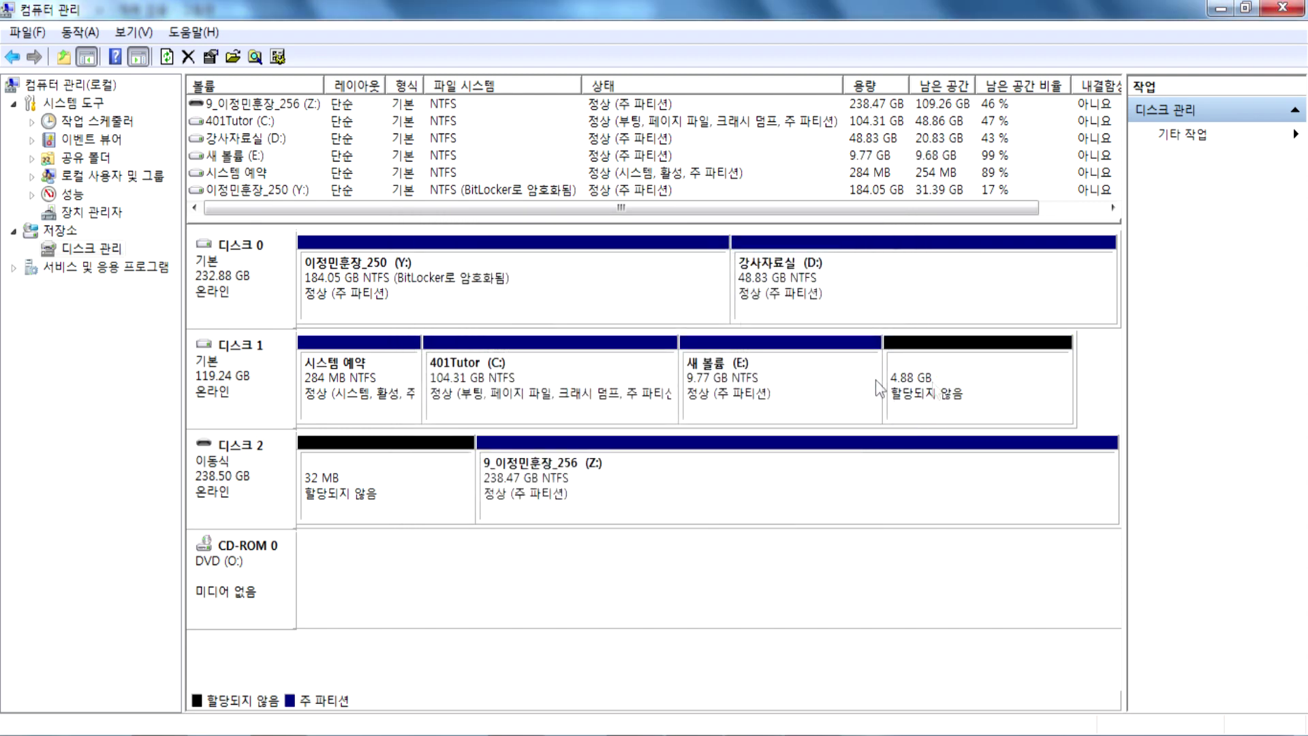
Create NTFS volume F: from the 4.88 GB unallocated space with default settings.
right_click(942, 381)
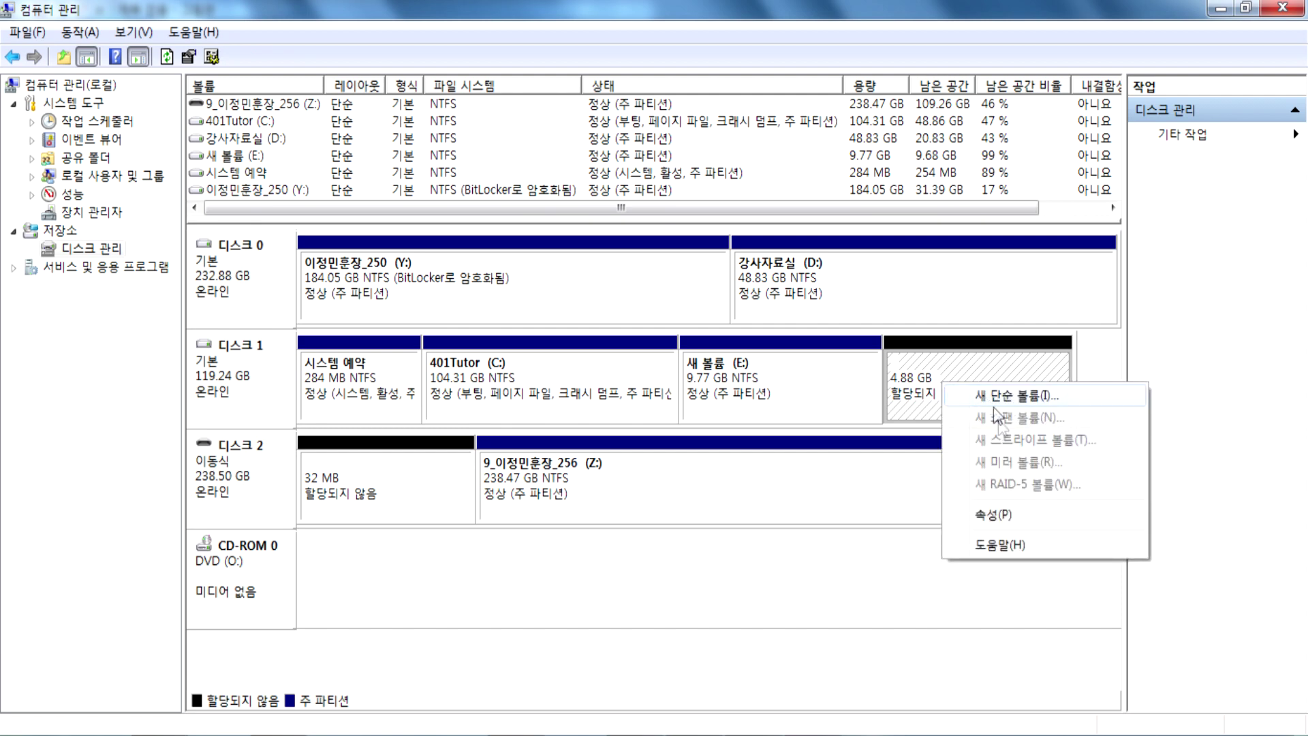
left_click(1008, 395)
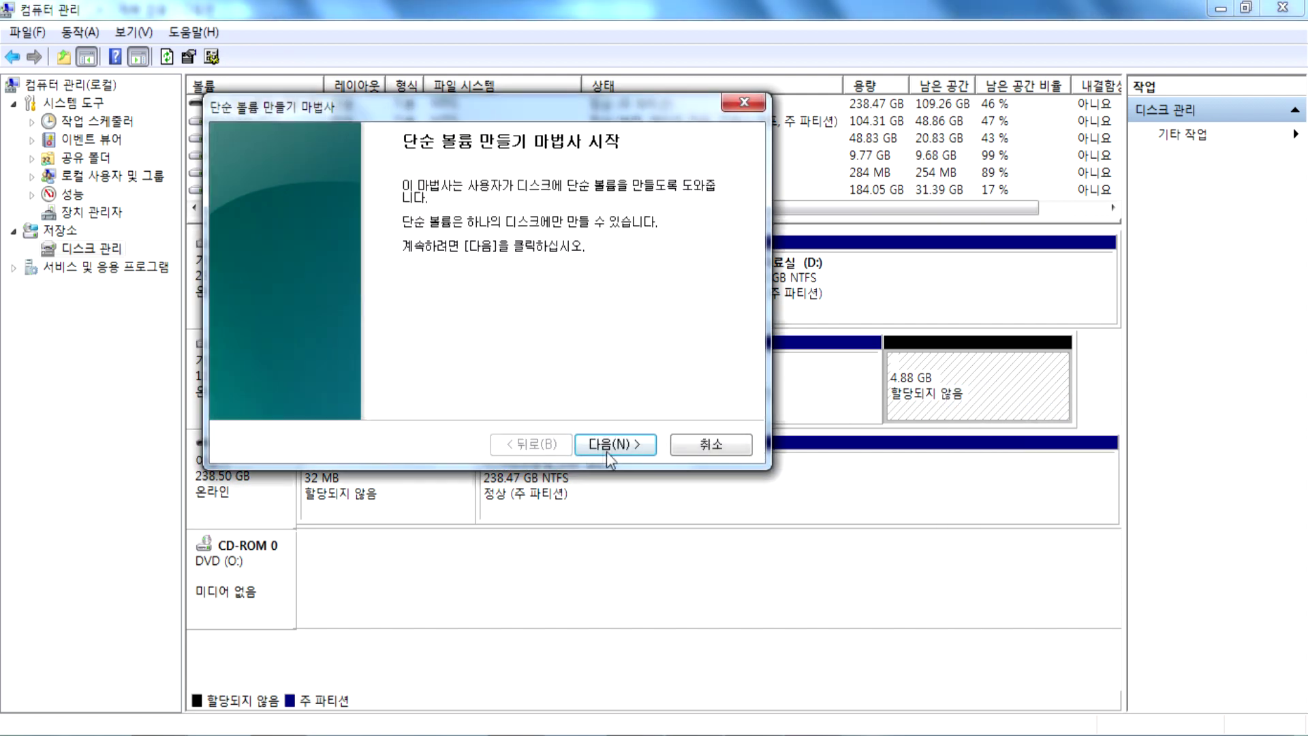
left_click(623, 444)
left_click(625, 443)
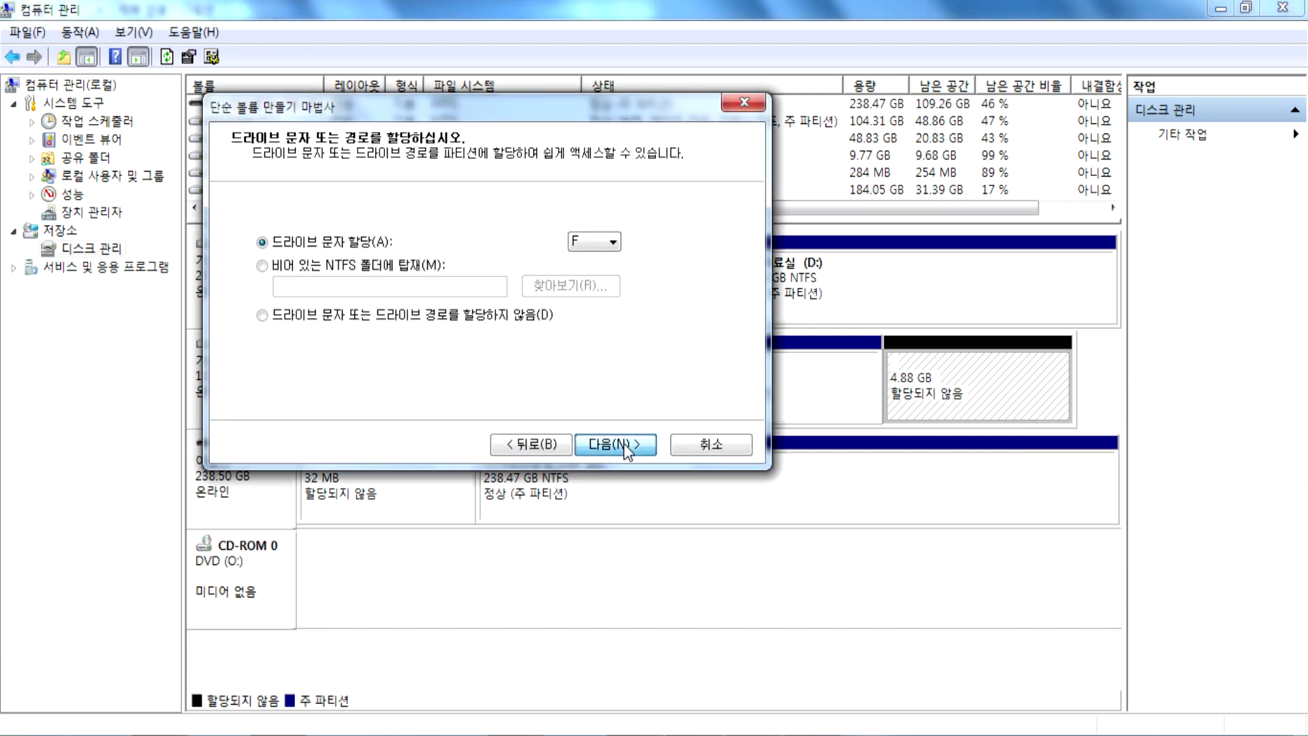
left_click(628, 445)
left_click(633, 447)
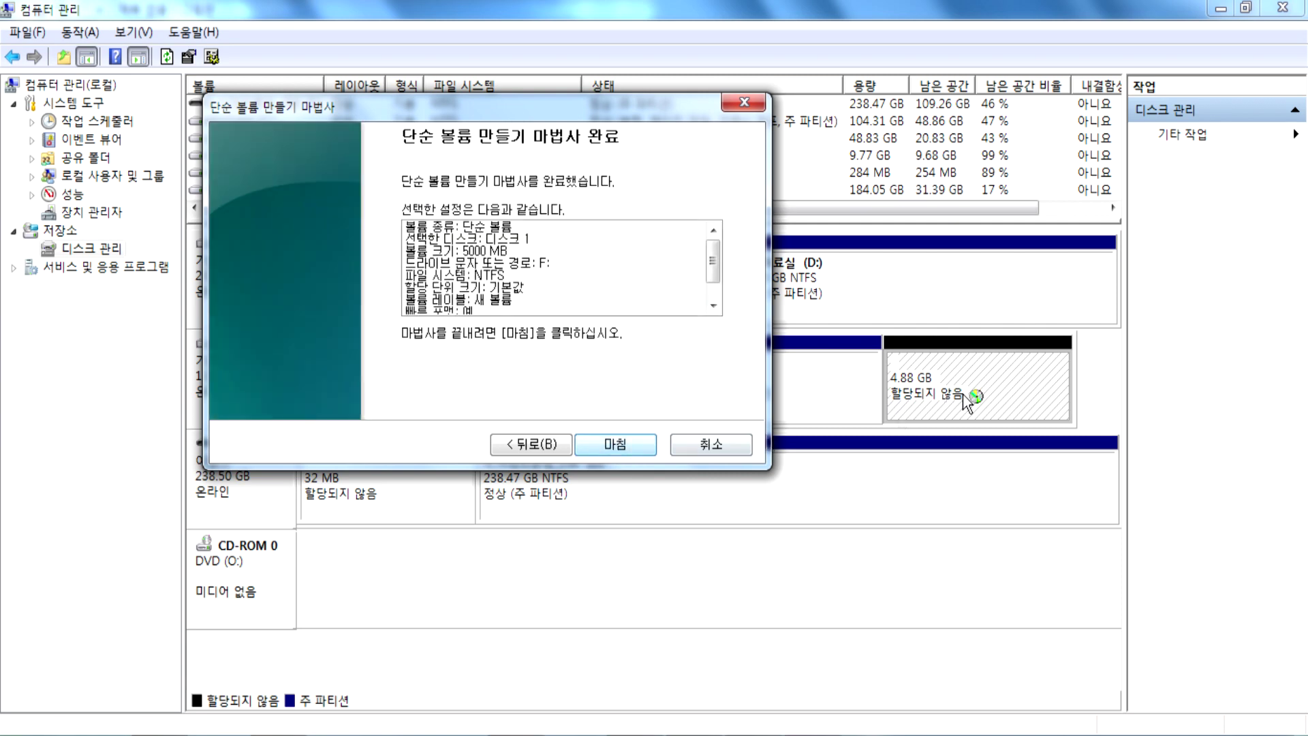
left_click(615, 444)
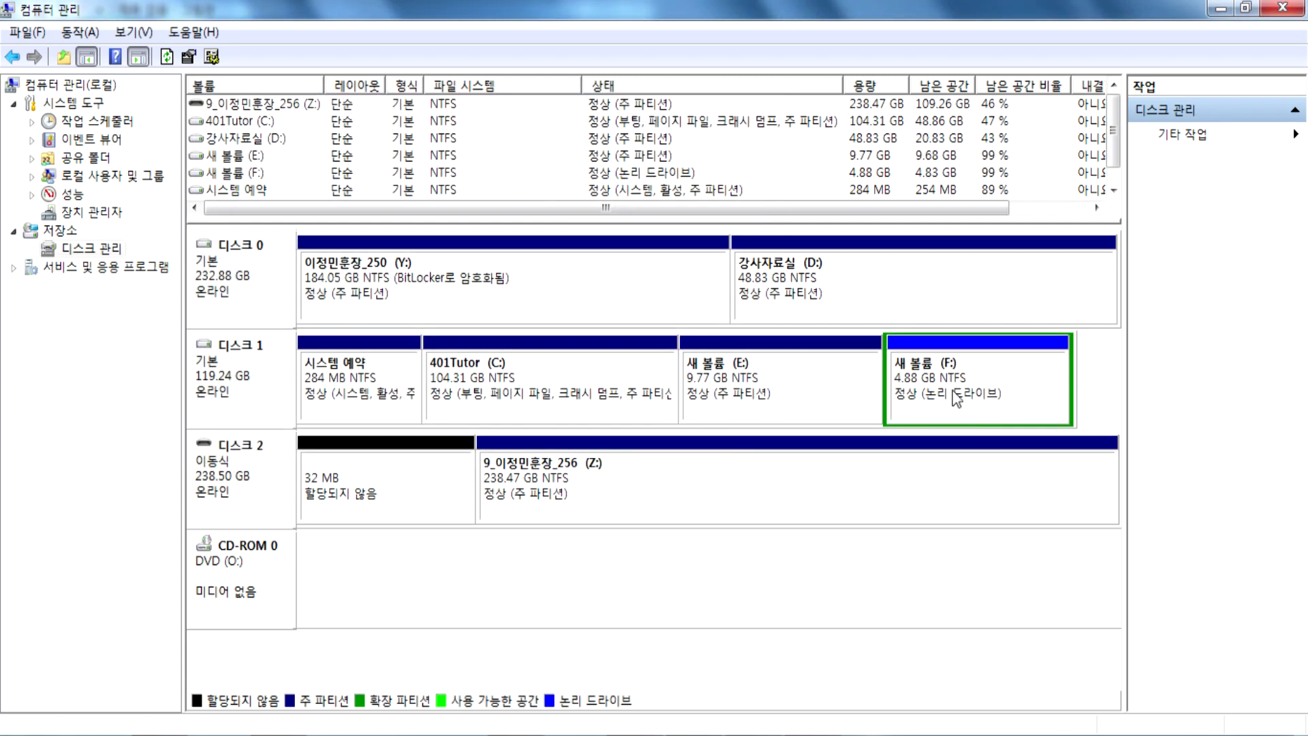
Compare the F:, E: and 401Tutor (C:) volumes by selecting each in turn.
left_click(958, 399)
left_click(808, 398)
left_click(940, 385)
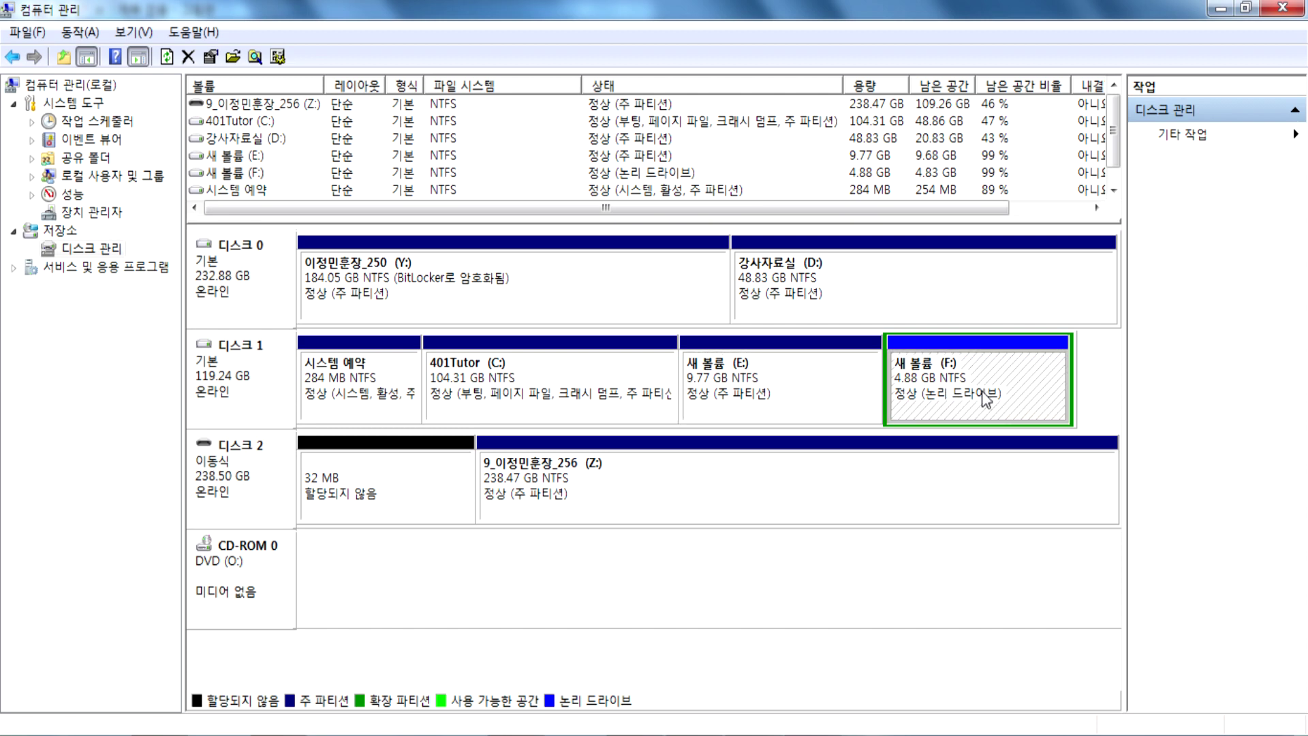
left_click(595, 393)
left_click(771, 375)
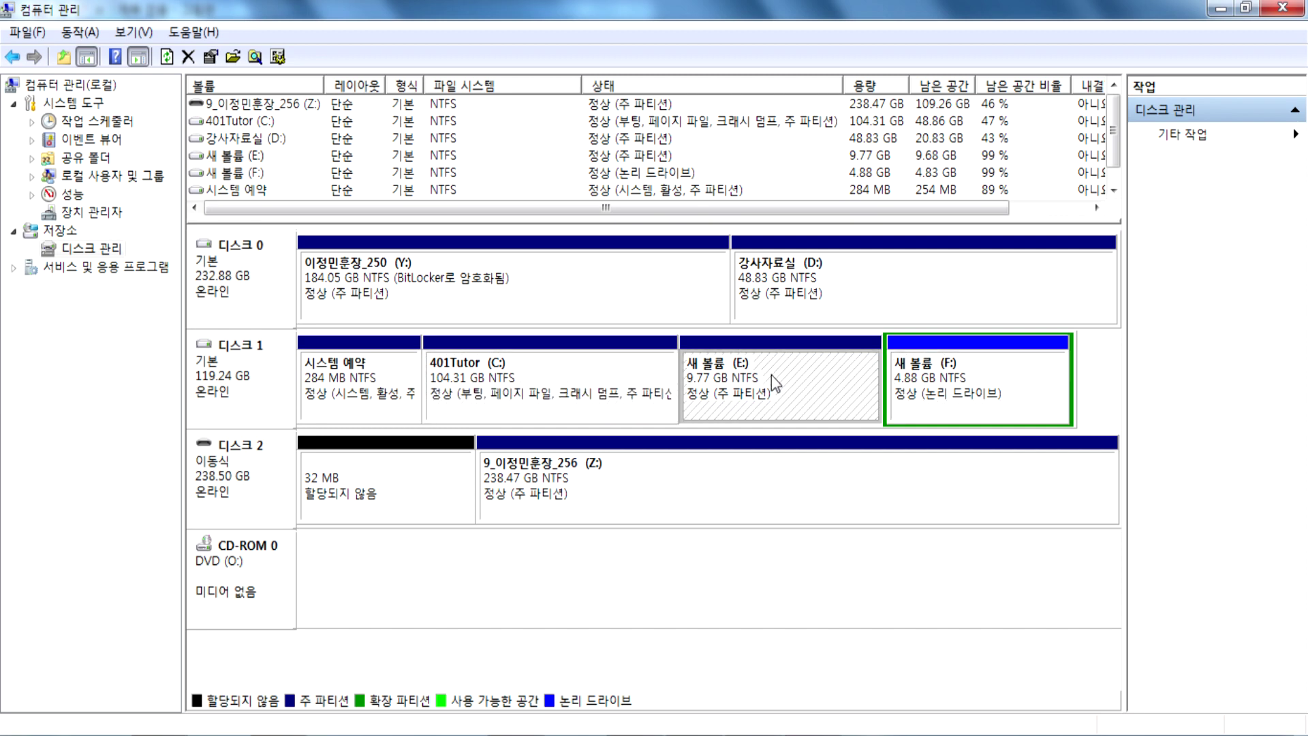
left_click(598, 376)
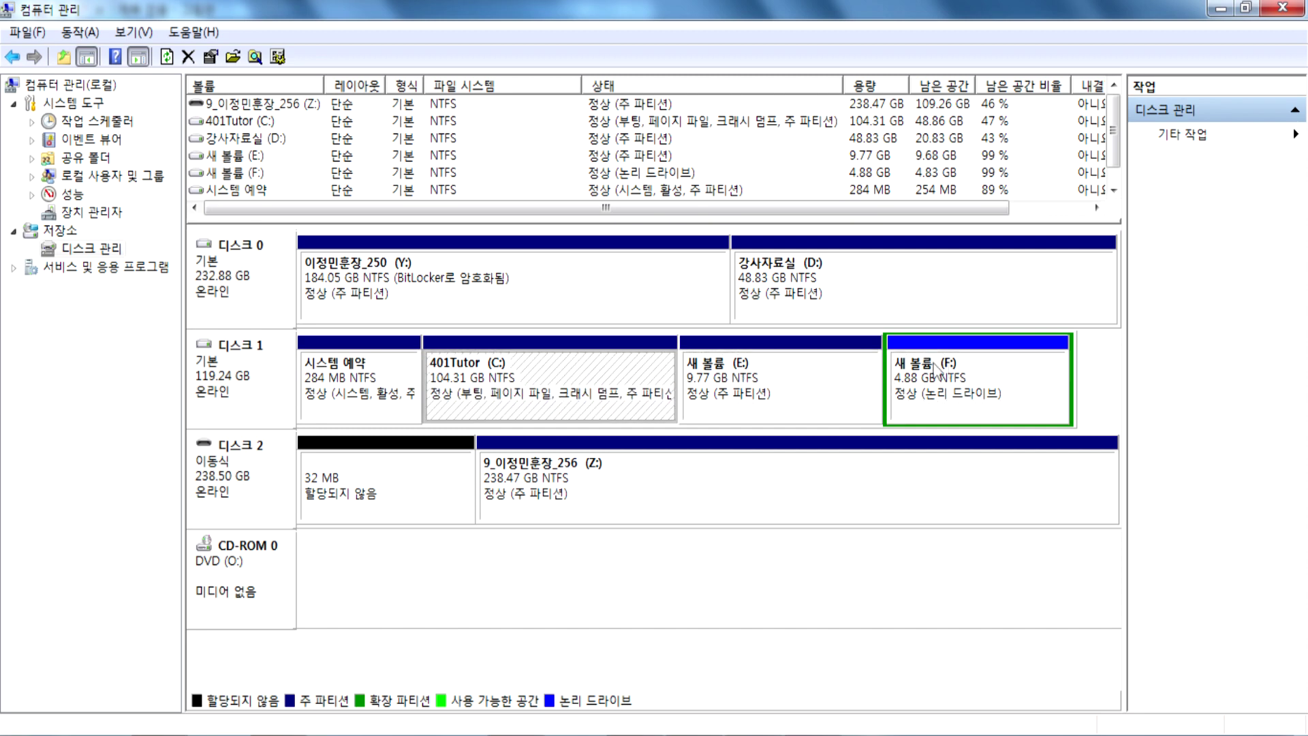
left_click(971, 362)
Clear the whole Paint sketch and return to a black brush.
key("alt+Tab")
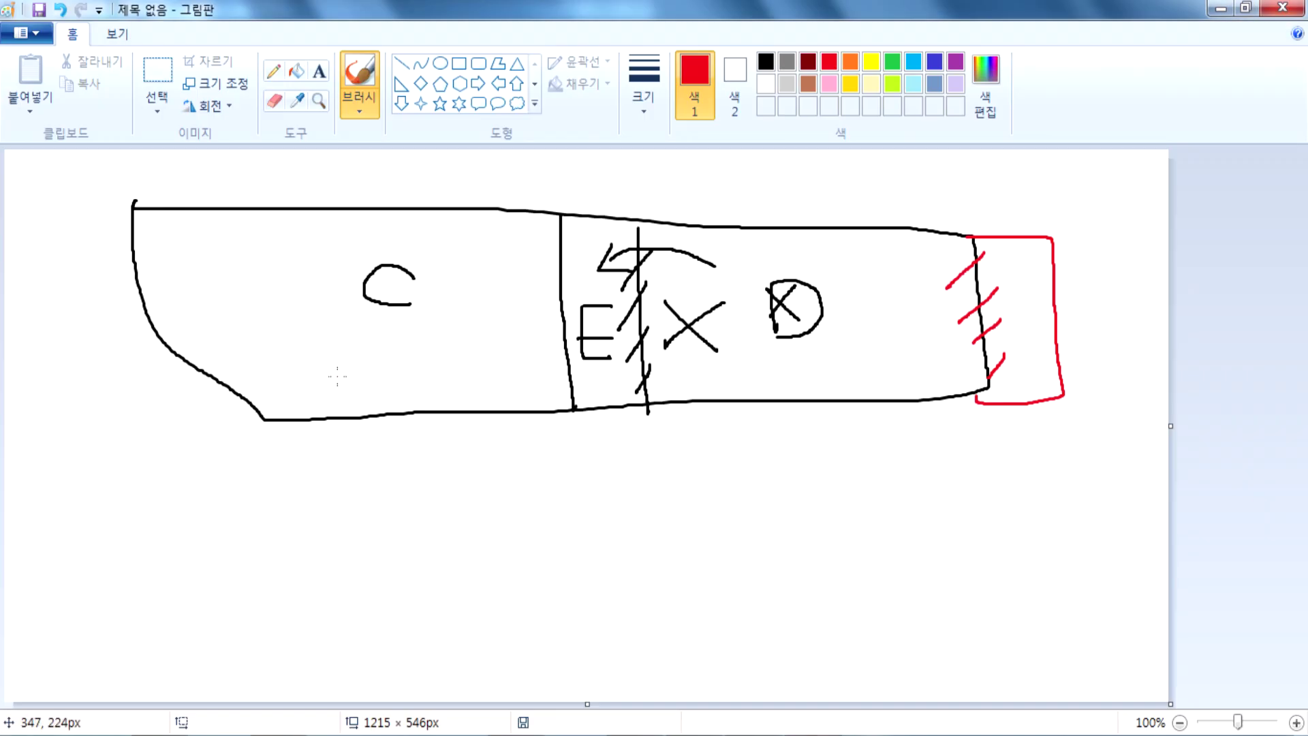
key("ctrl+a")
key("Delete")
left_click(766, 62)
left_click(360, 79)
Draw a three-cell disk diagram labelled C, D and E.
mouse_move(152, 199)
left_mouse_down()
mouse_move(159, 305)
mouse_move(836, 320)
mouse_move(1005, 186)
mouse_move(168, 189)
left_mouse_up()
left_click_drag(498, 178, 507, 309)
left_click_drag(799, 179, 800, 318)
mouse_move(380, 219)
left_mouse_down()
mouse_move(334, 255)
mouse_move(375, 272)
left_mouse_up()
mouse_move(674, 211)
left_mouse_down()
mouse_move(667, 277)
mouse_move(682, 268)
left_mouse_up()
left_click_drag(897, 214, 946, 214)
mouse_move(900, 216)
left_mouse_down()
mouse_move(943, 281)
mouse_move(935, 245)
left_mouse_up()
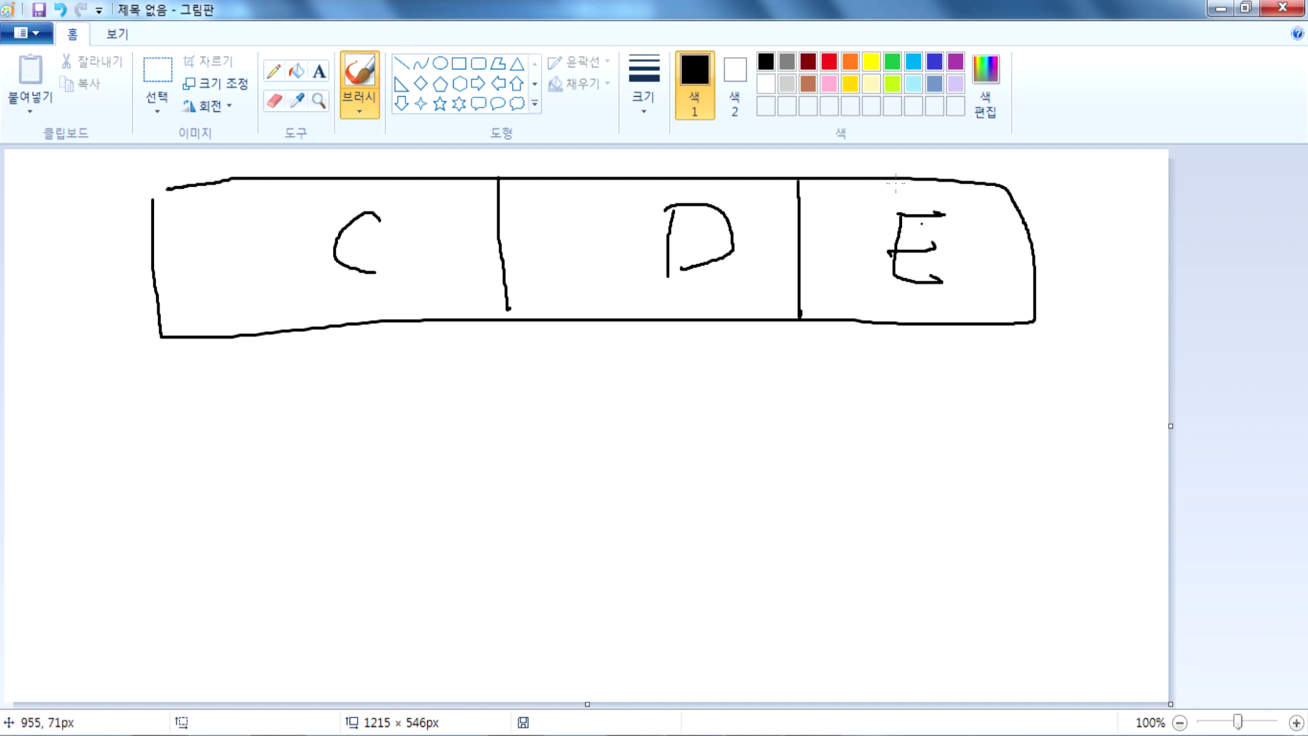
Add red arrows around C and D and a light-blue arrow looping around E.
left_click(829, 61)
mouse_move(605, 232)
left_mouse_down()
mouse_move(423, 224)
mouse_move(474, 255)
left_mouse_up()
mouse_move(515, 351)
left_mouse_down()
mouse_move(402, 350)
mouse_move(516, 150)
left_mouse_up()
mouse_move(664, 150)
left_mouse_down()
mouse_move(694, 326)
mouse_move(508, 368)
left_mouse_up()
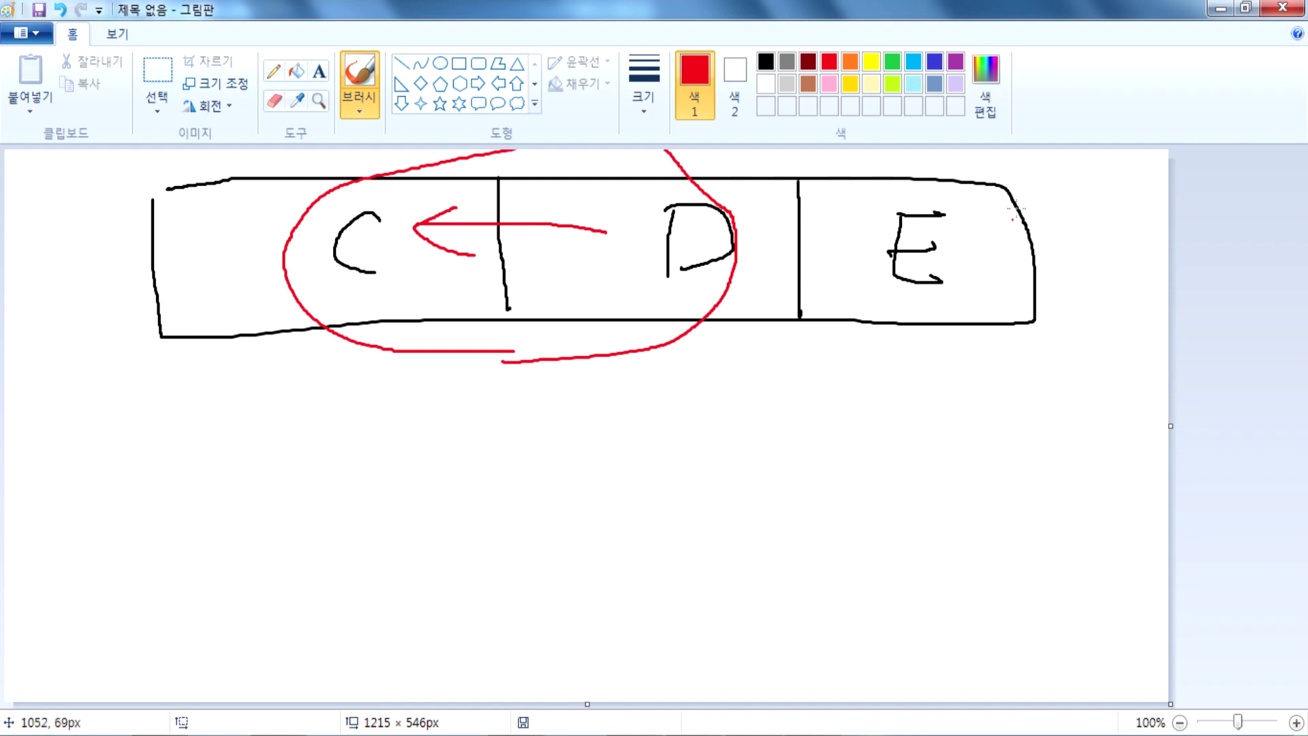
left_click(913, 62)
mouse_move(754, 244)
left_mouse_down()
mouse_move(855, 244)
mouse_move(833, 272)
left_mouse_up()
mouse_move(822, 393)
left_mouse_down()
mouse_move(646, 239)
mouse_move(1037, 199)
mouse_move(995, 349)
mouse_move(823, 368)
left_mouse_up()
mouse_move(864, 313)
left_mouse_down()
mouse_move(806, 354)
mouse_move(887, 368)
left_mouse_up()
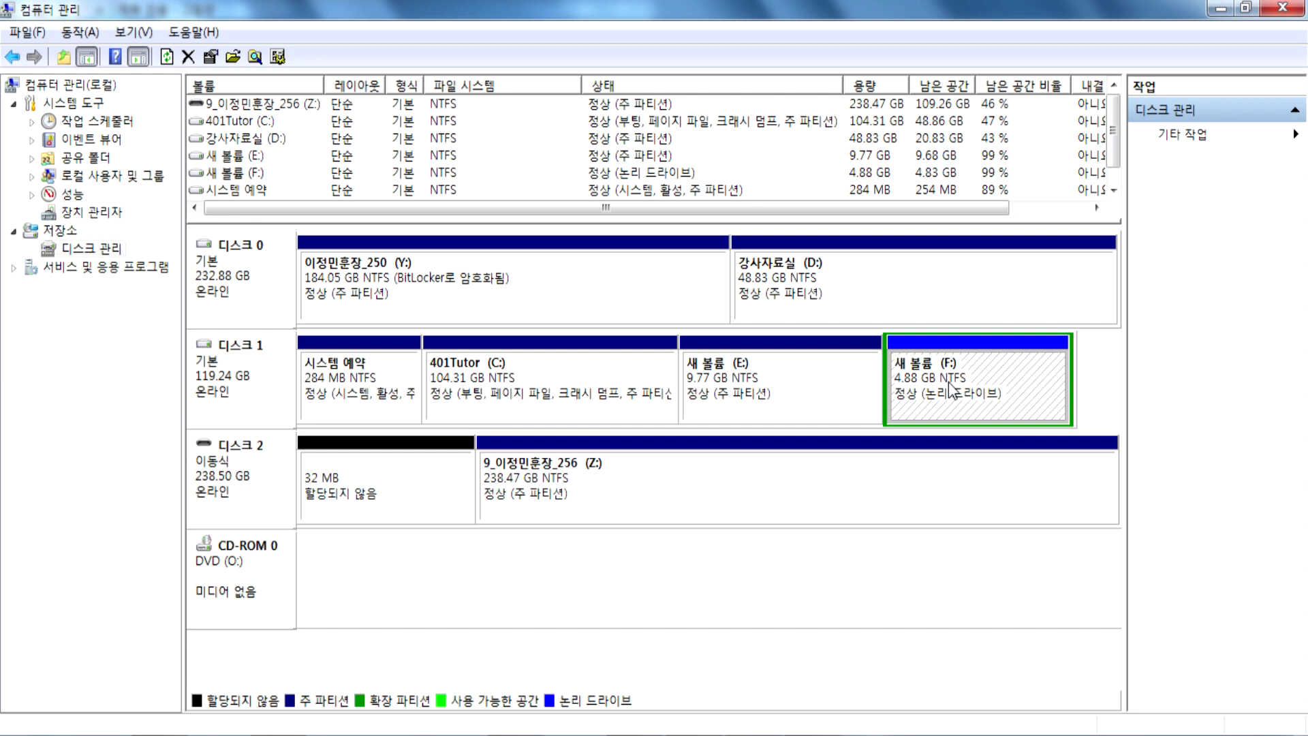
Delete the F: logical drive and confirm.
left_click(783, 387)
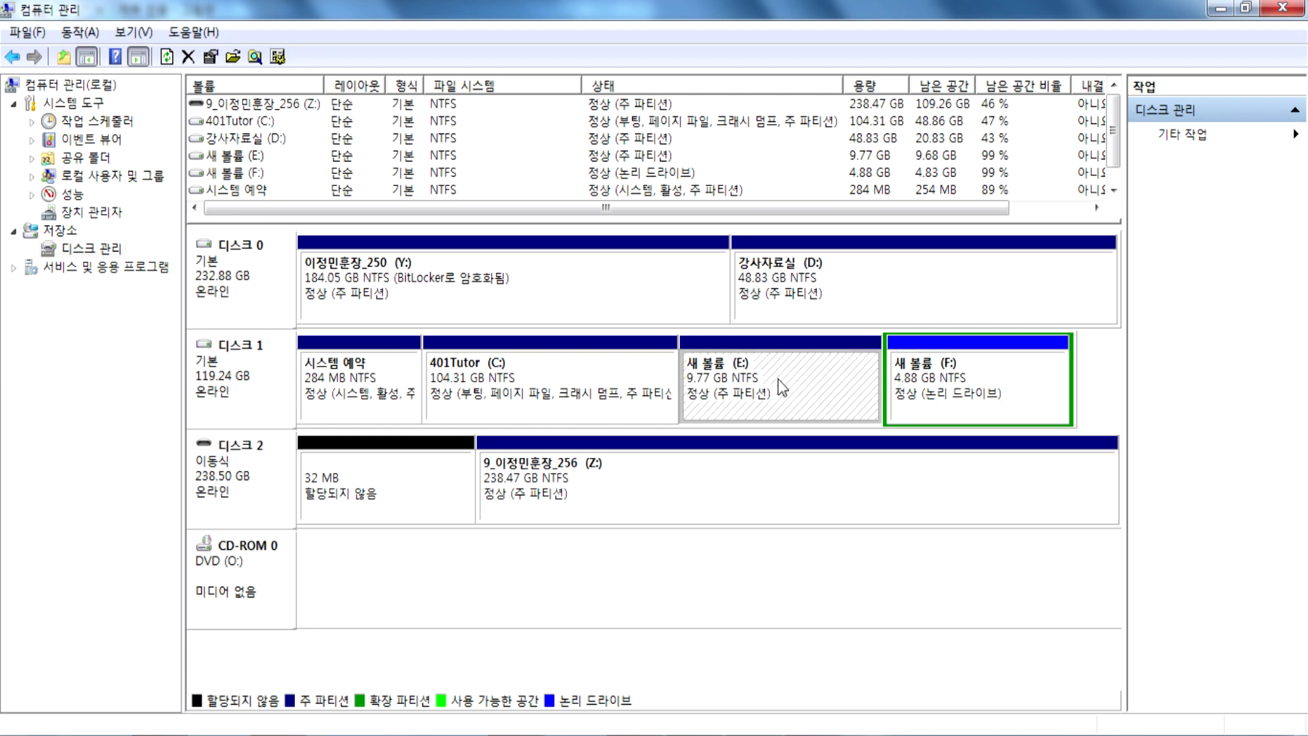
left_click(984, 397)
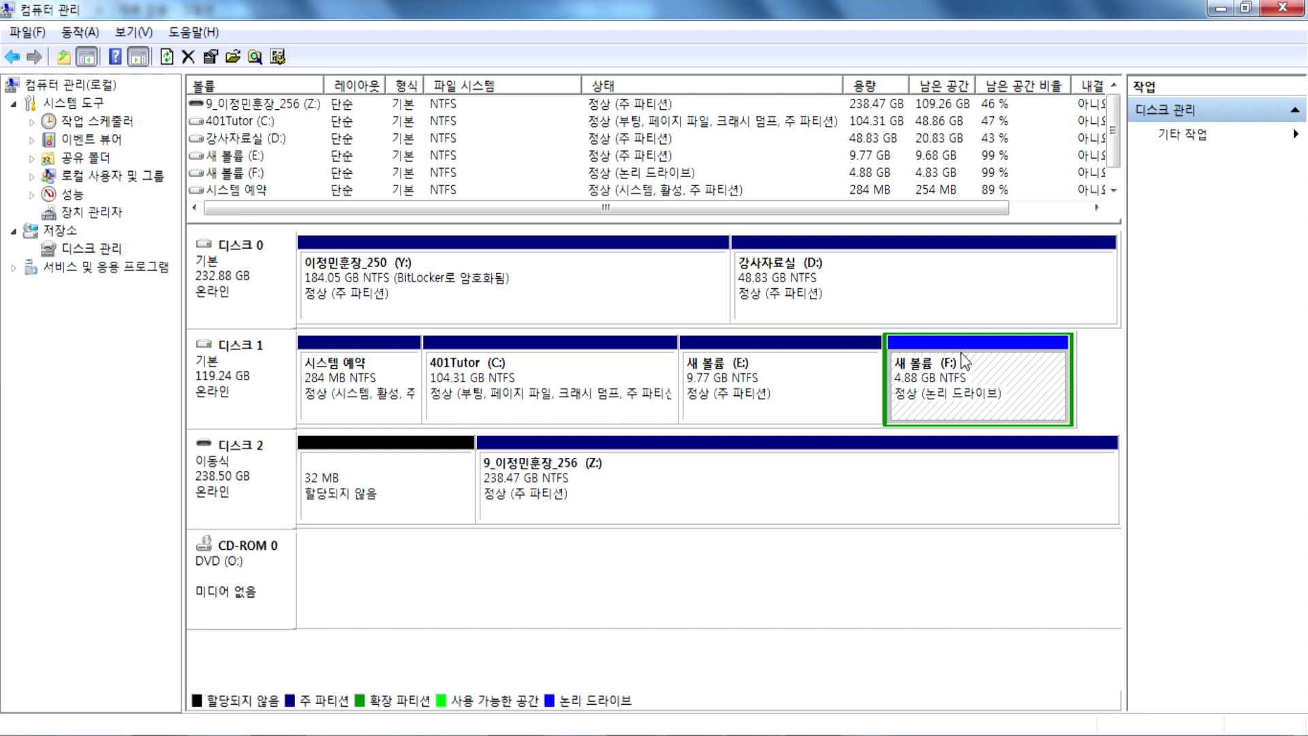
left_click(794, 388)
left_click(953, 368)
left_click(823, 392)
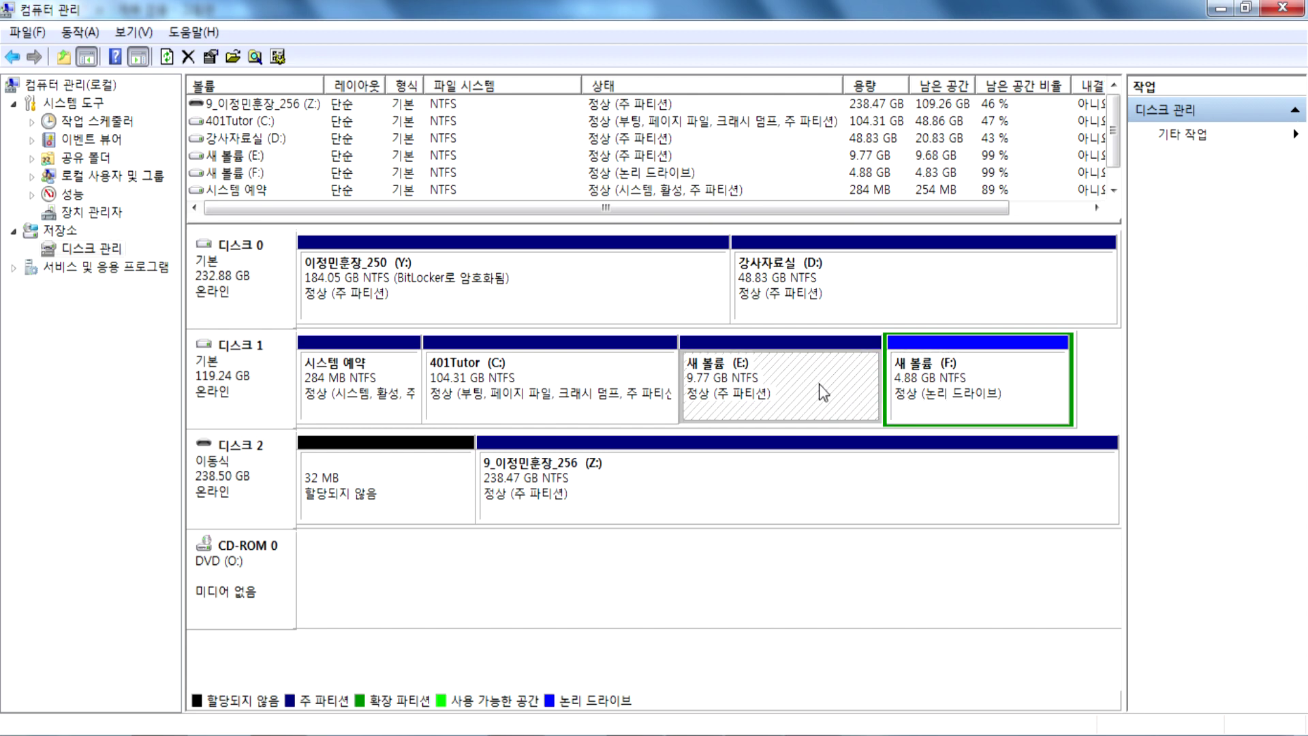
left_click(989, 383)
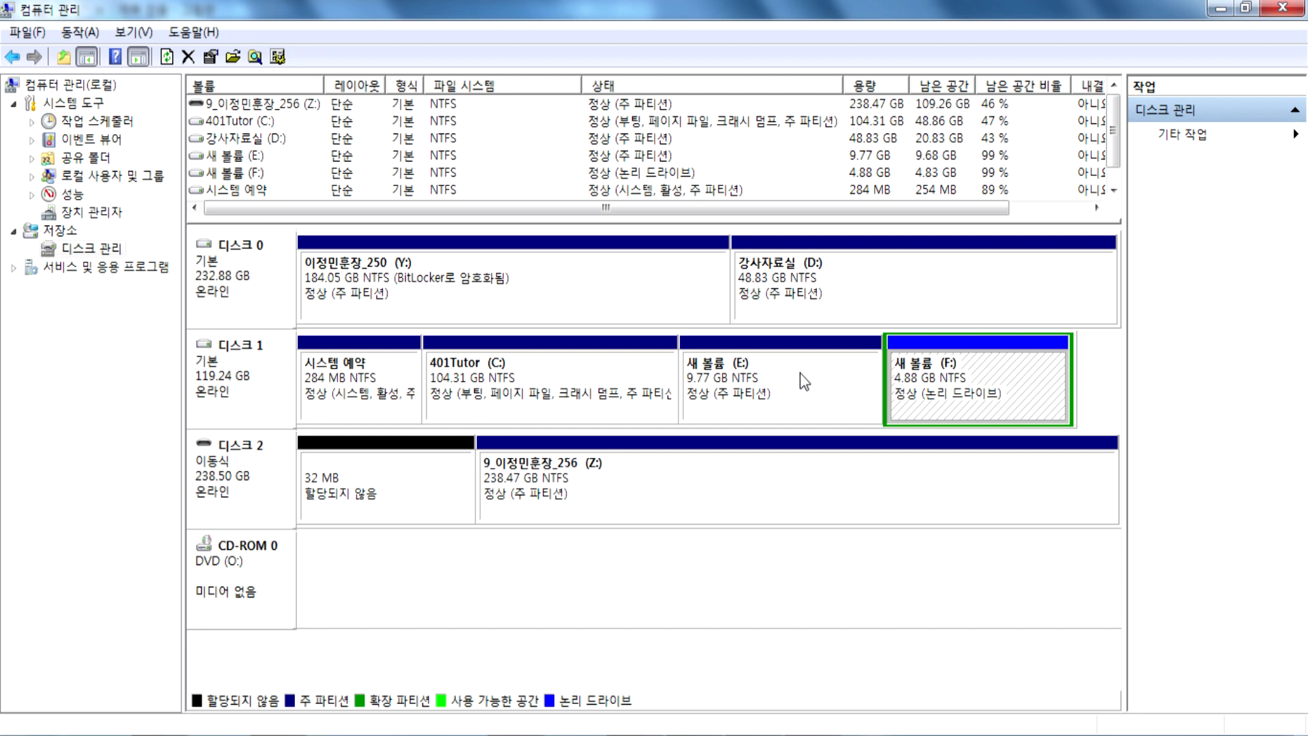
left_click(802, 376)
right_click(992, 386)
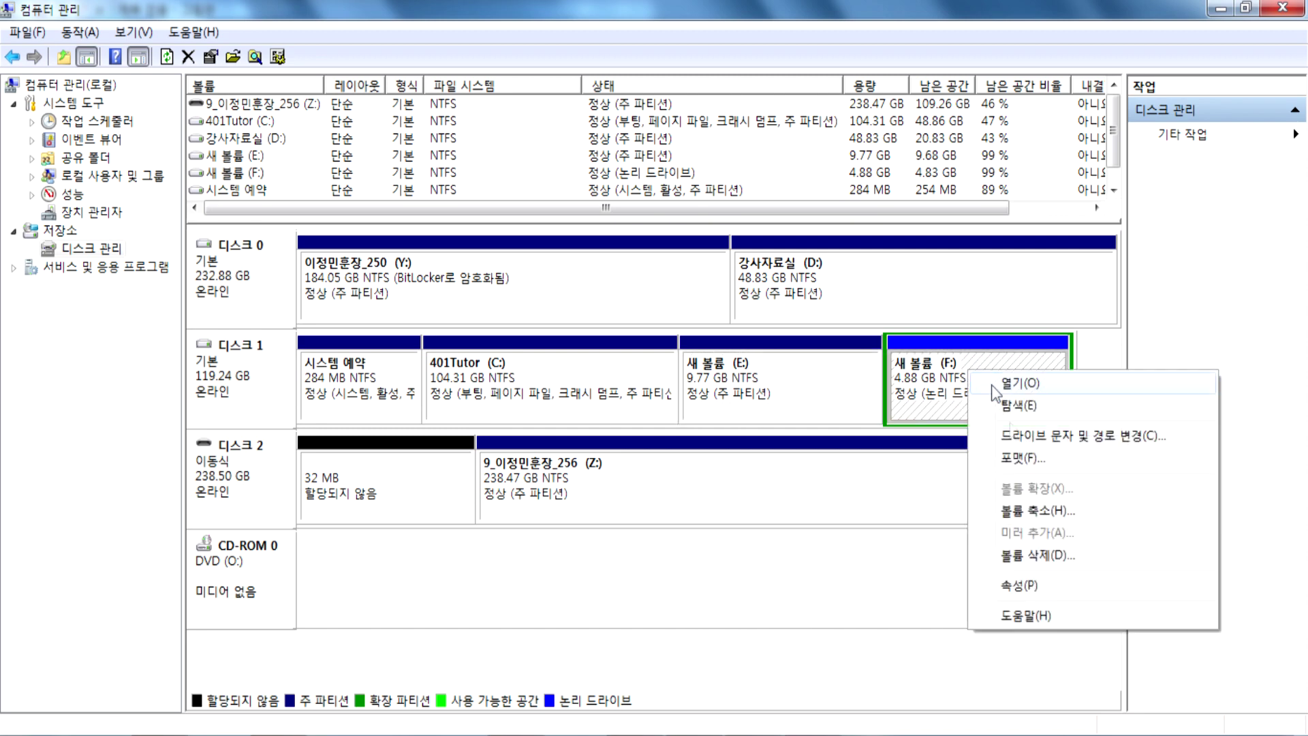
left_click(1022, 556)
left_click(748, 454)
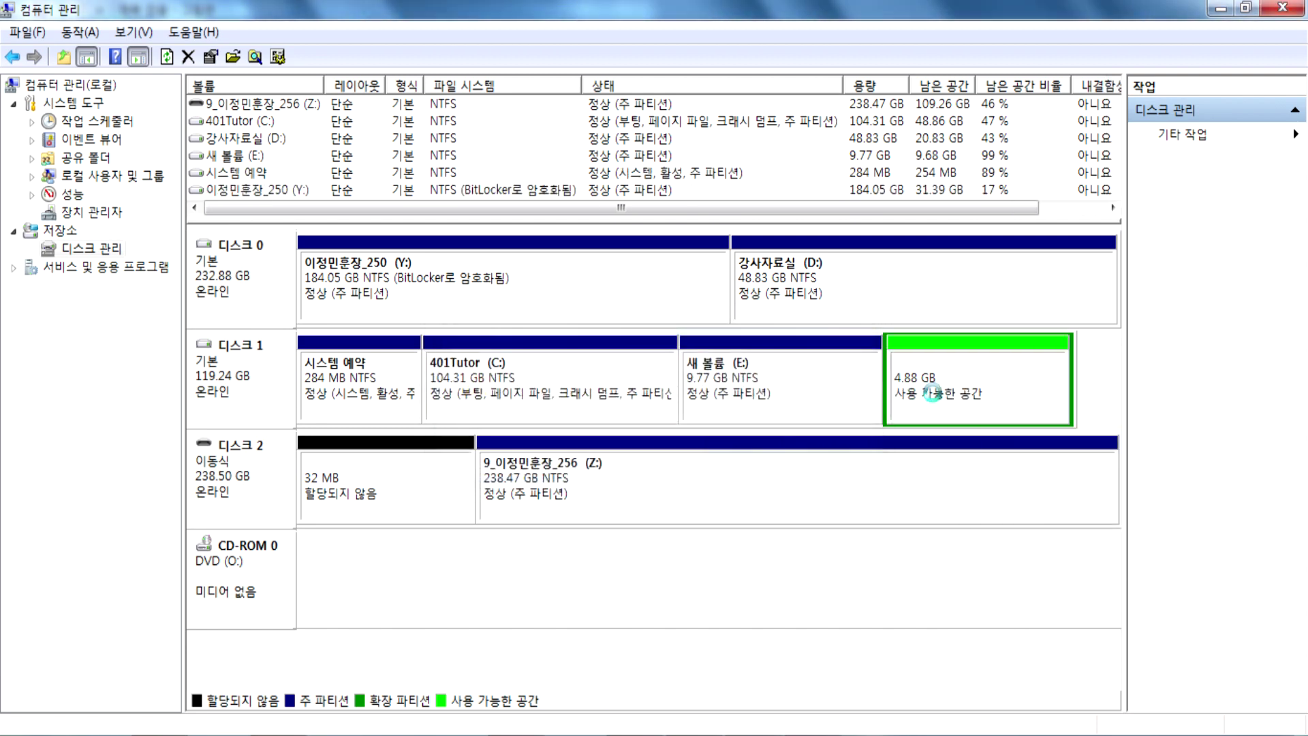
Delete the E: volume and confirm.
left_click(835, 402)
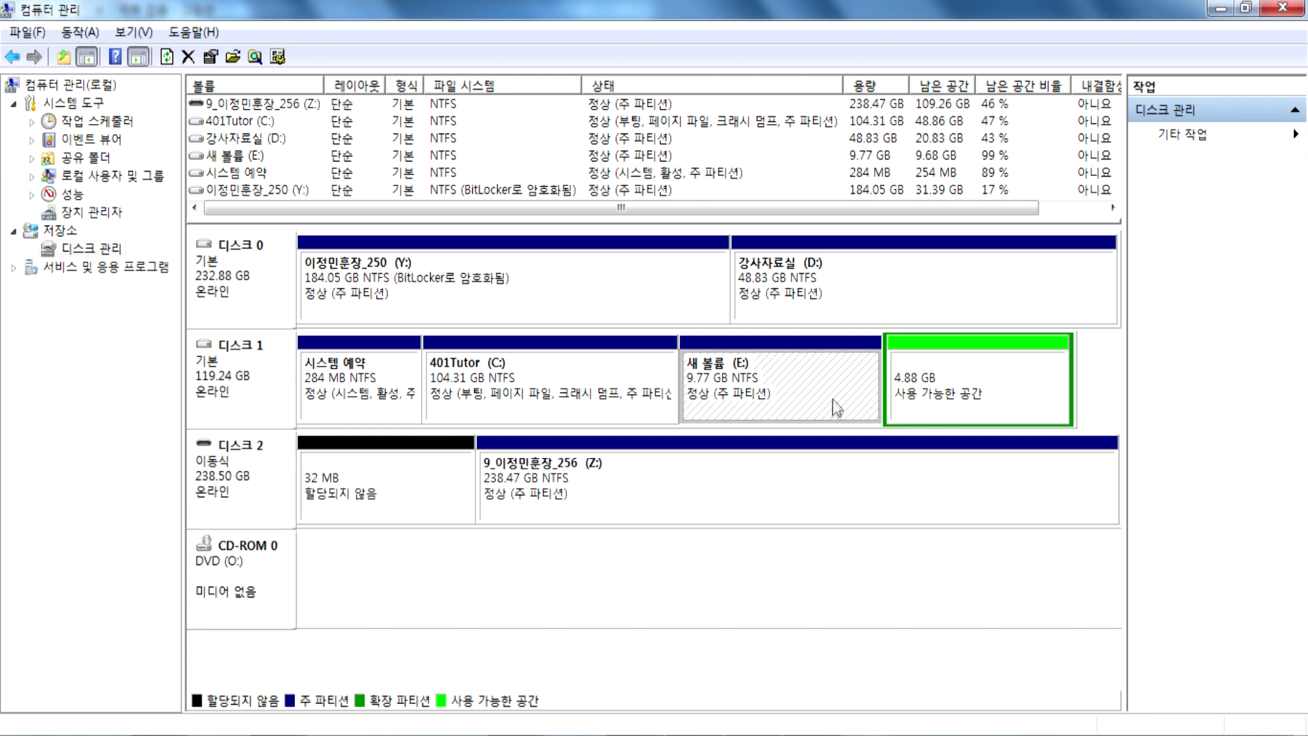
right_click(797, 376)
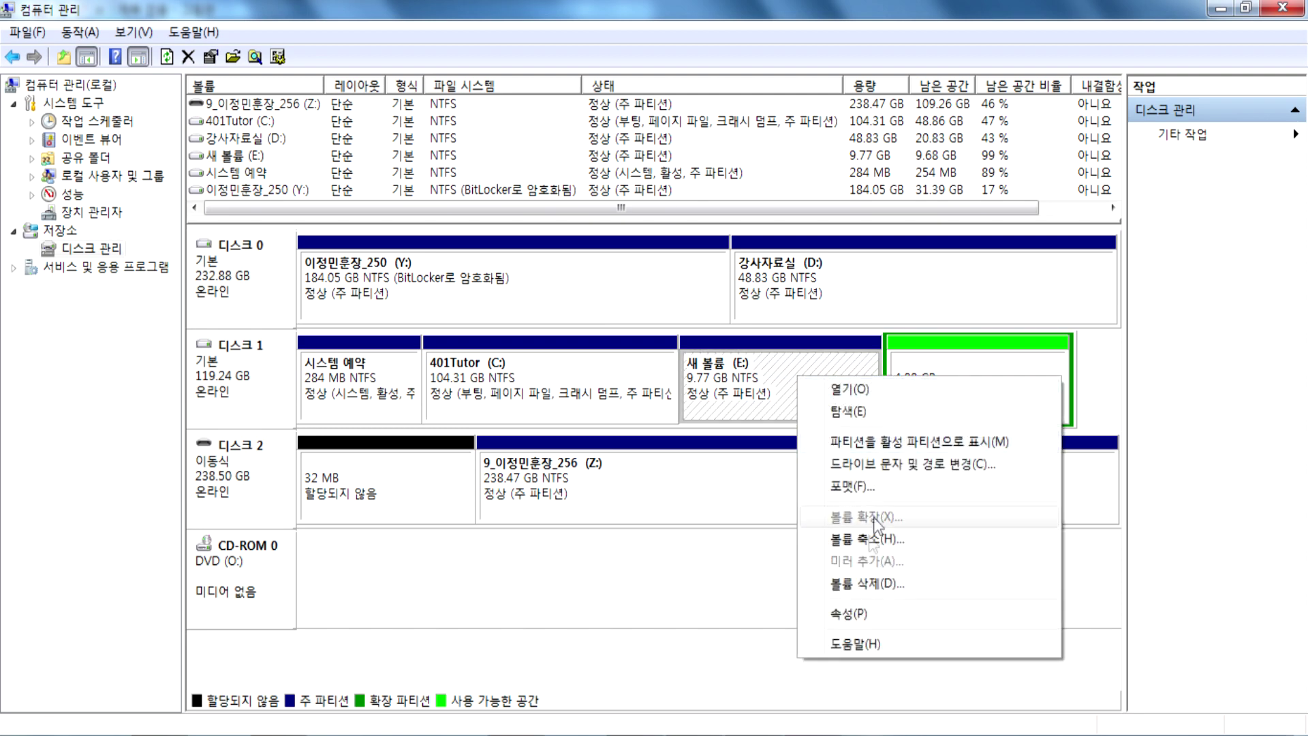
key("Escape")
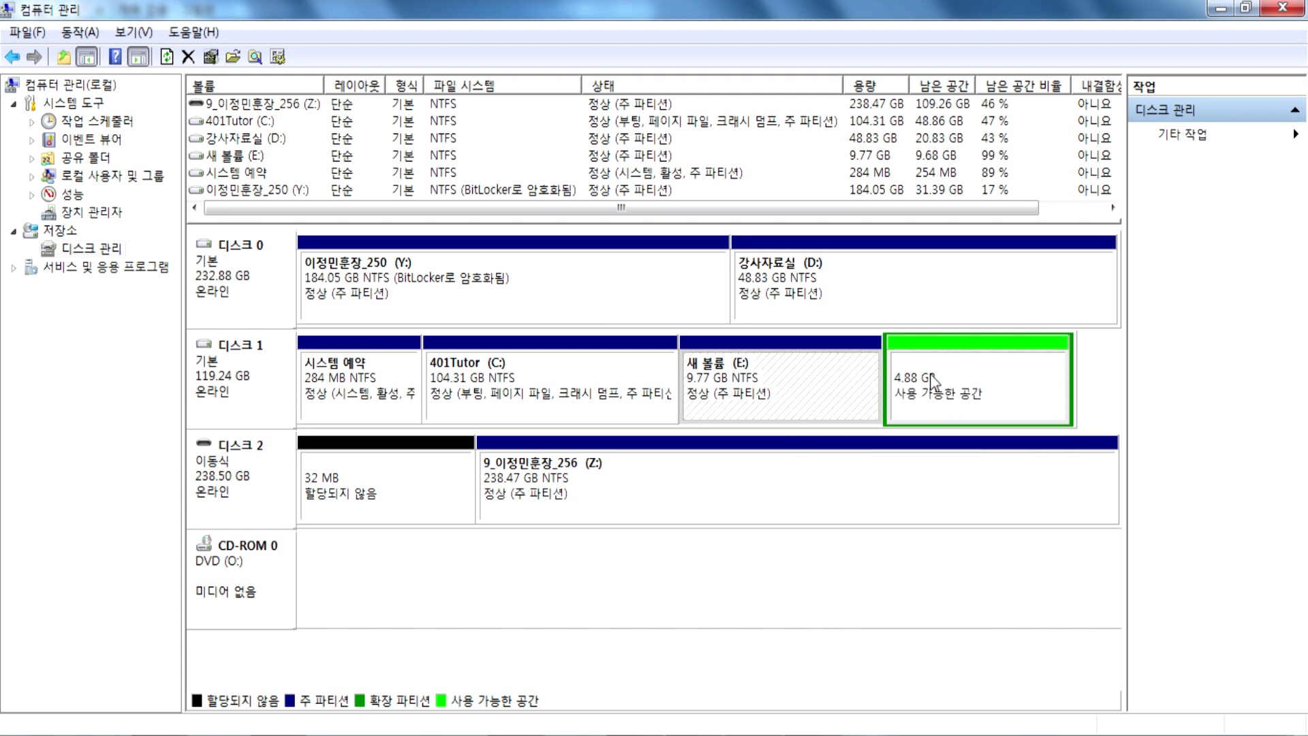
right_click(836, 391)
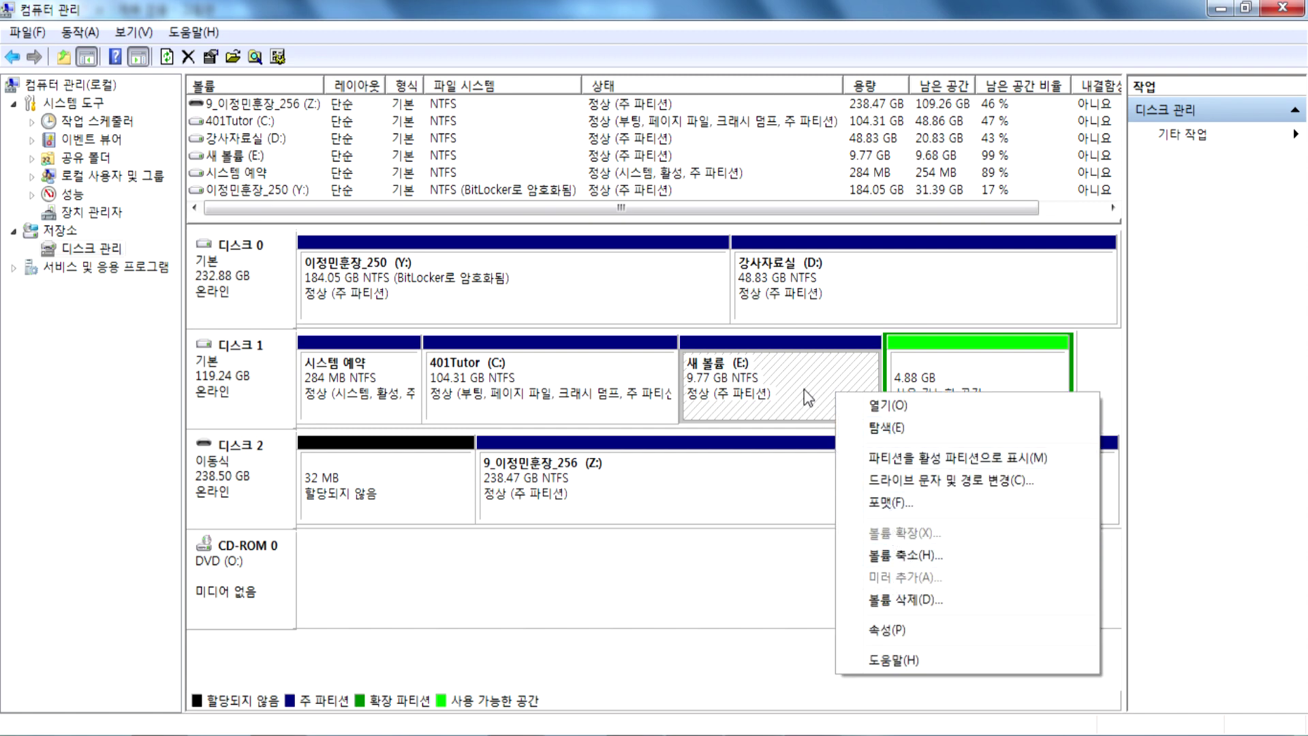
key("Escape")
right_click(791, 379)
left_click(868, 588)
left_click(807, 445)
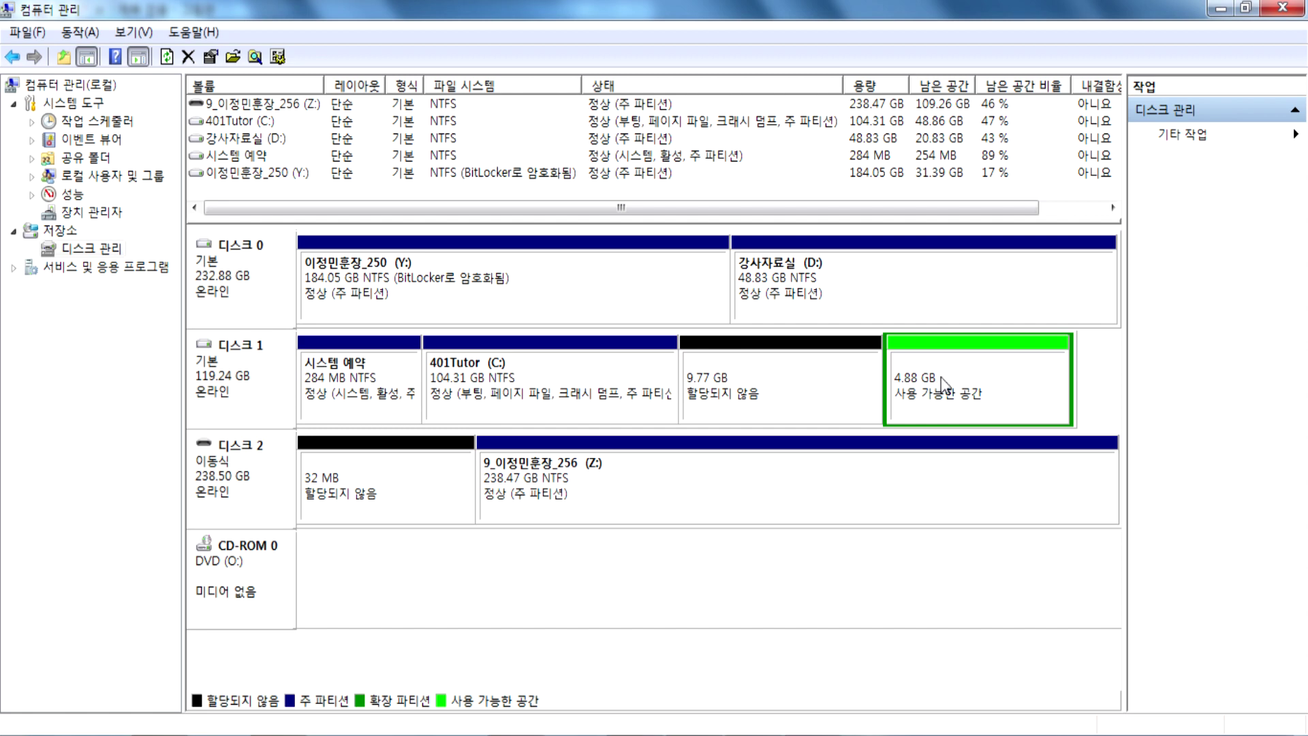
Delete the extended partition holding the 4.88 GB free space.
left_click(870, 394)
right_click(953, 387)
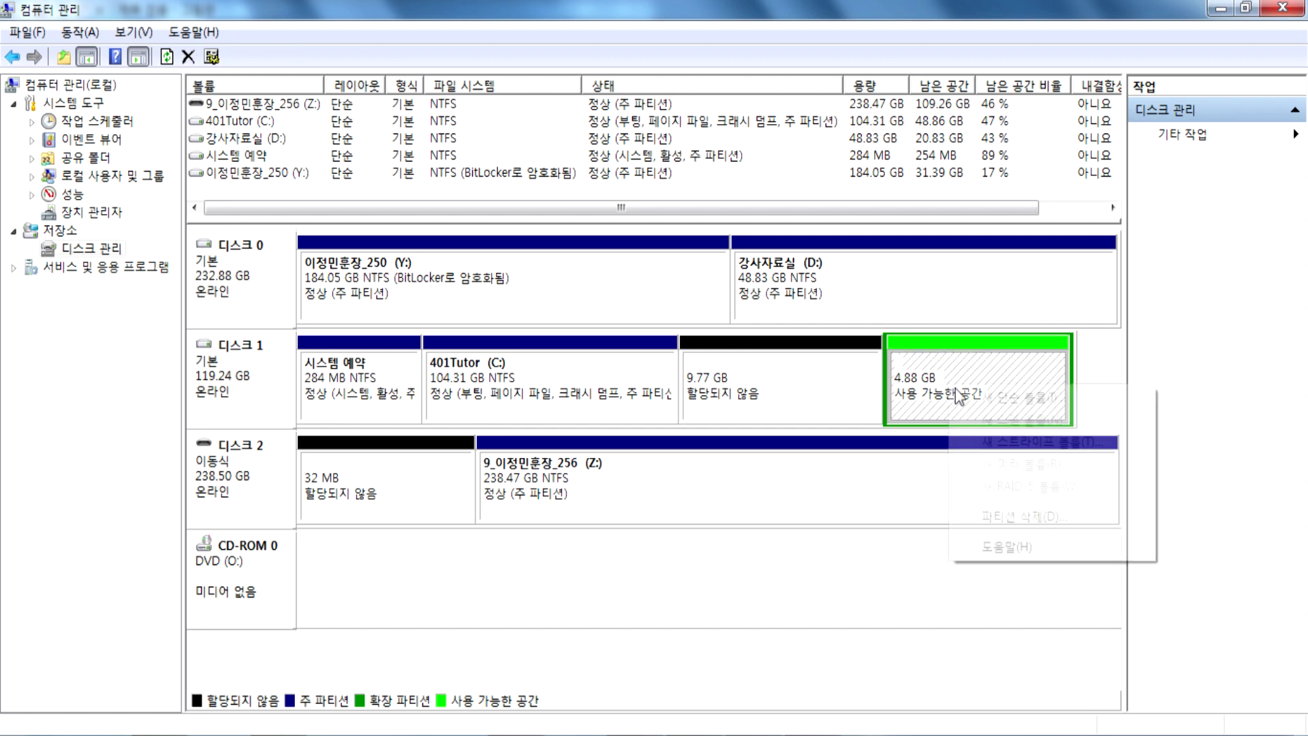
left_click(1052, 516)
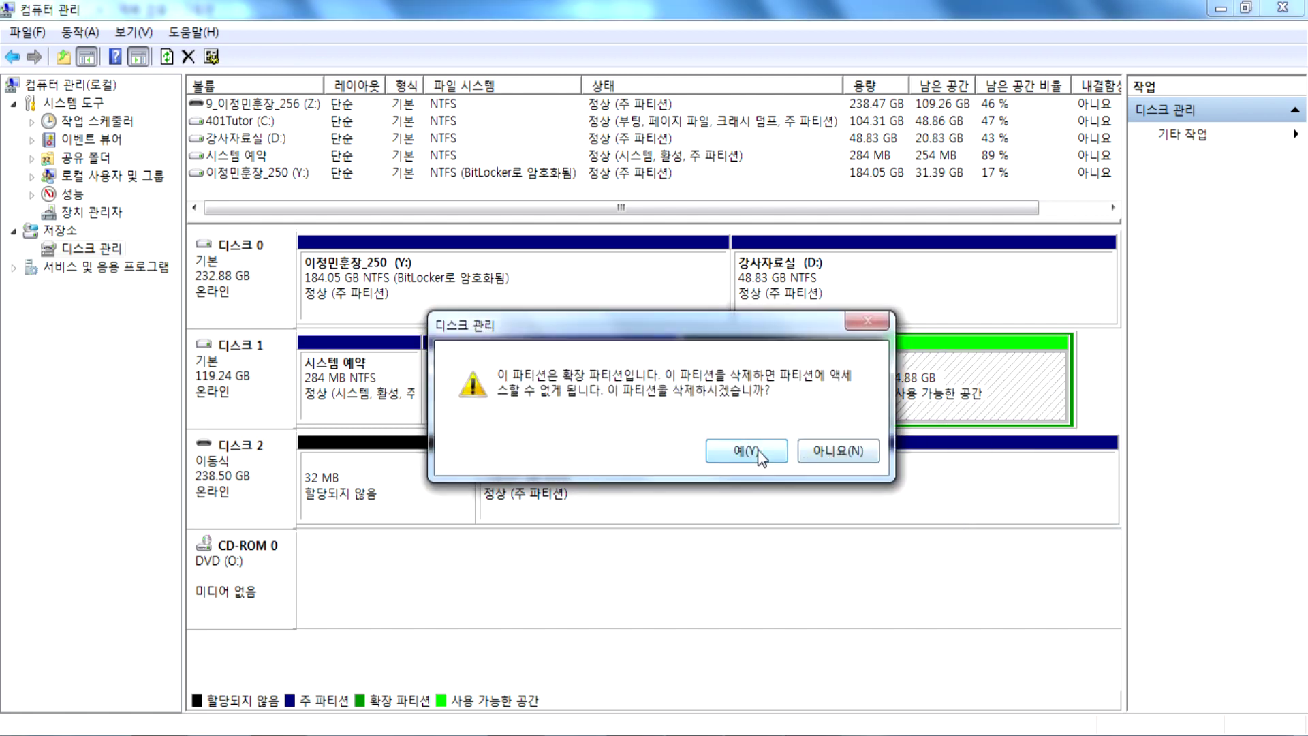
left_click(761, 458)
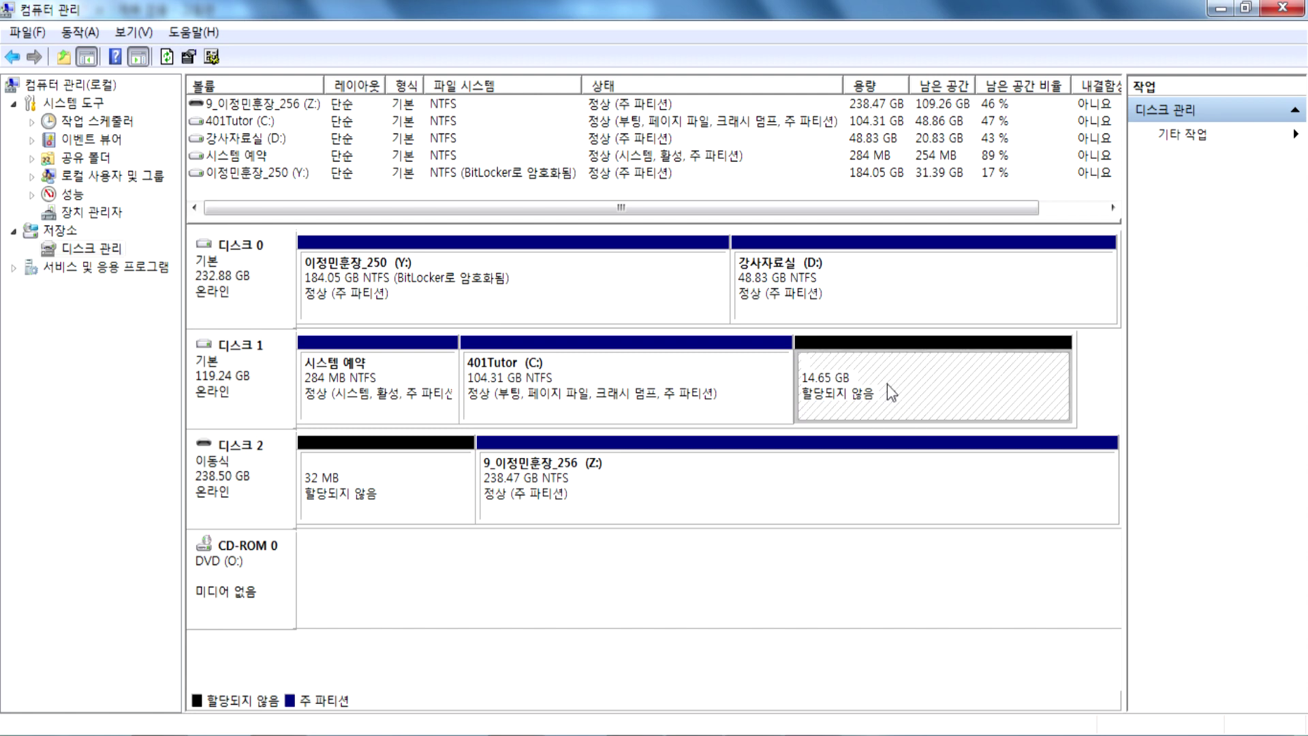
Extend 401Tutor (C:) with all 15000 MB unallocated, bringing it to 118.96 GB.
left_click(724, 396)
right_click(724, 396)
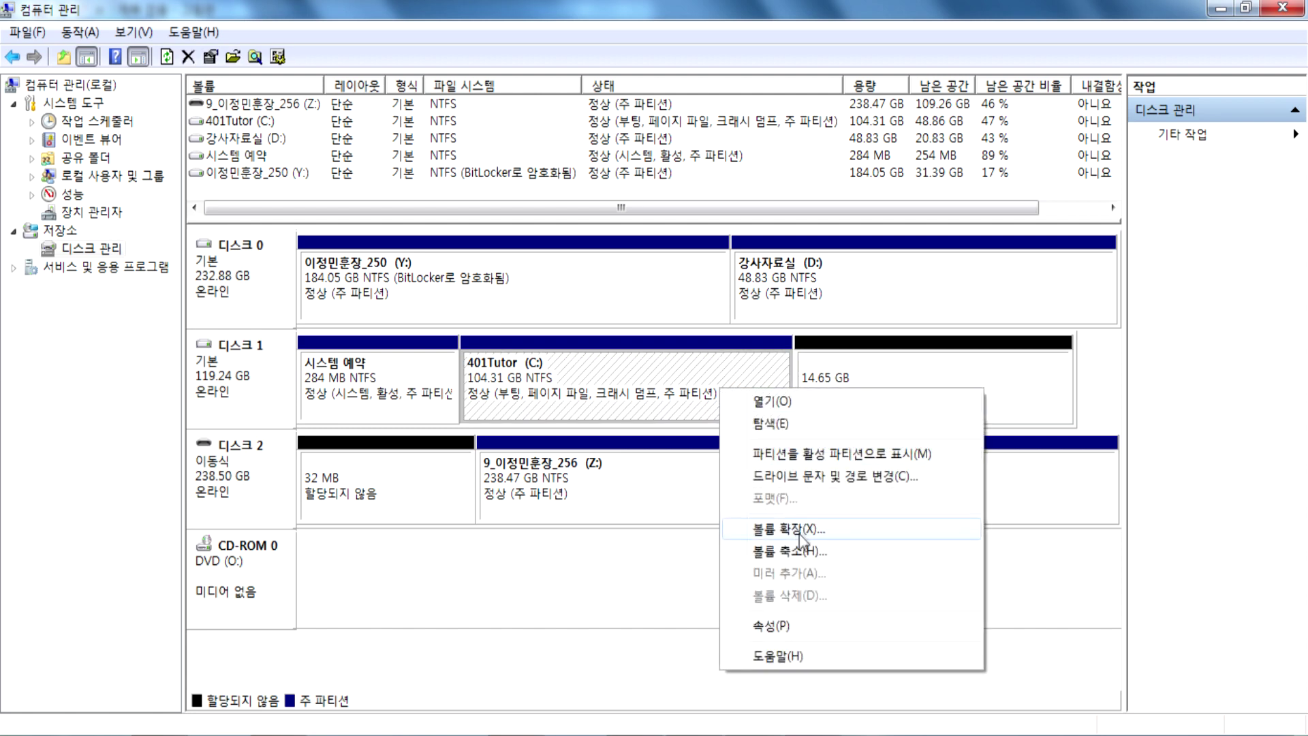
left_click(879, 371)
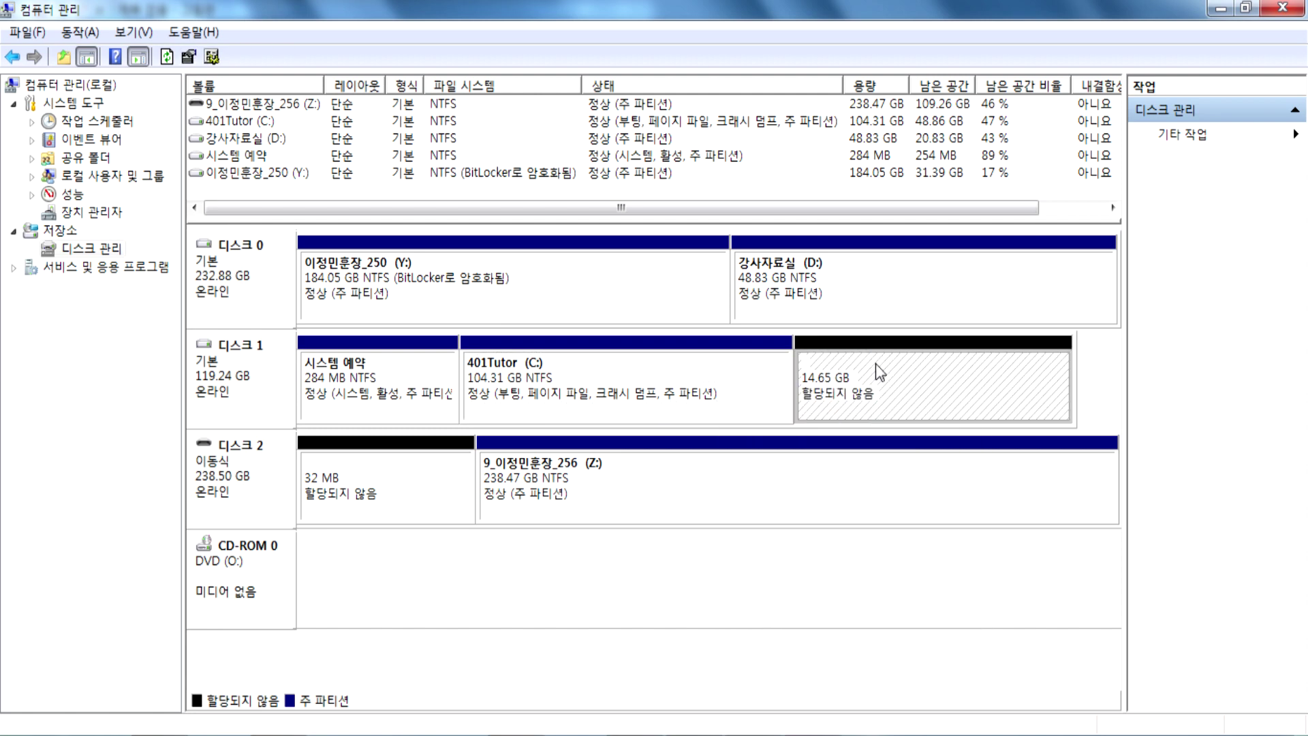
left_click(746, 380)
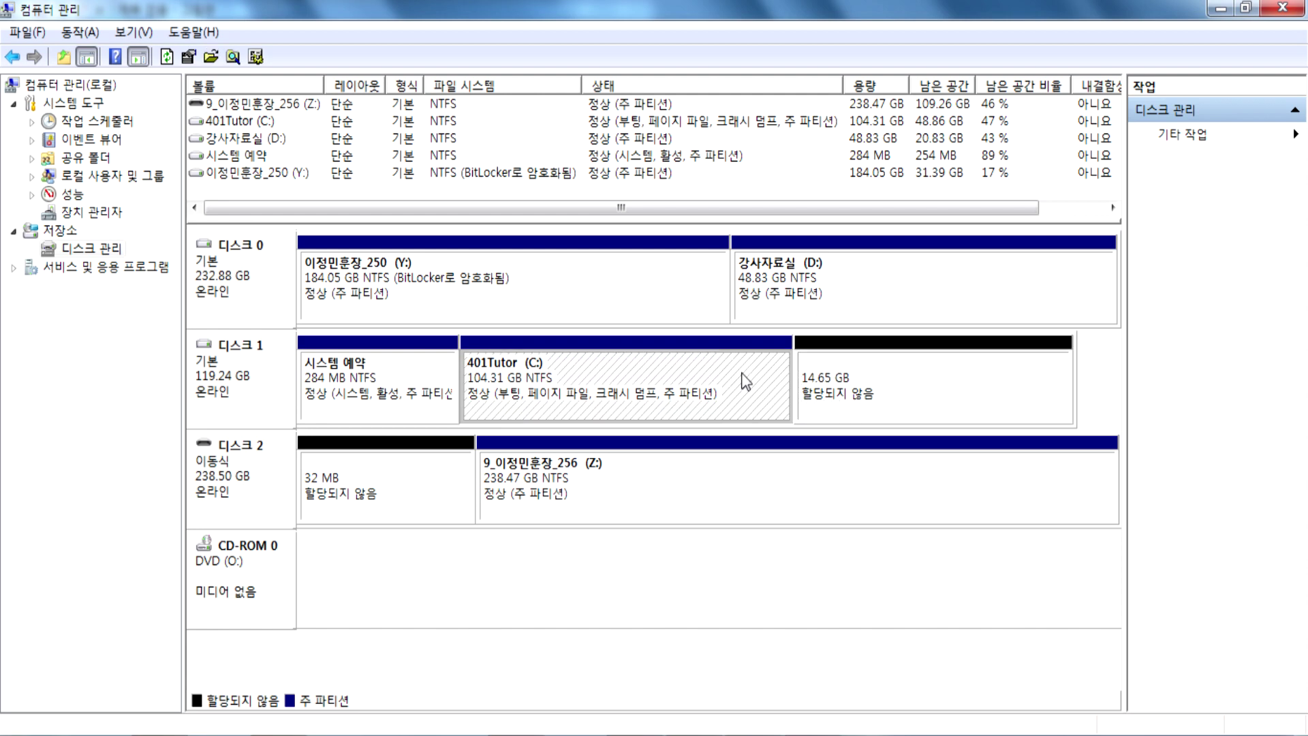
right_click(743, 375)
left_click(826, 516)
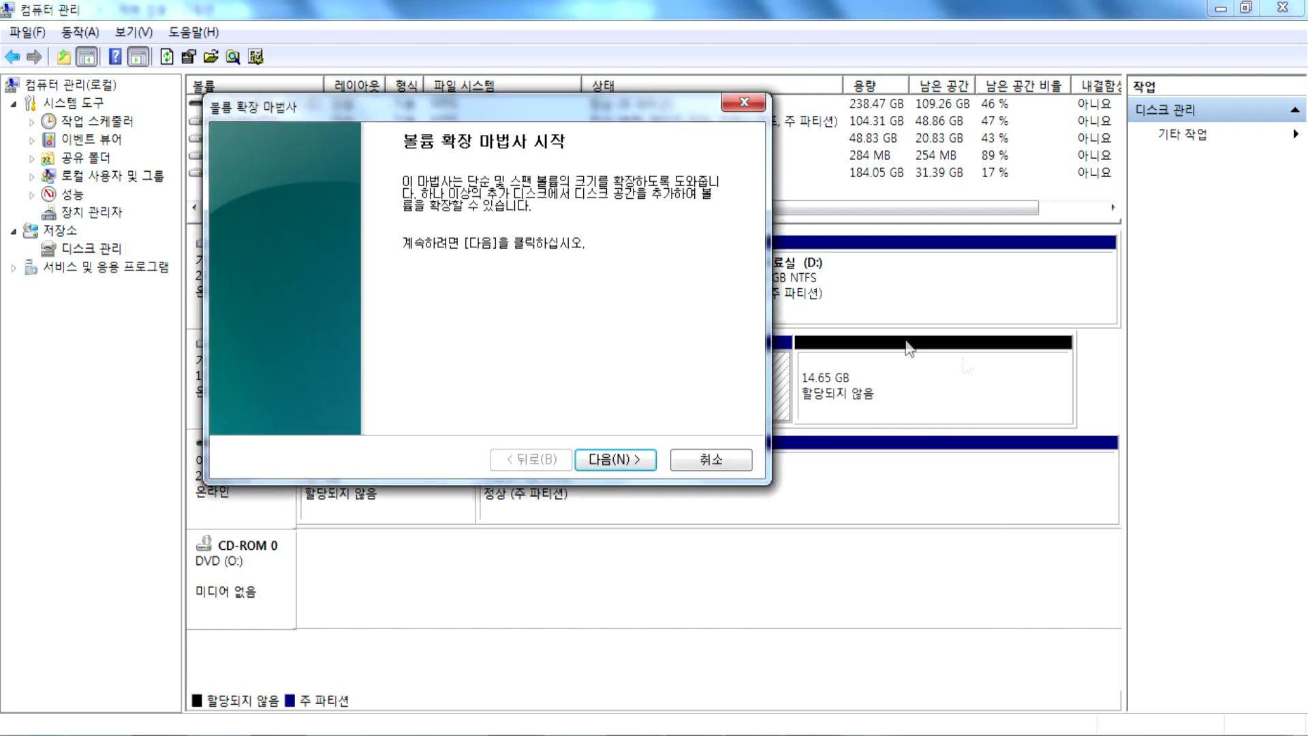
left_click(659, 468)
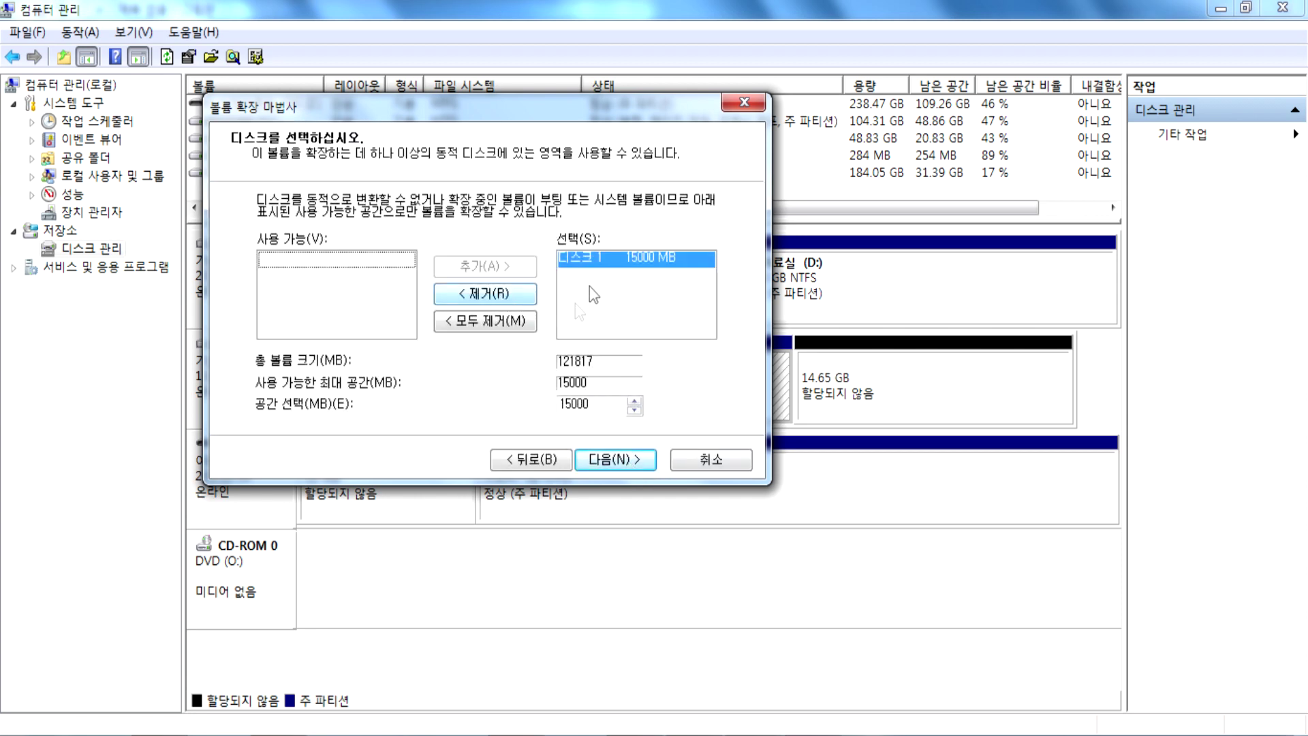
left_click(618, 460)
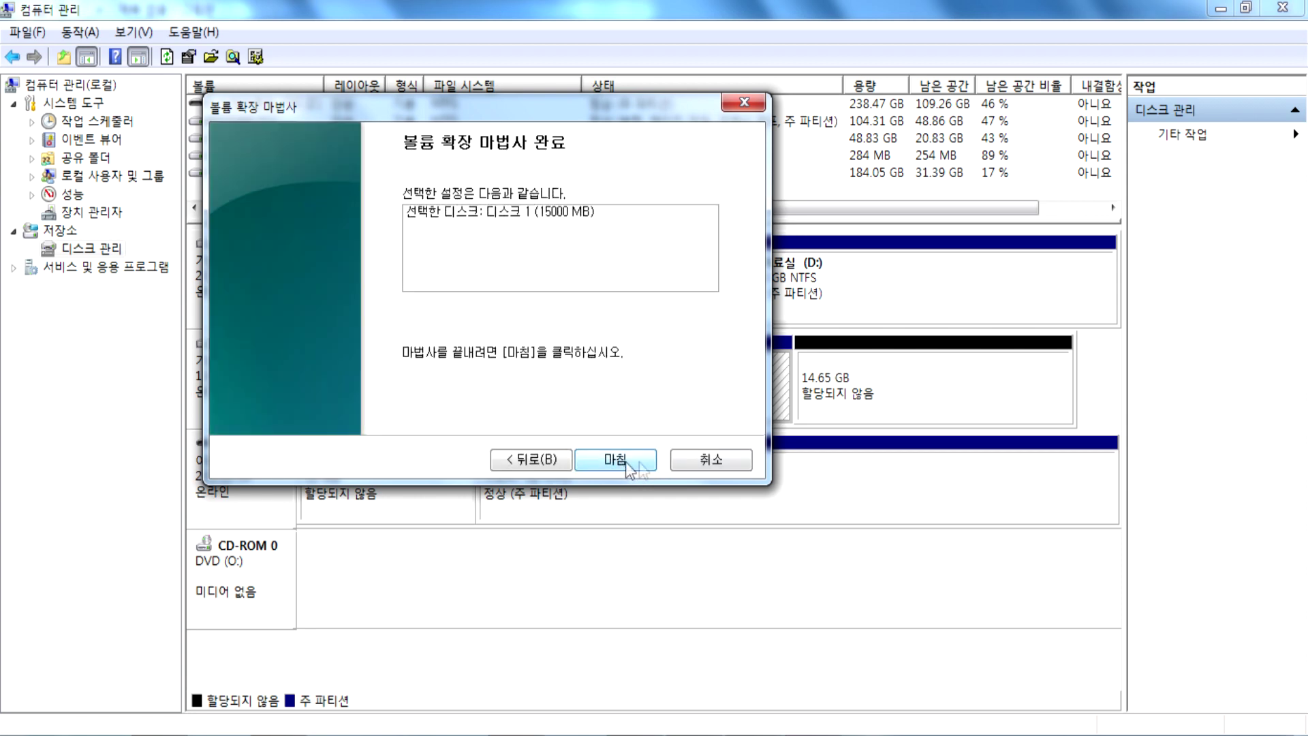
left_click(644, 463)
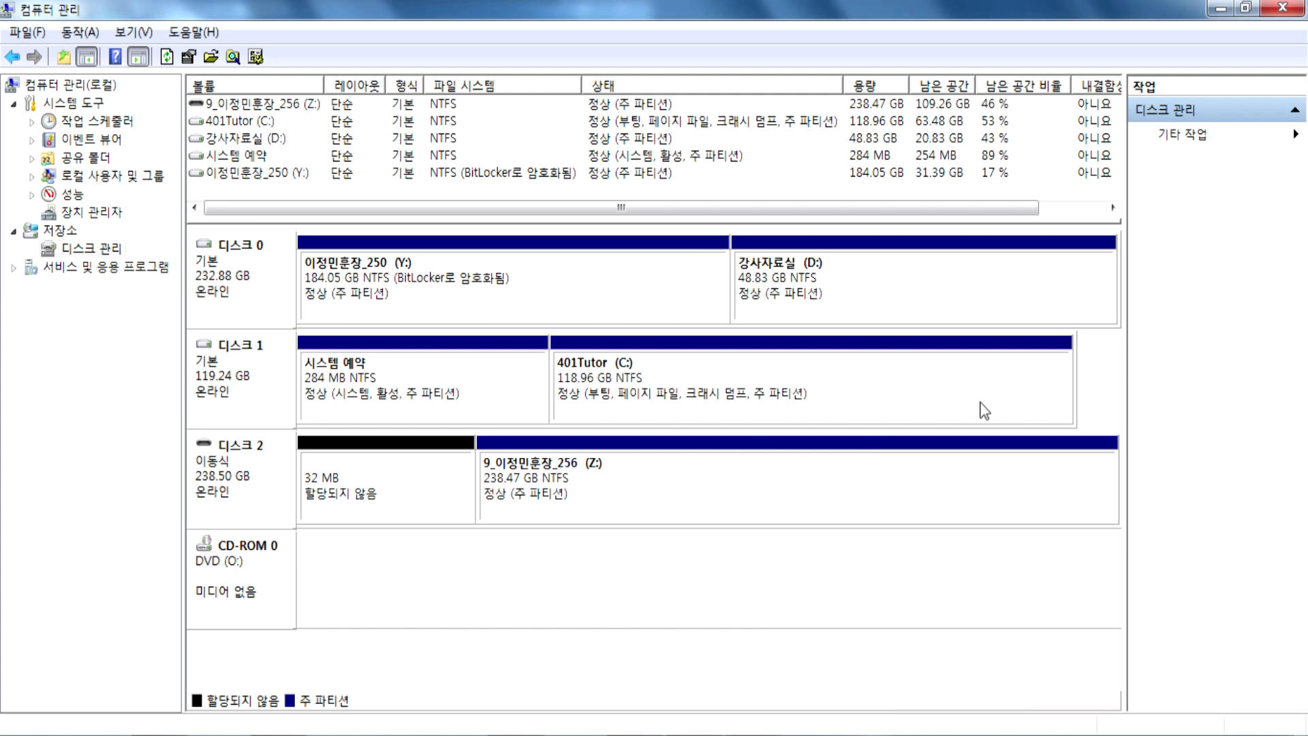
Close the Computer Management window.
left_click(1284, 8)
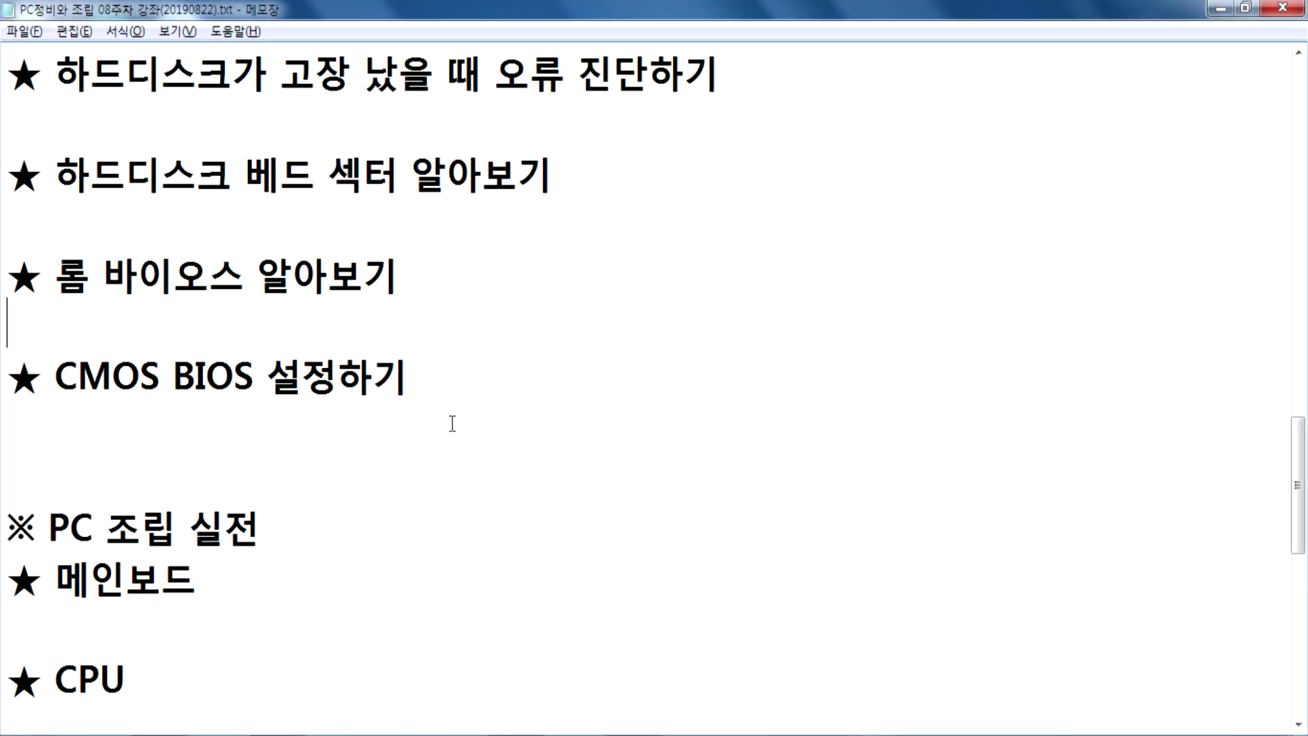
Start a new line under the 롬 바이오스 알아보기 heading and type 'ROM-BIOS(Basic Input Output', fixing typos.
scroll(436, 395, "down", 2)
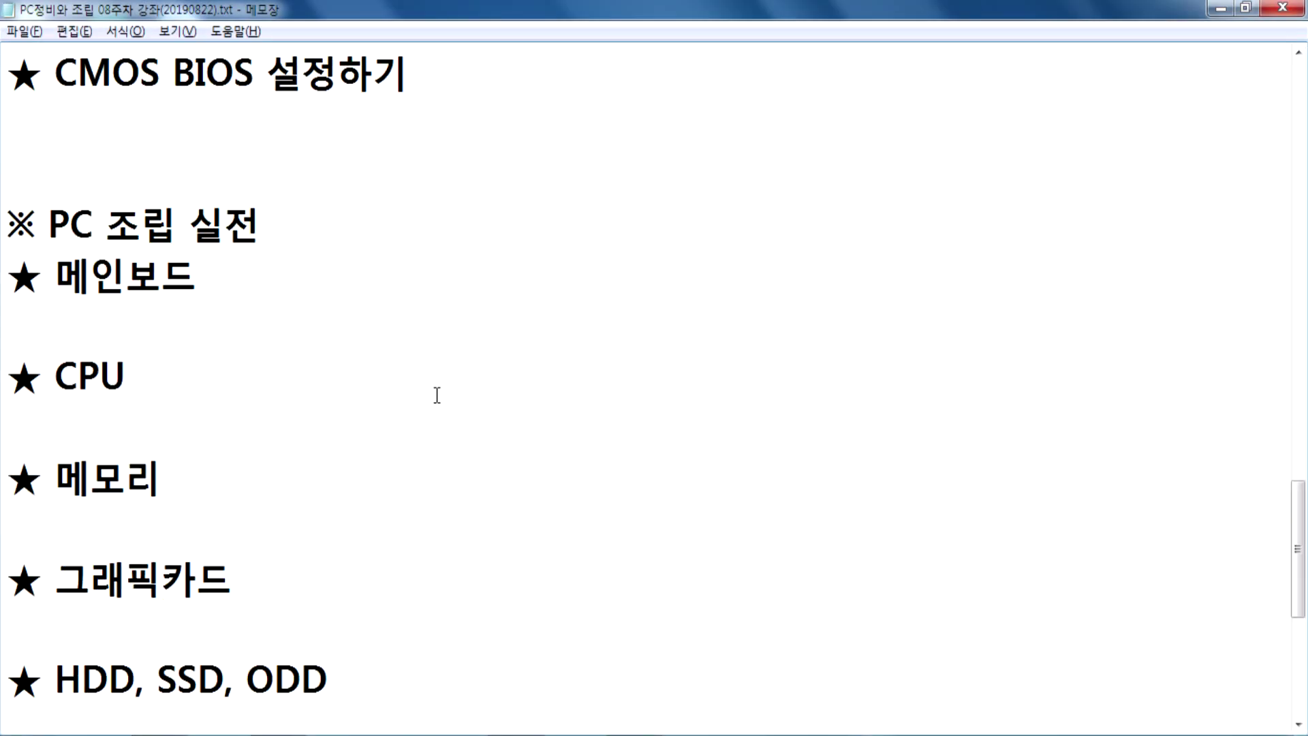
scroll(223, 218, "up", 1)
left_click(217, 179)
key("Return")
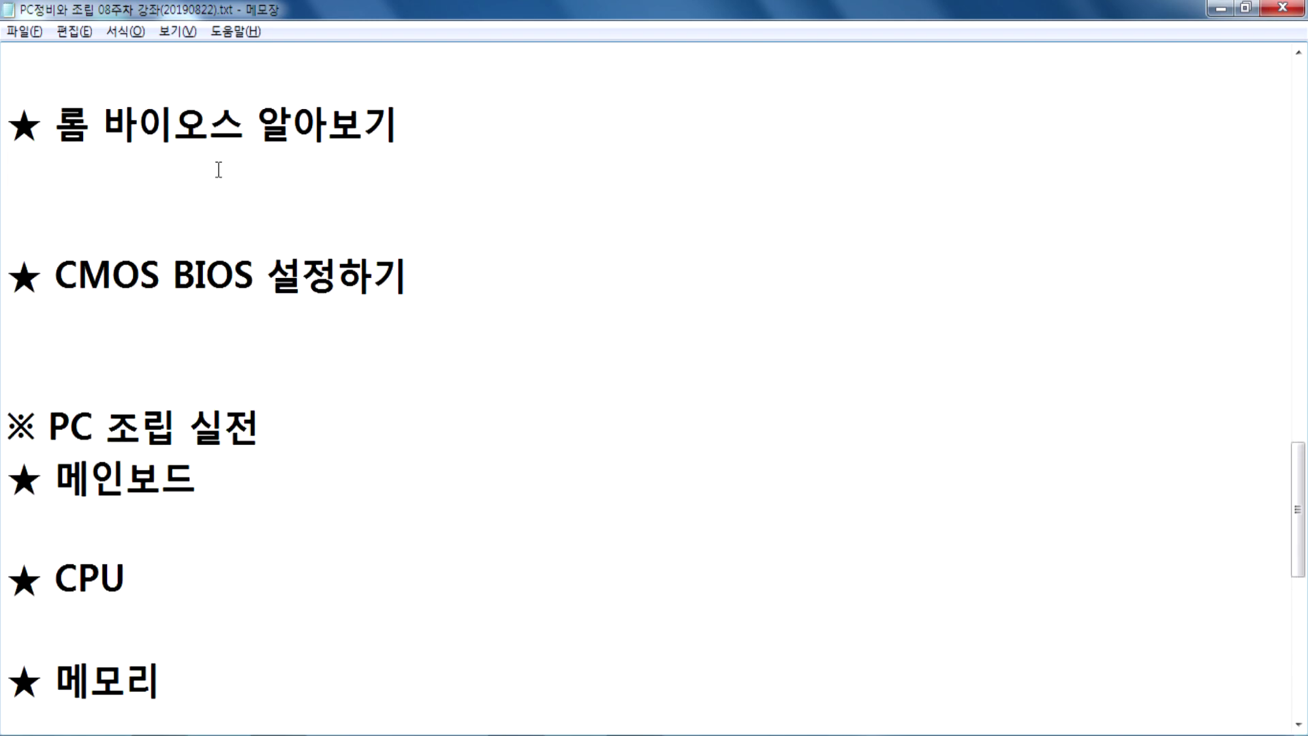
type("개")
key("BackSpace")
key("BackSpace")
type("ROM-")
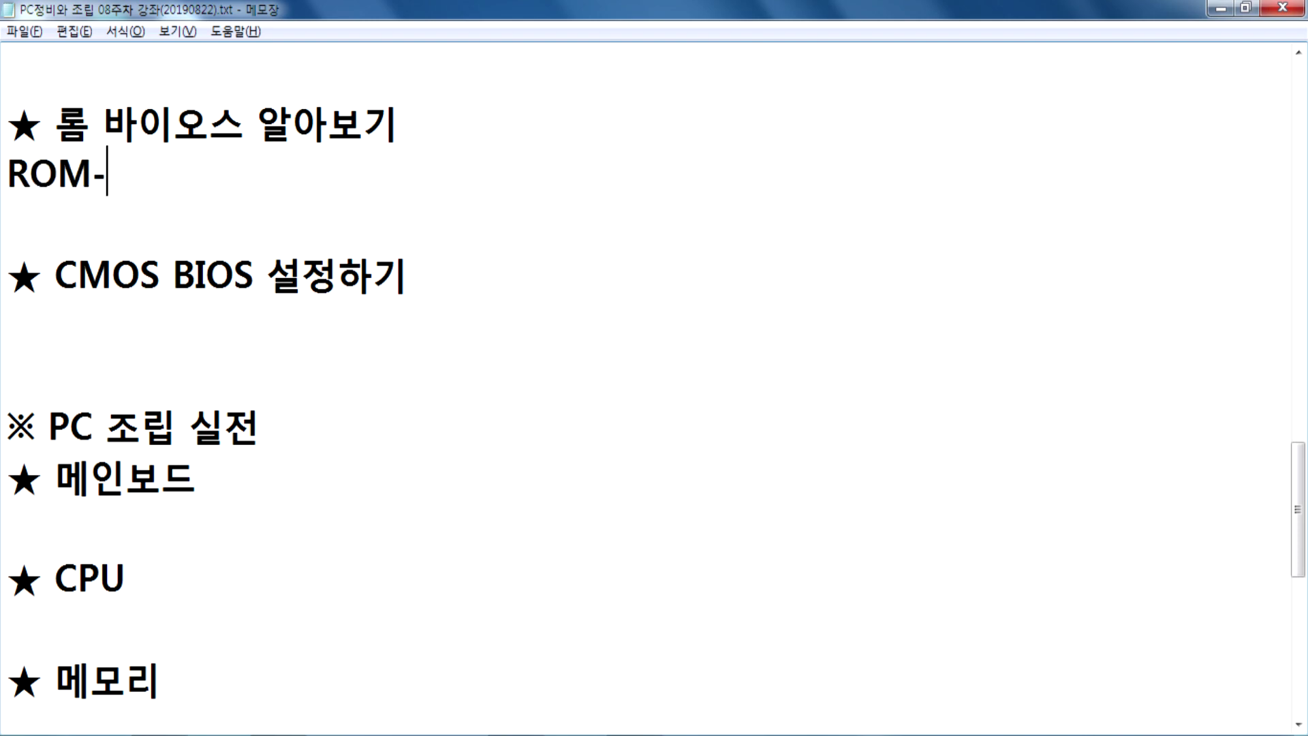
type("BIOS(")
type("ㅠㅁㅓ")
key("BackSpace")
key("BackSpace")
key("BackSpace")
type("Basic ")
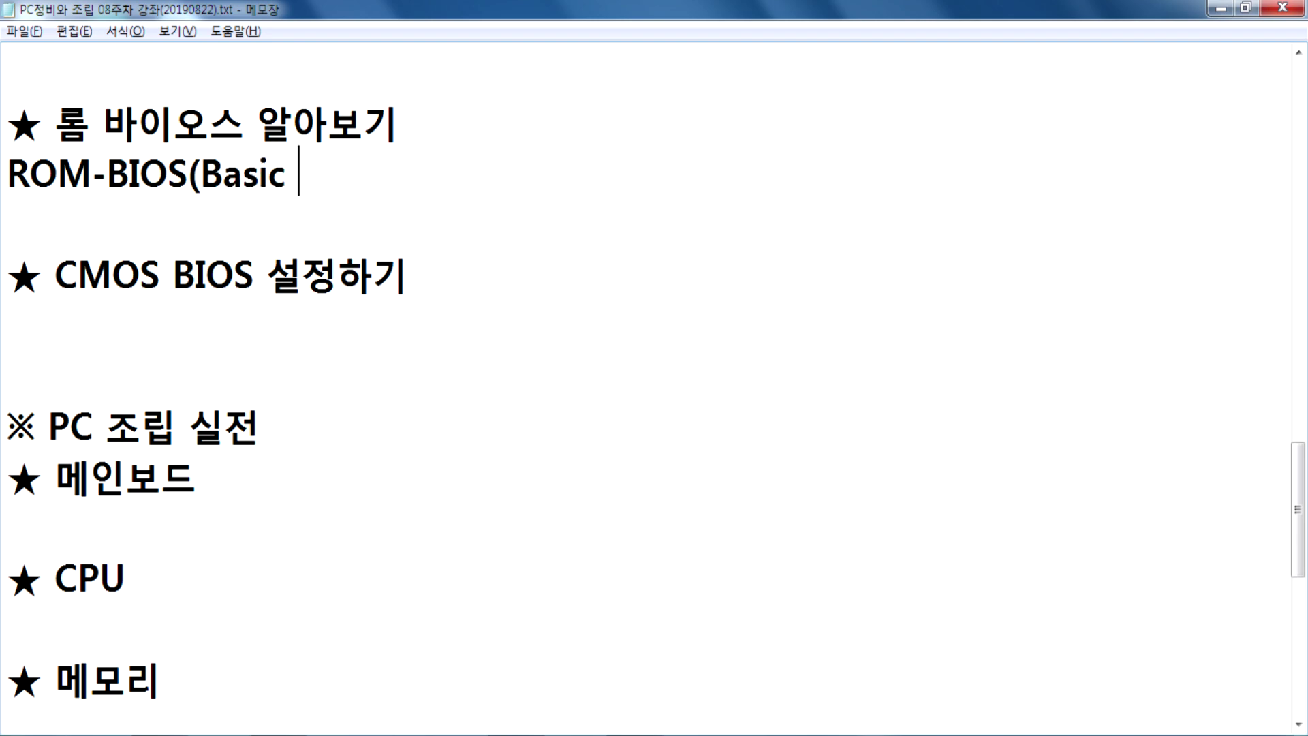
type("Inout P")
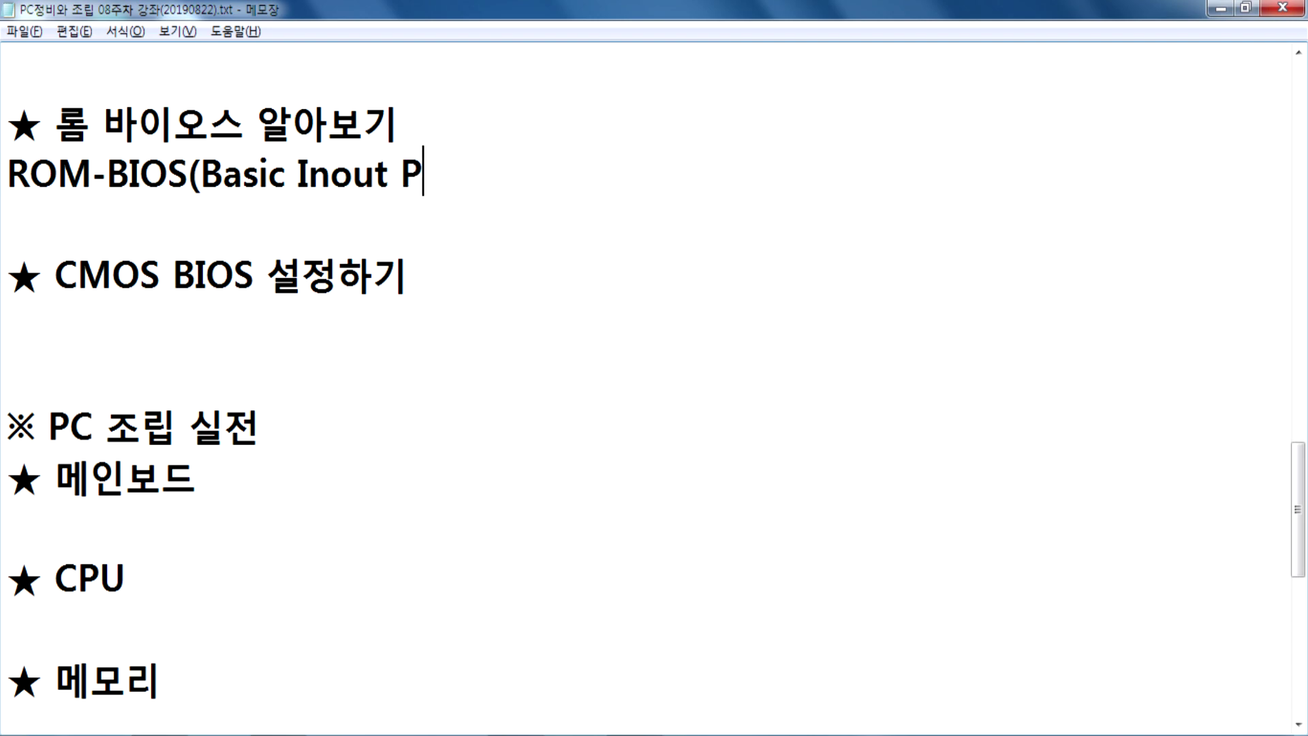
key("BackSpace")
key("BackSpace")
key("BackSpace")
key("BackSpace")
key("BackSpace")
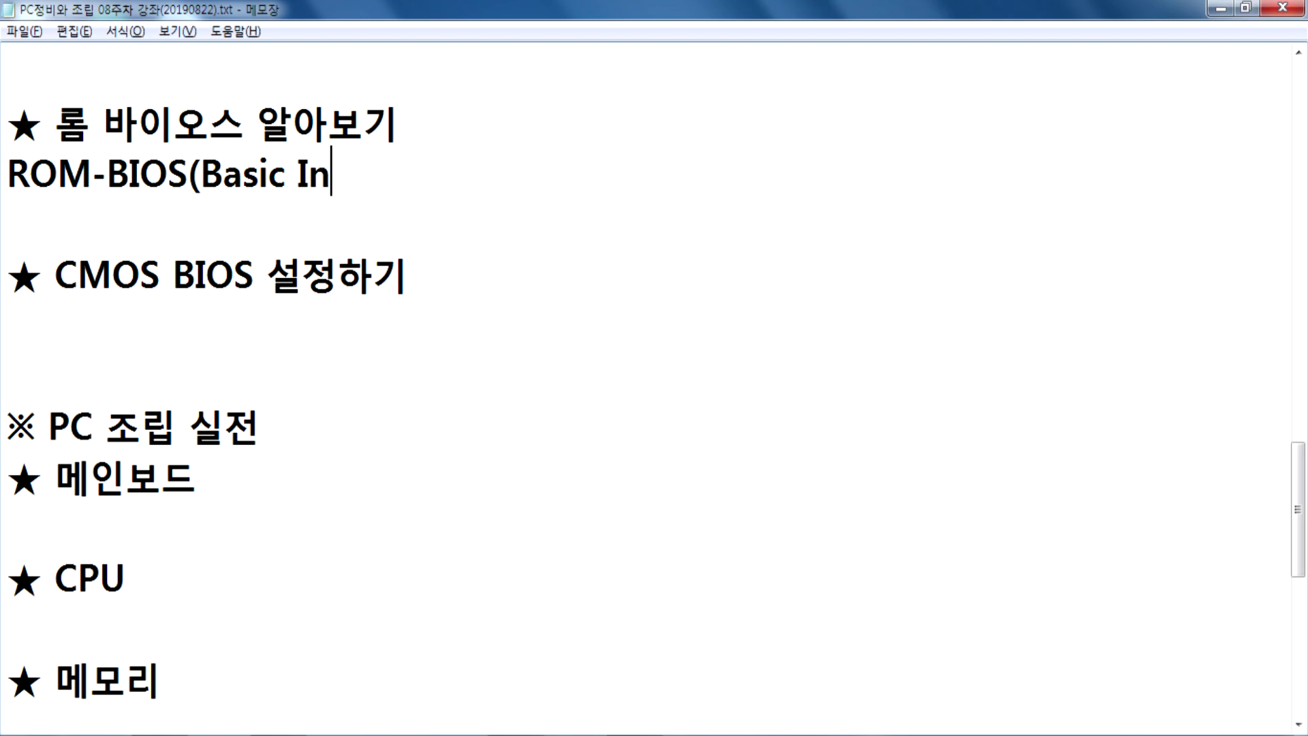
type("put ")
type("Outp")
type("it")
key("BackSpace")
key("BackSpace")
key("BackSpace")
Complete the line with 'System, 기본적인 입/출력을 관리하는 프로그램)', correcting misspelled syllables.
type("ut Syste")
type("m, 김")
type("본적인 입ㅊ/")
key("BackSpace")
key("BackSpace")
type("/출력")
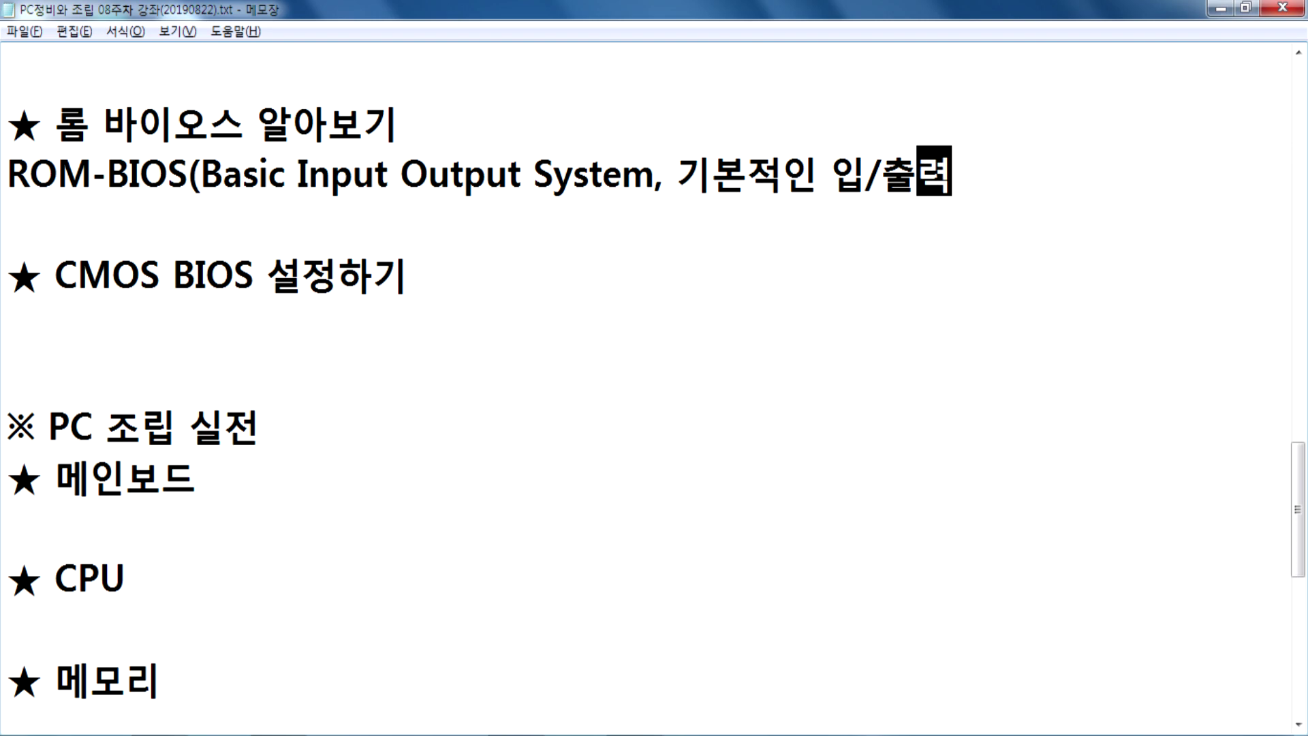
type("을 고나리")
key("BackSpace")
key("BackSpace")
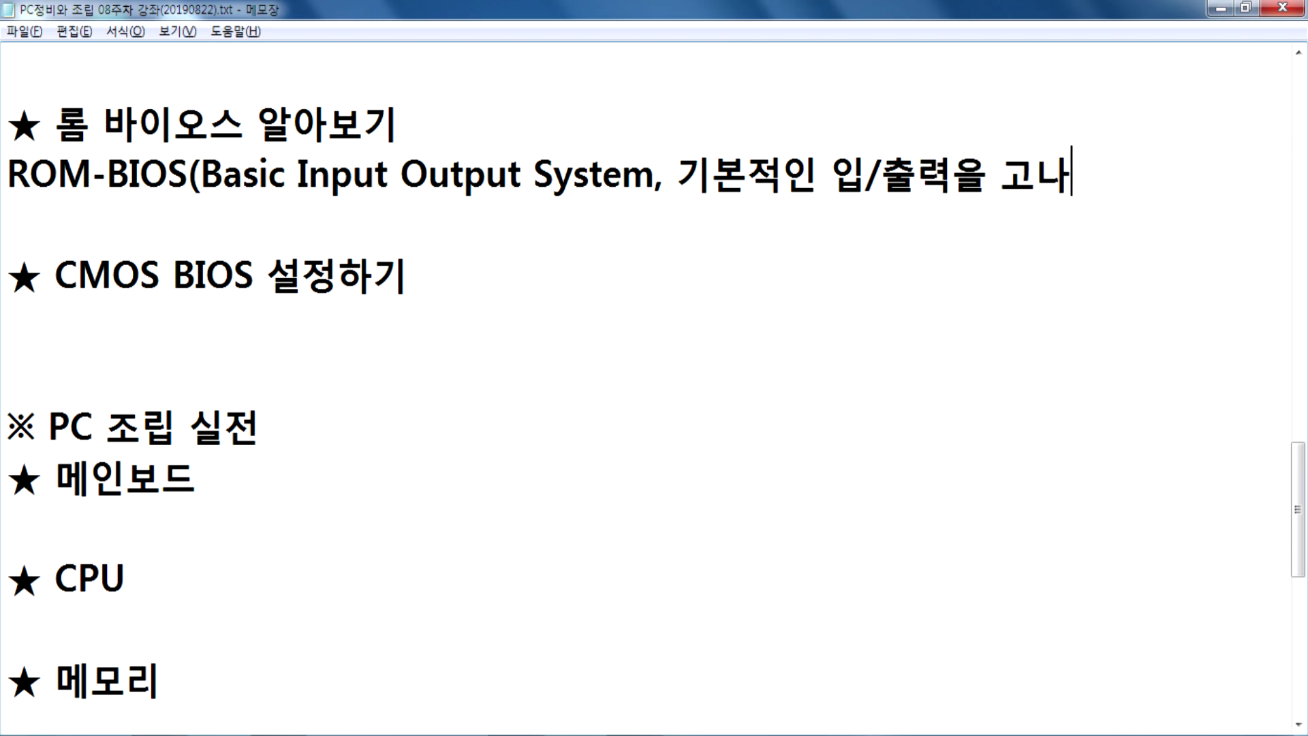
key("BackSpace")
key("BackSpace")
type("관")
type("리하는 프로그래")
type("ㅁ)")
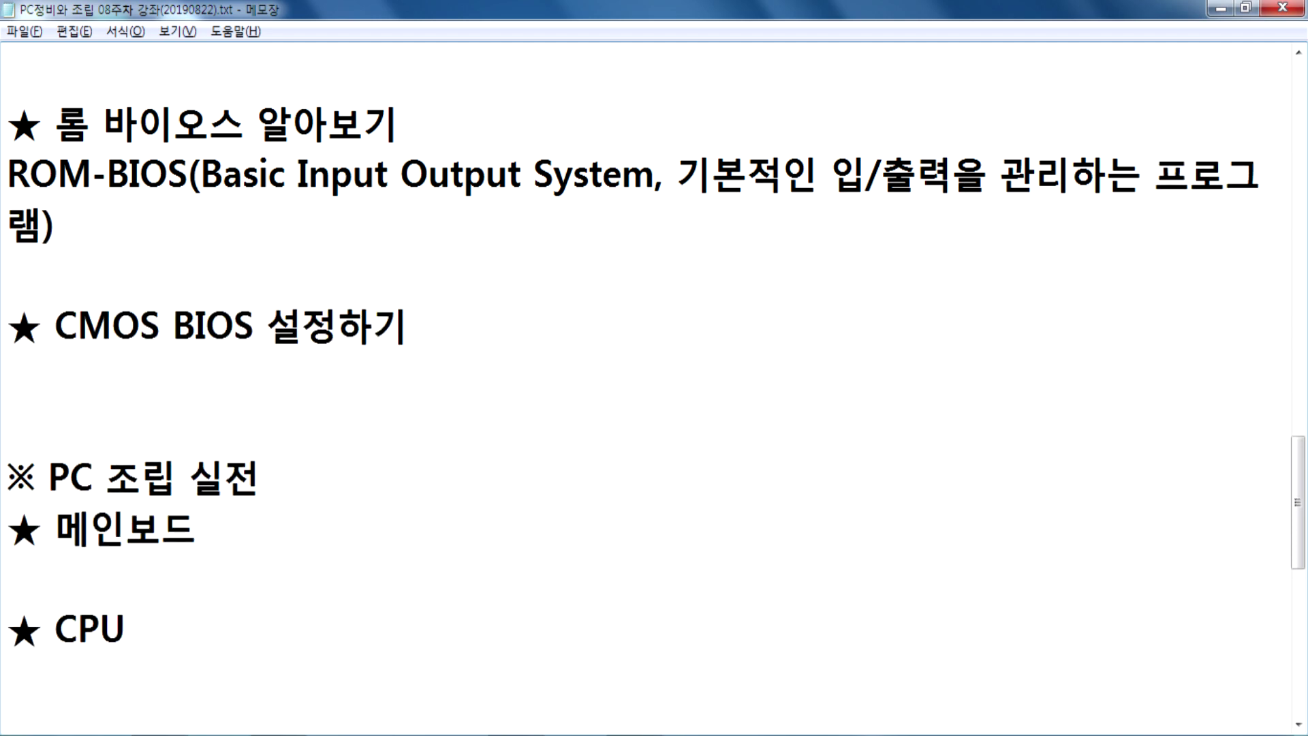